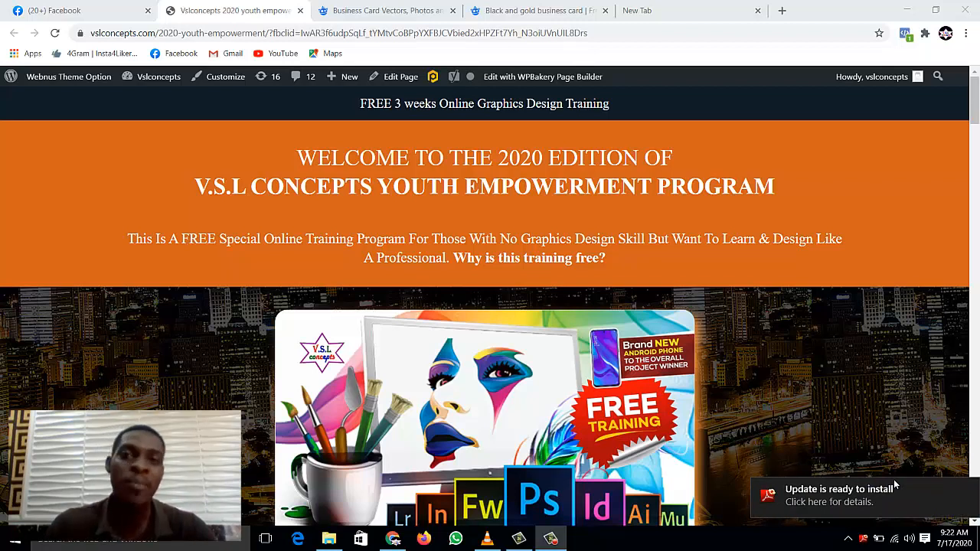
Step: Dismiss the 'Update is ready to install' notification over the VSL Concepts youth program page
left_click(895, 484)
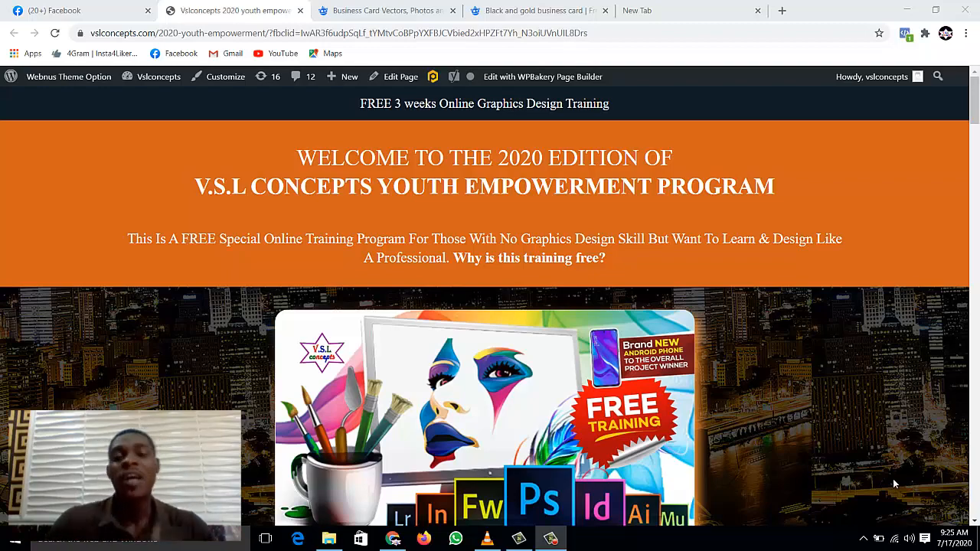
Step: Skim the VSL Concepts training page, then bring up the Freepik business card search results
scroll(693, 370, "down", 4)
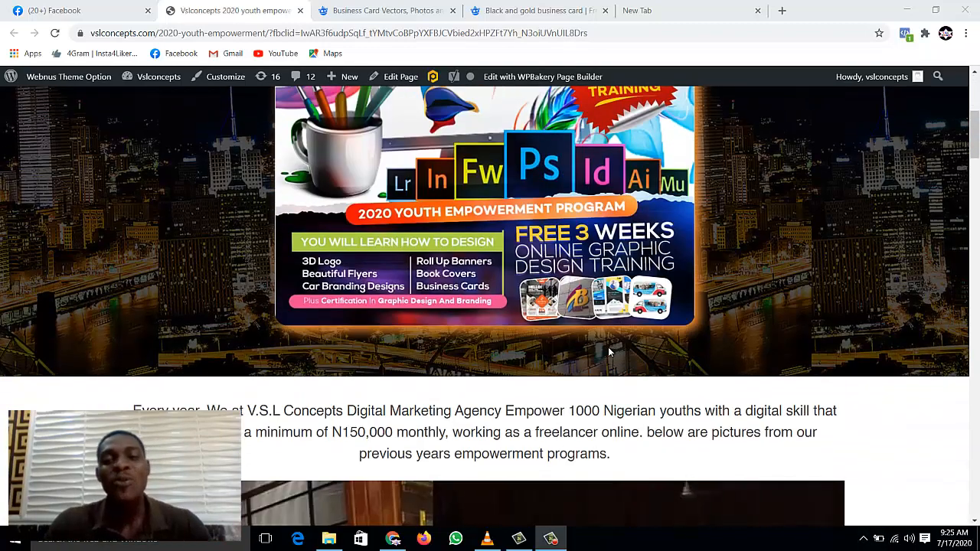
scroll(609, 352, "down", 12)
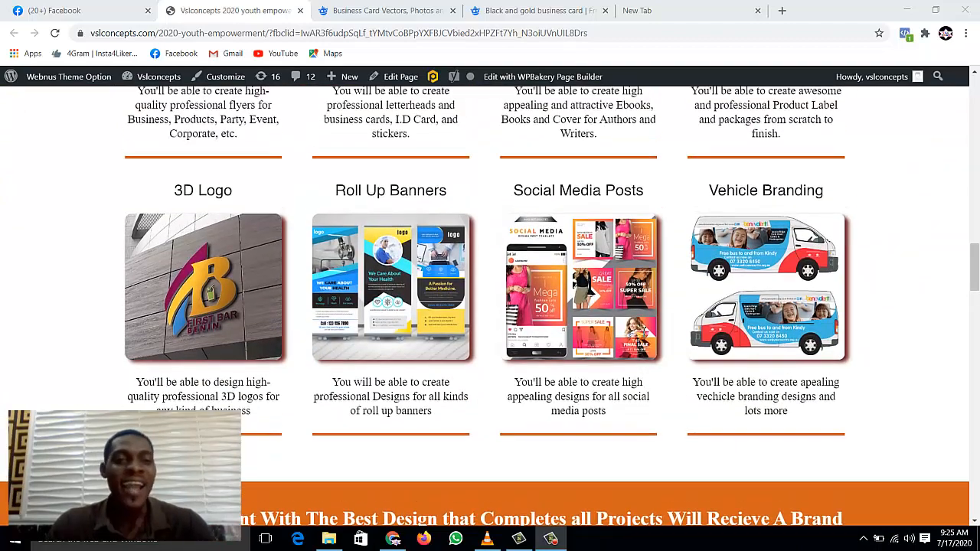
scroll(279, 260, "up", 3)
left_click_drag(157, 309, 233, 305)
left_click(230, 306)
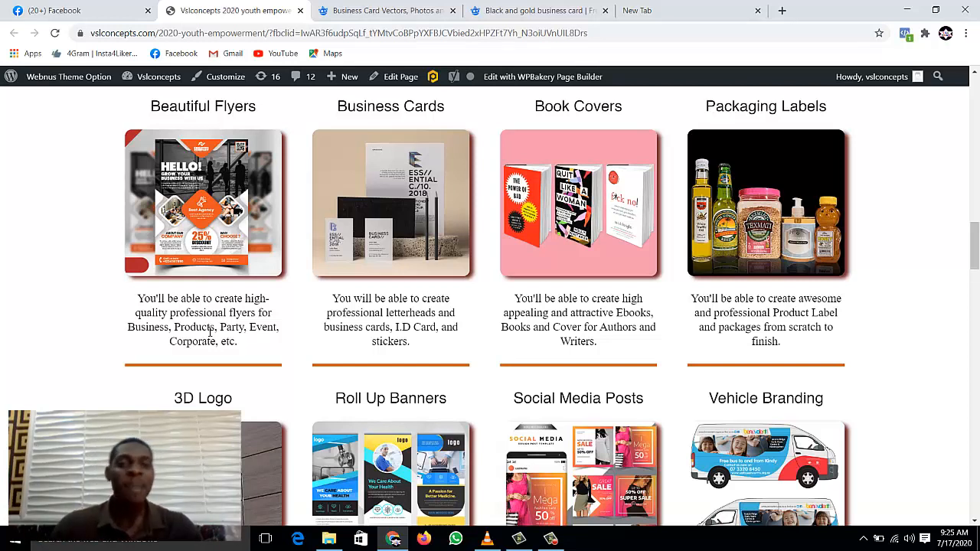
left_click(380, 14)
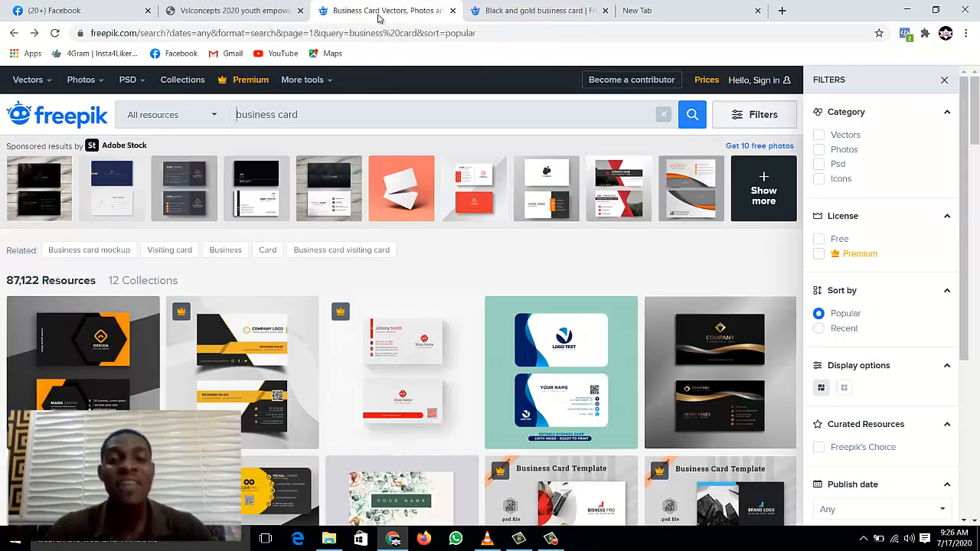
Step: Search Freepik for 'business card' and filter the results to Vectors
triple_click(290, 121)
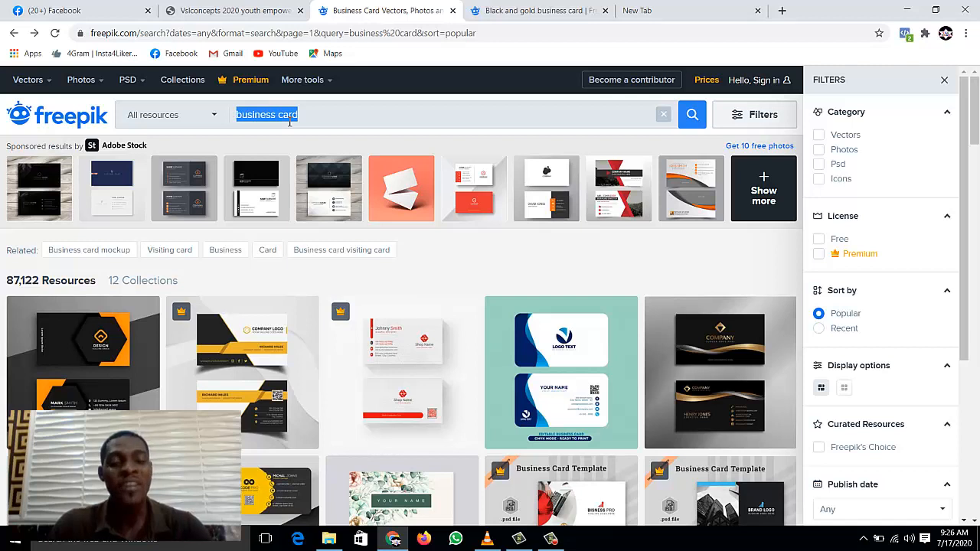
type("busines")
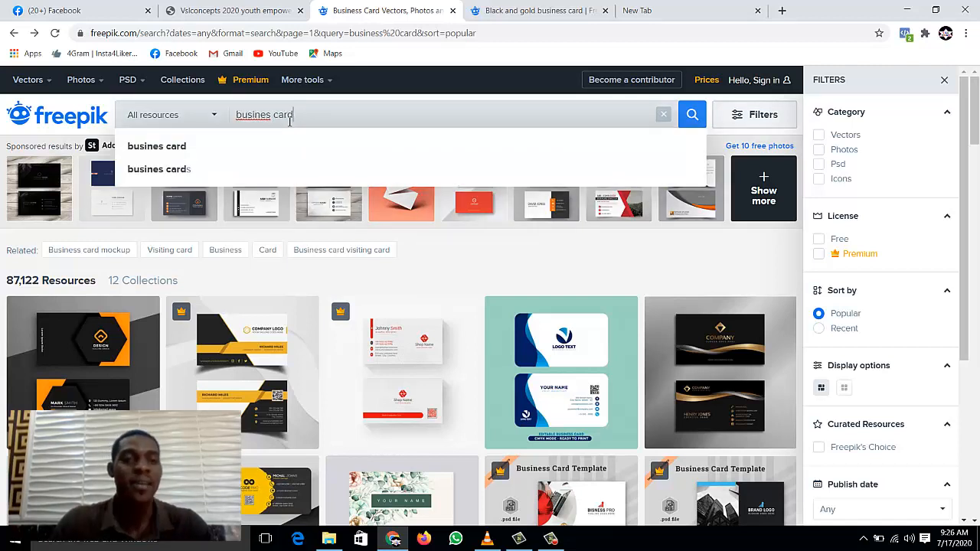
left_click(192, 146)
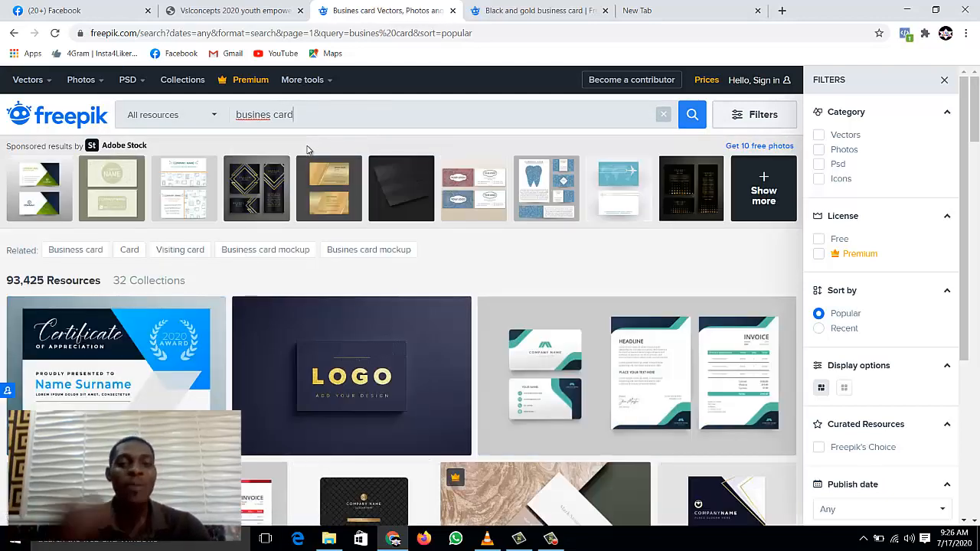
key("Left")
key("Left")
key("Left")
key("Left")
key("Left")
type("s")
key("Return")
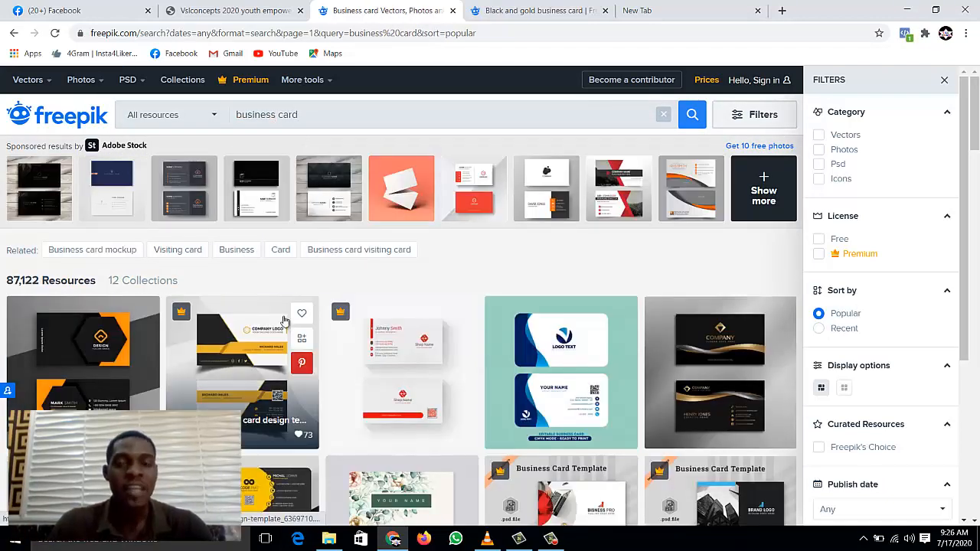
left_click(819, 136)
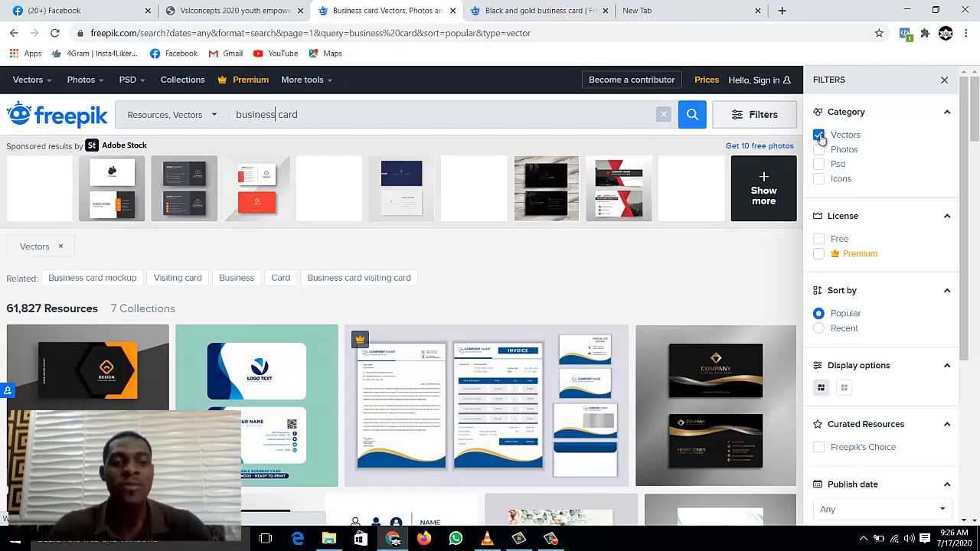
Step: Open the black and gold business card in a new tab
scroll(533, 324, "down", 5)
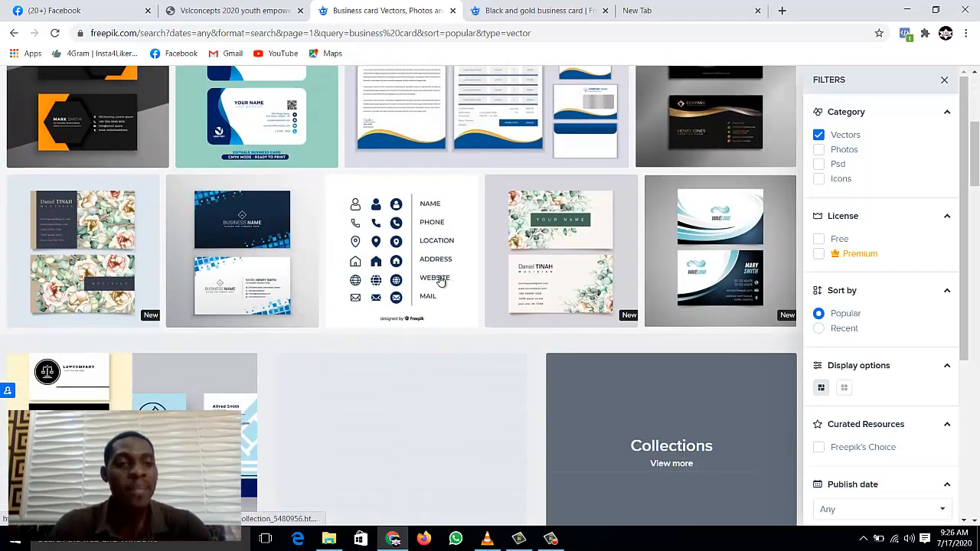
scroll(282, 184, "up", 3)
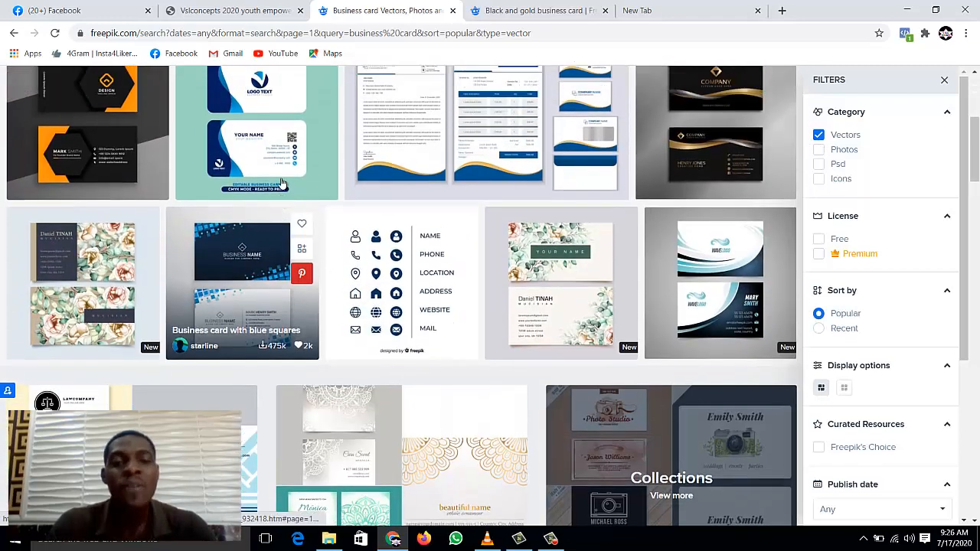
scroll(347, 237, "up", 1)
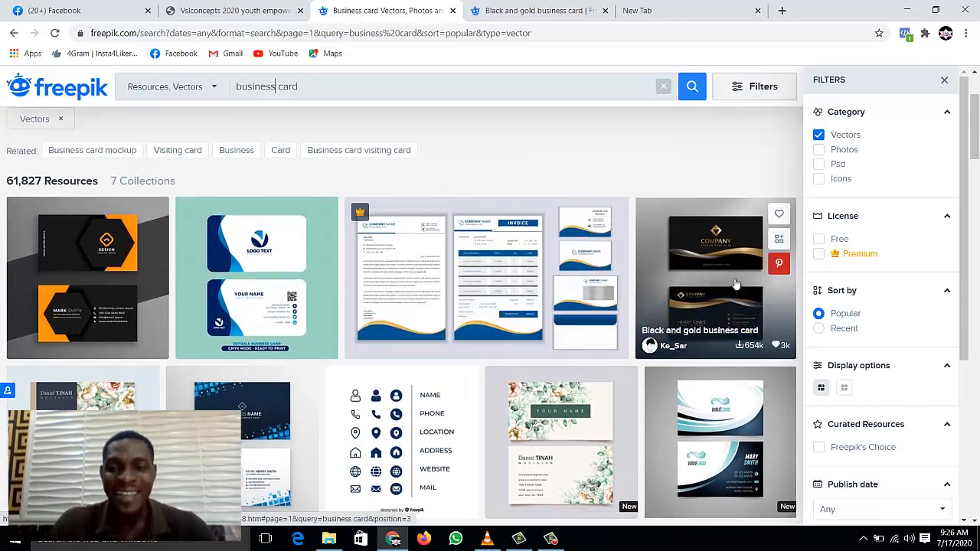
right_click(700, 282)
left_click(735, 291)
Step: Scroll further and open the white card with red details in a new tab
scroll(536, 268, "down", 2)
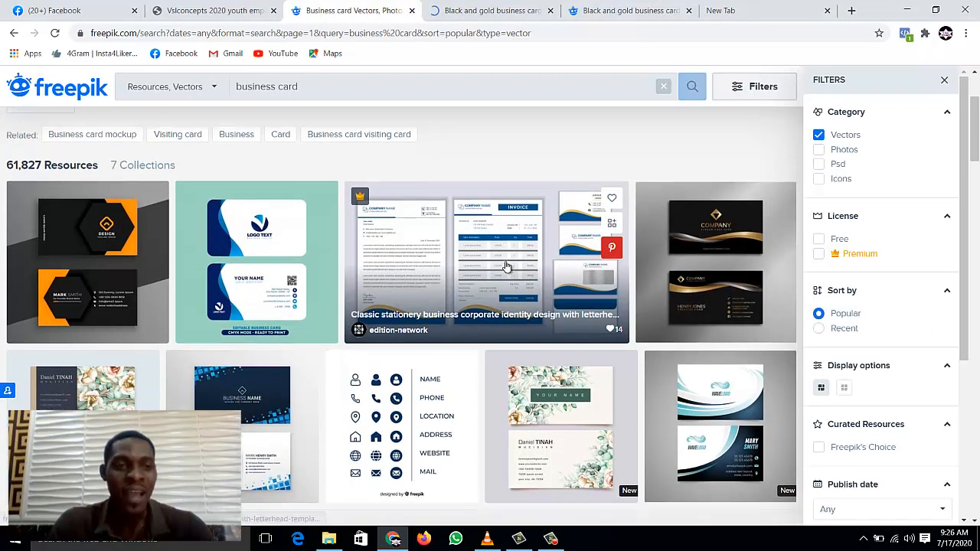
scroll(115, 179, "down", 6)
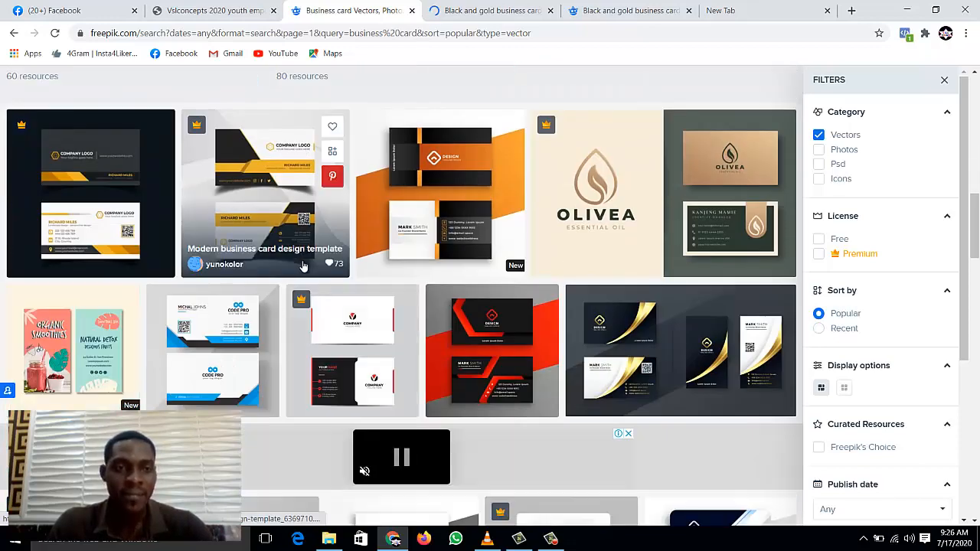
scroll(310, 245, "down", 2)
scroll(314, 232, "down", 3)
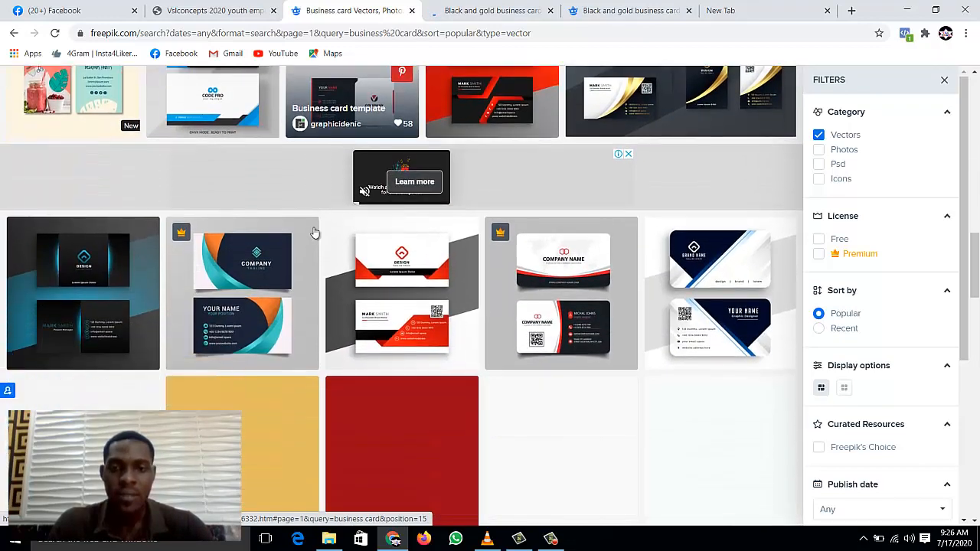
scroll(314, 231, "down", 3)
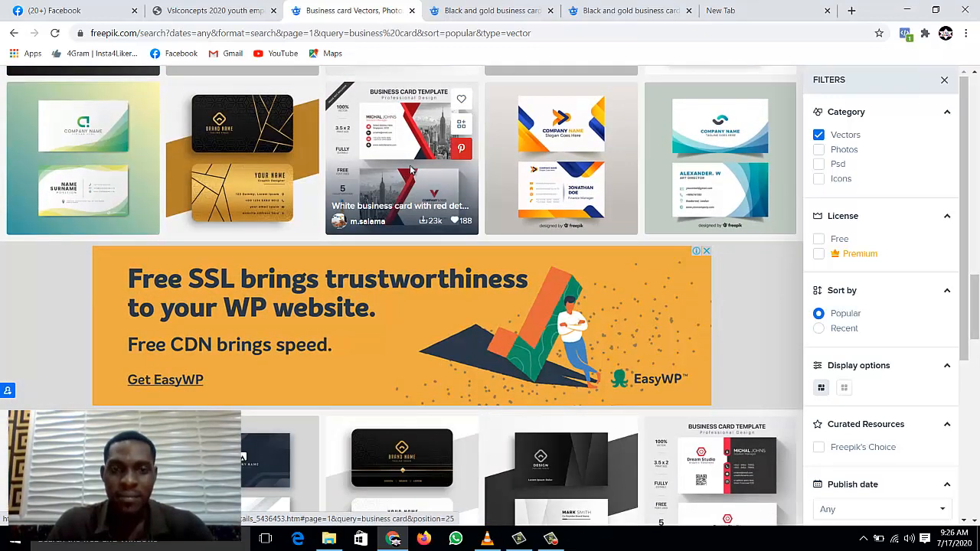
right_click(412, 170)
left_click(440, 173)
Step: Browse more results, then go to the white business card's page
scroll(389, 242, "down", 3)
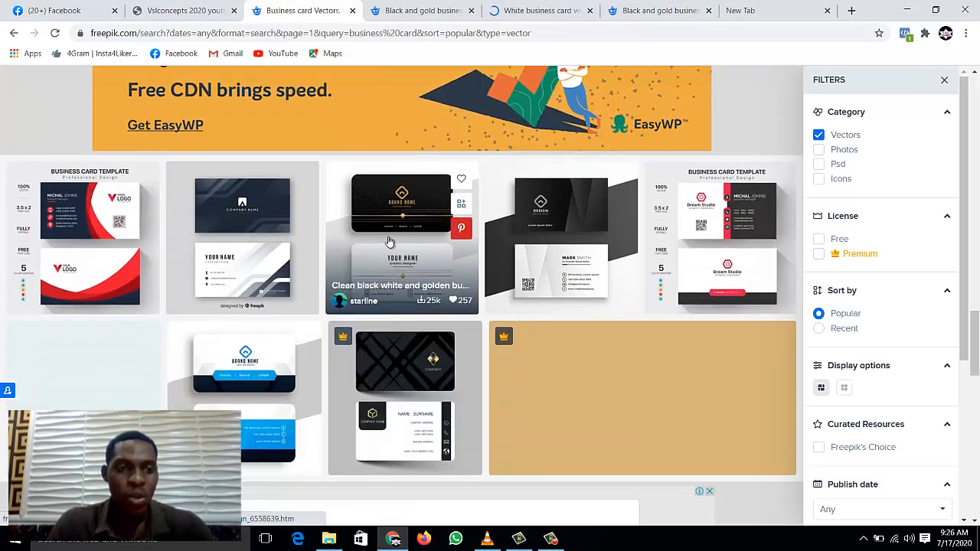
scroll(389, 242, "down", 3)
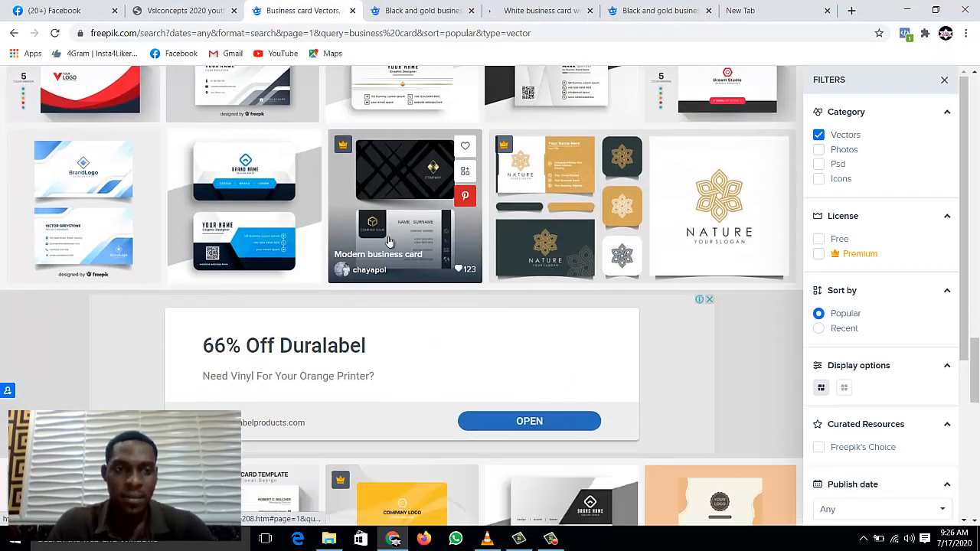
scroll(389, 242, "down", 5)
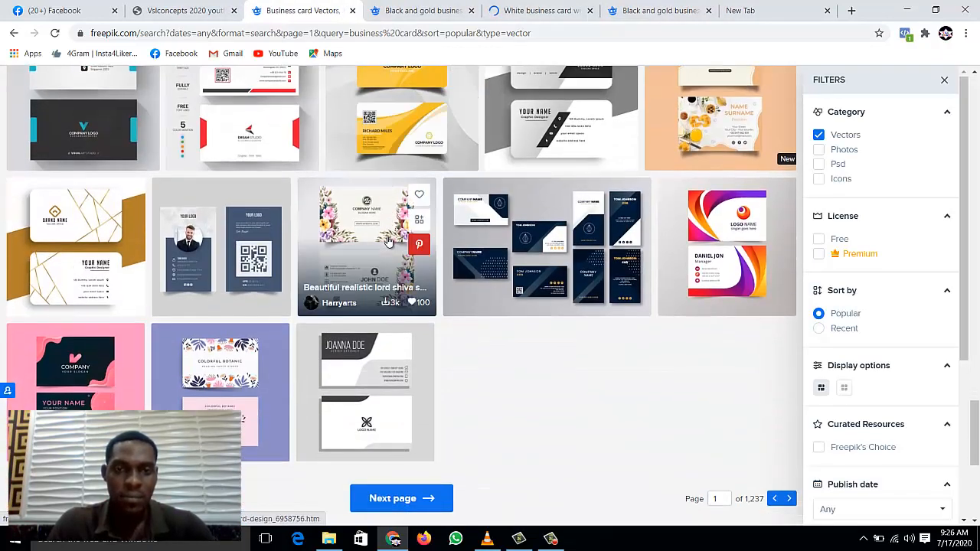
scroll(389, 242, "up", 6)
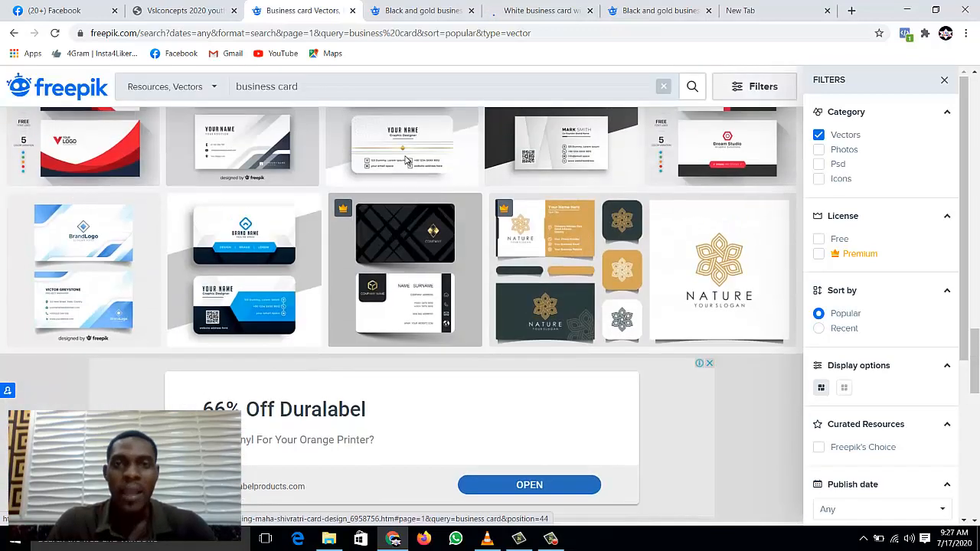
left_click(536, 10)
Step: Look over the black and gold card's Freepik page
left_click(640, 11)
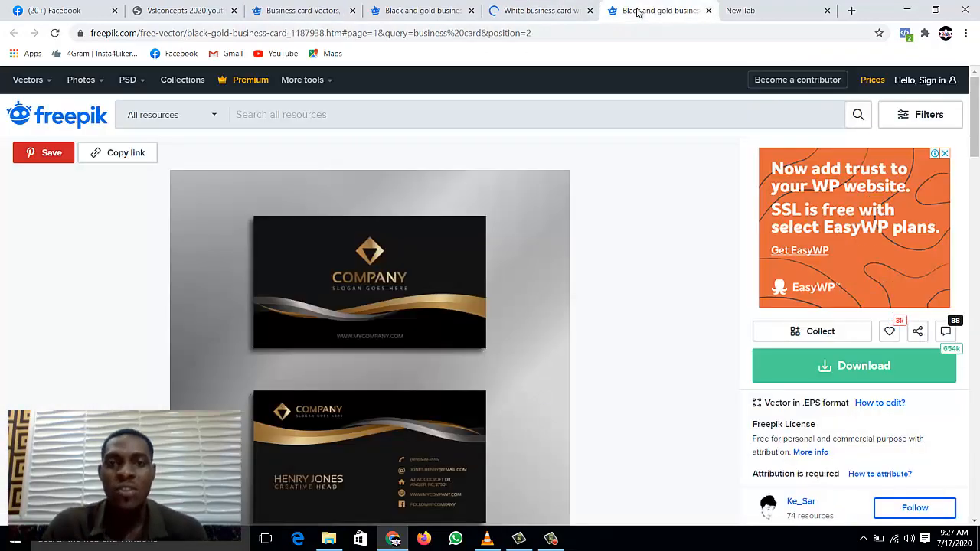
scroll(559, 237, "down", 3)
scroll(555, 240, "up", 2)
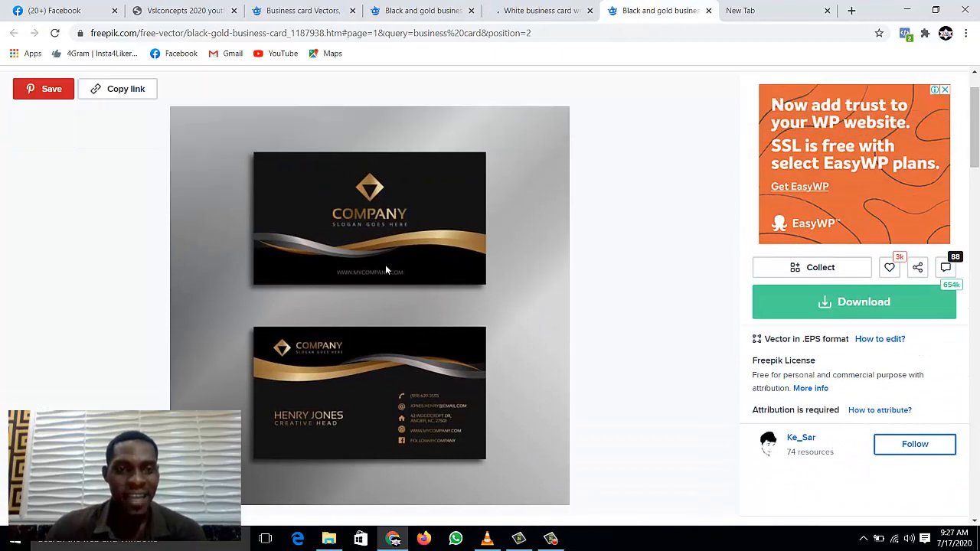
scroll(385, 265, "down", 1)
scroll(386, 269, "down", 1)
scroll(386, 269, "up", 1)
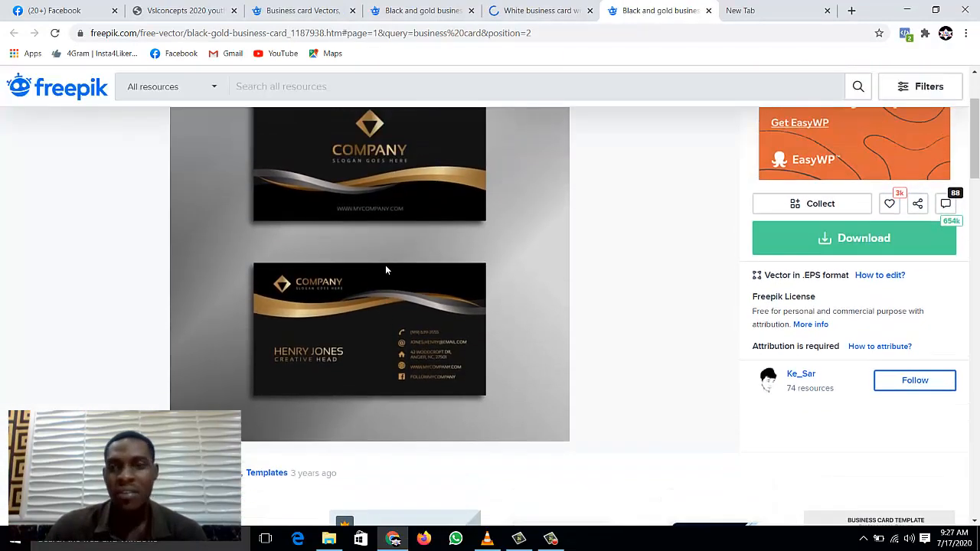
Step: Compare the white card with red details, then return to the black and gold card
left_click(528, 11)
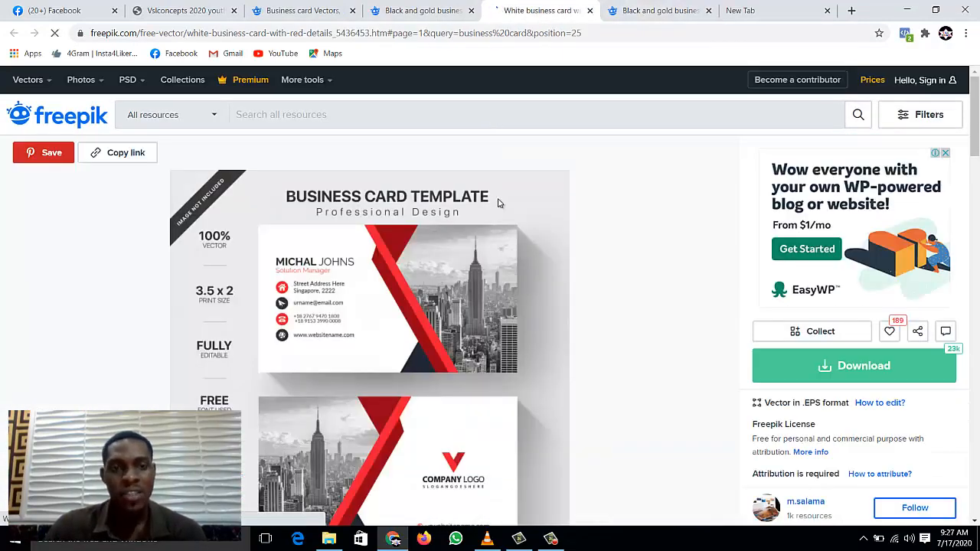
scroll(490, 214, "down", 1)
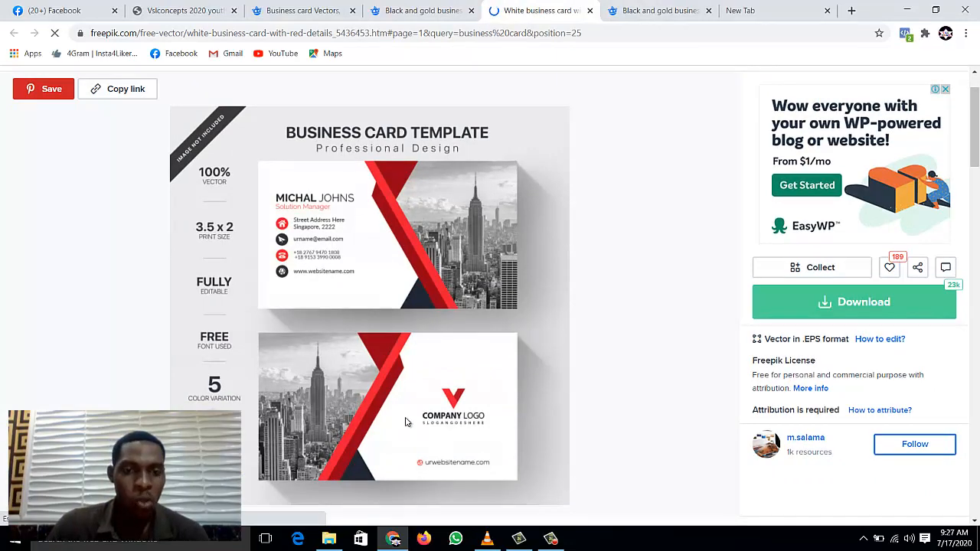
scroll(418, 207, "down", 1)
scroll(444, 230, "up", 2)
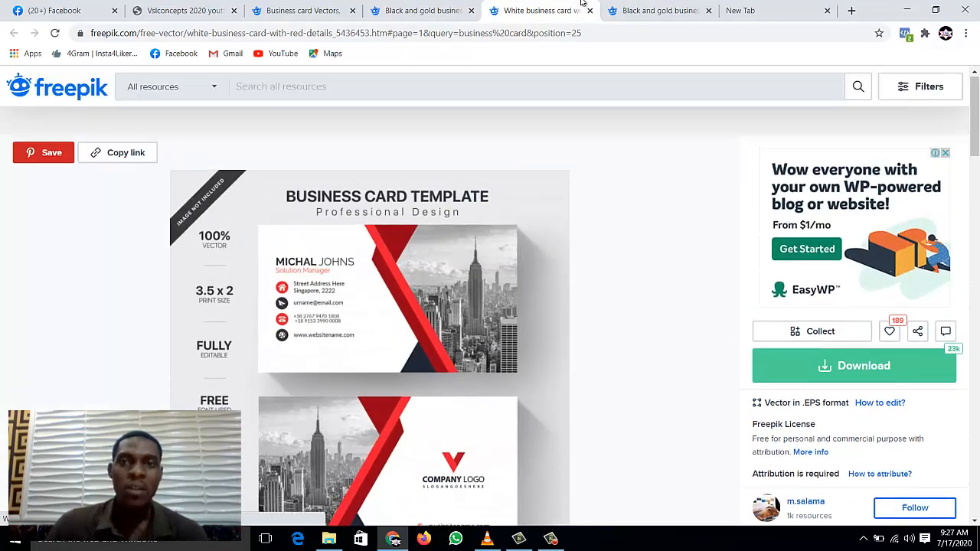
key("ctrl+Tab")
scroll(483, 262, "up", 1)
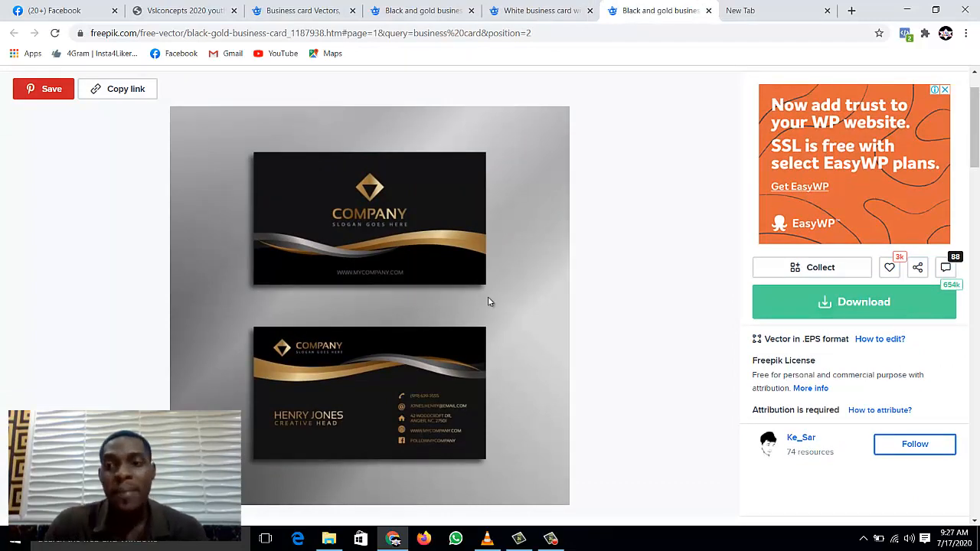
Step: Download the black and gold card for free and copy its attribution link
left_click(775, 308)
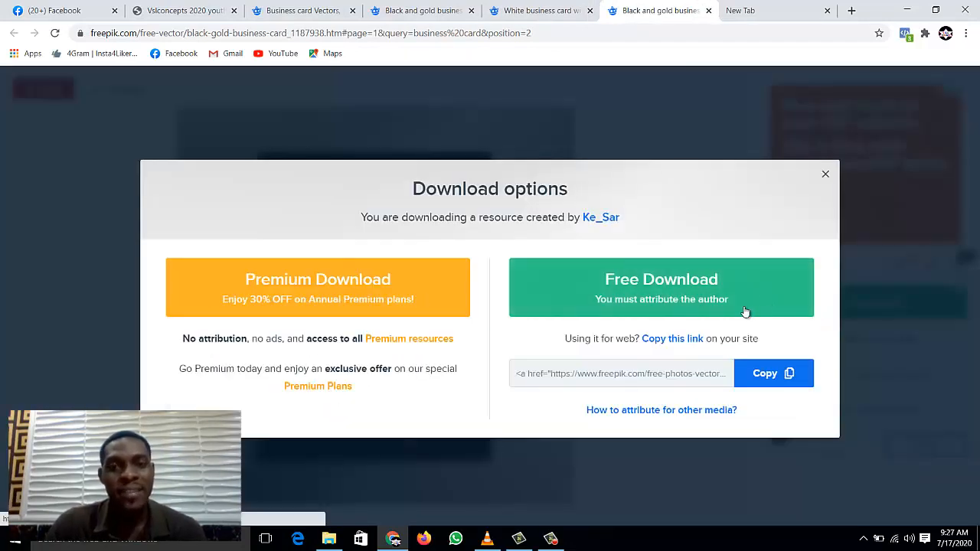
left_click(631, 307)
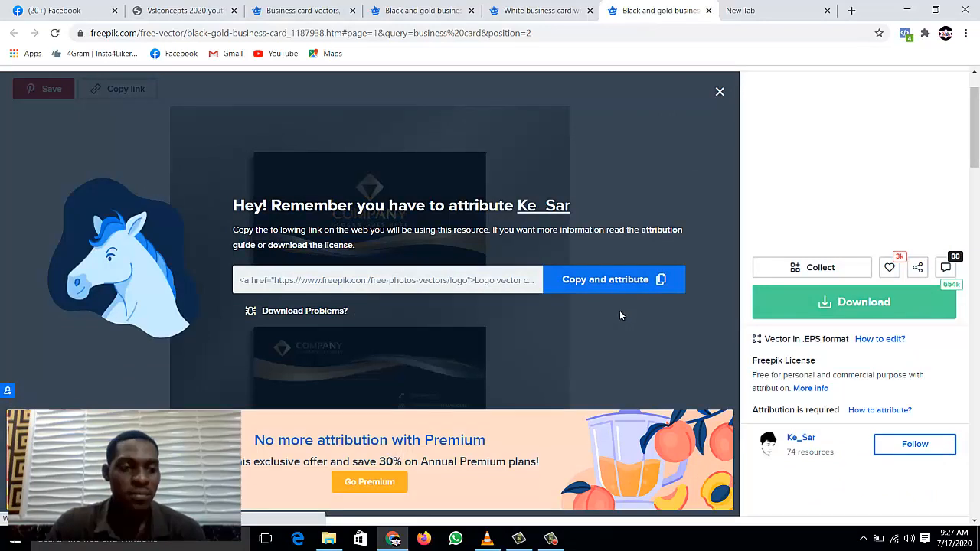
left_click(625, 280)
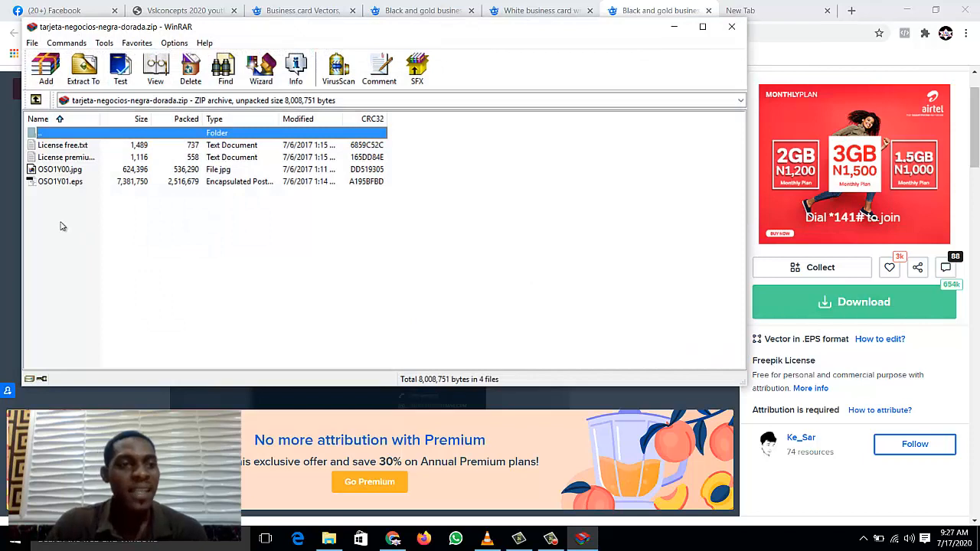
Step: Extract and open OSO1Y01.eps from the card archive, then return to the browser
left_click(79, 182)
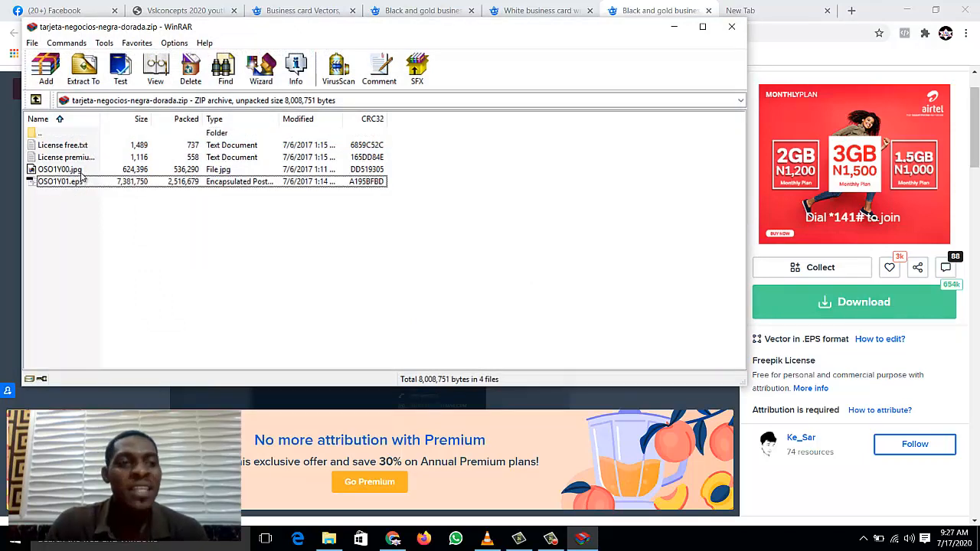
left_click(79, 170)
left_click(80, 198)
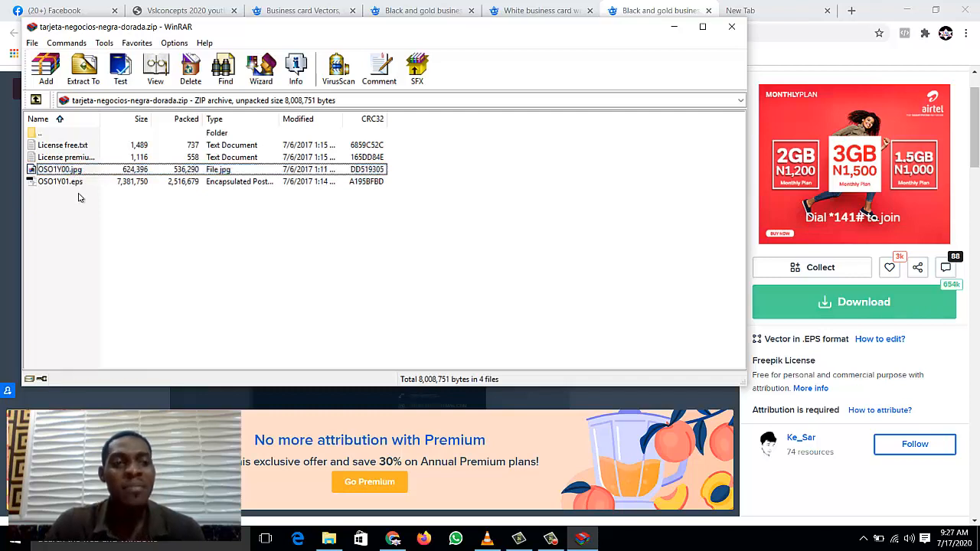
left_click(79, 172)
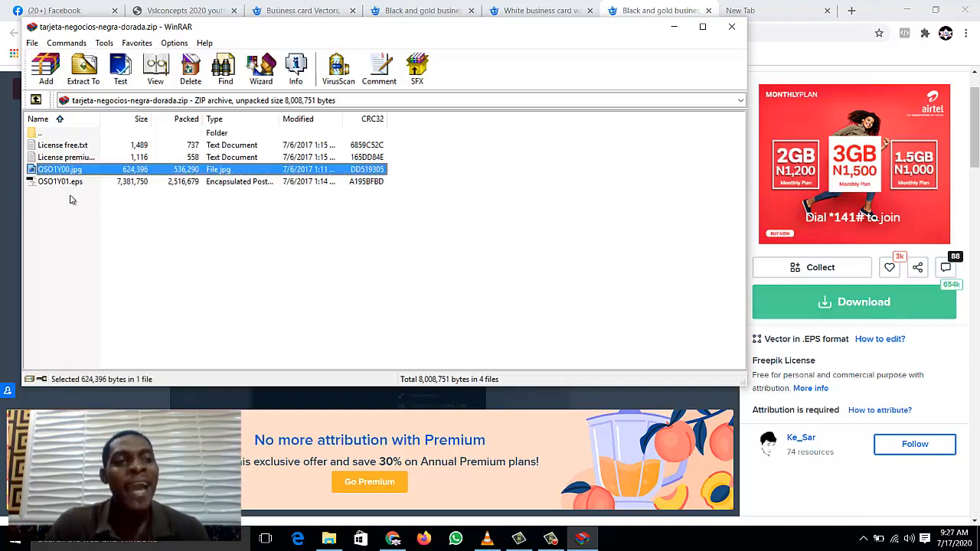
left_click(71, 199)
left_click(78, 174)
left_click(72, 197)
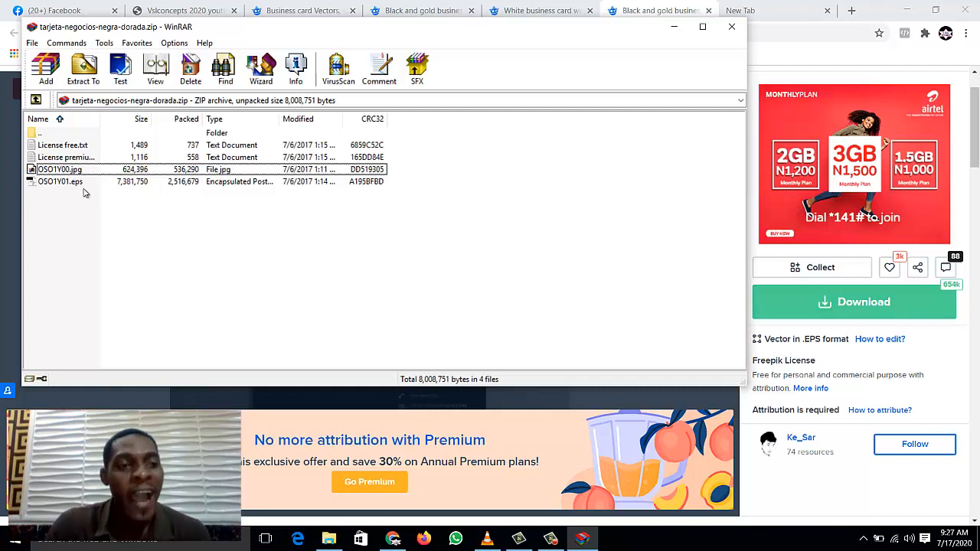
left_click(79, 186)
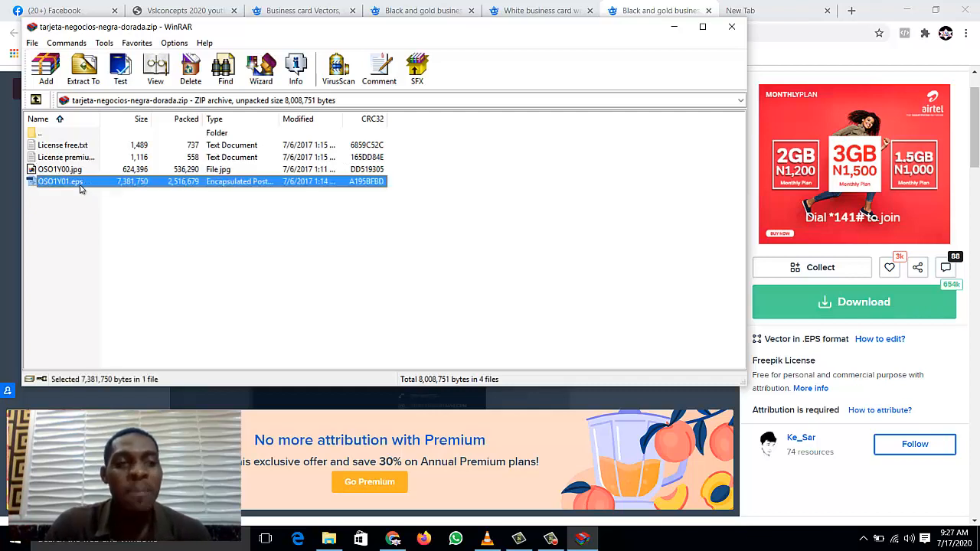
left_click(76, 170)
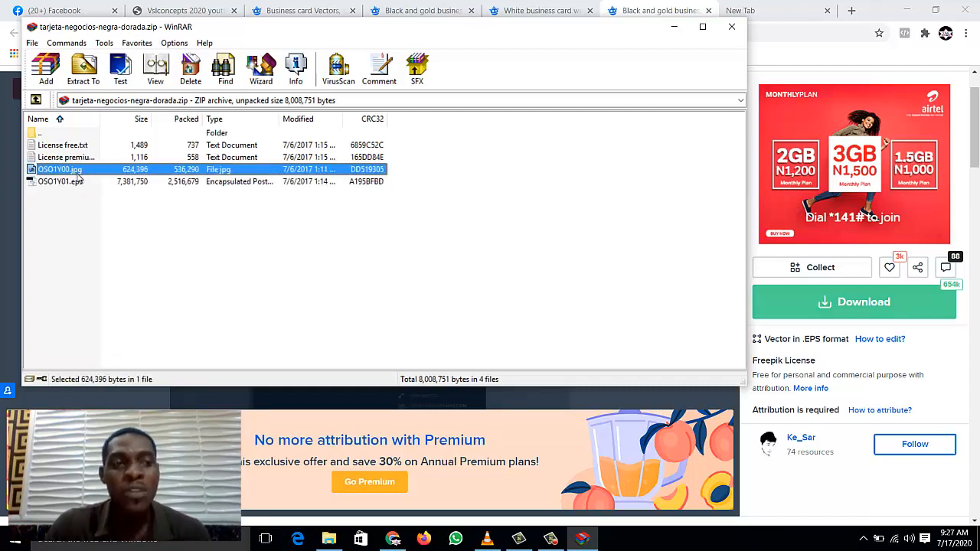
left_click(82, 183)
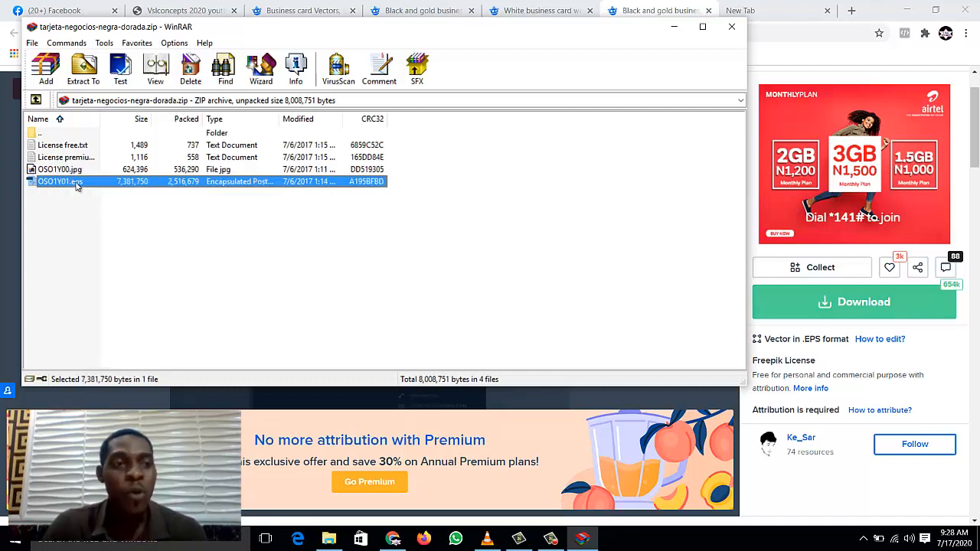
double_click(77, 186)
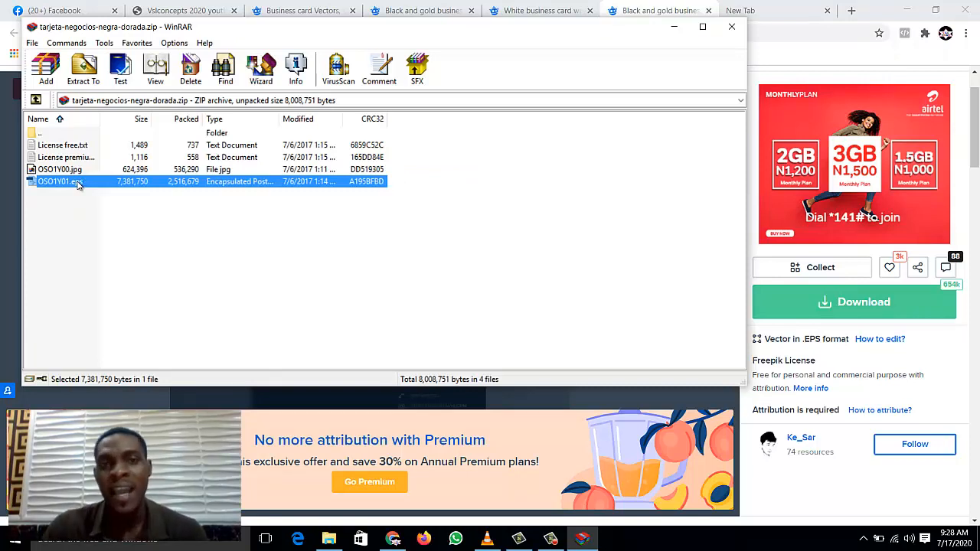
left_click(534, 4)
Step: Google 'business card size in pixels', finding 1050 × 600 px at 300 PPI
left_click(771, 19)
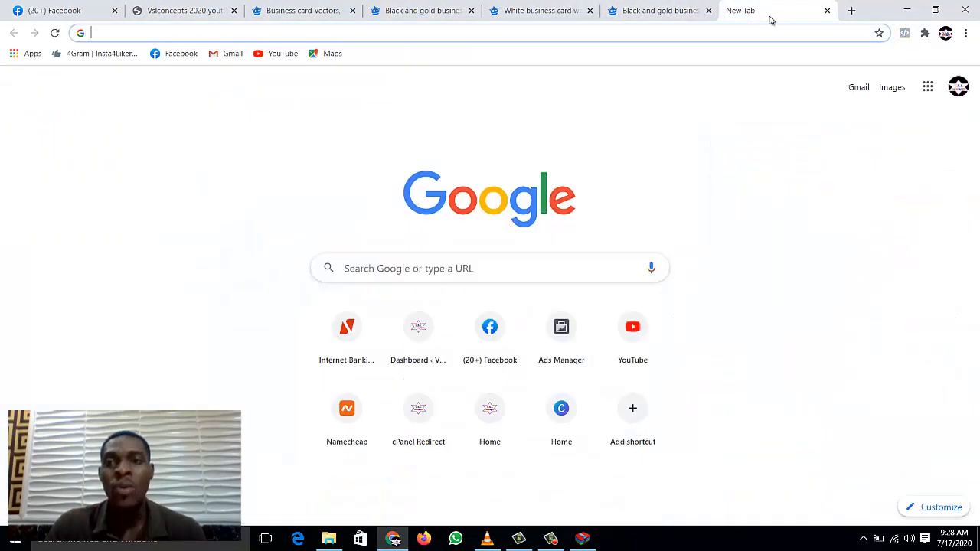
left_click(752, 36)
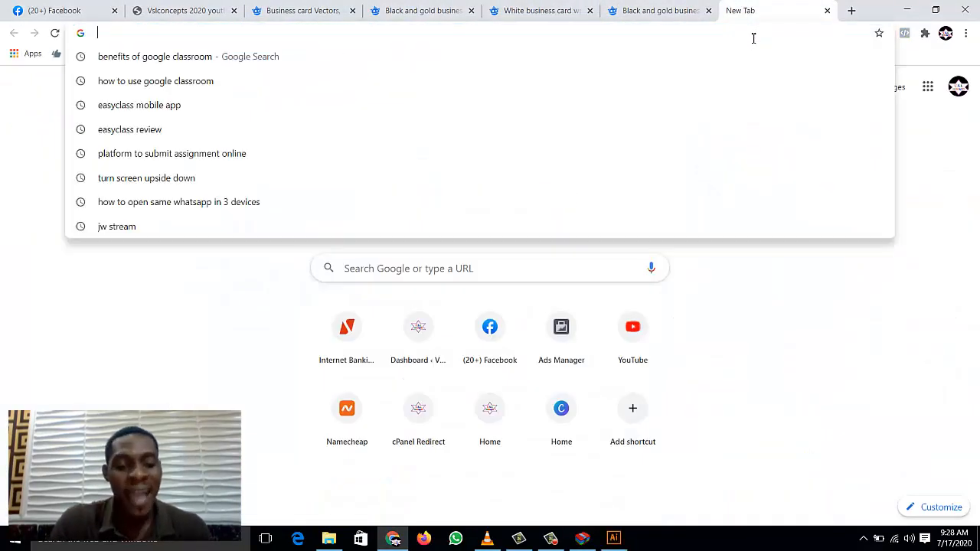
type("busi")
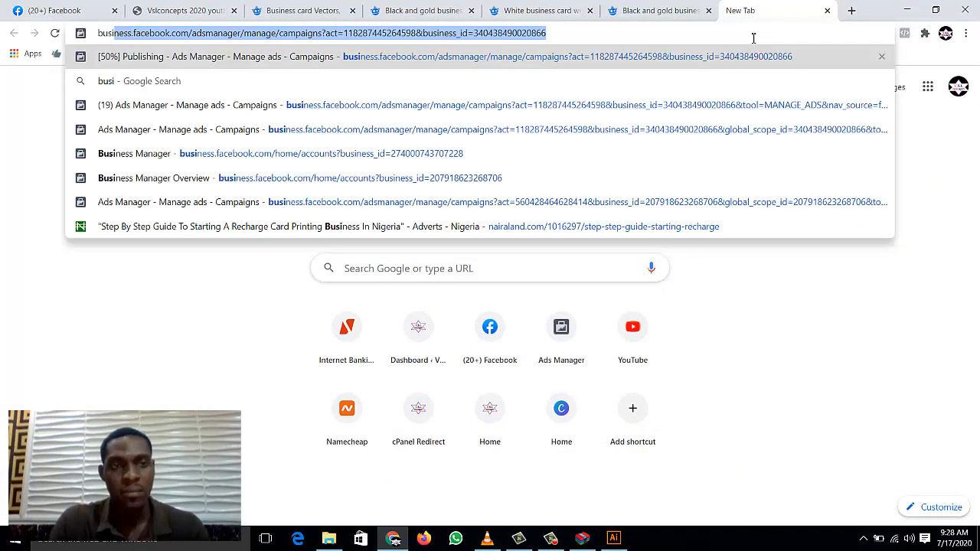
type("ne")
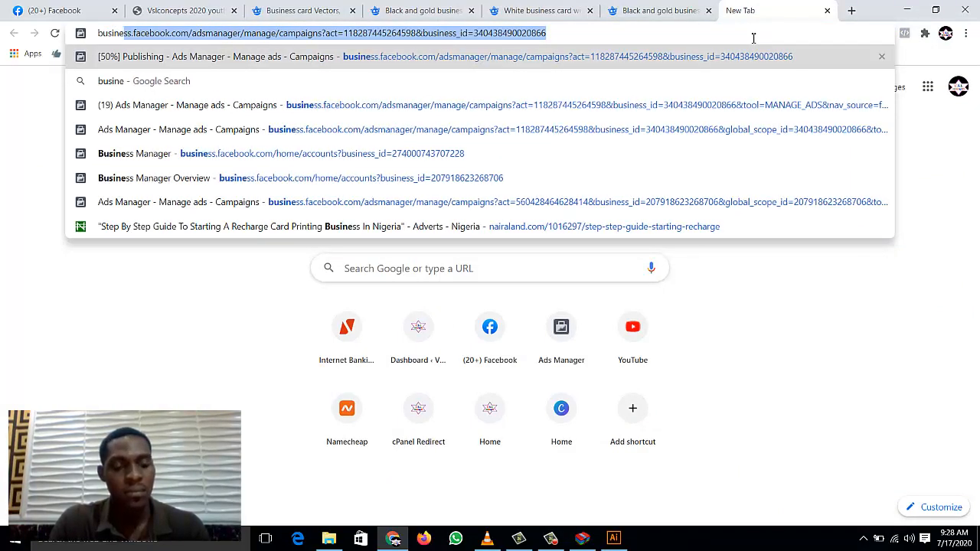
type("ss card s")
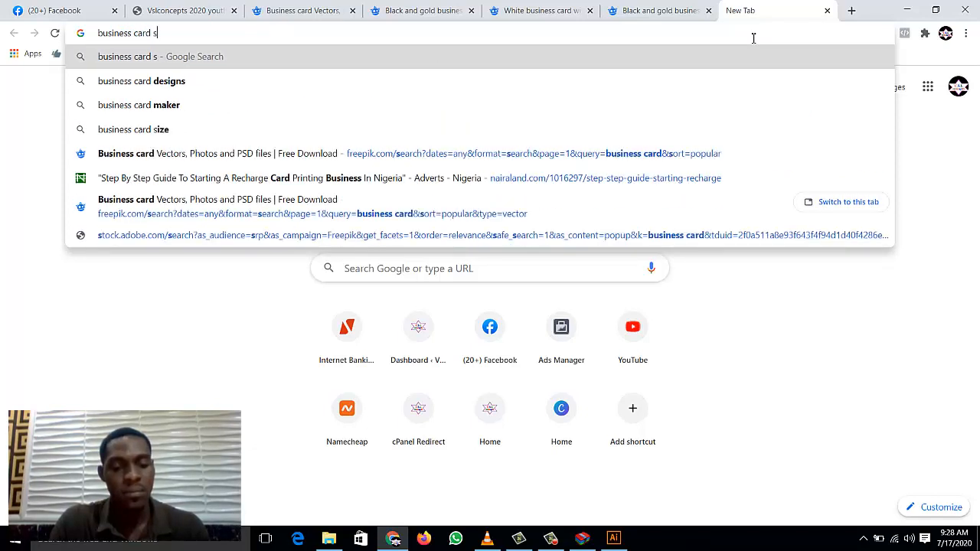
type("ize i")
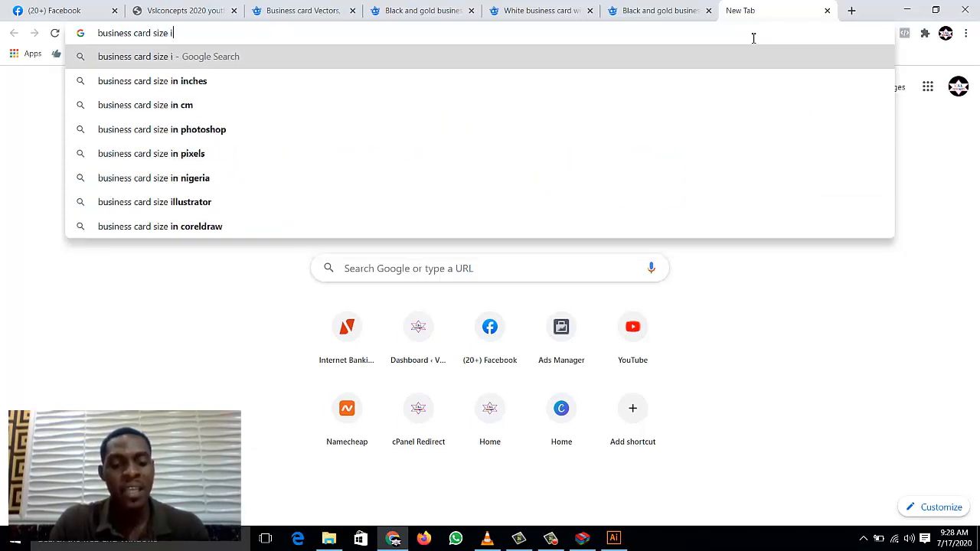
type("n pixels")
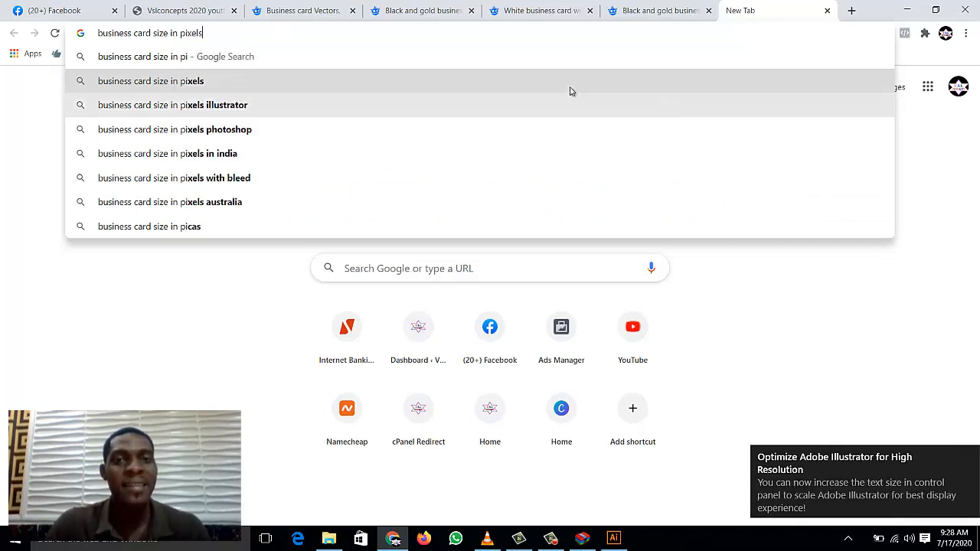
left_click(570, 91)
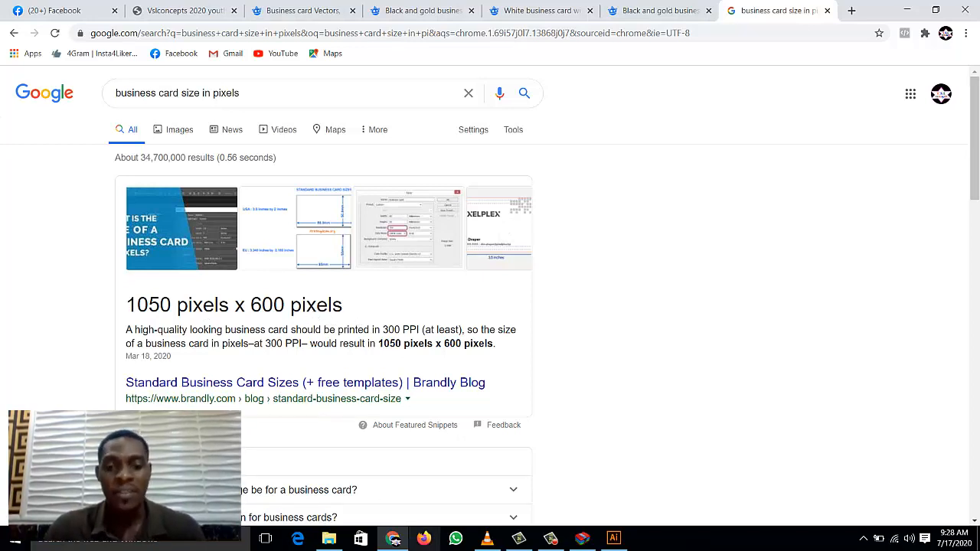
left_click(609, 540)
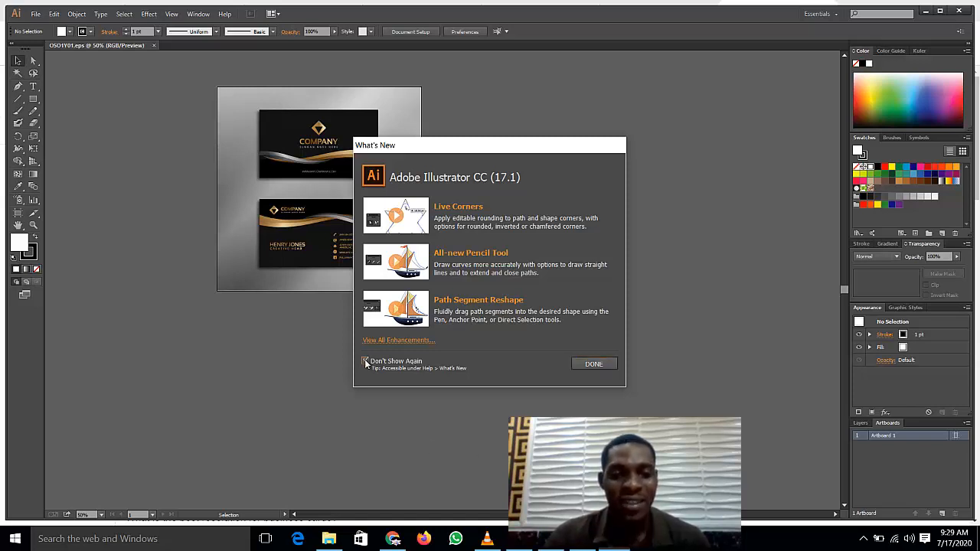
Step: Close the What's New panel and zoom the card artwork to 150%
left_click(576, 364)
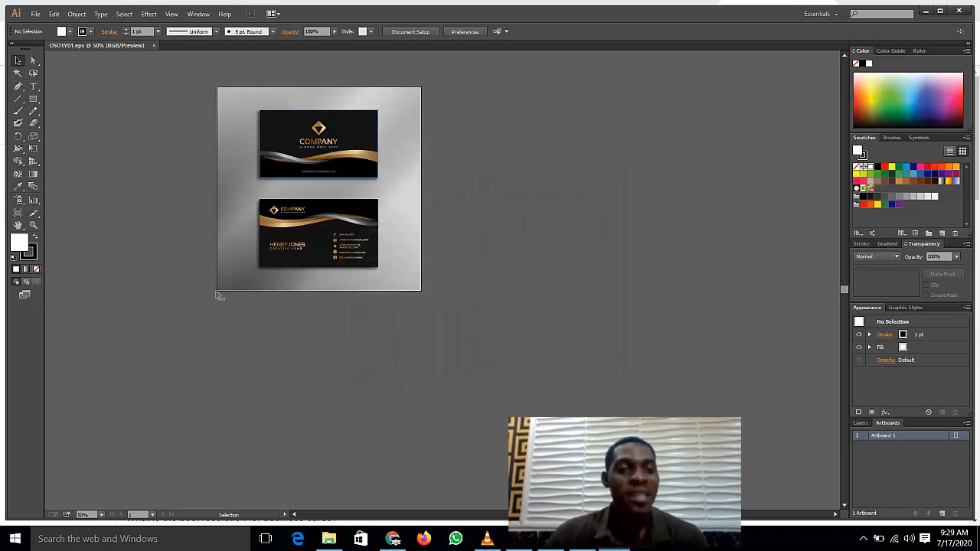
left_click(102, 515)
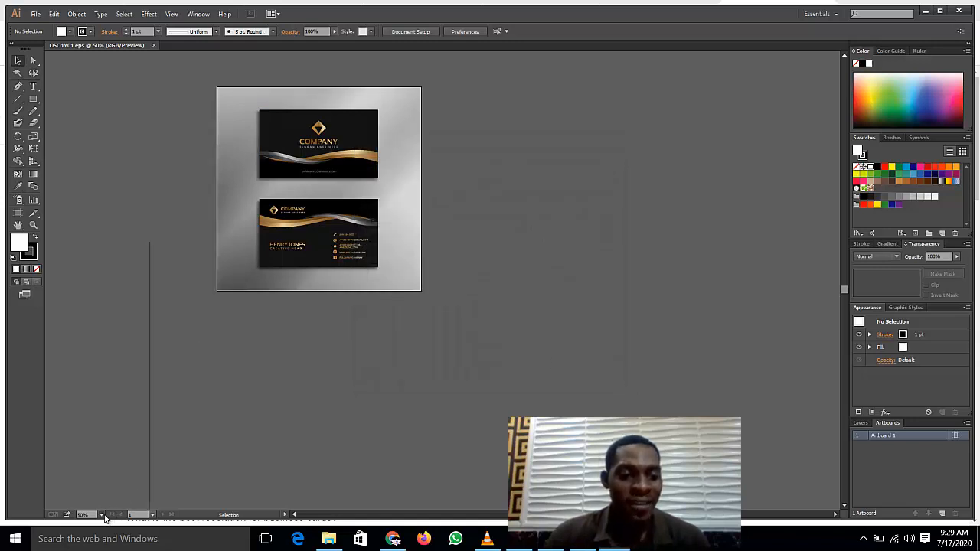
left_click(116, 369)
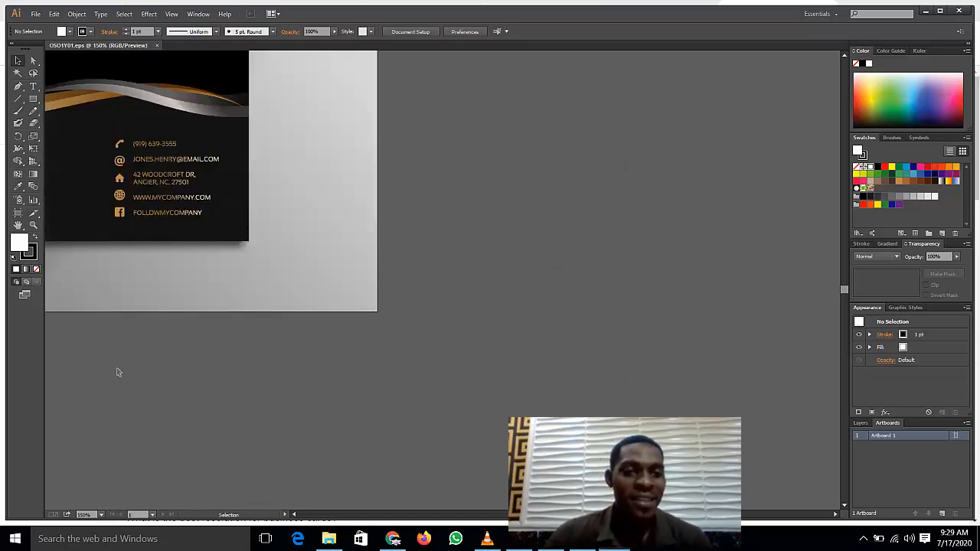
Step: Scroll to the front and back card designs, rechecking the pixel-size result in Chrome
scroll(233, 317, "up", 2)
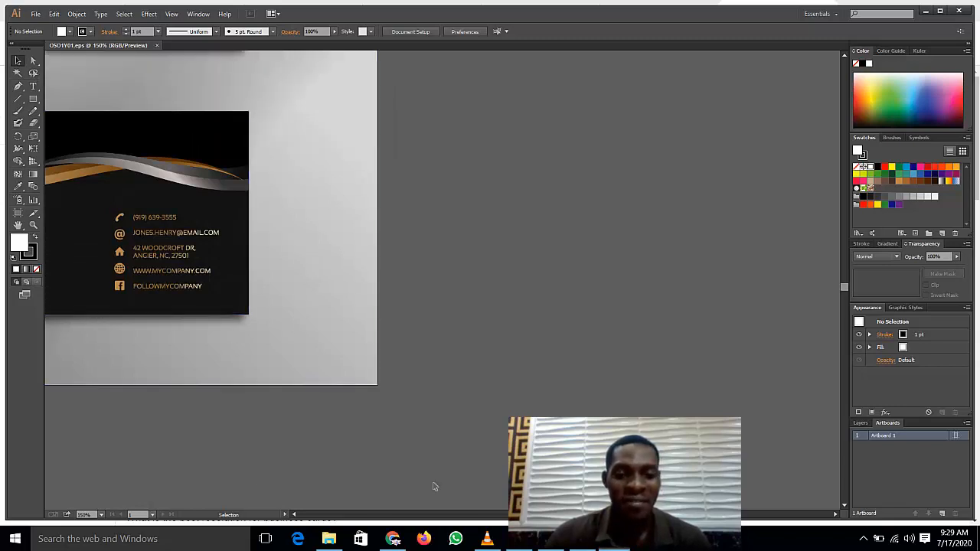
left_click(294, 515)
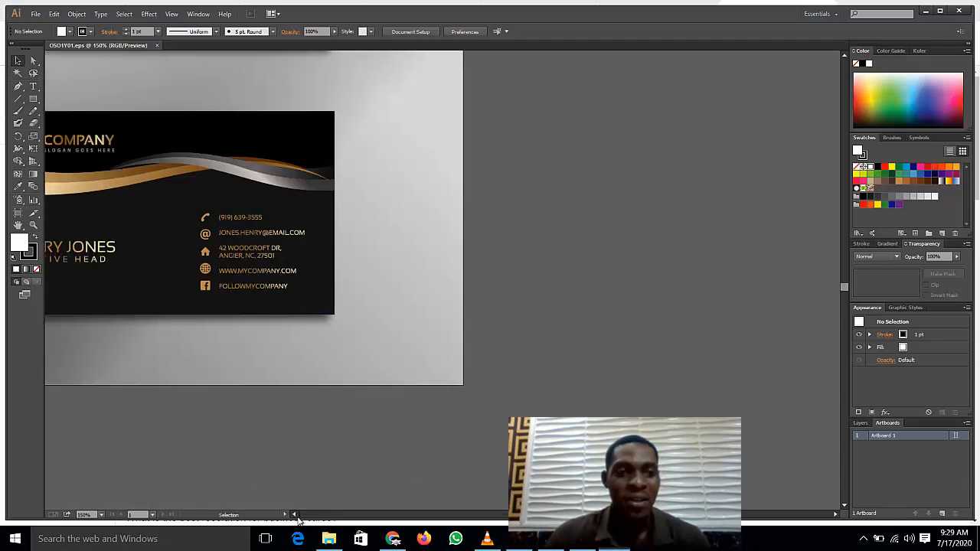
scroll(423, 378, "up", 1)
scroll(420, 378, "up", 5)
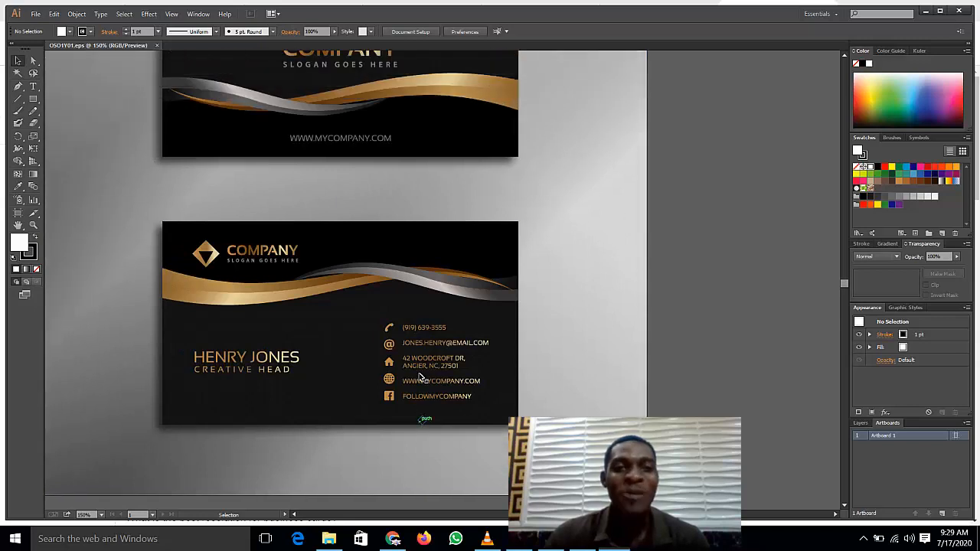
scroll(419, 378, "down", 1)
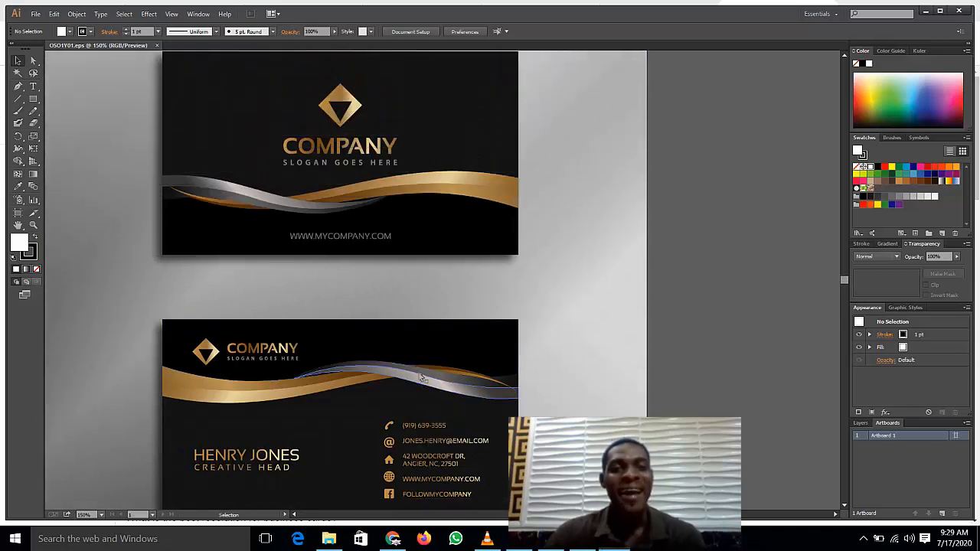
scroll(420, 378, "up", 1)
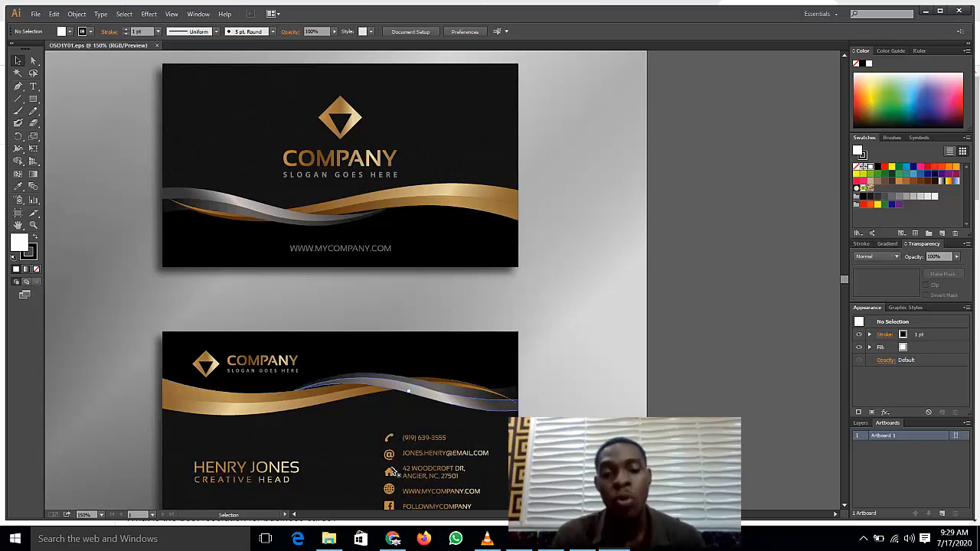
left_click(393, 539)
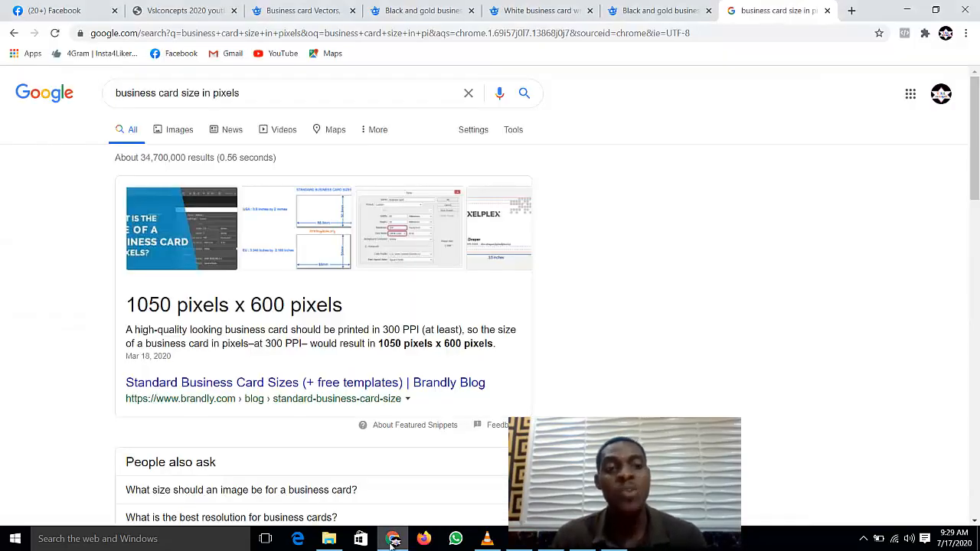
left_click(393, 539)
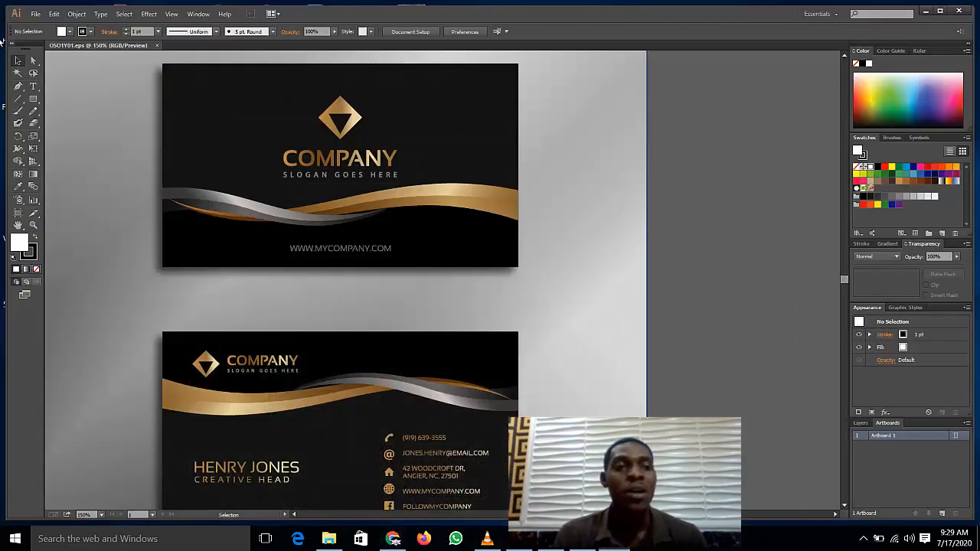
Step: Create a landscape document 'business card front' in pixels, 1050 × 600 px
left_click(35, 14)
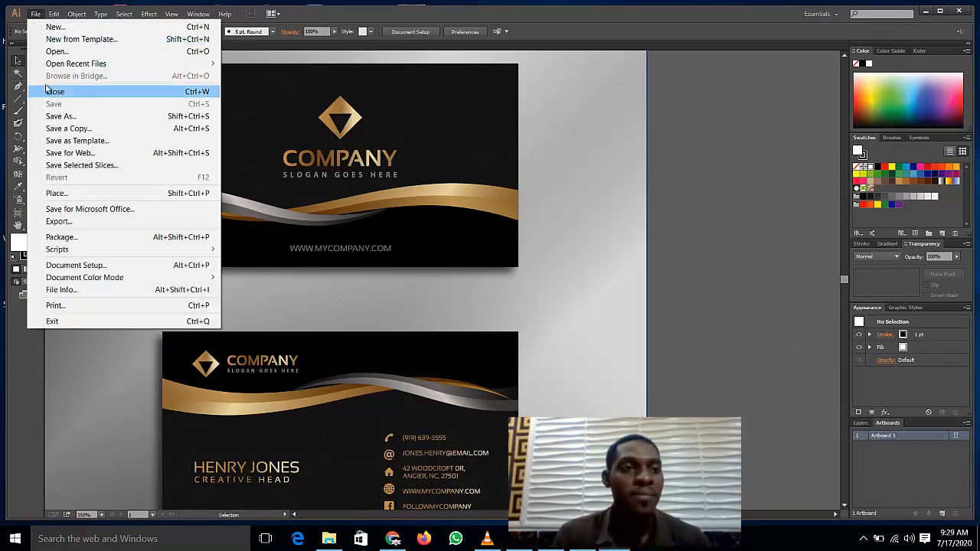
left_click(65, 27)
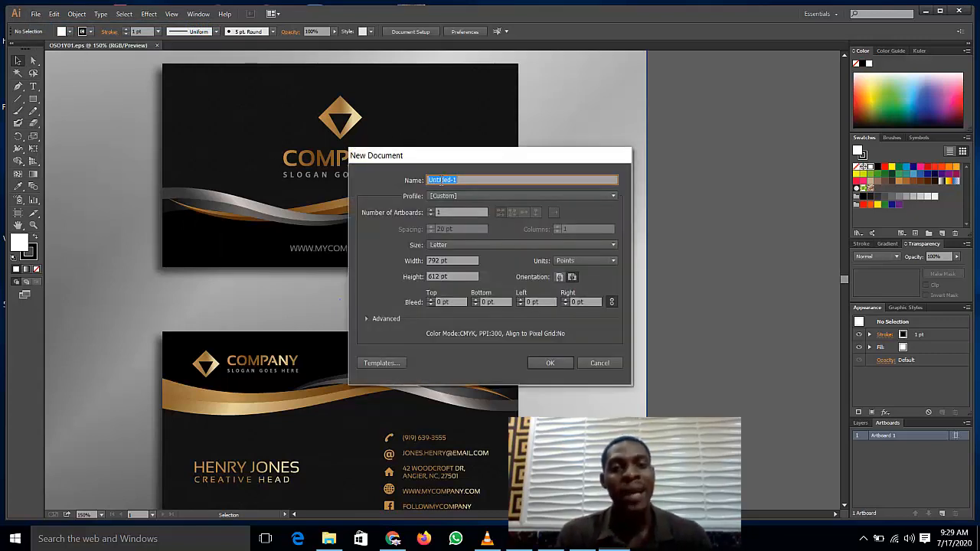
type("bu")
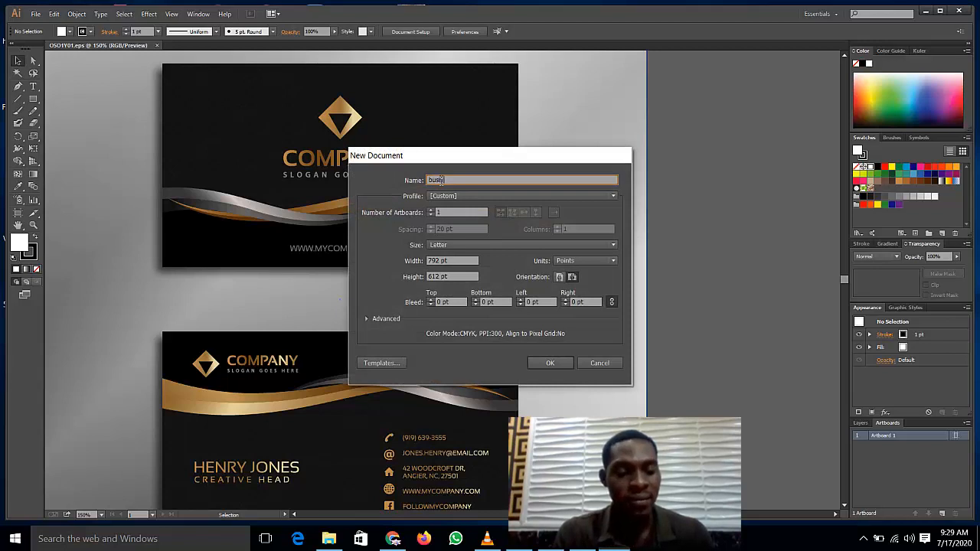
type("siness card front")
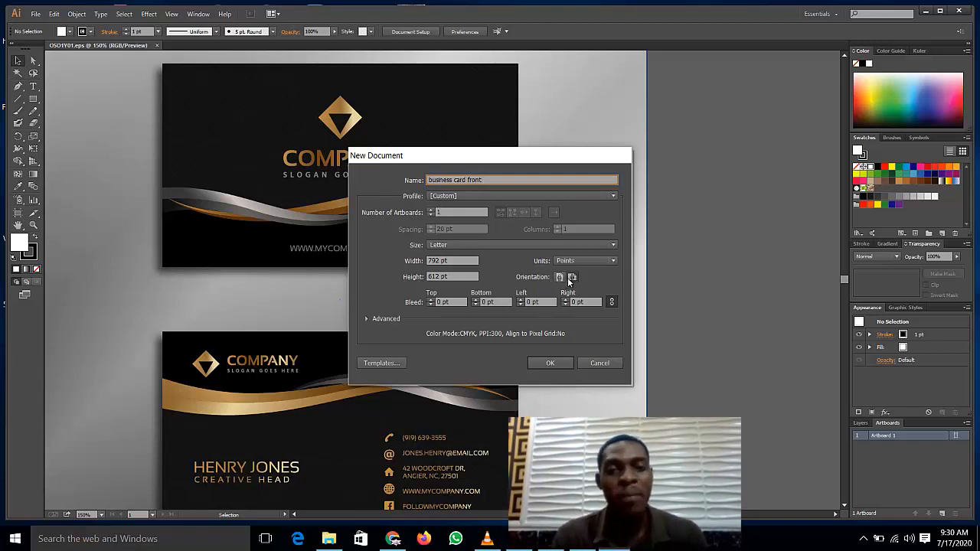
left_click(571, 277)
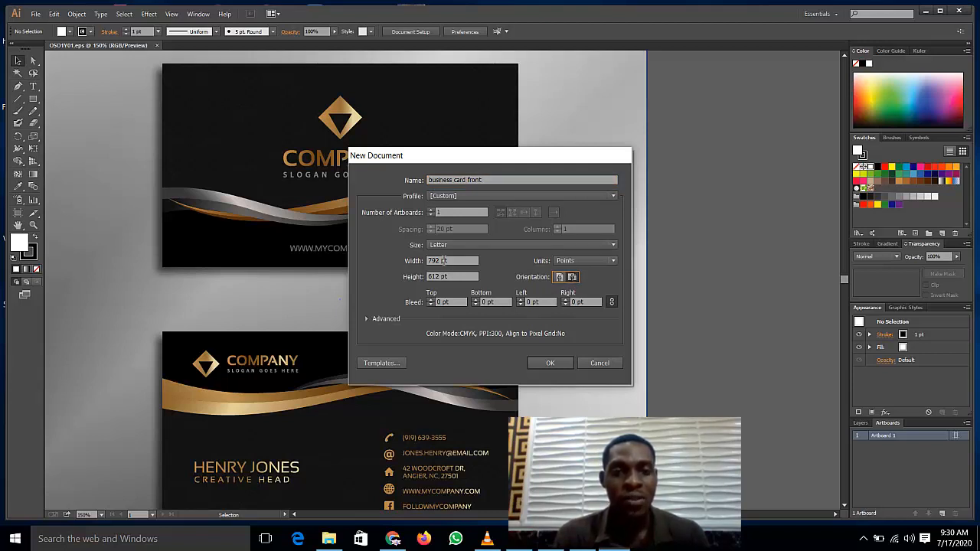
left_click(565, 261)
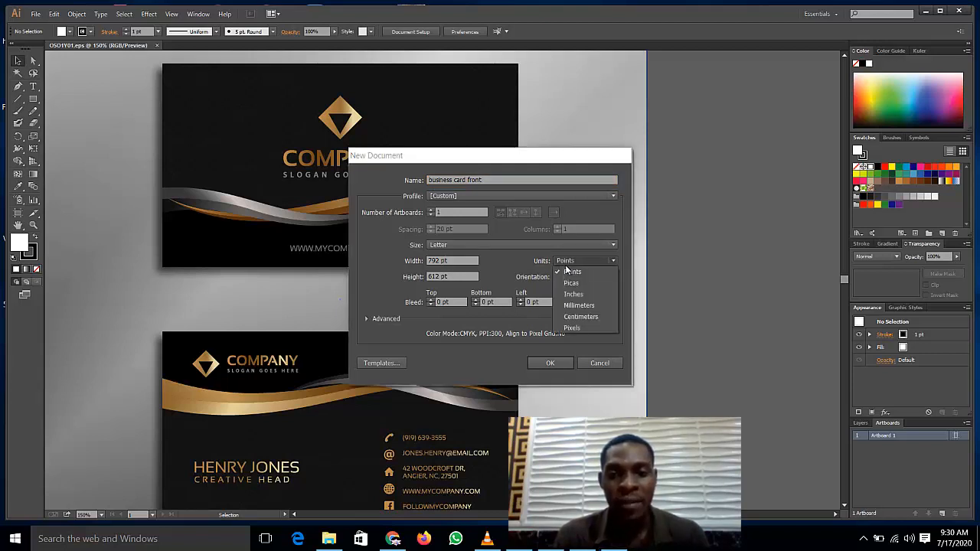
left_click(564, 325)
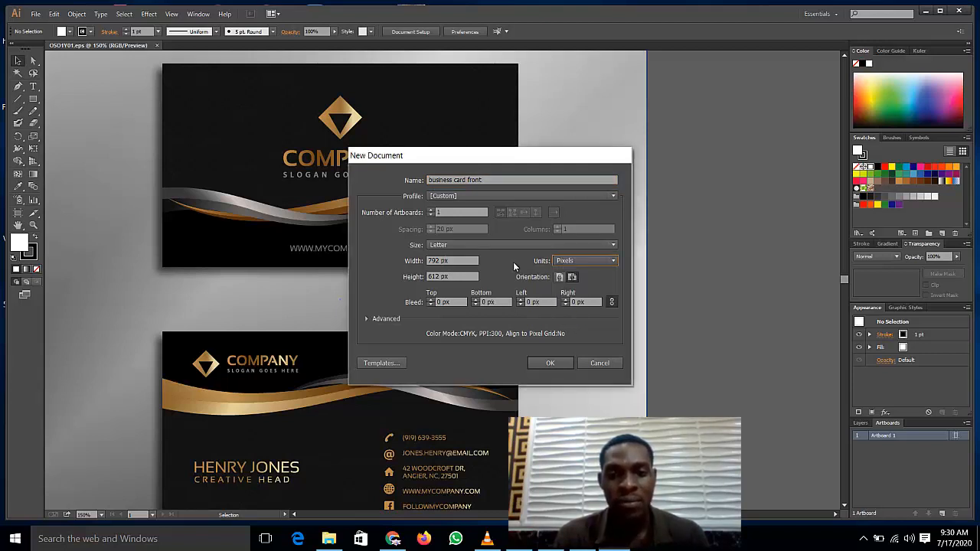
double_click(445, 261)
triple_click(440, 262)
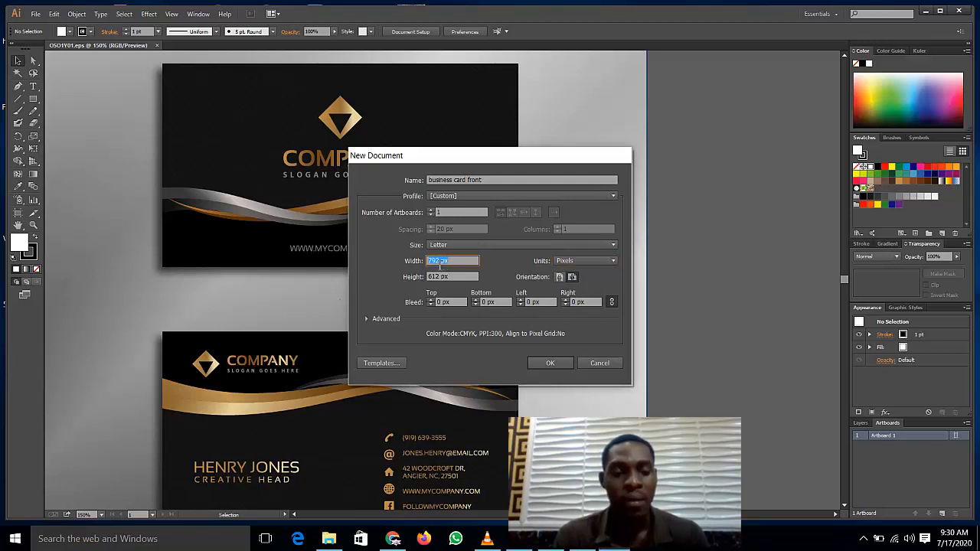
type("1050")
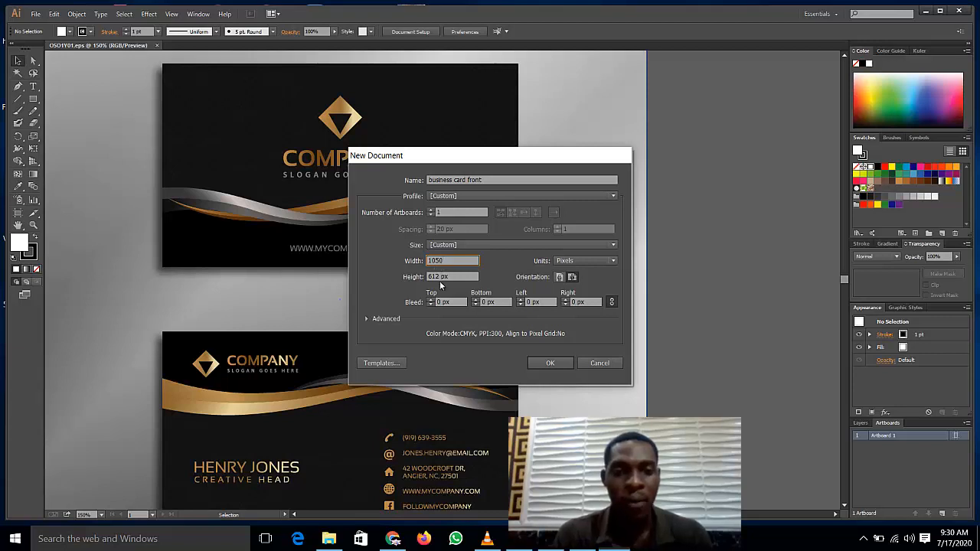
double_click(438, 277)
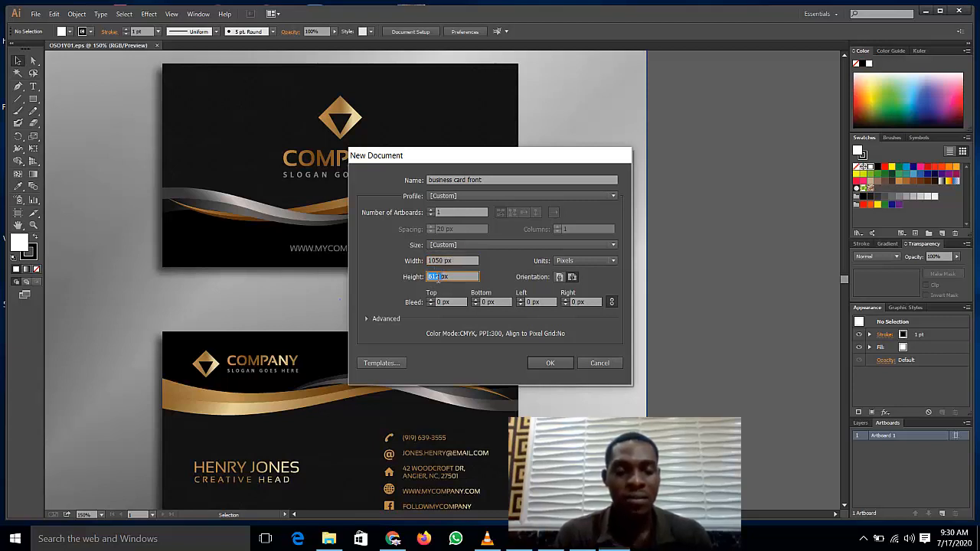
type("60")
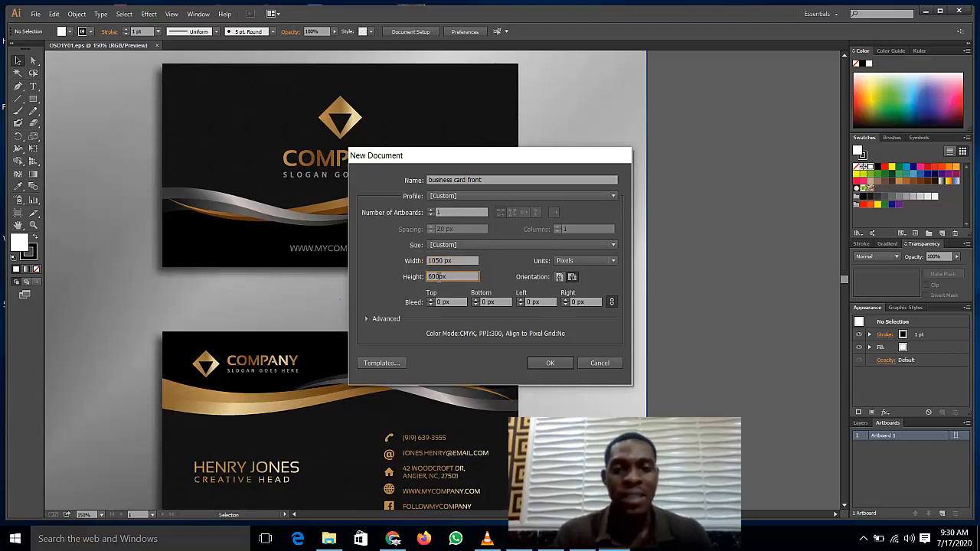
type("0")
left_click(550, 363)
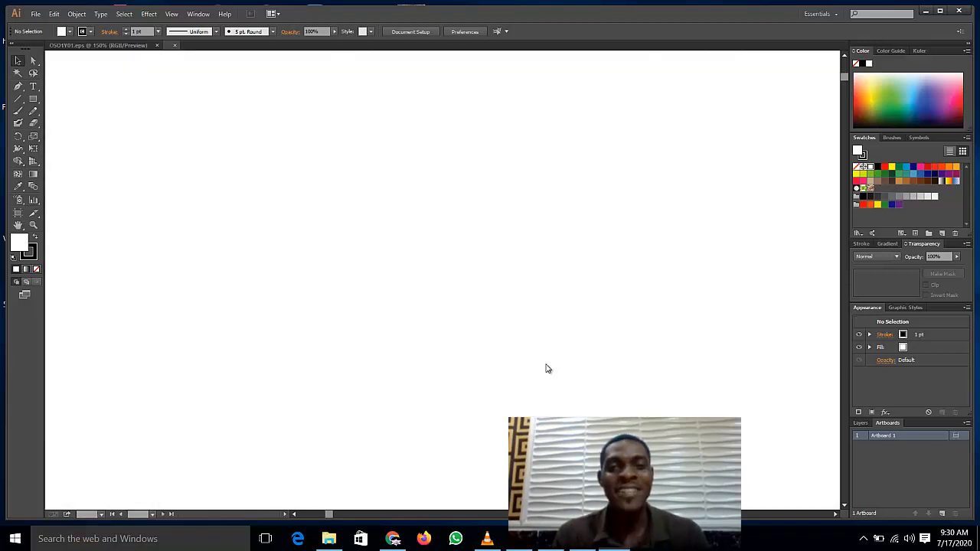
Step: View the new artboard at 100% then 66.67%, and return to OSO1Y01.eps
left_click(98, 515)
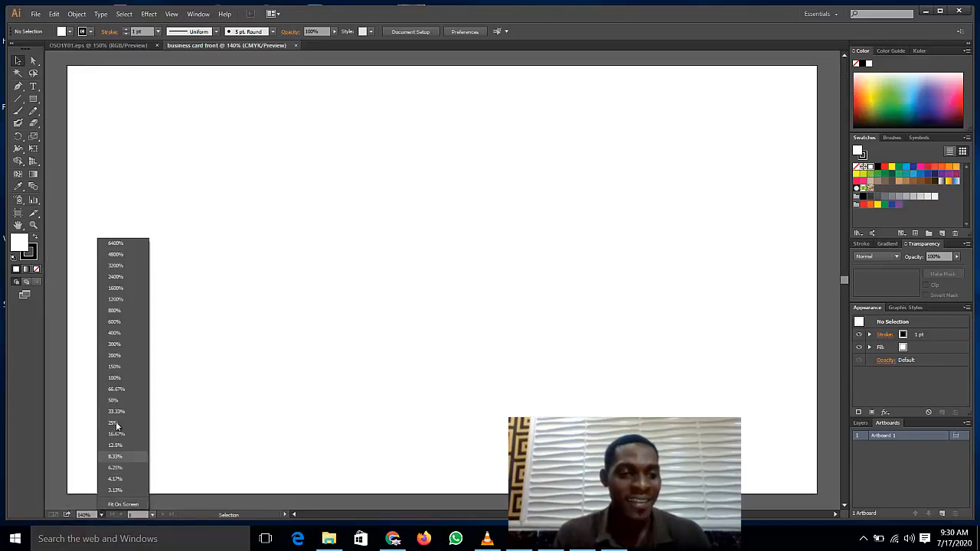
left_click(114, 378)
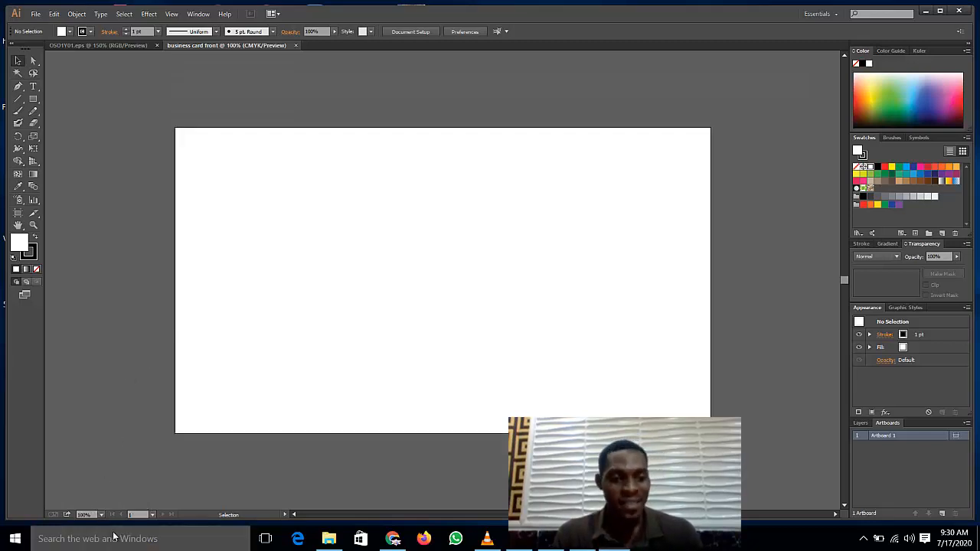
left_click(102, 515)
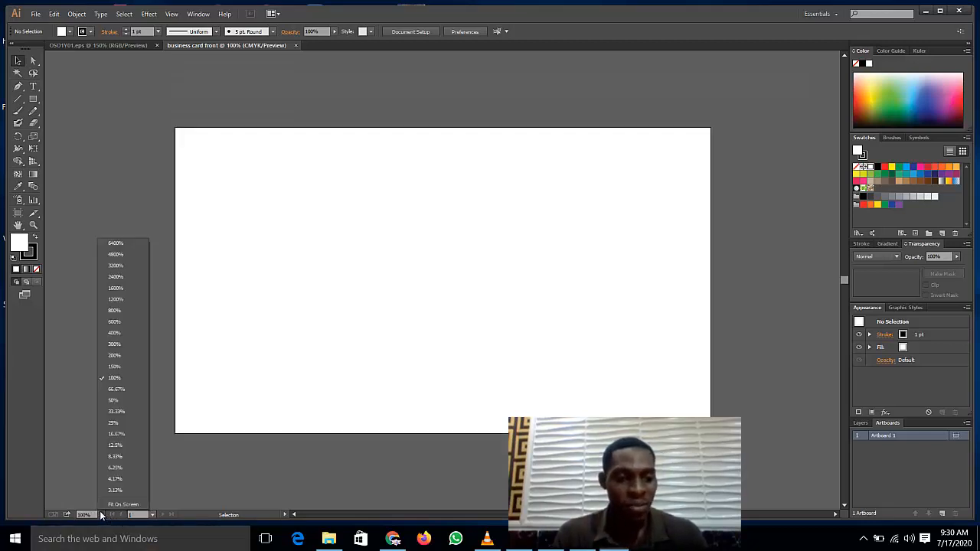
left_click(119, 389)
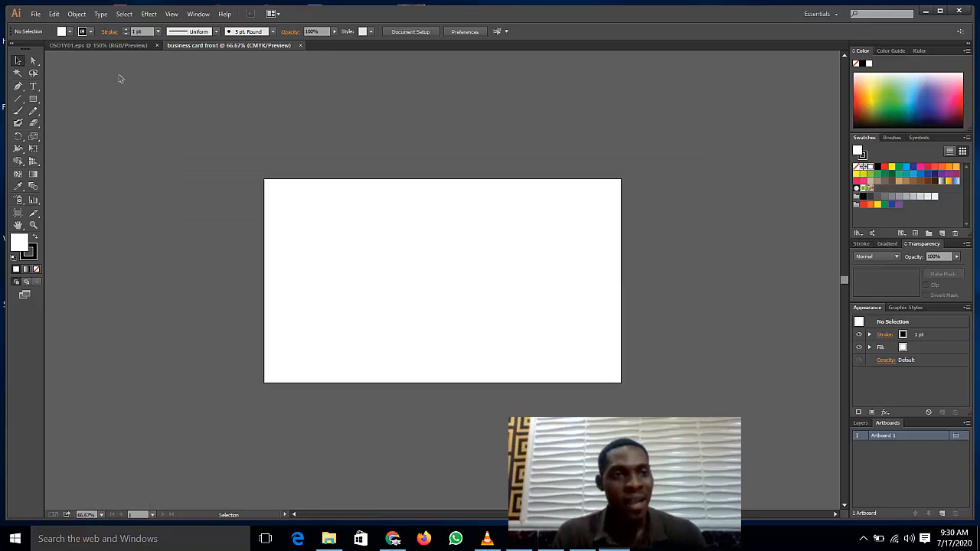
left_click(122, 46)
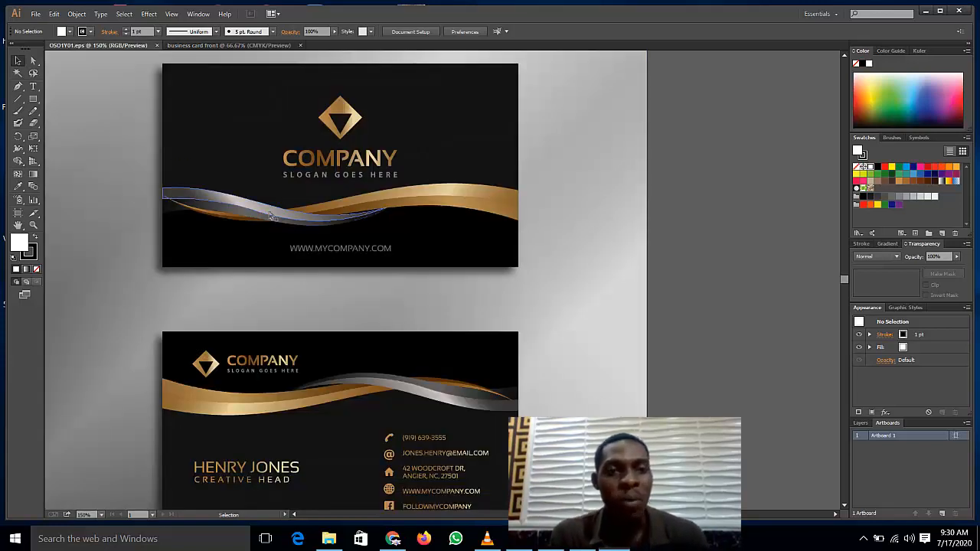
scroll(273, 216, "up", 1)
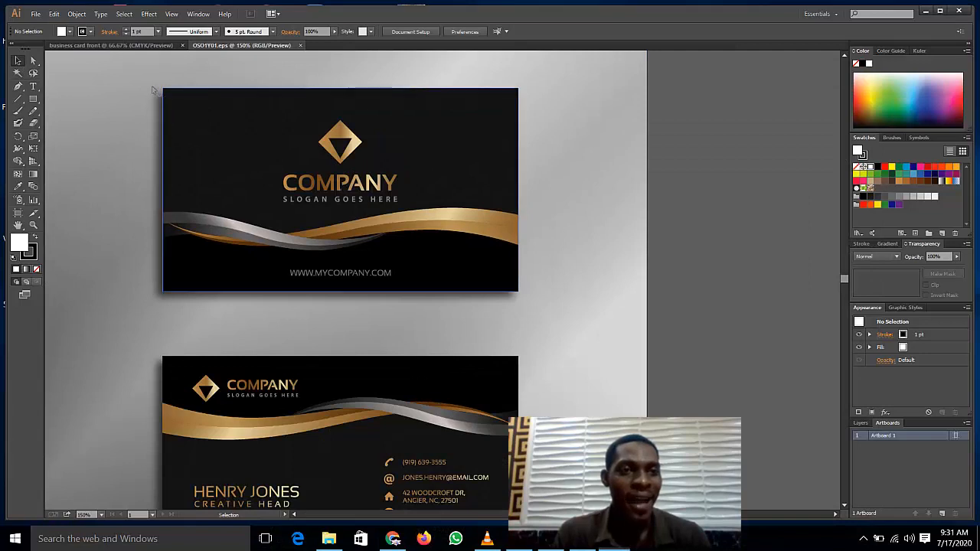
Step: Ungroup the background and delete the grey gradient backdrop from OSO1Y01.eps
left_click(250, 159)
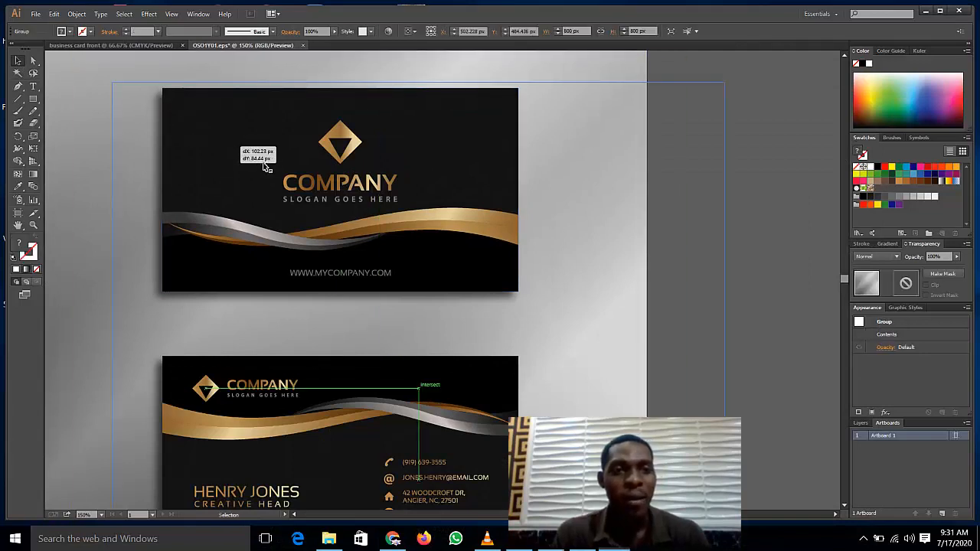
left_click(264, 164)
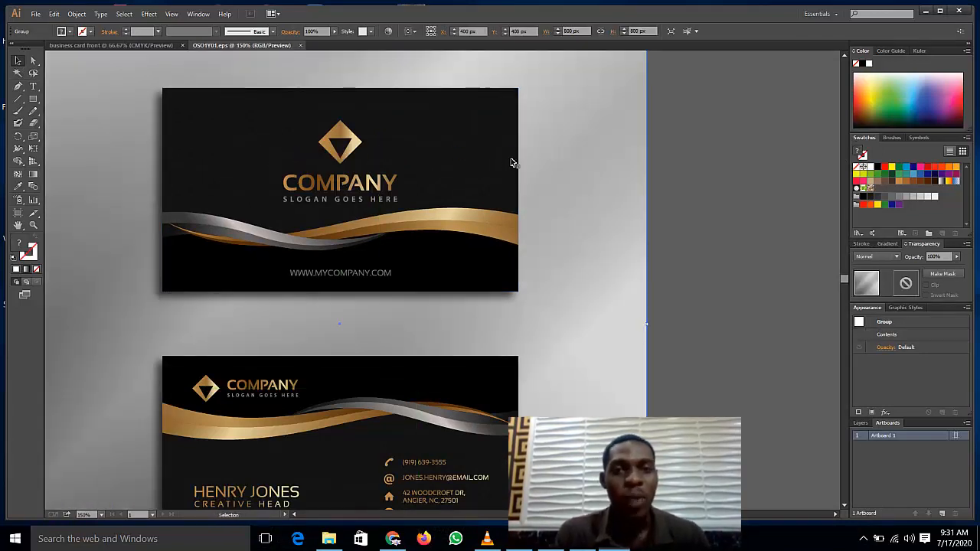
right_click(474, 129)
left_click(517, 196)
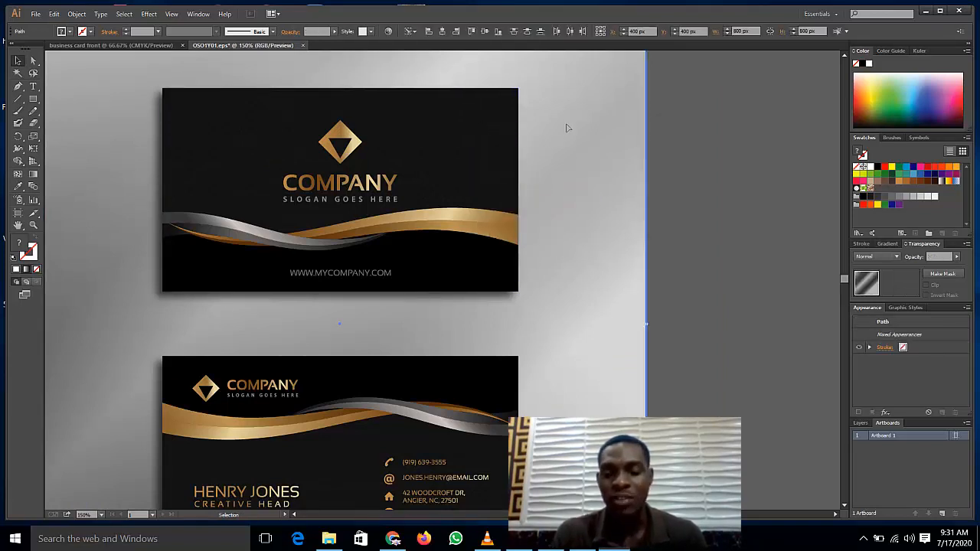
key("Delete")
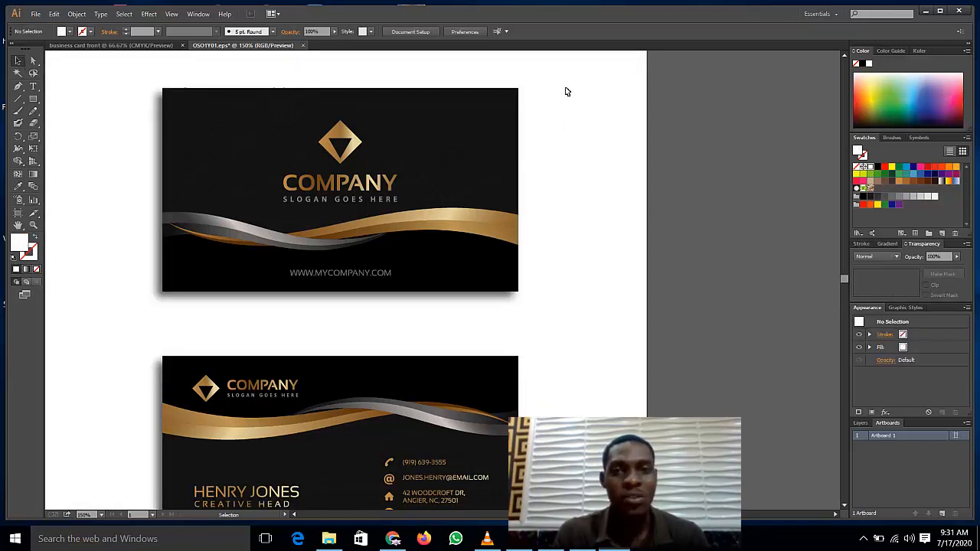
Step: Select all parts of the front card and go to the business card front document
left_click_drag(568, 75, 99, 325)
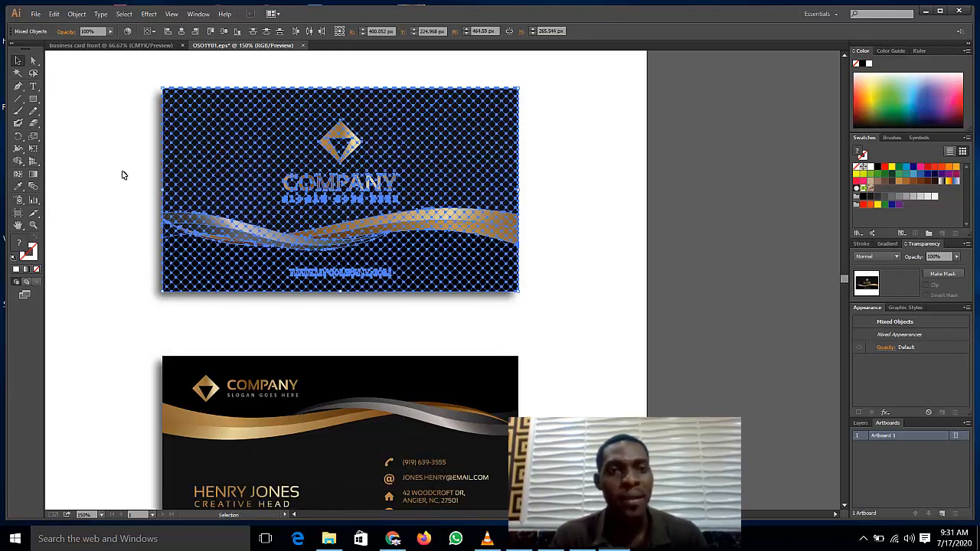
left_click(156, 46)
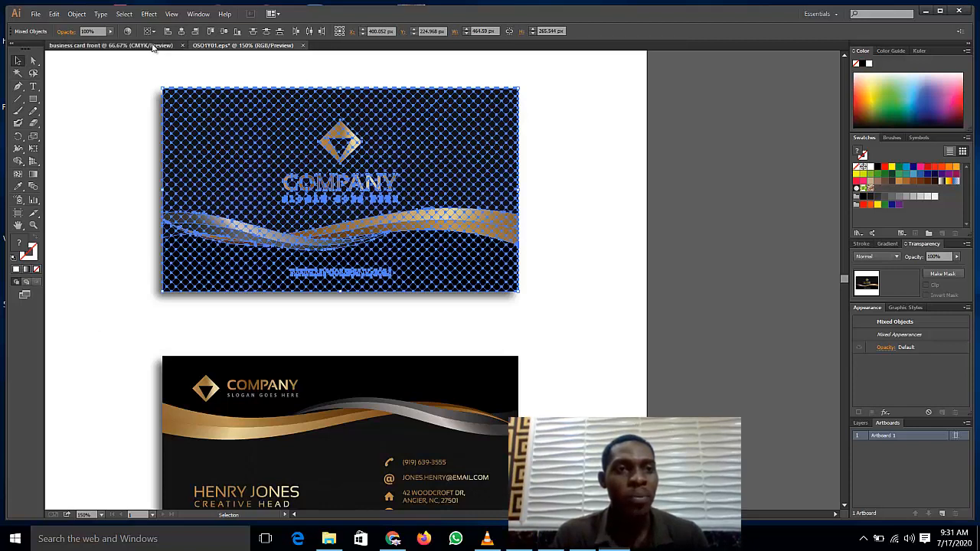
key("a")
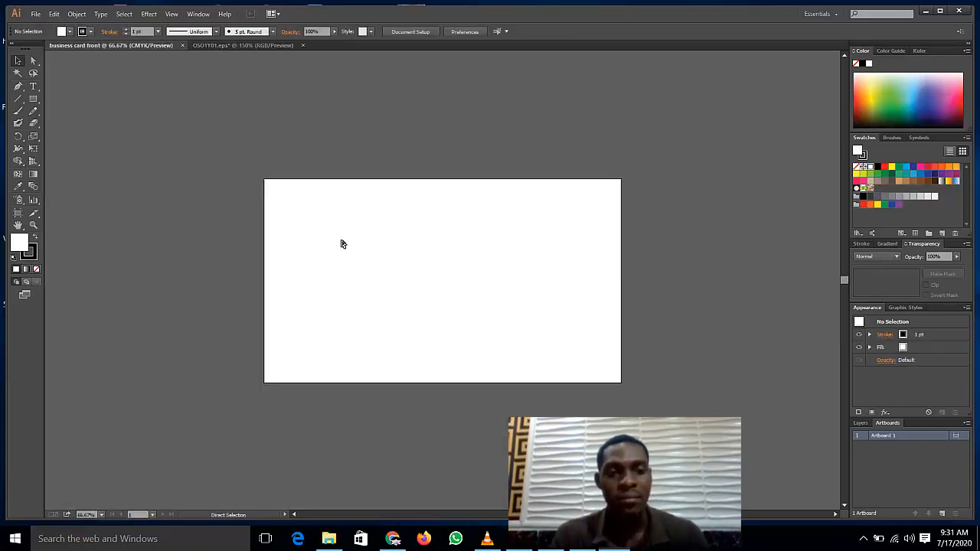
Step: Paste the copied card front and stretch it roughly over the artboard
key("ctrl+v")
right_click(351, 242)
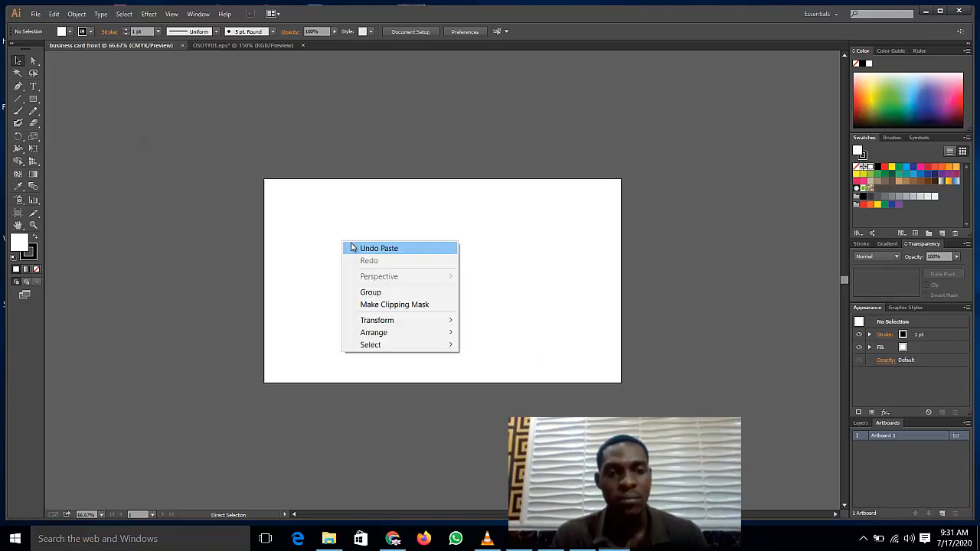
left_click(305, 252)
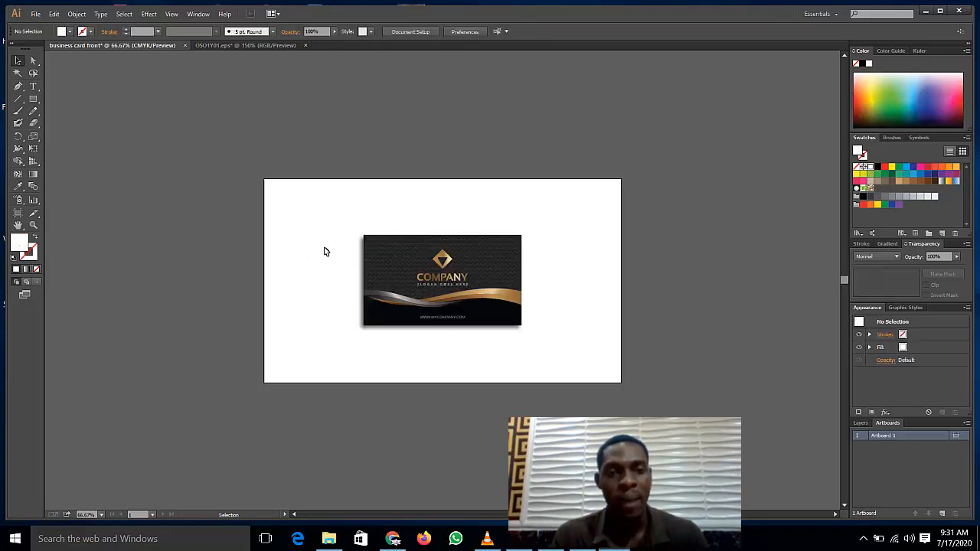
left_click(20, 62)
left_click_drag(349, 223, 533, 342)
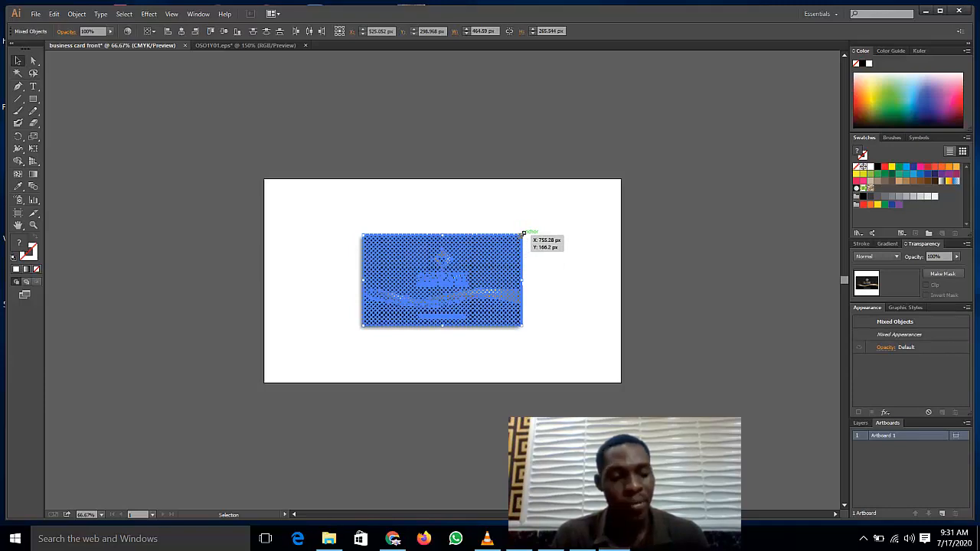
left_click_drag(525, 231, 614, 186)
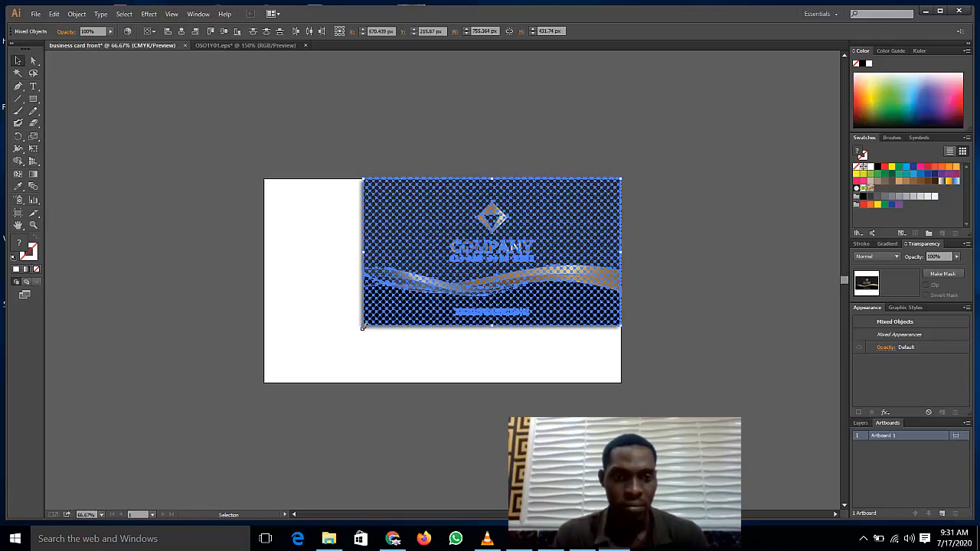
left_click_drag(363, 327, 265, 391)
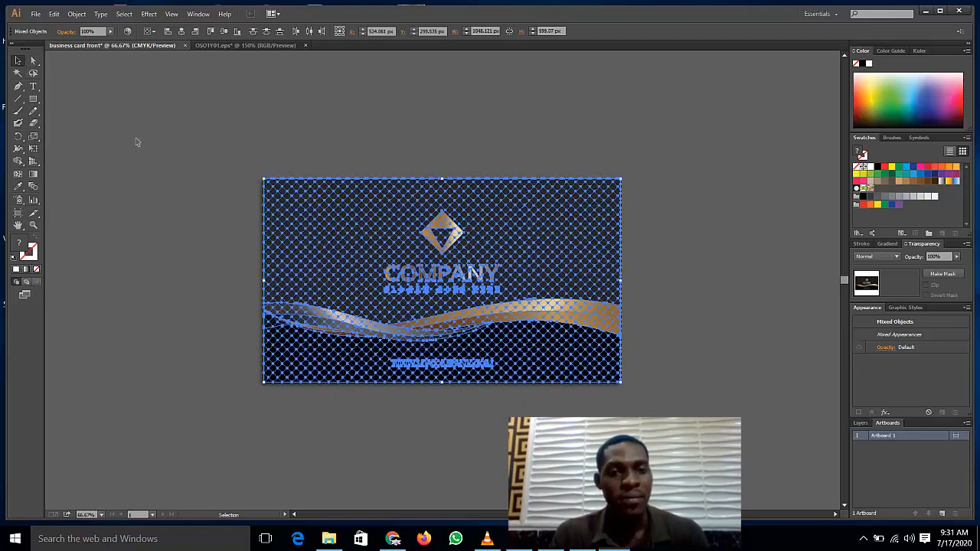
left_click(136, 142)
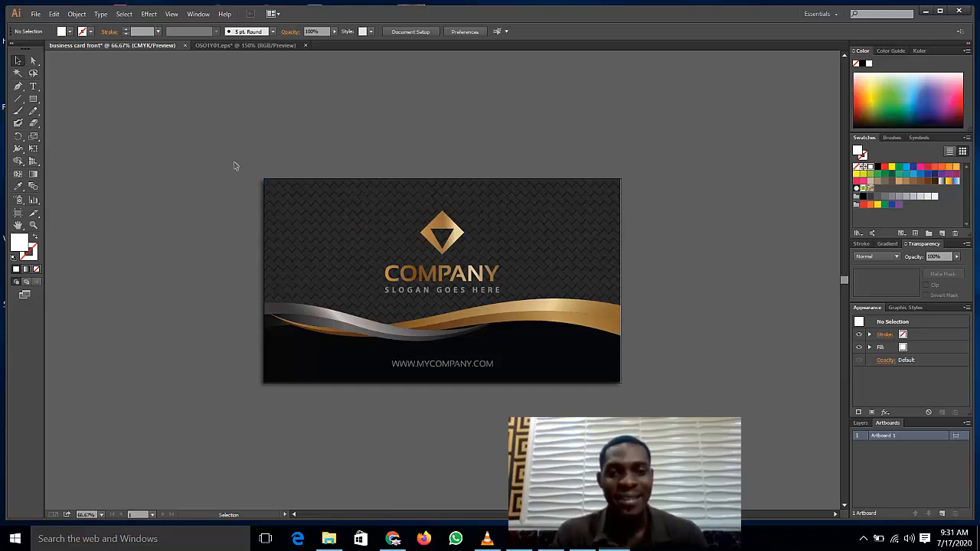
Step: Rescale the card group to exactly 1050 px wide so it fills the artboard
left_click_drag(261, 197, 591, 385)
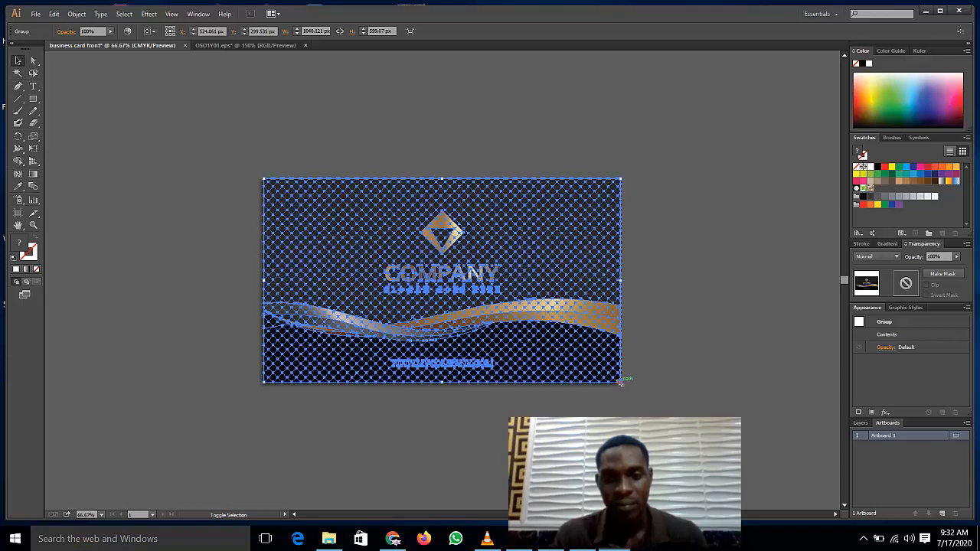
left_click_drag(620, 382, 622, 383)
left_click(644, 325)
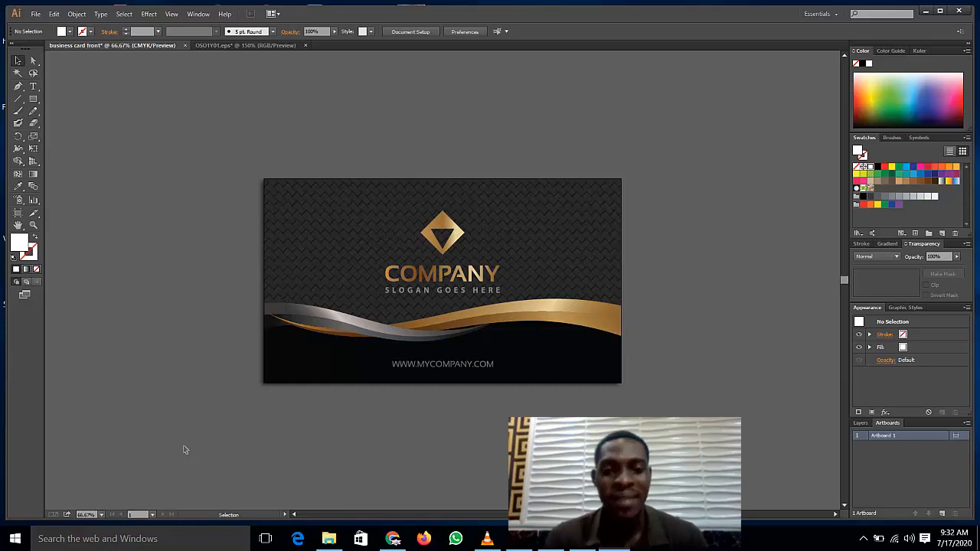
left_click(444, 238)
left_click(415, 167)
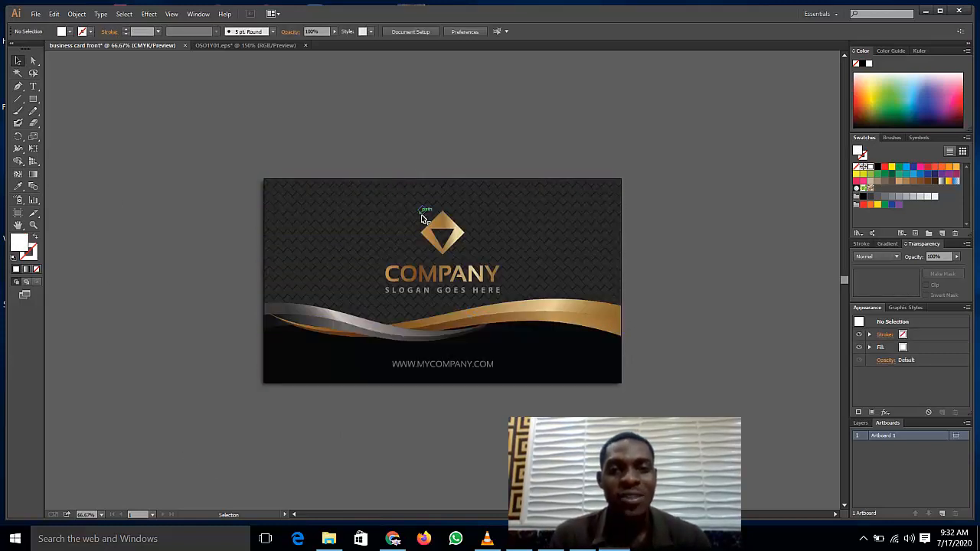
left_click(432, 234)
right_click(433, 235)
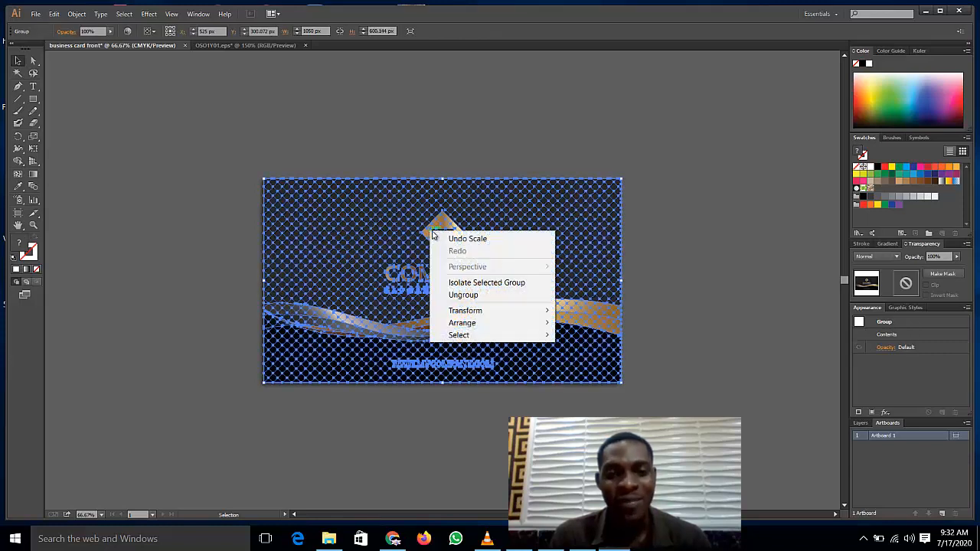
left_click(452, 149)
Step: Ungroup the card artwork
left_click(453, 149)
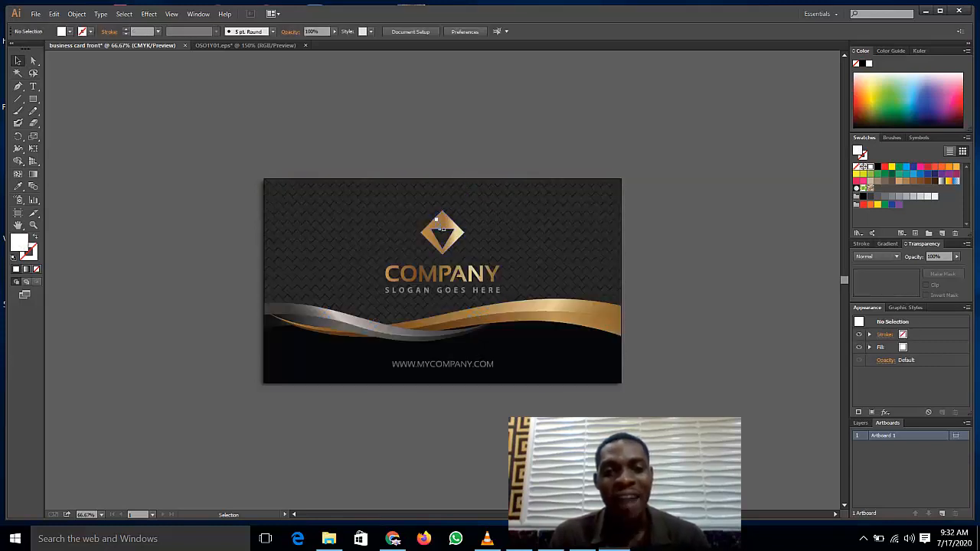
left_click(441, 229)
right_click(438, 222)
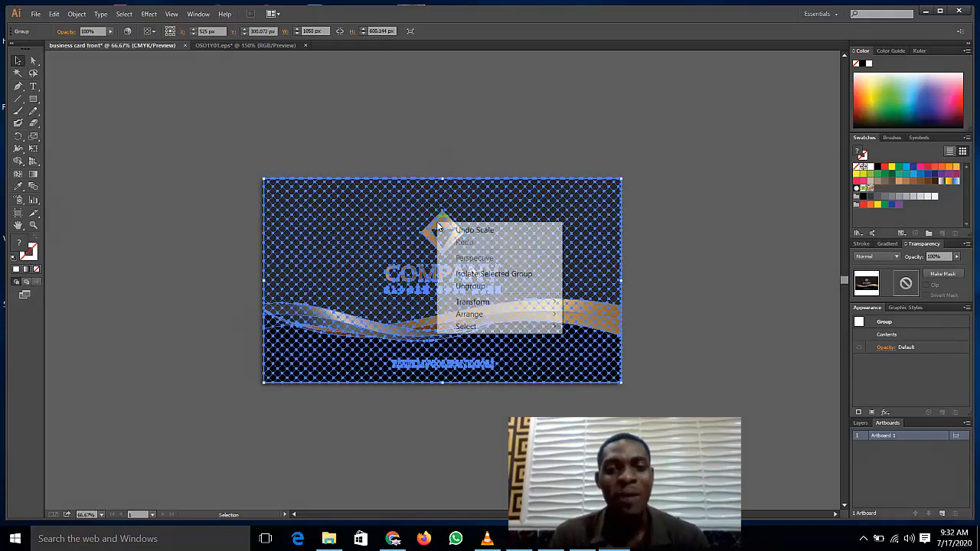
left_click(475, 287)
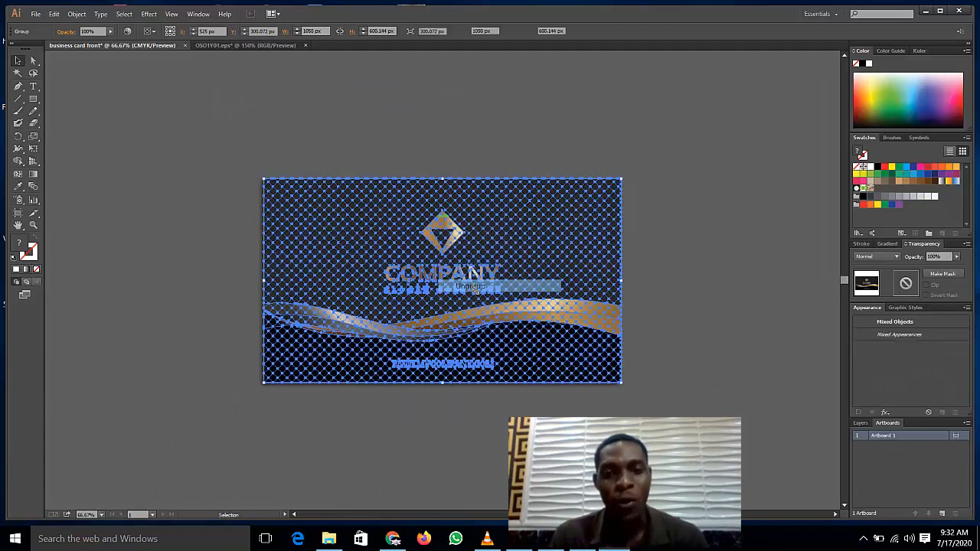
Step: Delete the diamond logo, COMPANY and slogan group
left_click(445, 140)
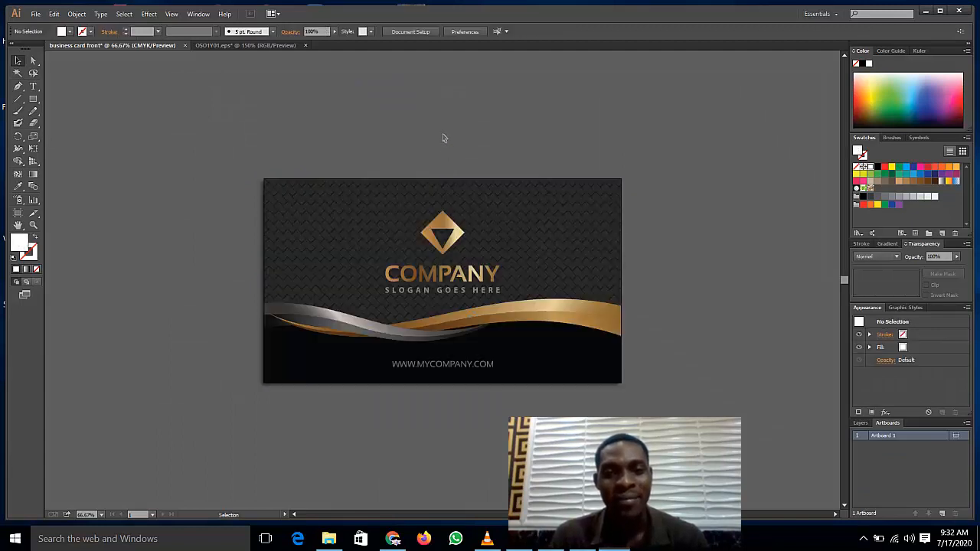
left_click(450, 229)
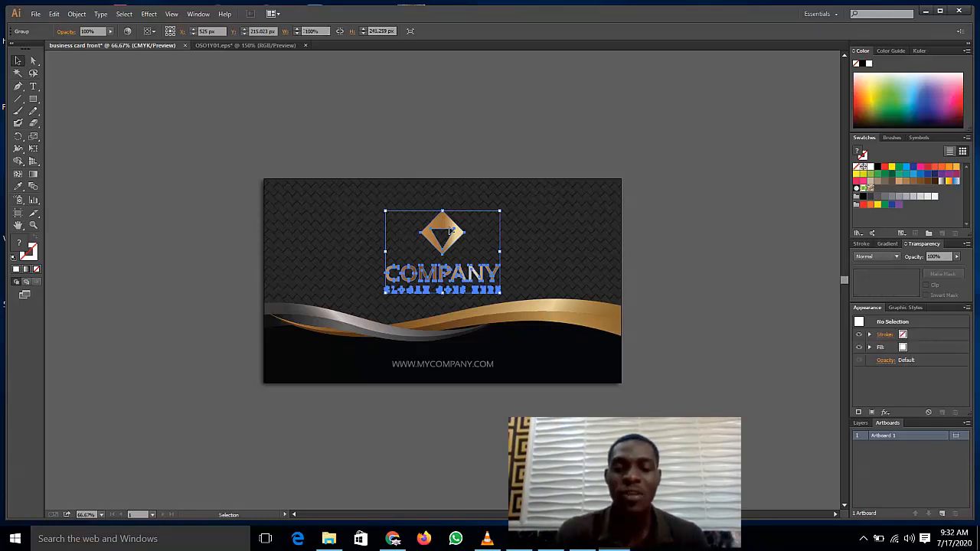
key("Delete")
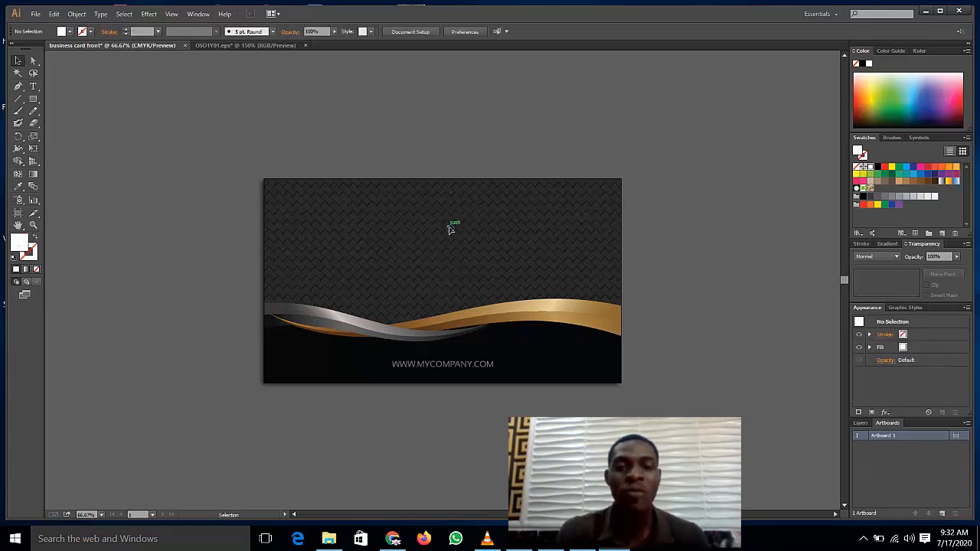
Step: Place D:\vsl\Untitled-1.png onto the card, accepting the Fireworks data warning
left_click(34, 13)
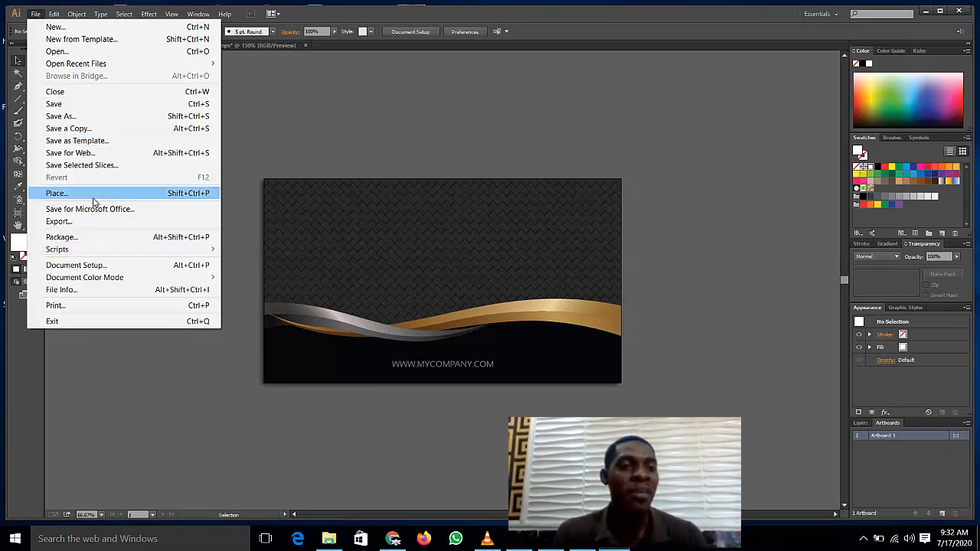
left_click(119, 196)
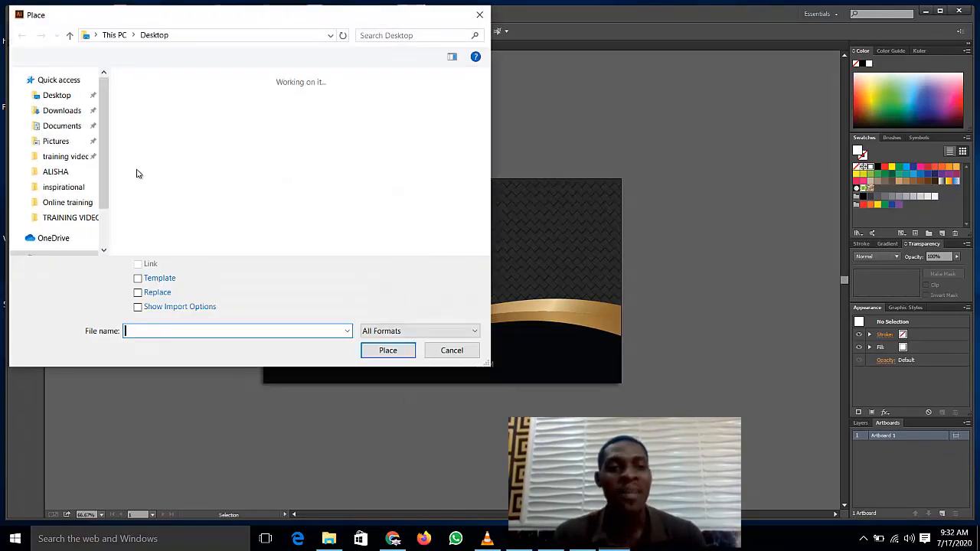
scroll(261, 196, "down", 1)
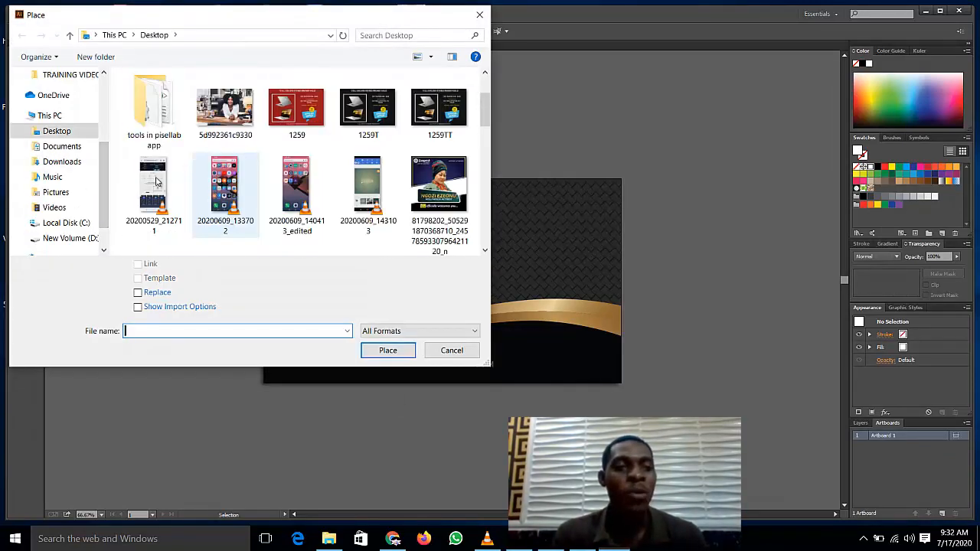
left_click(78, 238)
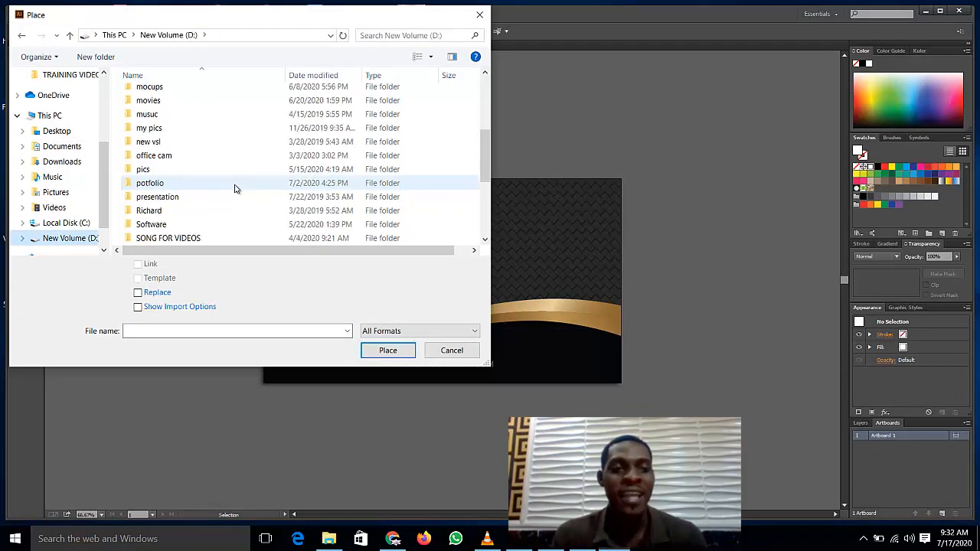
scroll(200, 177, "down", 10)
double_click(196, 157)
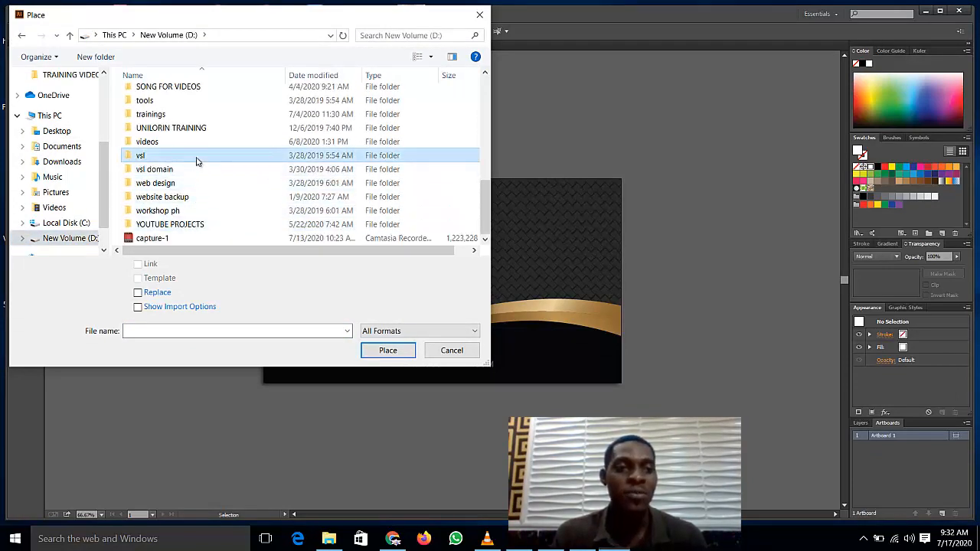
scroll(229, 168, "down", 3)
double_click(285, 126)
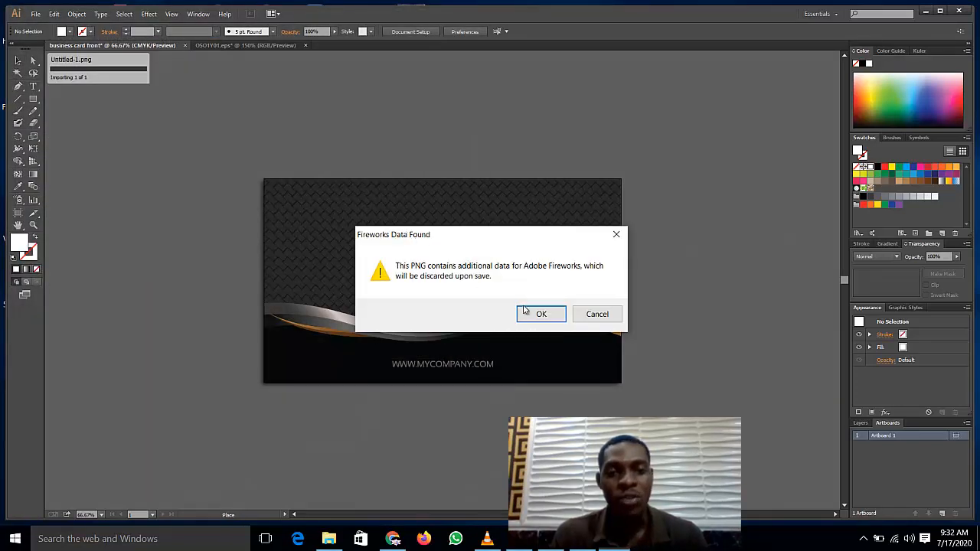
left_click(532, 316)
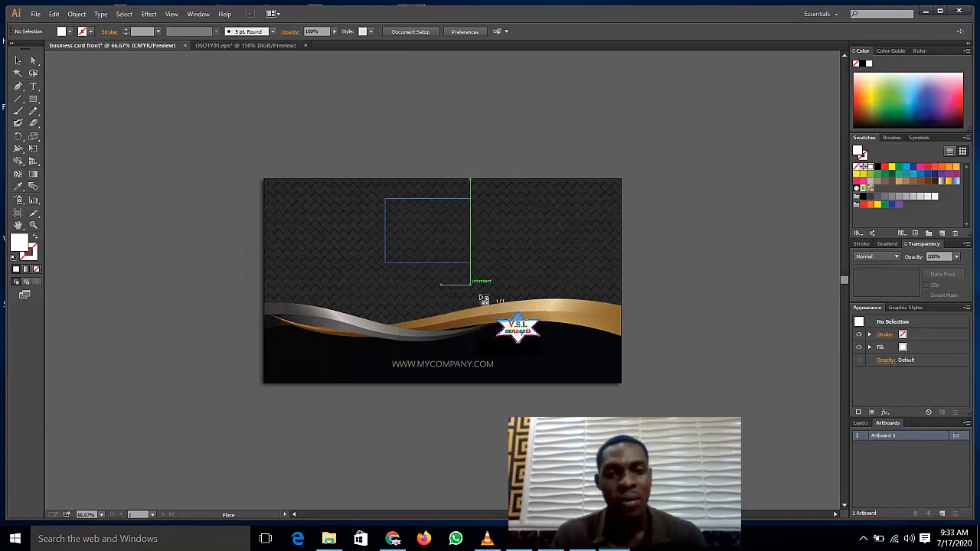
left_click_drag(484, 300, 502, 315)
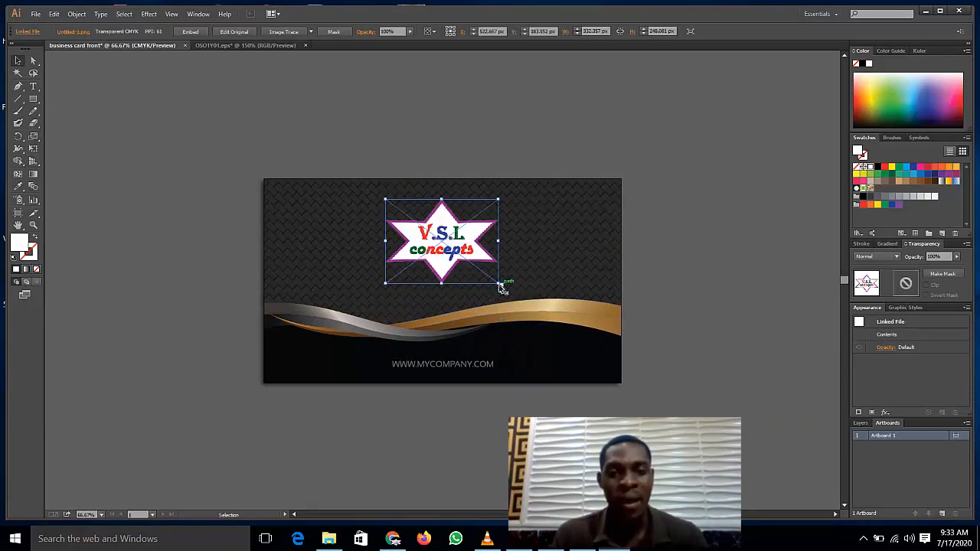
Step: Shrink the star logo to about 283 × 216 px and position it top centre
left_click_drag(500, 284, 483, 271)
mouse_move(439, 241)
left_mouse_down()
mouse_move(436, 252)
mouse_move(448, 238)
left_mouse_up()
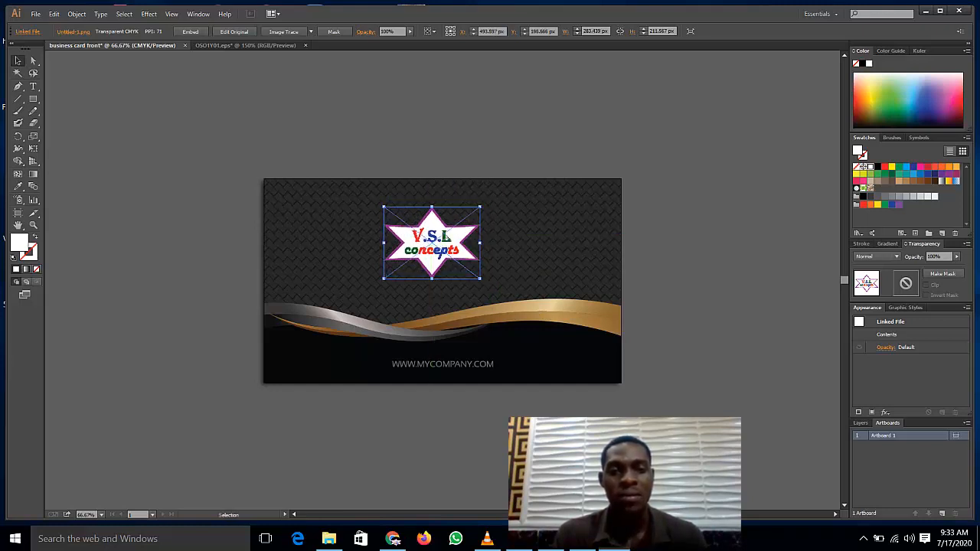
left_click(463, 156)
left_click(444, 237)
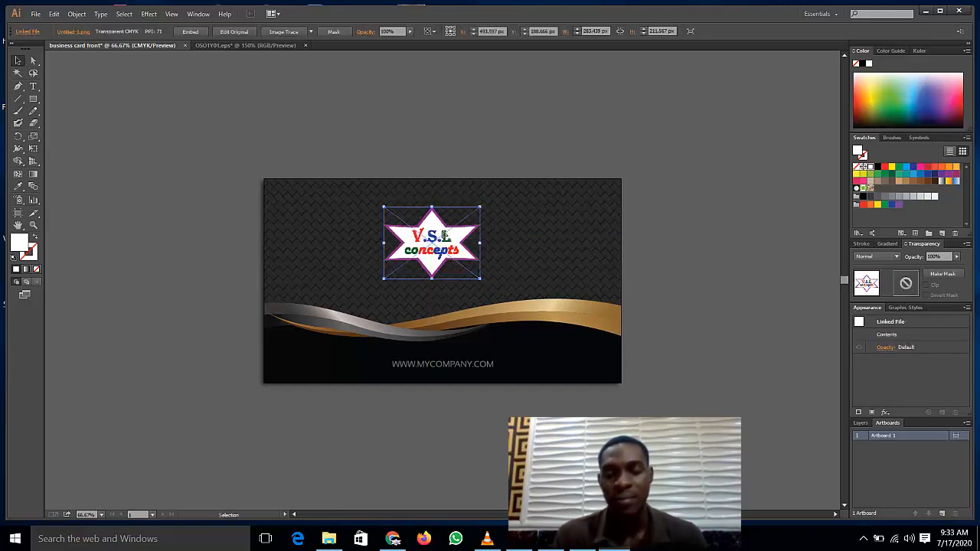
key("Right")
key("Right")
key("Down")
key("Down")
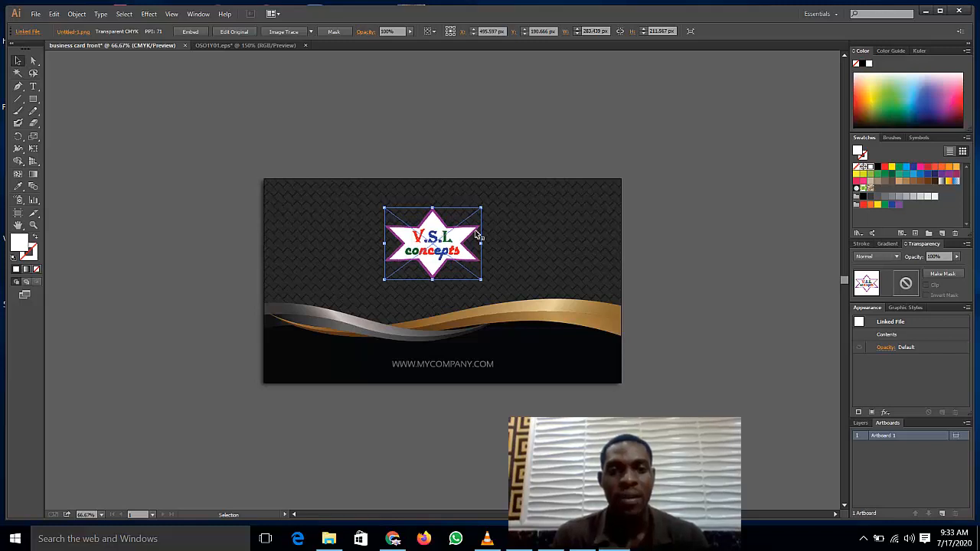
left_click(534, 150)
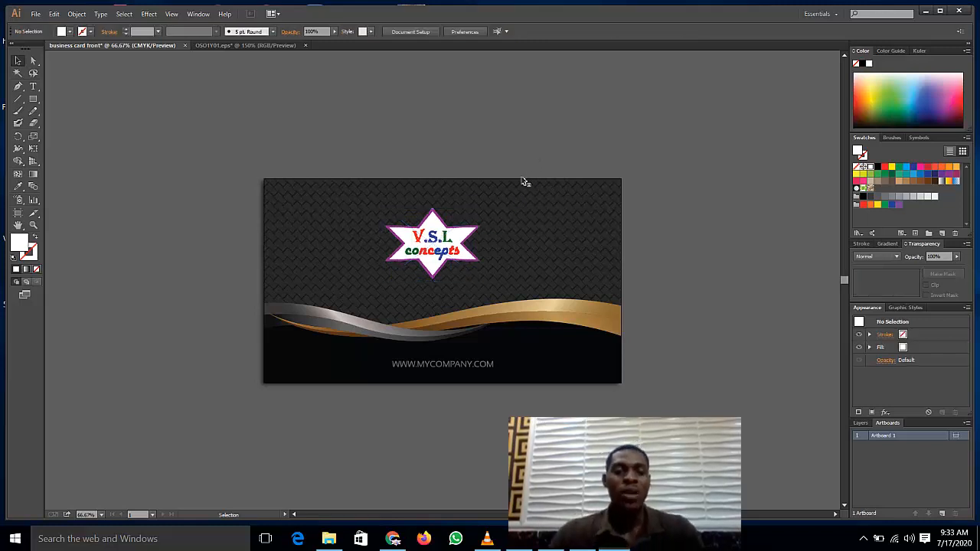
left_click(461, 369)
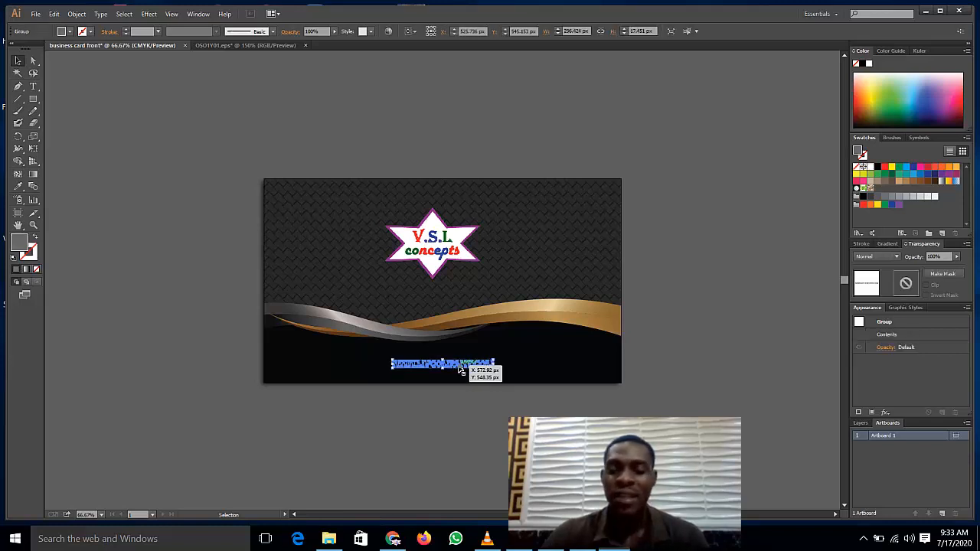
key("Delete")
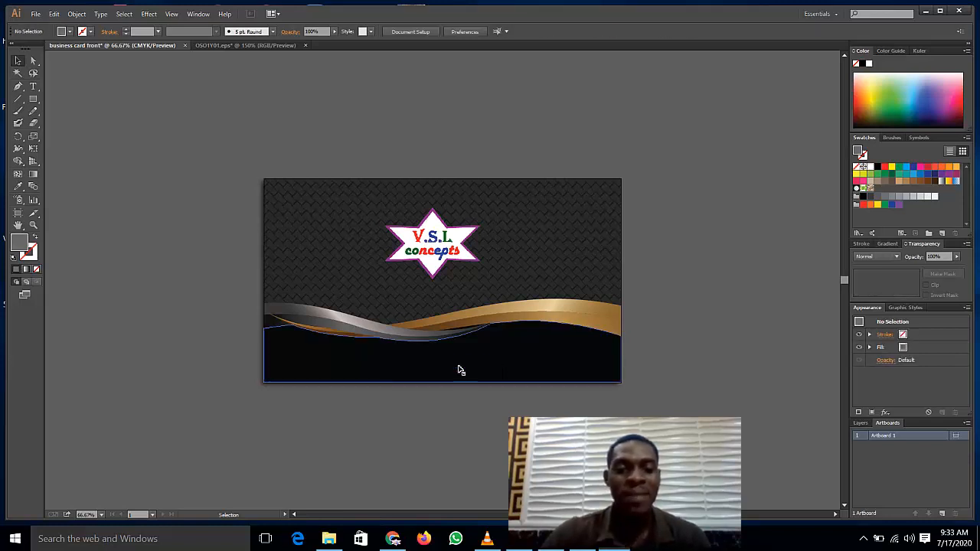
left_click(33, 86)
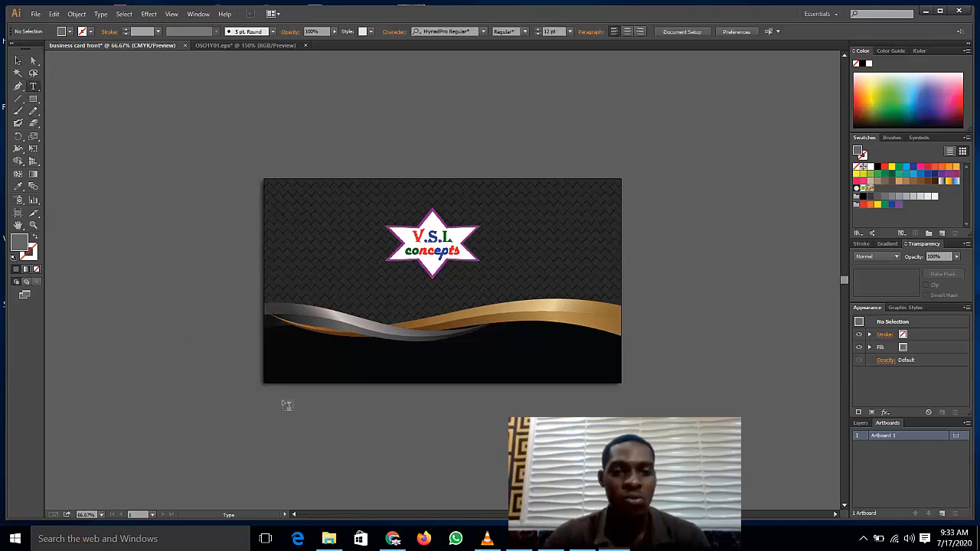
left_click(354, 363)
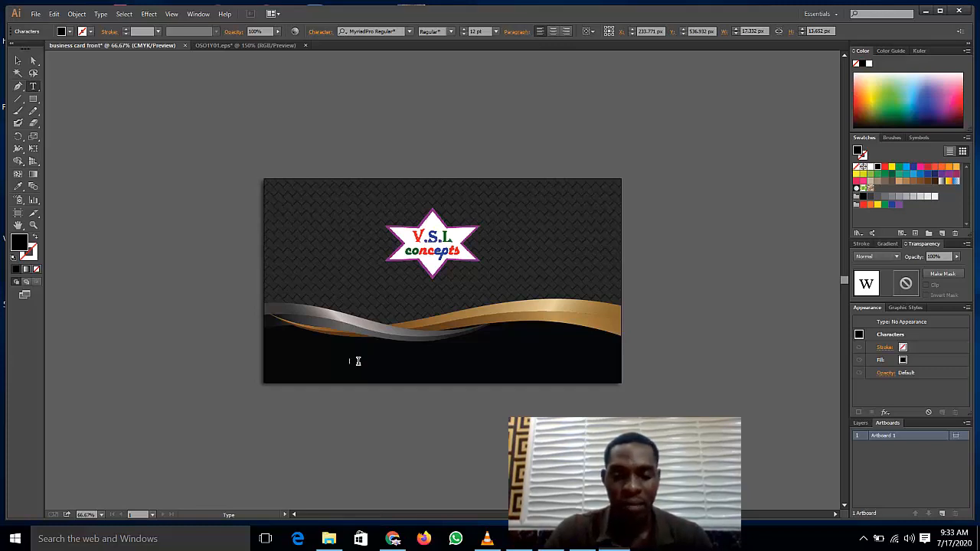
key("BackSpace")
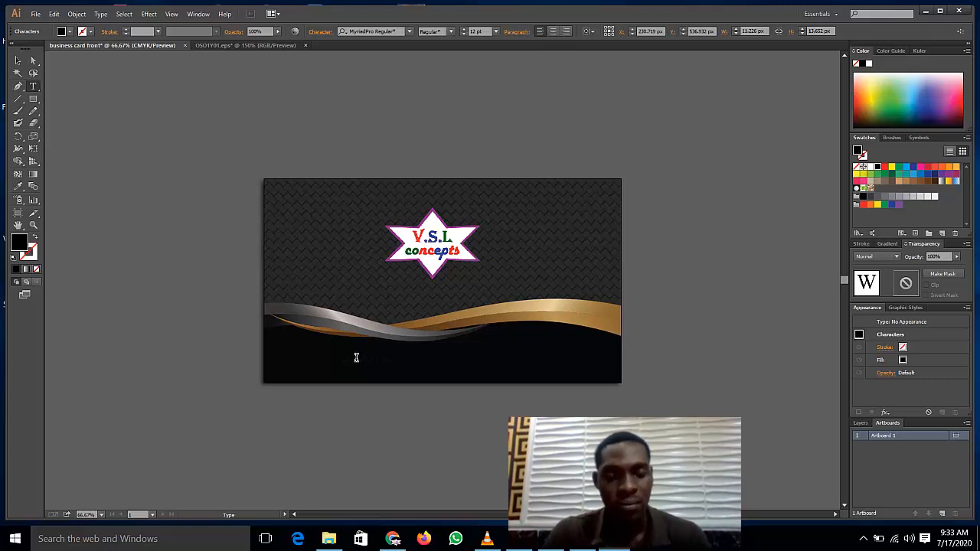
key("ctrl+a")
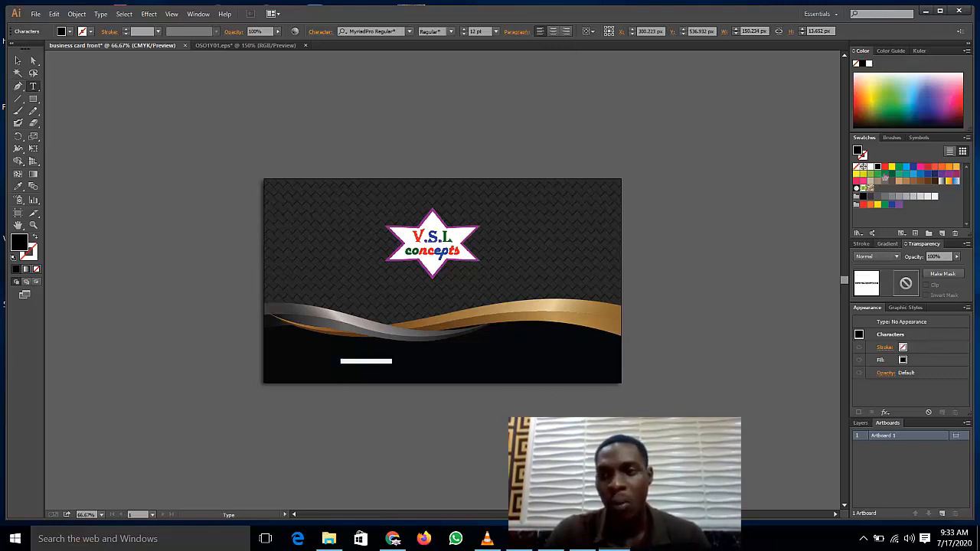
left_click(864, 167)
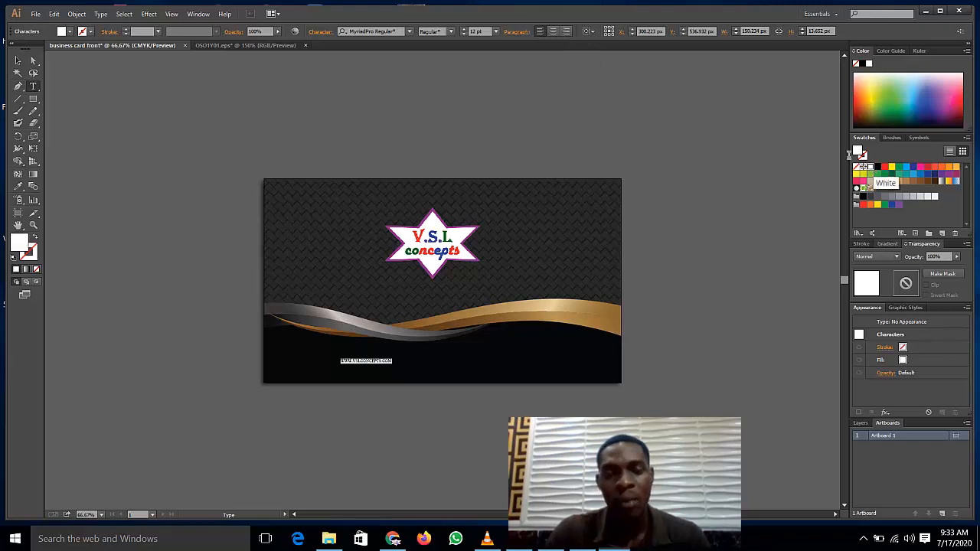
Step: Set the URL text size to 48 pt, after first trying 36 pt
left_click(496, 31)
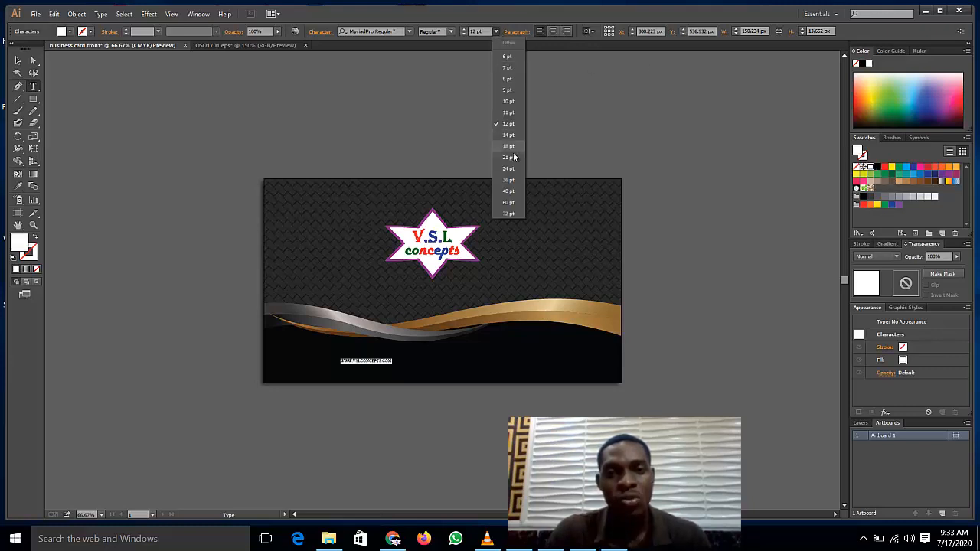
left_click(508, 179)
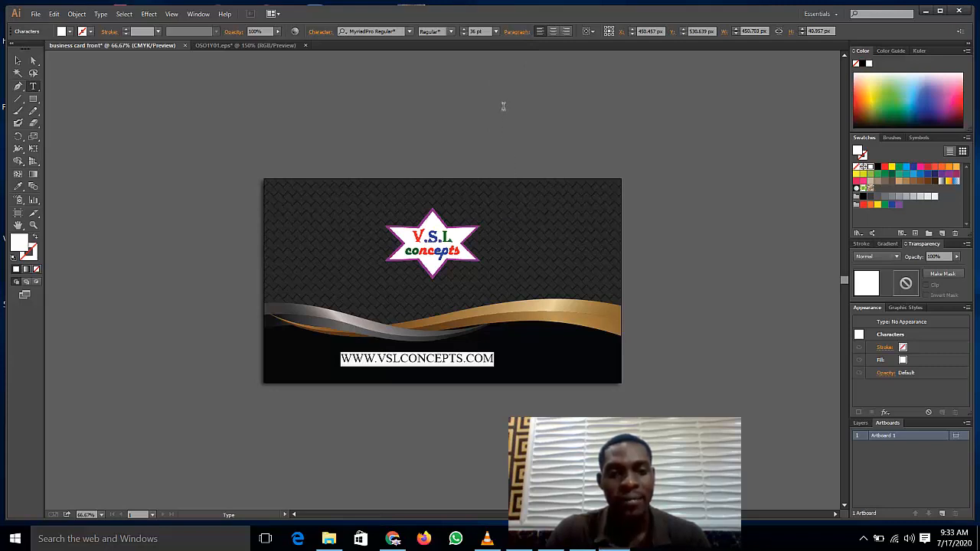
left_click(496, 31)
left_click(510, 191)
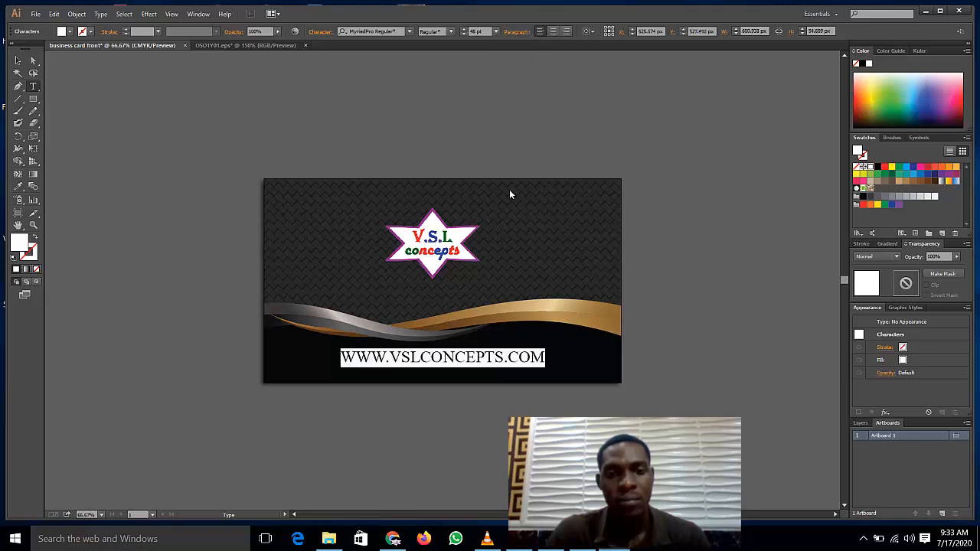
left_click(475, 366)
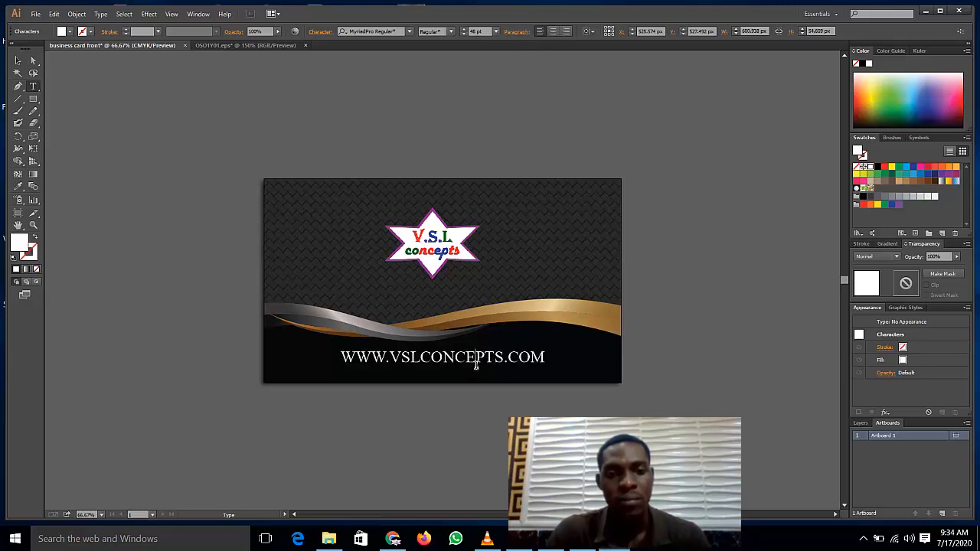
triple_click(475, 365)
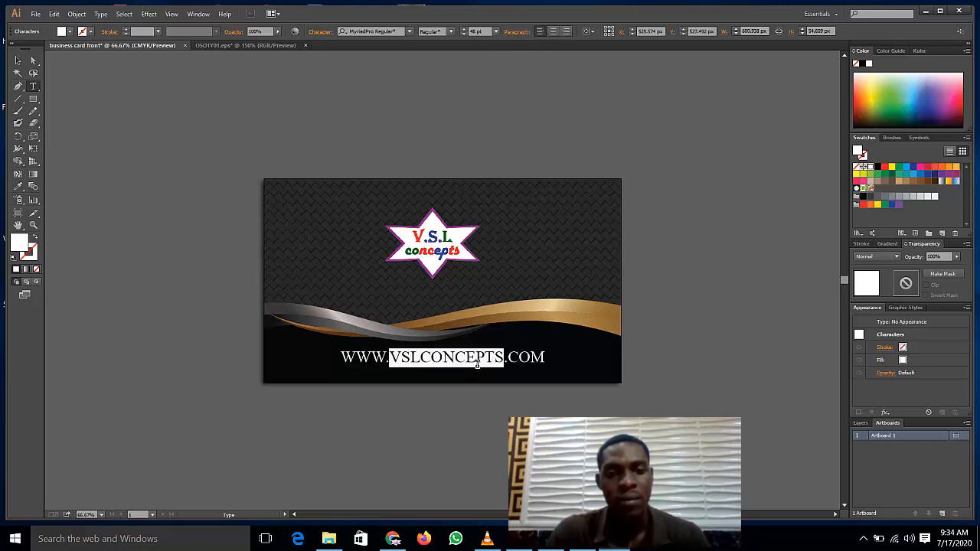
Step: Change the URL font from Myriad Pro Regular to Rockwell Bold via font search
left_click(374, 32)
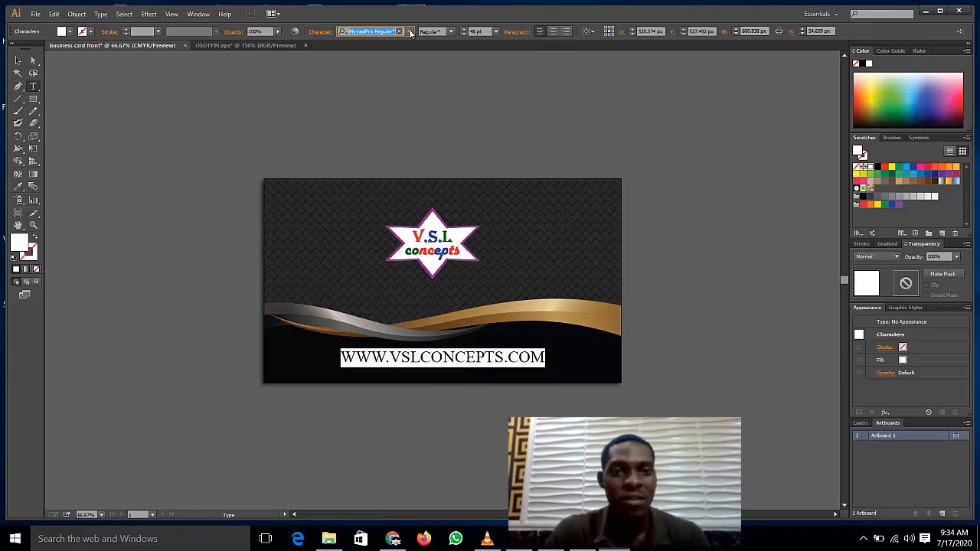
left_click(410, 32)
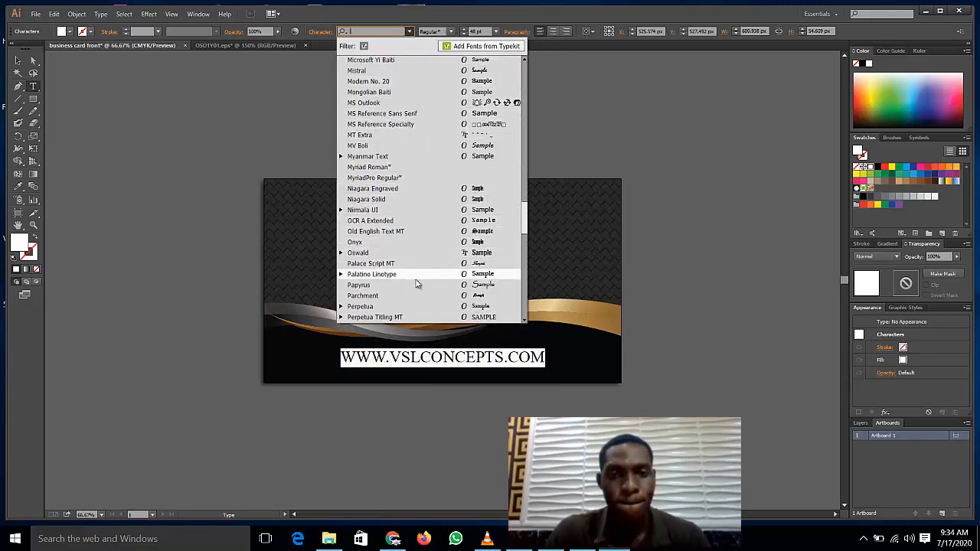
scroll(417, 285, "down", 1)
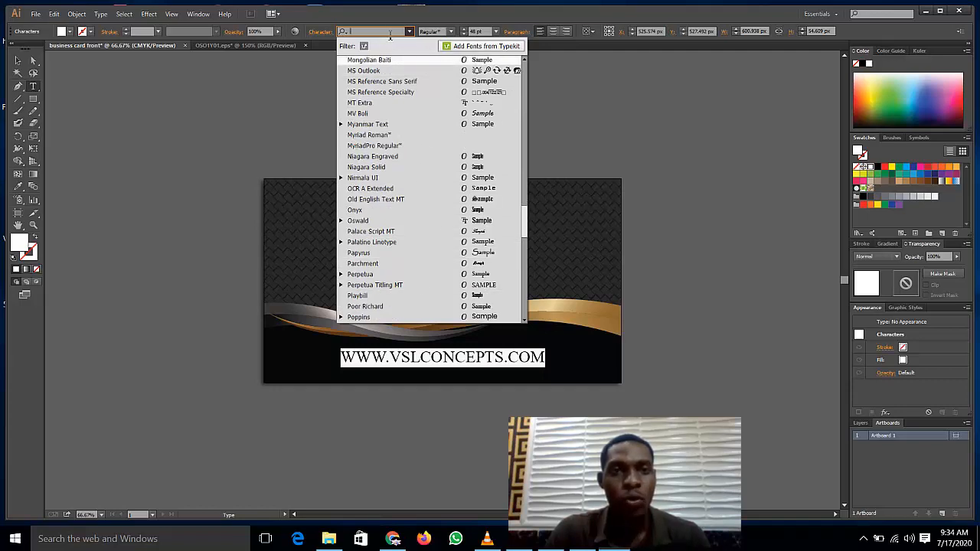
type("ROB")
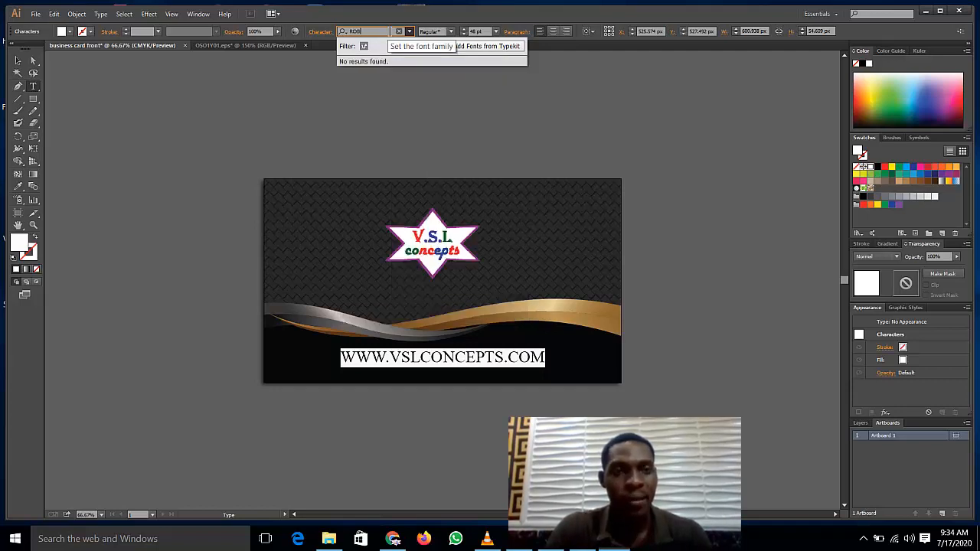
key("BackSpace")
key("BackSpace")
key("BackSpace")
key("BackSpace")
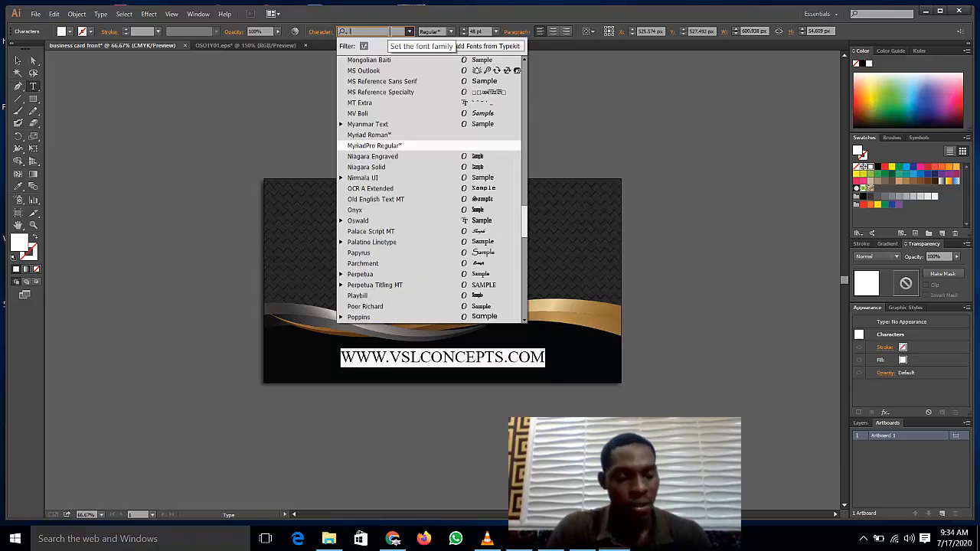
type("ro")
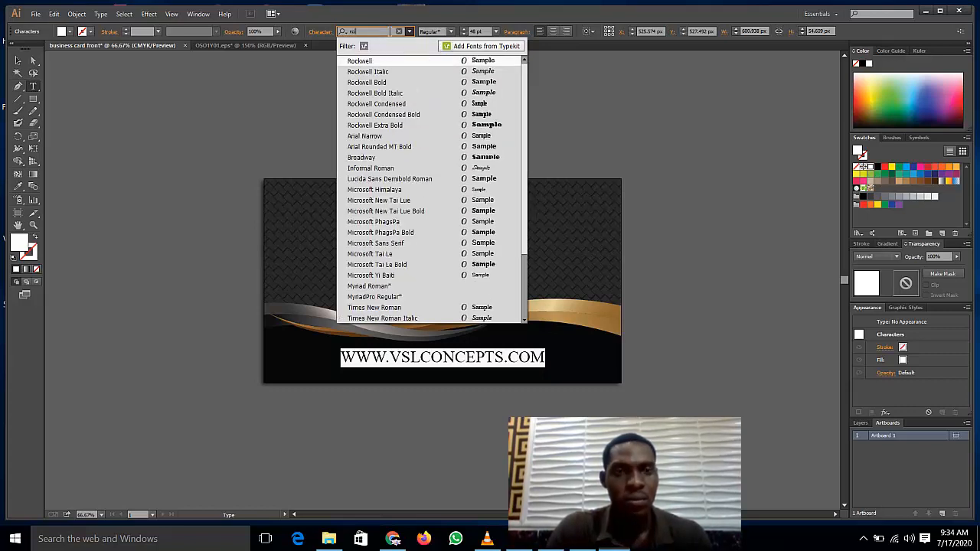
type("b")
key("BackSpace")
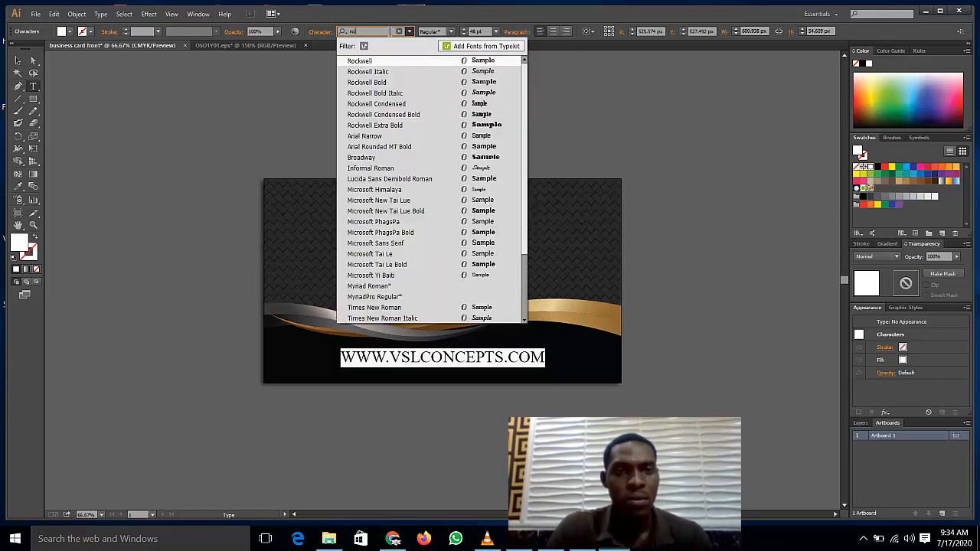
left_click(435, 88)
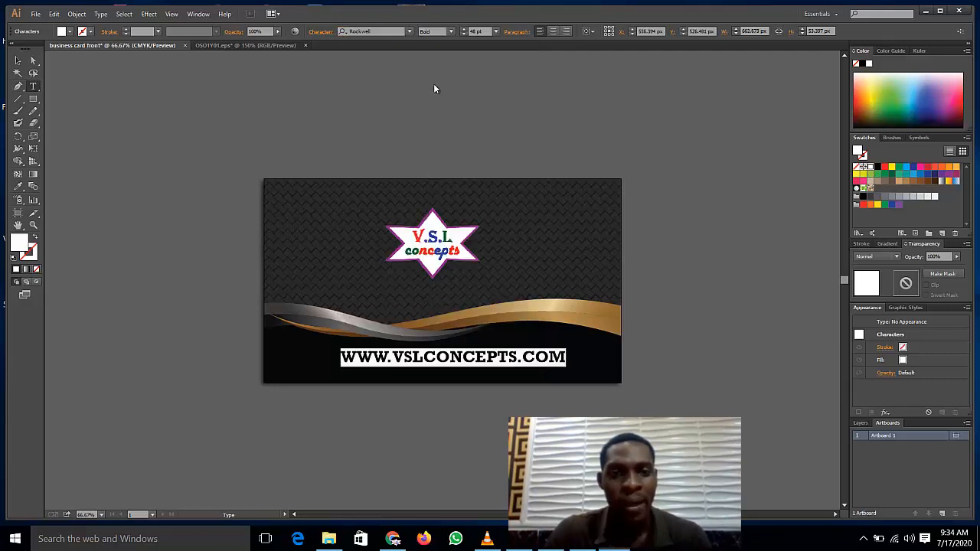
left_click(495, 362)
left_click(17, 61)
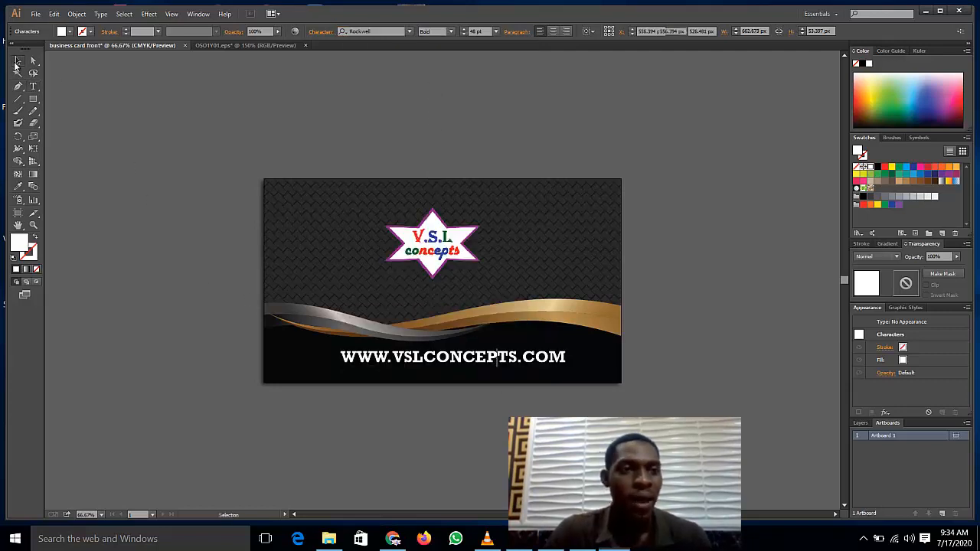
left_click(184, 278)
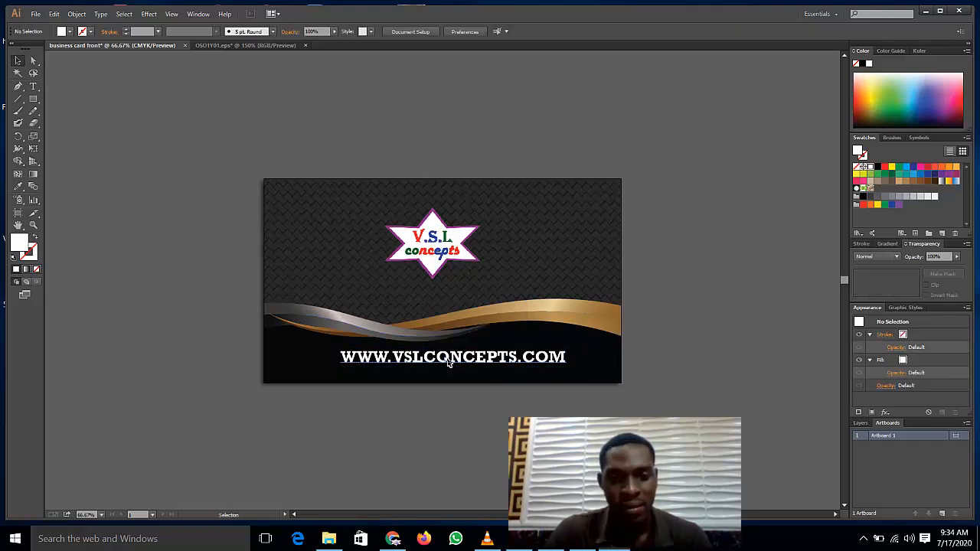
Step: Centre the URL text on the card and nudge it up slightly
left_click_drag(450, 363, 437, 368)
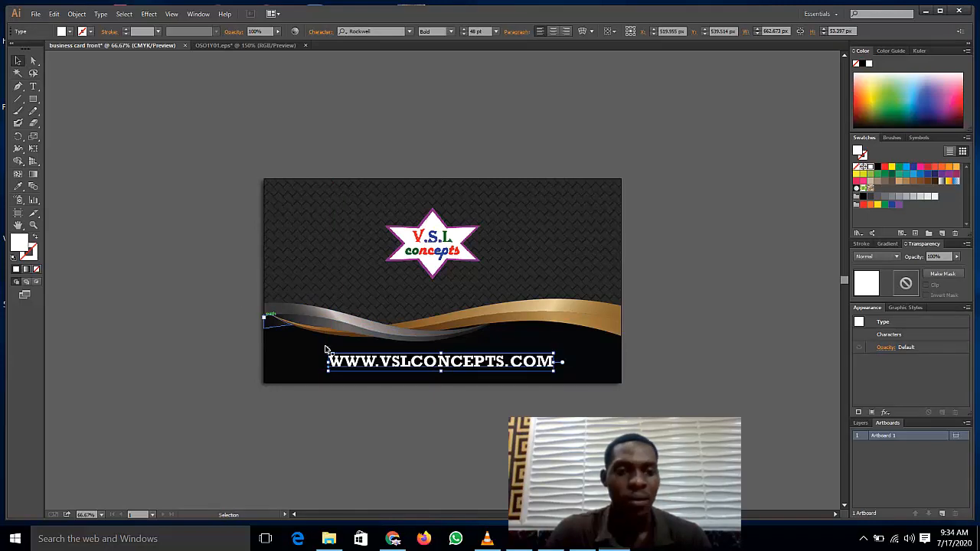
key("Up")
key("Up")
key("Up")
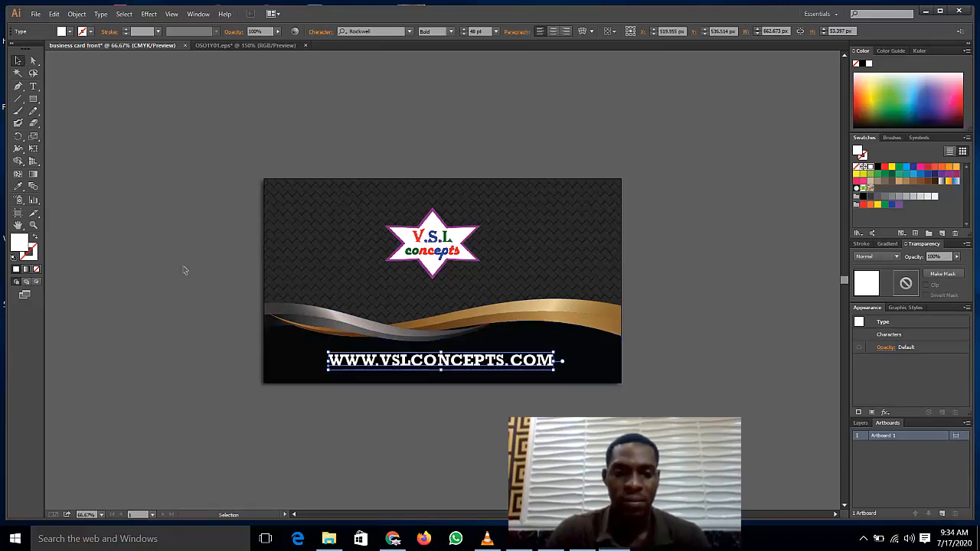
left_click(156, 252)
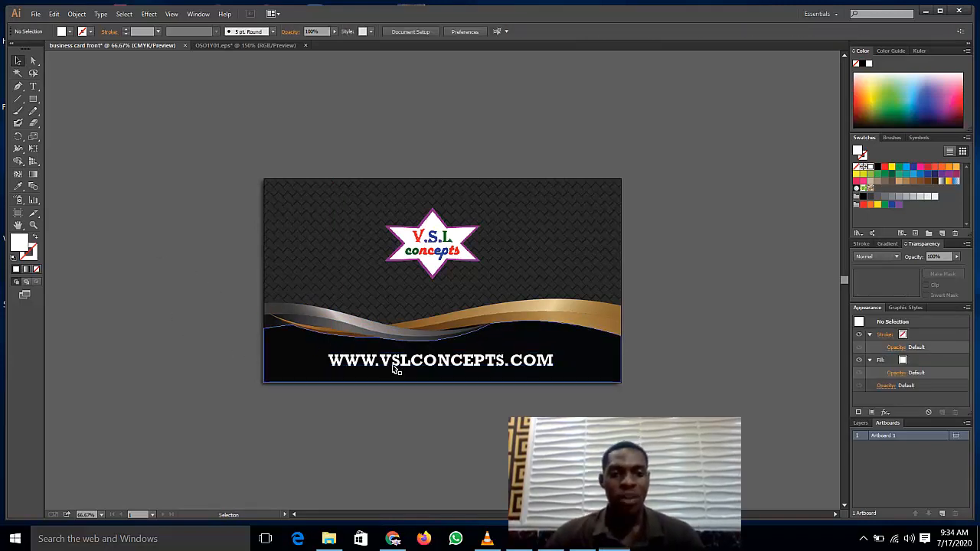
Step: Nudge the star logo slightly right and down
left_click(438, 263)
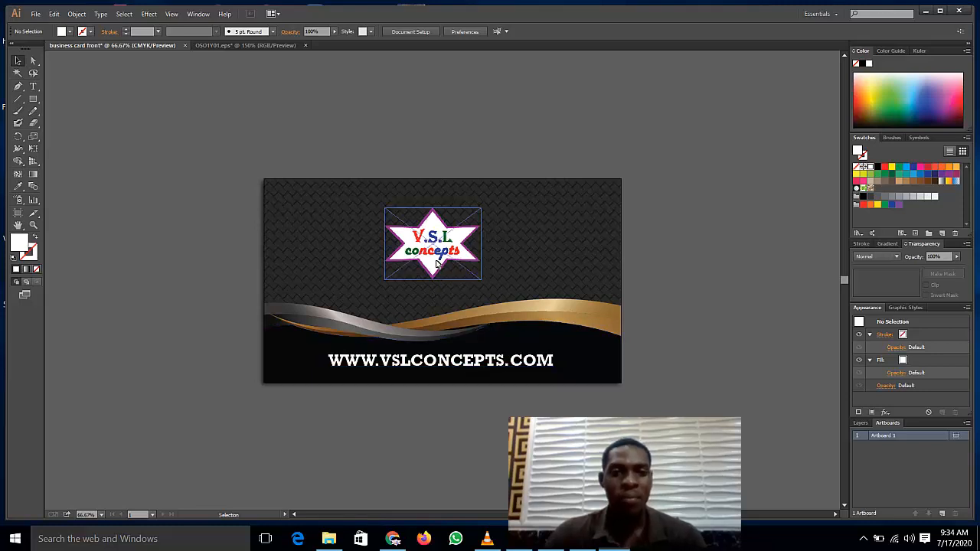
key("Right")
key("Right")
key("Right")
key("Right")
key("Right")
key("Right")
key("Right")
key("Right")
key("Right")
key("Right")
key("Right")
key("Right")
key("Right")
key("Right")
key("Right")
key("Right")
key("Right")
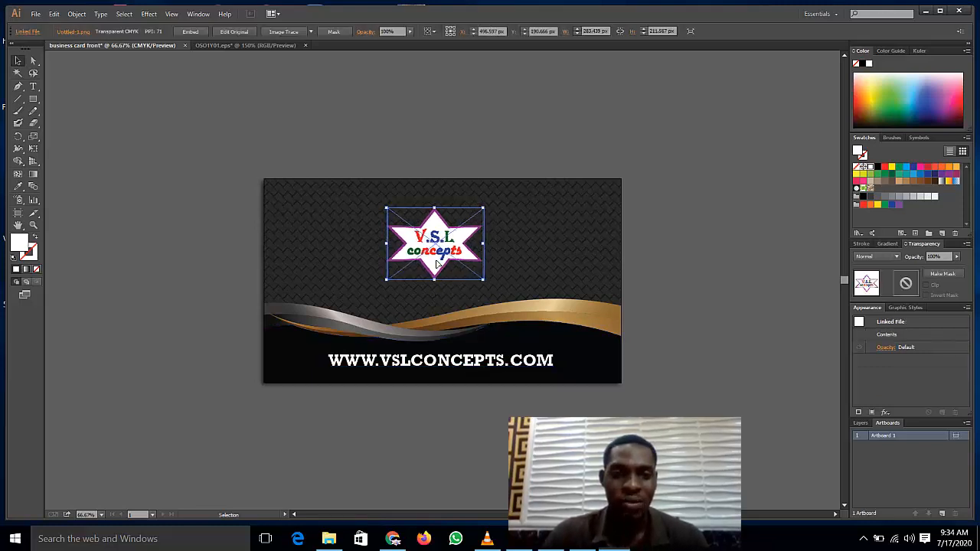
key("Down")
key("Down")
key("Down")
key("Down")
key("Down")
key("Down")
key("Down")
key("Down")
key("Down")
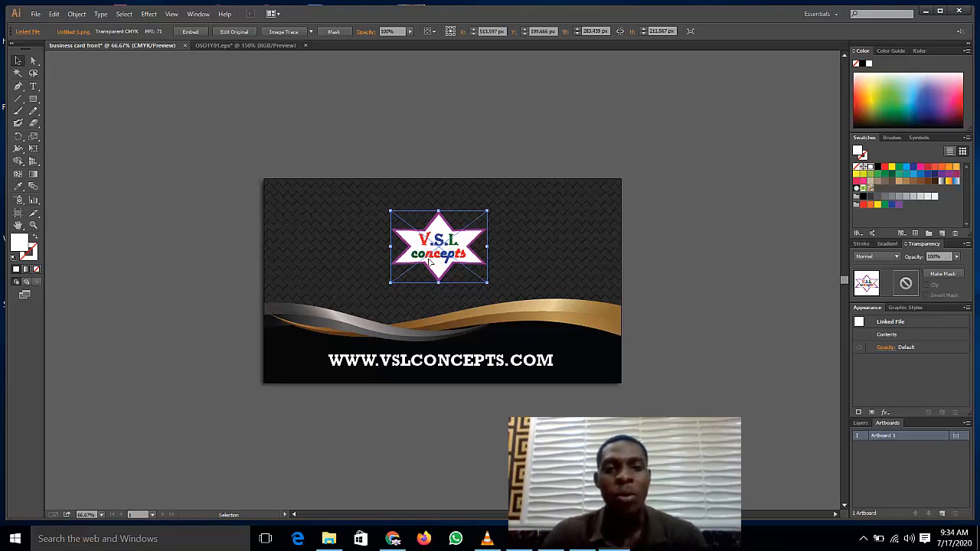
left_click(280, 161)
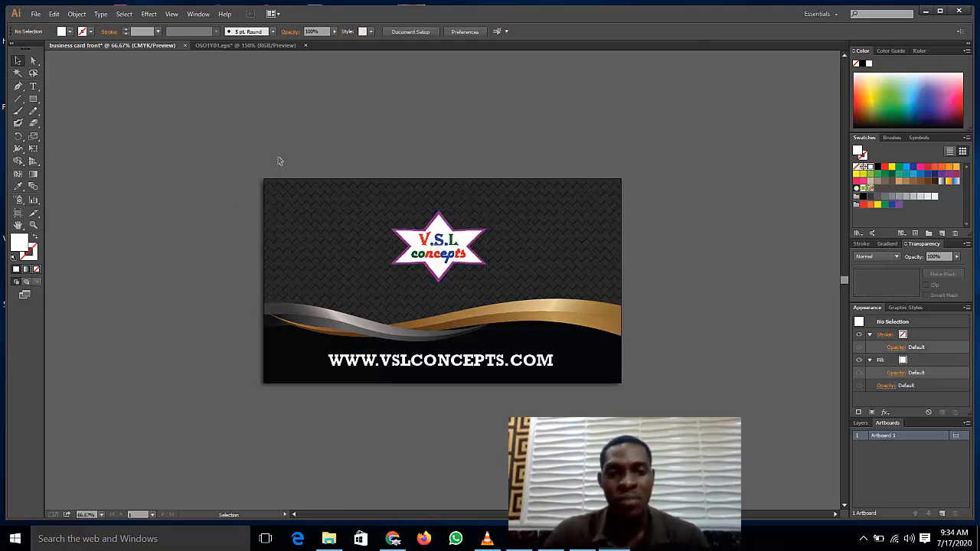
left_click(33, 100)
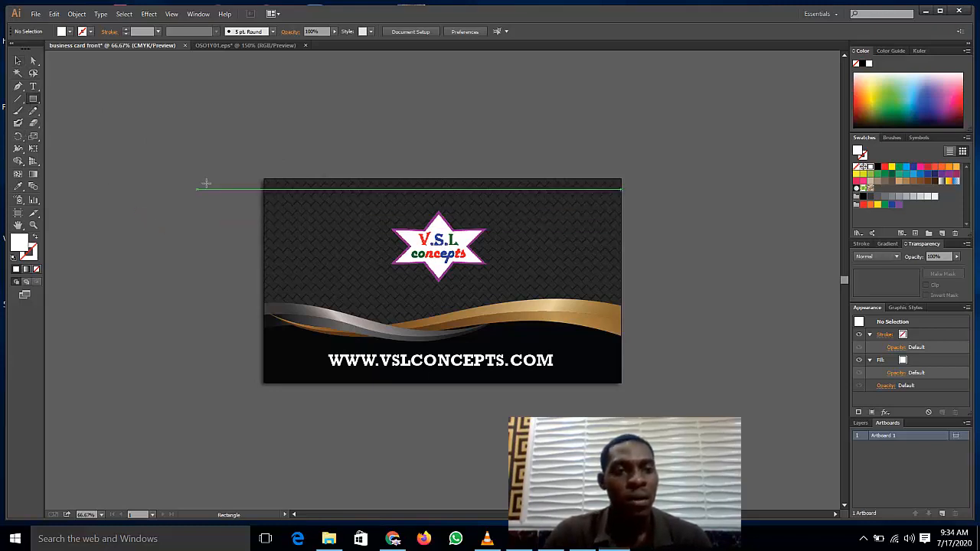
Step: Draw two temporary white rectangles on either side of the star logo
left_click_drag(215, 173, 287, 232)
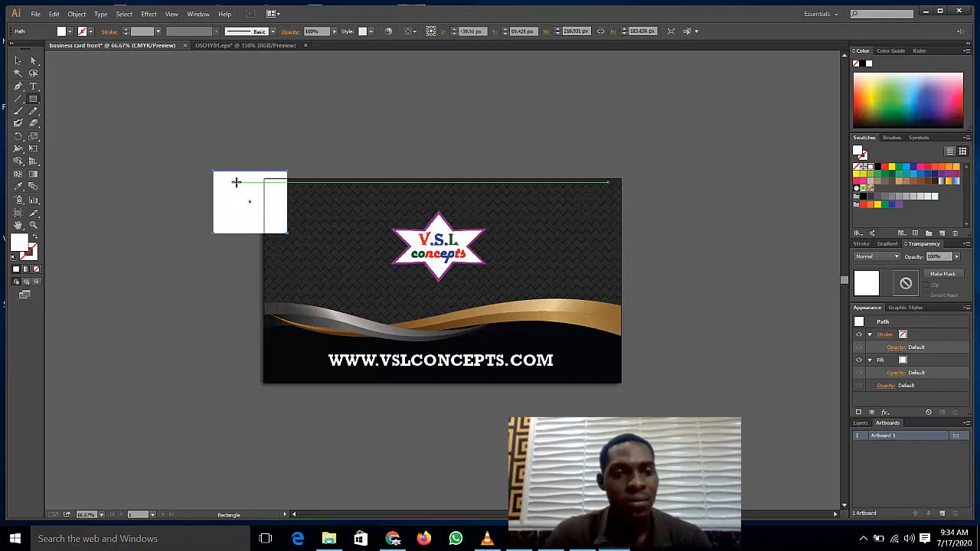
key("Delete")
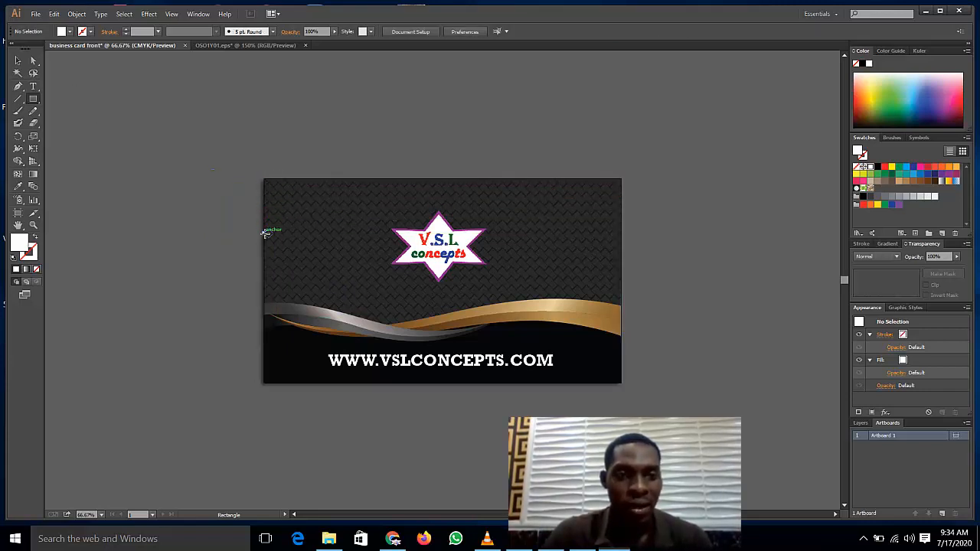
left_click_drag(264, 233, 390, 270)
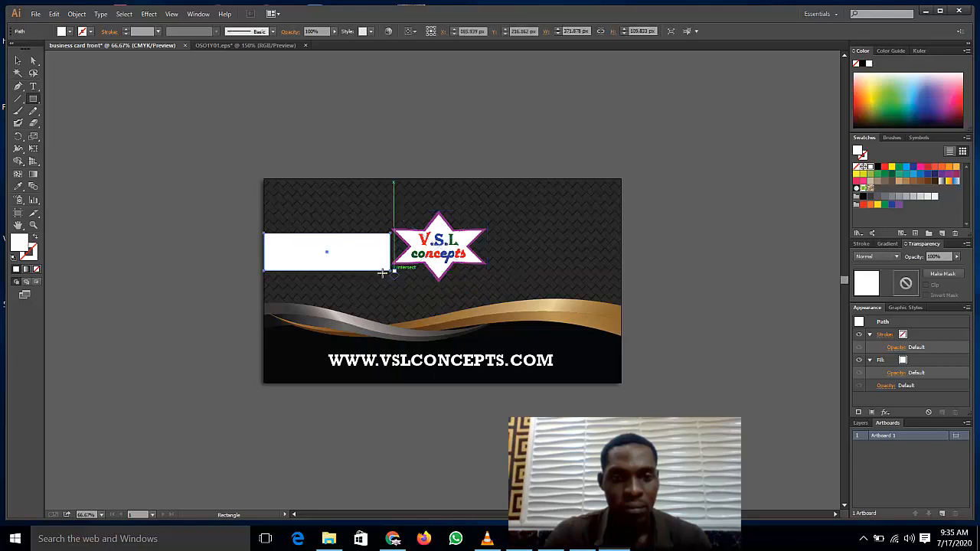
key("v")
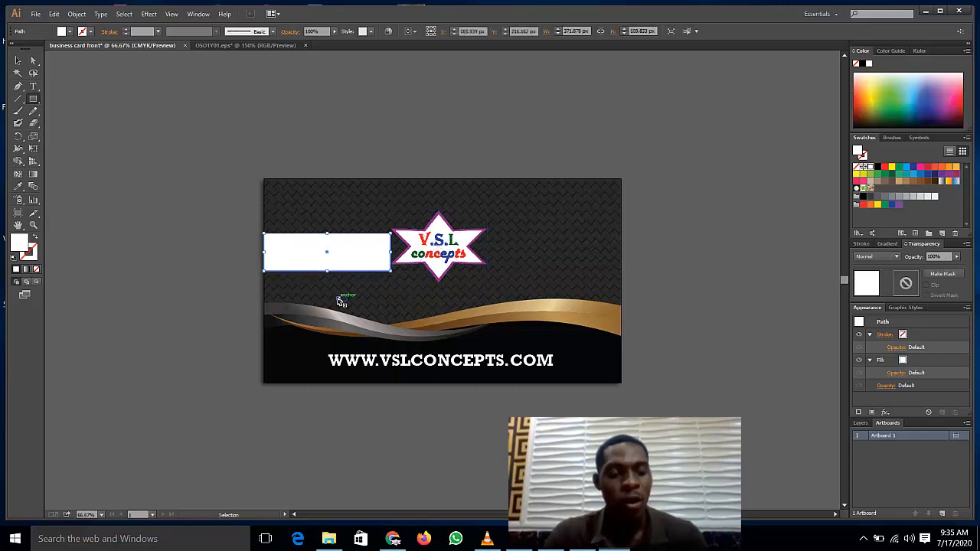
key("ctrl+v")
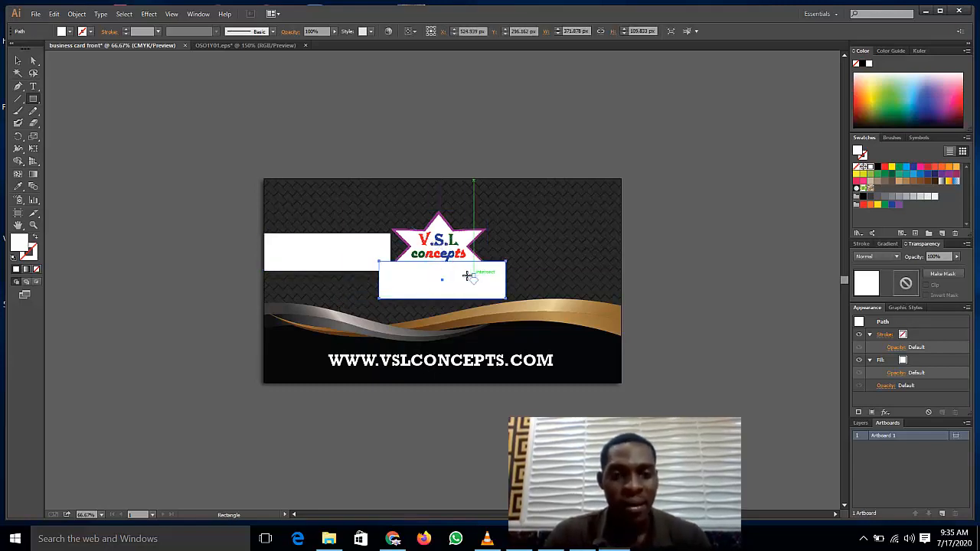
left_click_drag(466, 277, 529, 266)
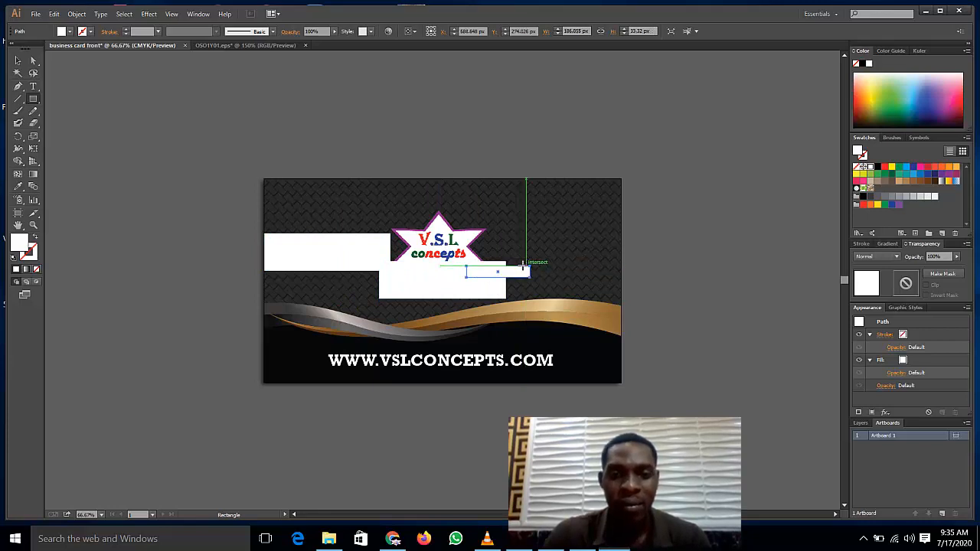
key("Delete")
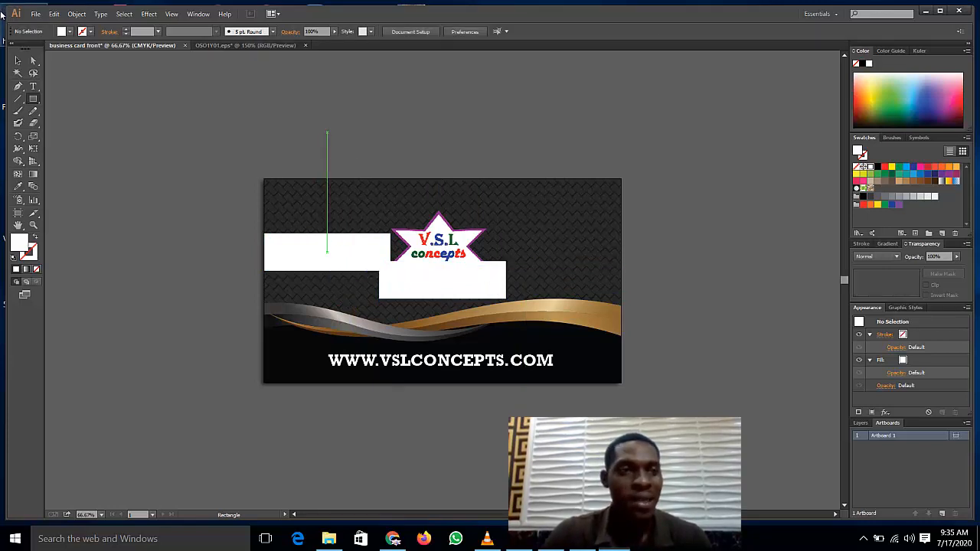
left_click(18, 72)
left_click(19, 61)
left_click(426, 284)
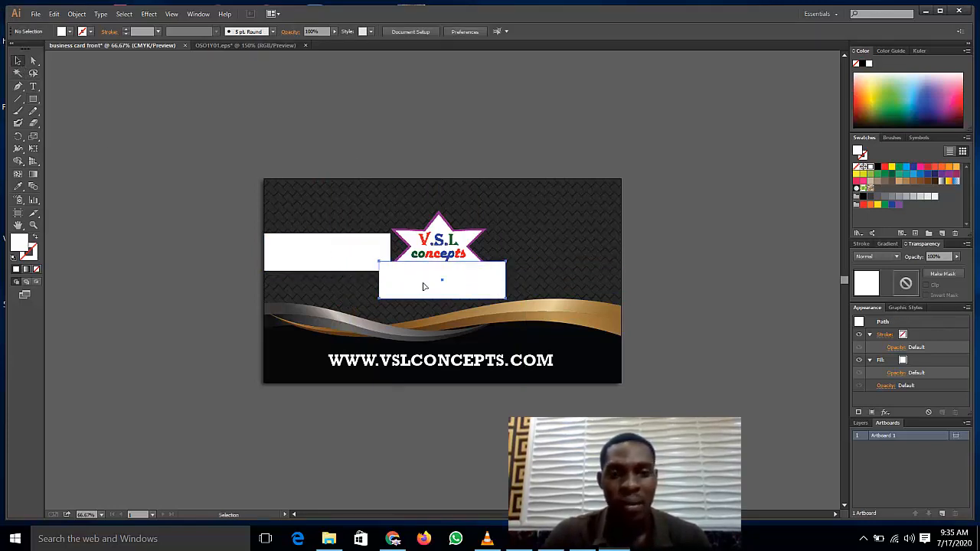
left_click_drag(465, 287, 542, 272)
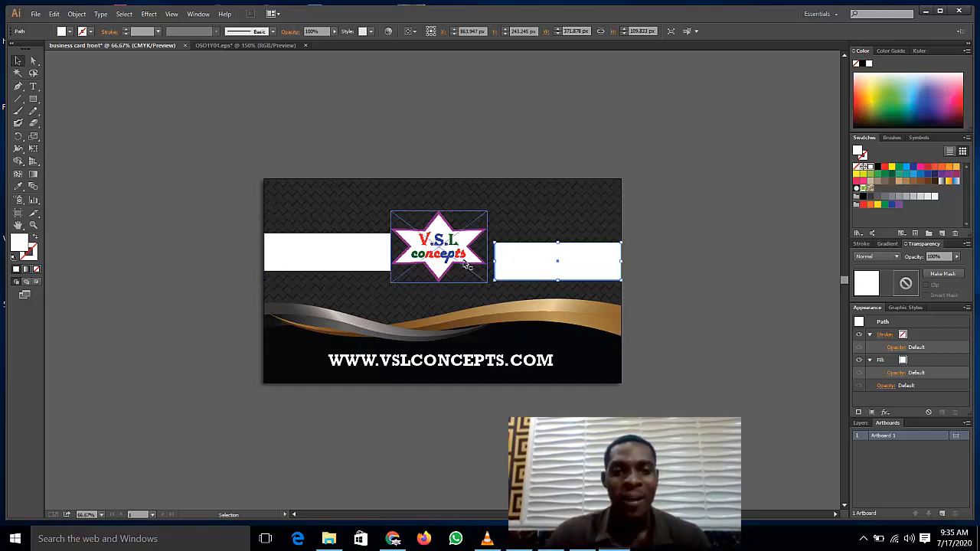
Step: Nudge the star logo two steps to the right
left_click(412, 256)
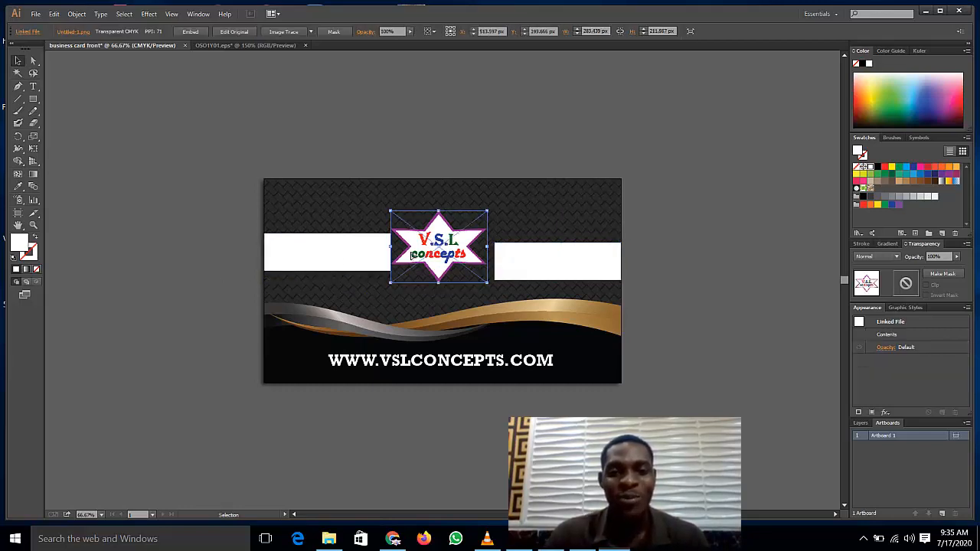
key("Right")
key("Right")
key("Right")
key("Right")
key("Right")
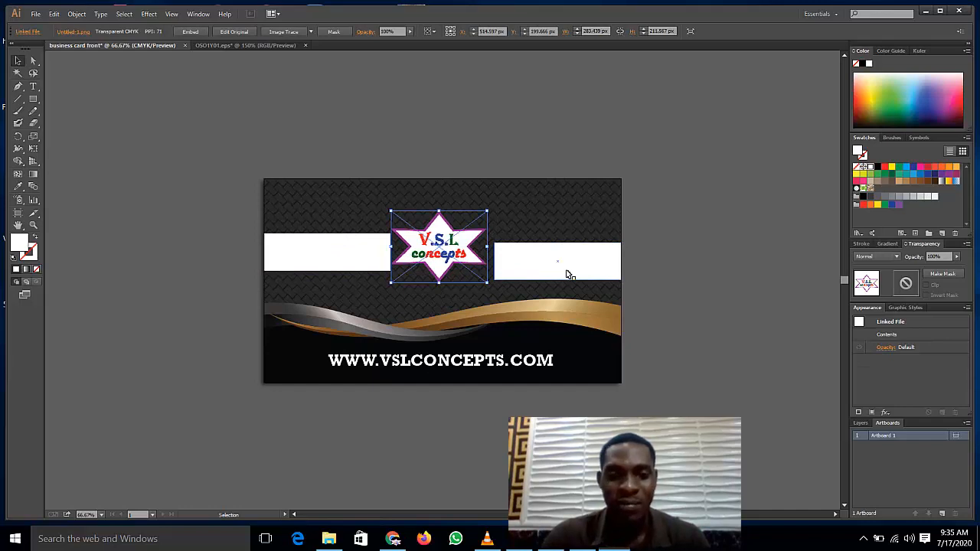
key("Right")
key("Right")
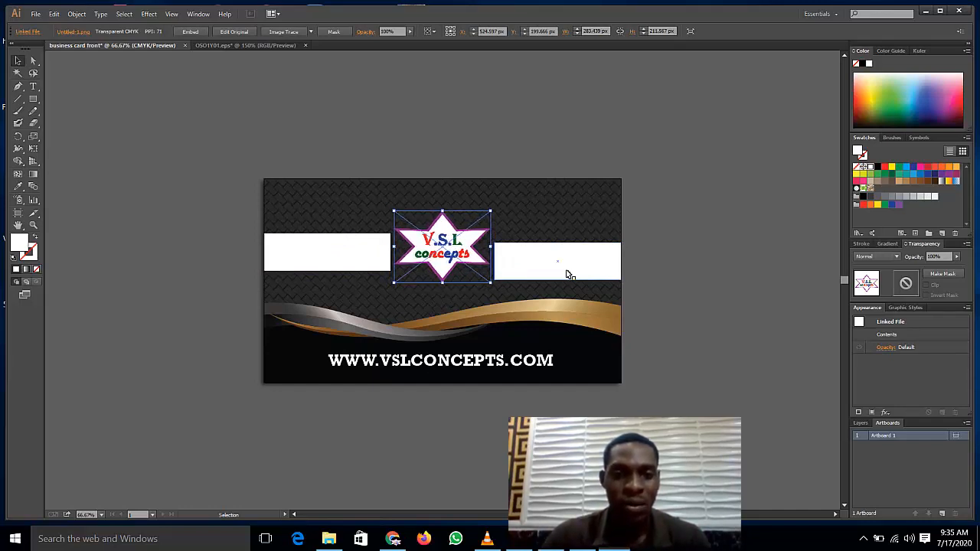
left_click(150, 140)
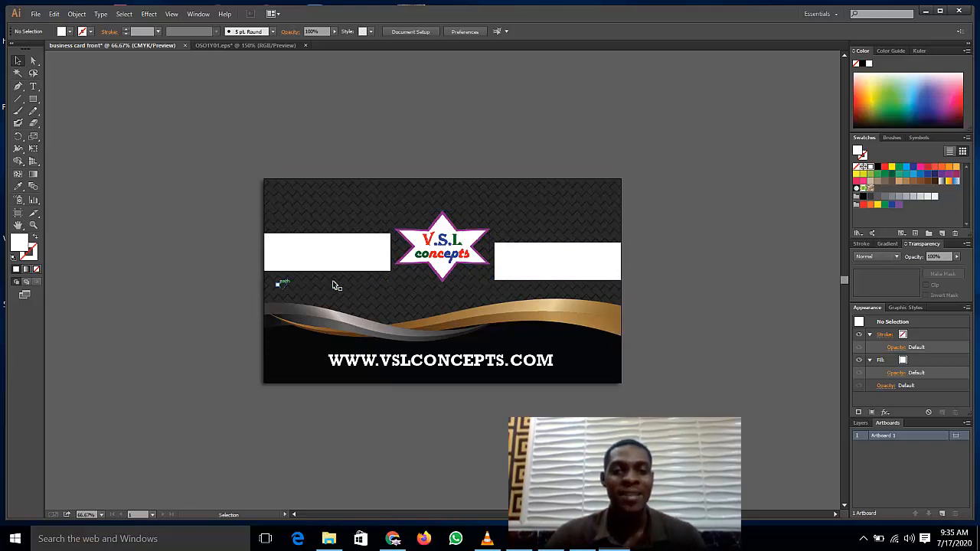
Step: Delete both white rectangles and move the star logo 3 px lower
left_click(347, 259)
key("Delete")
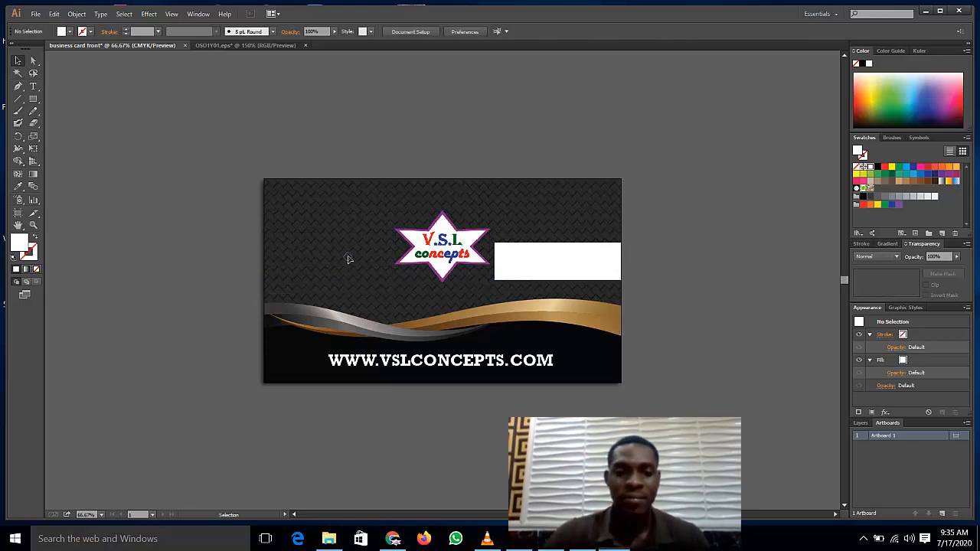
left_click(548, 261)
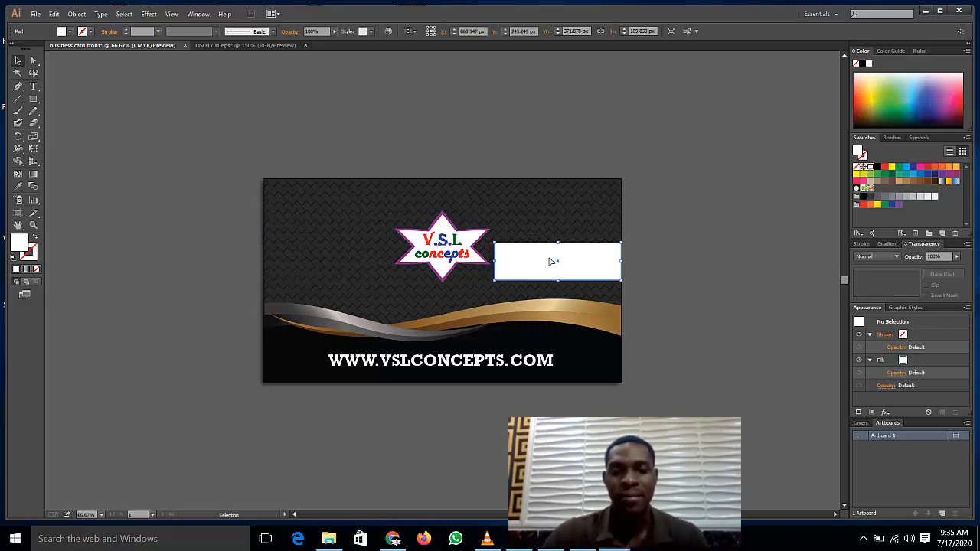
key("Delete")
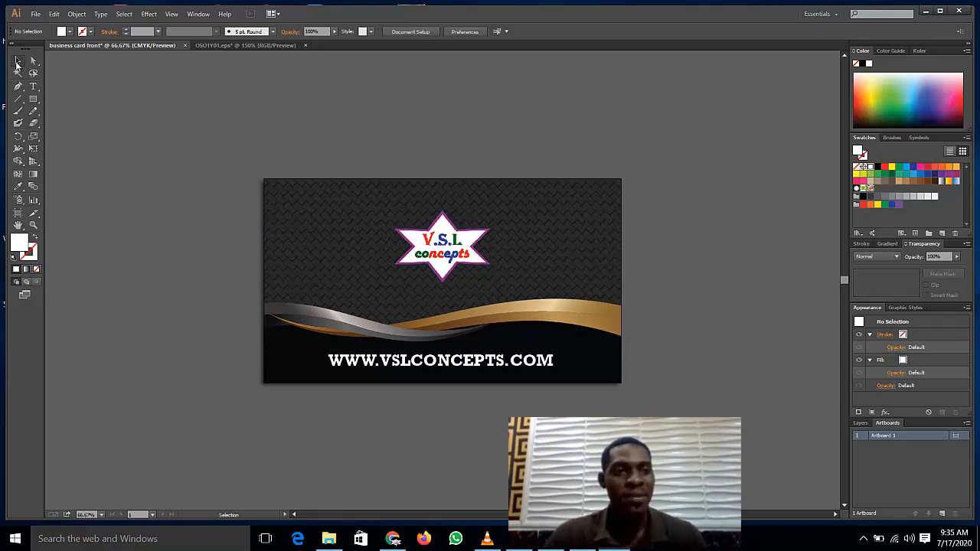
left_click(442, 251)
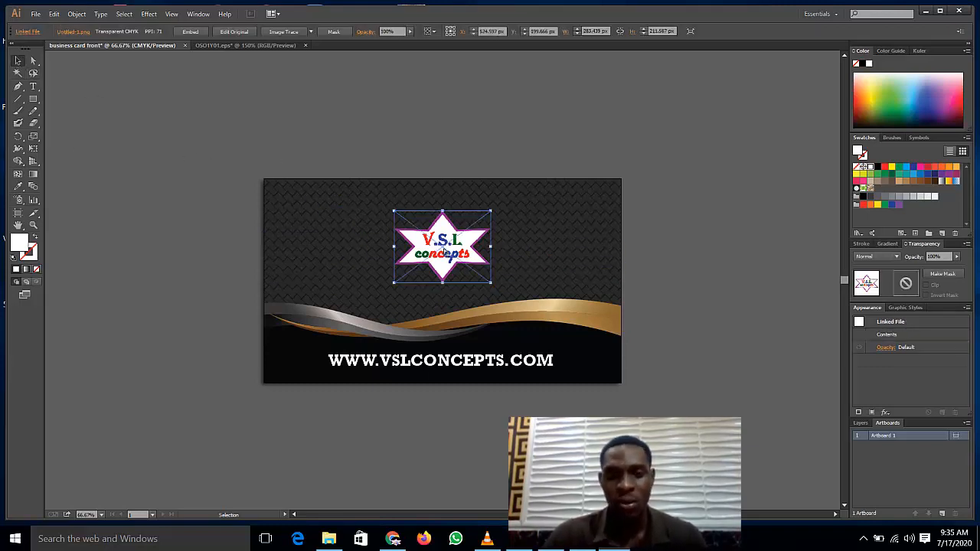
left_click_drag(444, 251, 444, 253)
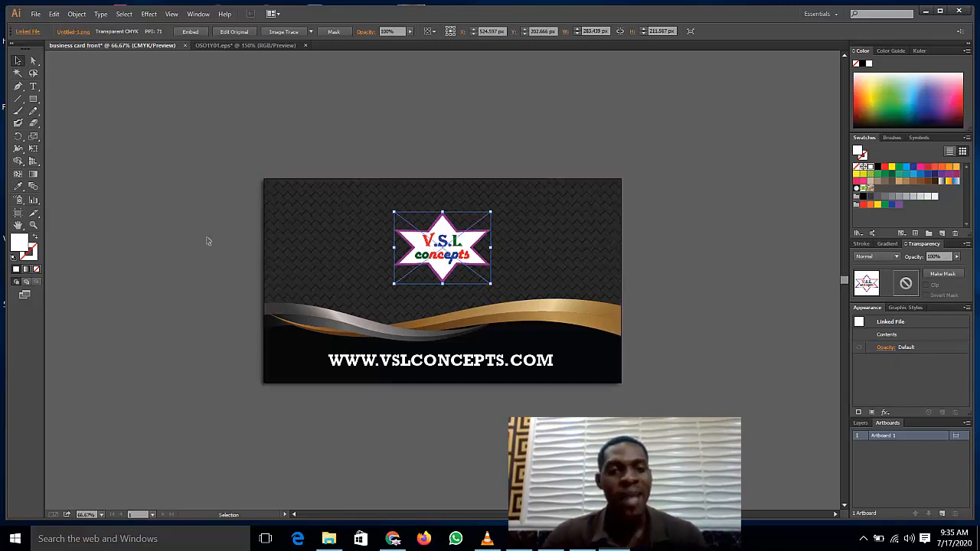
left_click(239, 278)
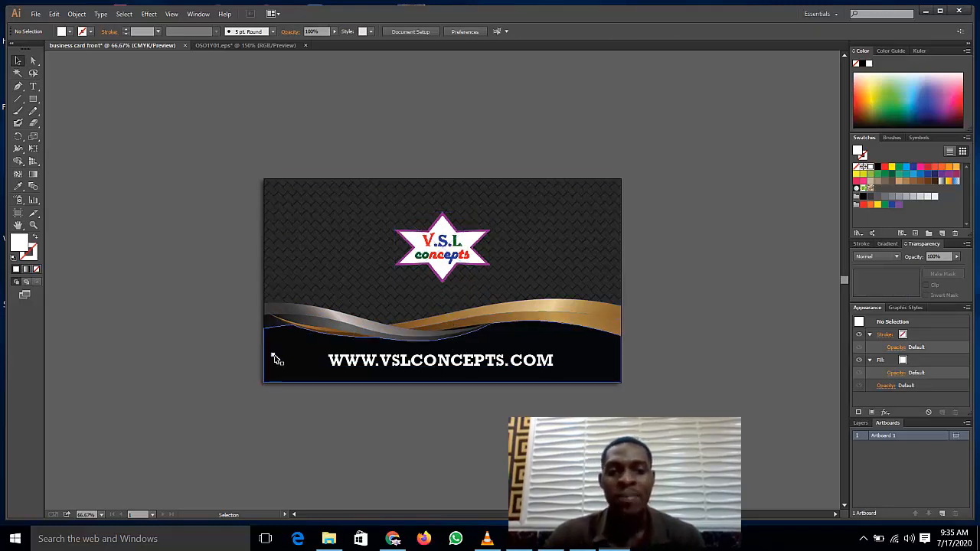
Step: Ungroup the silver and gold wave twice
left_click(310, 331)
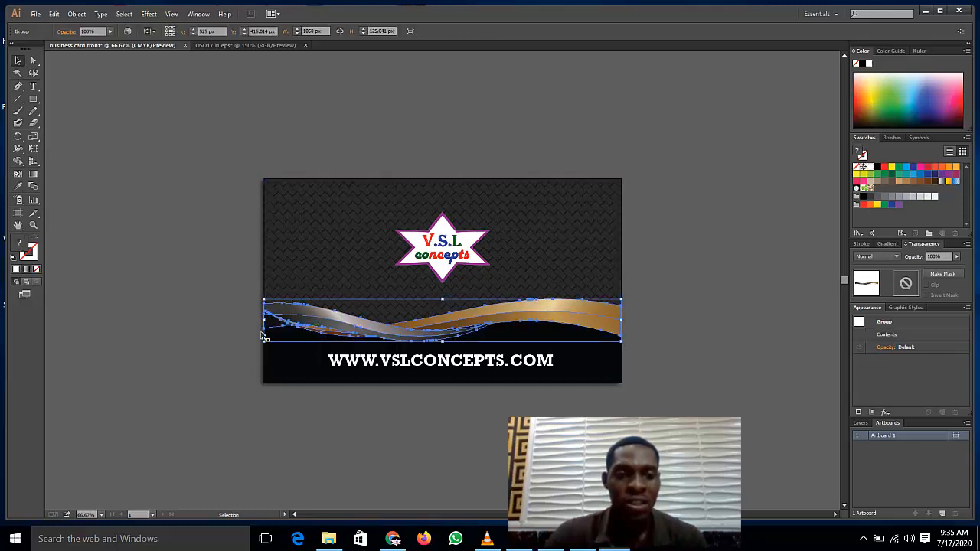
right_click(301, 330)
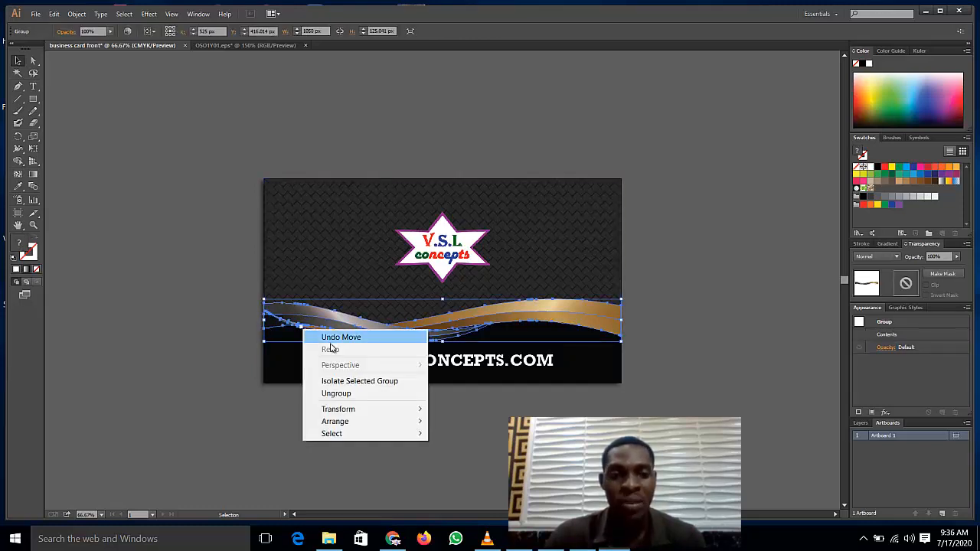
left_click(341, 392)
left_click(209, 310)
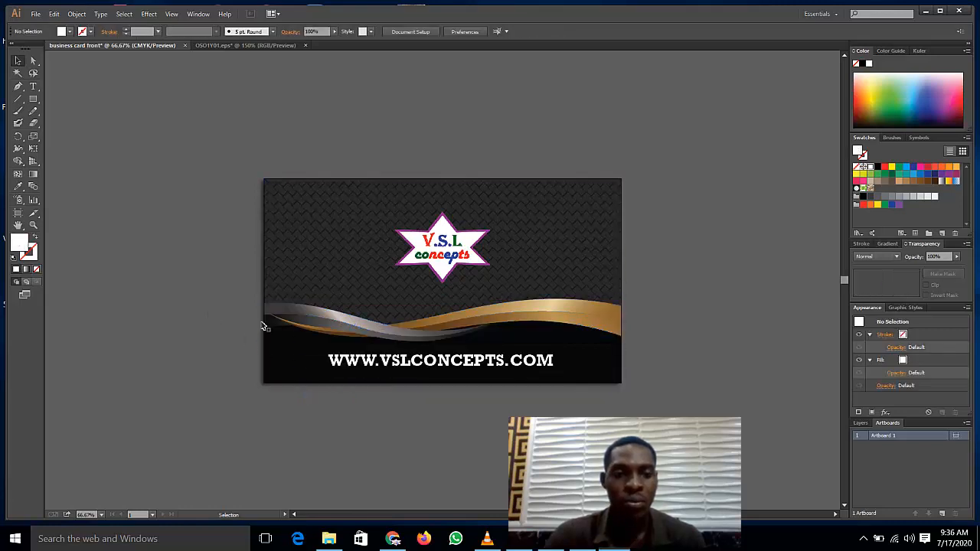
left_click(306, 330)
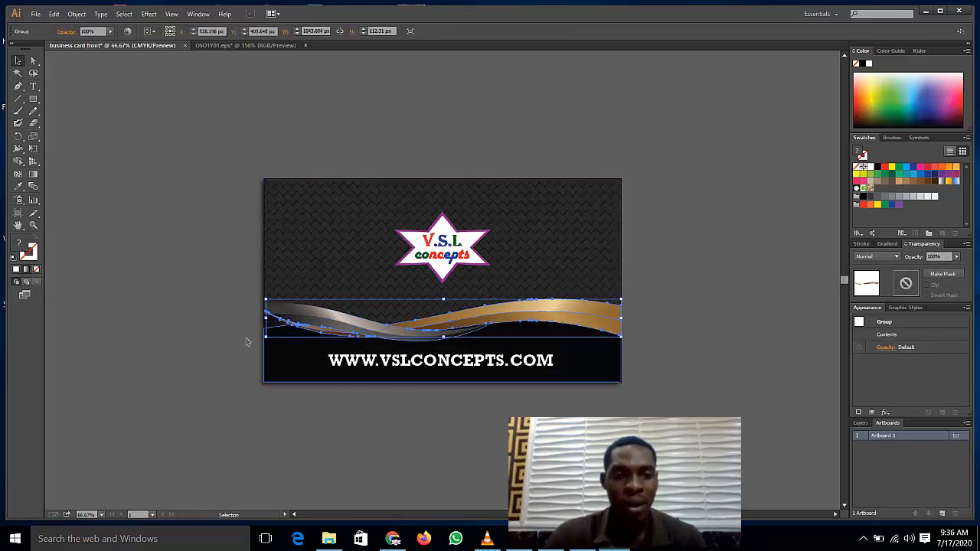
right_click(297, 332)
left_click(342, 397)
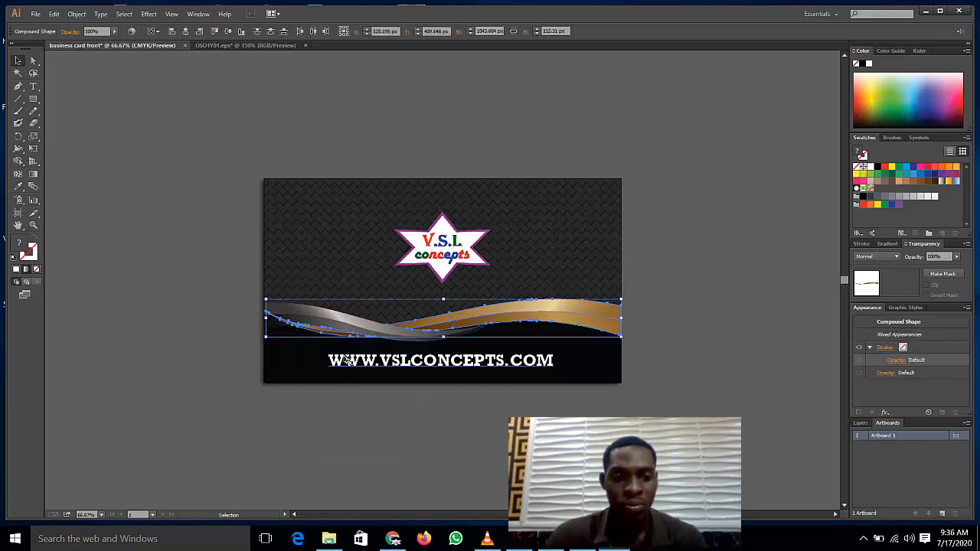
left_click(230, 274)
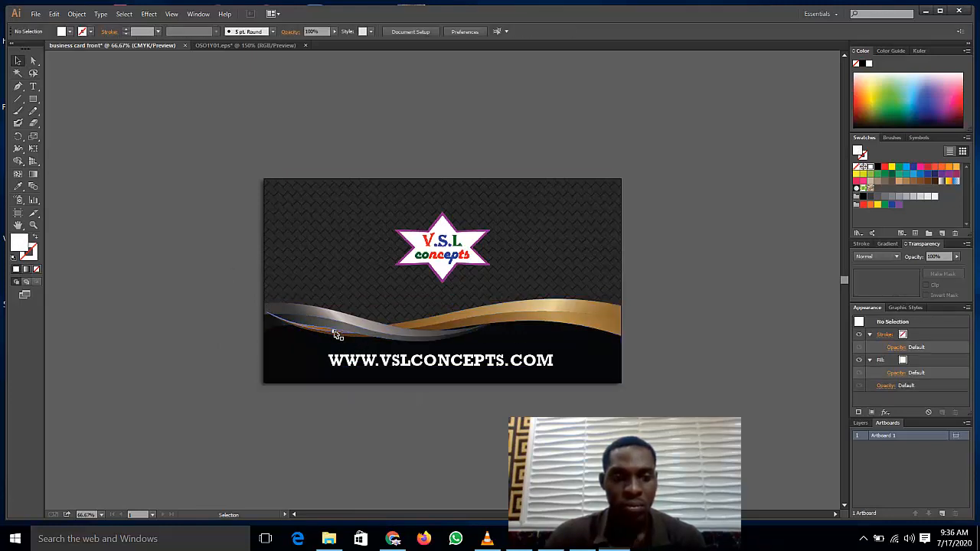
Step: Ungroup the wave's silver part and select the lower compound band
left_click(335, 334)
right_click(335, 334)
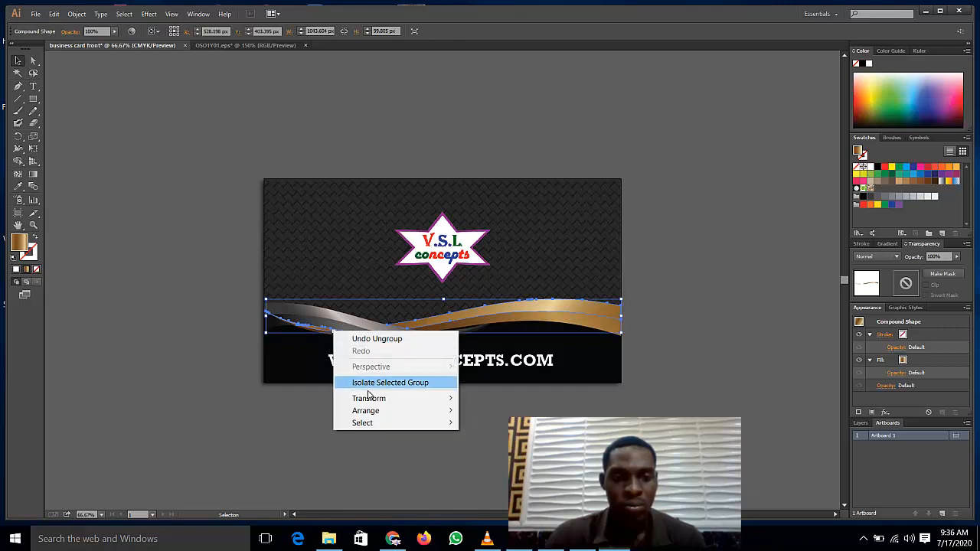
left_click(350, 326)
right_click(350, 326)
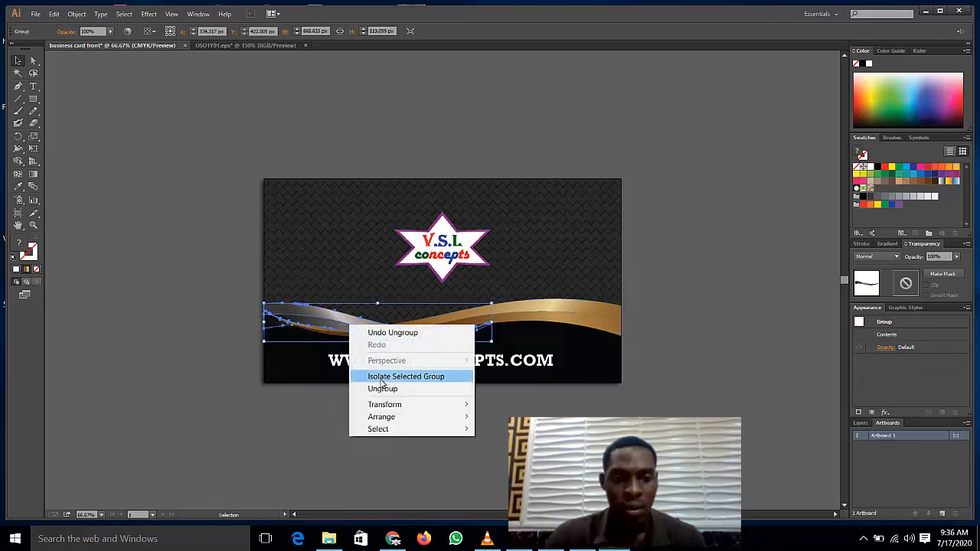
left_click(378, 387)
left_click(326, 334)
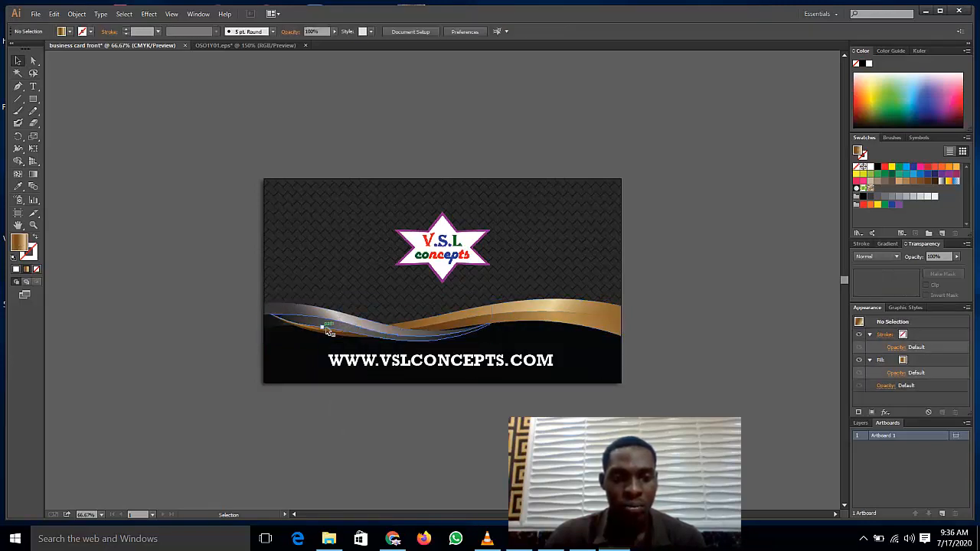
right_click(329, 330)
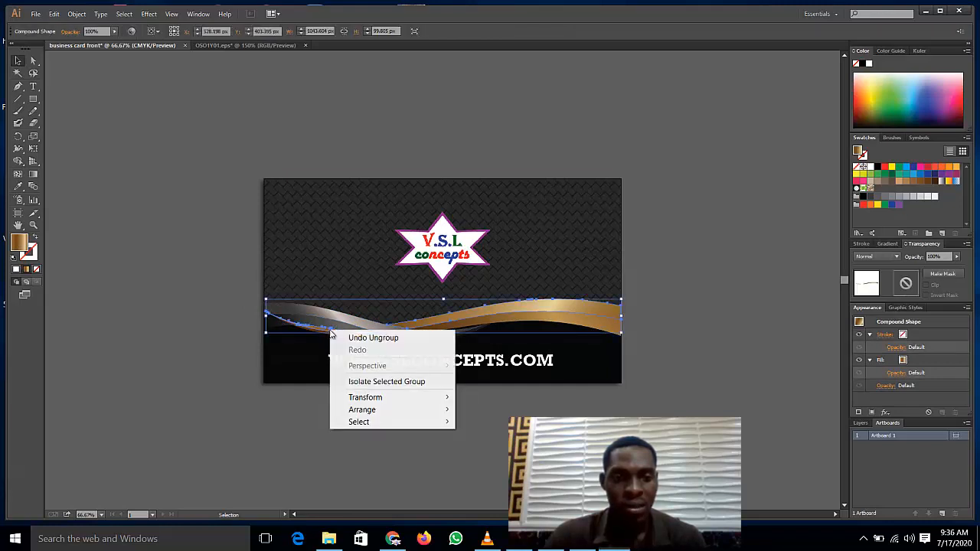
right_click(292, 326)
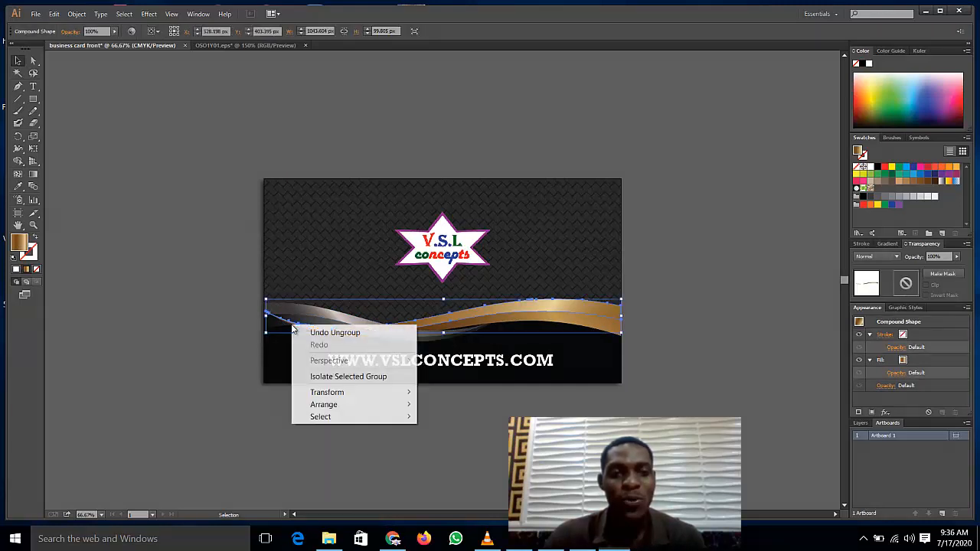
left_click(219, 311)
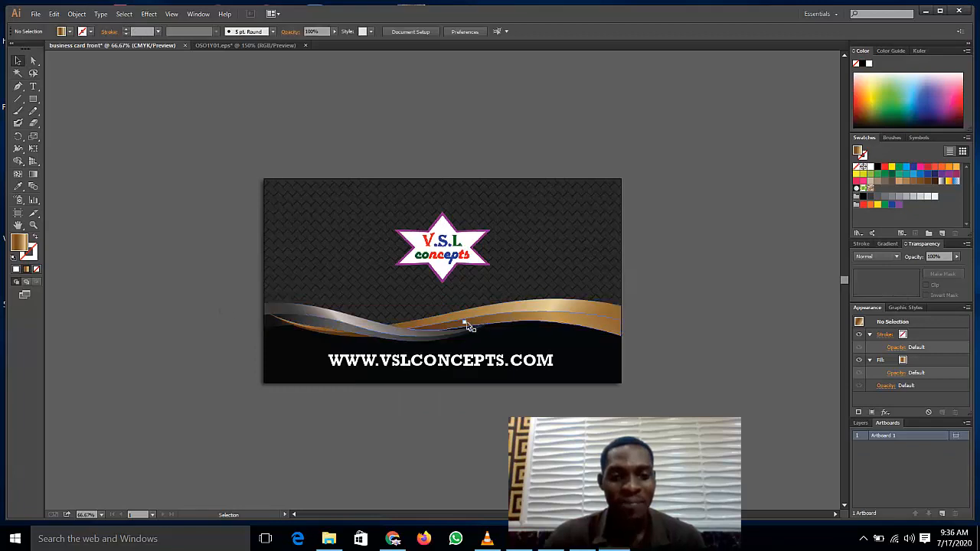
left_click(469, 326)
right_click(470, 325)
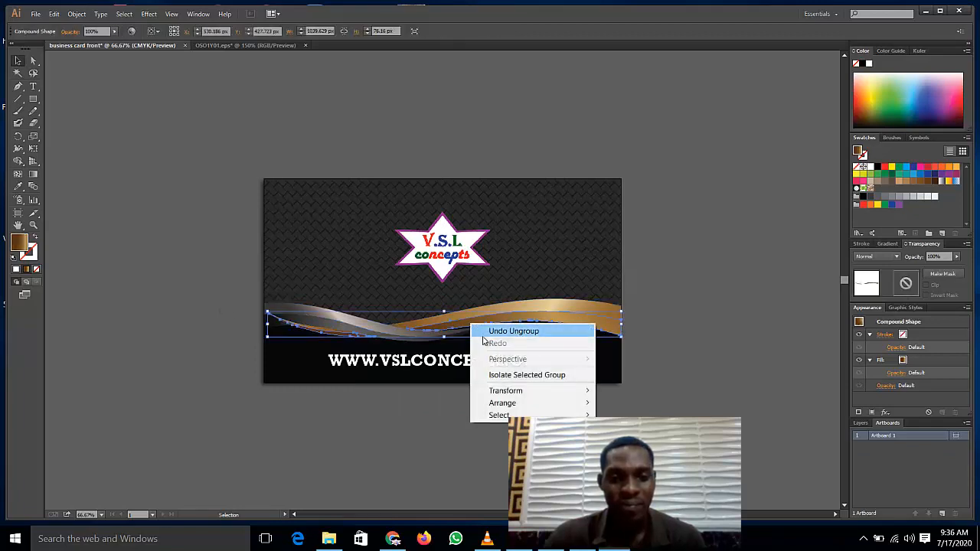
left_click(172, 248)
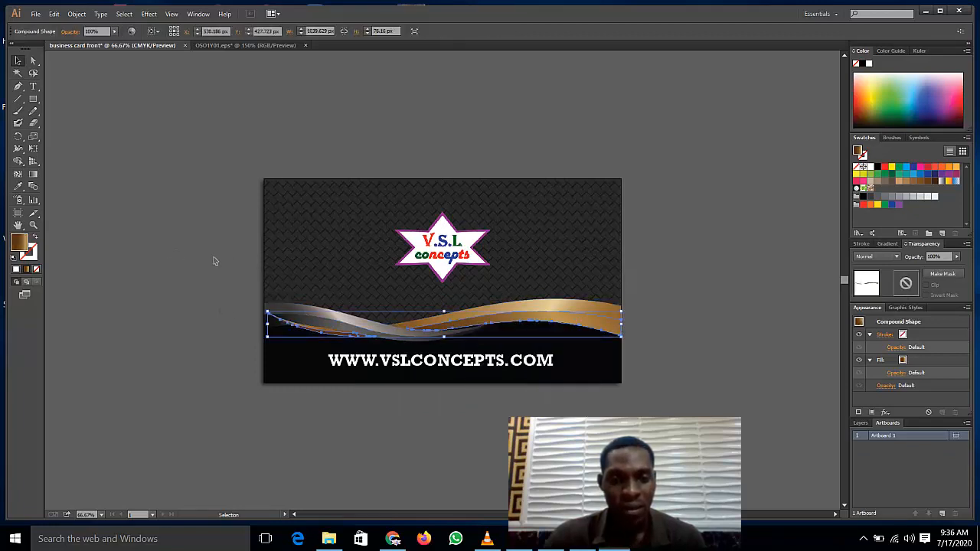
left_click(335, 337)
left_click(23, 193)
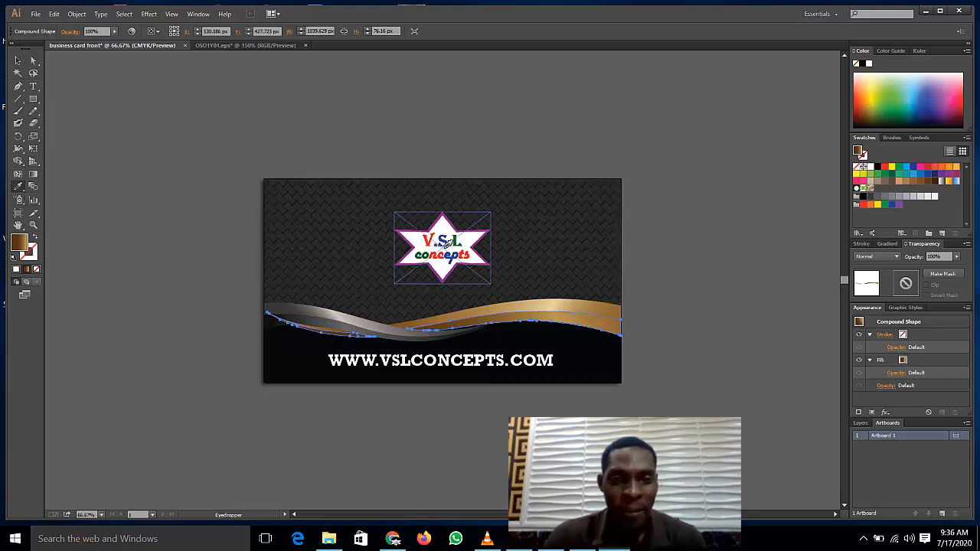
left_click(458, 241)
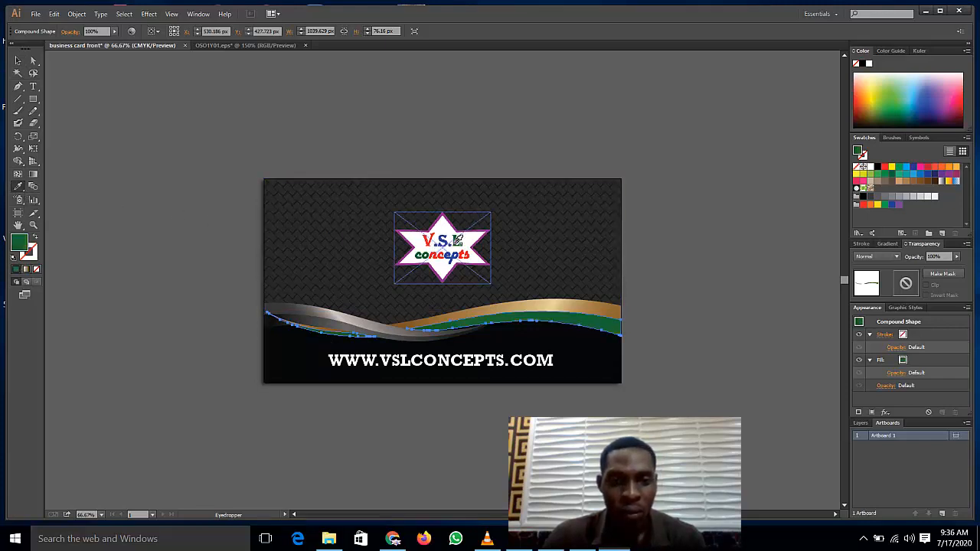
left_click(18, 61)
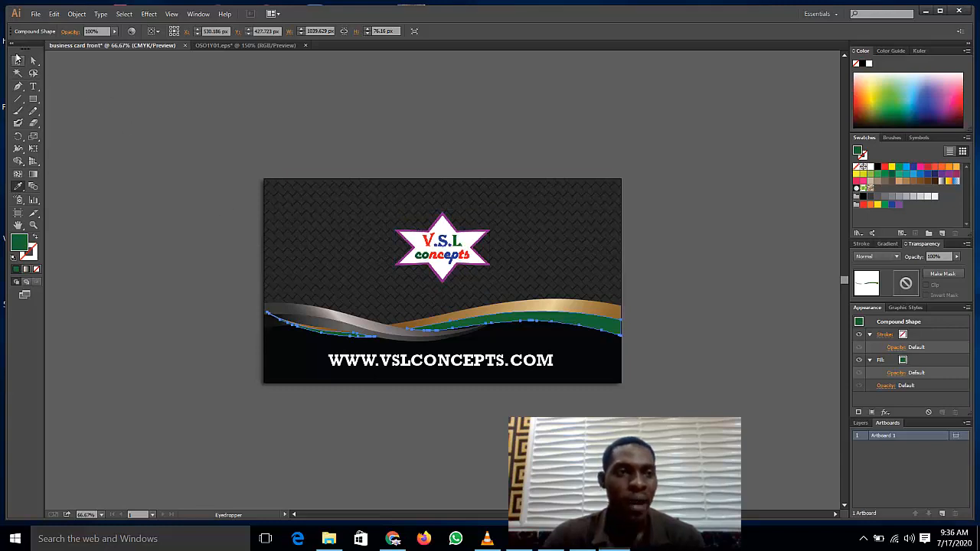
left_click(117, 239)
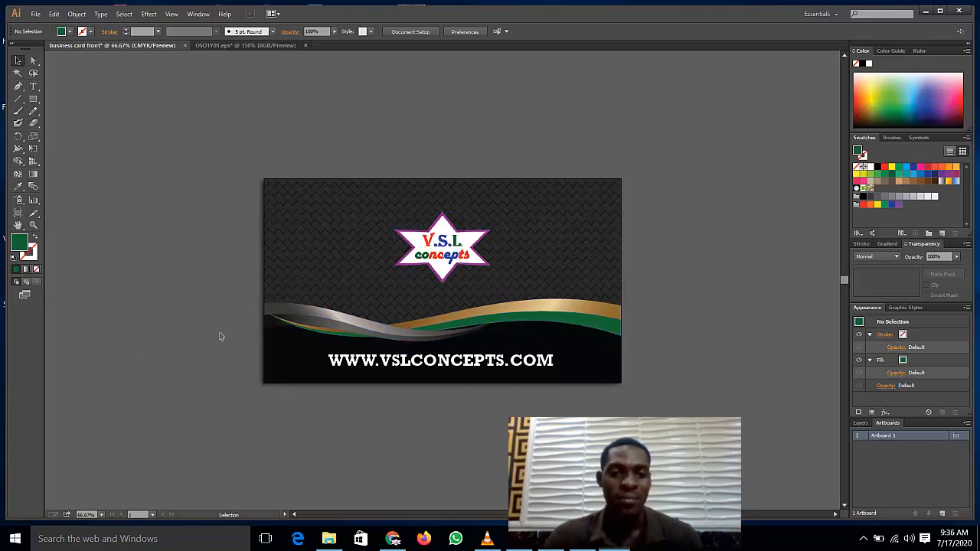
left_click(23, 193)
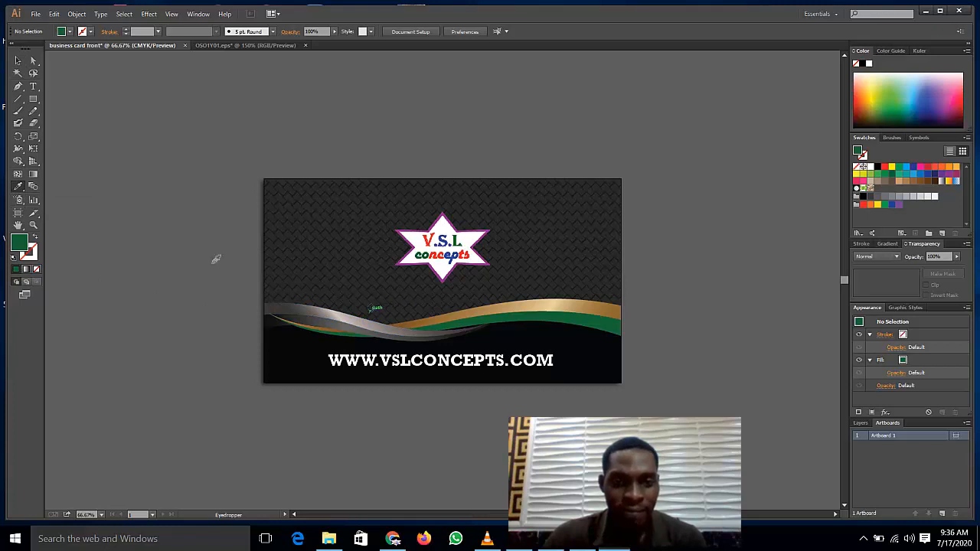
left_click(17, 60)
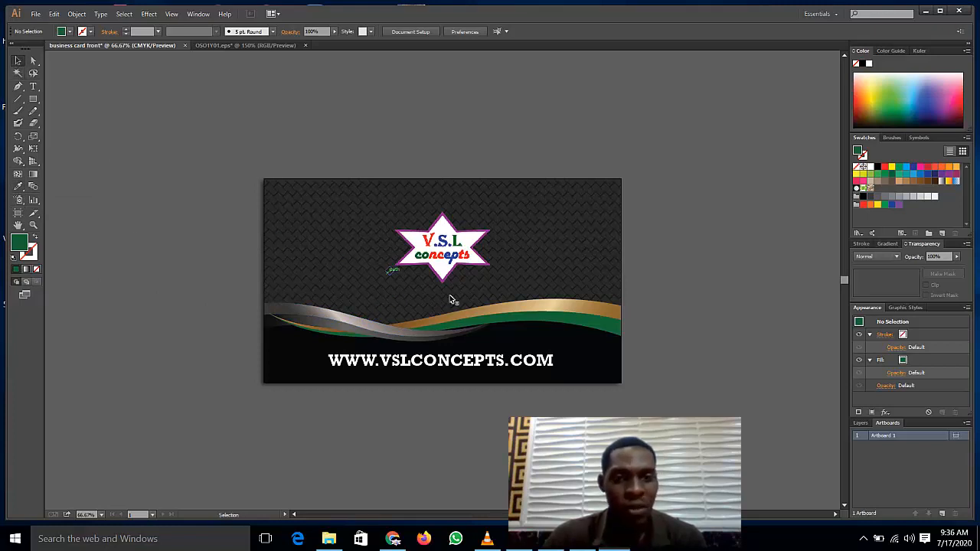
left_click(550, 306)
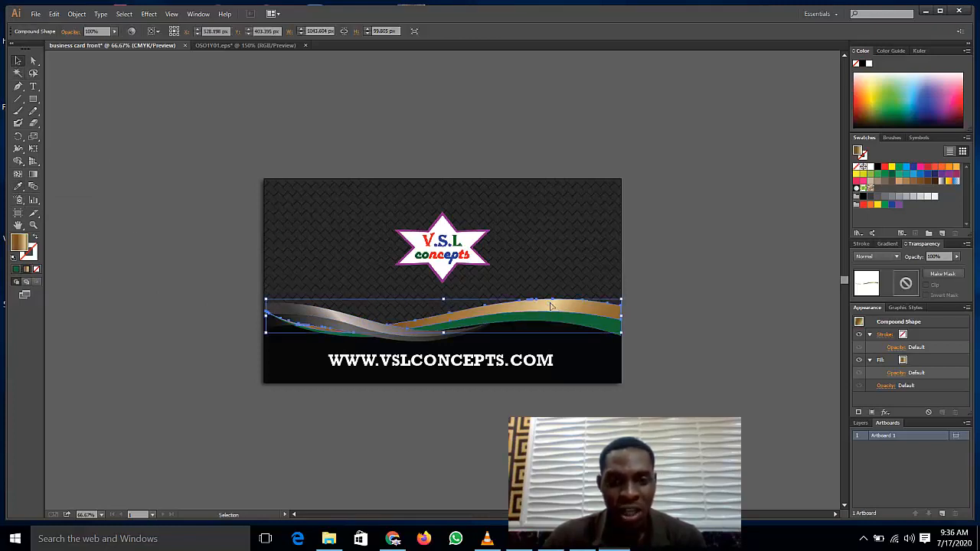
left_click(17, 186)
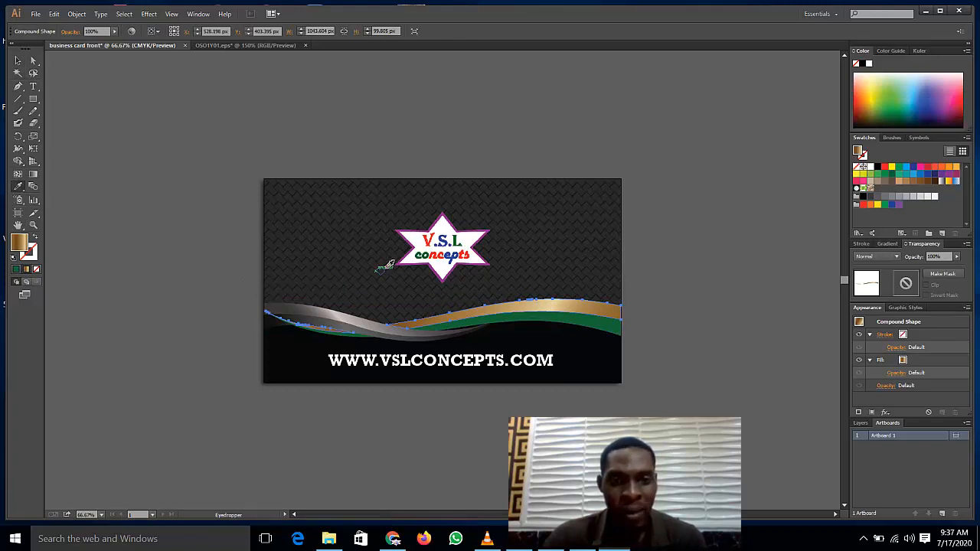
left_click(450, 215)
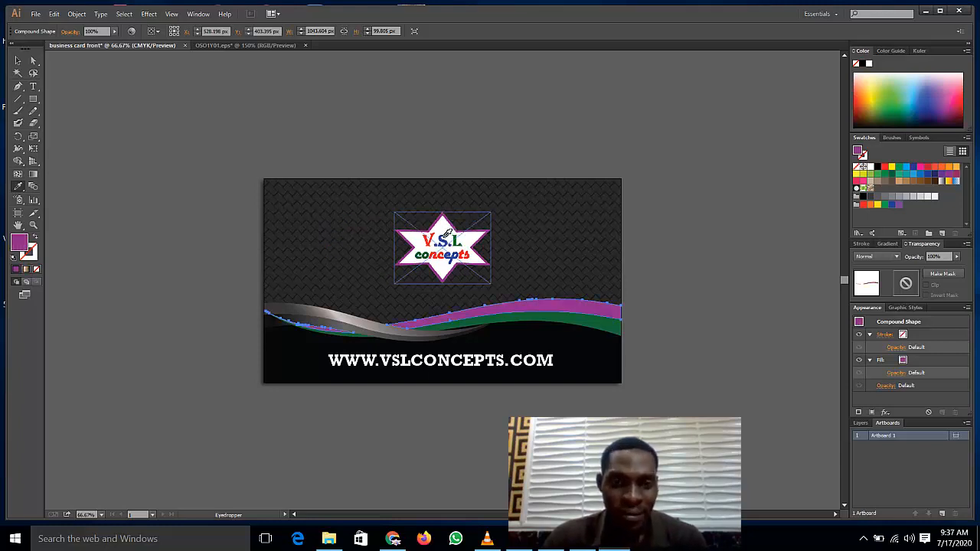
left_click(441, 238)
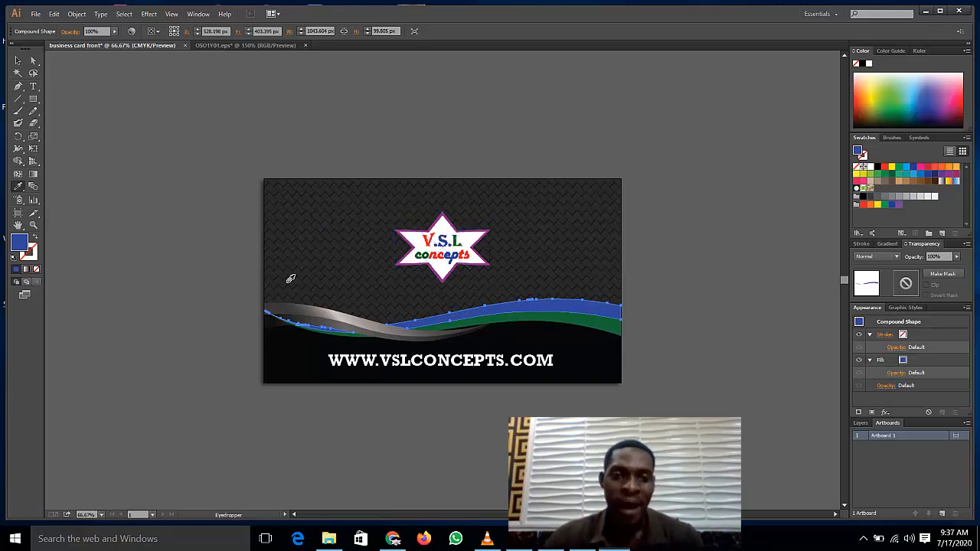
left_click(429, 242)
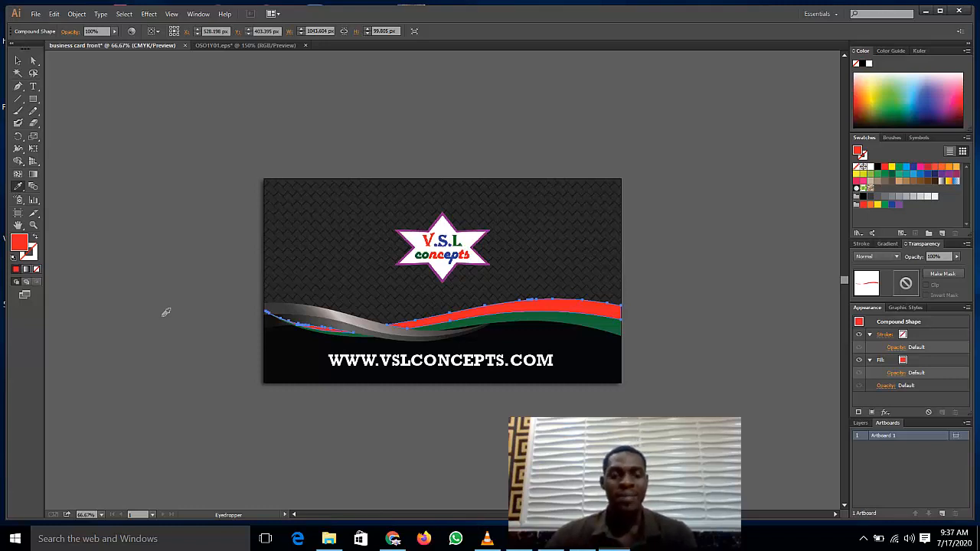
key("ctrl+z")
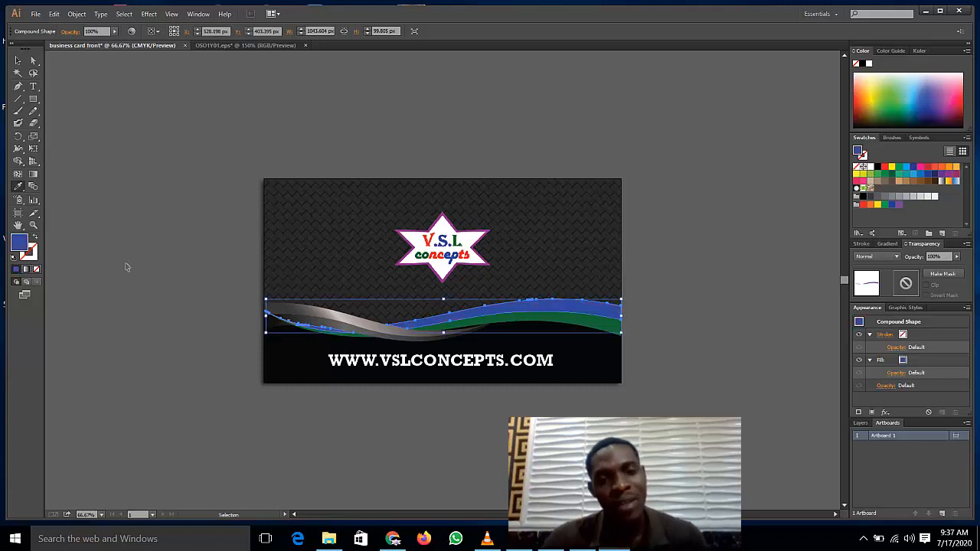
key("ctrl+z")
key("ctrl+z")
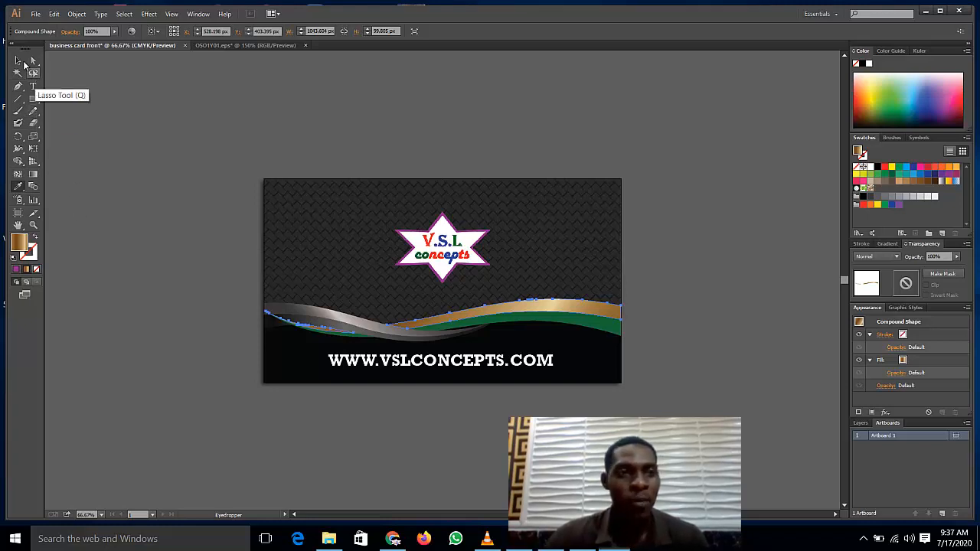
left_click(18, 63)
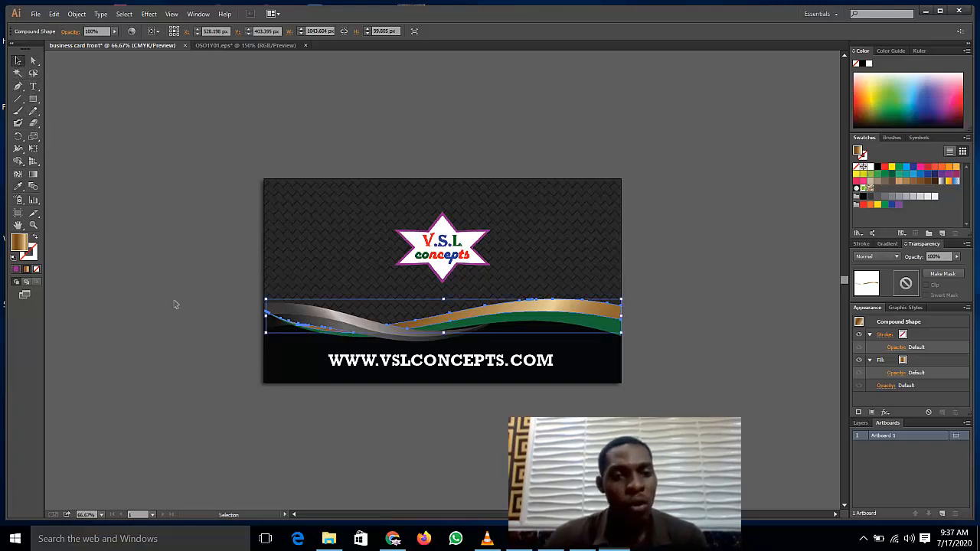
left_click(154, 207)
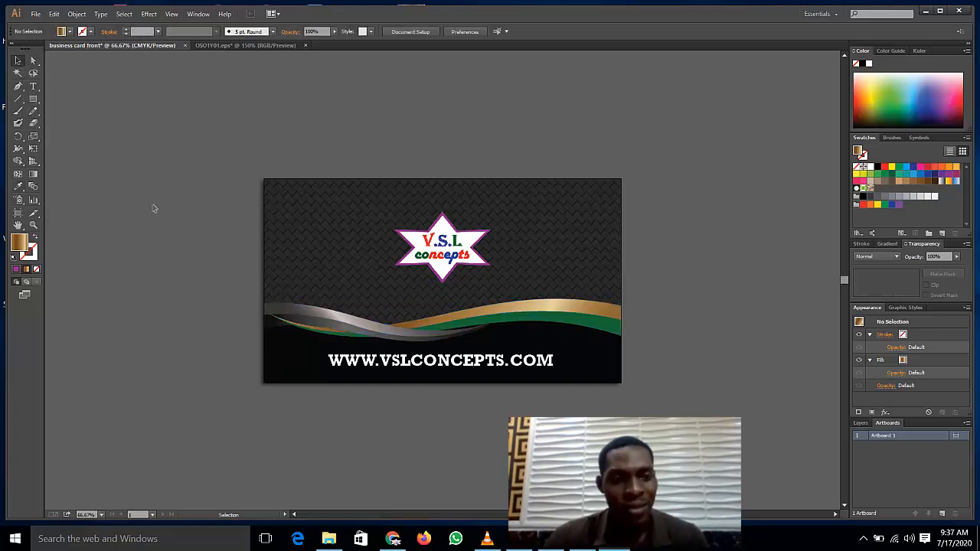
left_click(331, 337)
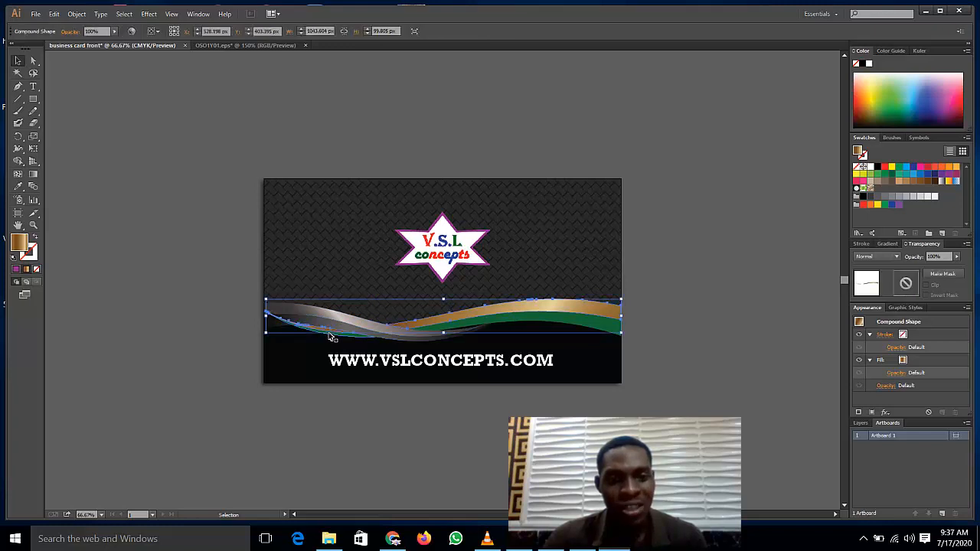
left_click(19, 187)
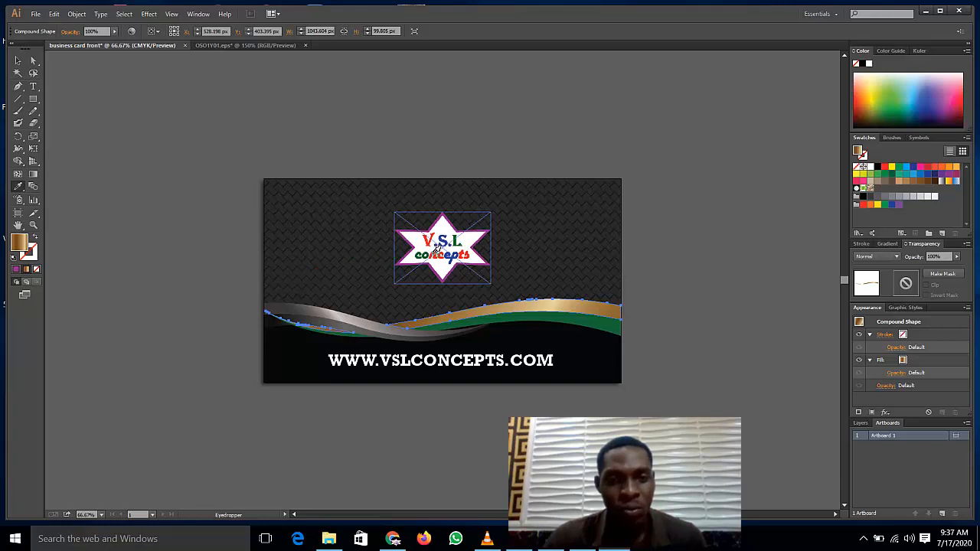
left_click(435, 248)
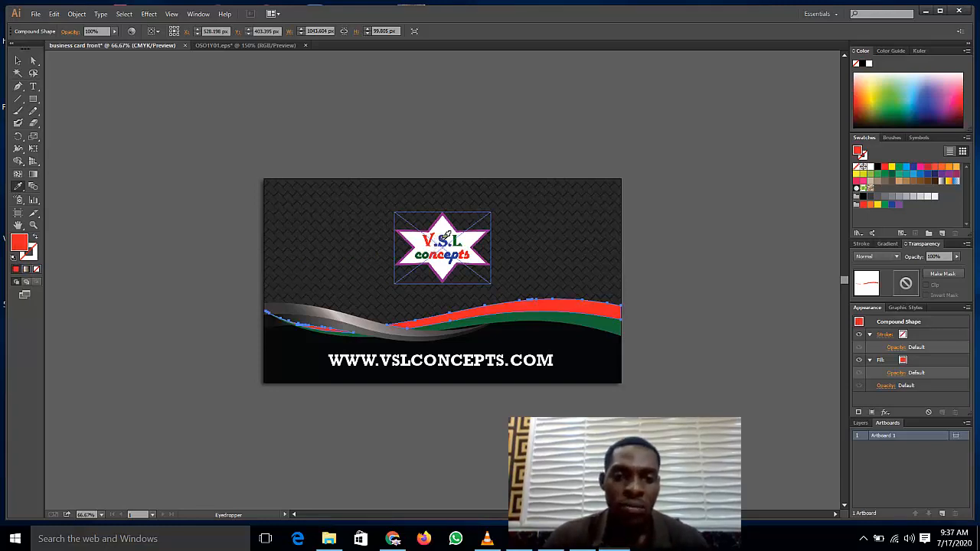
left_click(446, 242)
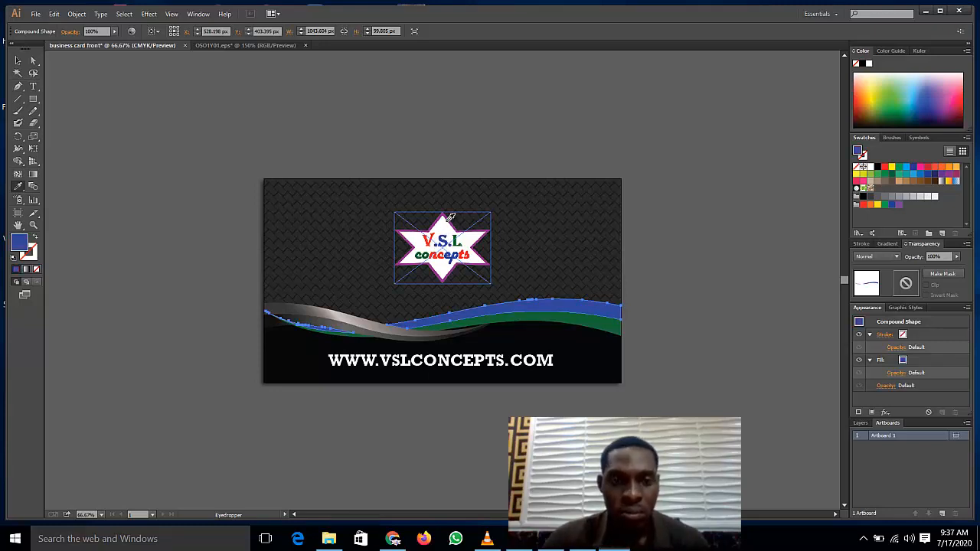
left_click(449, 220)
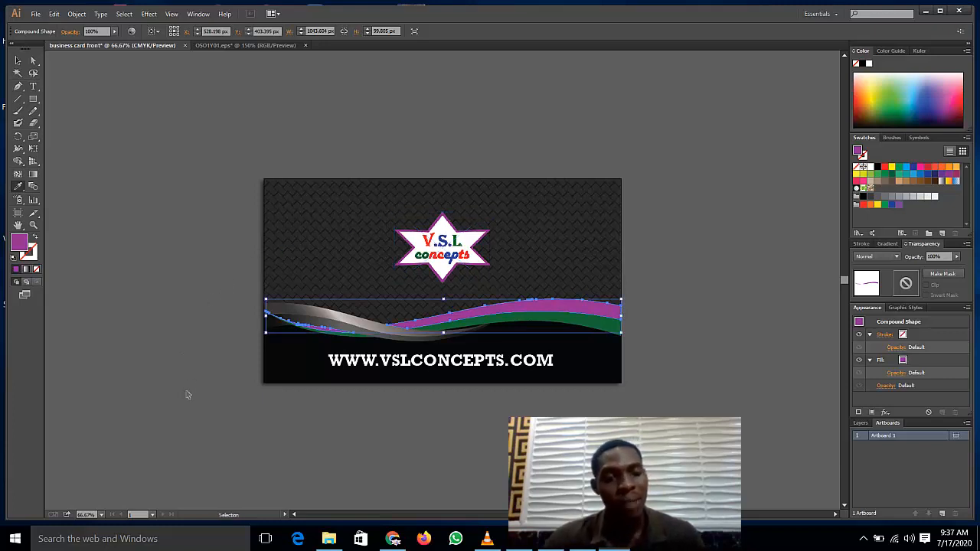
key("ctrl+z")
key("ctrl+z")
key("ctrl+z")
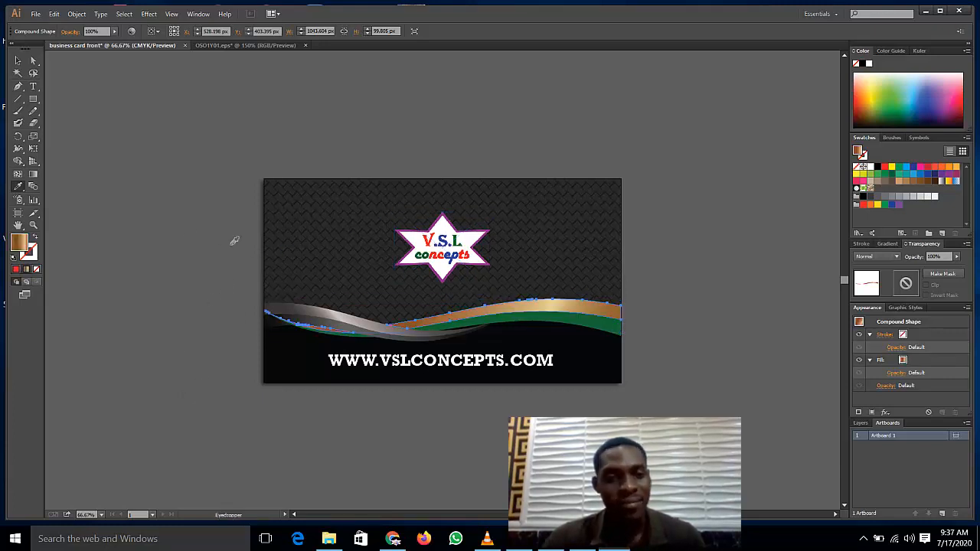
left_click(205, 288)
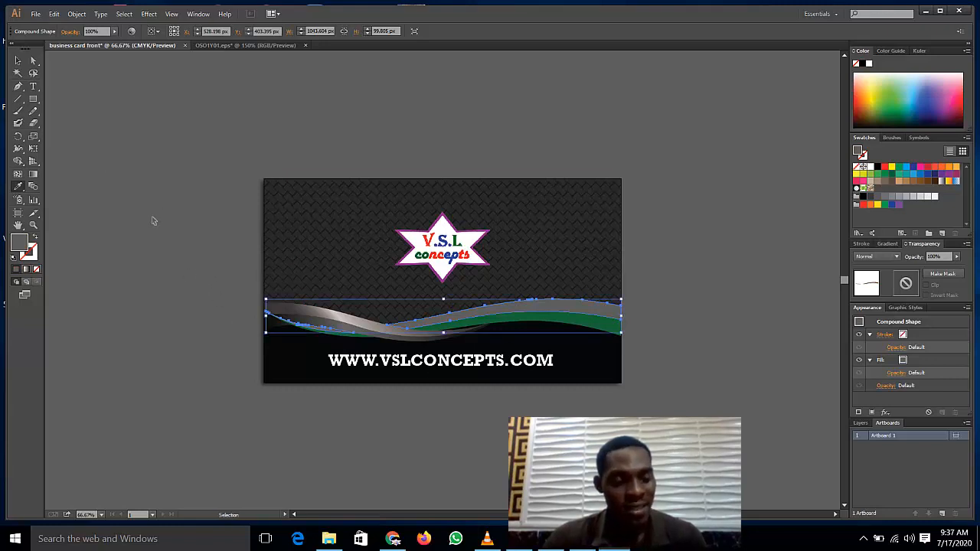
key("ctrl+z")
left_click(18, 60)
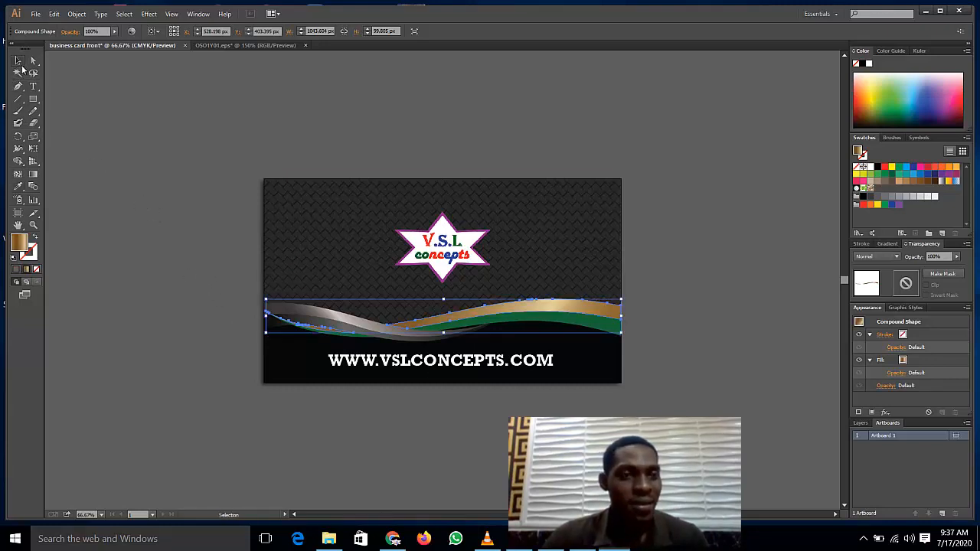
left_click(235, 327)
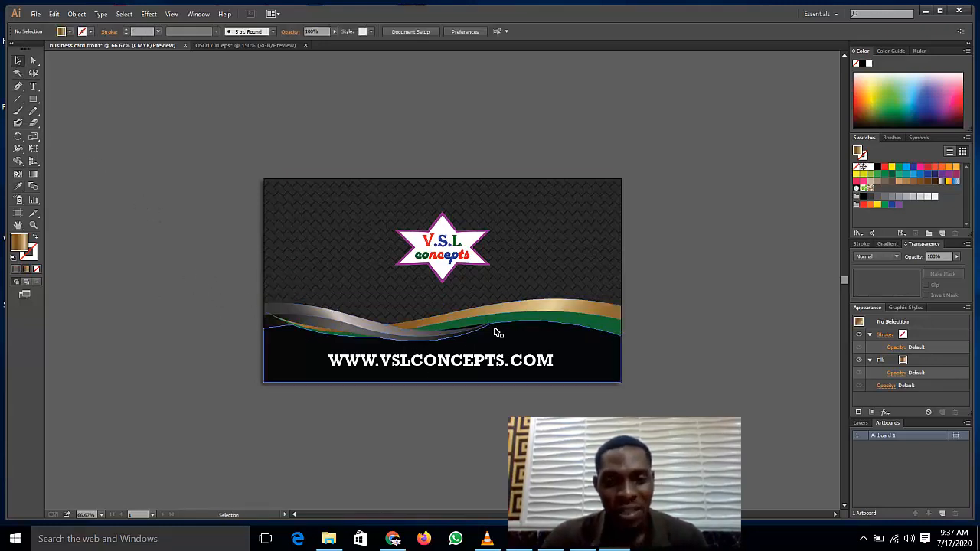
Step: Recolour the wave's green lower band with the star logo's purple using the Eyedropper
left_click(362, 341)
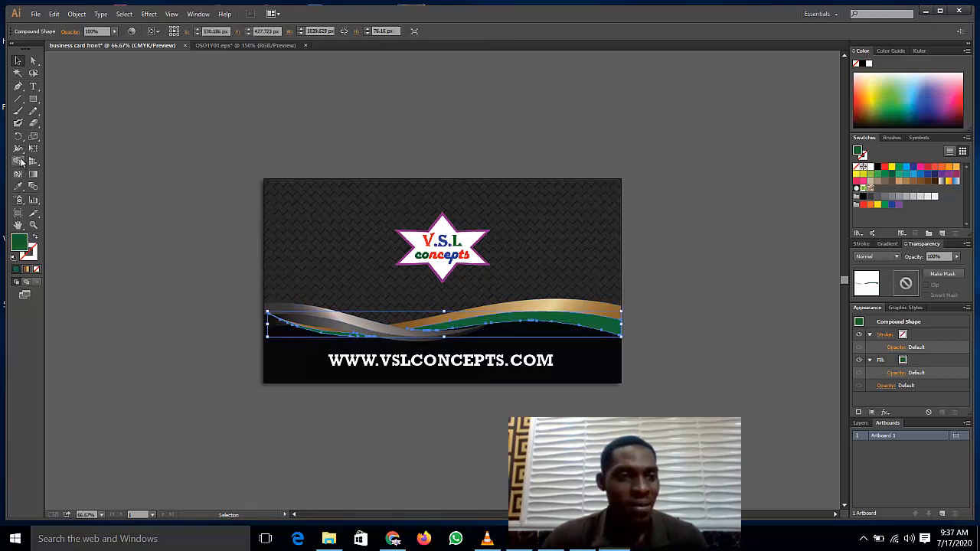
left_click(19, 186)
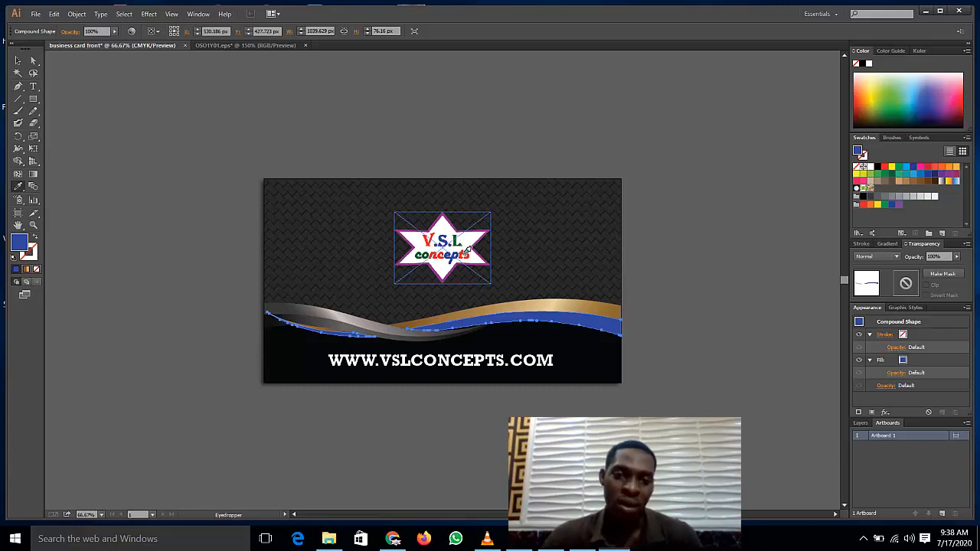
left_click(465, 253)
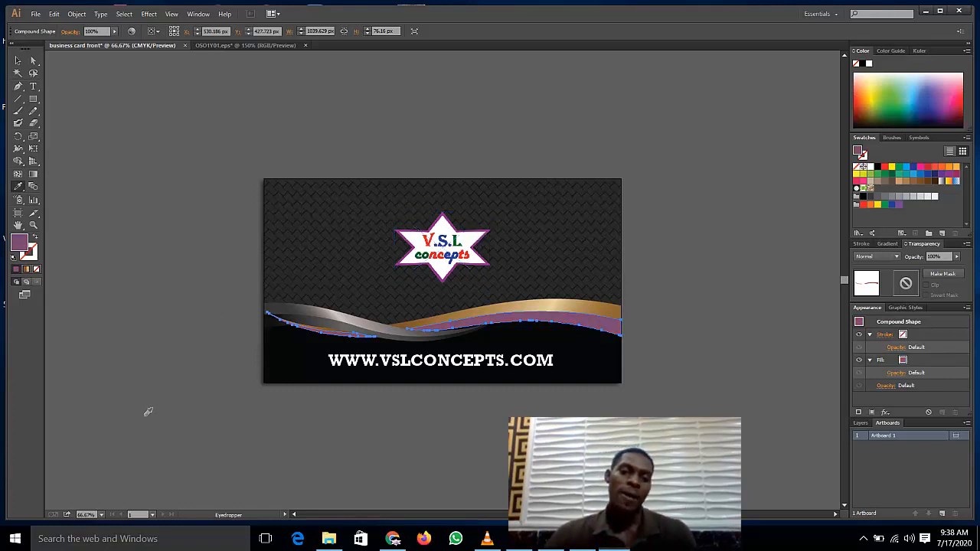
left_click(18, 60)
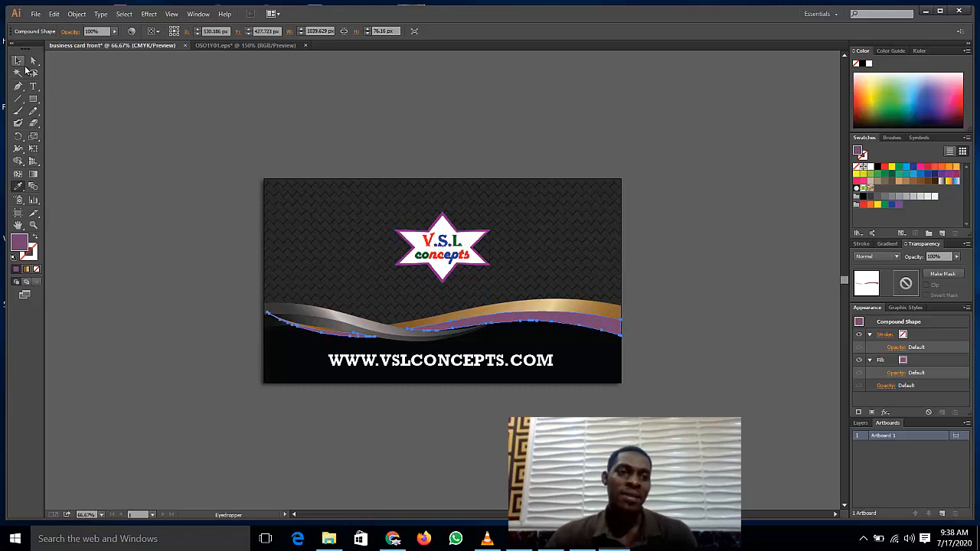
left_click(174, 182)
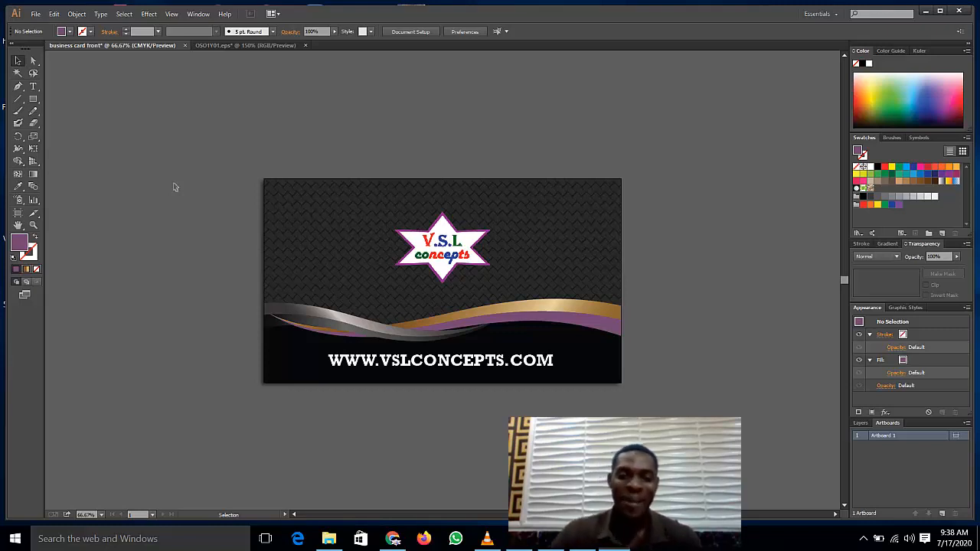
Step: Select all the finished card artwork and group it into one group
left_click(443, 261)
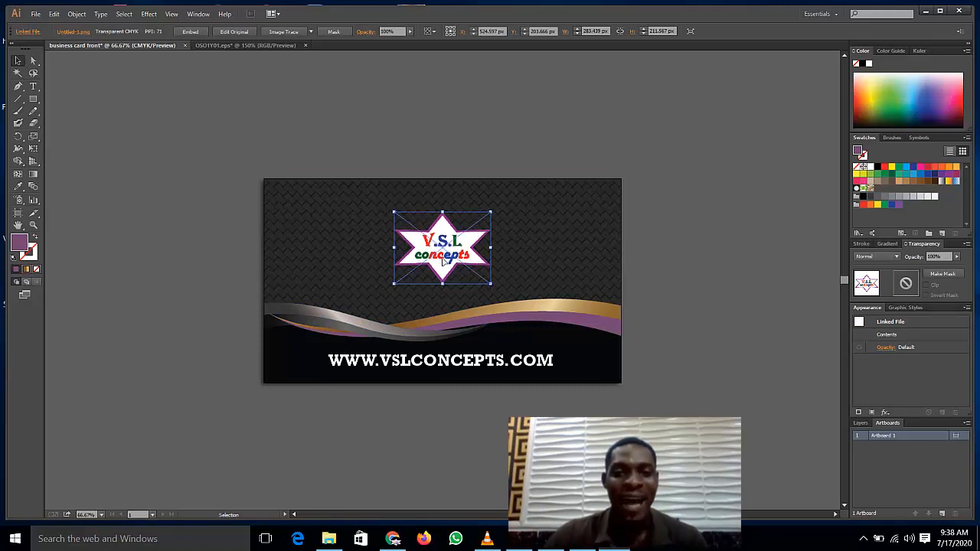
left_click(208, 232)
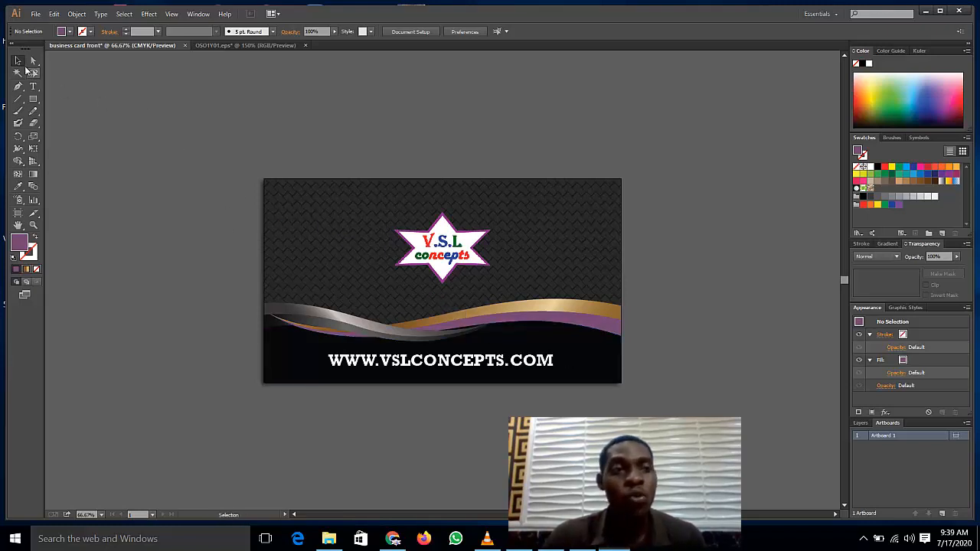
left_click_drag(347, 234, 657, 417)
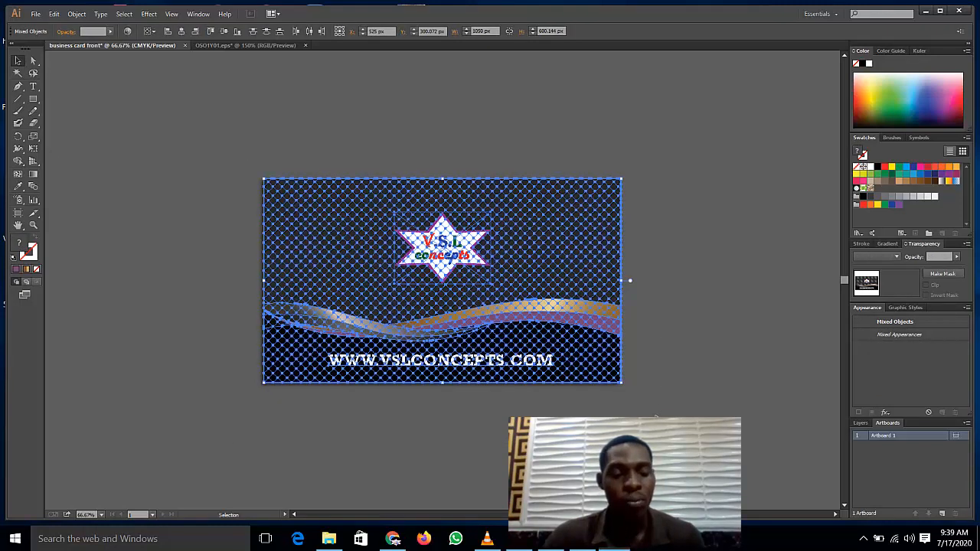
key("a")
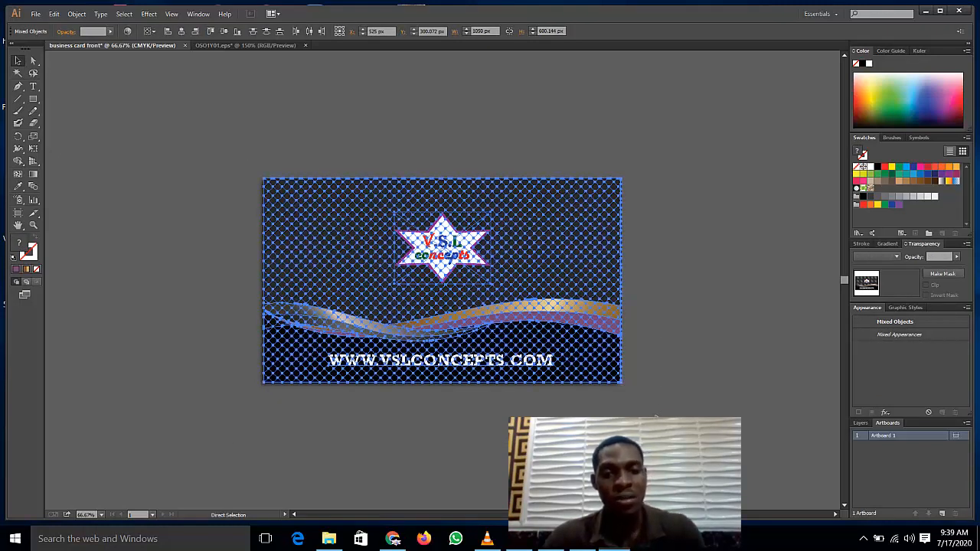
key("v")
right_click(557, 310)
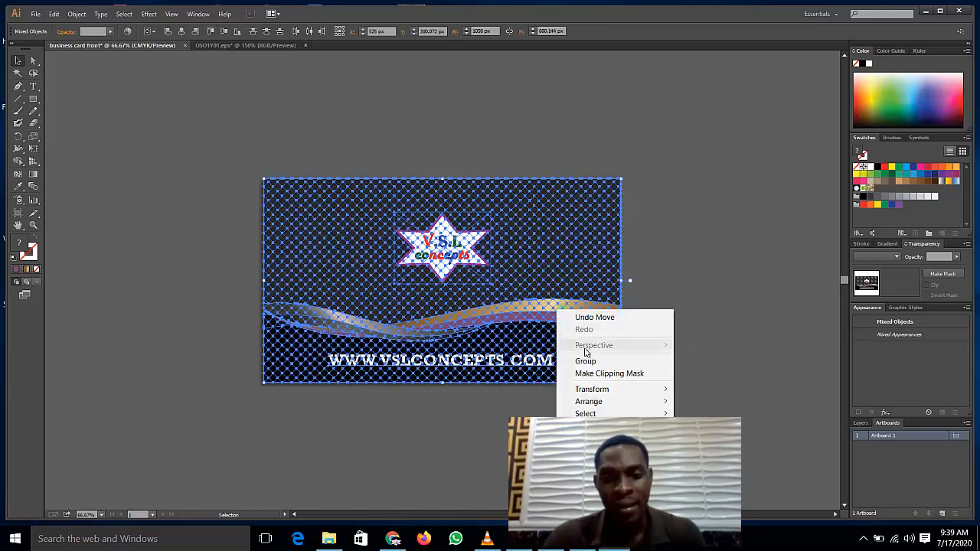
left_click(586, 361)
left_click(227, 222)
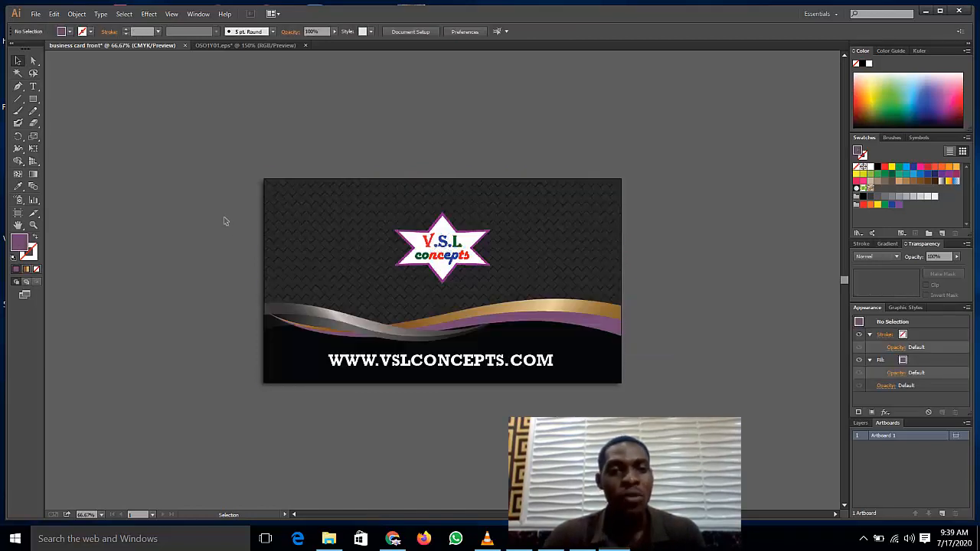
left_click(477, 272)
left_click(240, 194)
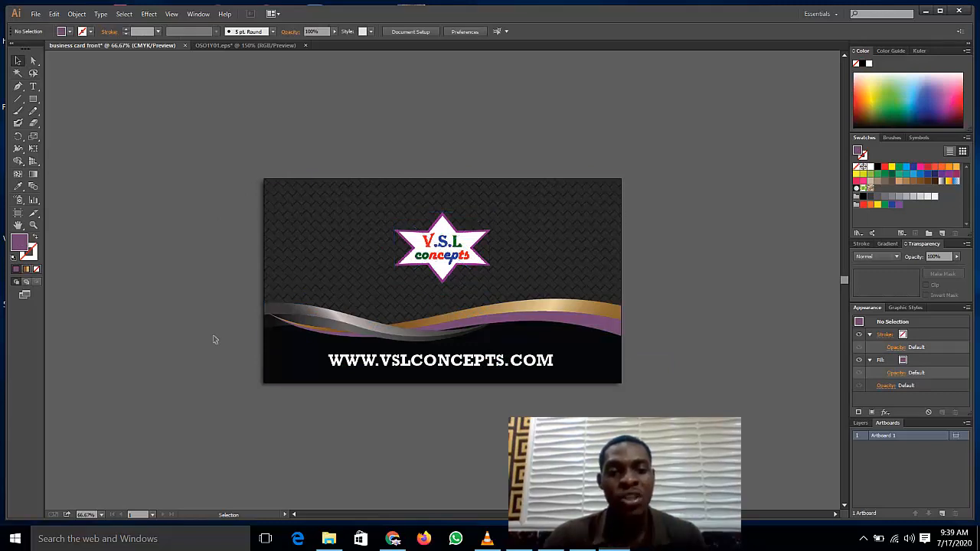
Step: Create a 1050 × 600 px document named 'front of the business card' with 10 px bleed on all sides
left_click(36, 13)
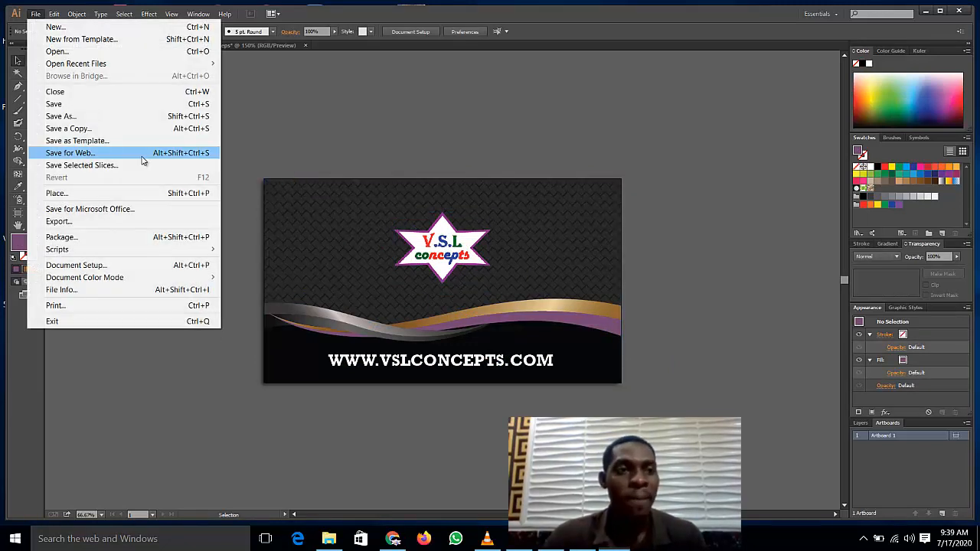
left_click(87, 28)
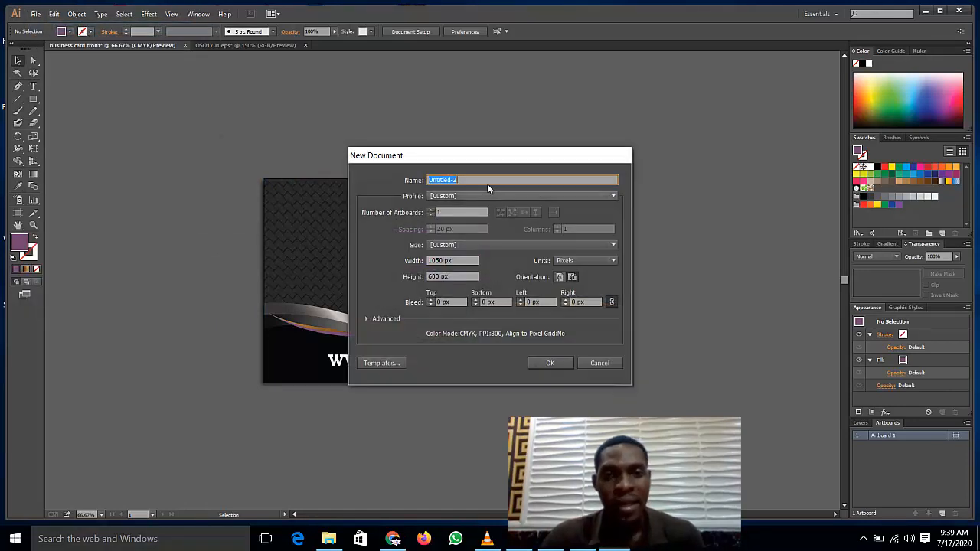
type("front 2")
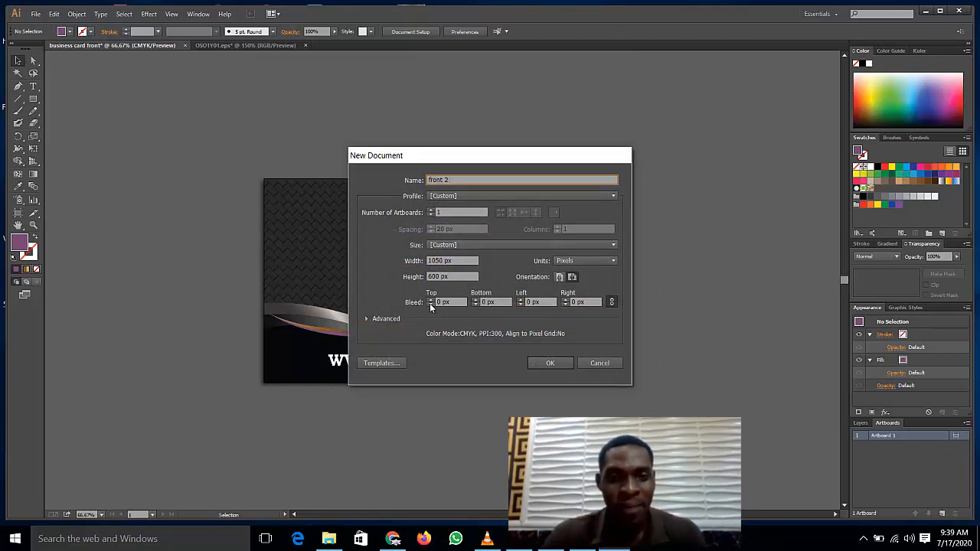
left_click(430, 300)
type("10")
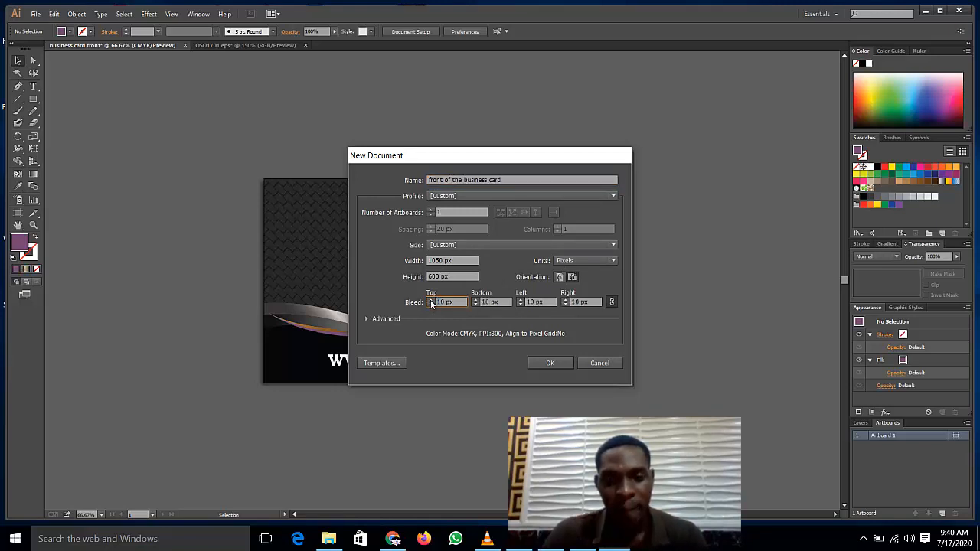
left_click(431, 301)
left_click(431, 300)
left_click(431, 300)
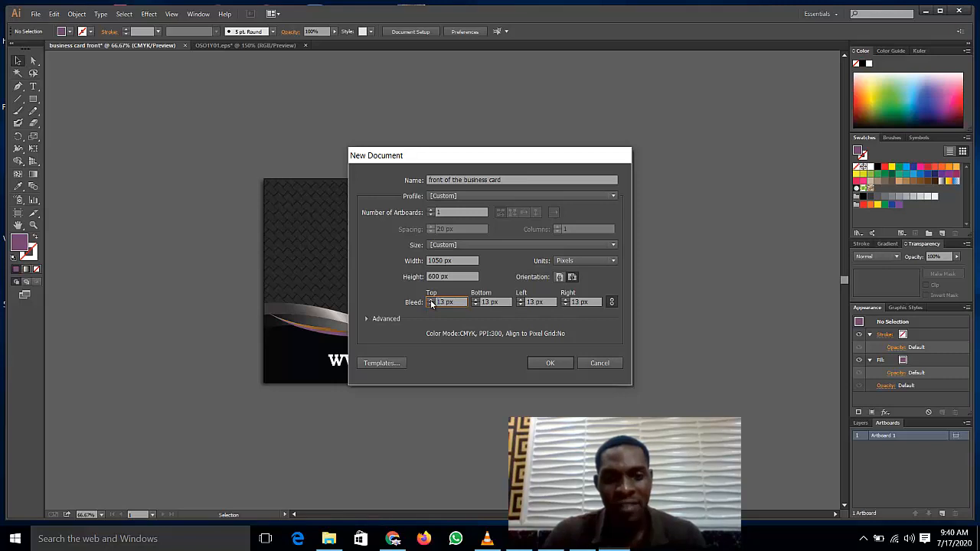
left_click(430, 305)
left_click(430, 304)
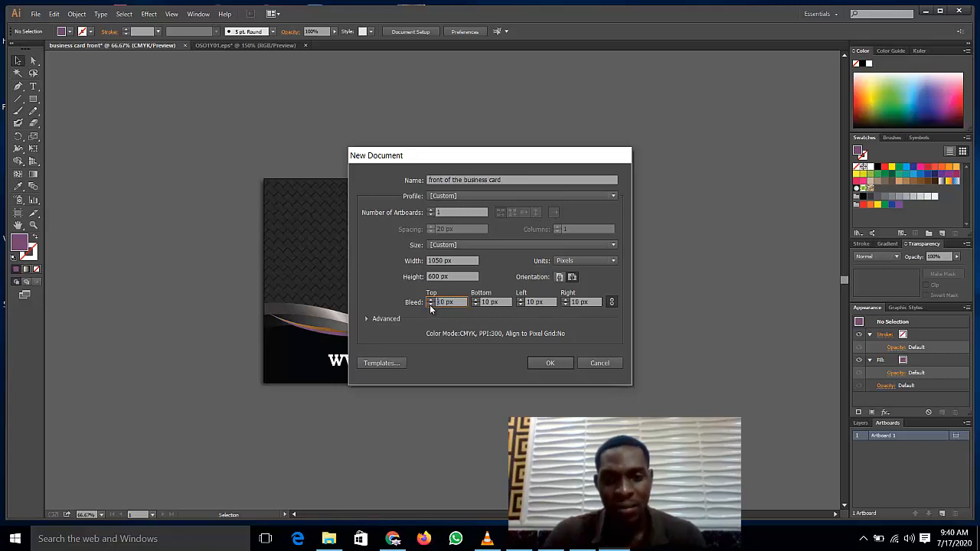
left_click(550, 363)
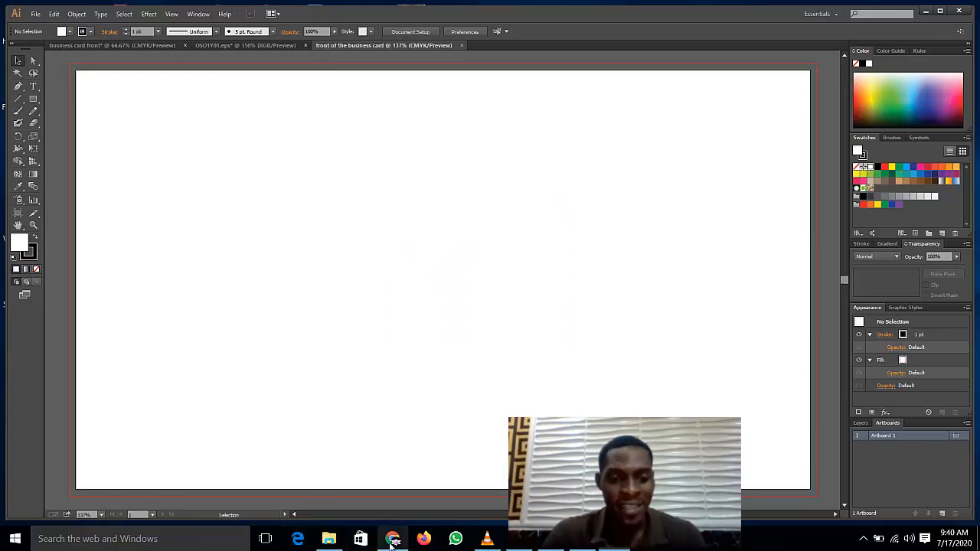
Step: View the new artboard at 100% zoom, then return to the 'business card front' document
mouse_move(392, 539)
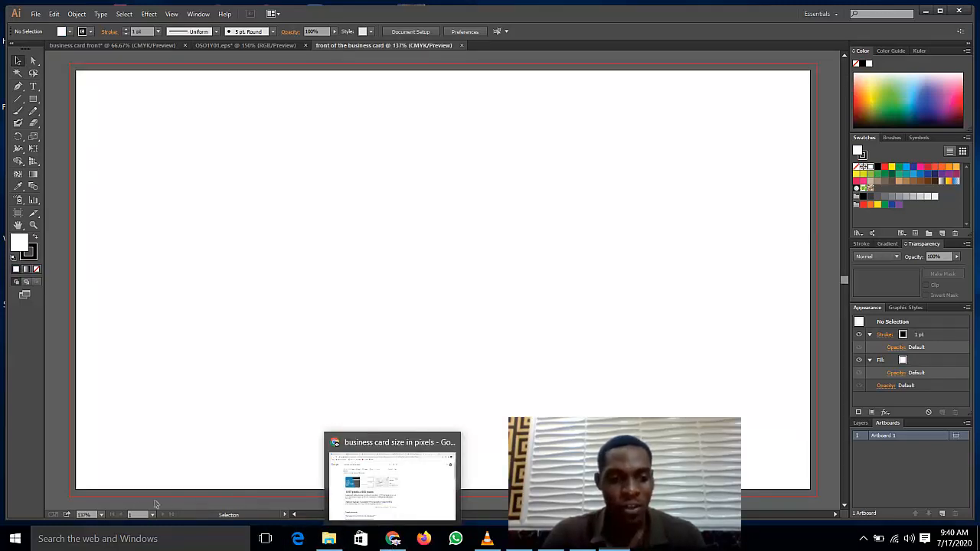
left_click(104, 513)
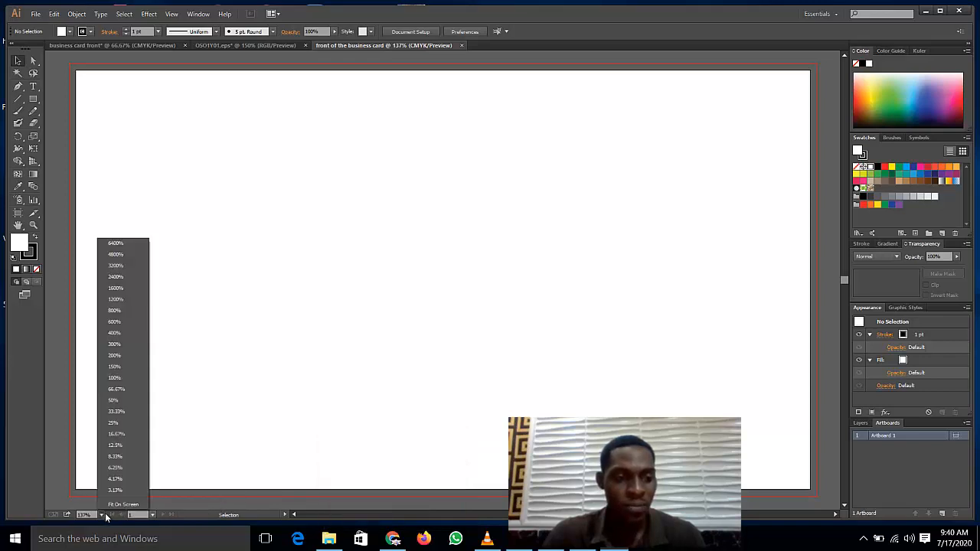
left_click(117, 378)
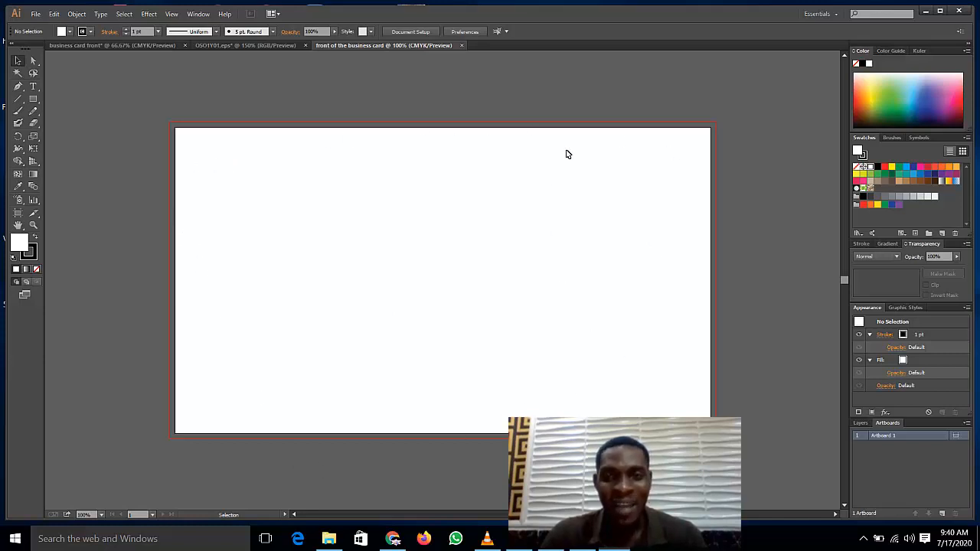
left_click(200, 45)
left_click(155, 44)
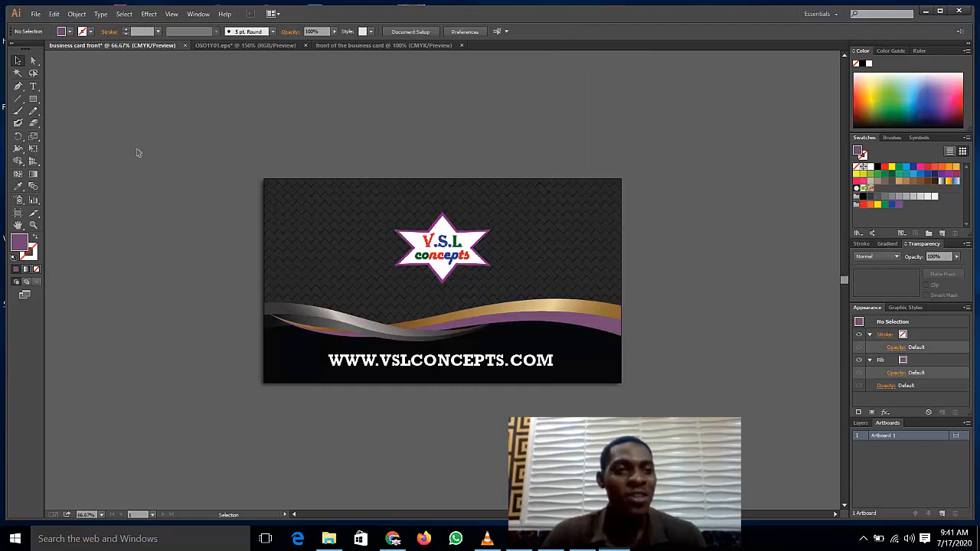
Step: Copy the whole card artwork and paste it into 'front of the business card', accepting the Fireworks warning
left_click(379, 239)
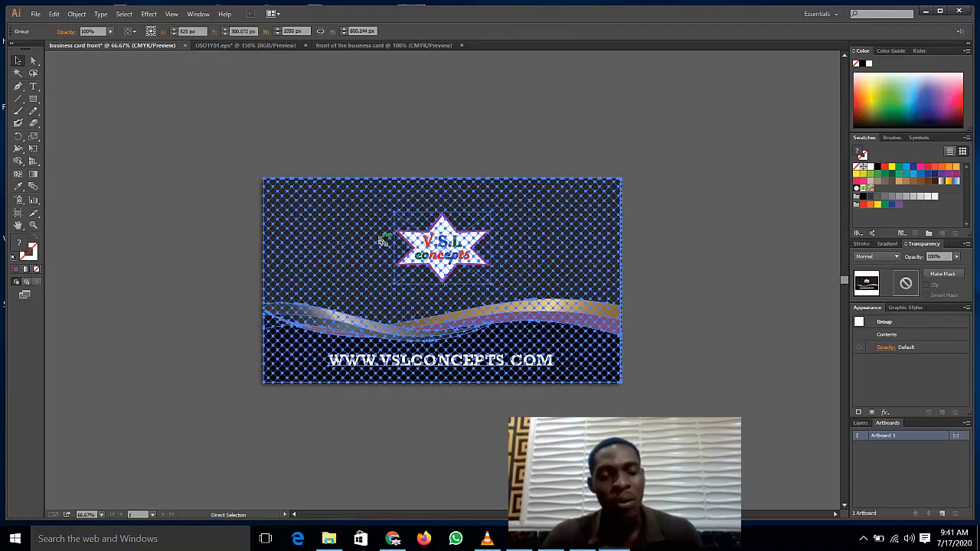
left_click(407, 45)
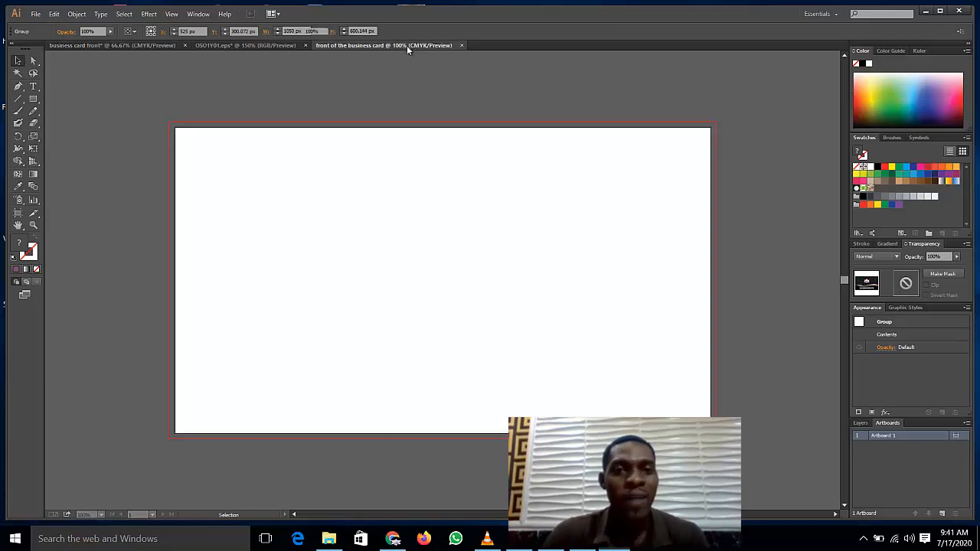
key("ctrl+v")
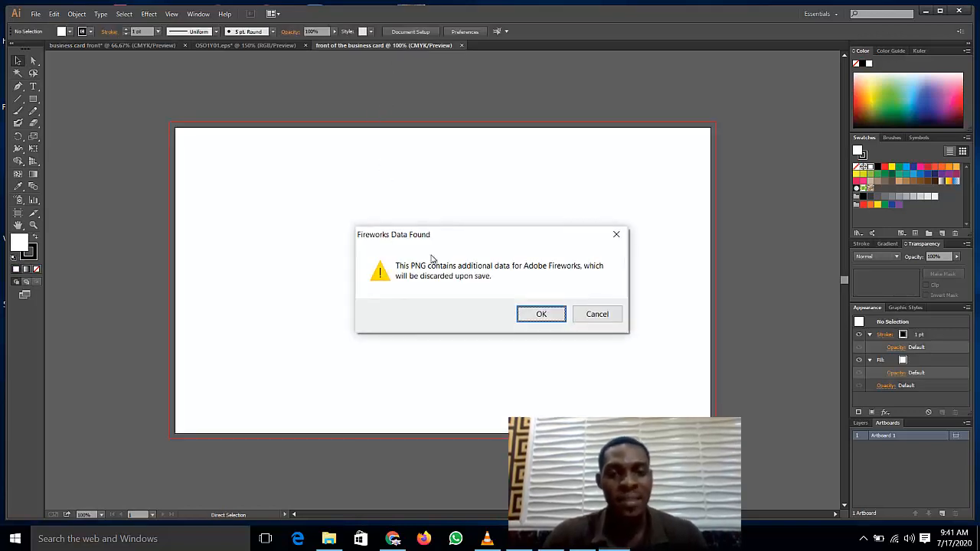
left_click(533, 316)
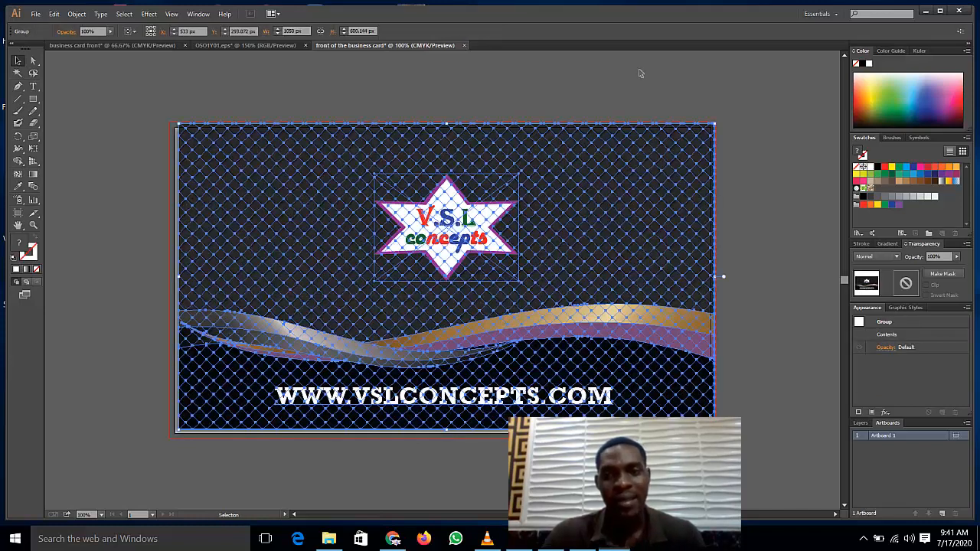
Step: Align the pasted card to the artboard by dragging it and nudging it down one pixel
left_click(641, 75)
left_click(626, 188)
left_click(651, 78)
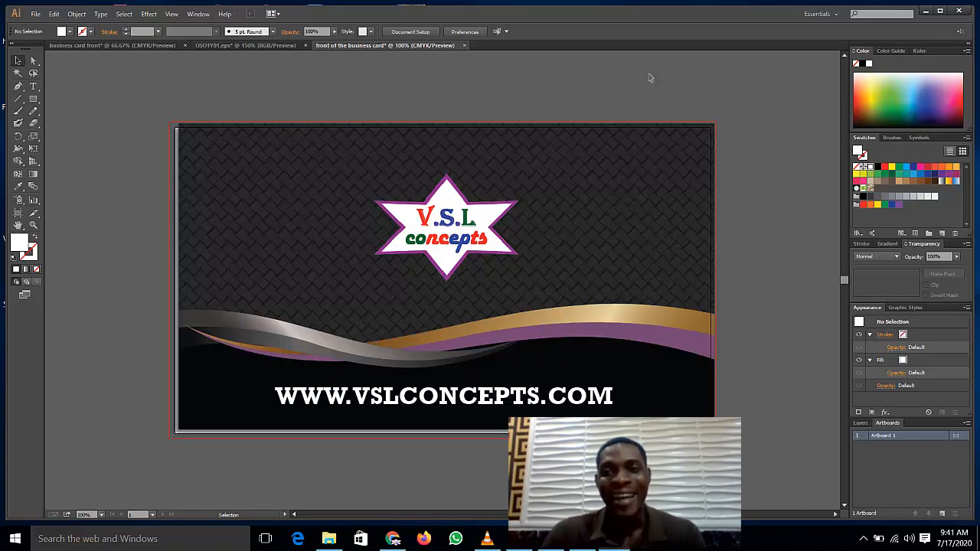
left_click(258, 169)
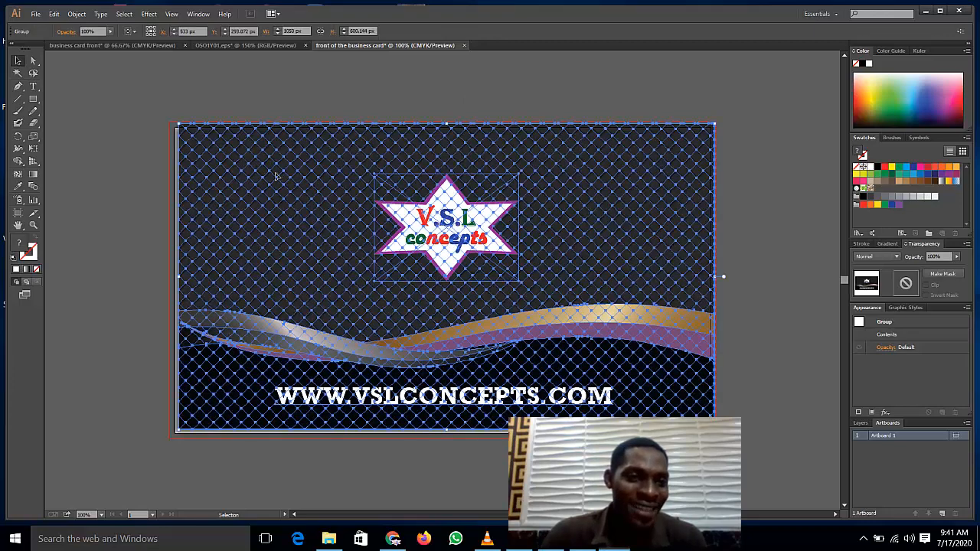
left_click_drag(276, 176, 272, 180)
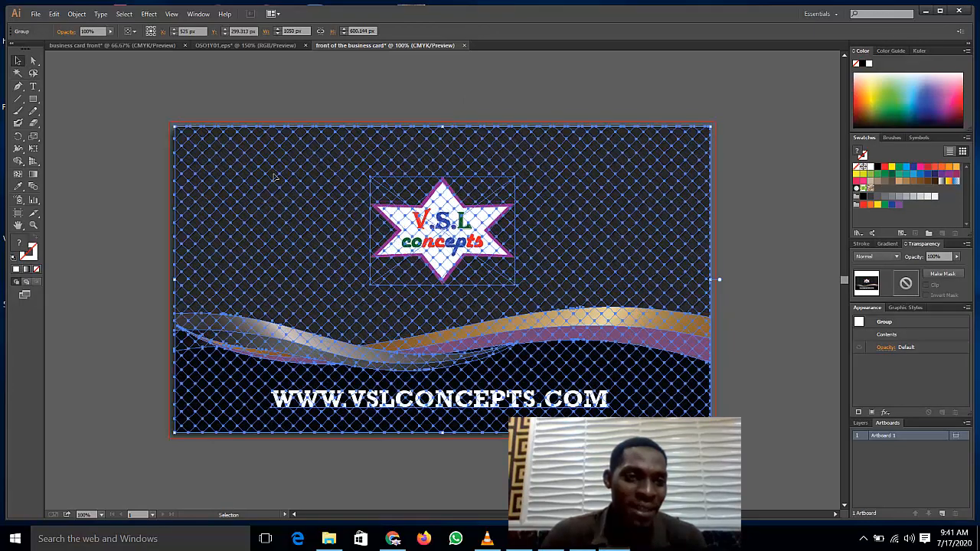
left_click(144, 163)
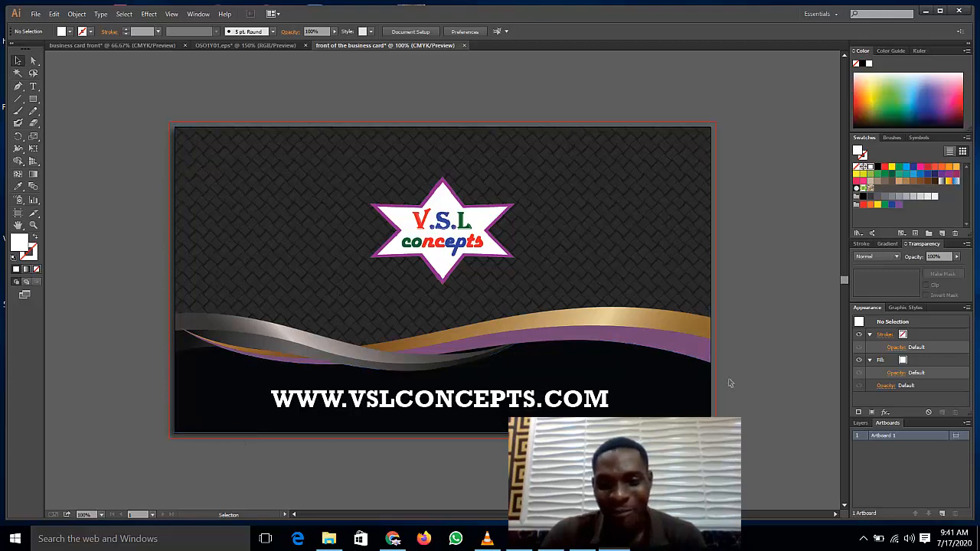
left_click(582, 230)
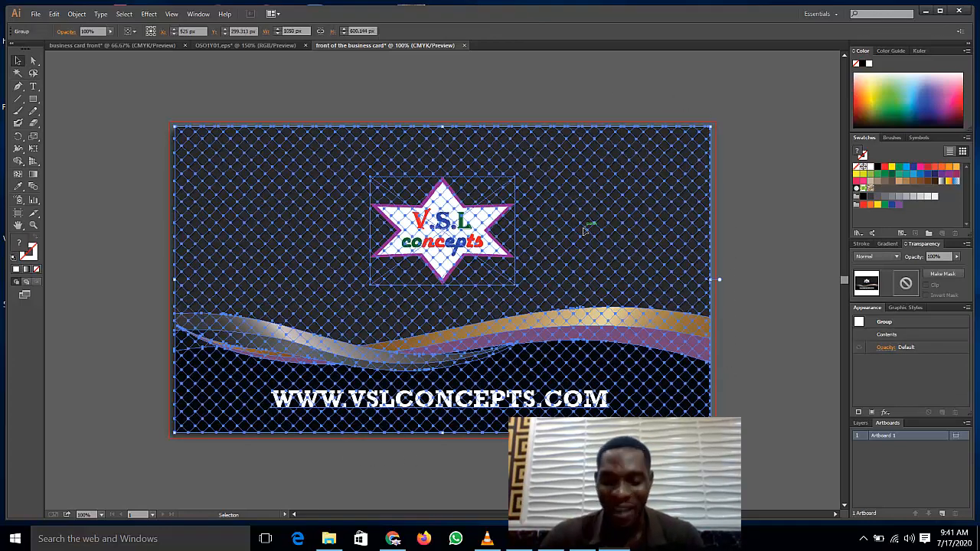
key("Down")
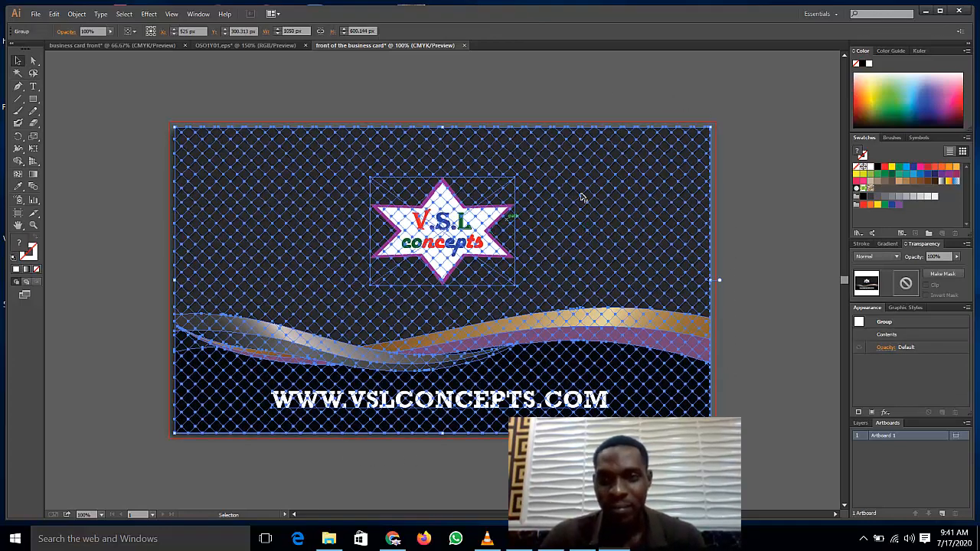
left_click(804, 172)
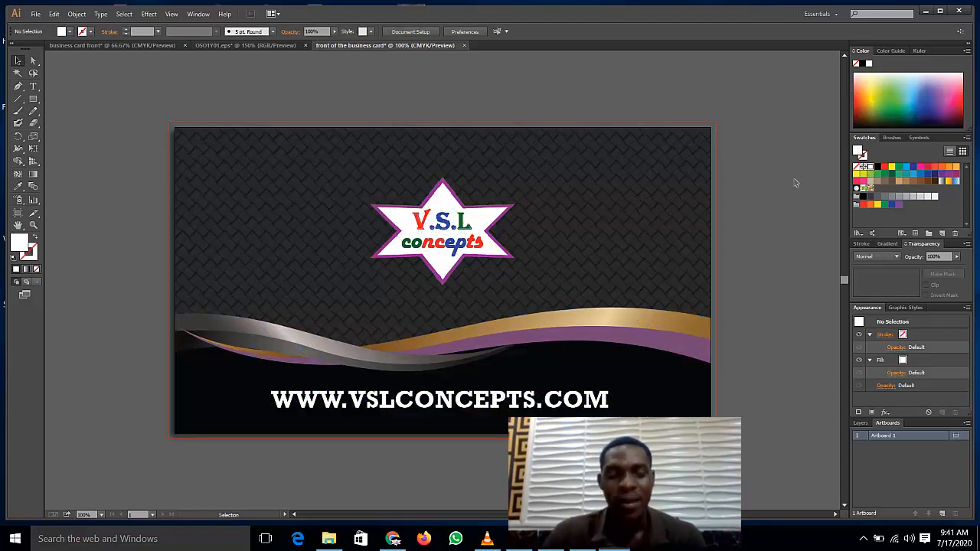
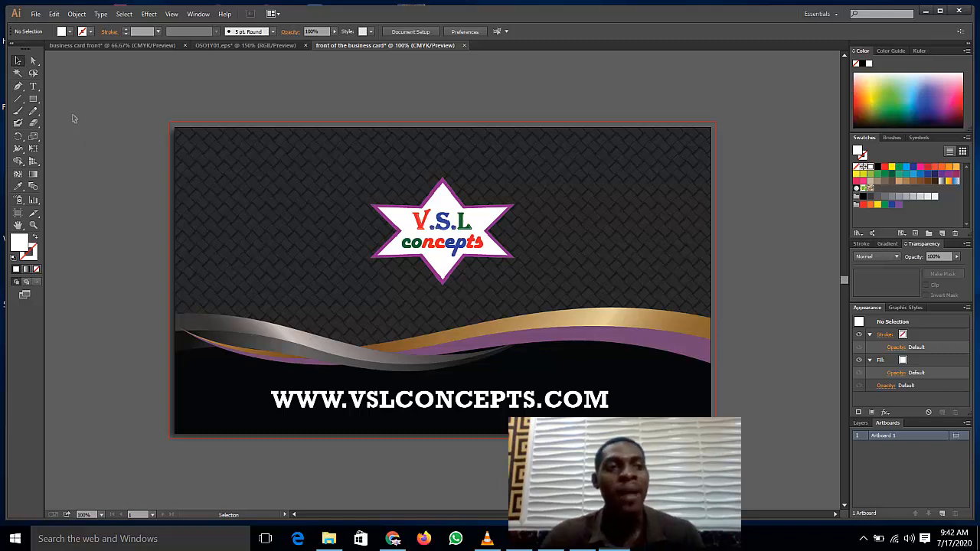
Step: Save for Web as a JPEG High file named front-of-the-business-card on the Desktop
left_click(35, 14)
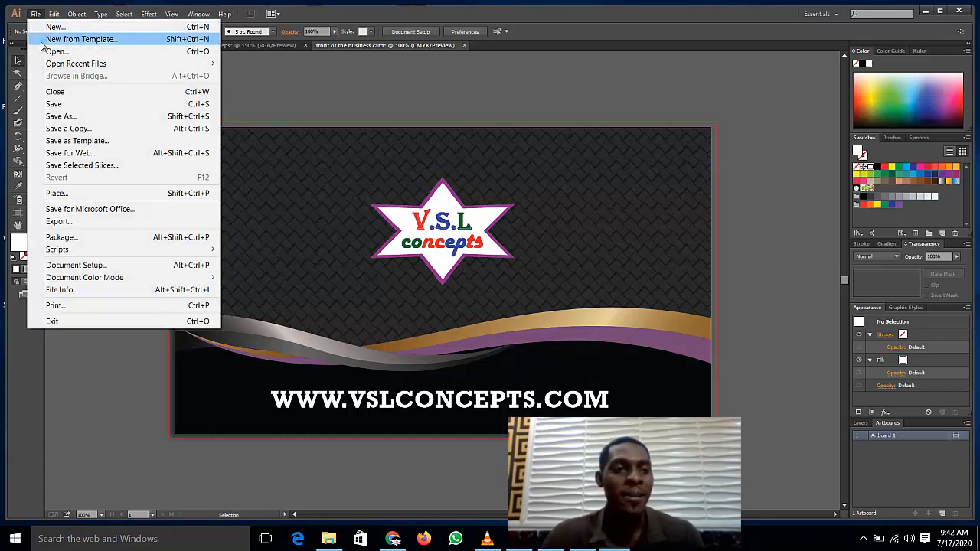
left_click(108, 153)
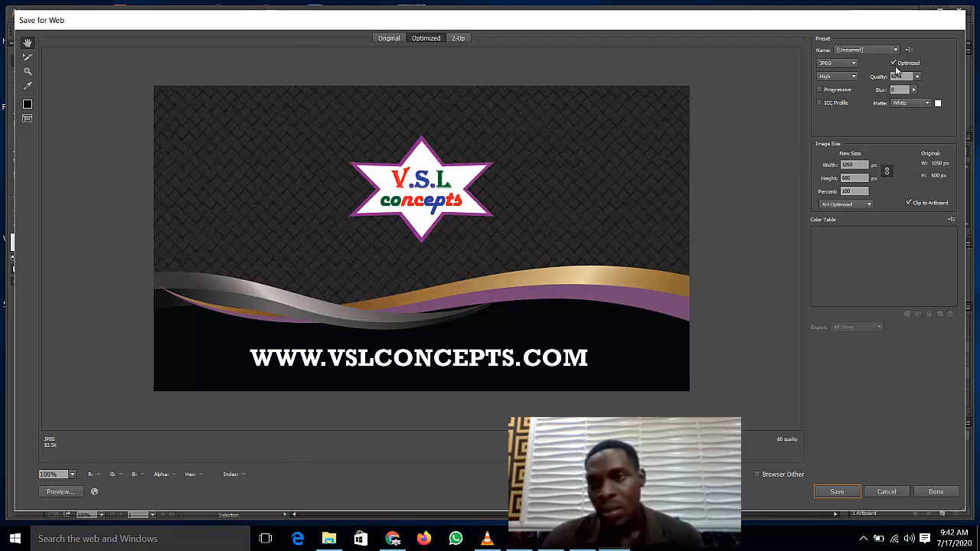
left_click(836, 494)
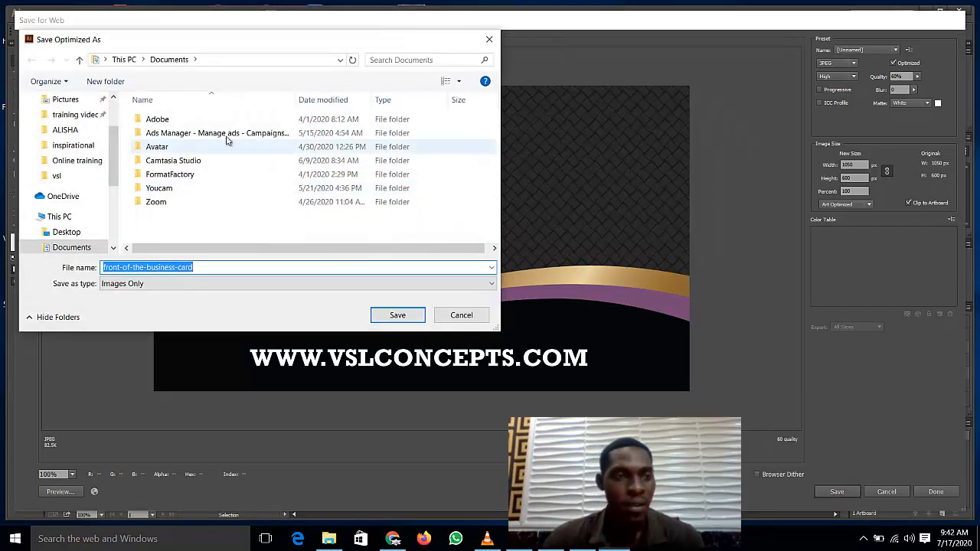
scroll(73, 134, "up", 3)
left_click(66, 120)
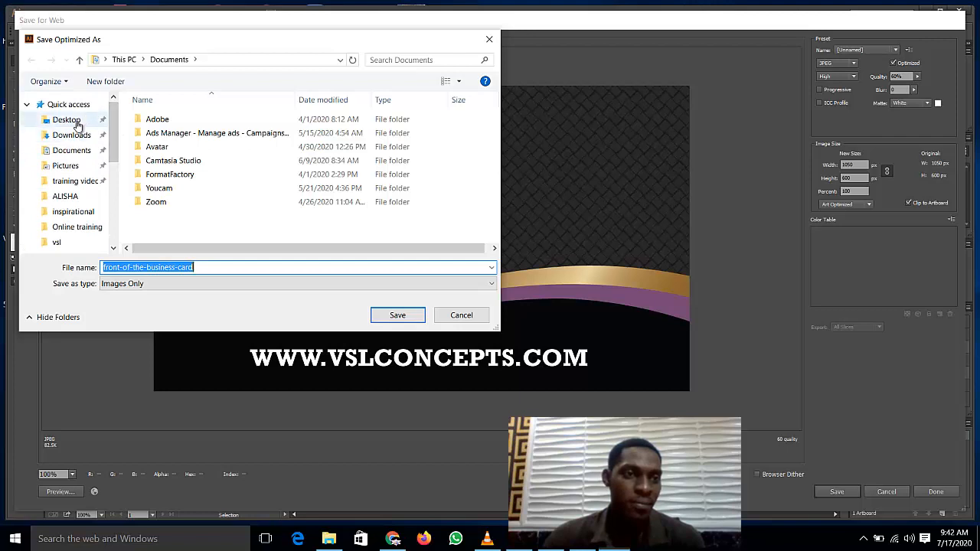
double_click(203, 268)
left_click(204, 270)
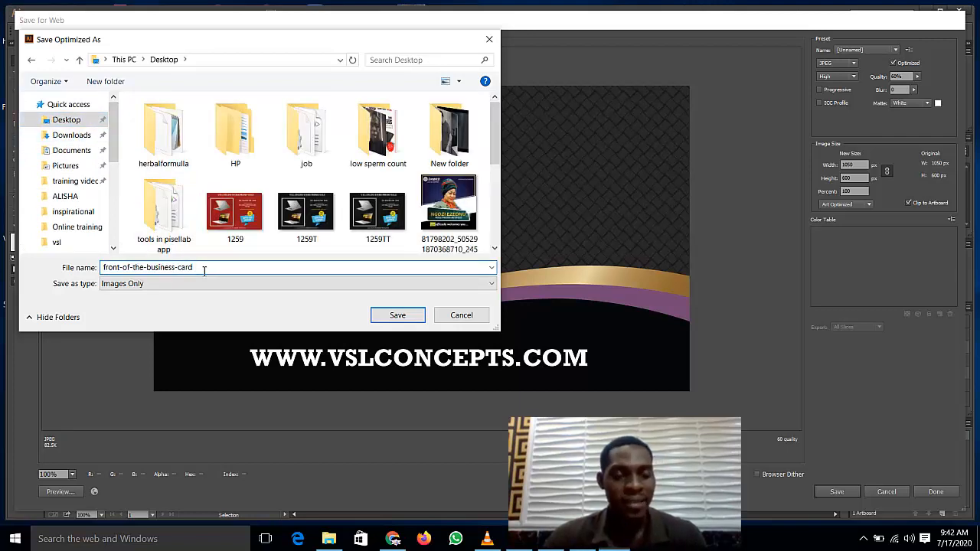
left_click(397, 316)
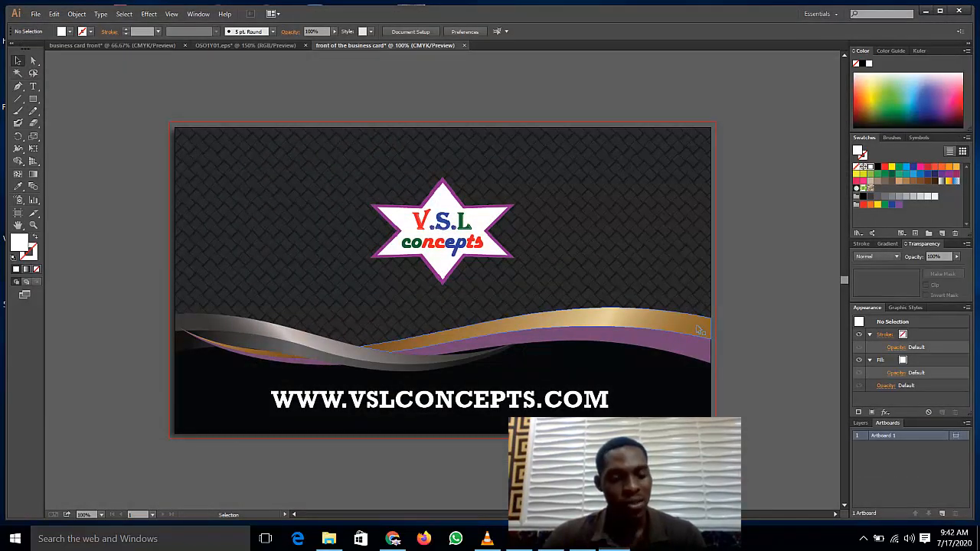
key("super+d")
Step: Open the front-of-the-business-card JPEG in Photos to check it, then minimize Photos
left_click(463, 28)
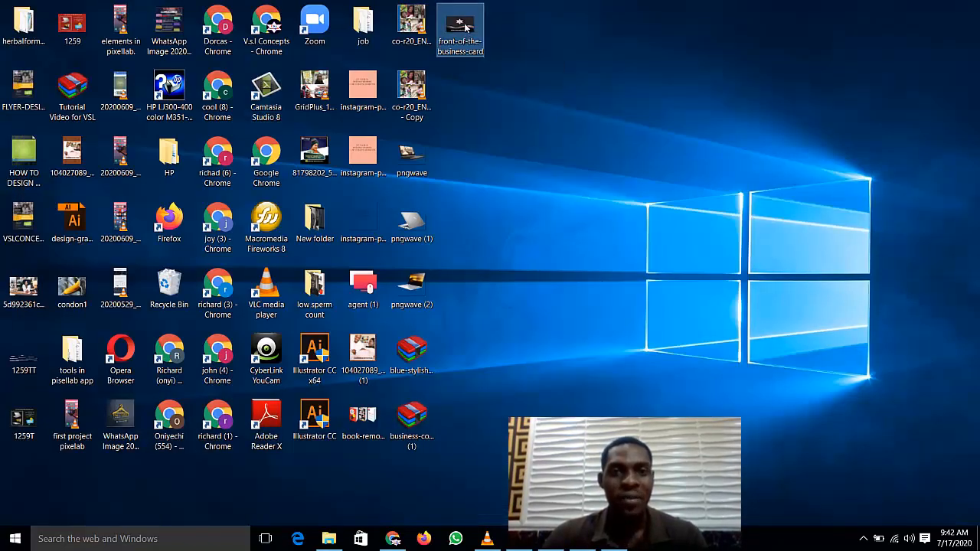
double_click(465, 28)
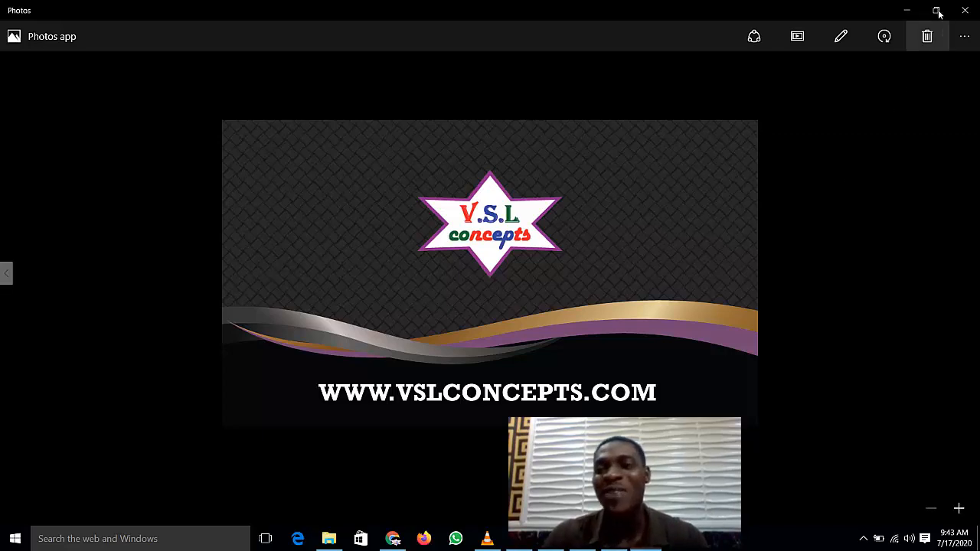
left_click(907, 10)
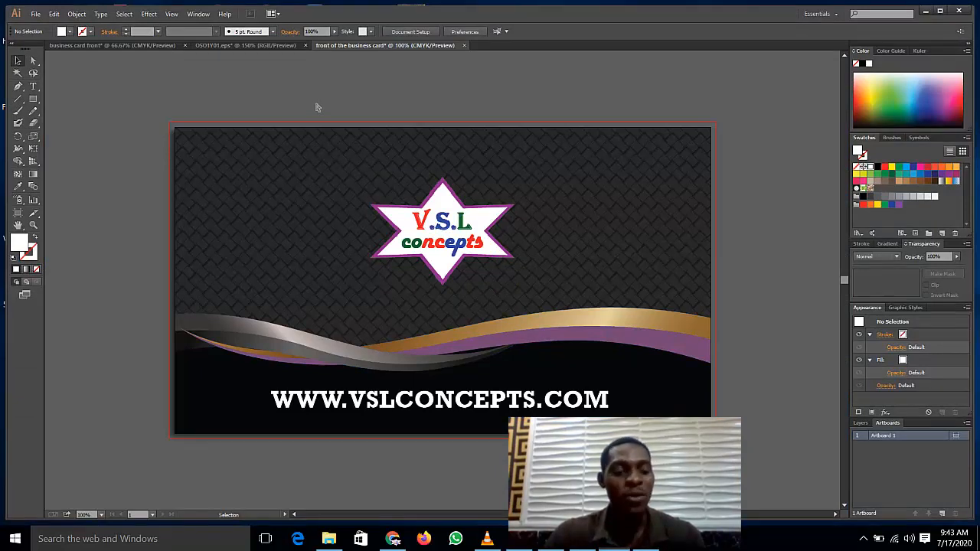
Step: Create a new 1050 × 600 px document named 'back of the busin card'
key("ctrl+n")
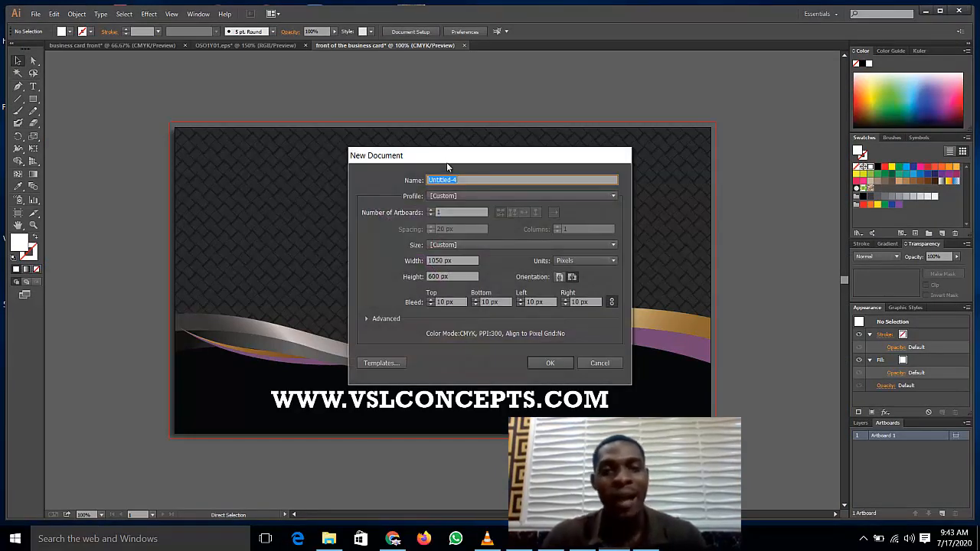
type("back of the b")
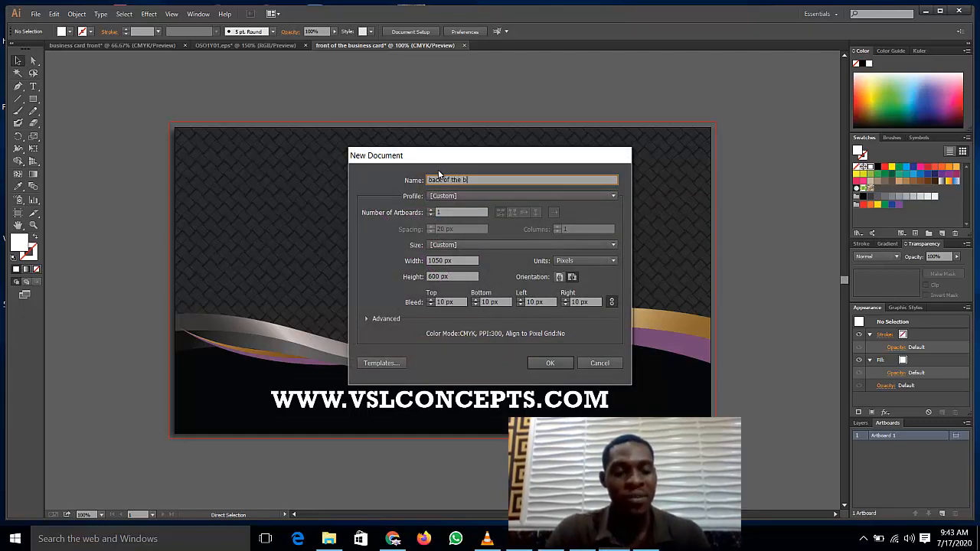
type("usin card")
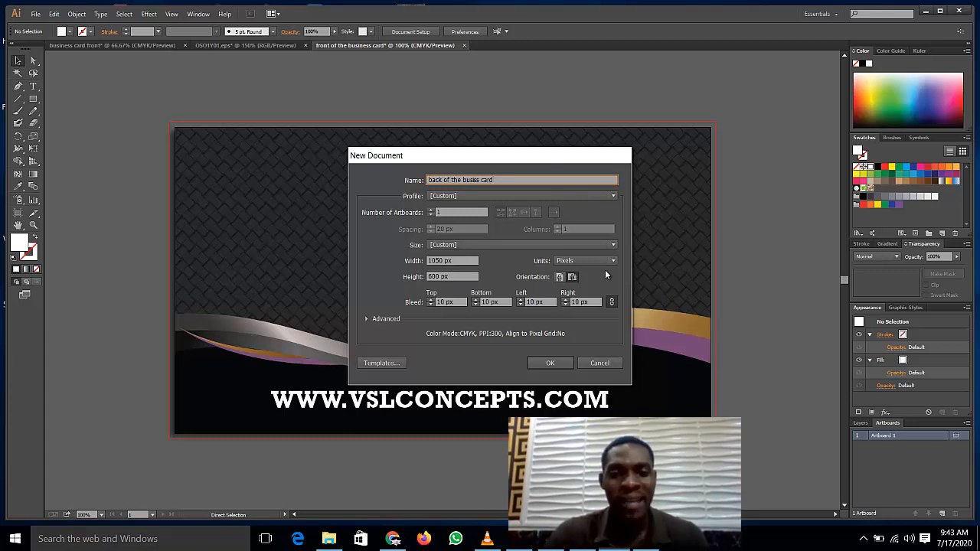
left_click(551, 365)
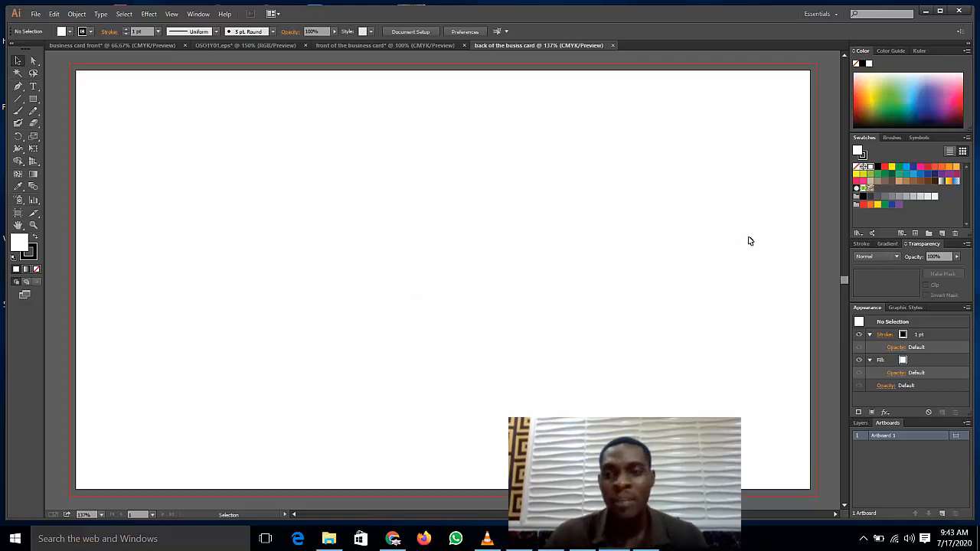
Step: Select all pieces of the back-card design in the OSO1Y01.eps template
left_click(77, 46)
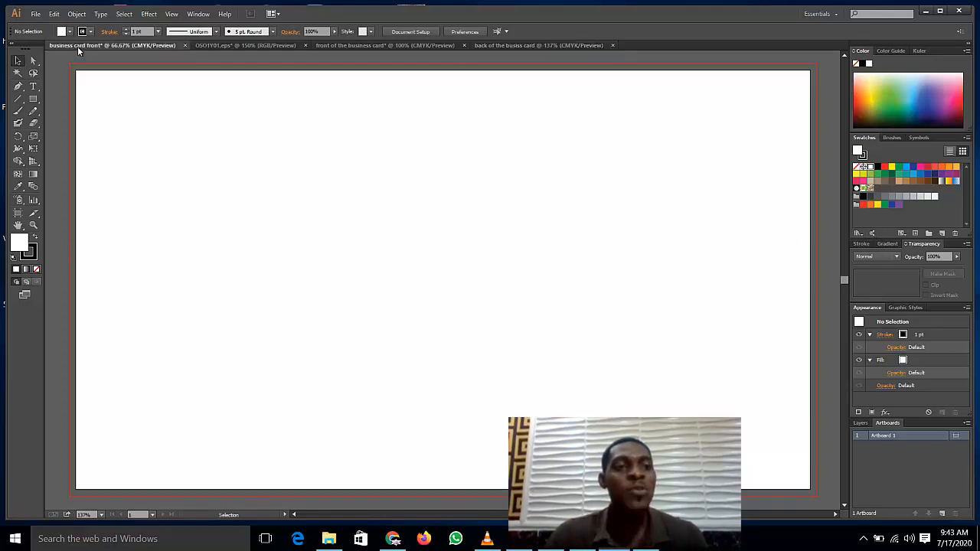
left_click(276, 45)
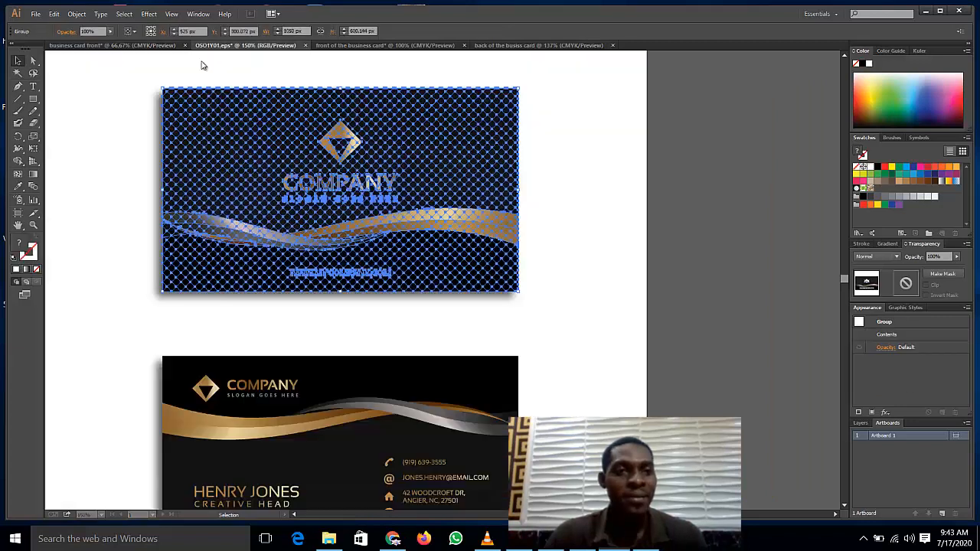
scroll(711, 316, "down", 3)
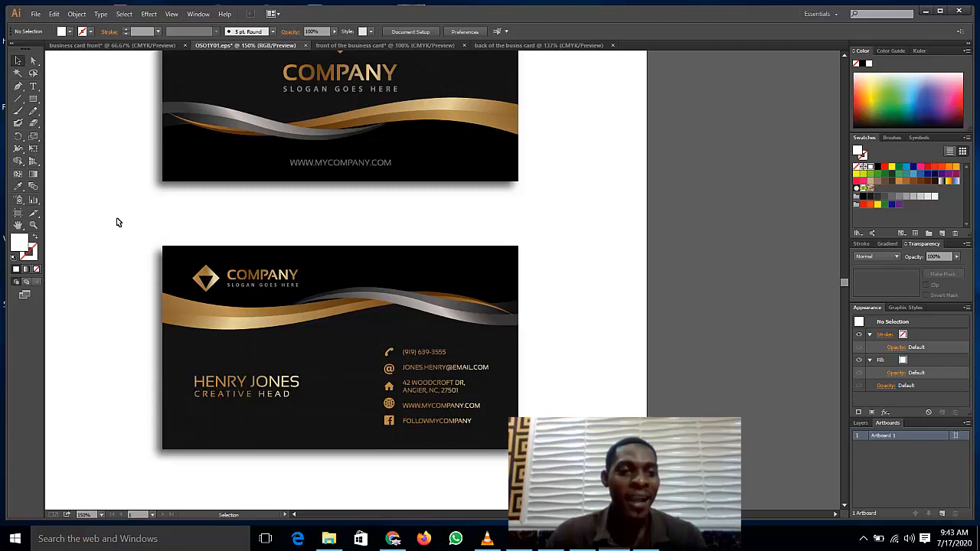
left_click(161, 260)
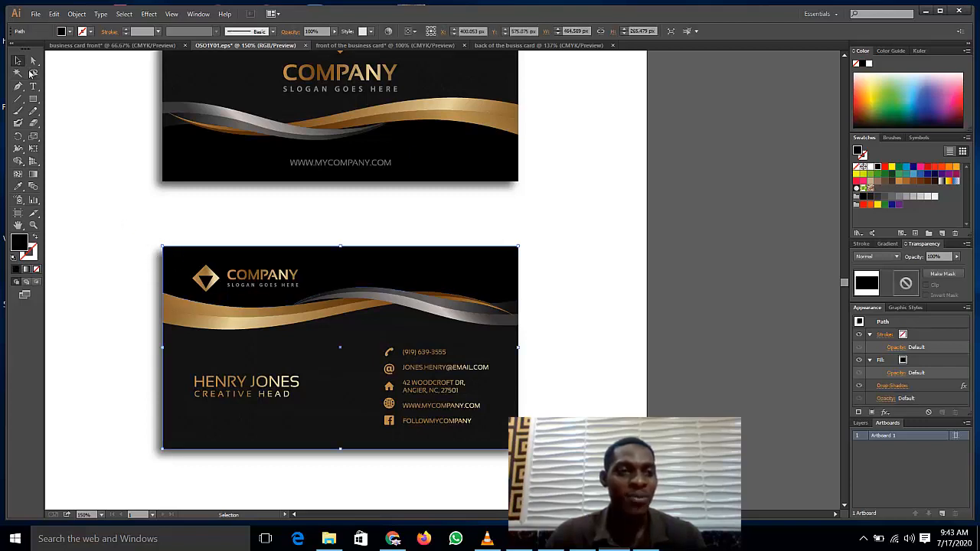
left_click_drag(131, 210, 541, 465)
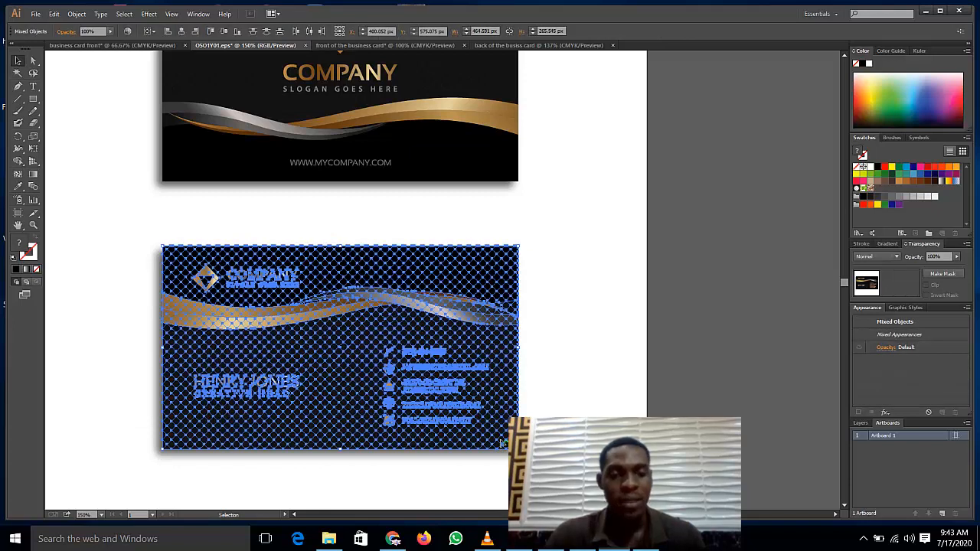
Step: View the new back-of-card document at 100% zoom with the Selection tool active
left_click(501, 46)
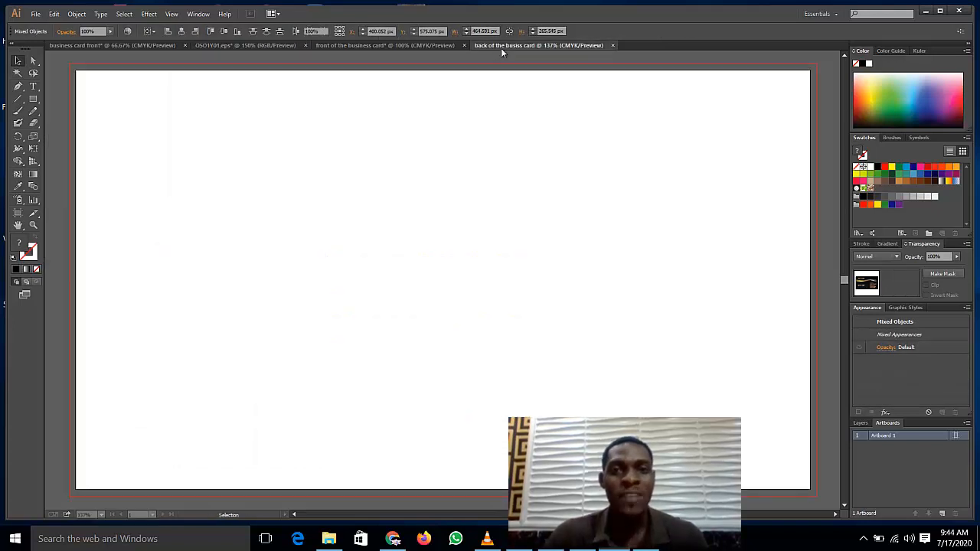
key("v")
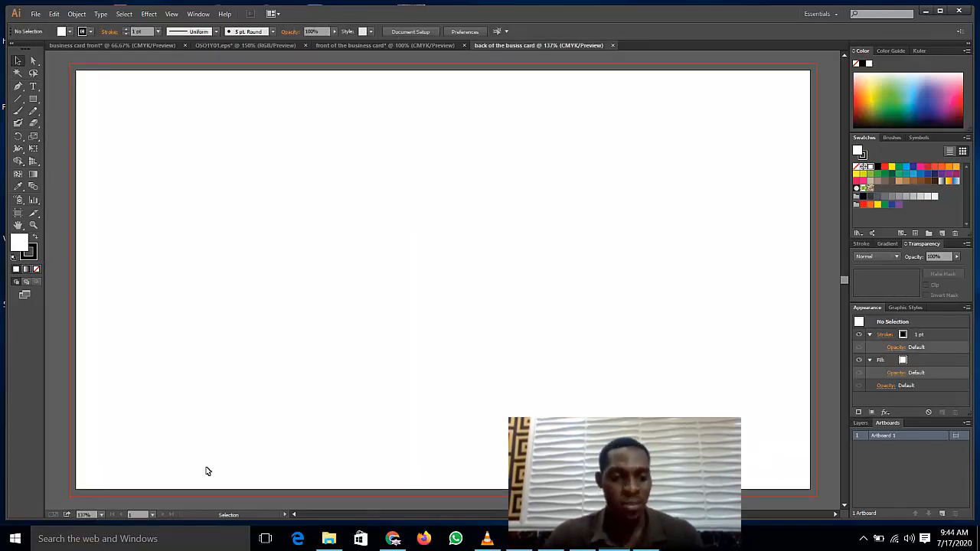
left_click(100, 514)
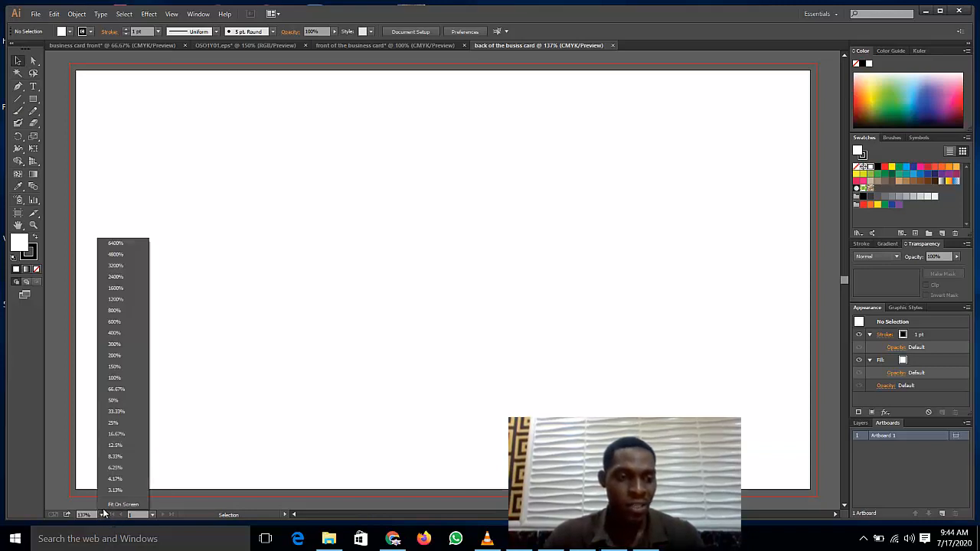
left_click(112, 375)
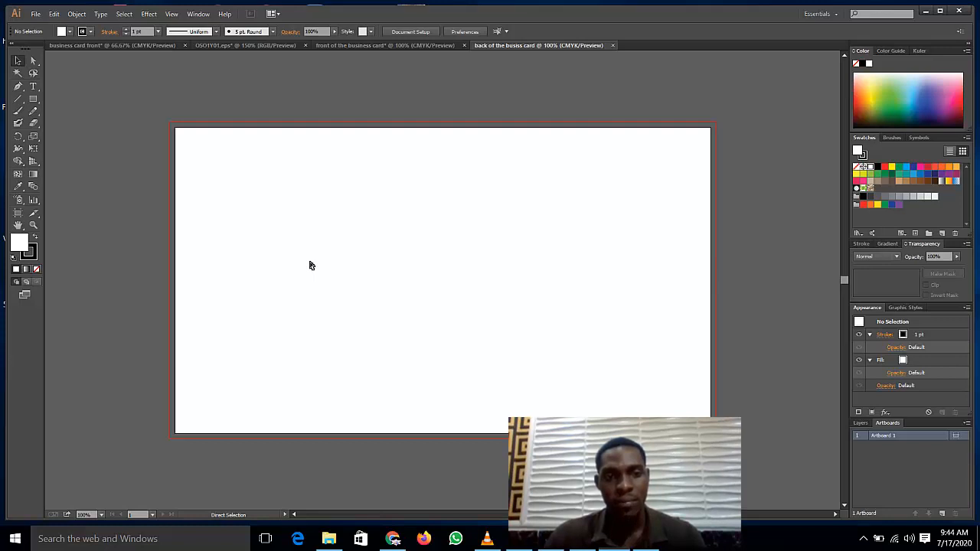
Step: Paste the back-card template and scale it to fill the 1050 × 600 px artboard
key("ctrl+v")
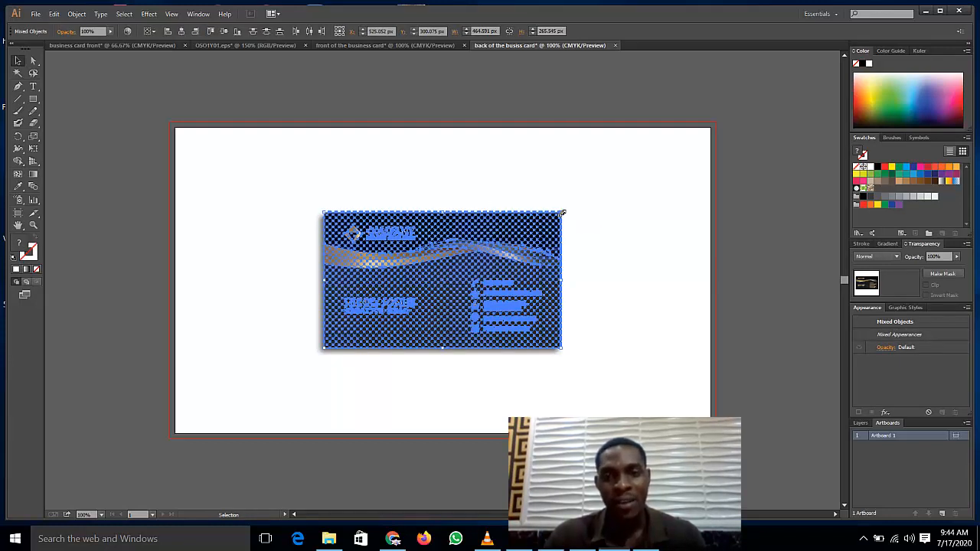
left_click_drag(562, 212, 721, 126)
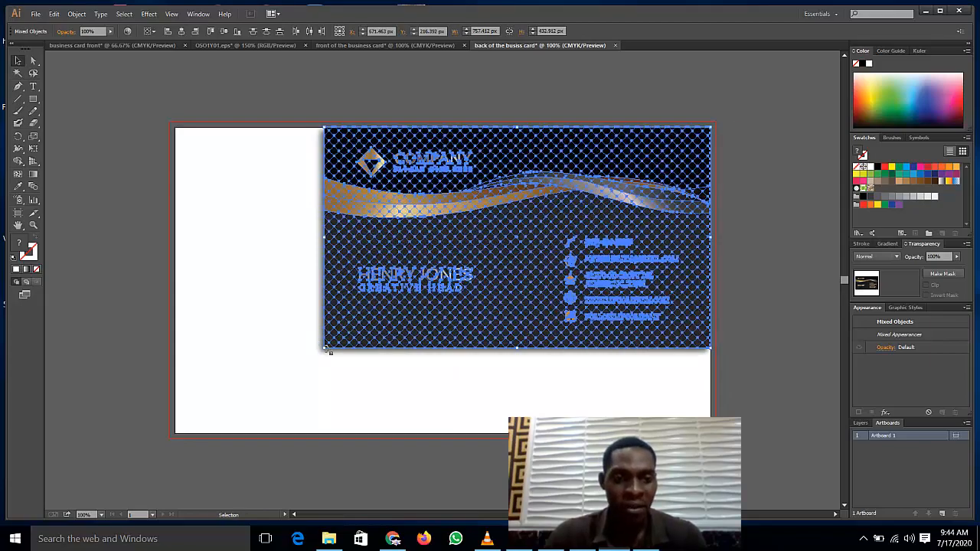
left_click_drag(324, 348, 111, 434)
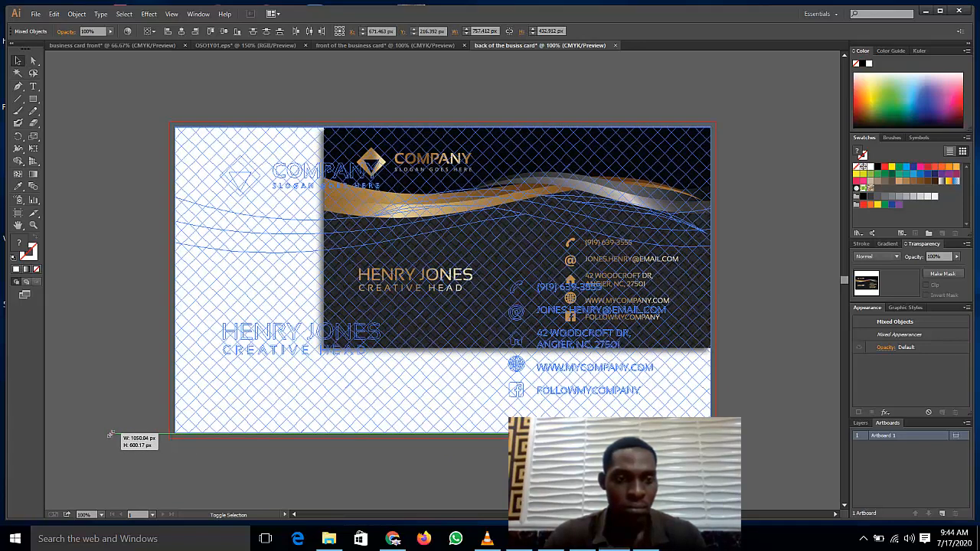
left_click_drag(112, 437, 113, 438)
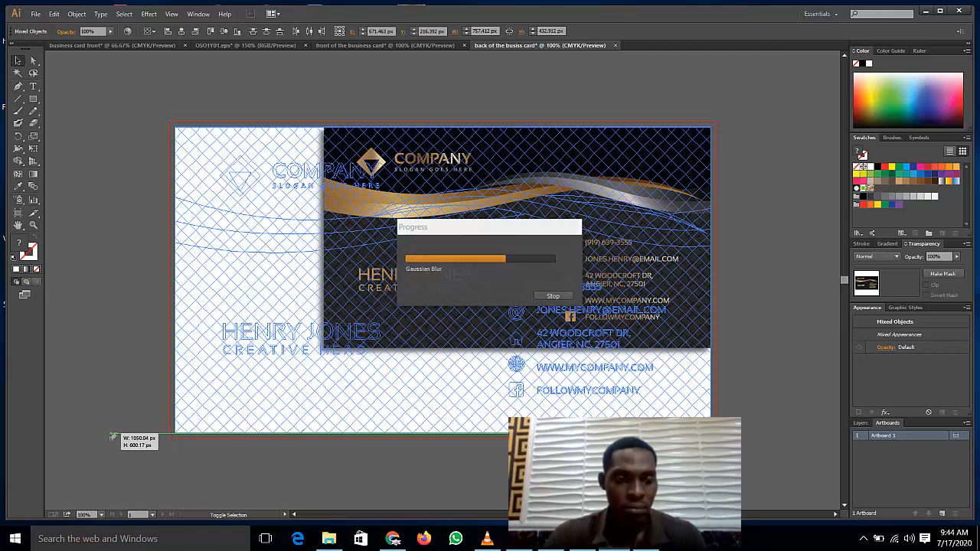
left_click(150, 356)
left_click(408, 338)
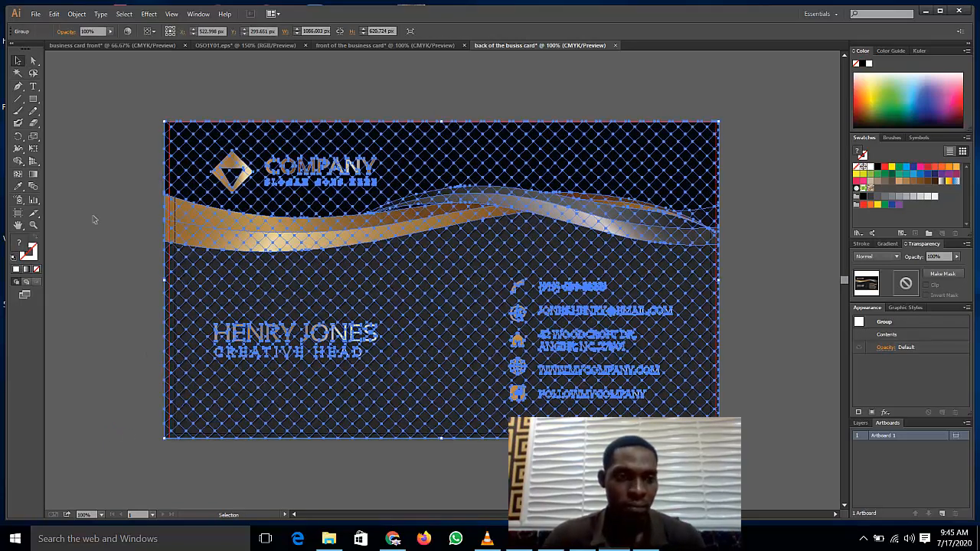
Step: Select all the card artwork, group it, then ungroup it
left_click(94, 220)
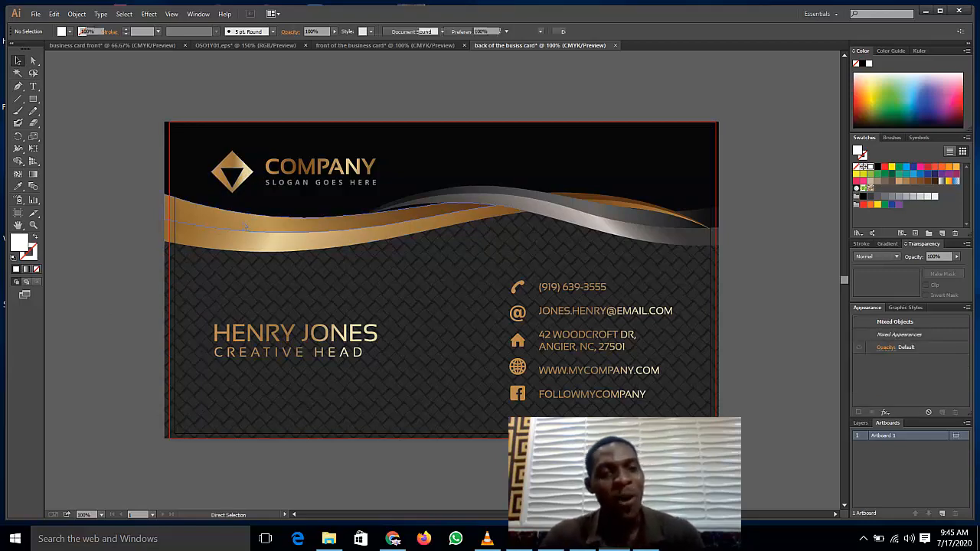
key("ctrl+a")
right_click(329, 237)
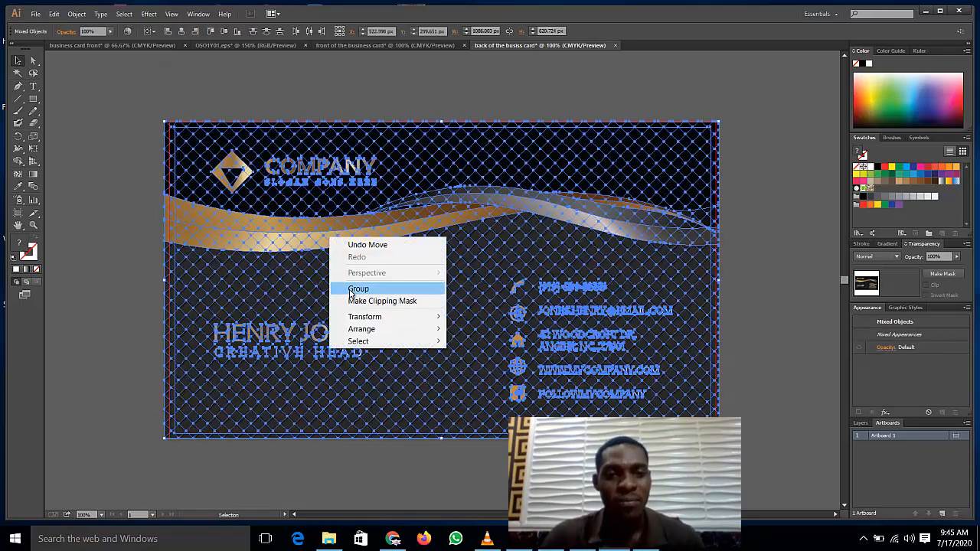
left_click(357, 289)
key("ctrl+shift+a")
left_click(312, 186)
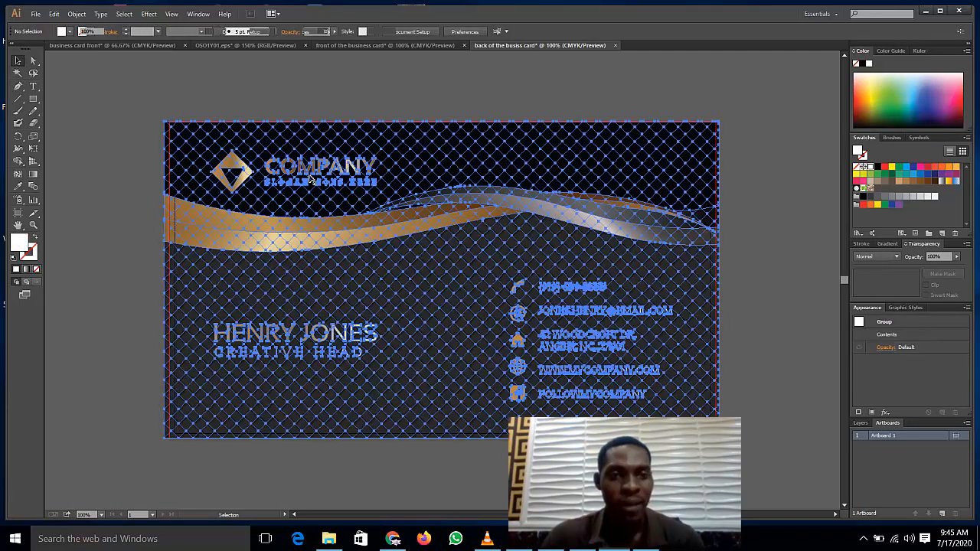
right_click(312, 177)
left_click(356, 240)
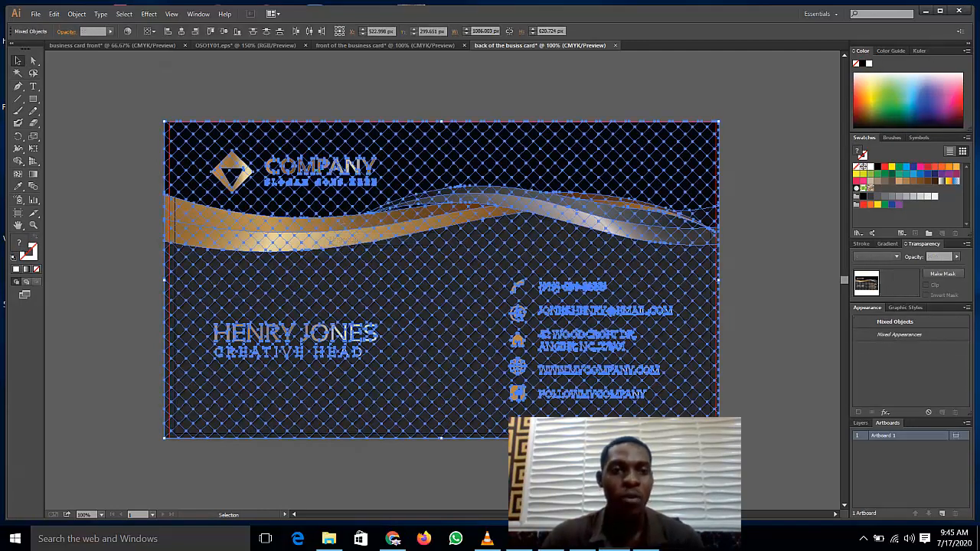
key("ctrl+shift+a")
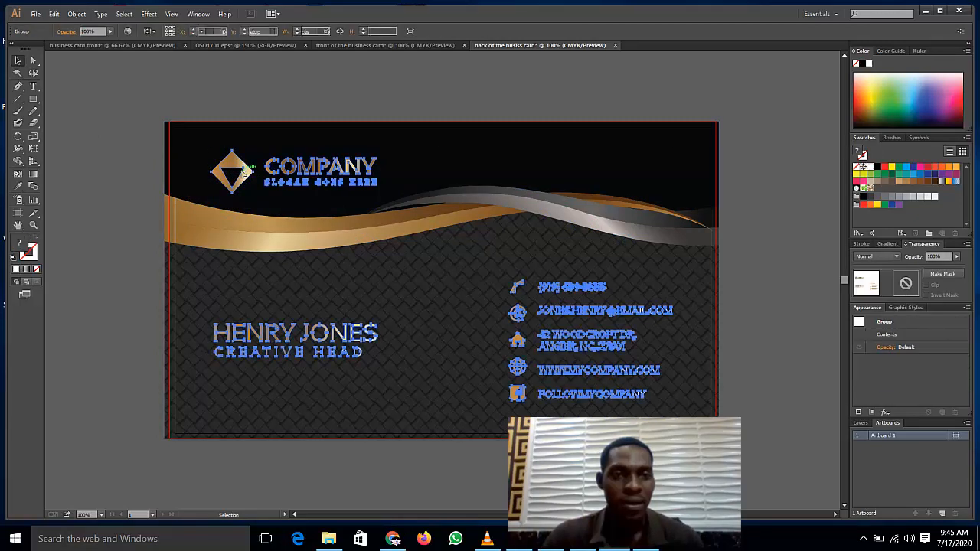
Step: Ungroup the logo group at the top of the card
left_click(251, 173)
right_click(247, 173)
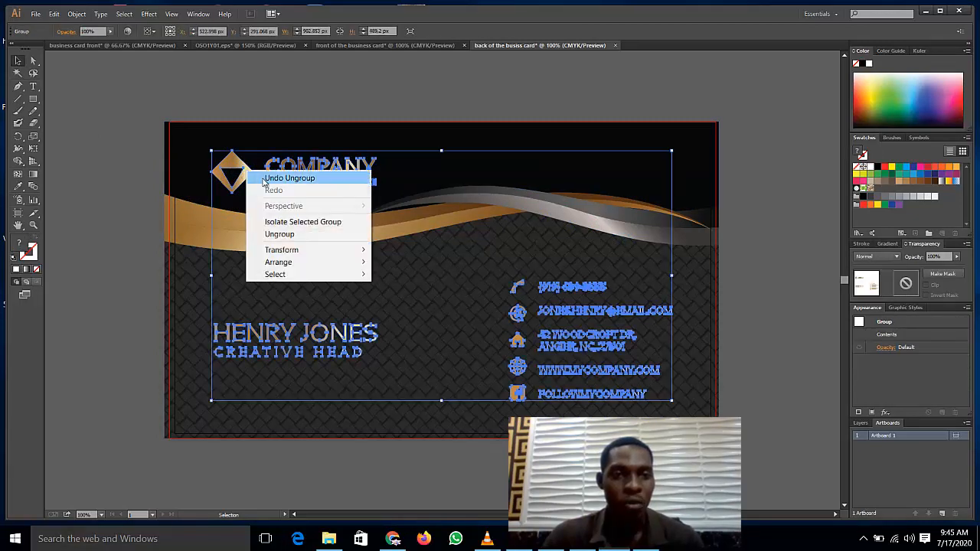
left_click(285, 235)
left_click(217, 150)
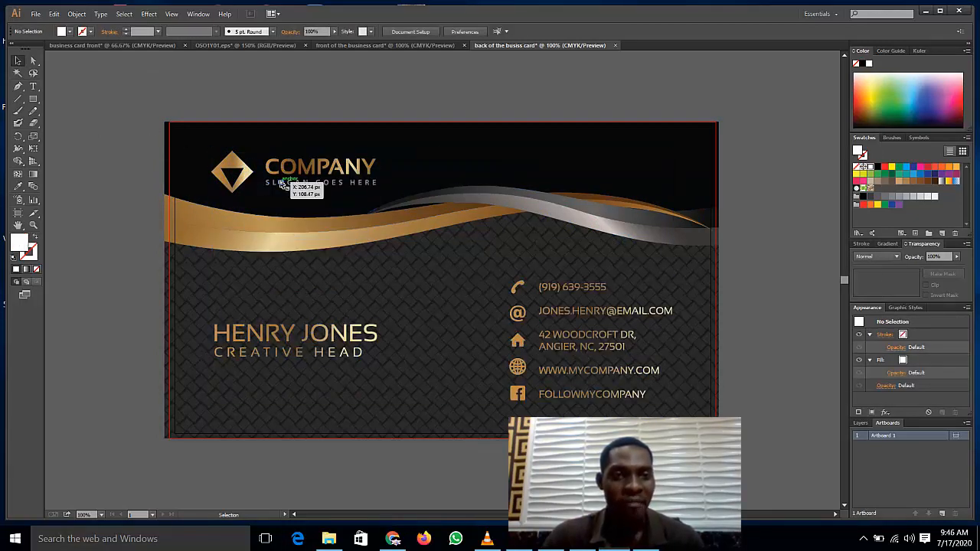
left_click(306, 182)
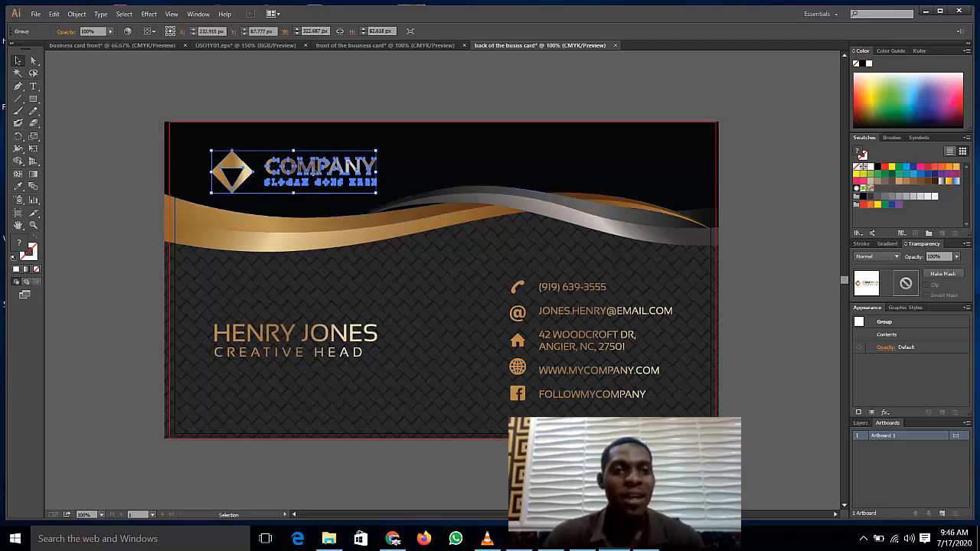
left_click(99, 175)
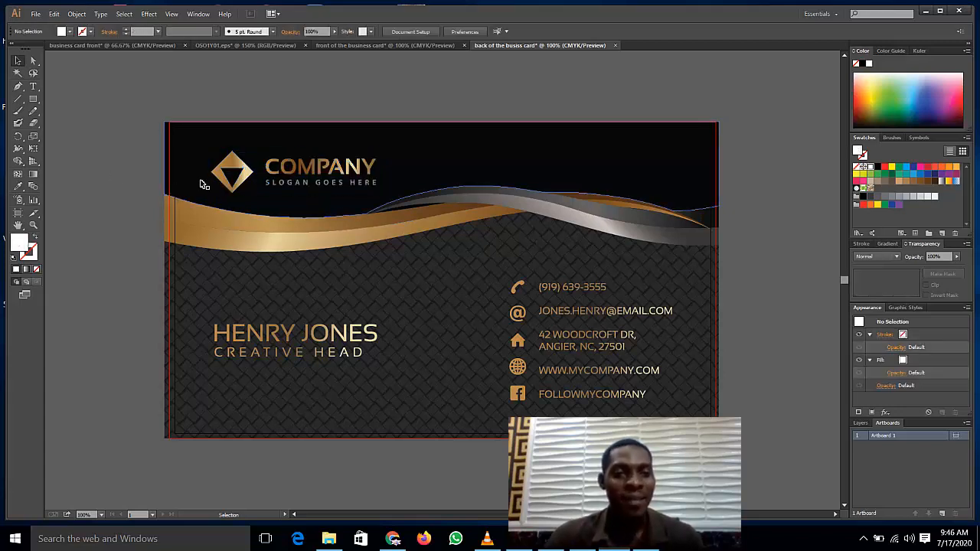
Step: Separate the gold diamond logo from the COMPANY text and delete the diamond
left_click(300, 172)
right_click(301, 170)
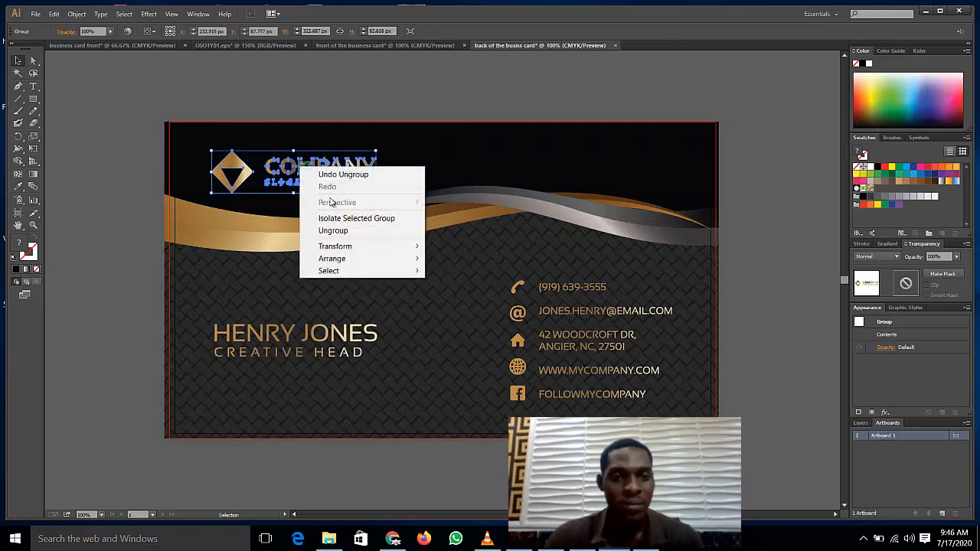
left_click(333, 231)
left_click(153, 162)
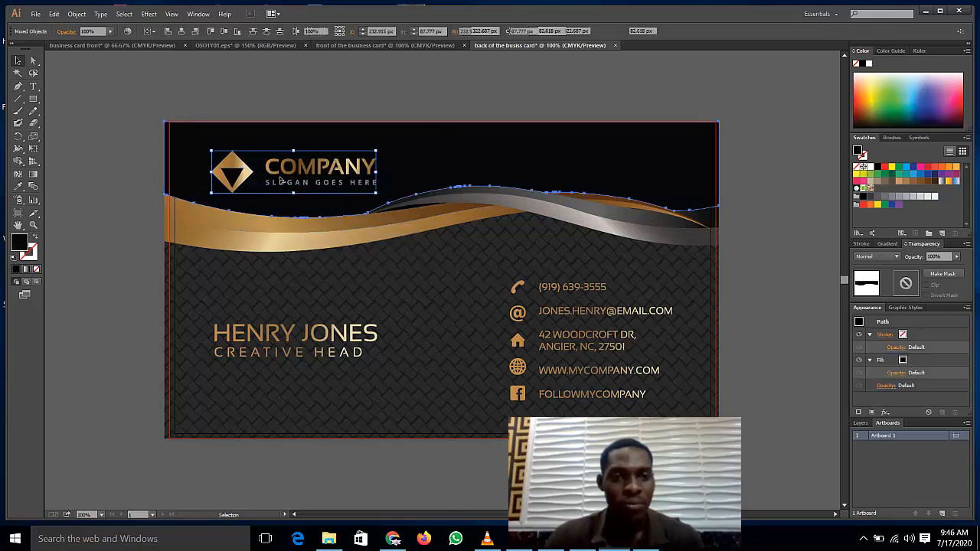
left_click(320, 188)
left_click(231, 179)
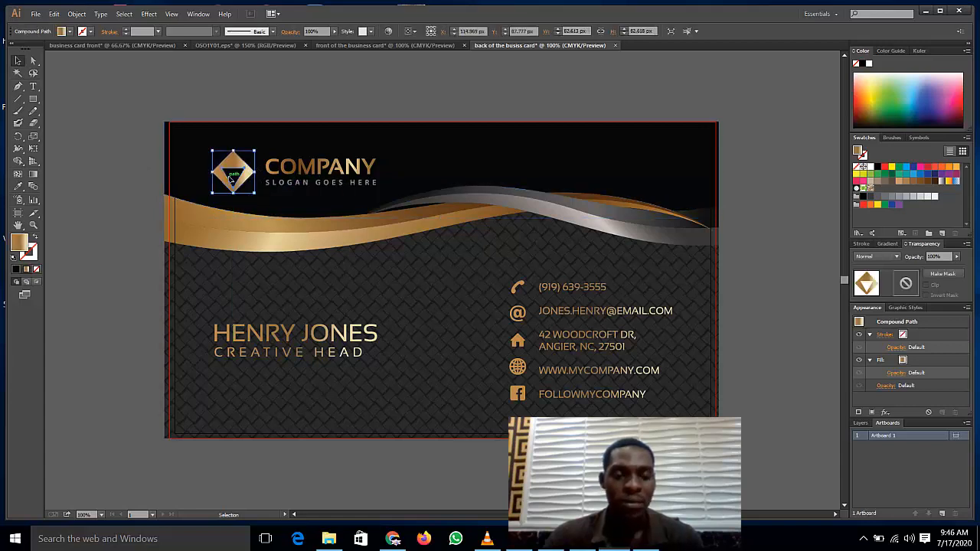
key("Delete")
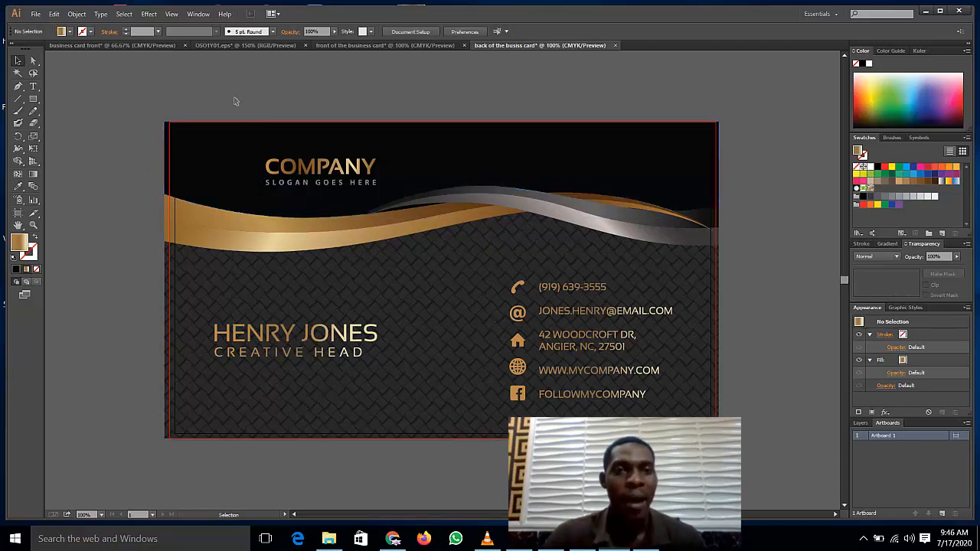
Step: Ungroup the front card artwork and take its V.S.L concepts star logo back to the back-card document
left_click(370, 44)
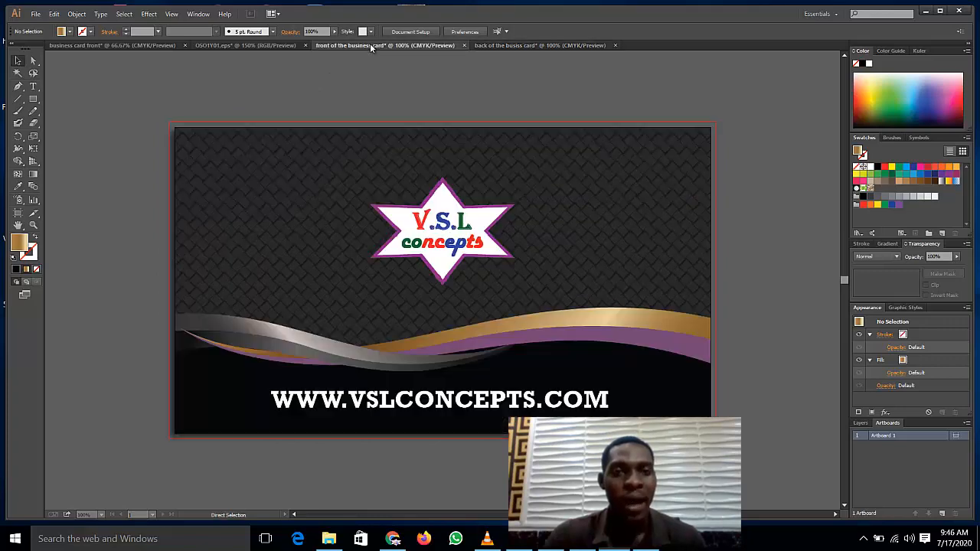
left_click(401, 260)
right_click(400, 258)
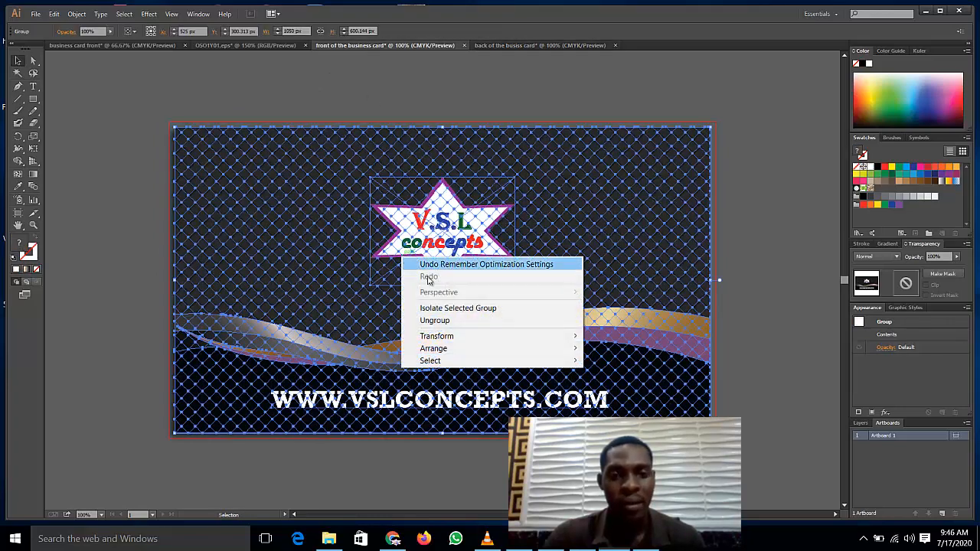
left_click(434, 320)
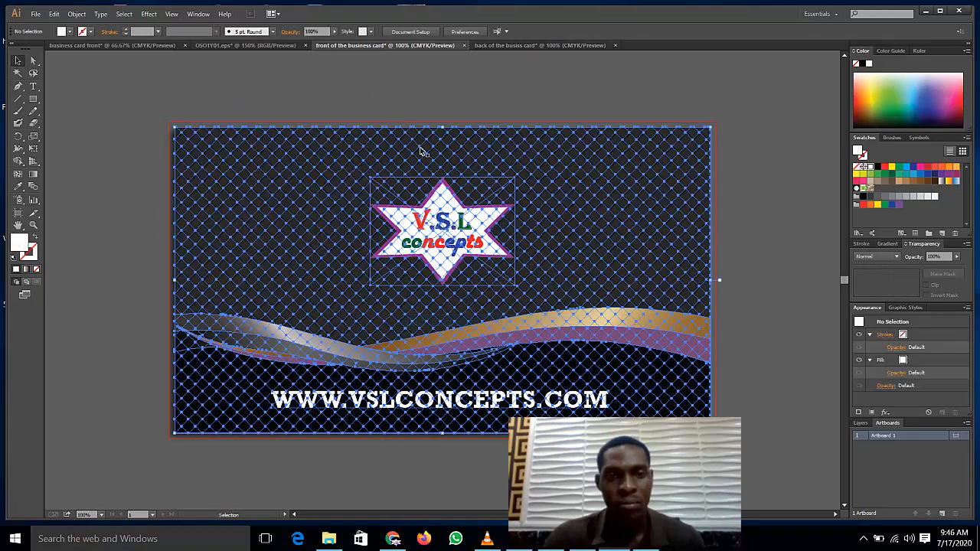
left_click(429, 203)
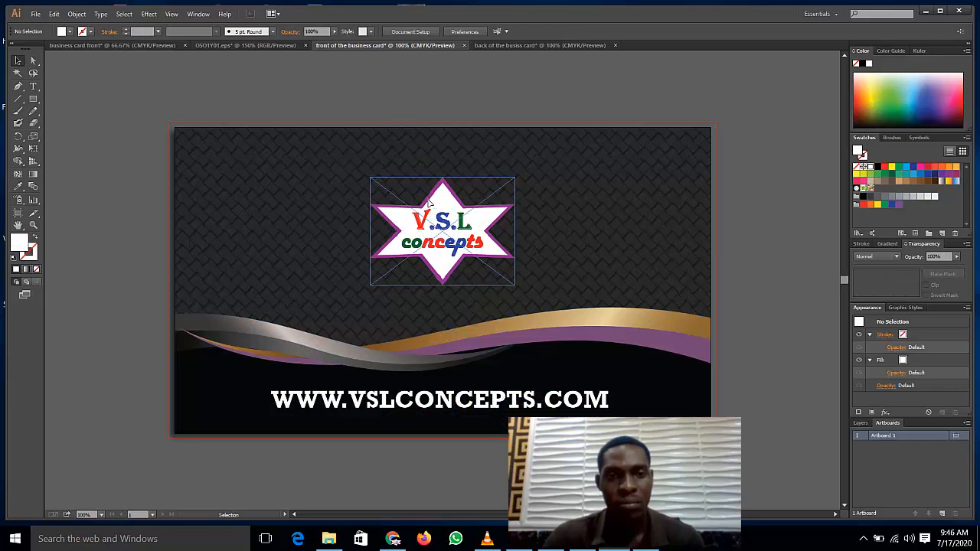
left_click(520, 47)
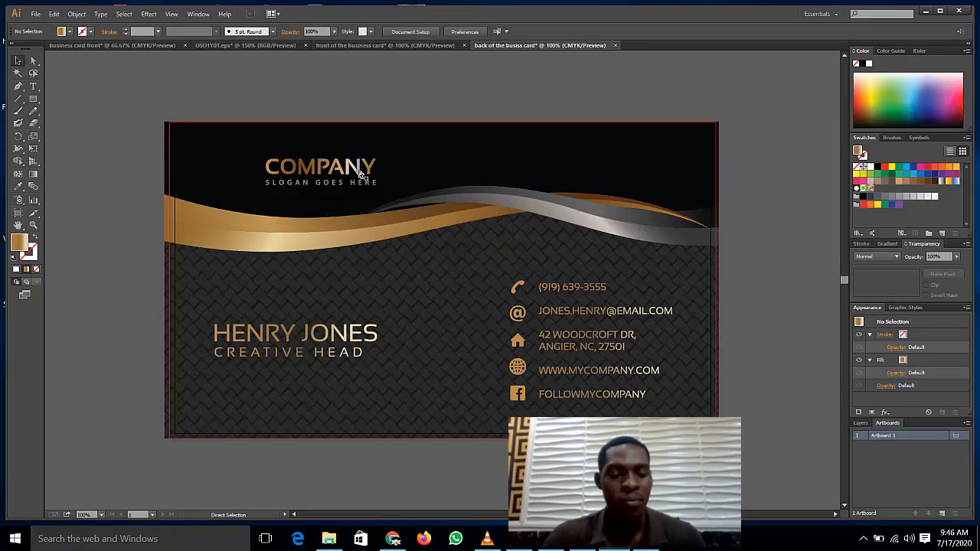
Step: Paste the V.S.L star logo, shrink it and place it at the card's top-left
left_click(361, 176)
left_click(541, 314)
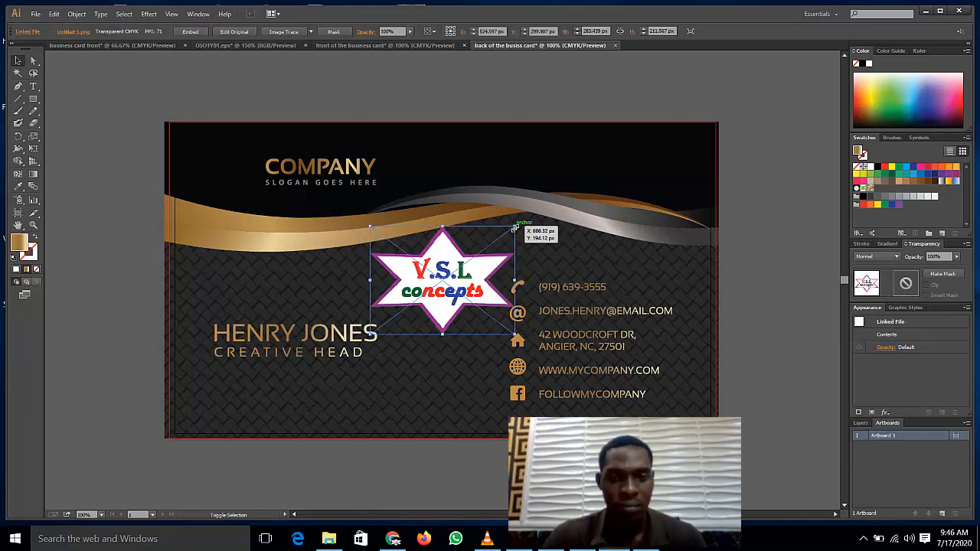
left_click_drag(514, 227, 433, 281)
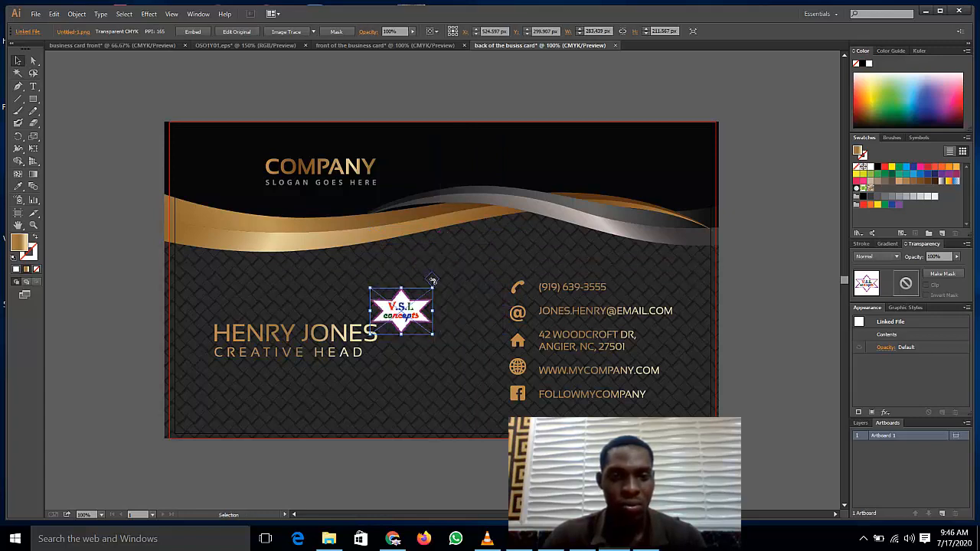
left_click_drag(407, 312, 231, 173)
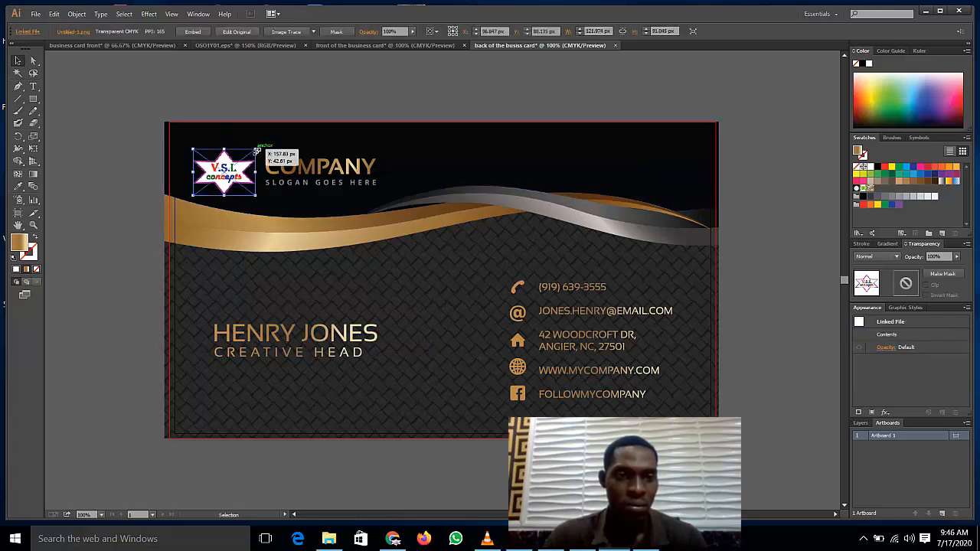
left_click_drag(256, 151, 262, 142)
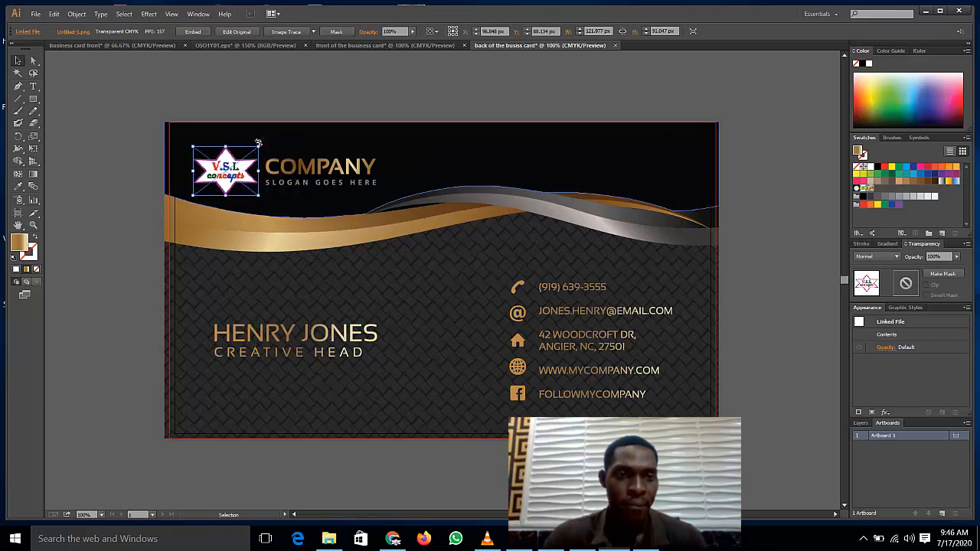
left_click(161, 178)
left_click(232, 176)
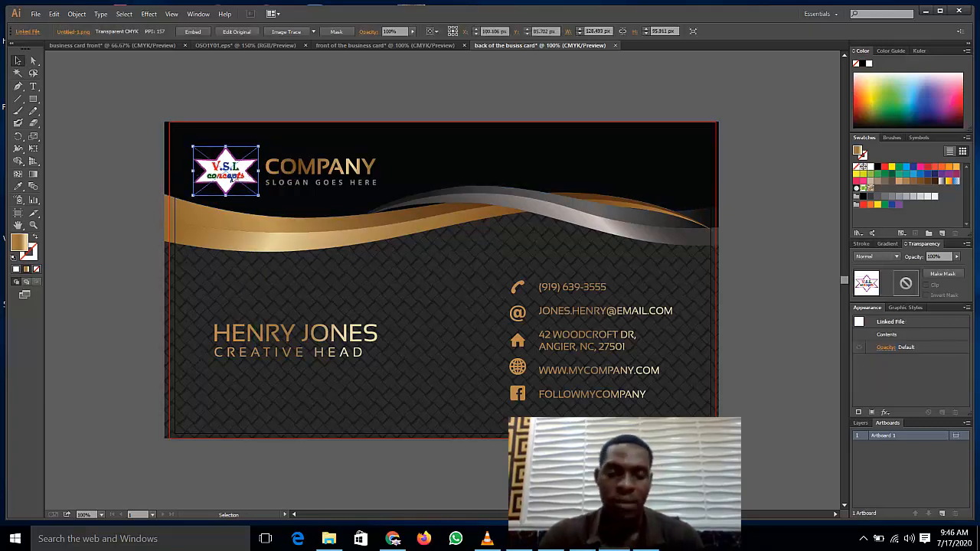
key("Up")
key("Up")
key("Up")
key("Up")
key("Up")
key("Up")
key("Up")
key("Down")
key("Down")
key("Down")
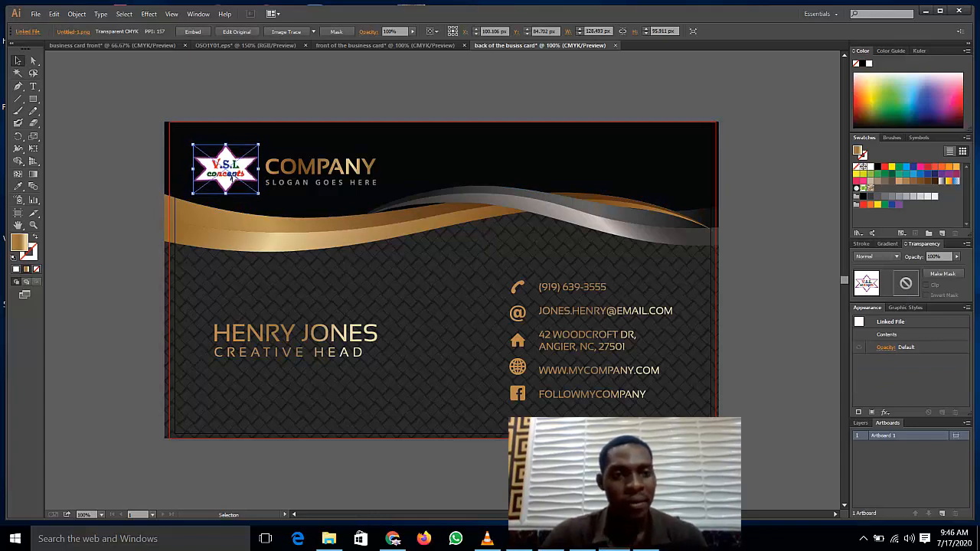
key("Right")
key("Right")
key("Right")
key("Right")
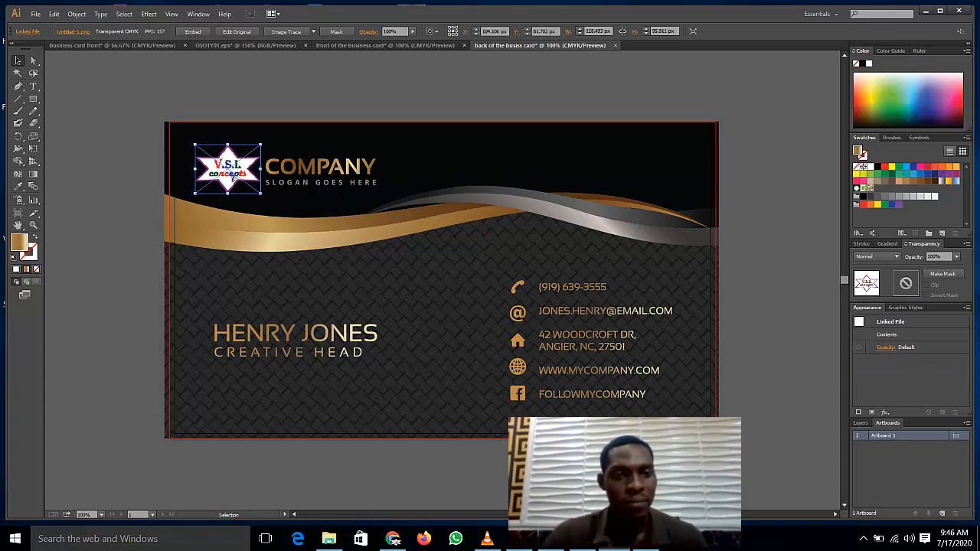
Step: Delete the COMPANY and slogan text and shift the logo slightly right
left_click(157, 205)
left_click(299, 176)
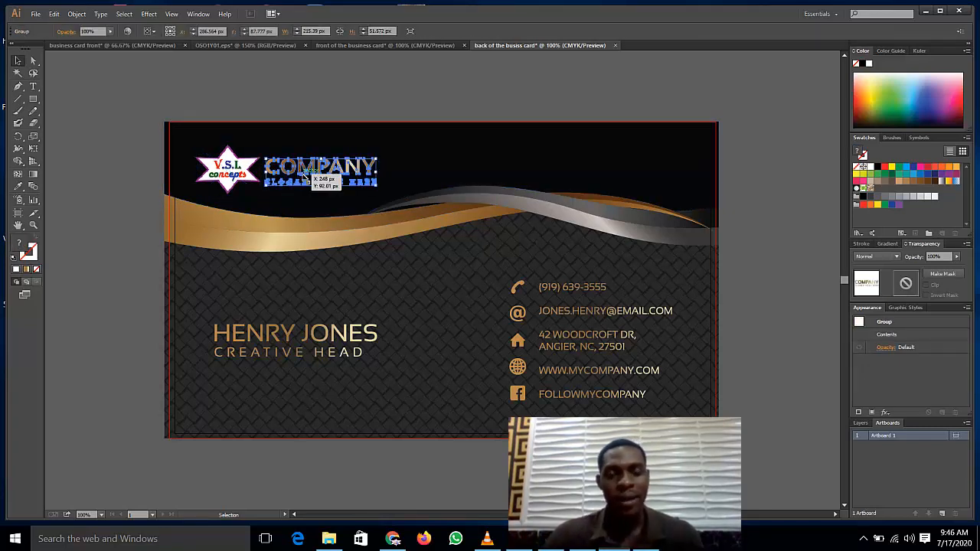
key("Delete")
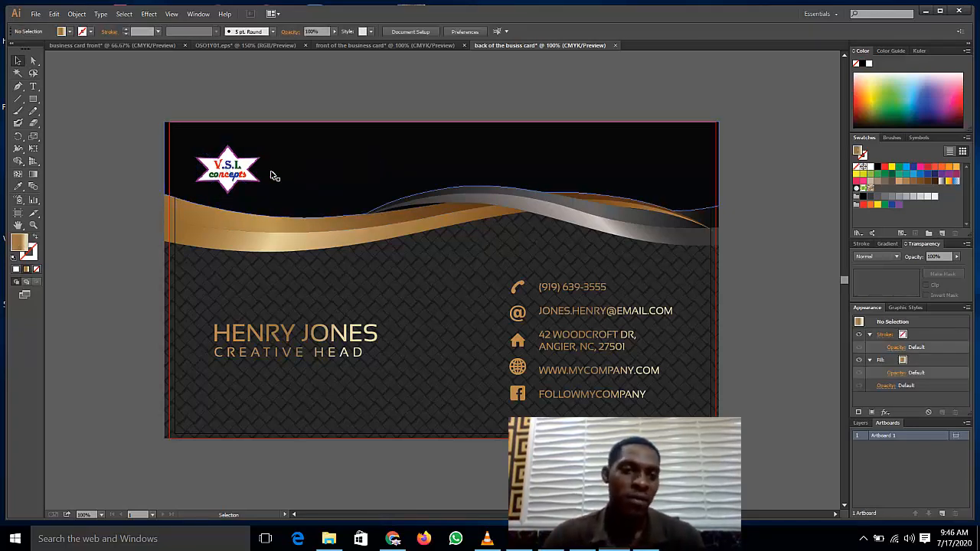
left_click(245, 175)
left_click_drag(245, 174, 253, 175)
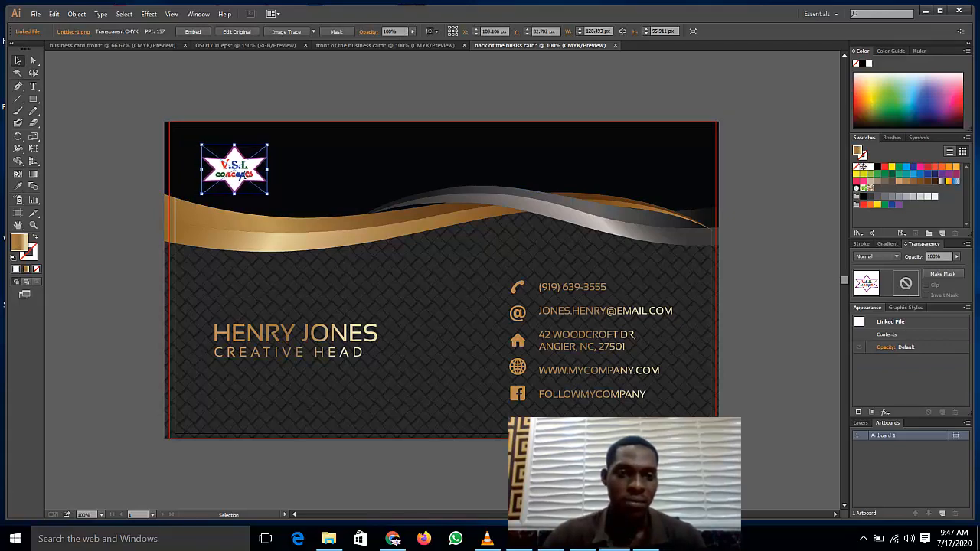
Step: Delete the template's HENRY JONES name and CREATIVE HEAD title text
left_click(149, 149)
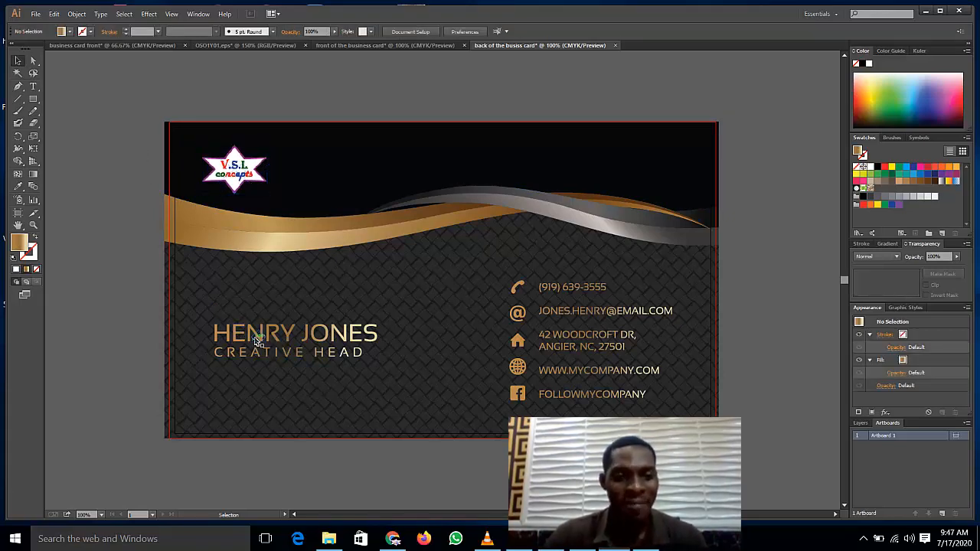
double_click(261, 341)
left_click(263, 340)
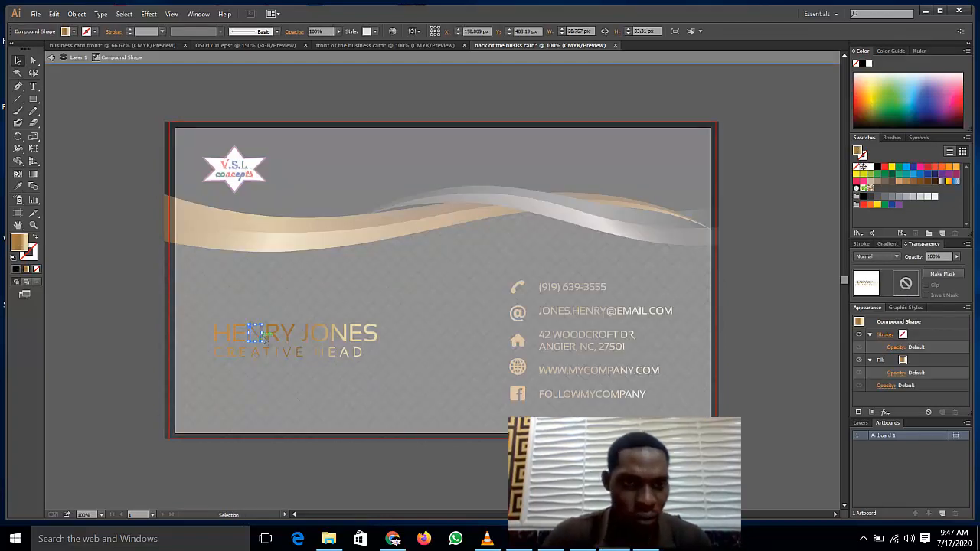
left_click(88, 272)
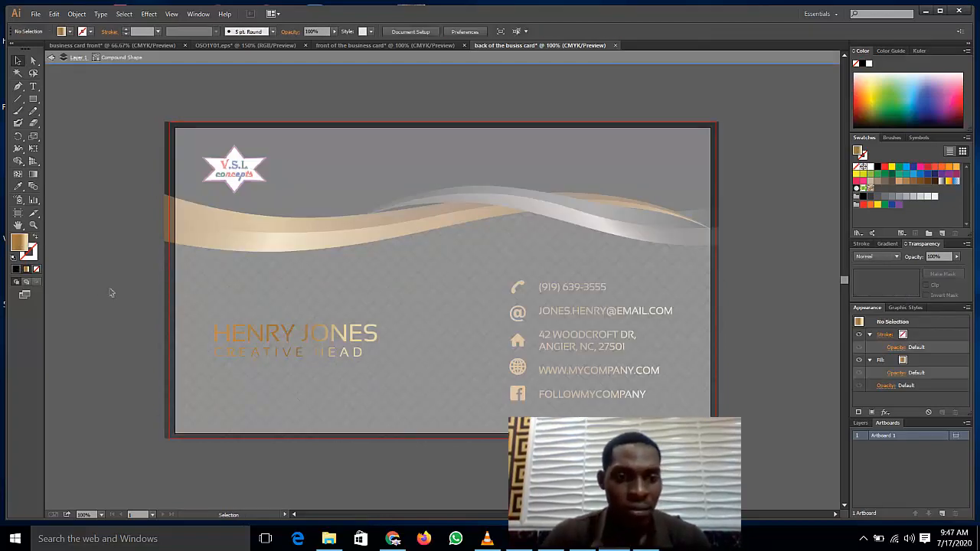
double_click(110, 176)
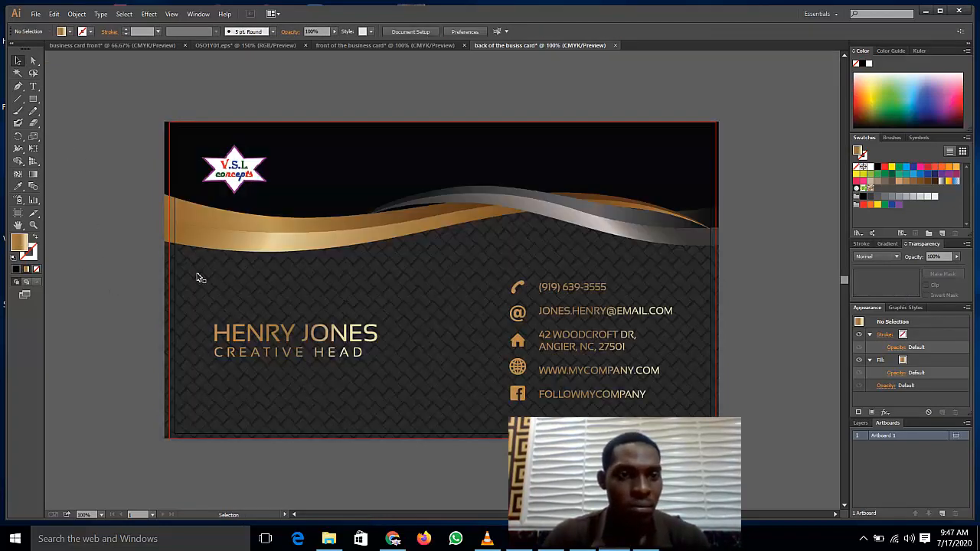
left_click(270, 340)
key("Delete")
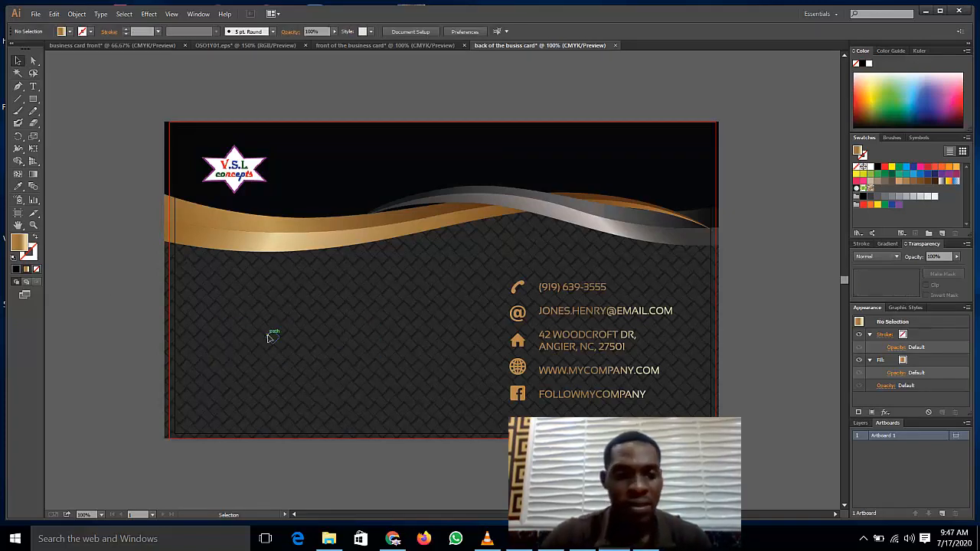
Step: Type the cardholder's name and make it white at 36 pt
left_click(33, 86)
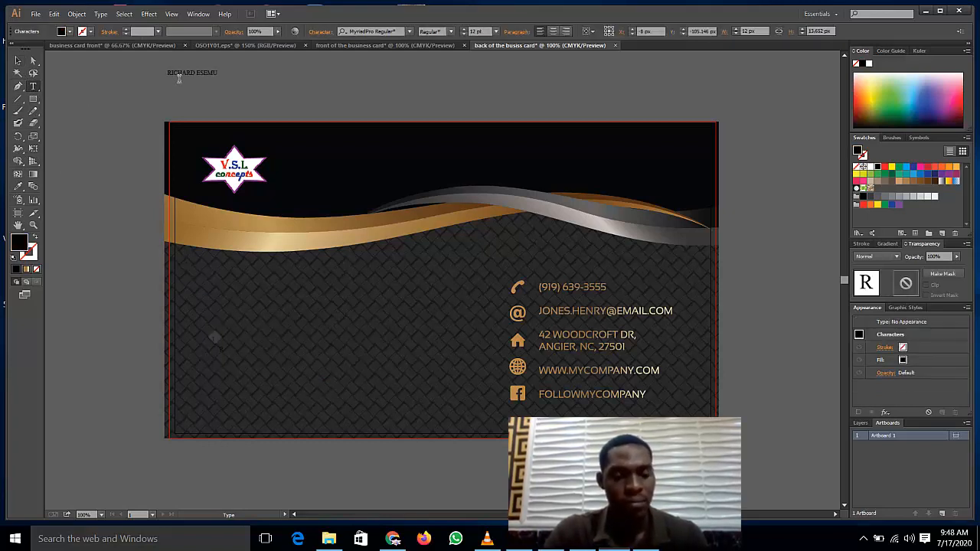
type("RU")
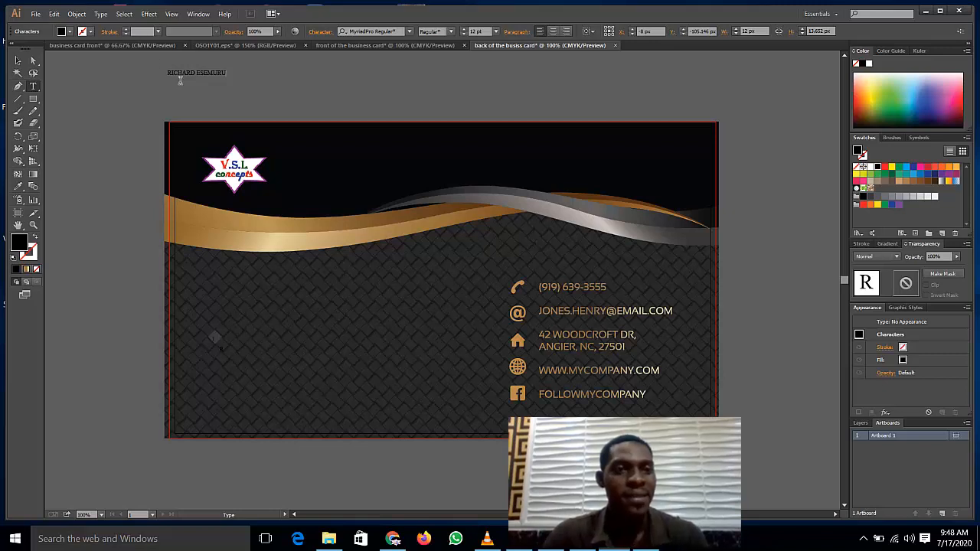
key("ctrl+a")
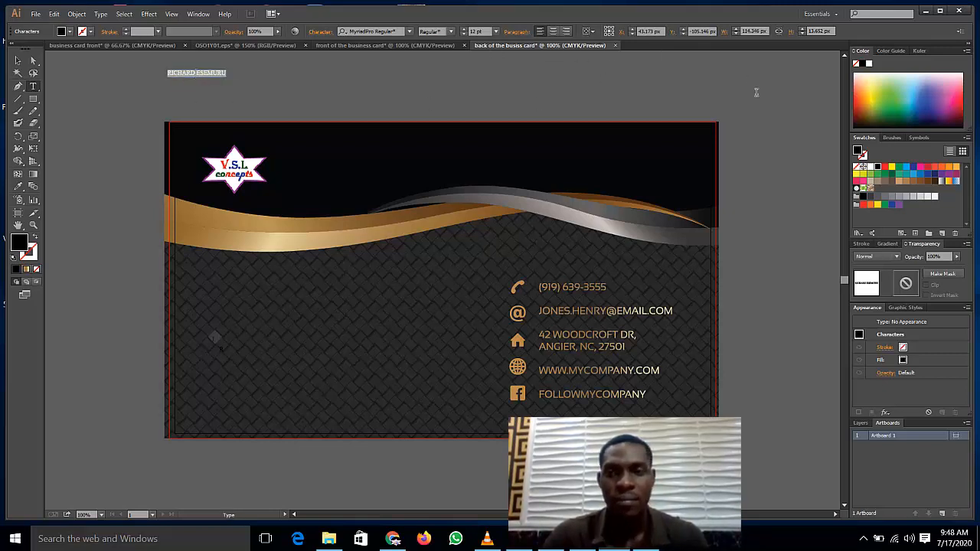
left_click(871, 173)
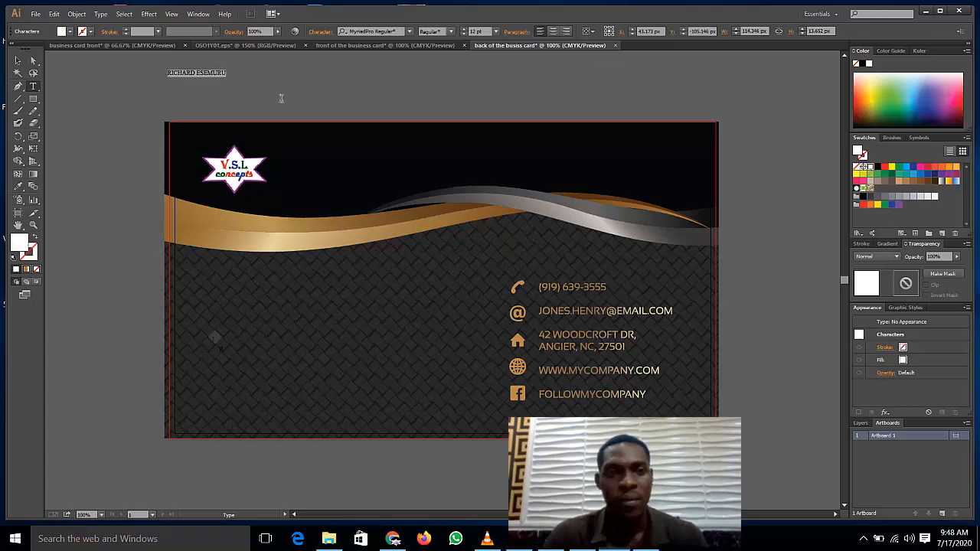
left_click(192, 83)
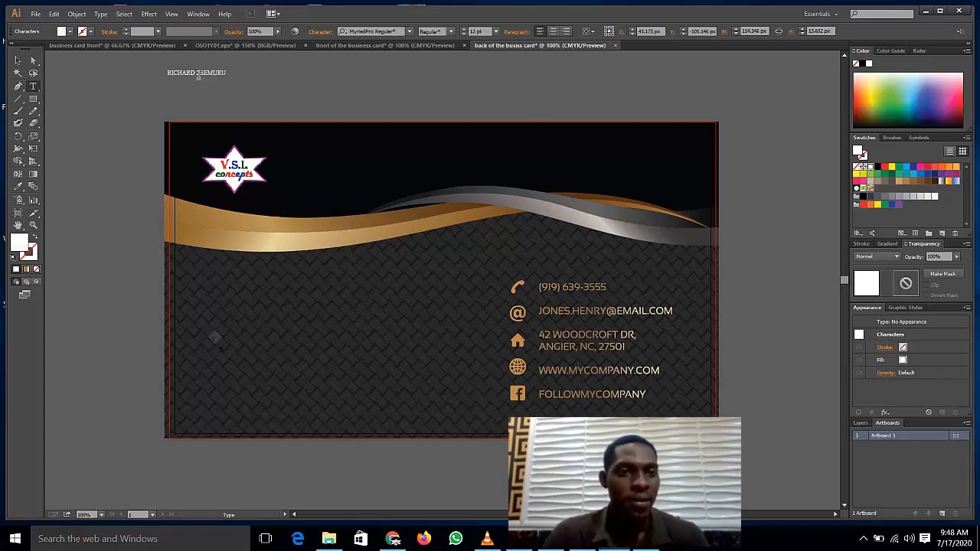
key("ctrl+a")
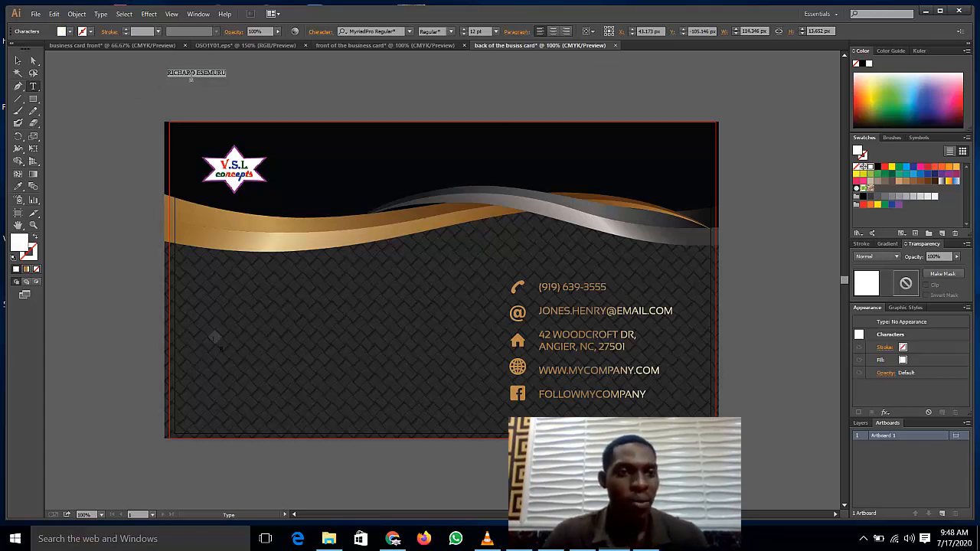
left_click(498, 32)
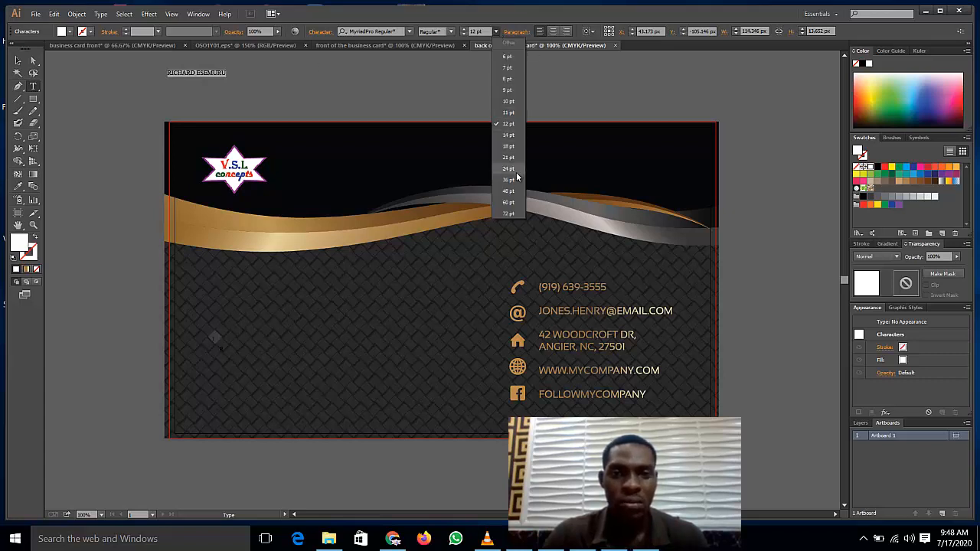
left_click(511, 179)
left_click(454, 66)
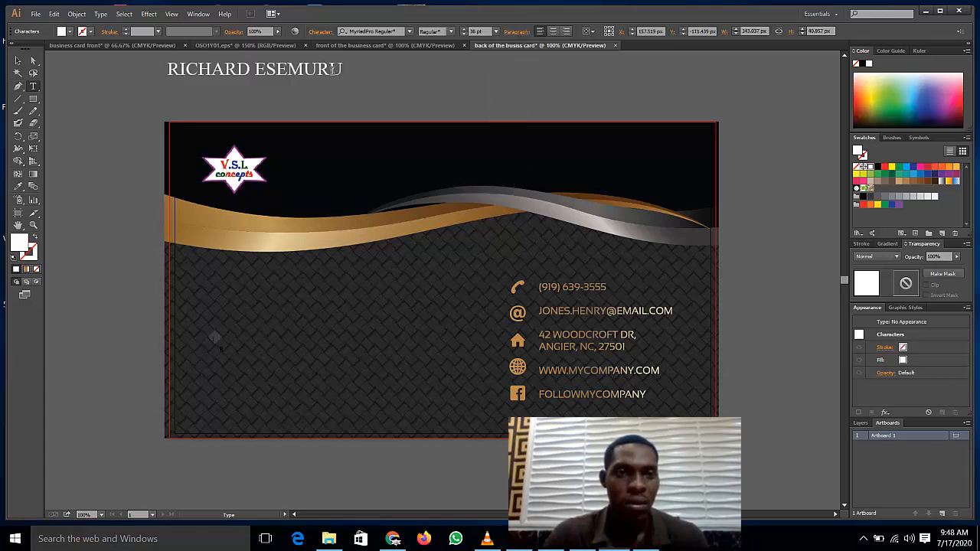
Step: Move the name onto the card's lower left, below the gold wave
key("ctrl+a")
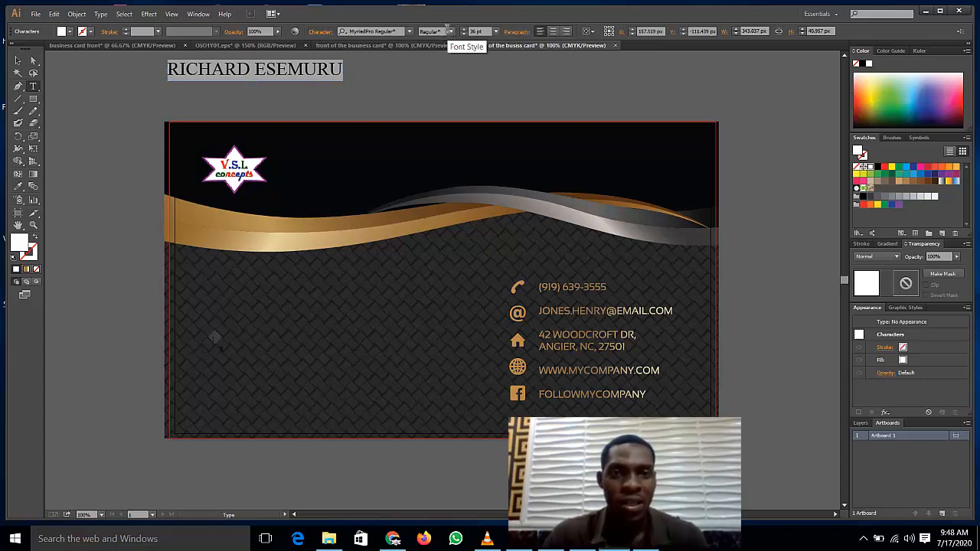
left_click(220, 61)
left_click(18, 61)
left_click_drag(226, 72, 255, 343)
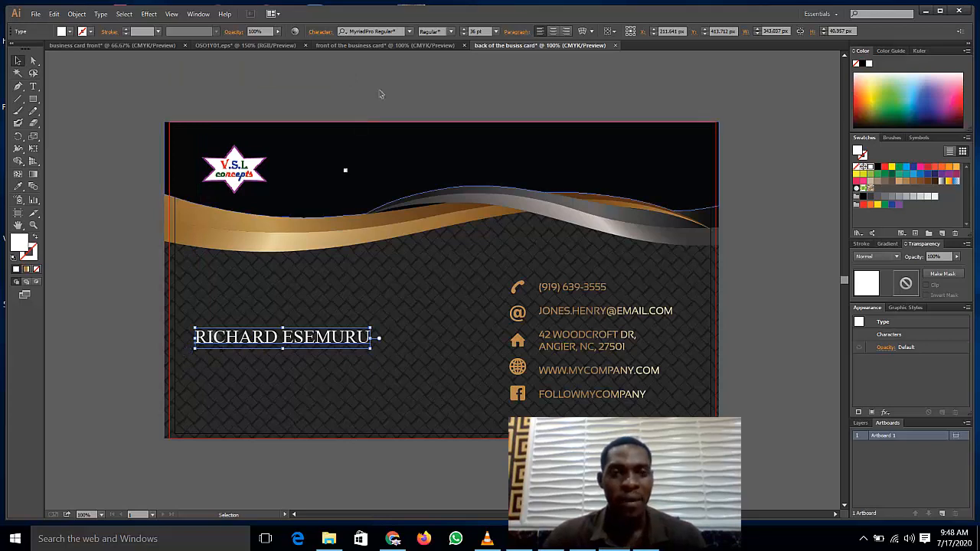
Step: Enlarge the name to 48 pt, leave it without a stroke, and nudge it slightly lower
left_click(496, 32)
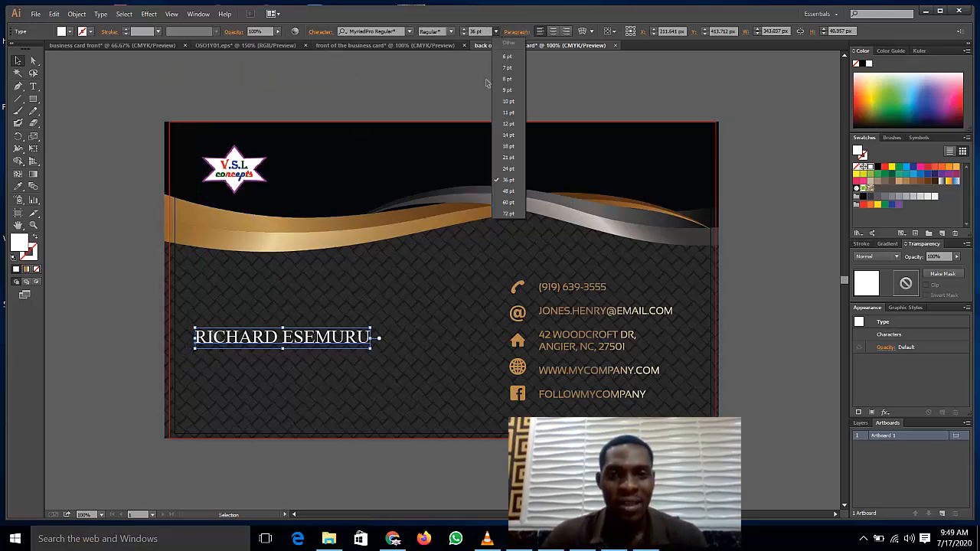
left_click(499, 191)
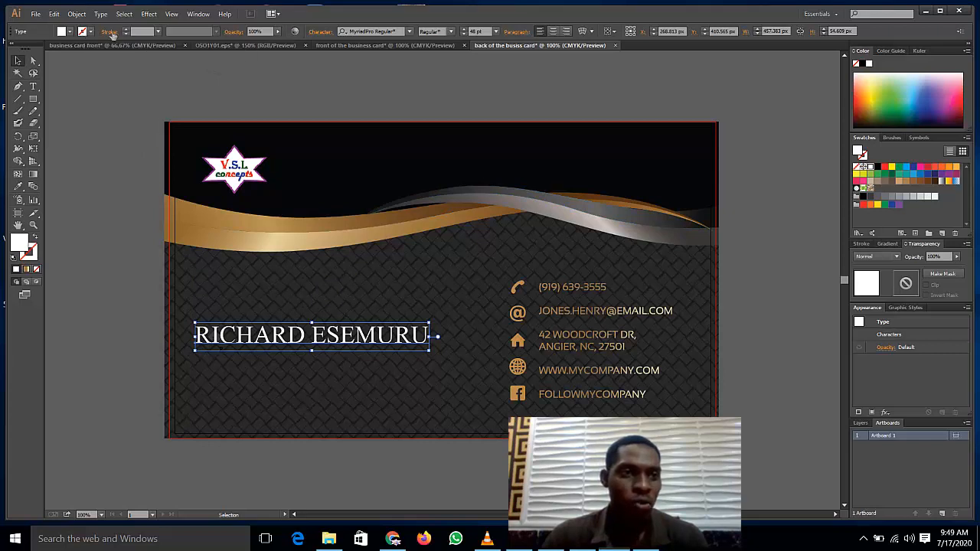
left_click(127, 29)
left_click(127, 29)
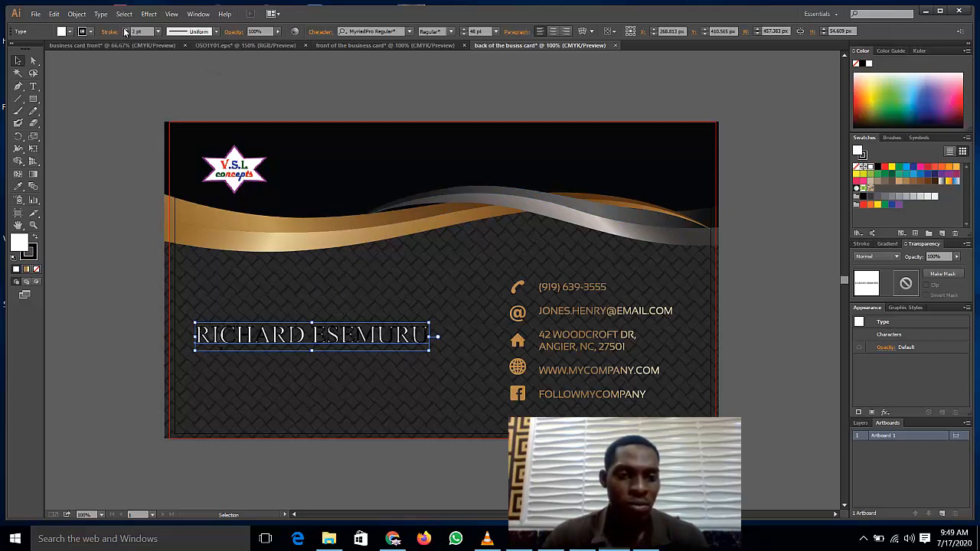
left_click(84, 32)
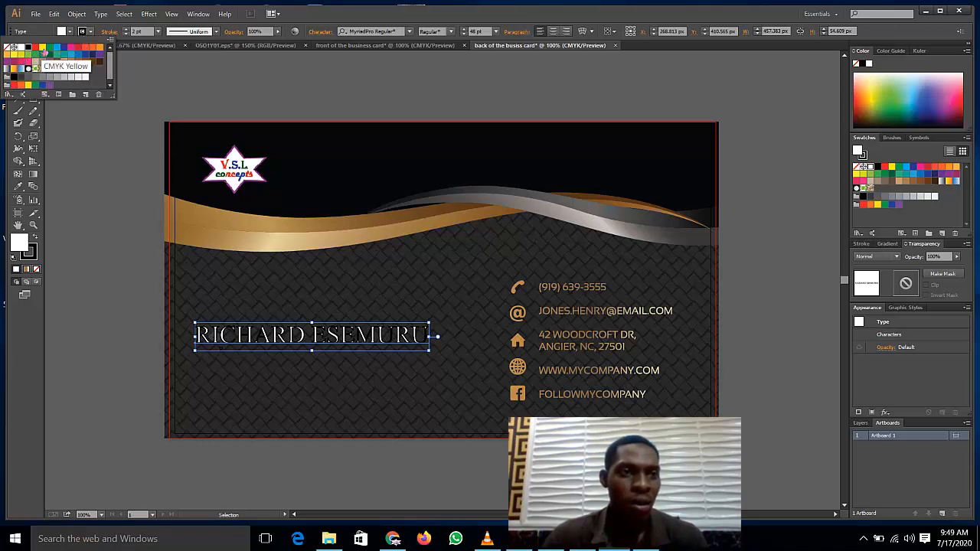
left_click(43, 49)
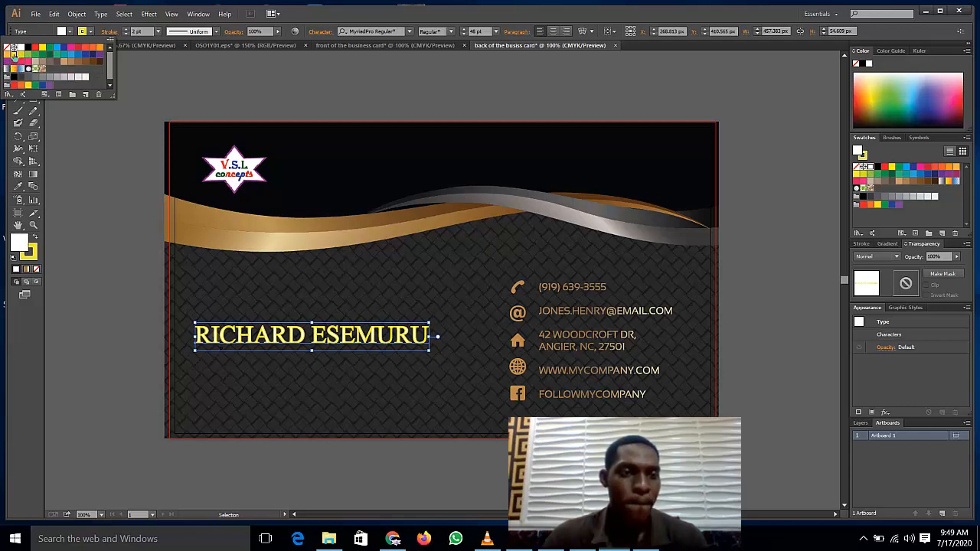
left_click(20, 47)
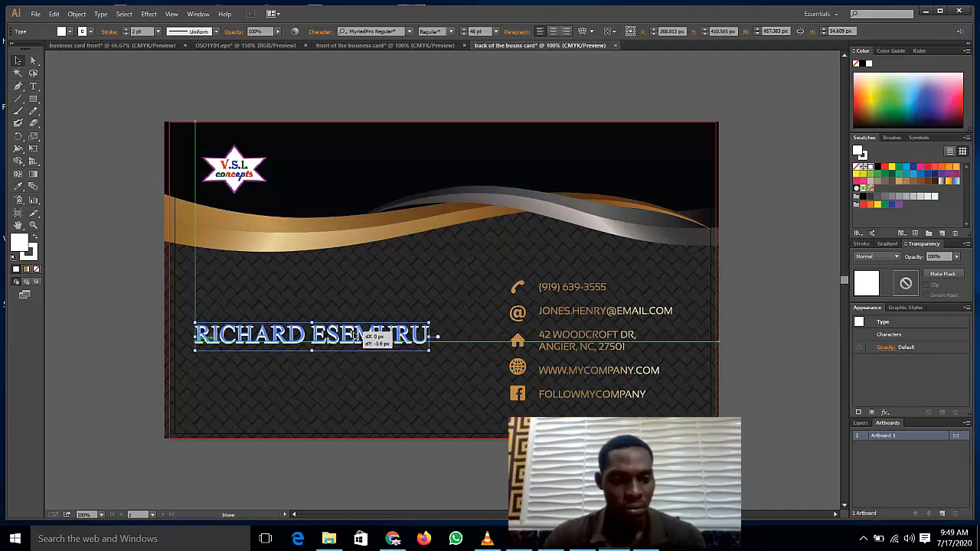
left_click_drag(356, 337, 356, 344)
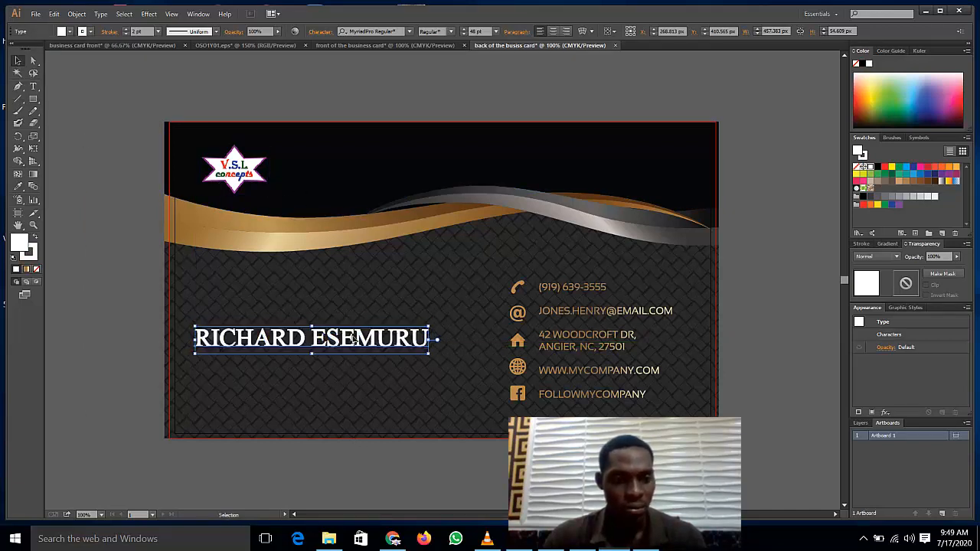
left_click(151, 276)
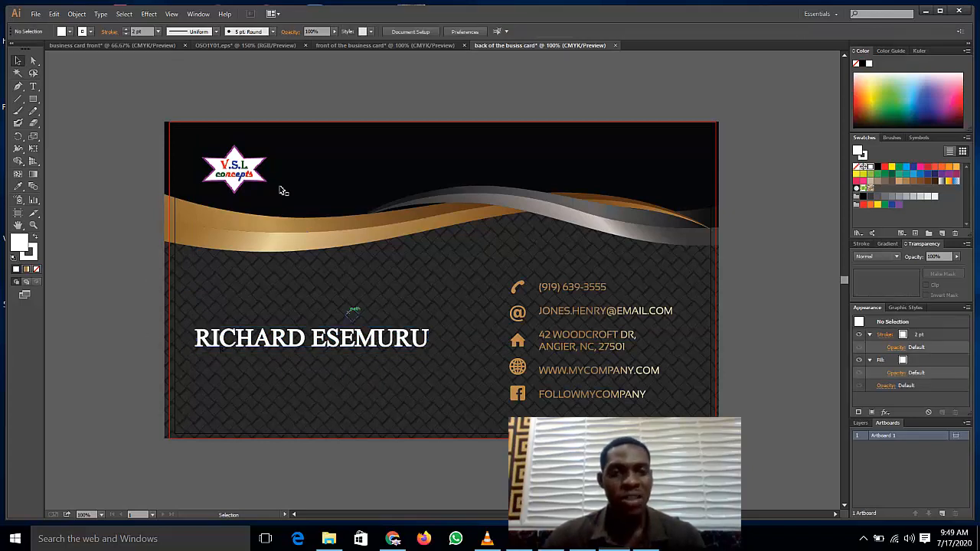
Step: Add a 'DIGITAL MARKETER' text line above the card and set it to 24 pt
left_click(33, 86)
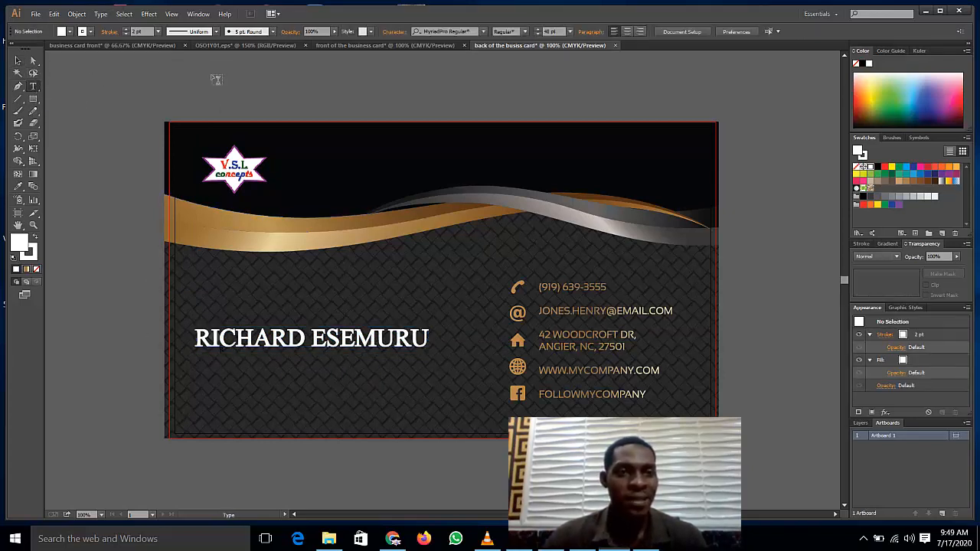
left_click(216, 79)
type("DIGITAL MAR")
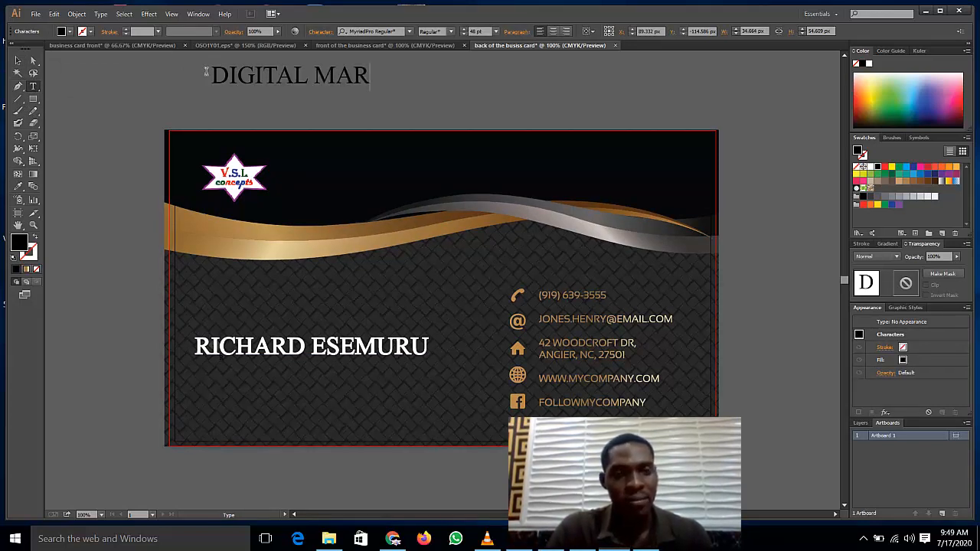
type("KETER")
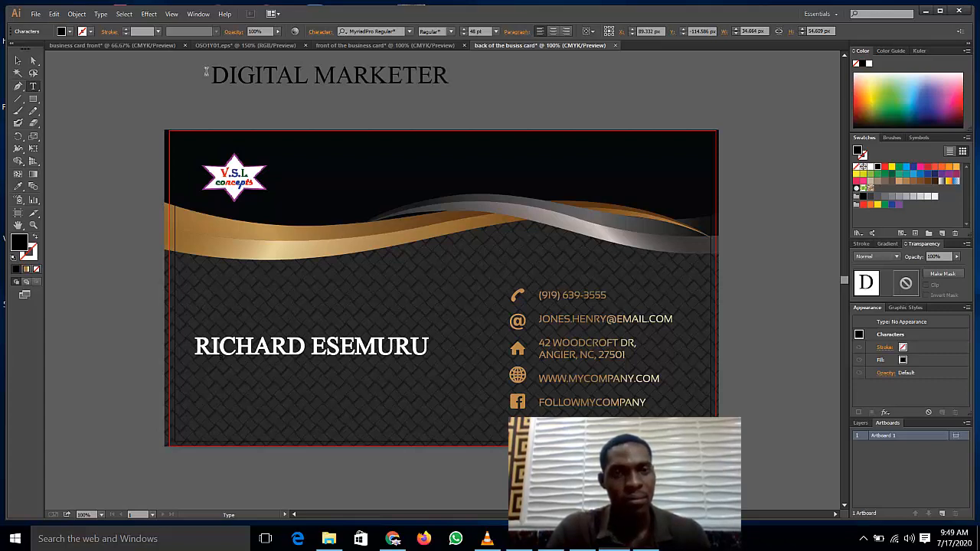
triple_click(276, 81)
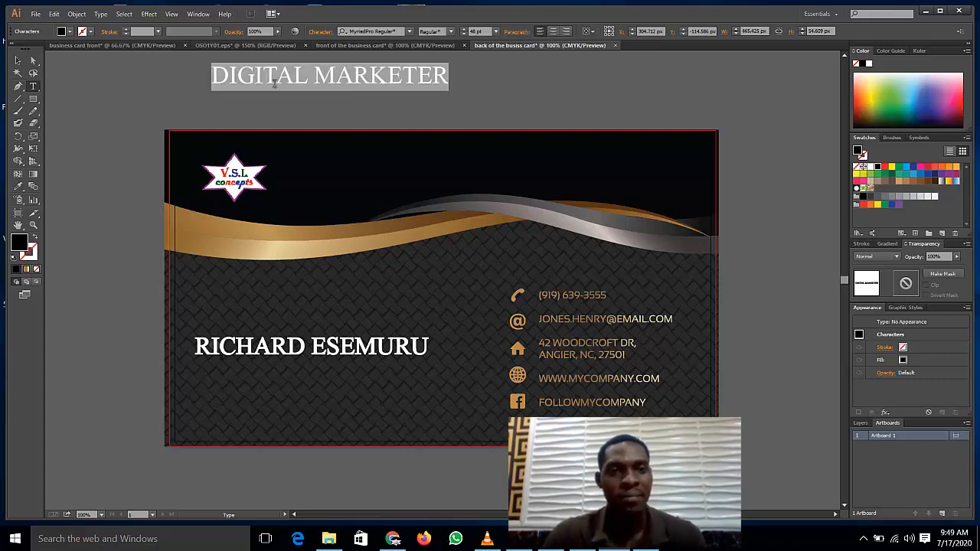
key("Escape")
triple_click(274, 86)
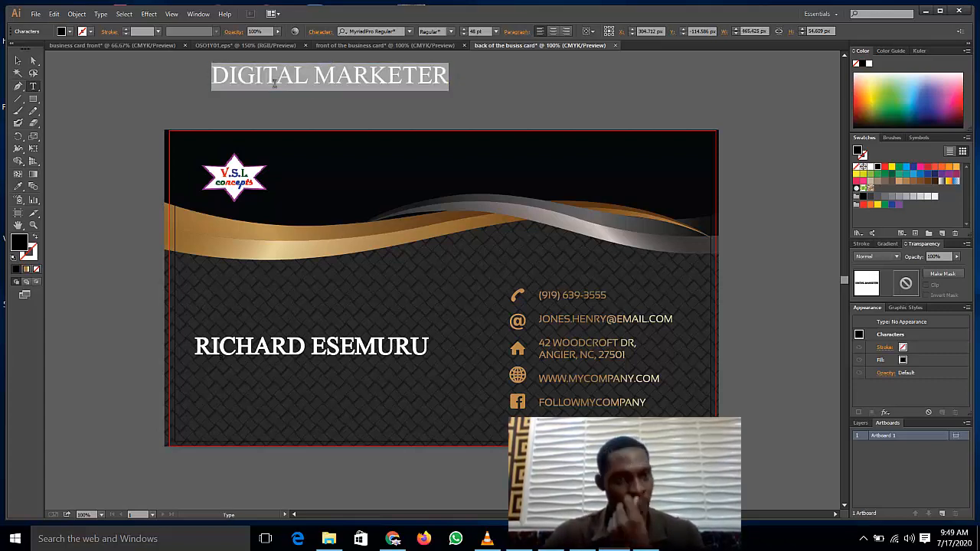
left_click(277, 81)
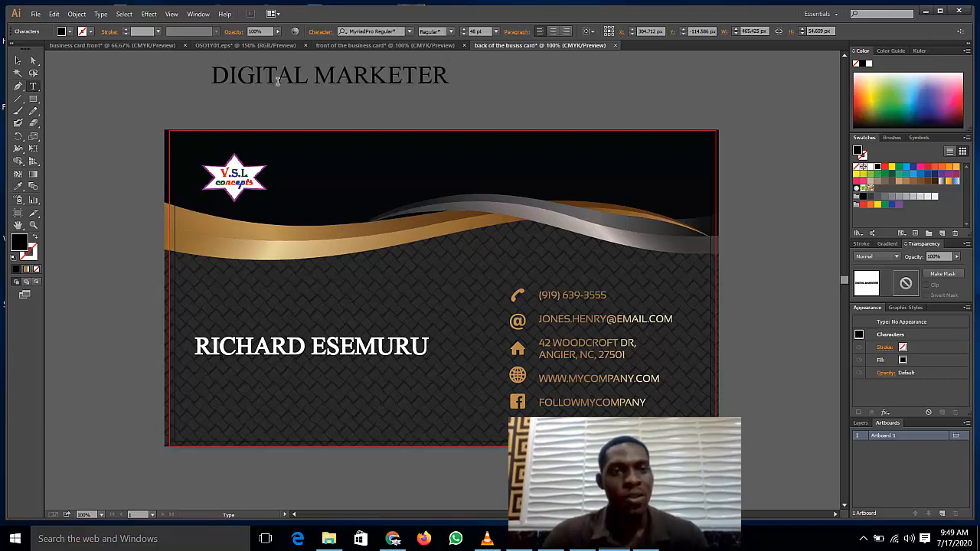
triple_click(278, 81)
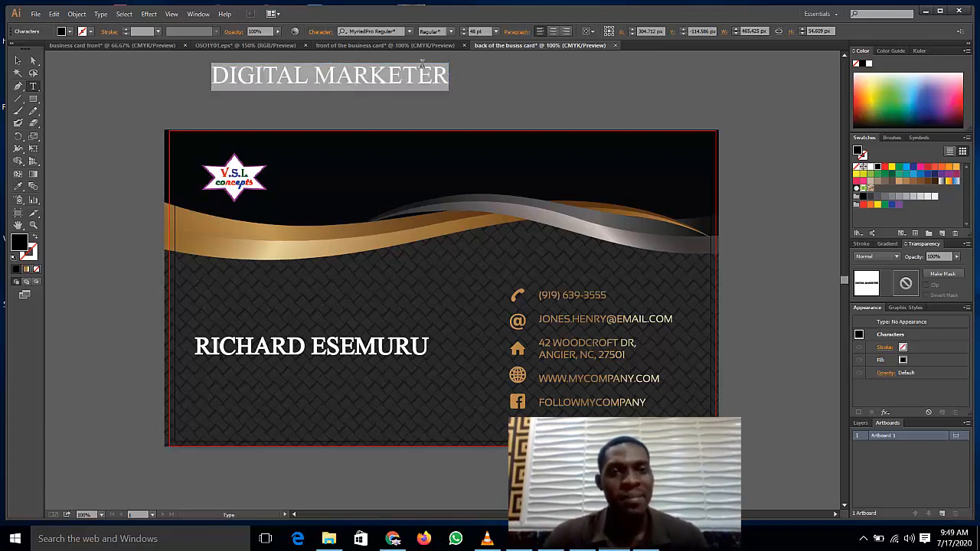
left_click(496, 31)
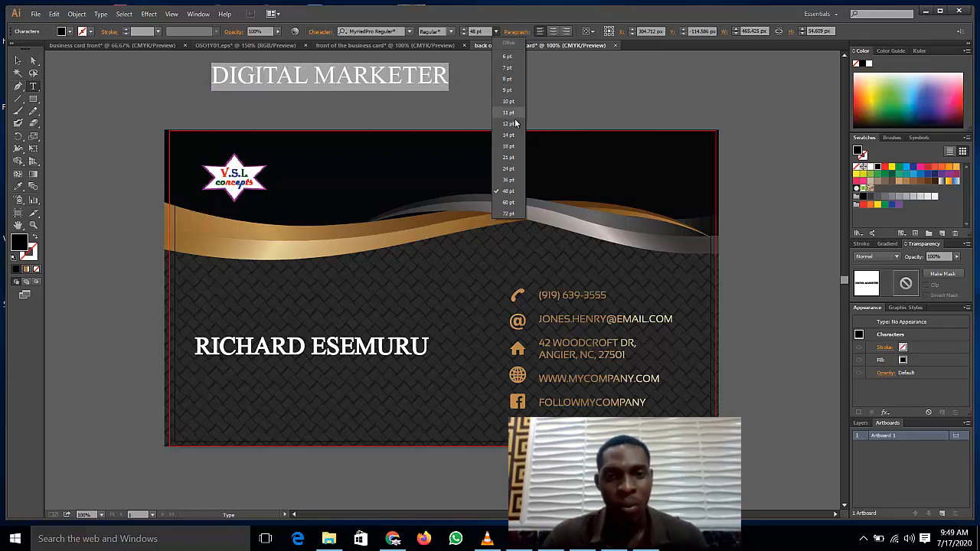
left_click(510, 179)
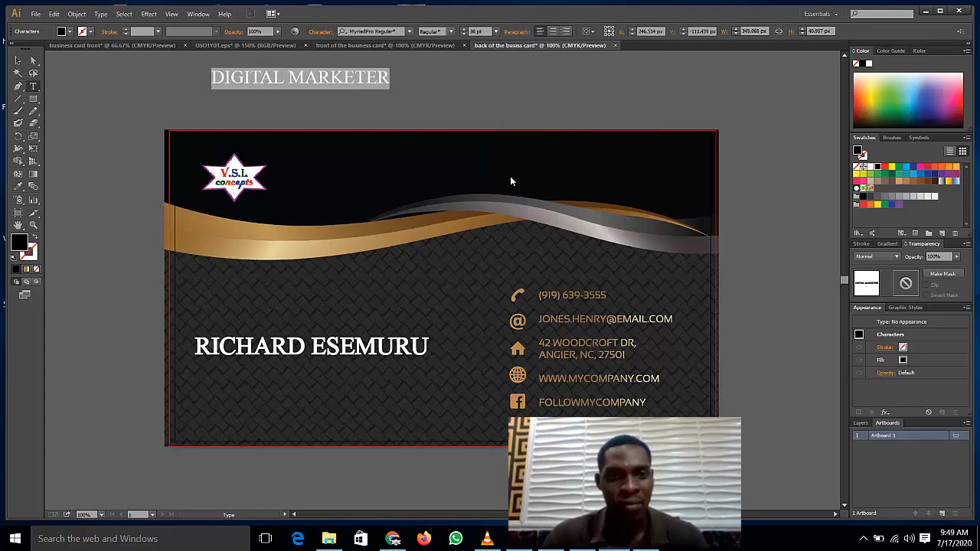
left_click(496, 32)
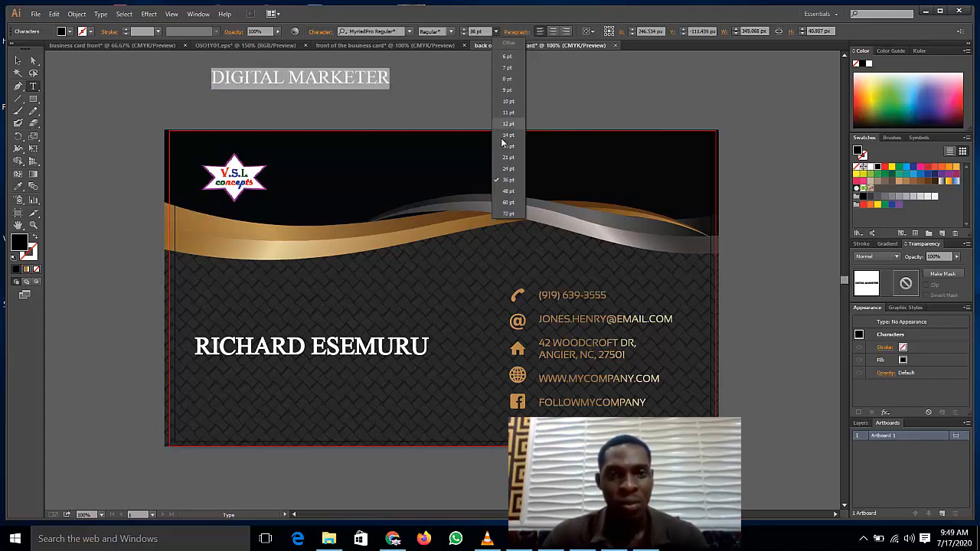
left_click(508, 169)
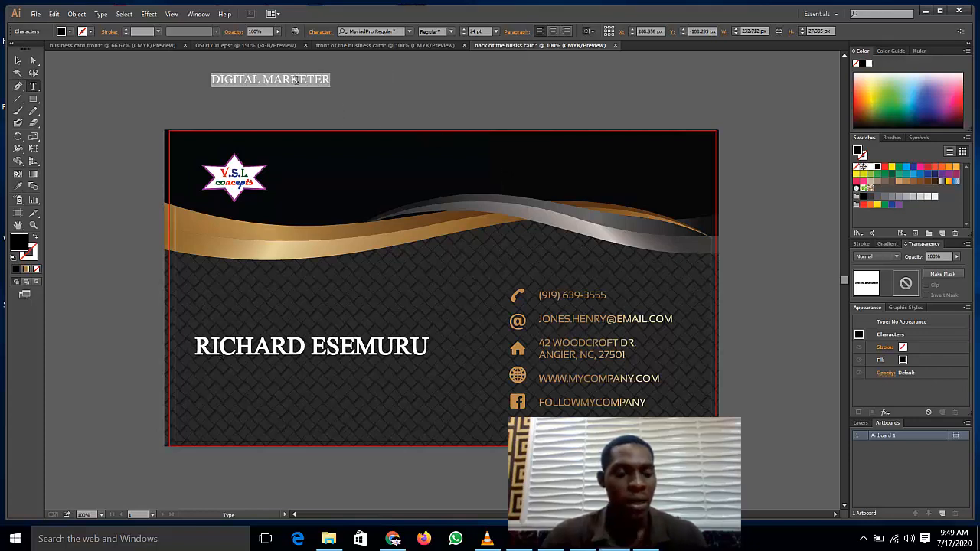
Step: Retype the title as 'Digital Marketer' and colour it white
type("d")
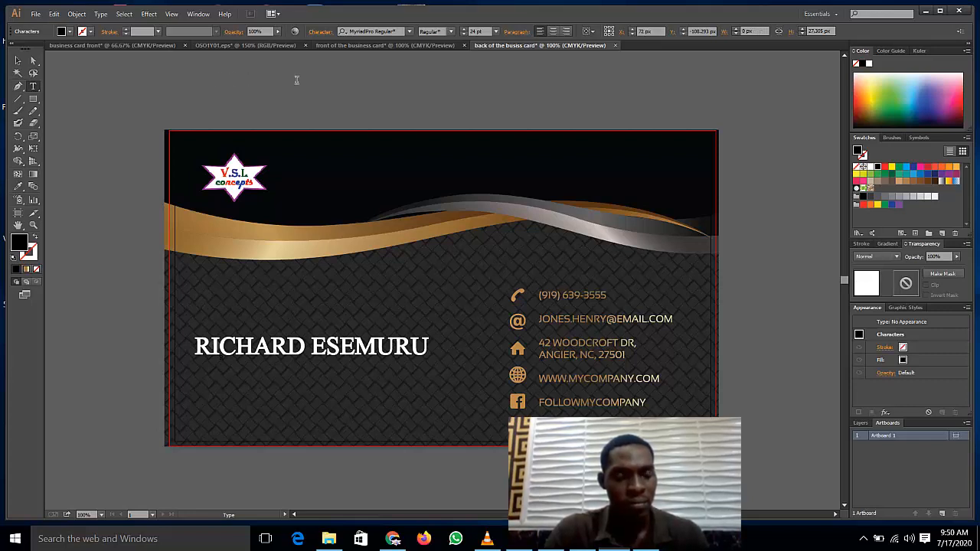
type("Dig")
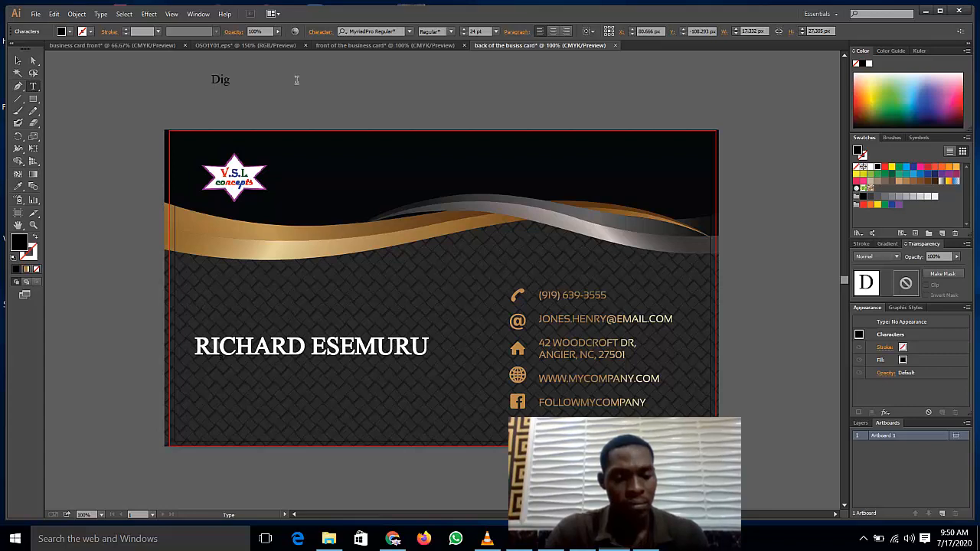
type("ital Mar")
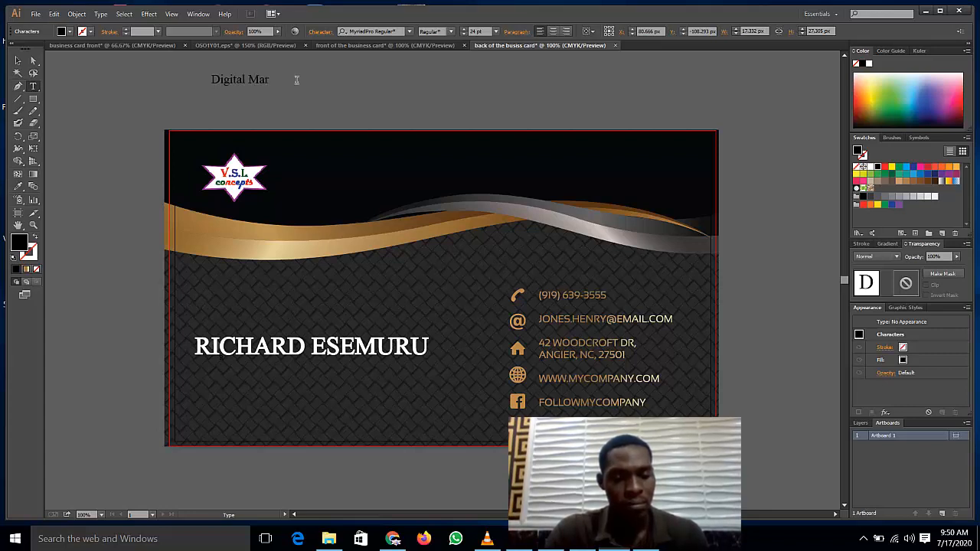
type("keter")
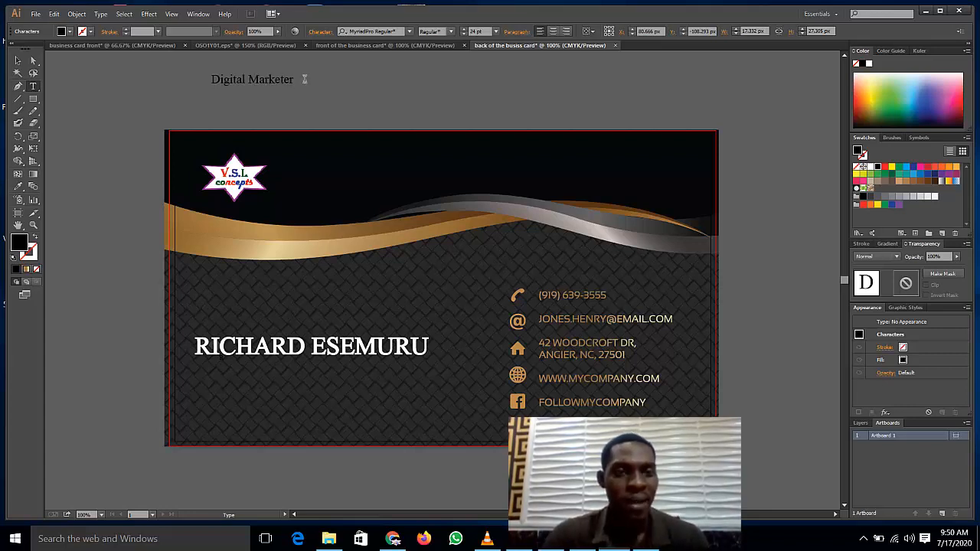
key("ctrl+a")
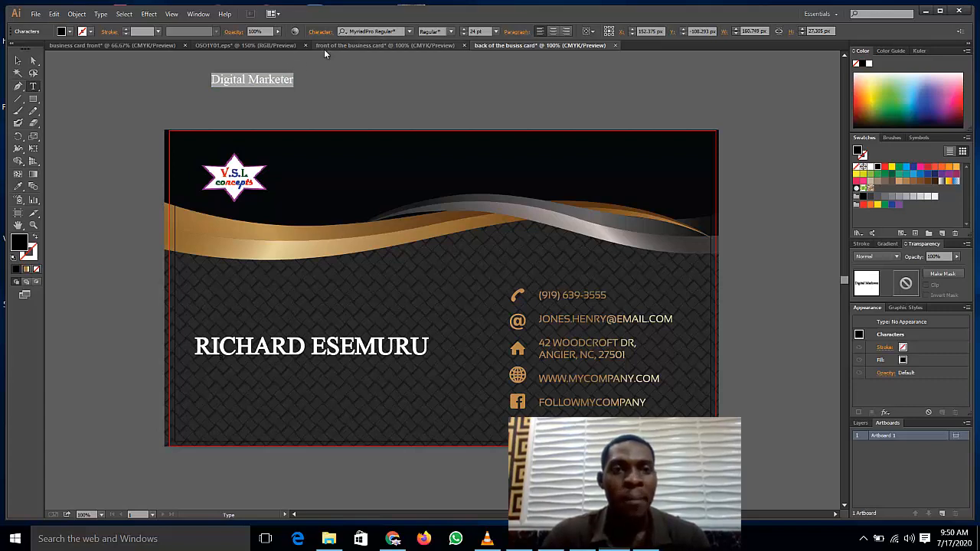
left_click(270, 83)
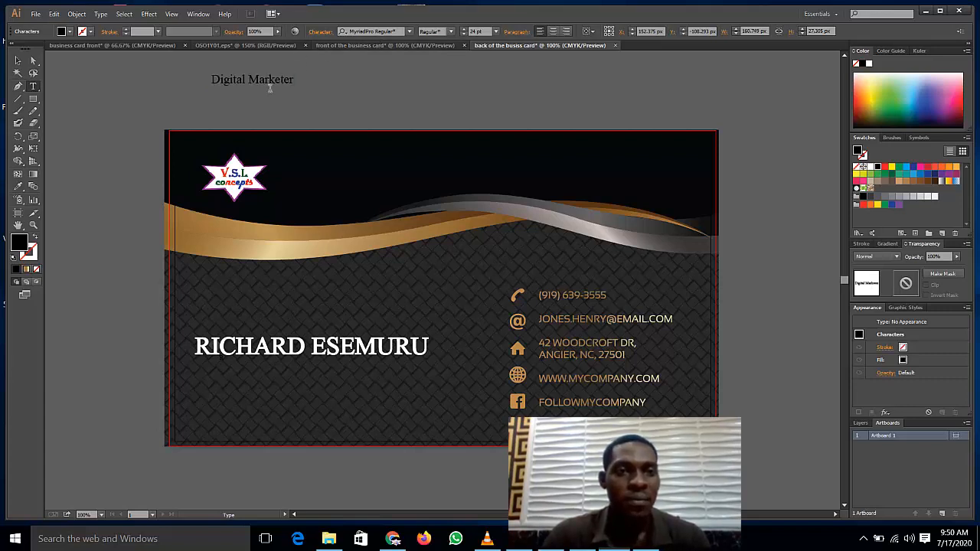
key("ctrl+a")
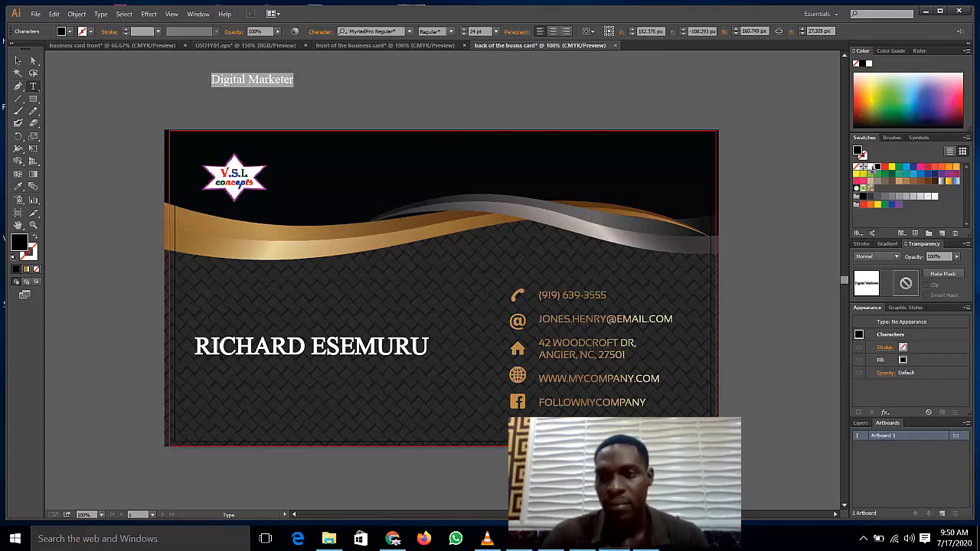
left_click(863, 166)
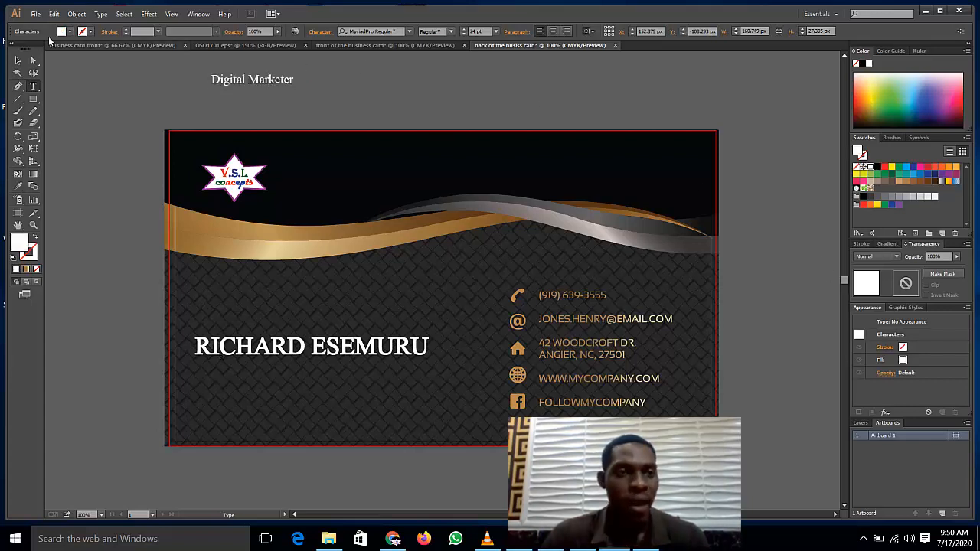
left_click(18, 60)
Step: Move 'Digital Marketer' onto the card, centred under the name, and enlarge it to 36 pt
left_click_drag(257, 79, 324, 370)
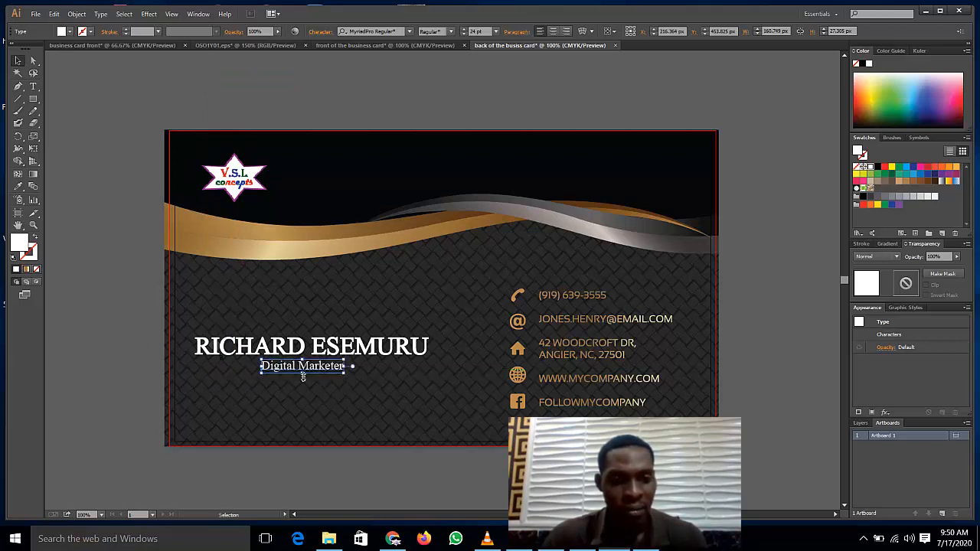
left_click(496, 32)
left_click(506, 181)
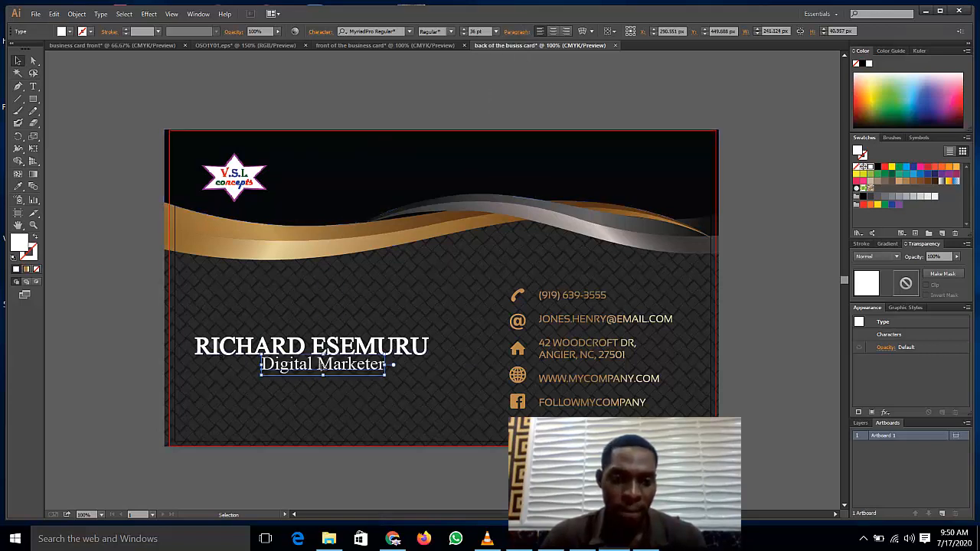
left_click_drag(327, 367, 319, 368)
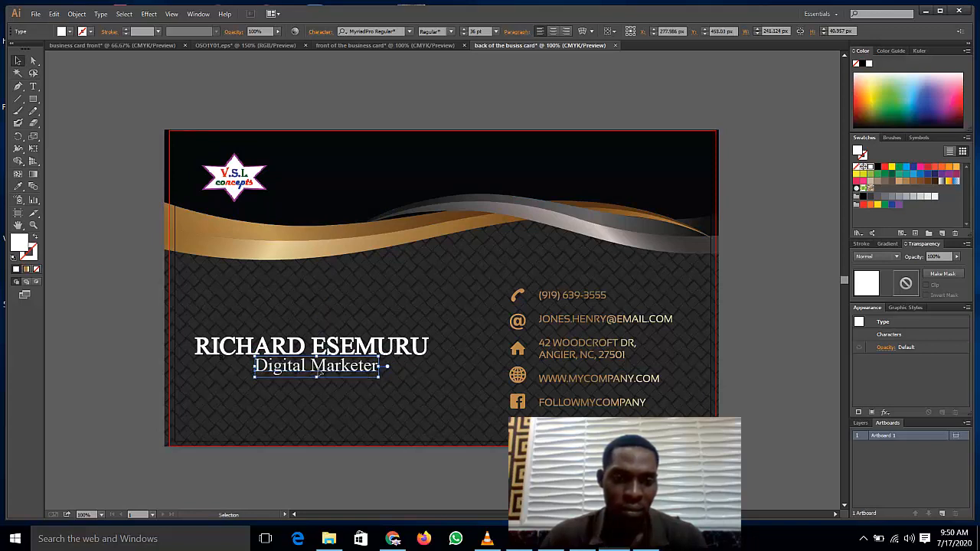
left_click(145, 256)
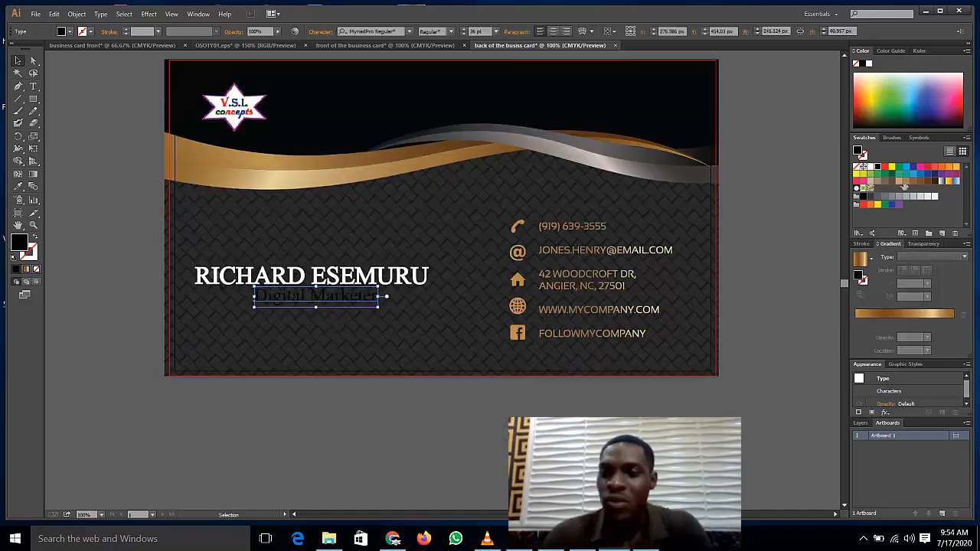
Step: Give the 'Digital Marketer' title a light gold fill and a 1 pt brown outline
left_click(901, 182)
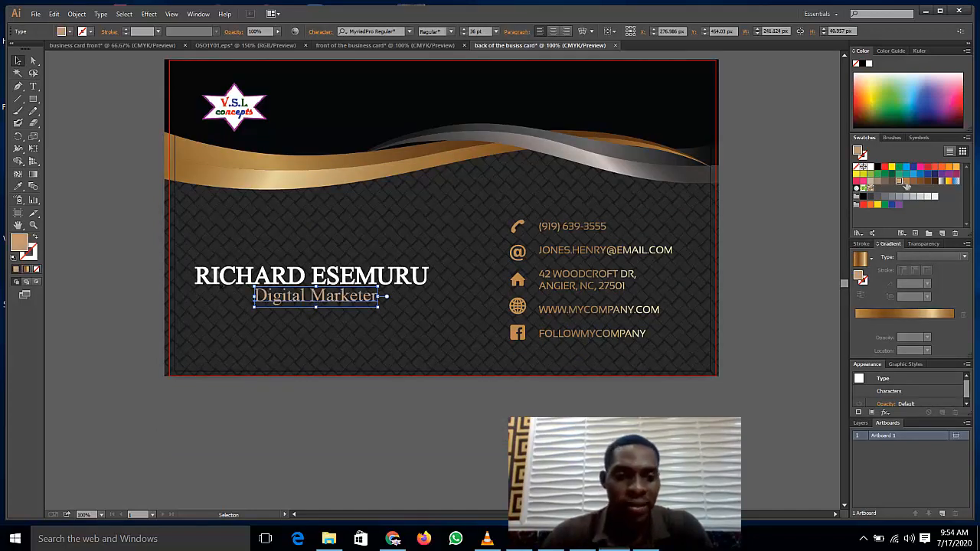
left_click(906, 183)
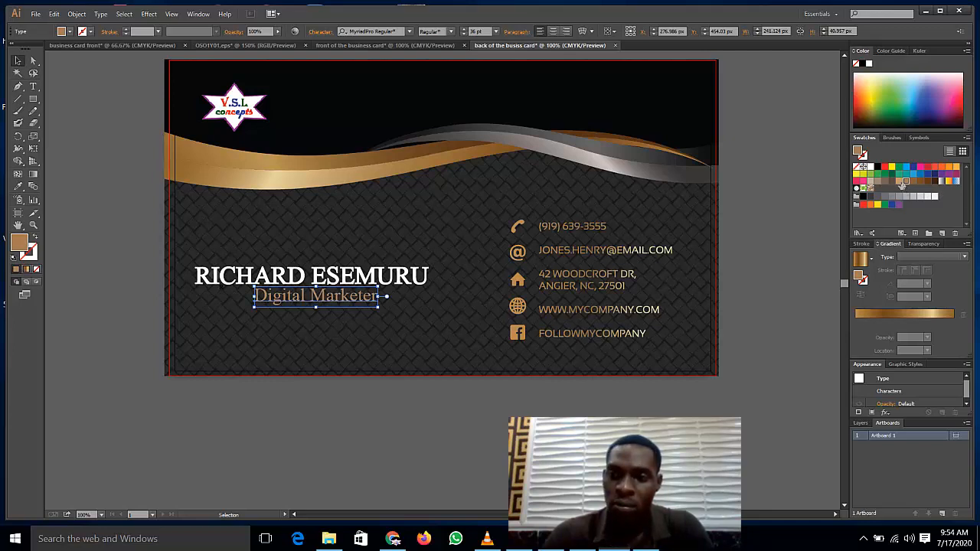
left_click(901, 182)
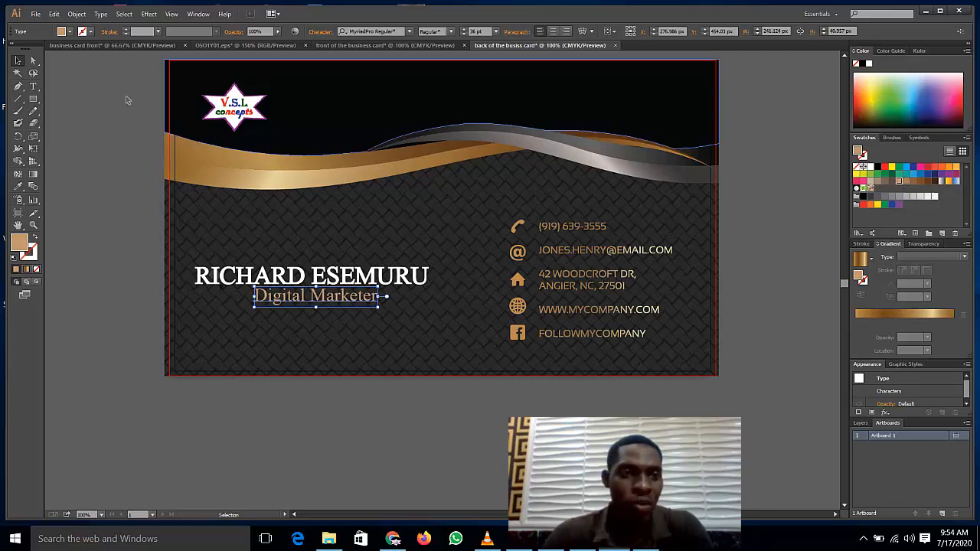
left_click(129, 31)
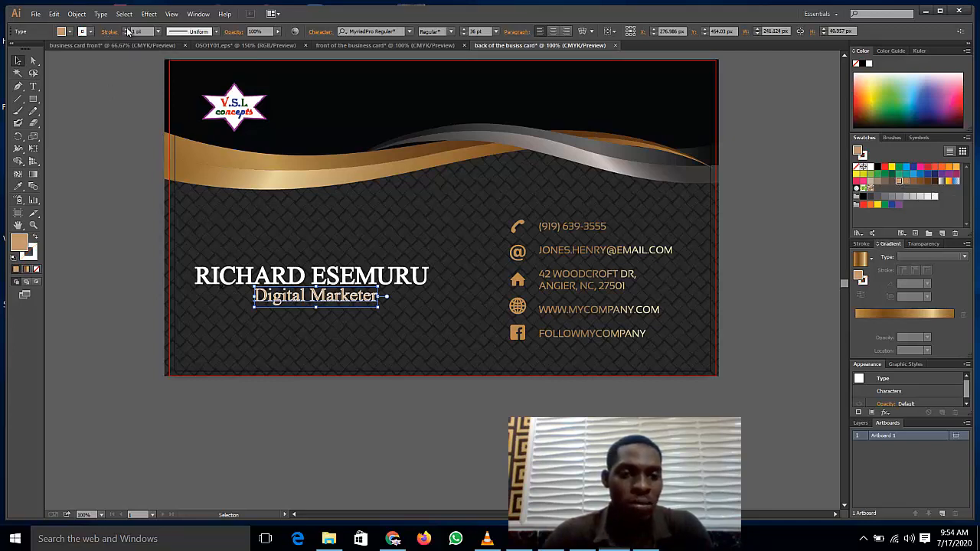
left_click(85, 33)
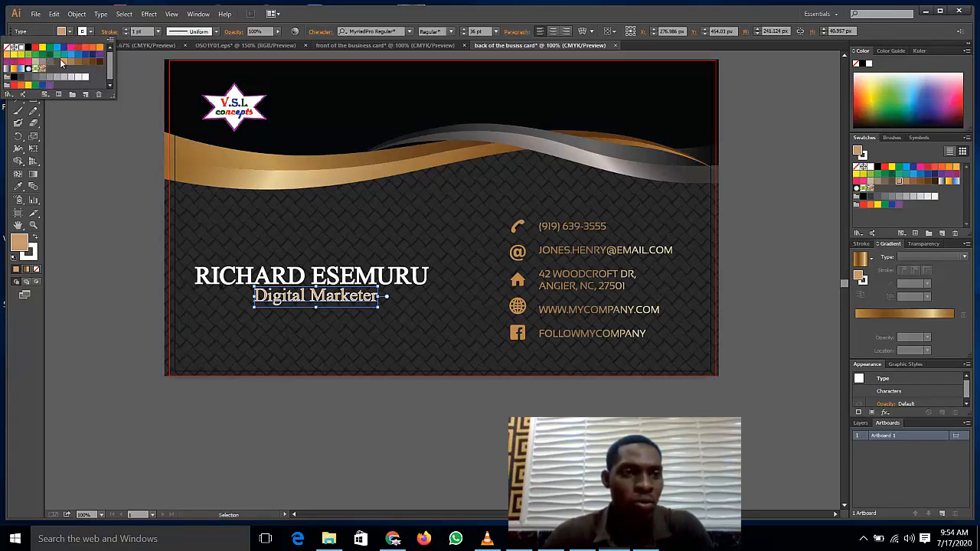
left_click(63, 62)
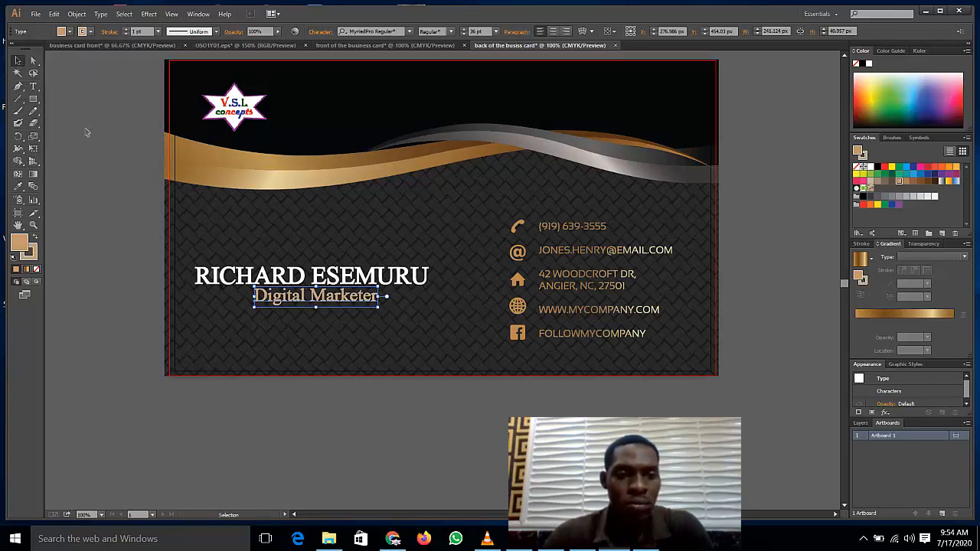
left_click(105, 188)
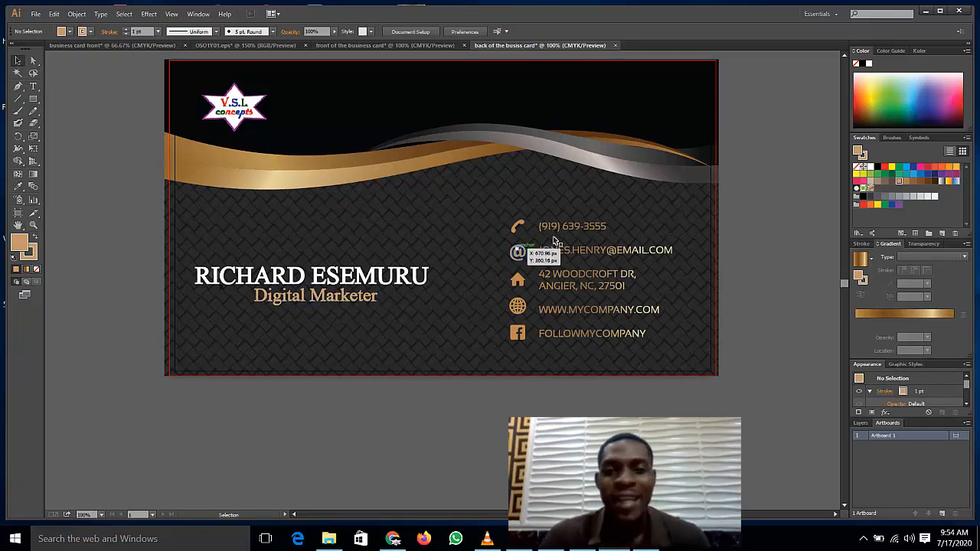
Step: Try to ungroup the contact-info block, then dismiss the can't-ungroup warning
left_click(607, 255)
right_click(604, 256)
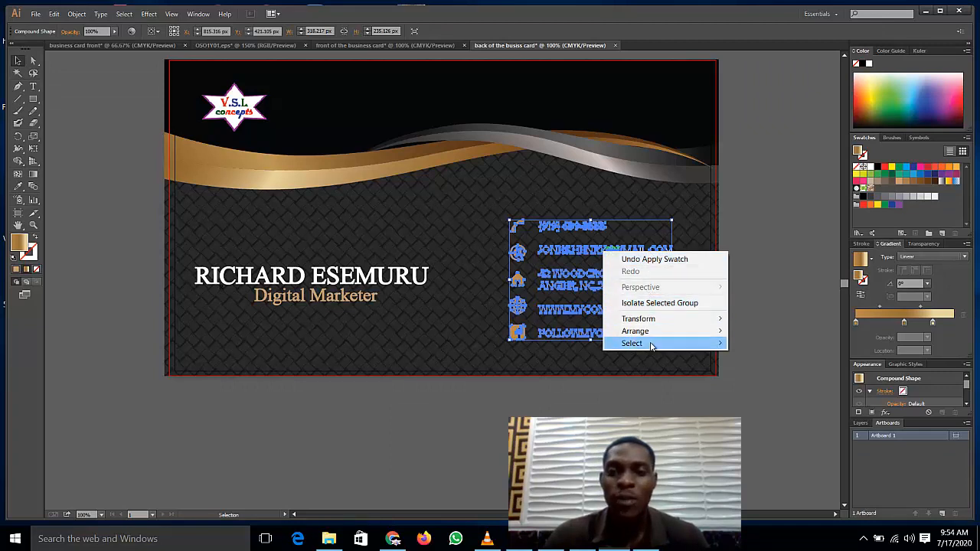
left_click(77, 14)
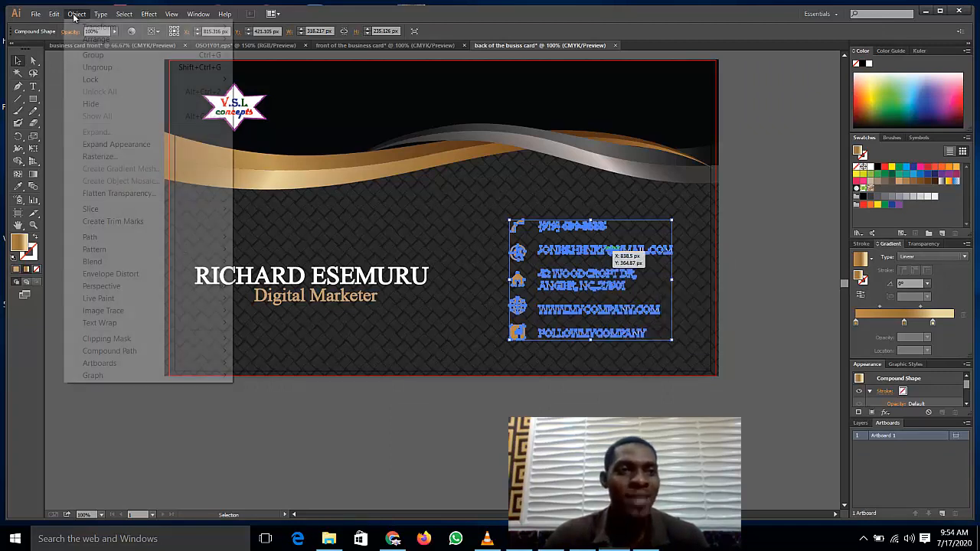
left_click(105, 68)
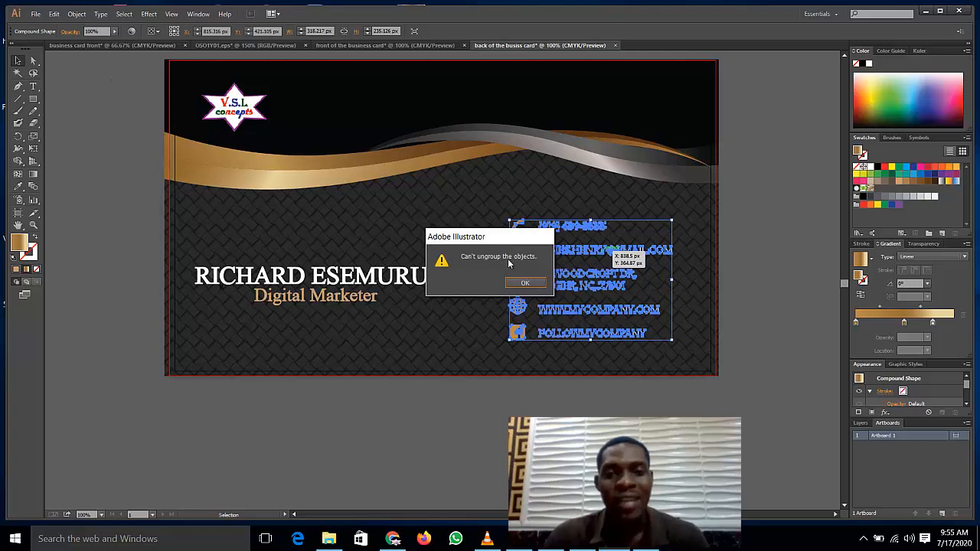
left_click(526, 282)
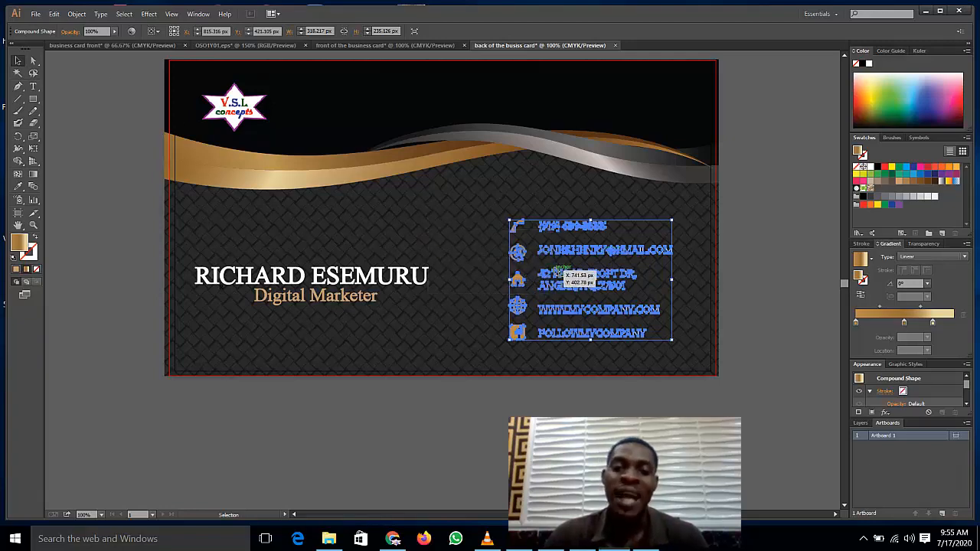
key("ctrl+a")
left_click(758, 246)
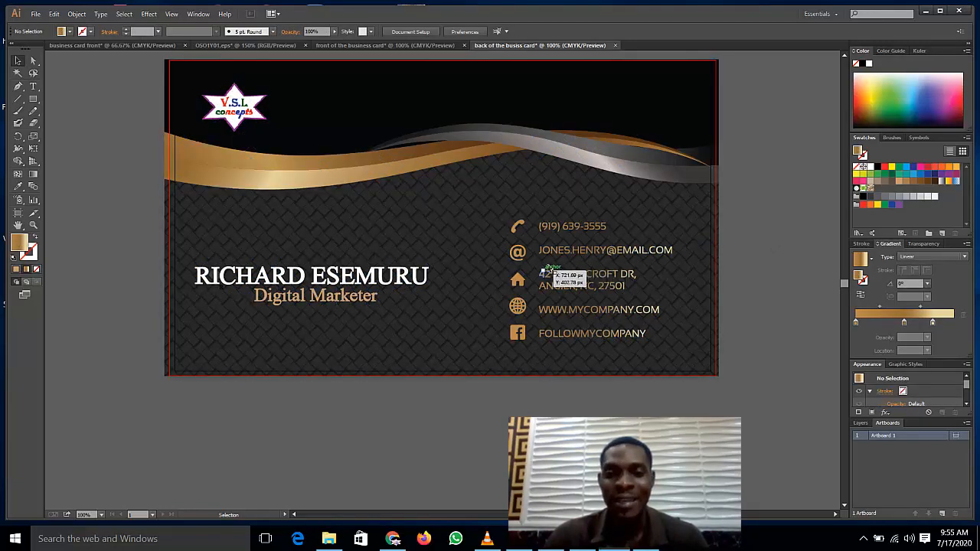
Step: Move the contact-info block left, then back to the right, and check the diamond-pattern overlay
left_click(613, 258)
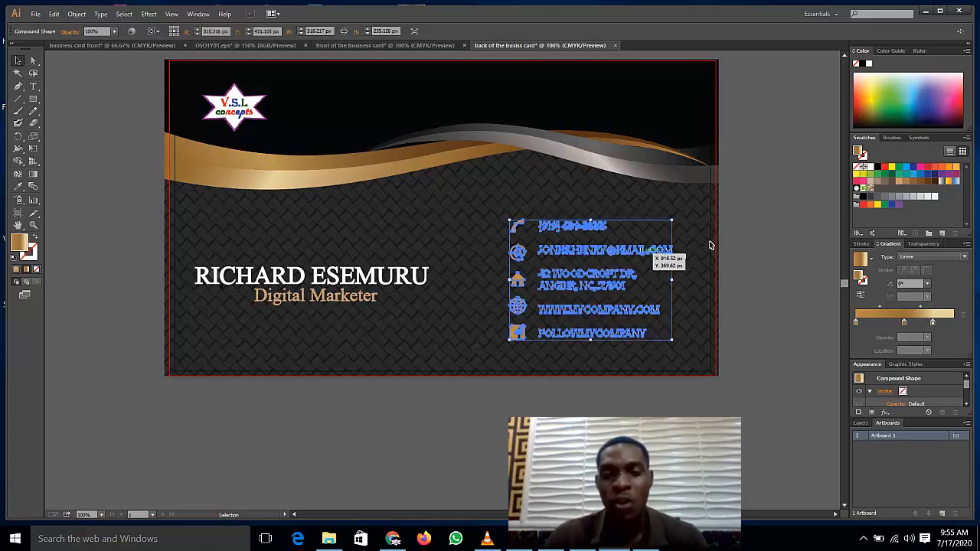
left_click(766, 236)
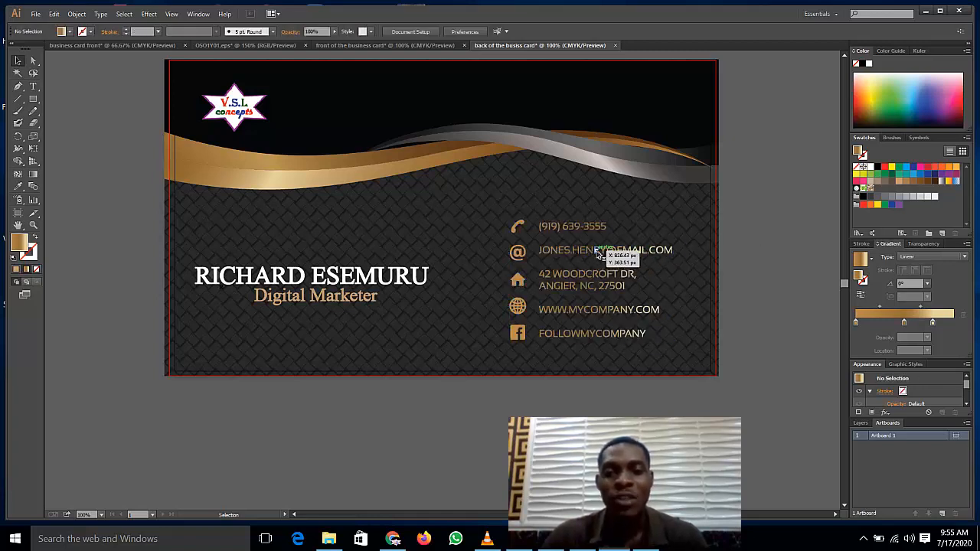
left_click(599, 255)
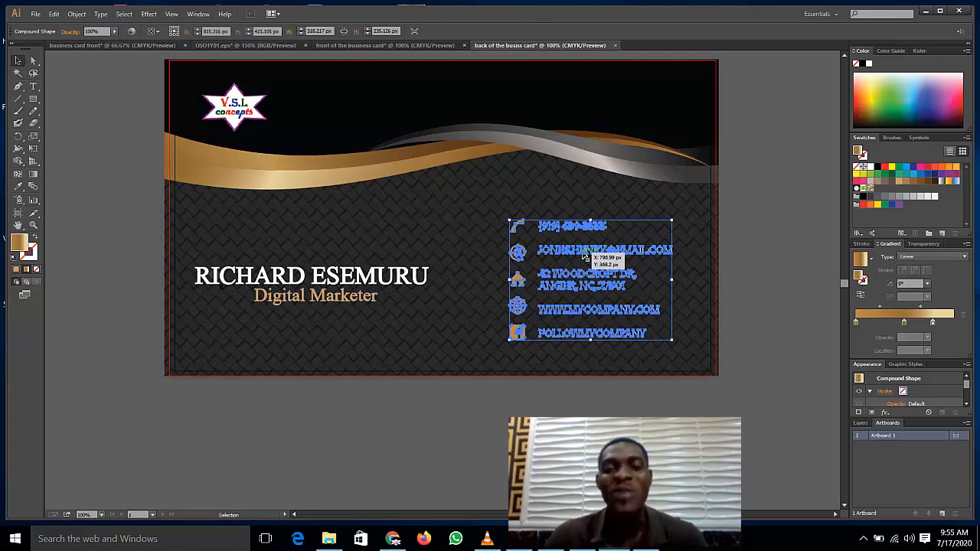
left_click_drag(583, 257, 419, 238)
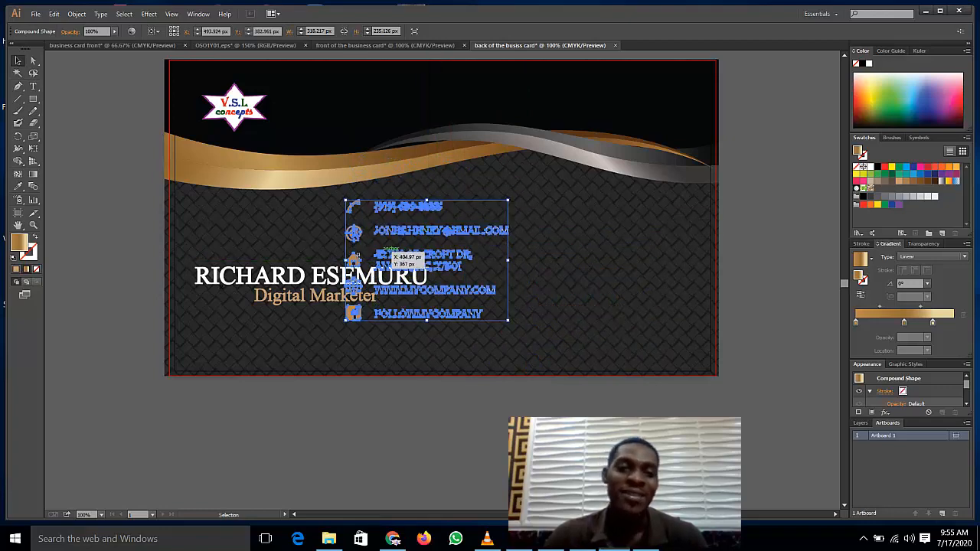
left_click(95, 194)
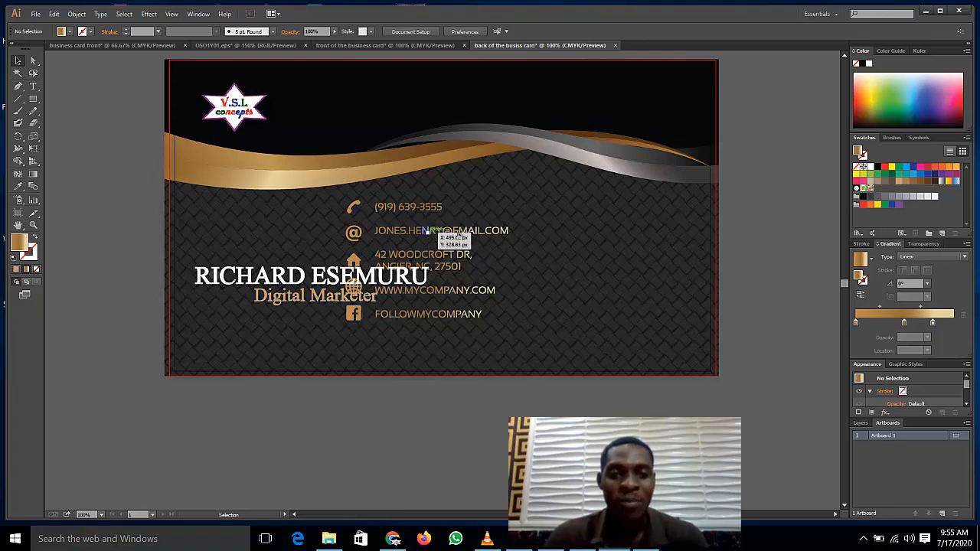
left_click_drag(438, 234, 564, 241)
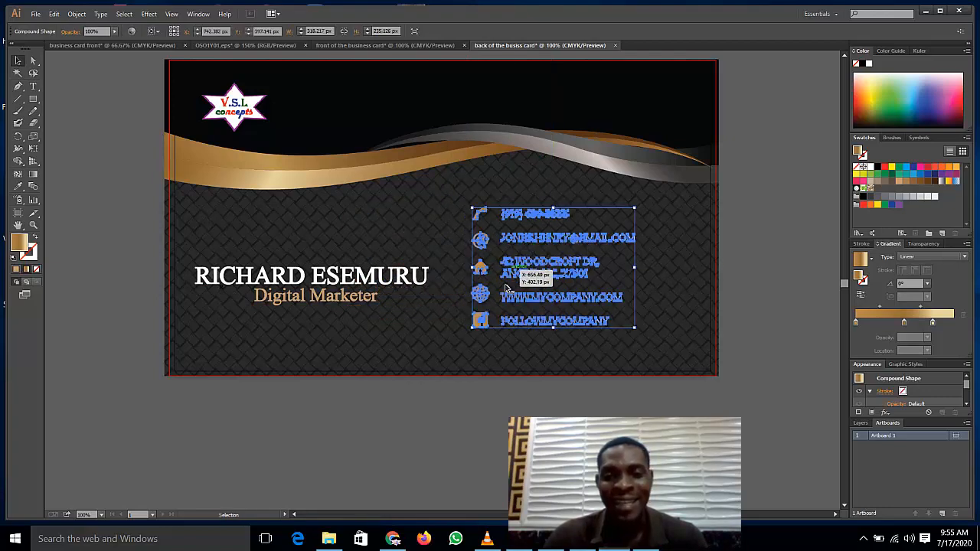
left_click(421, 315)
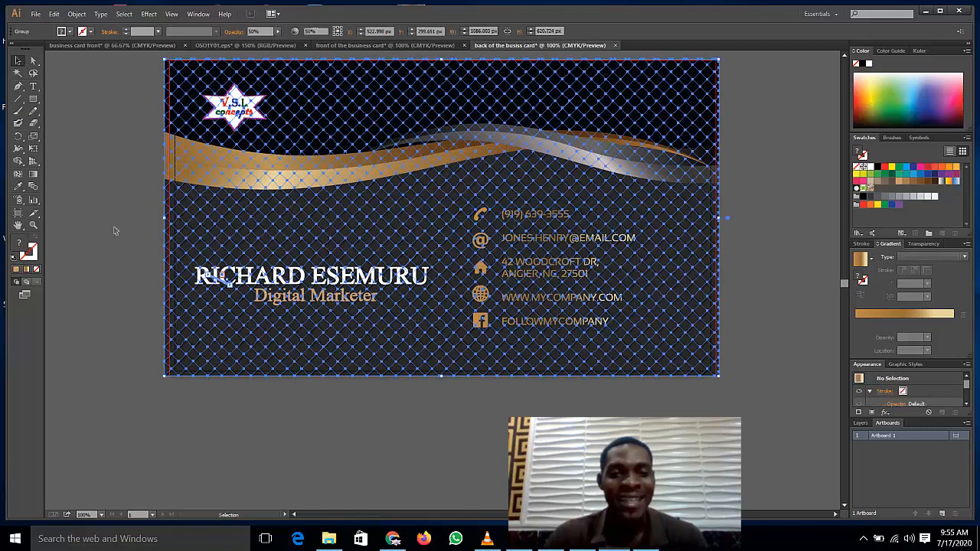
left_click(118, 233)
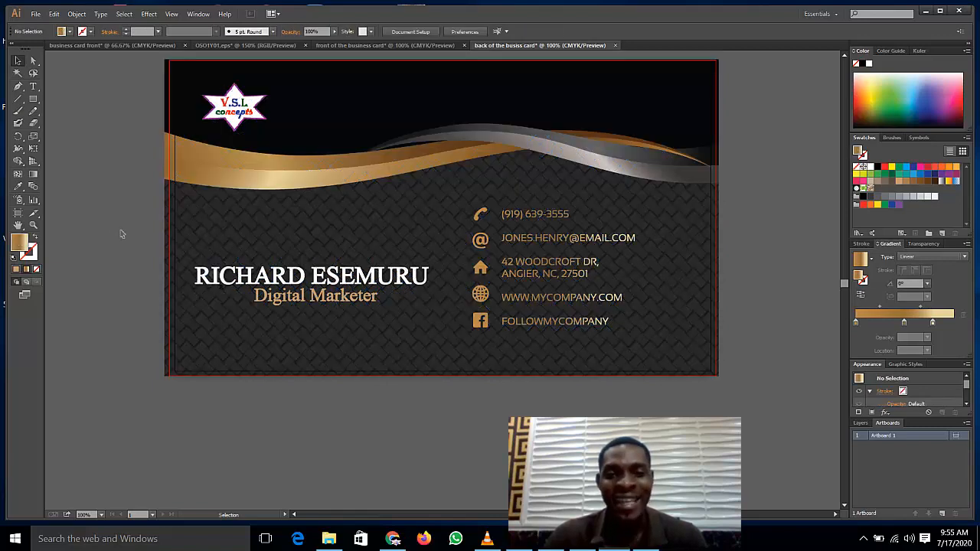
left_click(393, 539)
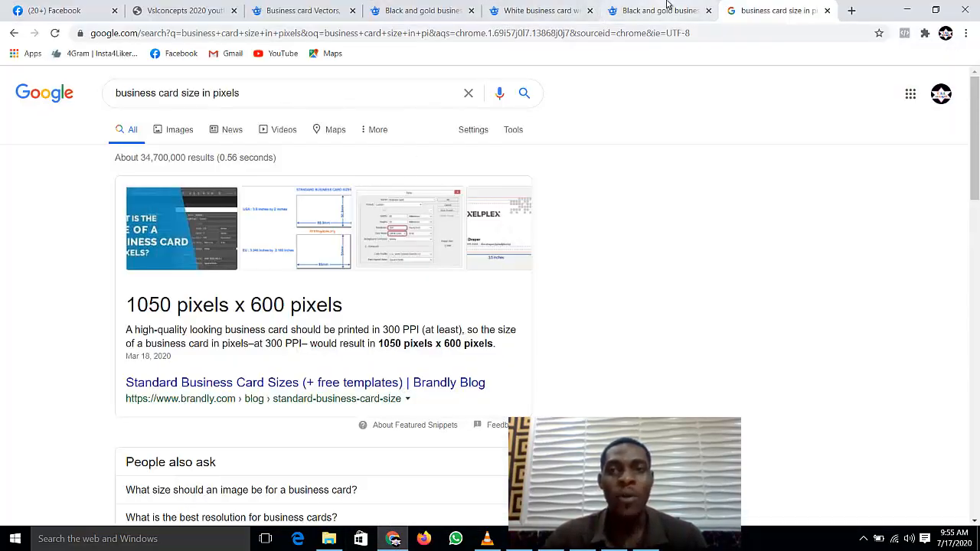
Step: Search Freepik for 'phone icon' and scroll through the results
left_click(613, 10)
left_click(563, 7)
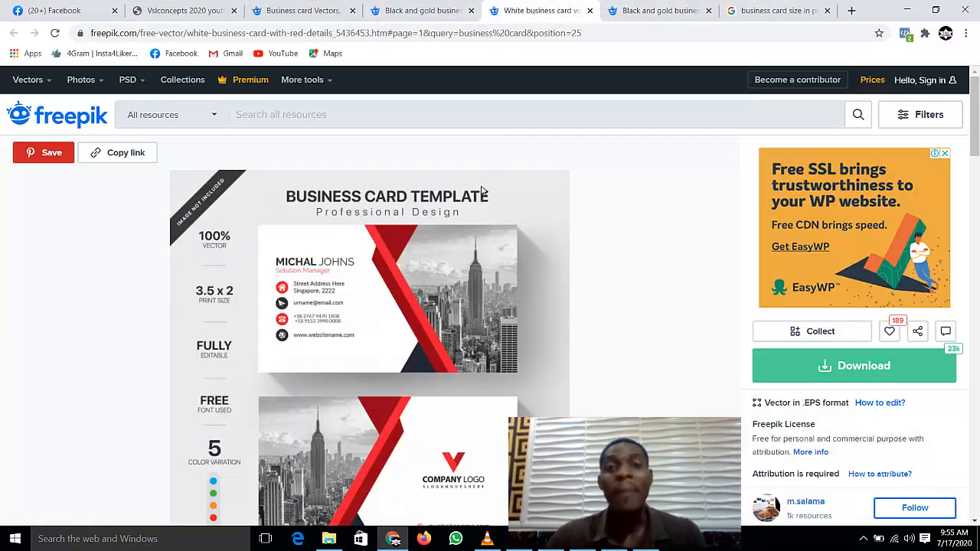
left_click(444, 121)
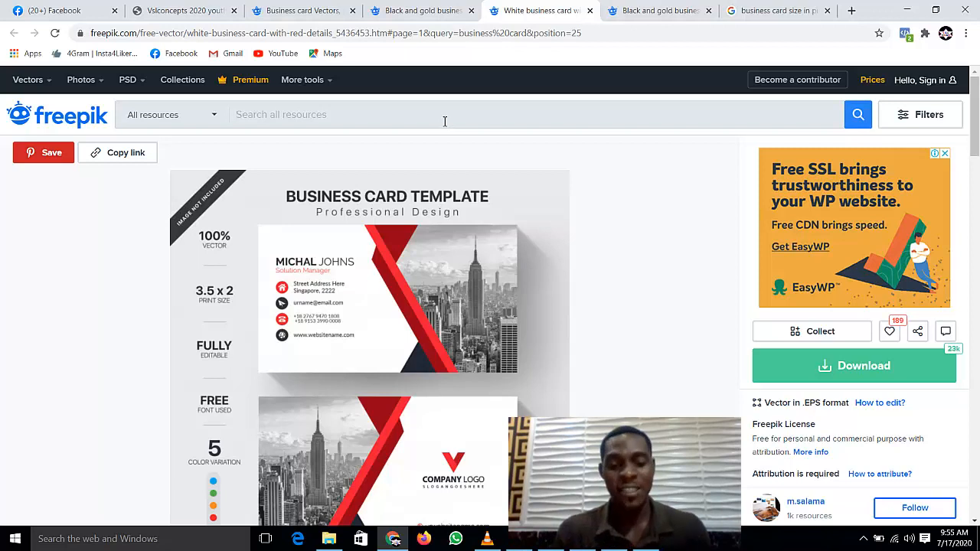
type("phone icon")
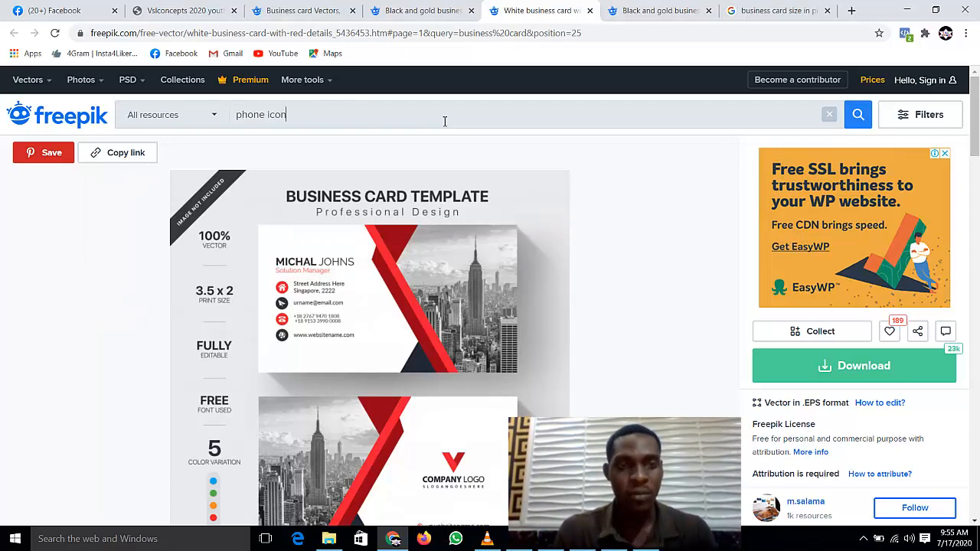
key("Return")
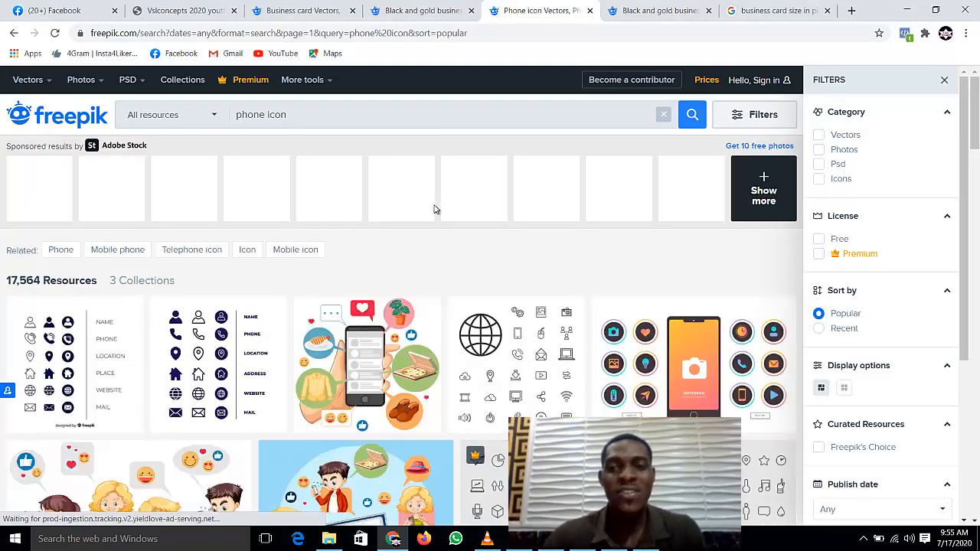
scroll(434, 210, "down", 2)
scroll(434, 210, "down", 1)
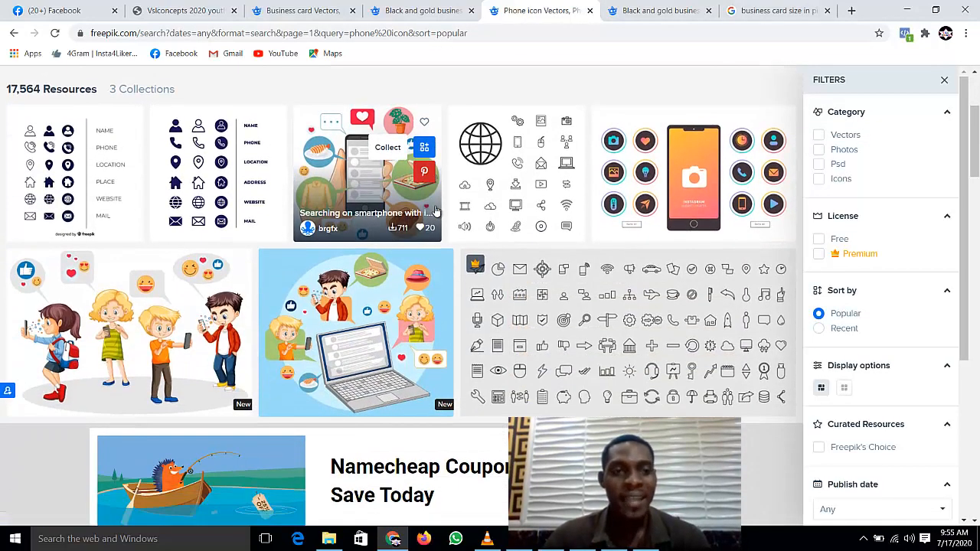
Step: Free-download the 'Icons pack for business card' resource and open the downloaded zip
left_click(221, 175)
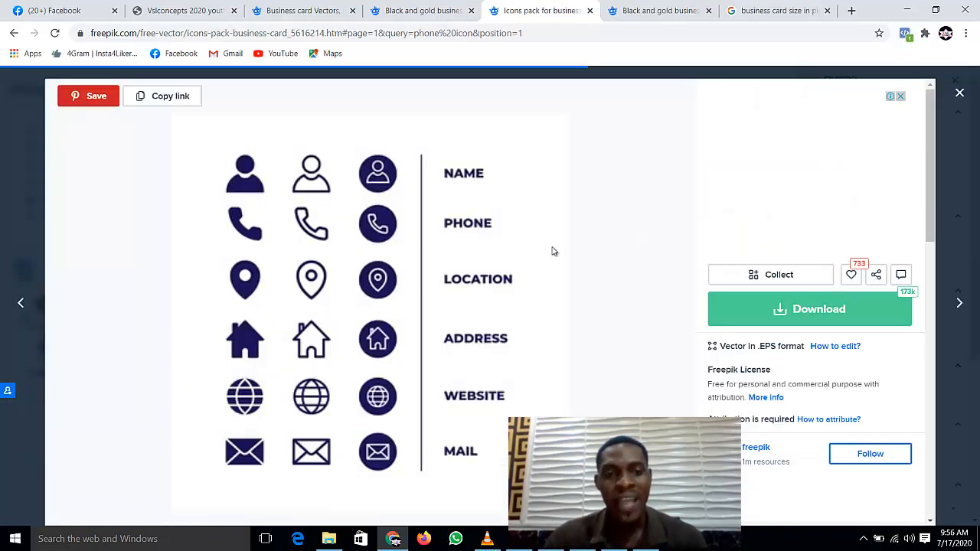
scroll(552, 252, "down", 2)
scroll(405, 235, "up", 2)
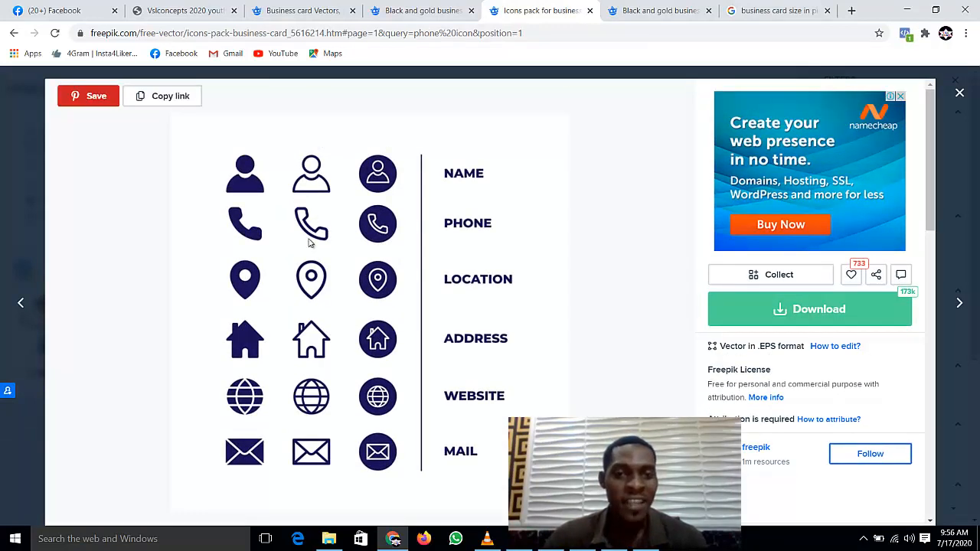
left_click(845, 327)
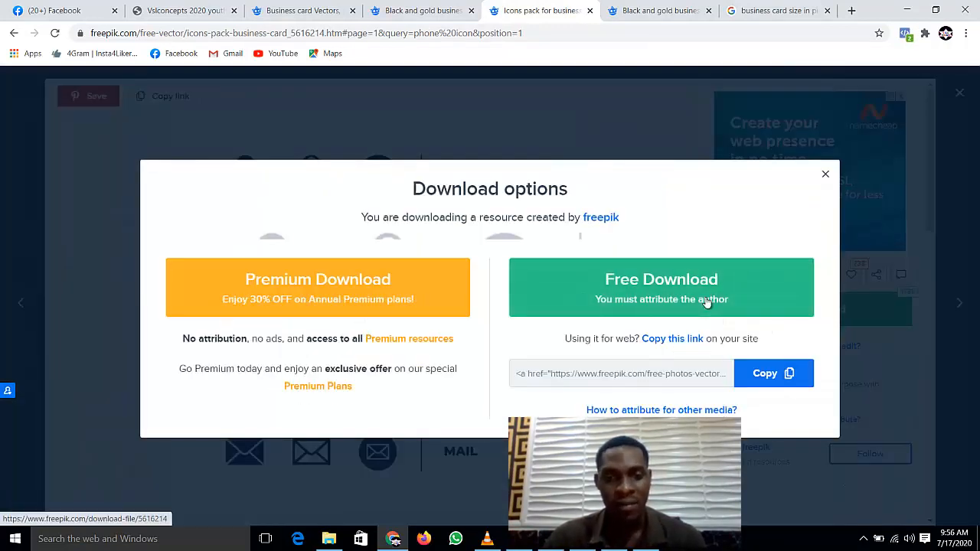
left_click(703, 300)
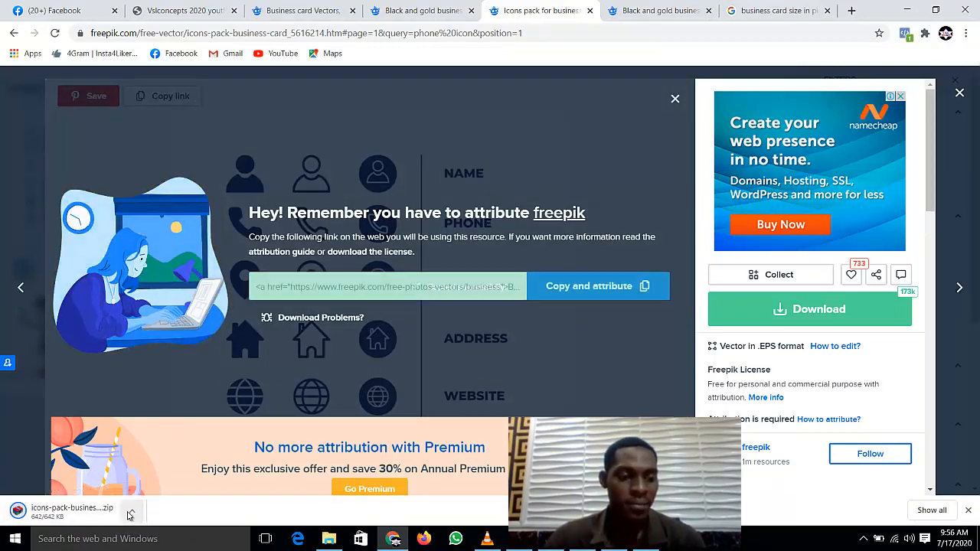
left_click(131, 514)
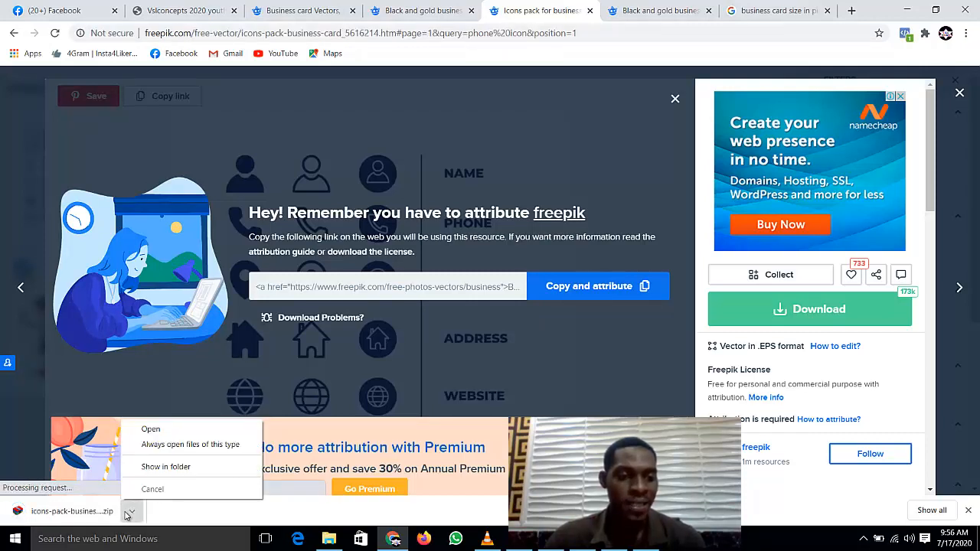
left_click(97, 513)
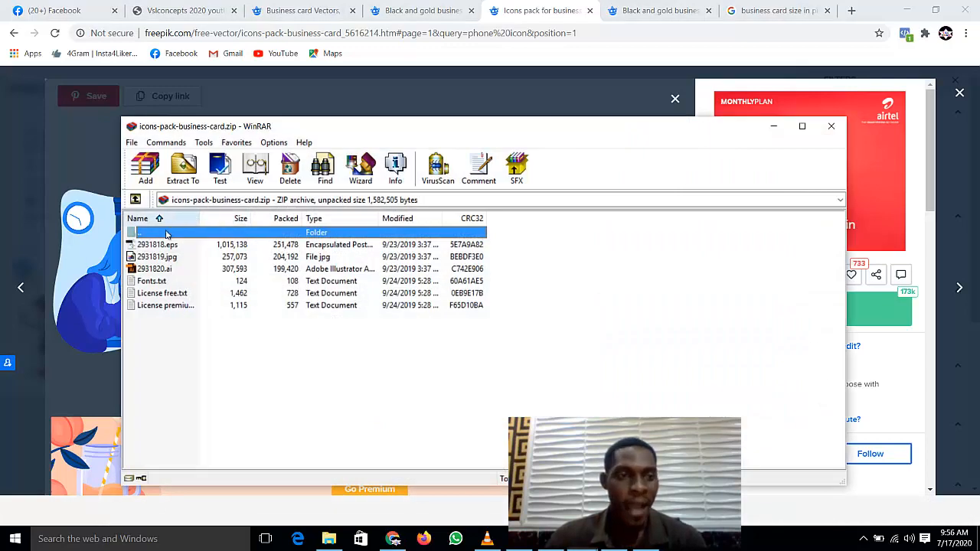
Step: Open 2931818.eps from the WinRAR archive in Illustrator
left_click(162, 255)
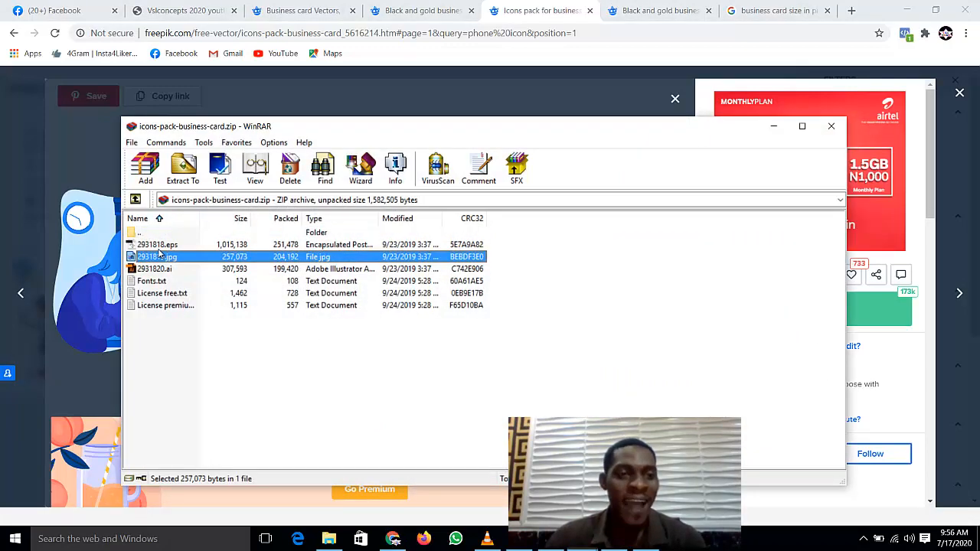
left_click(158, 249)
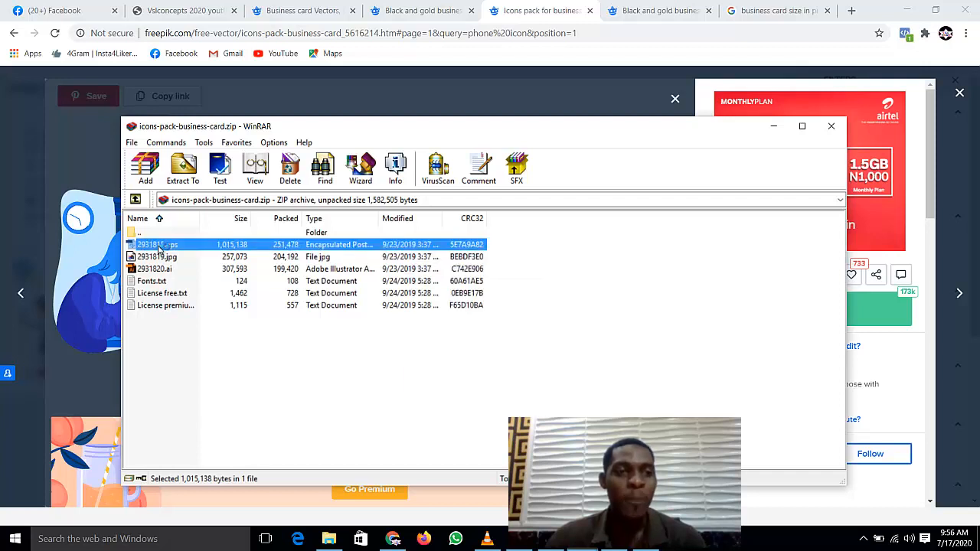
double_click(158, 245)
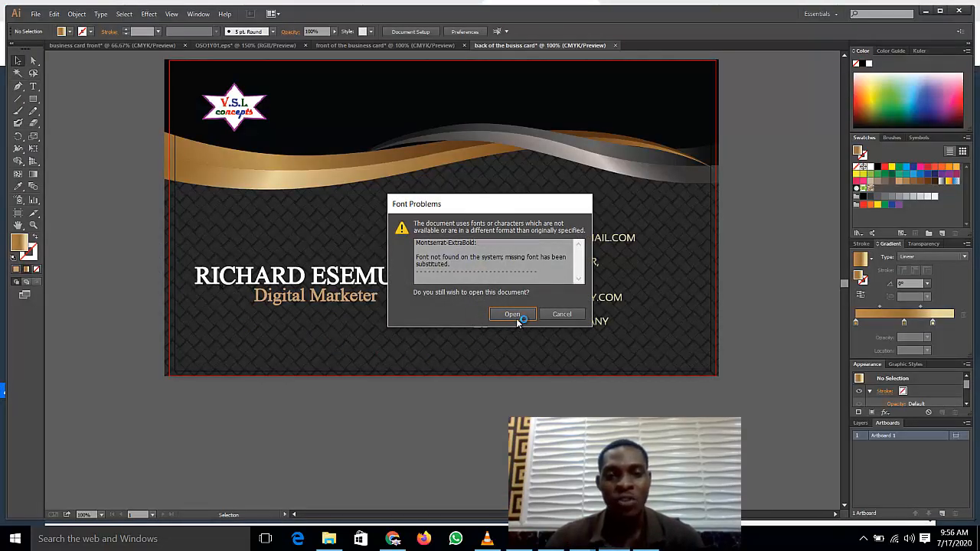
Step: Open the icon sheet despite the missing font, zoom in, and ungroup the whole sheet
left_click(513, 314)
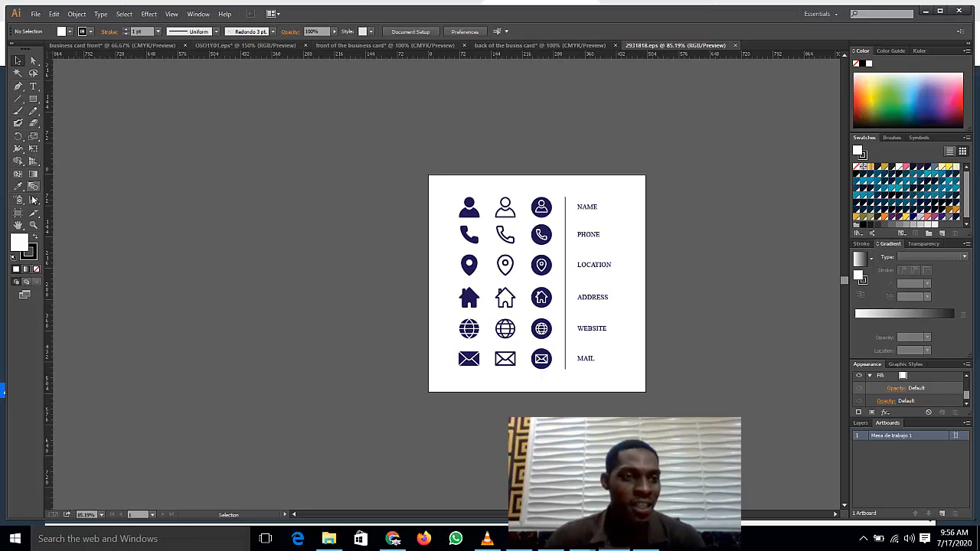
left_click_drag(579, 268, 652, 409)
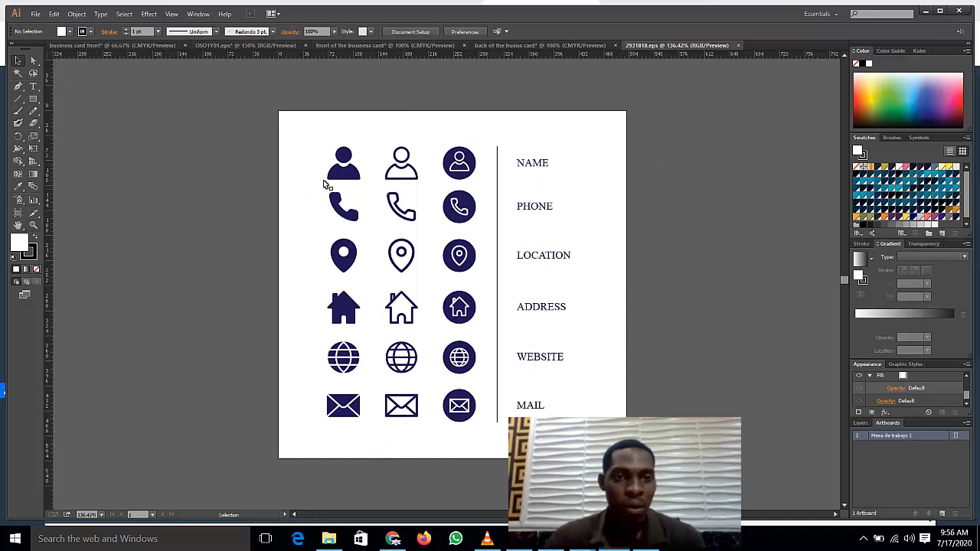
left_click(348, 179)
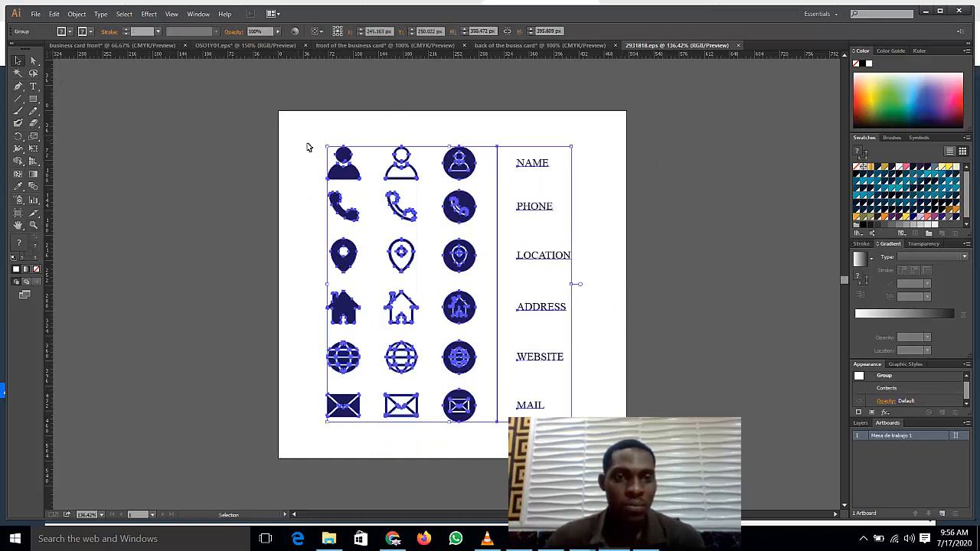
right_click(354, 169)
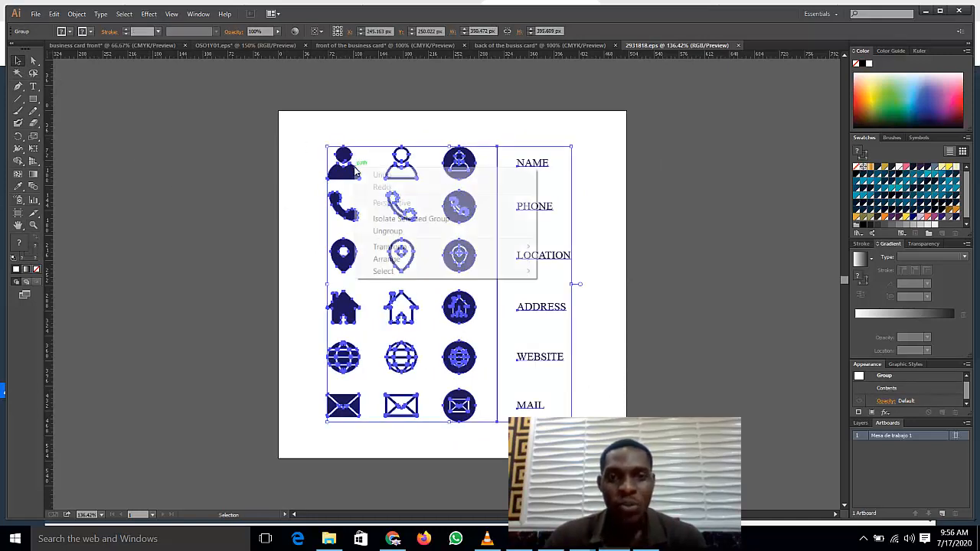
left_click(410, 232)
left_click(264, 157)
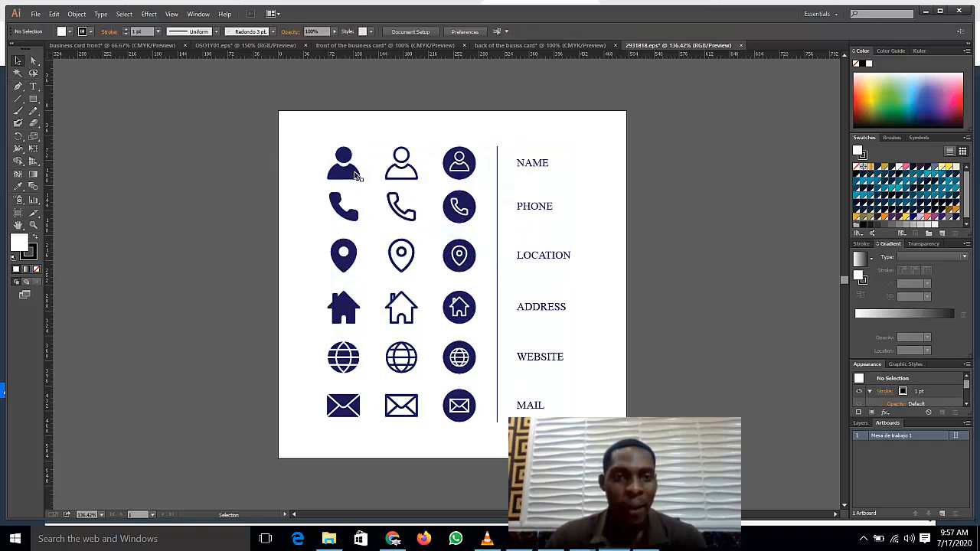
Step: Ungroup the top row and its three person icons, selecting each icon separately
left_click(349, 175)
right_click(379, 175)
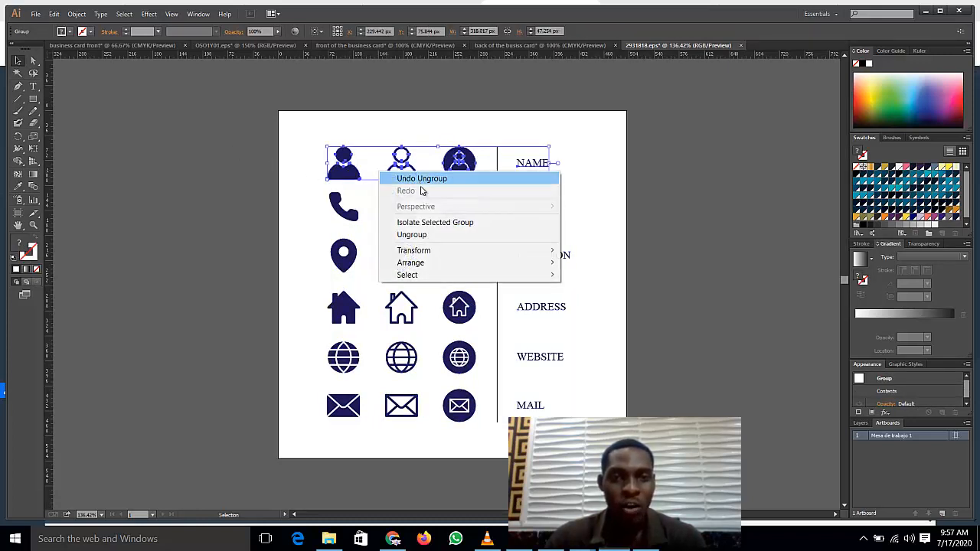
left_click(423, 232)
left_click(237, 142)
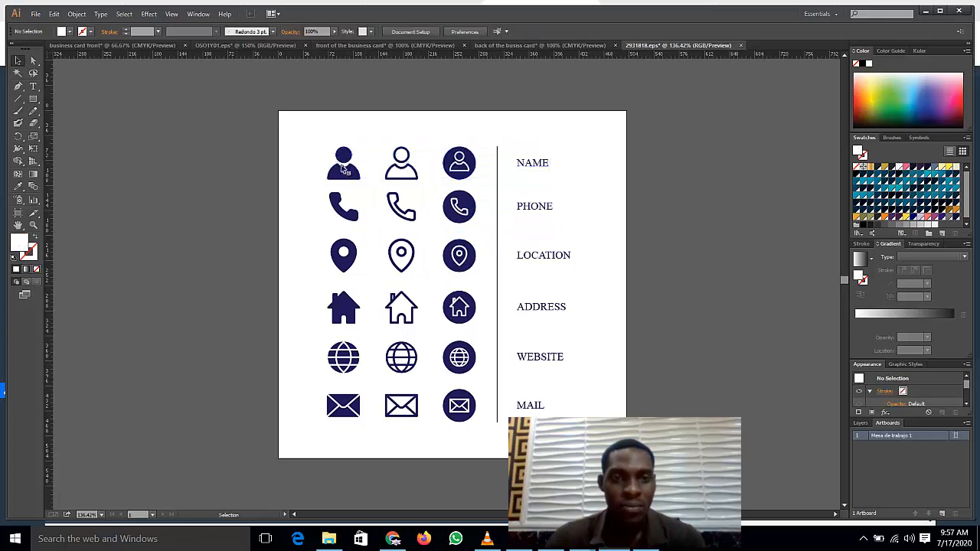
left_click(347, 170)
right_click(382, 165)
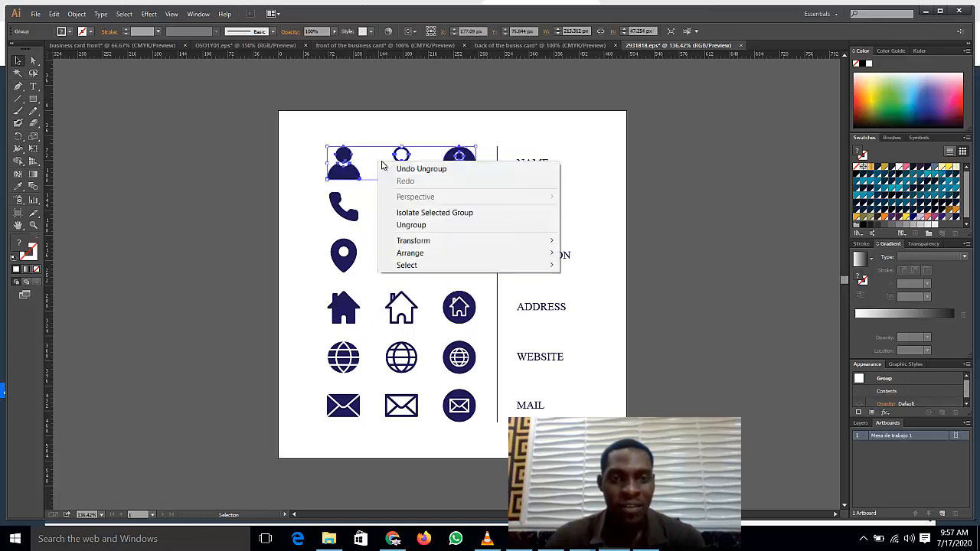
left_click(411, 225)
left_click(272, 146)
left_click(342, 168)
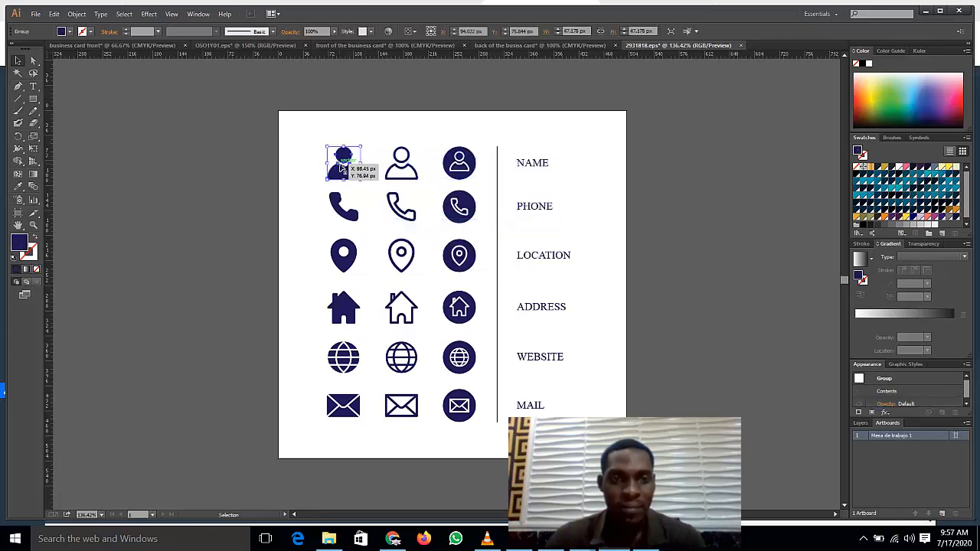
left_click(400, 177)
left_click(457, 163)
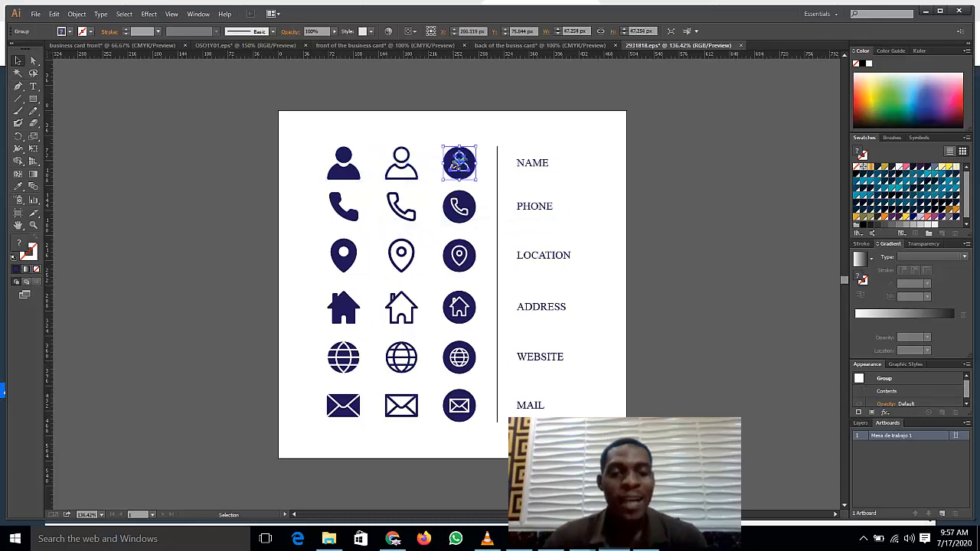
Step: Ungroup the phone icon row twice and select the outline phone icon by itself
left_click(582, 46)
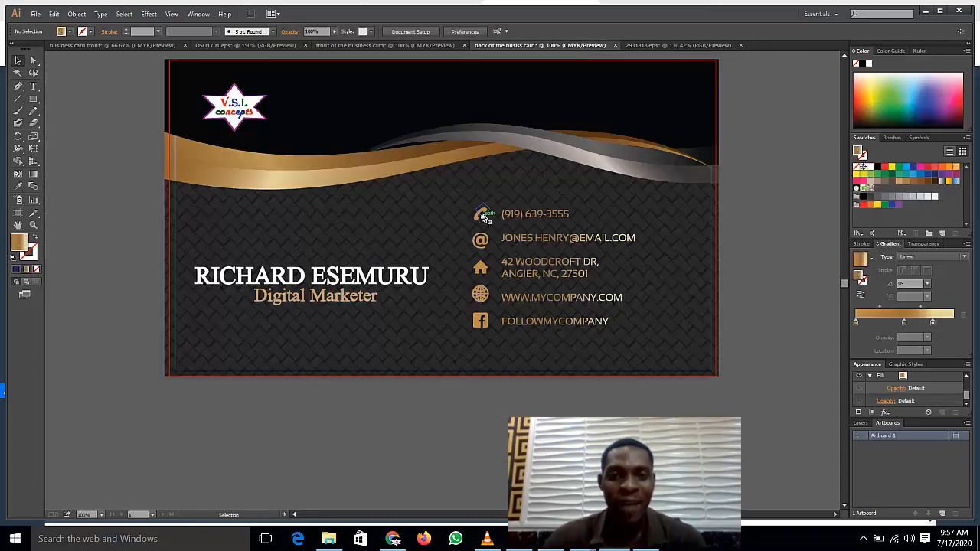
left_click(661, 45)
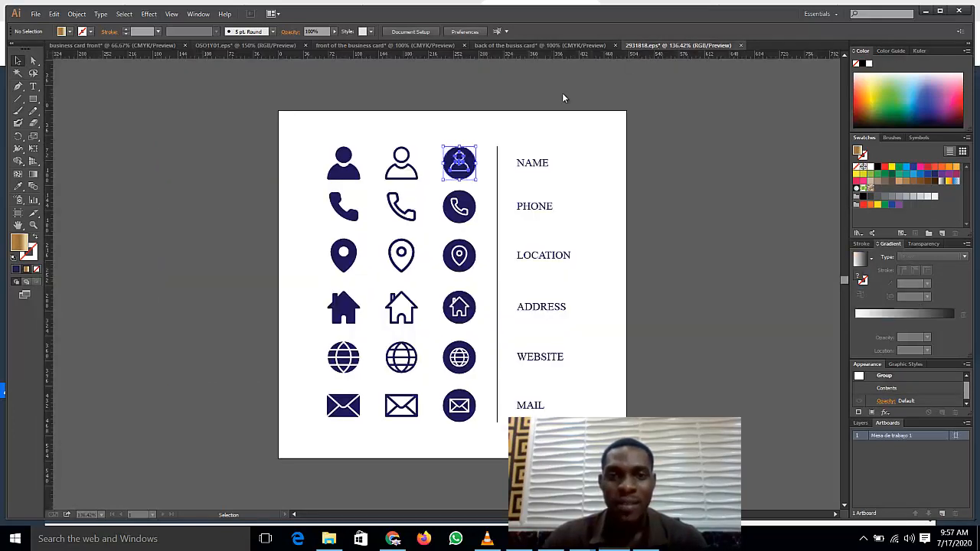
left_click(268, 183)
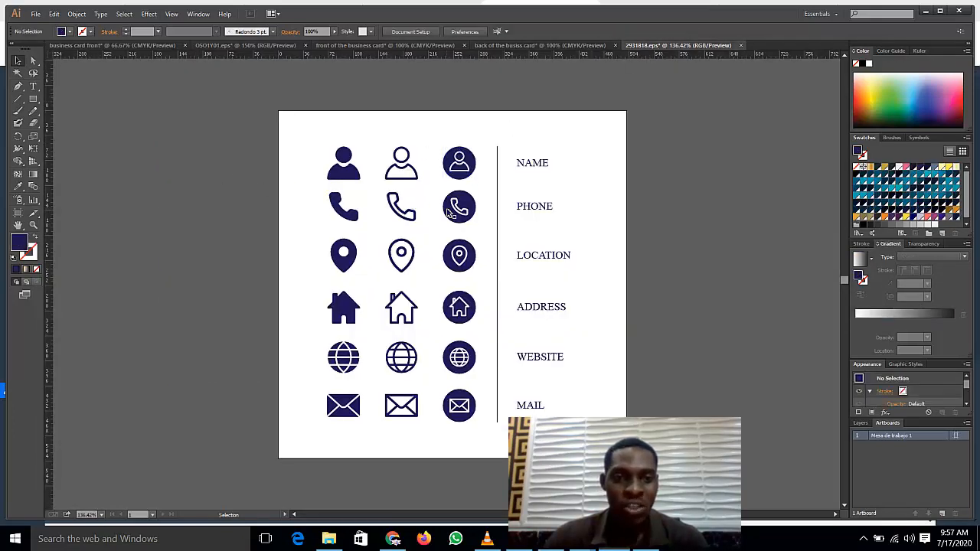
left_click(394, 213)
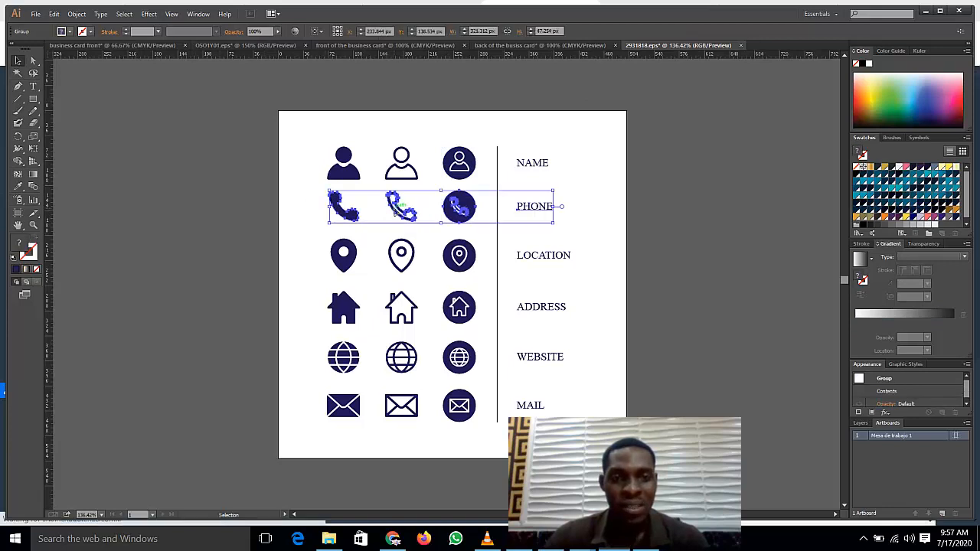
right_click(395, 211)
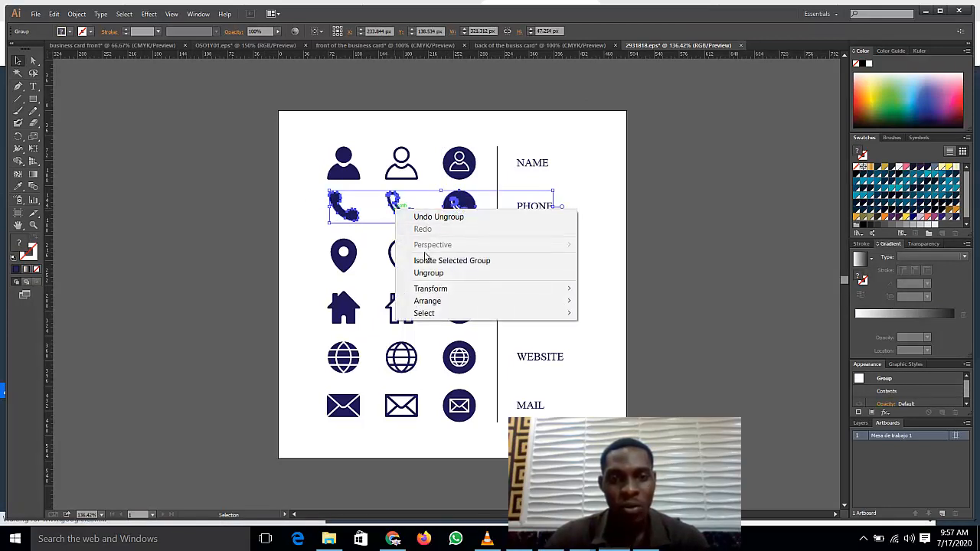
left_click(430, 274)
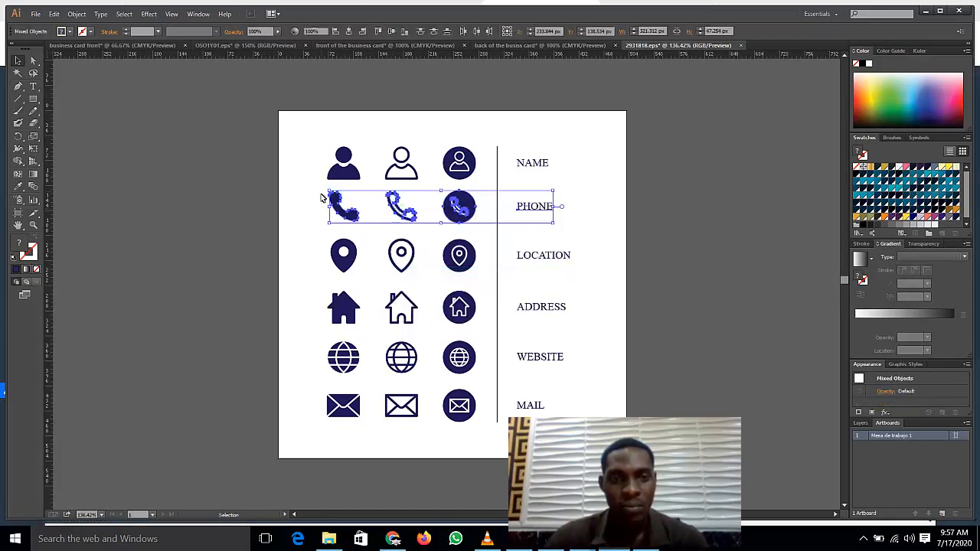
left_click_drag(322, 198, 478, 223)
right_click(410, 205)
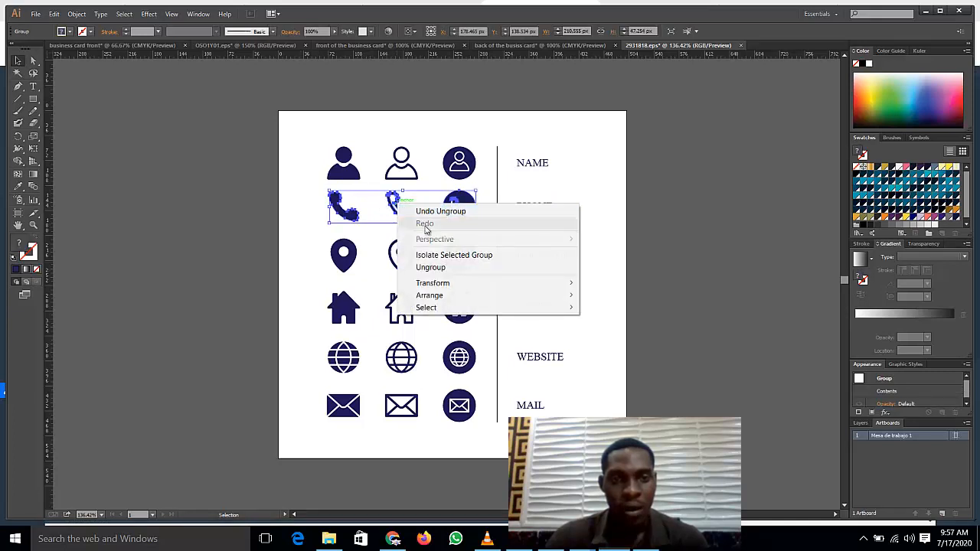
left_click(430, 267)
left_click(253, 183)
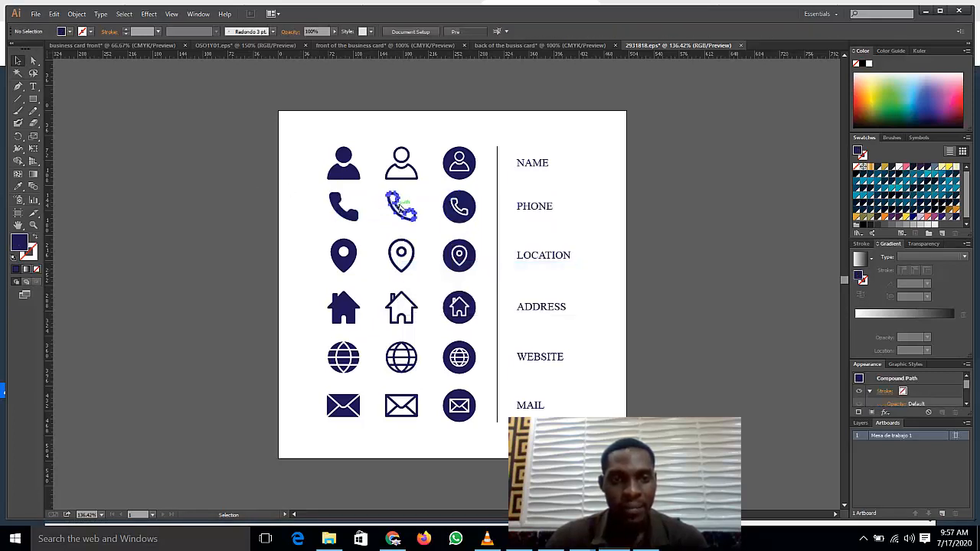
left_click(399, 208)
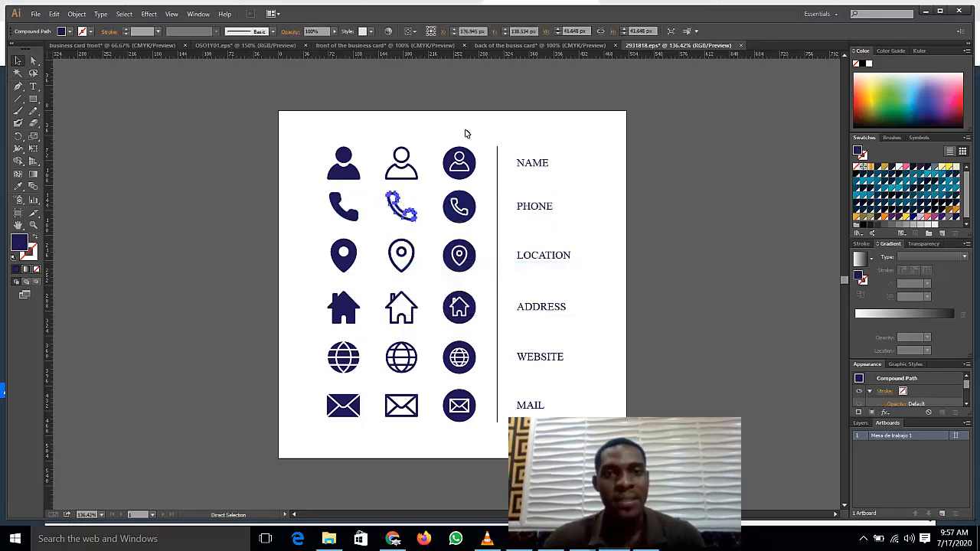
Step: Paste the outline phone icon onto the card back, left of the phone number, filled white
left_click(563, 44)
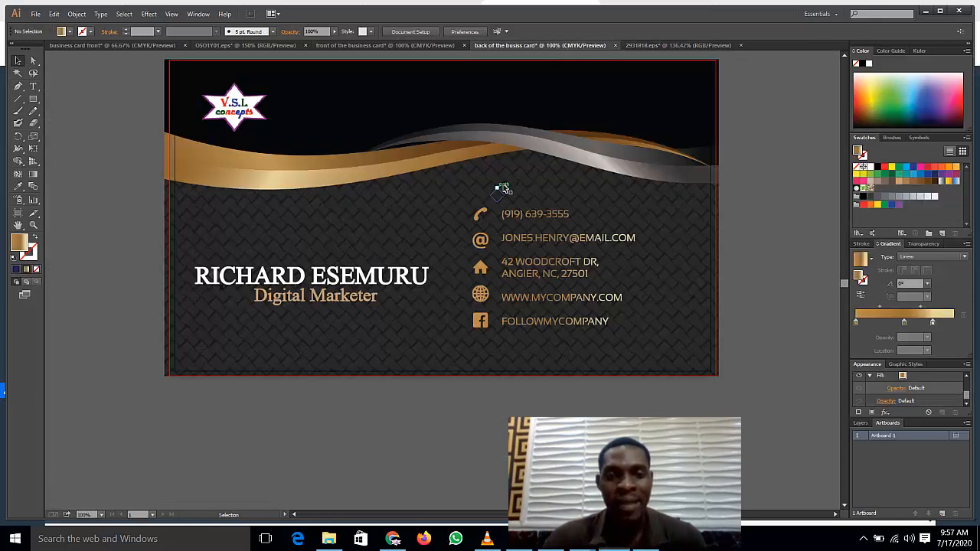
key("ctrl+v")
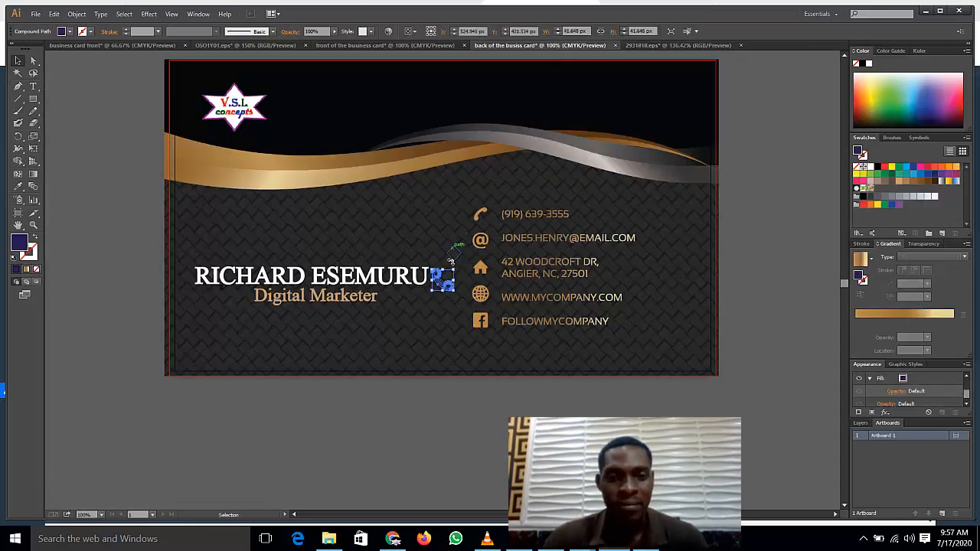
left_click_drag(442, 284, 442, 251)
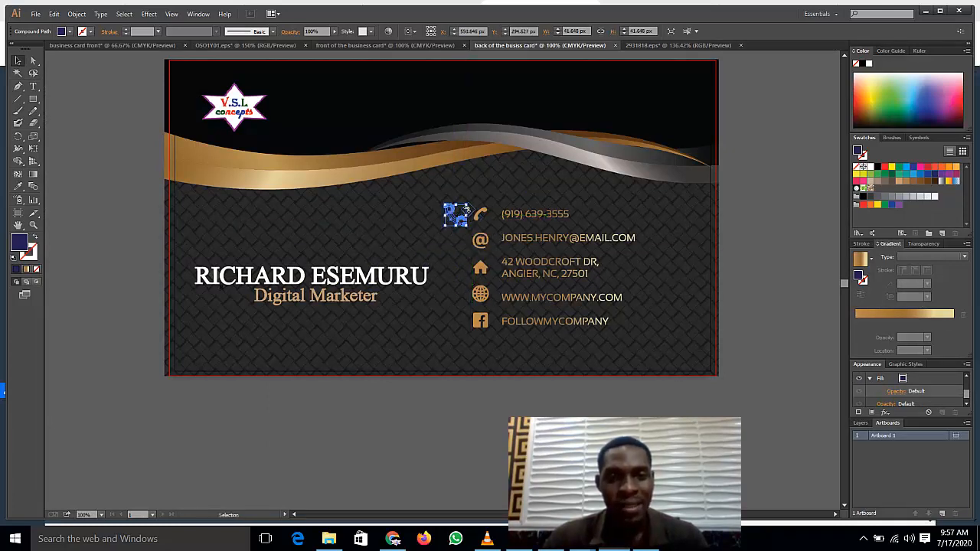
left_click(417, 214)
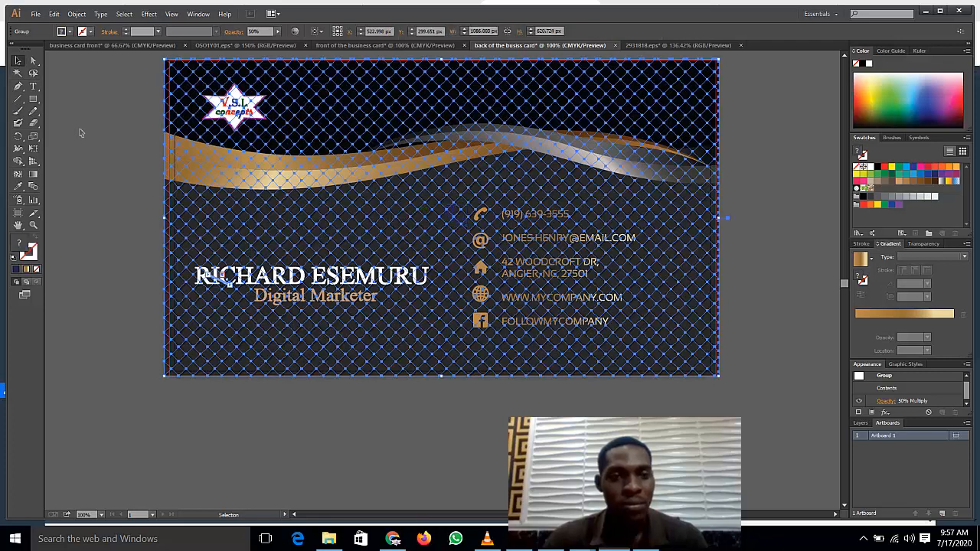
left_click(97, 147)
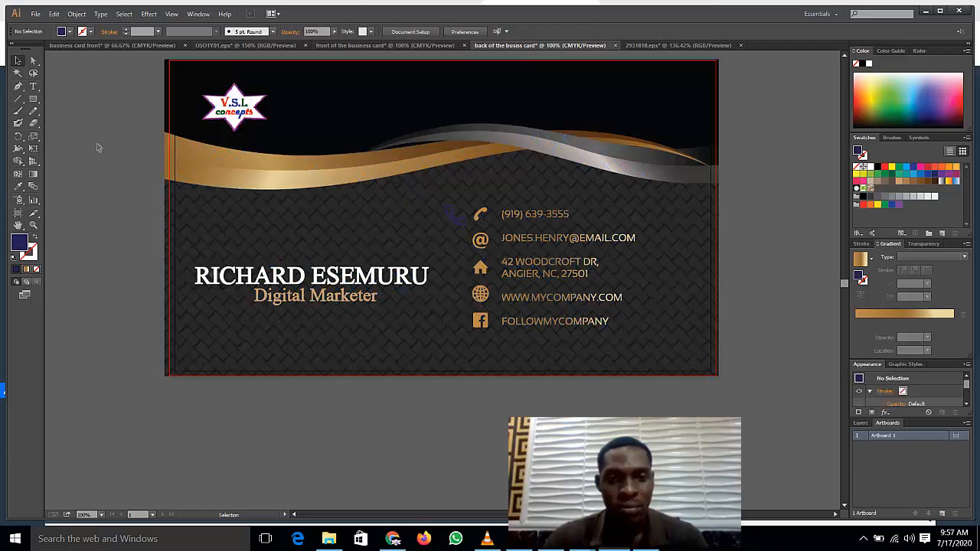
left_click(452, 218)
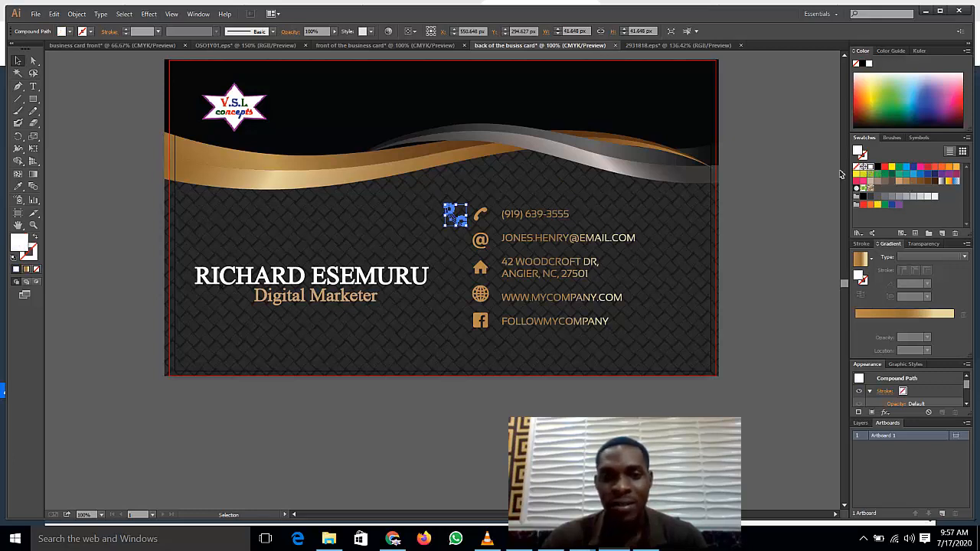
left_click(99, 208)
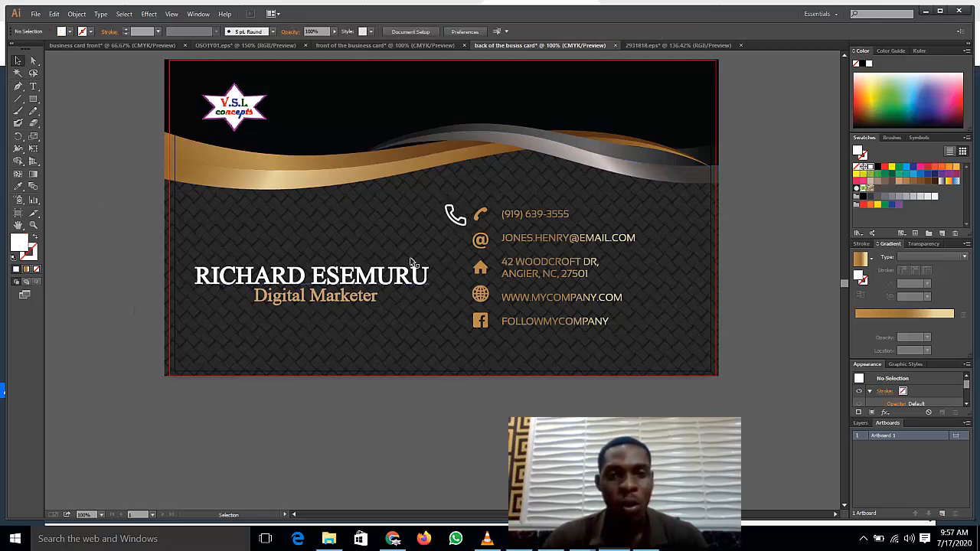
left_click(454, 217)
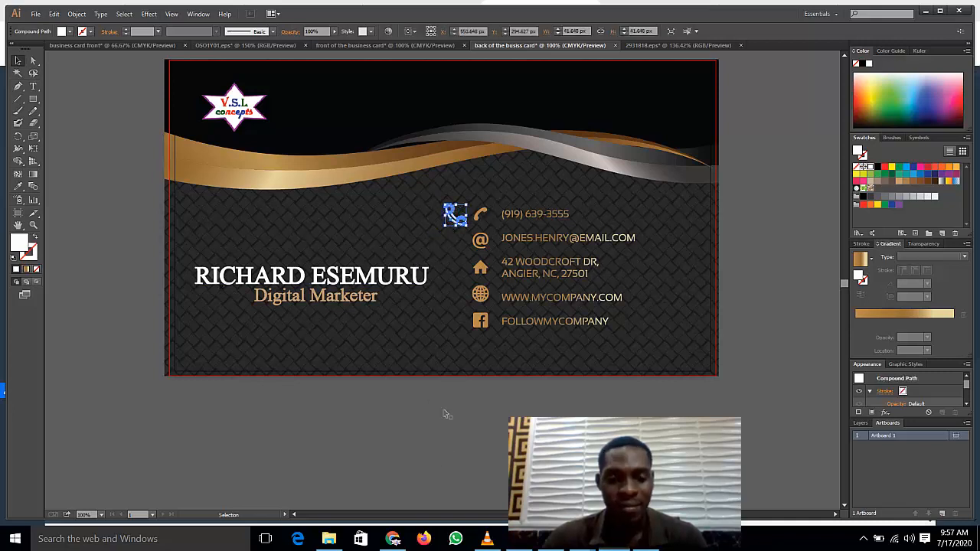
Step: Shift the contact details right and move the phone icon down beside them
left_click(673, 45)
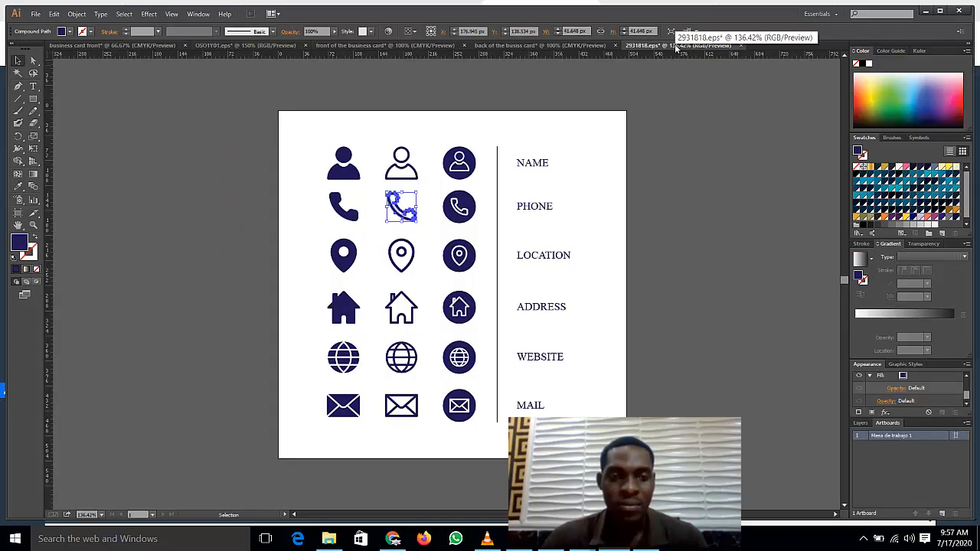
left_click(586, 46)
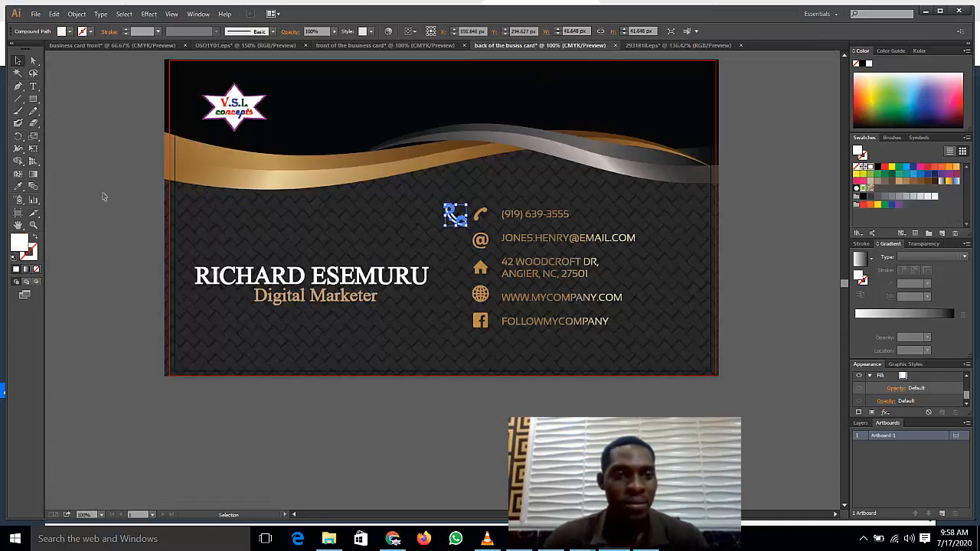
left_click(104, 197)
left_click_drag(526, 217, 575, 220)
left_click(455, 215)
left_click_drag(455, 216, 470, 229)
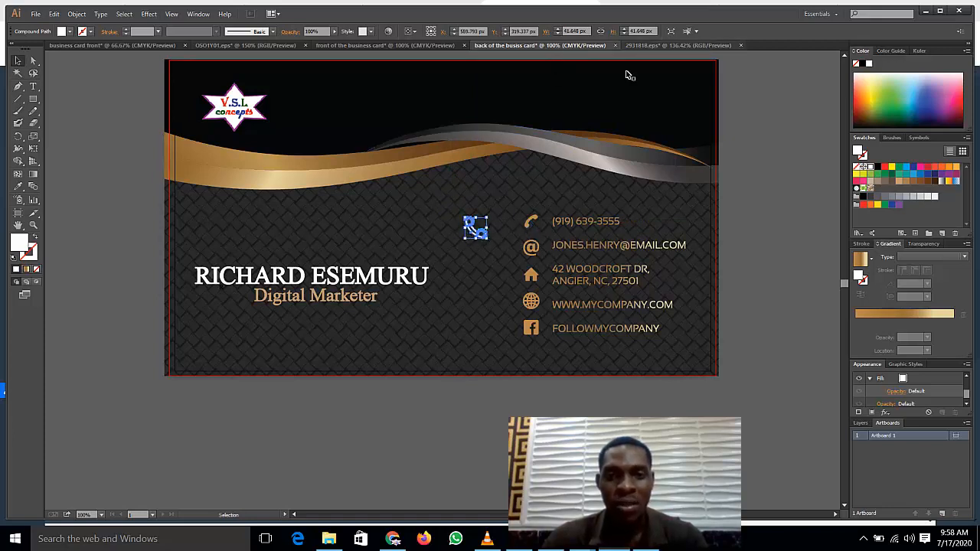
left_click(687, 48)
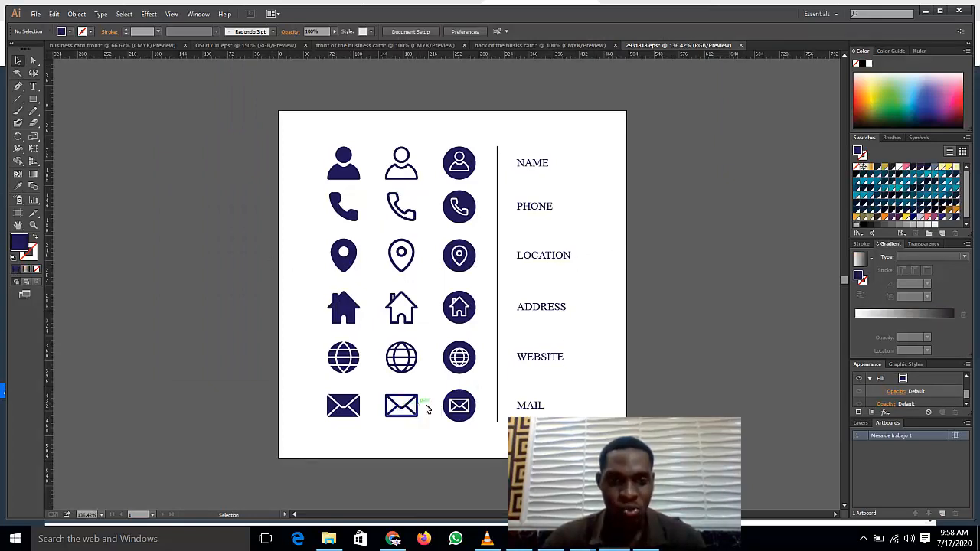
Step: Ungroup the mail icon row twice and select the circular mail icon by itself
right_click(457, 417)
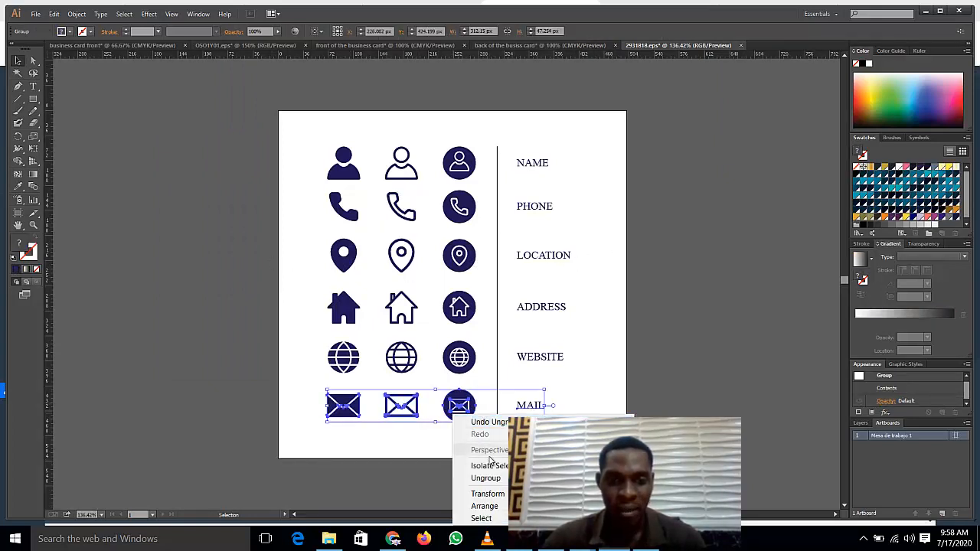
left_click(486, 478)
left_click(598, 392)
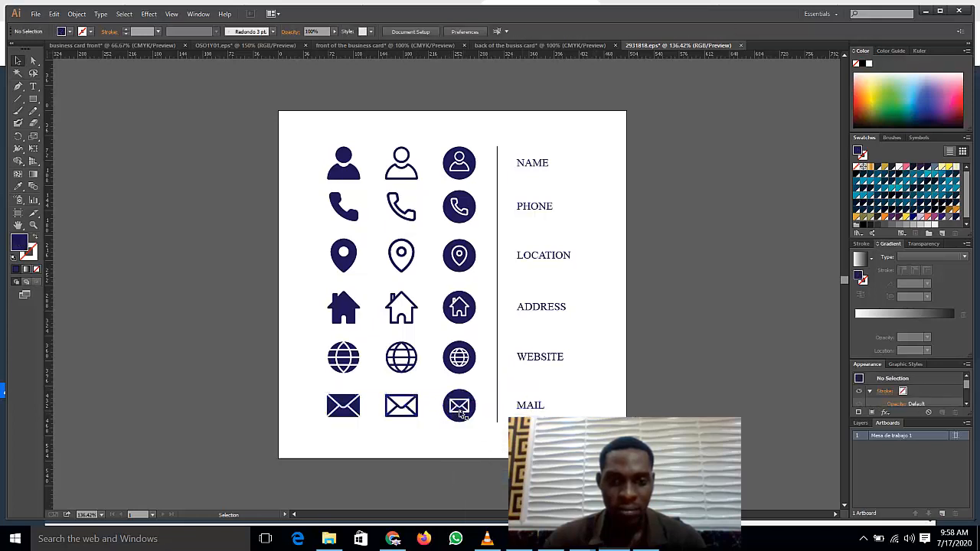
left_click(460, 406)
right_click(464, 405)
left_click(494, 475)
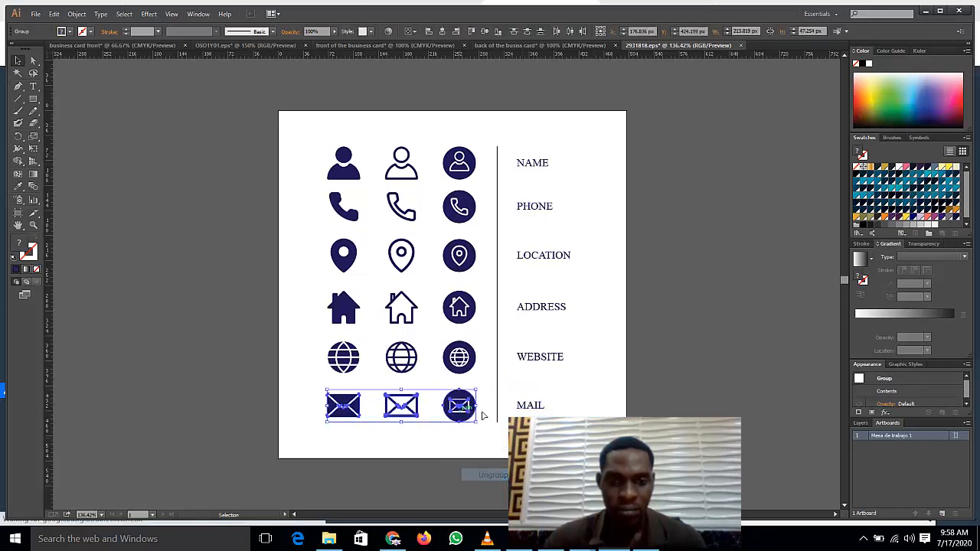
left_click(495, 399)
left_click(462, 407)
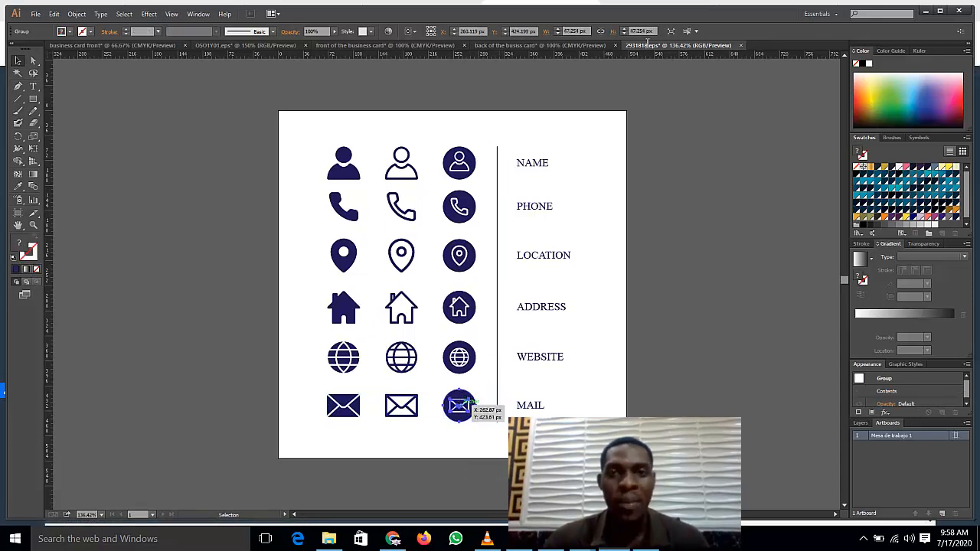
Step: Paste the circular mail icon onto the card back, just below the phone icon
left_click(579, 46)
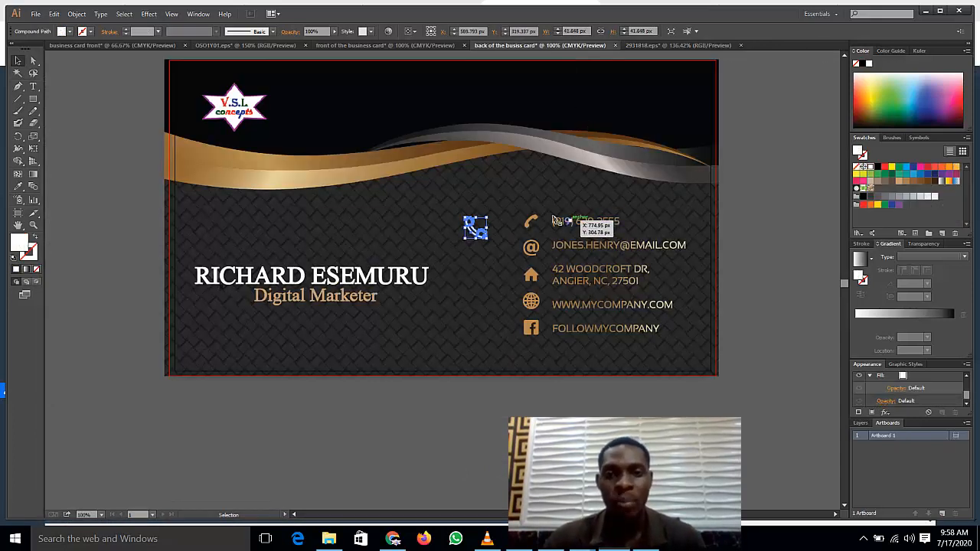
key("ctrl+v")
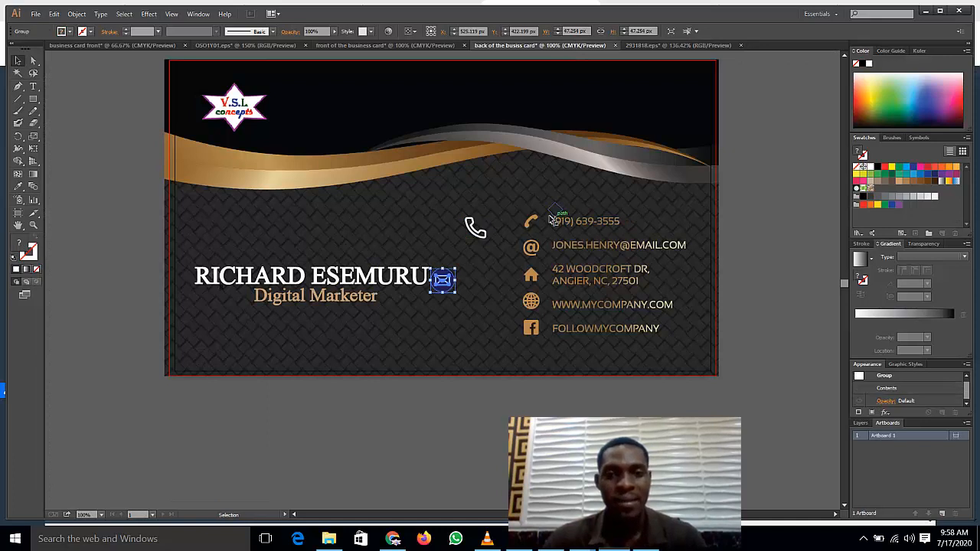
left_click_drag(451, 286, 488, 276)
left_click(481, 306)
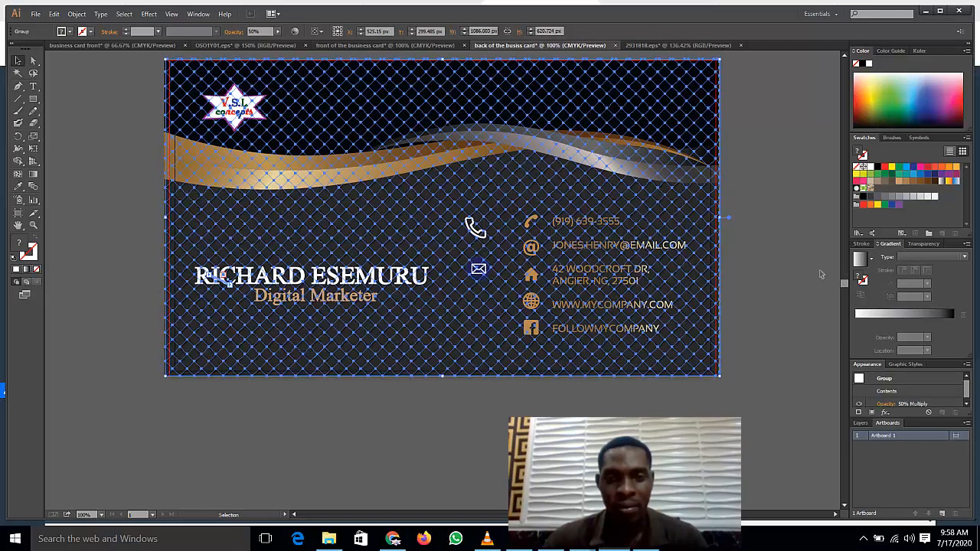
left_click(810, 275)
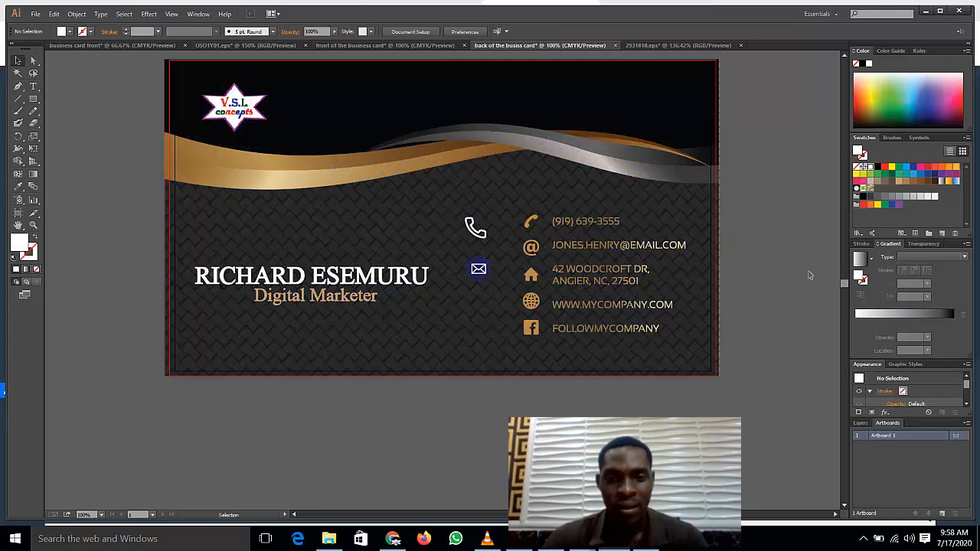
left_click(660, 47)
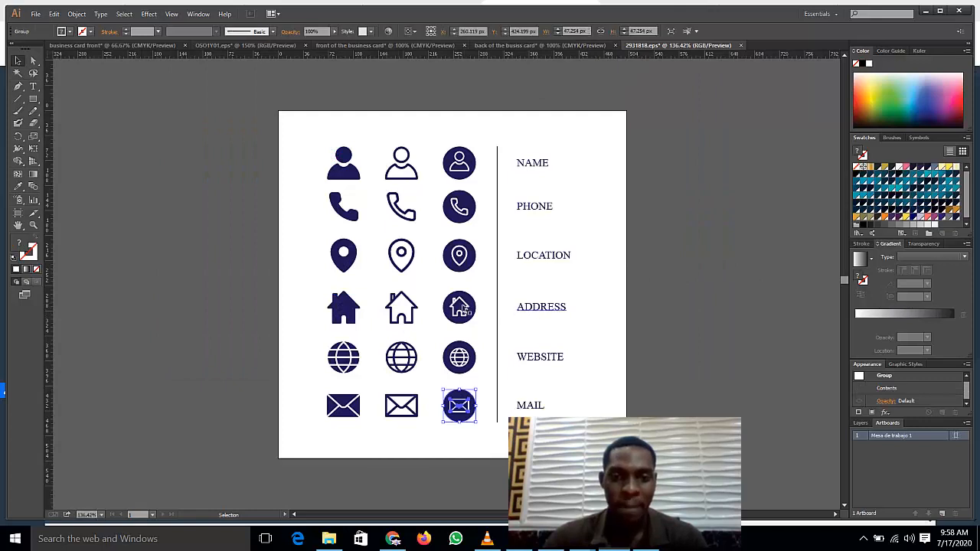
Step: Ungroup the address icon row twice and select the outline house icon for copying
left_click(420, 310)
right_click(415, 314)
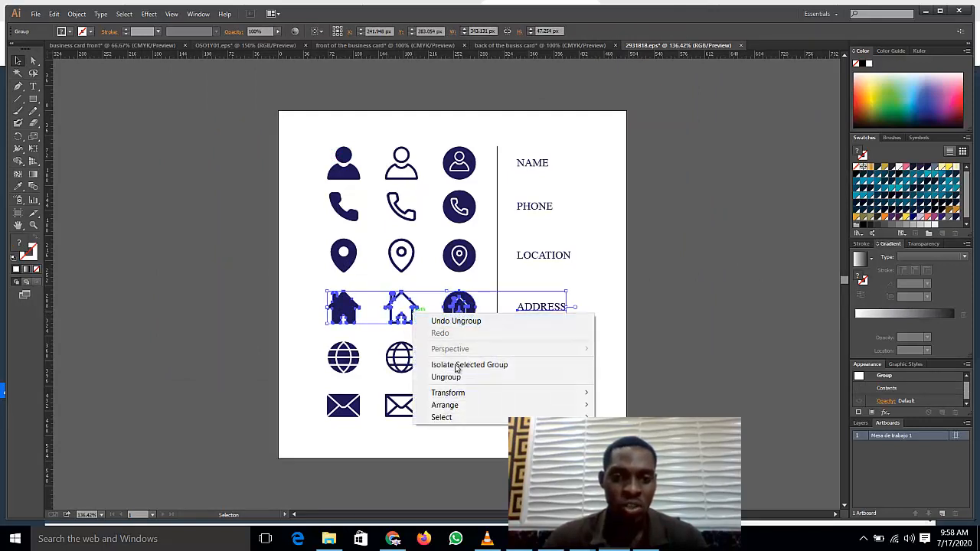
left_click(451, 378)
left_click(439, 288)
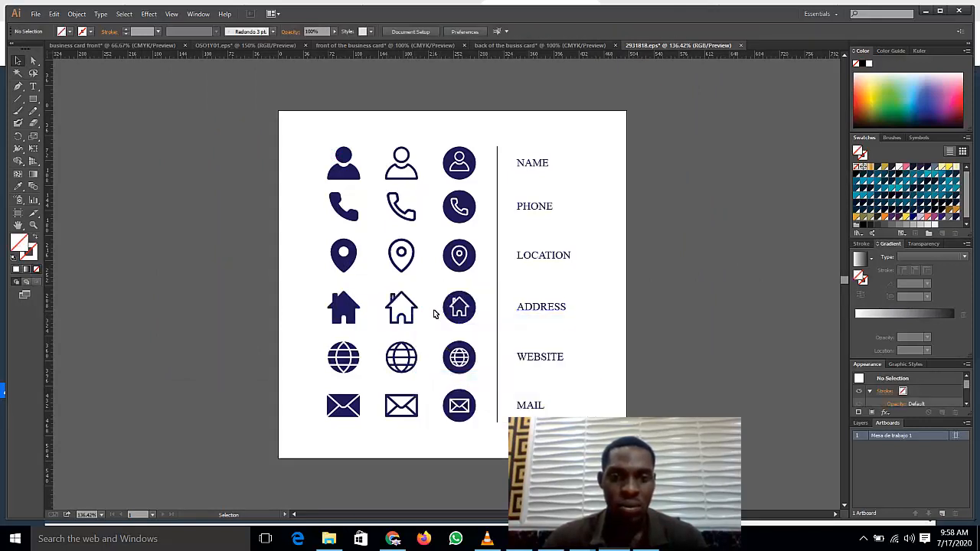
left_click(455, 311)
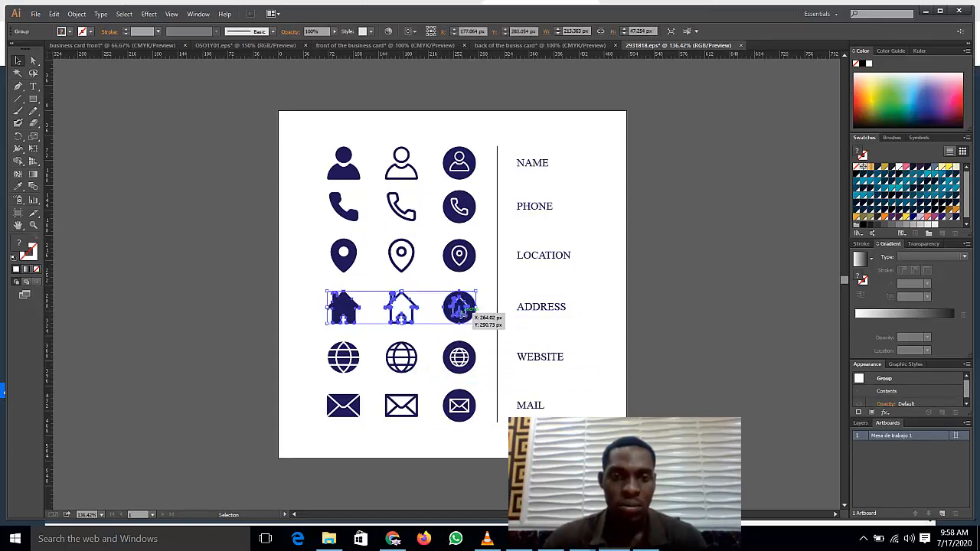
right_click(453, 319)
left_click(459, 375)
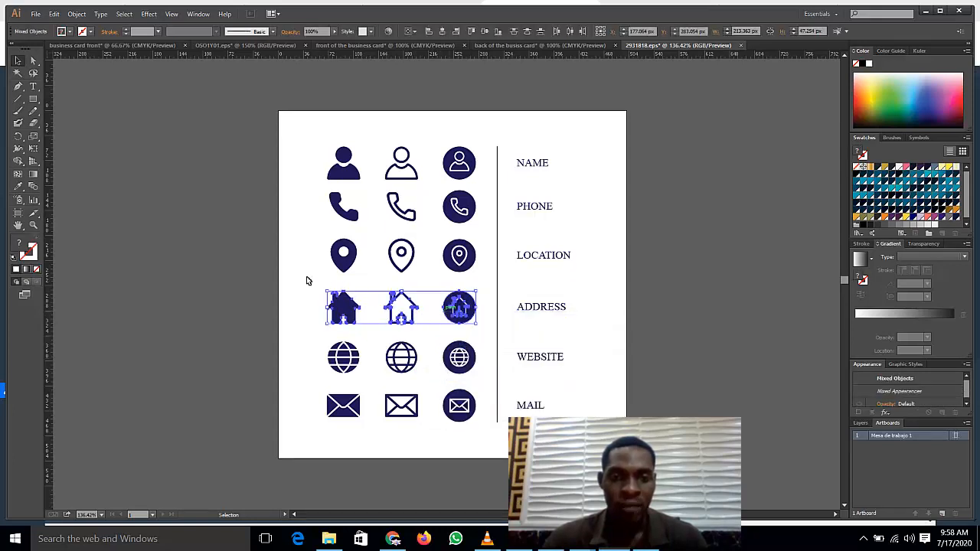
left_click(289, 286)
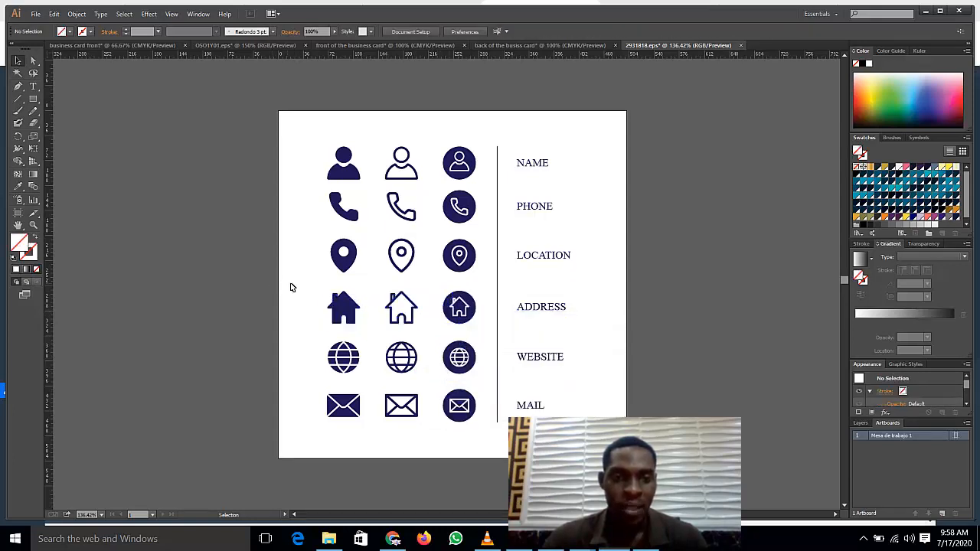
left_click(402, 314)
key("a")
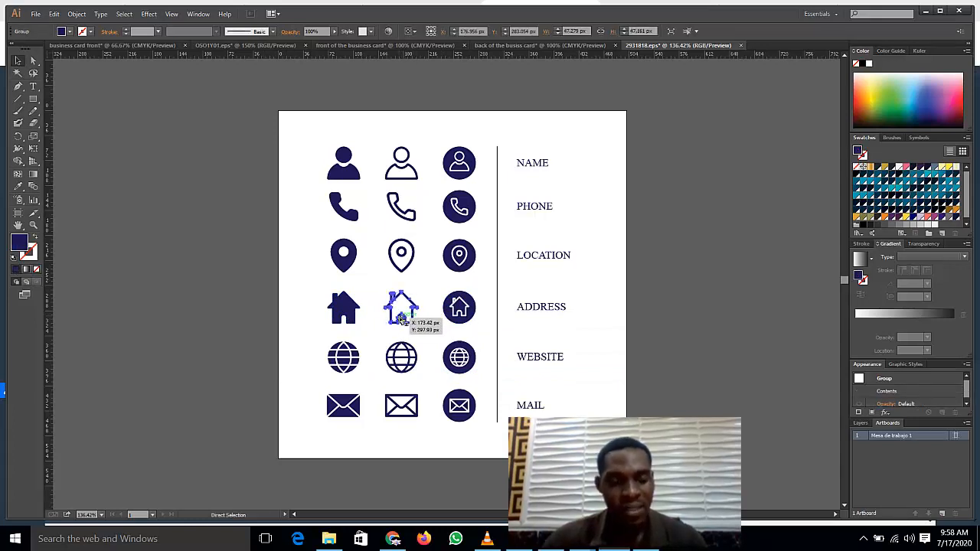
key("v")
Step: Paste the outline house icon onto the card back, below the envelope icon
left_click(569, 47)
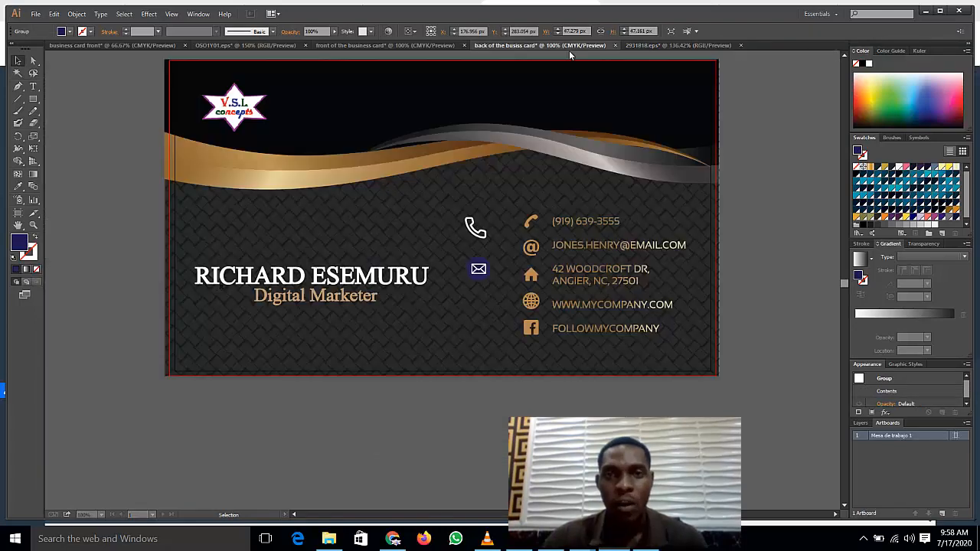
key("ctrl+v")
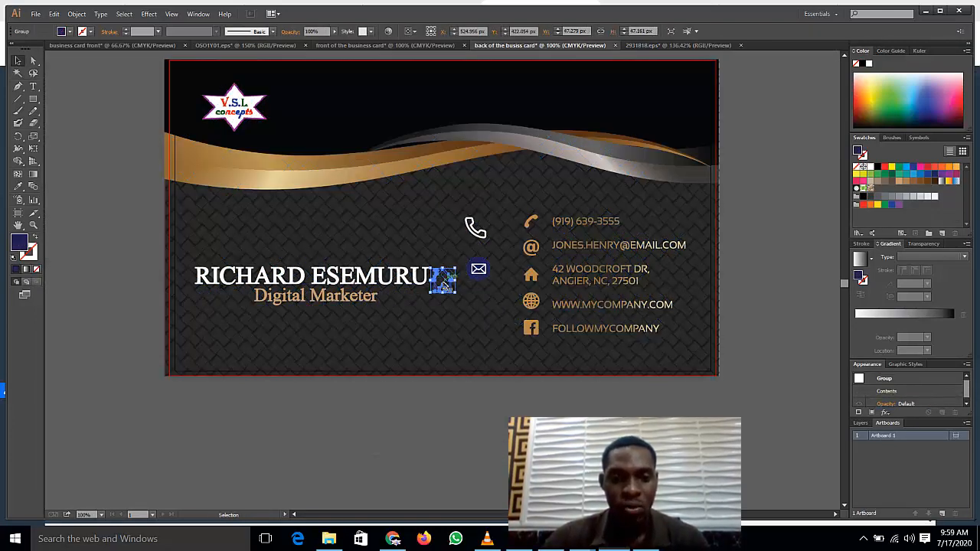
left_click_drag(444, 282, 478, 304)
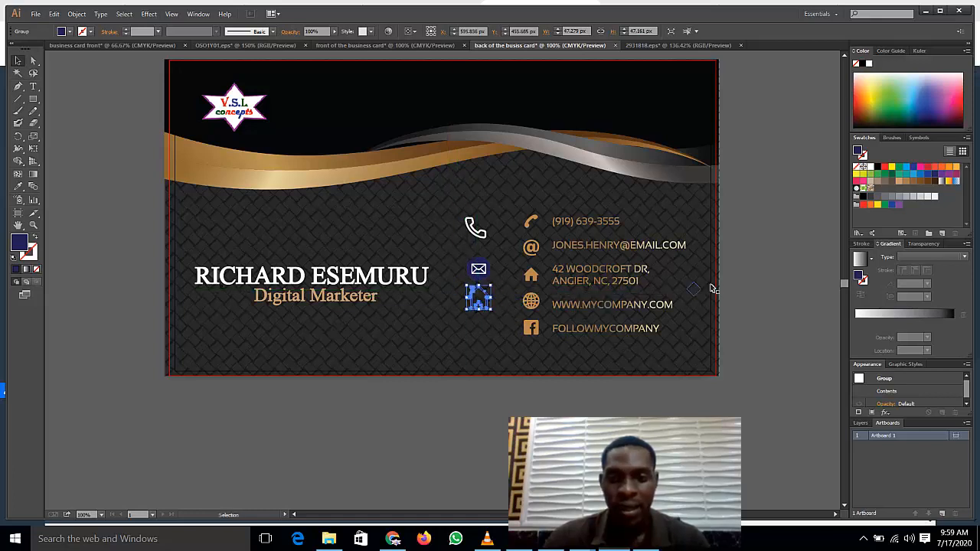
left_click(780, 290)
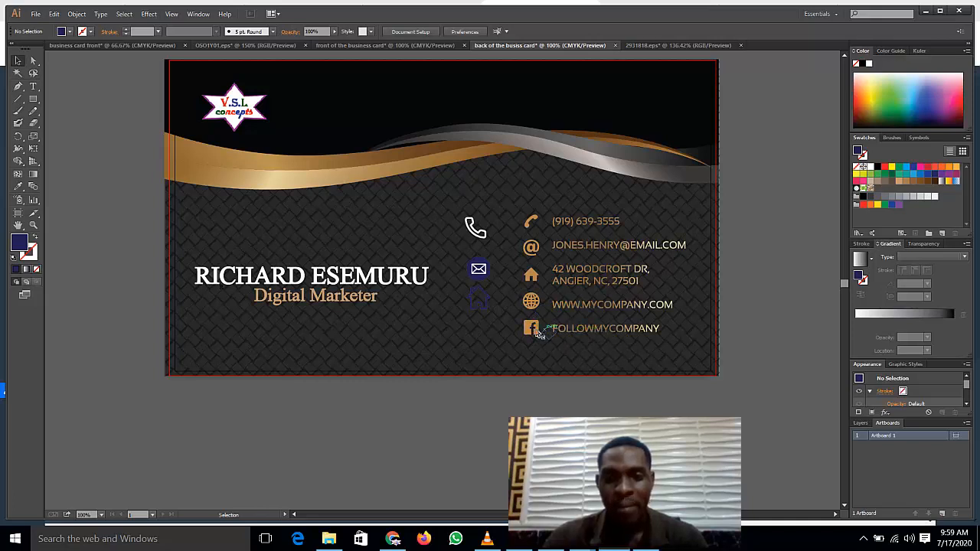
left_click(666, 46)
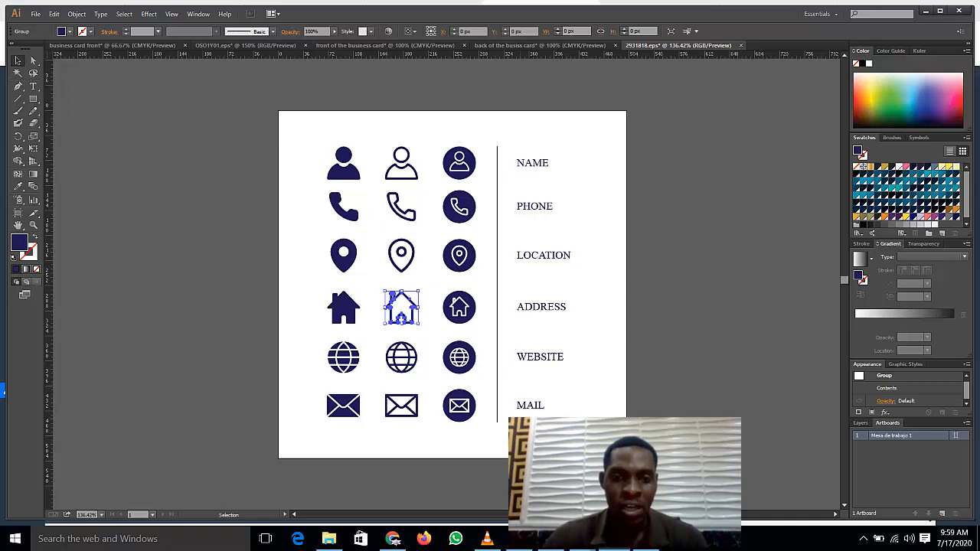
Step: Ungroup the globe row from its WEBSITE label and select the middle outline globe icon
left_click(398, 363)
right_click(401, 364)
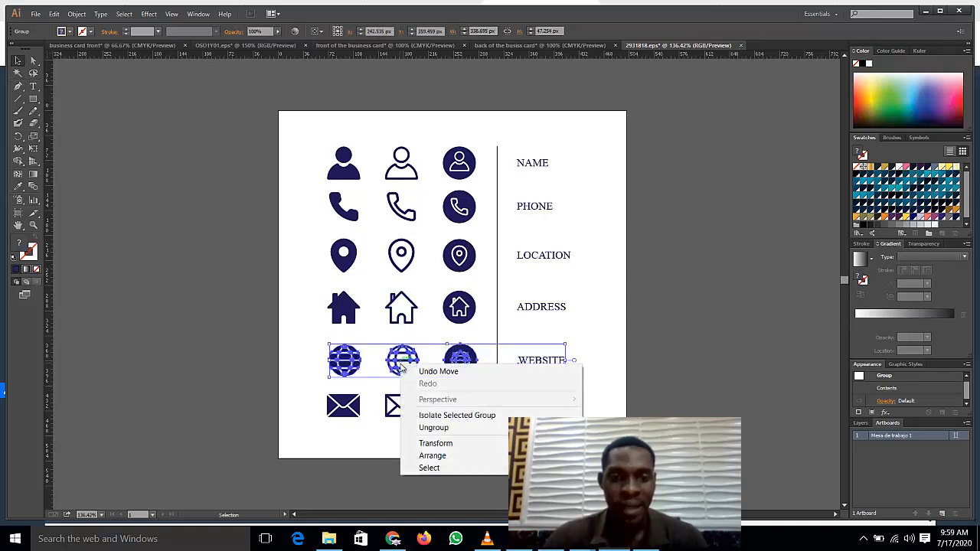
left_click(449, 438)
left_click(254, 363)
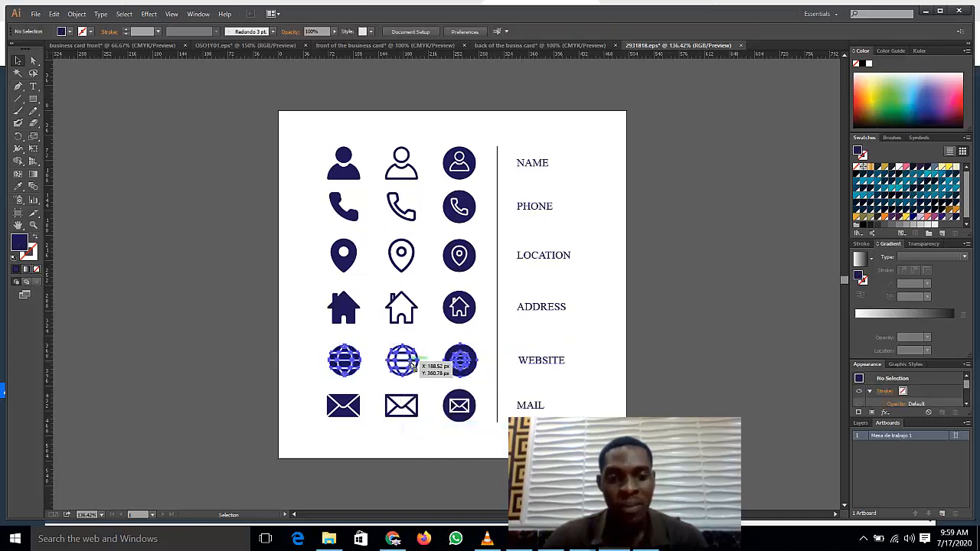
left_click(409, 363)
right_click(411, 363)
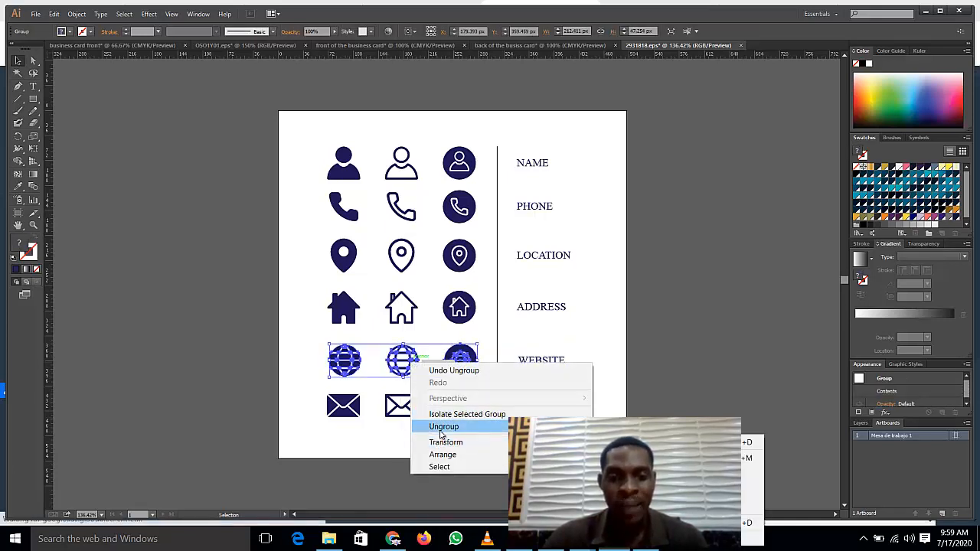
left_click(443, 426)
left_click(253, 378)
left_click(410, 375)
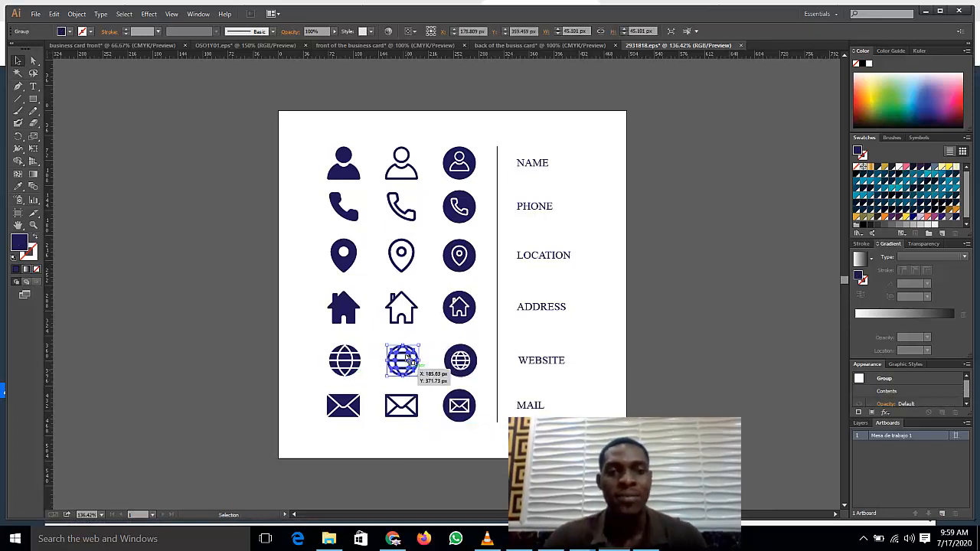
Step: Paste the globe icon below the house icon on the card and delete the round envelope icon
left_click(540, 46)
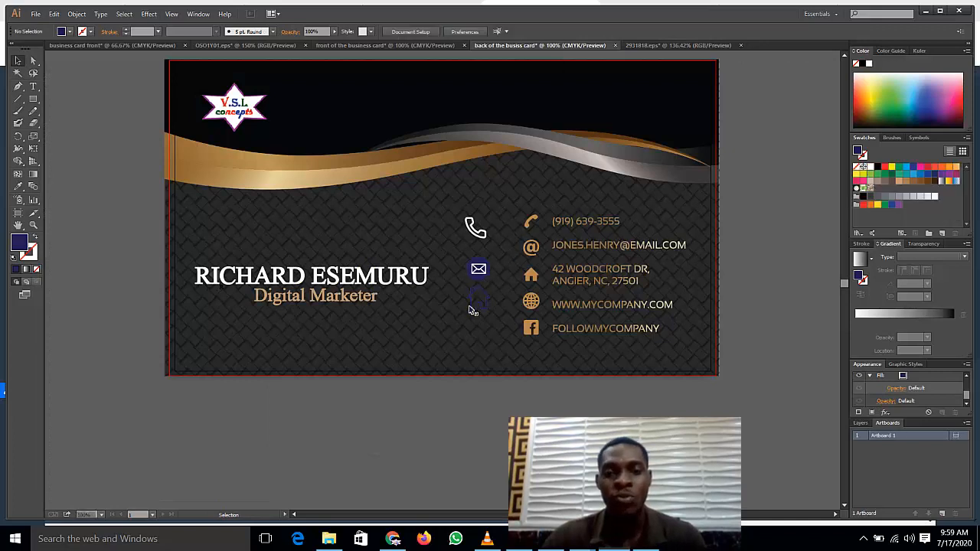
key("ctrl+v")
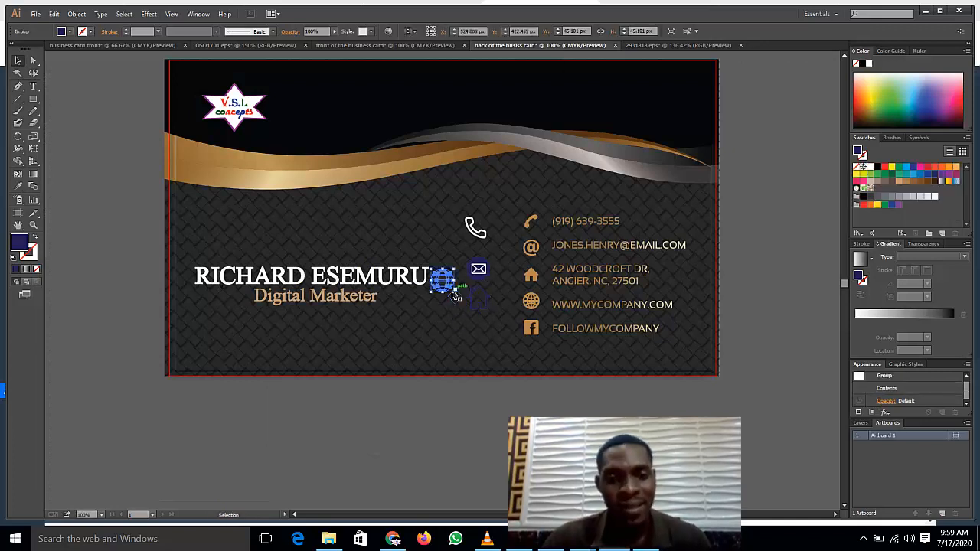
left_click_drag(442, 281, 477, 336)
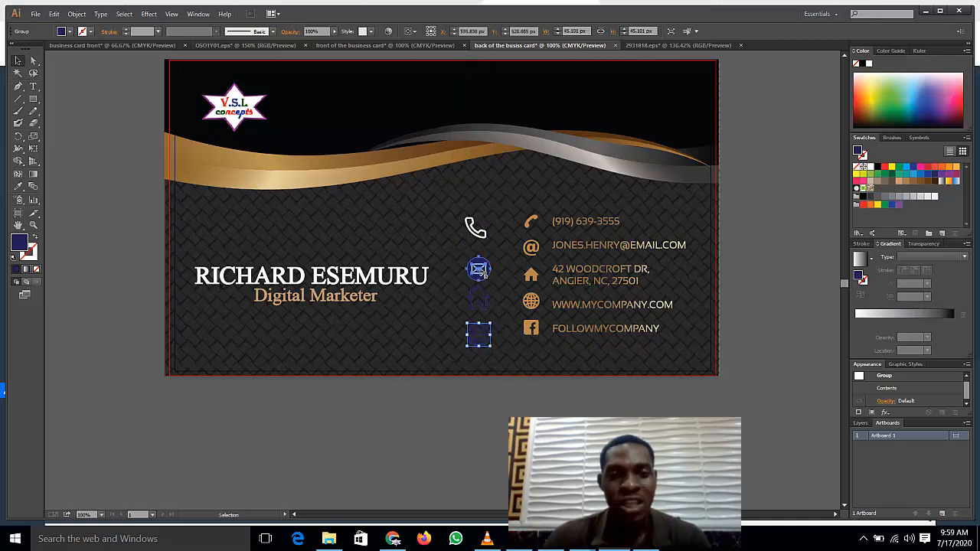
left_click(480, 270)
key("Delete")
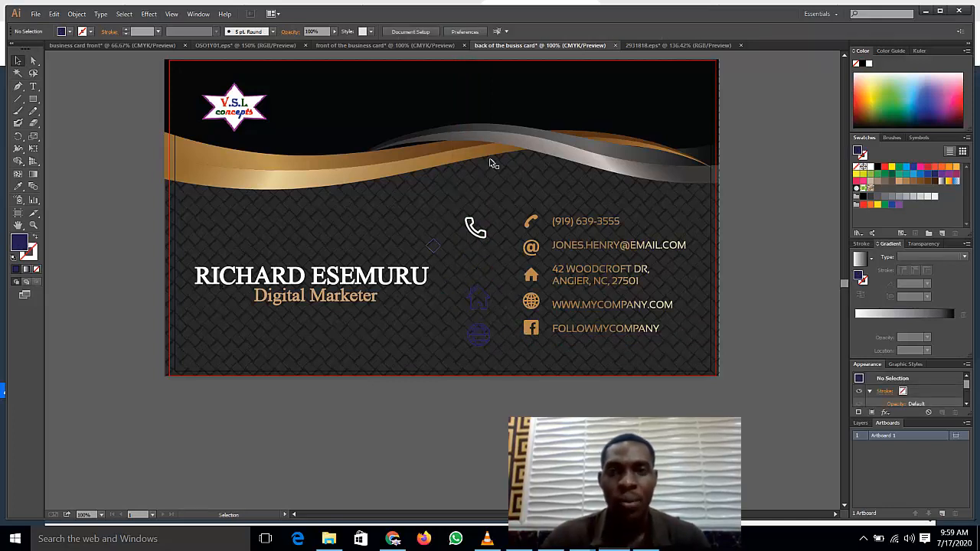
left_click(644, 45)
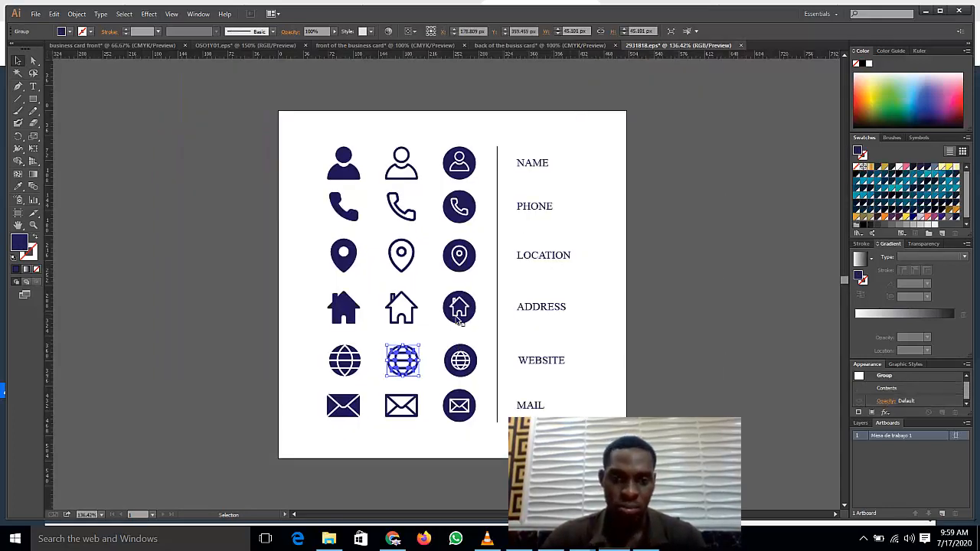
Step: Copy the outline envelope icon onto the card back and place it beside the globe
left_click(403, 406)
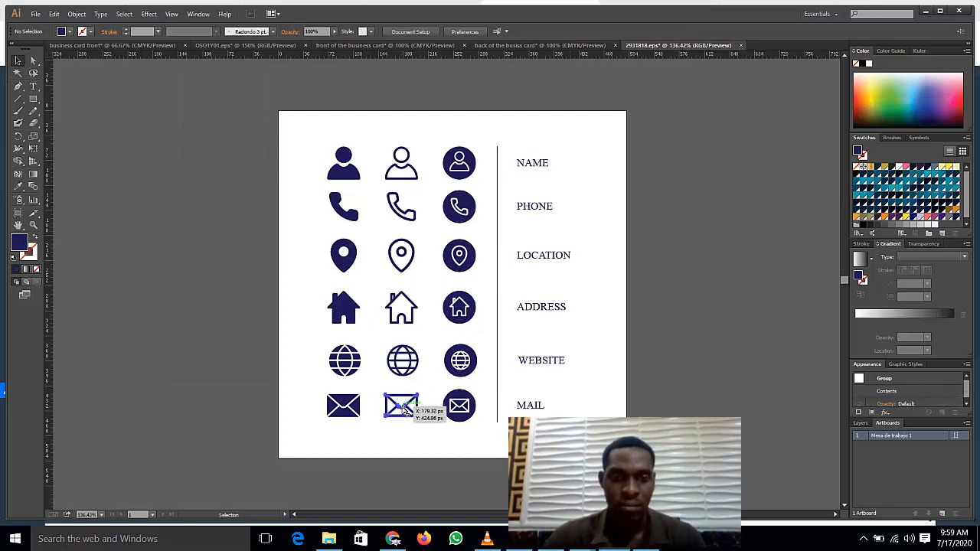
left_click(540, 45)
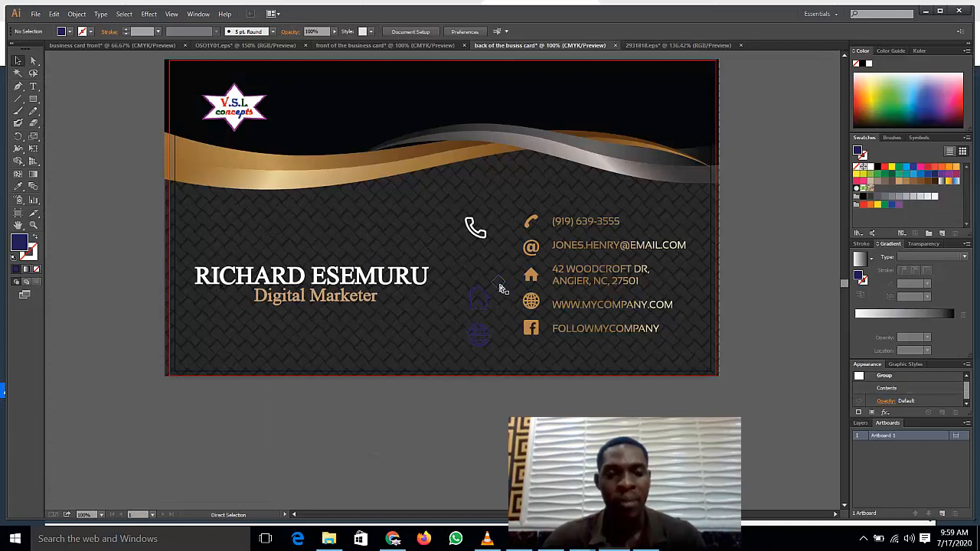
key("ctrl+v")
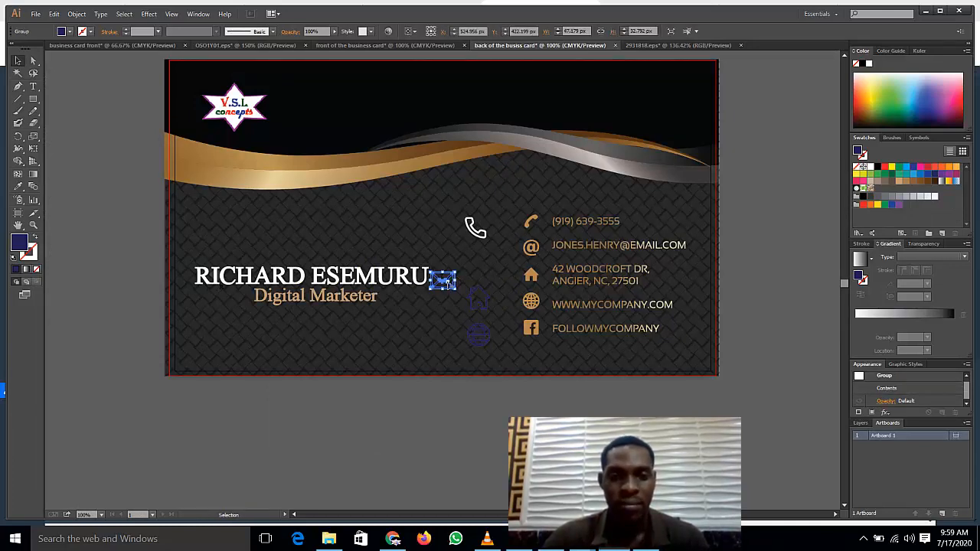
left_click_drag(448, 283, 448, 337)
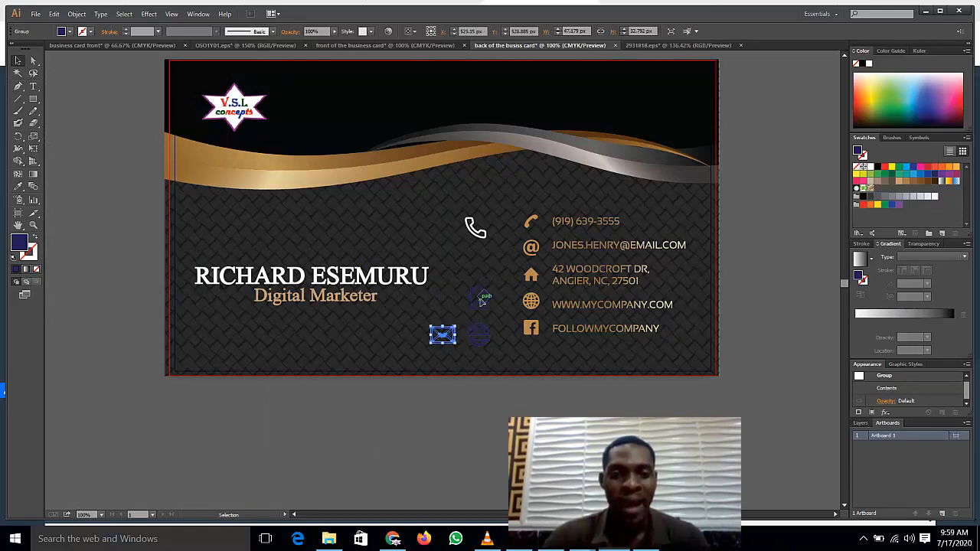
left_click(481, 301)
Step: Move the gold contact-details block below the card
left_click(792, 282)
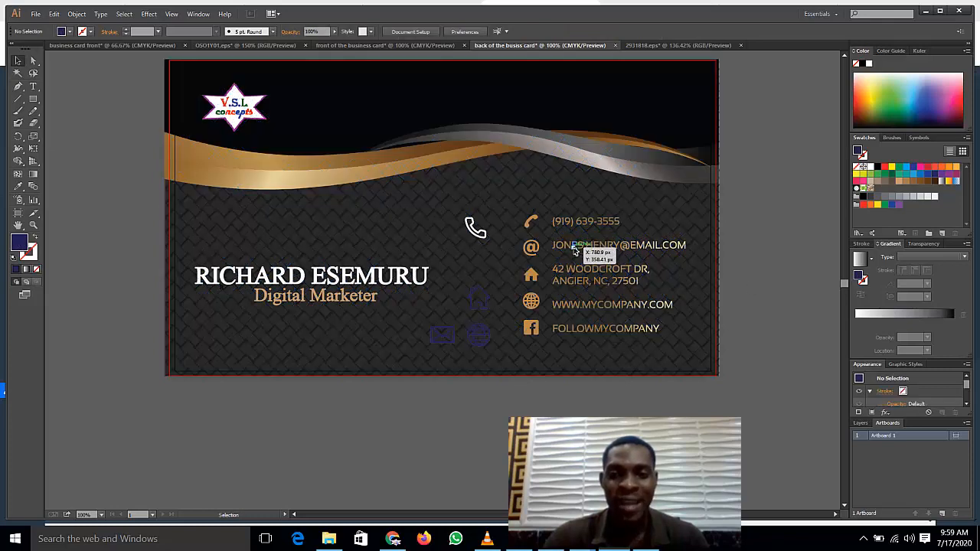
left_click(571, 245)
left_click_drag(655, 501, 677, 480)
Step: Shift the white phone icon slightly up and to the right
left_click(526, 404)
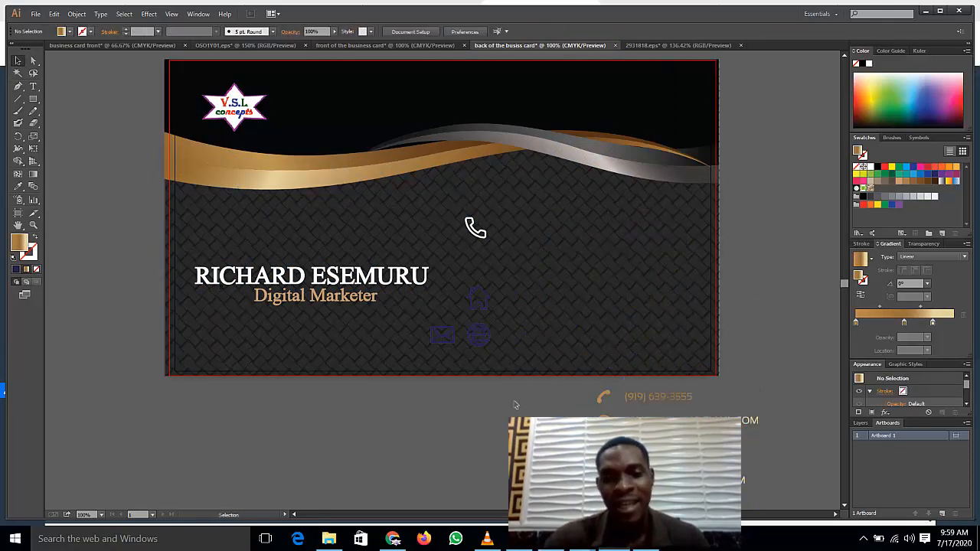
left_click_drag(475, 237, 496, 232)
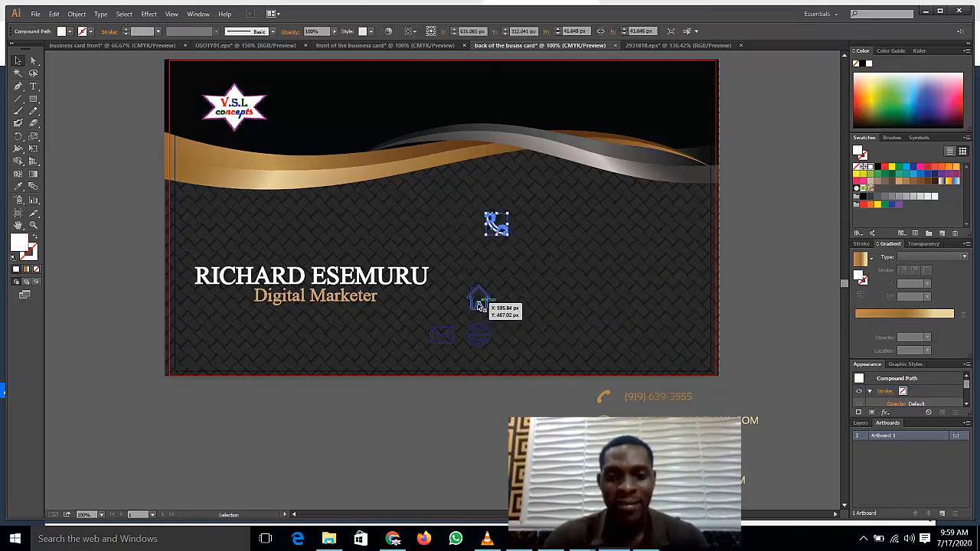
left_click(445, 331)
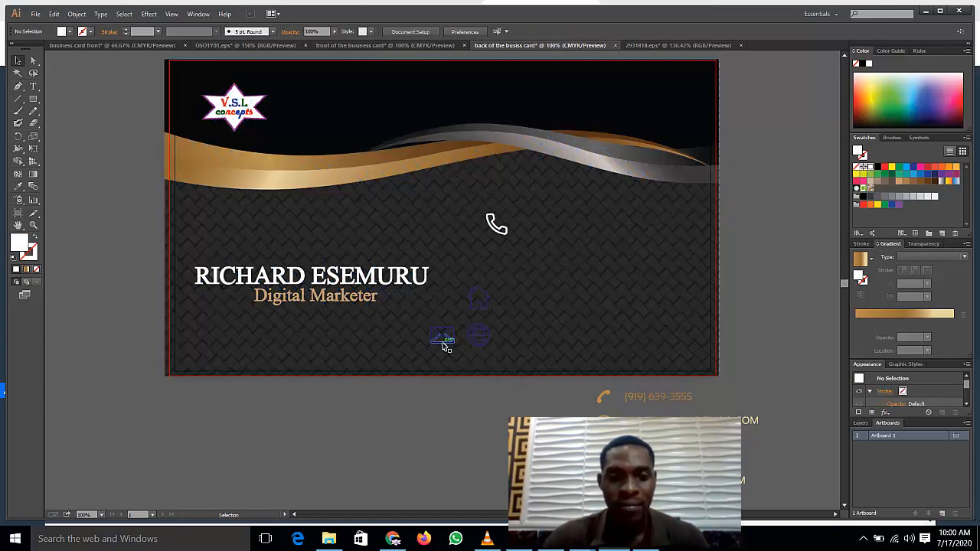
Step: Undo the accidental pattern move and place the envelope icon directly beneath the phone icon
left_click(442, 344)
left_click_drag(481, 317, 494, 282)
key("a")
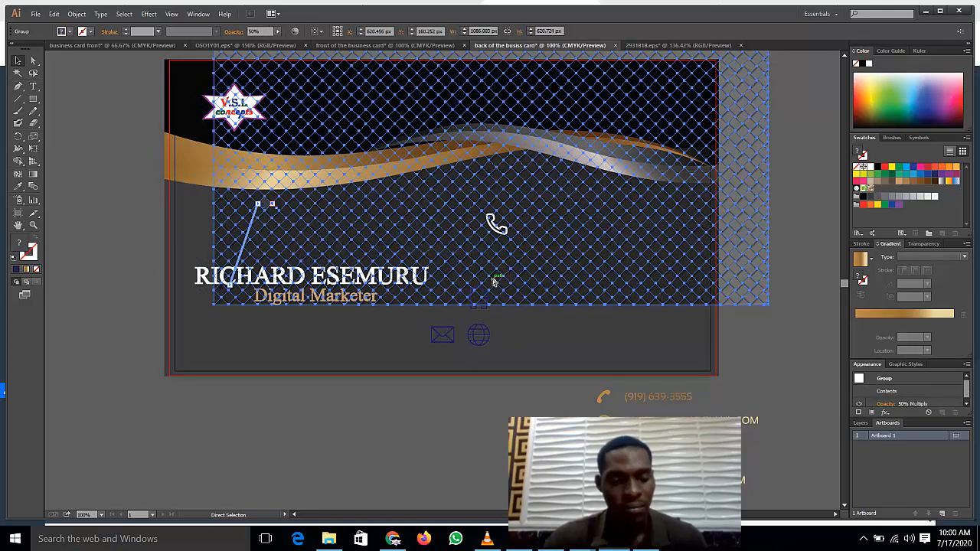
key("ctrl+z")
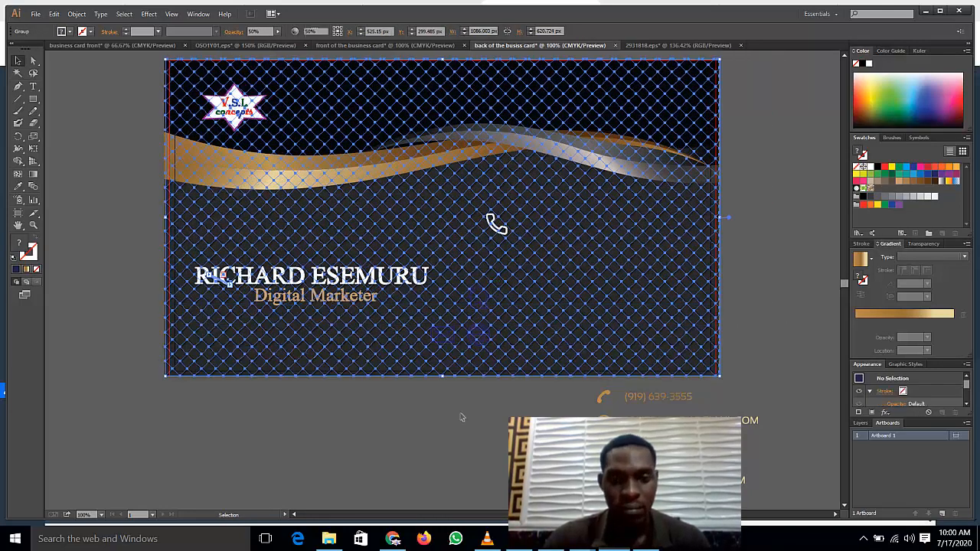
key("v")
key("ctrl+shift+a")
left_click_drag(444, 339, 496, 268)
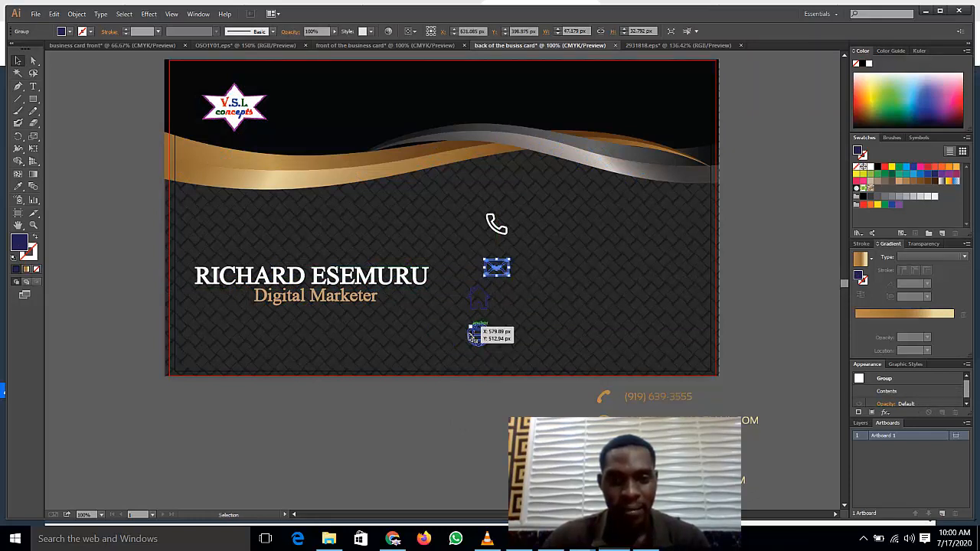
Step: Move the house and globe icons into the column under the envelope icon
left_click(475, 312)
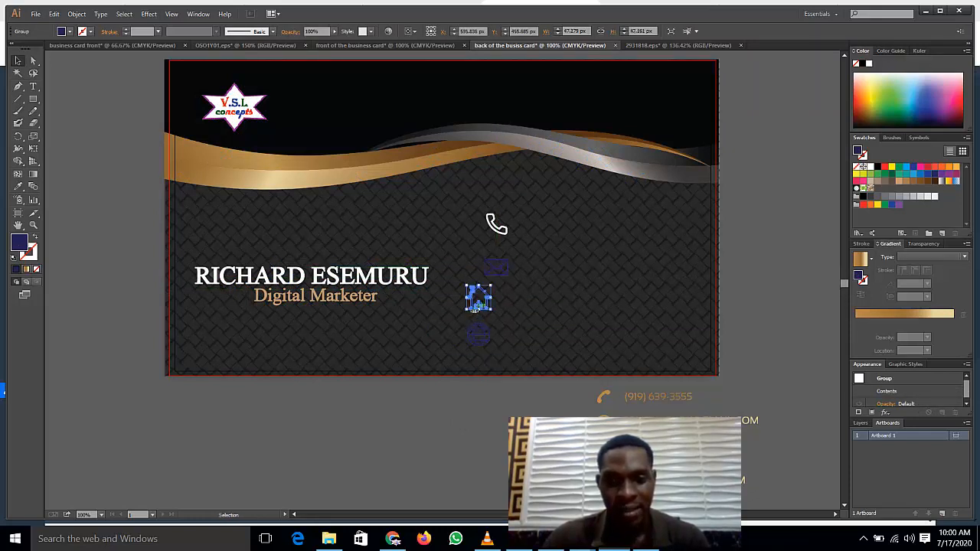
left_click_drag(476, 314, 499, 313)
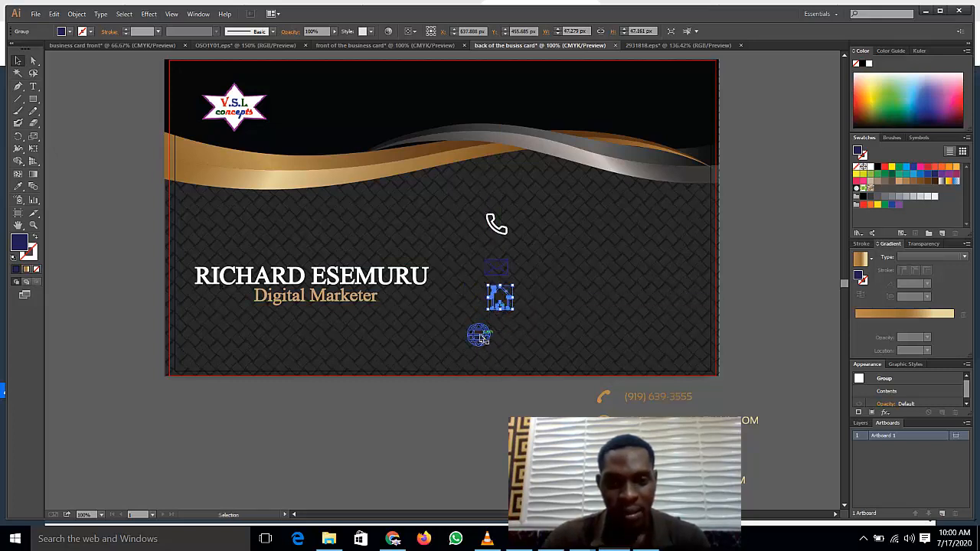
left_click(478, 335)
left_click(494, 341)
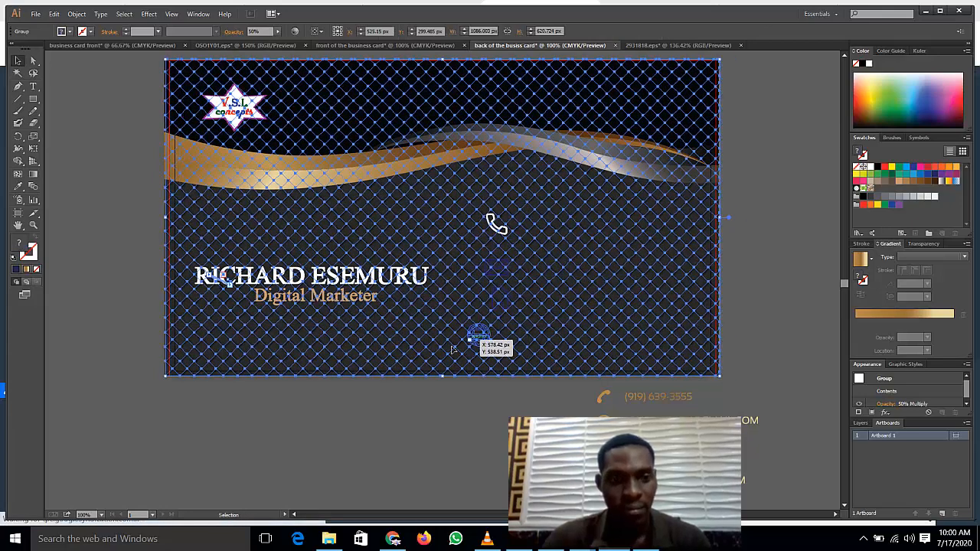
left_click(448, 402)
left_click_drag(474, 338, 497, 337)
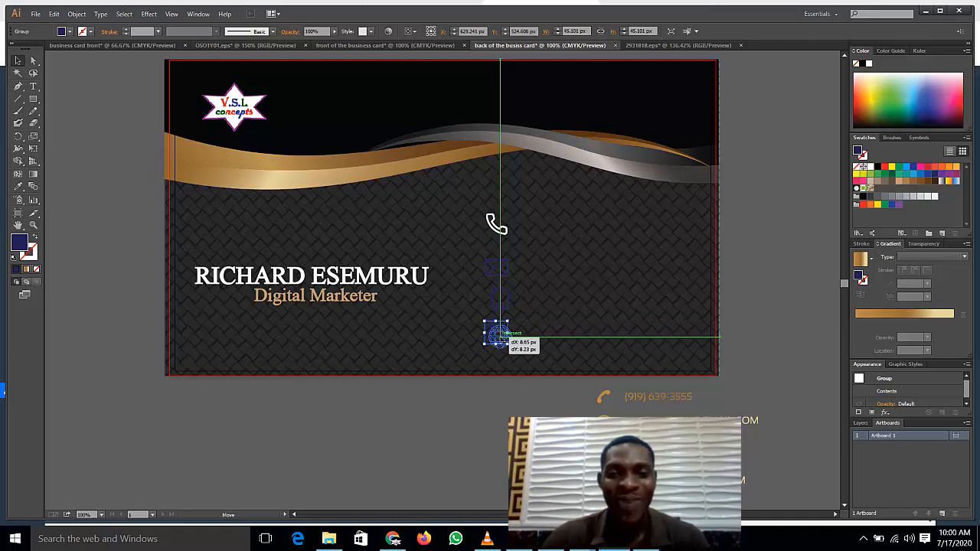
left_click_drag(496, 335, 499, 337)
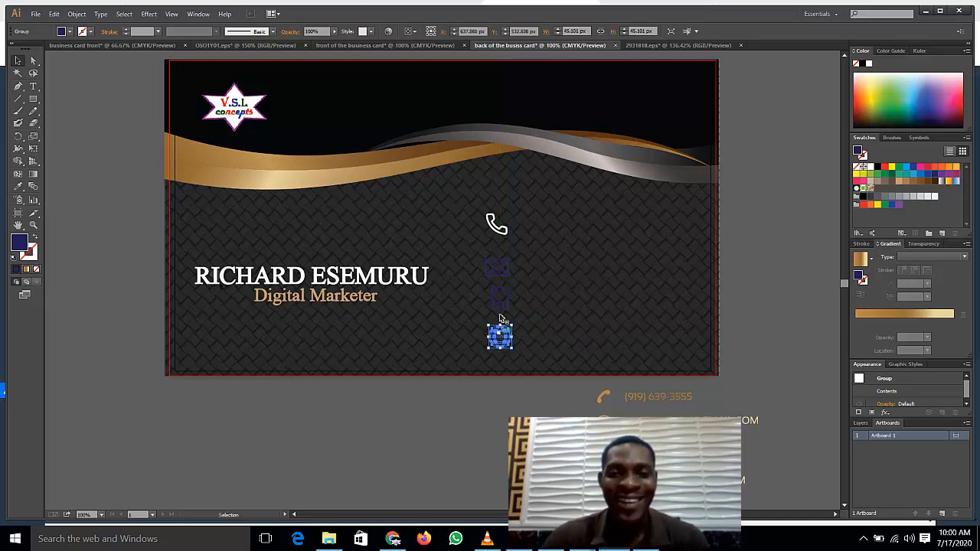
Step: Nudge the envelope, house and globe icons up so the column is evenly spaced
left_click(495, 269)
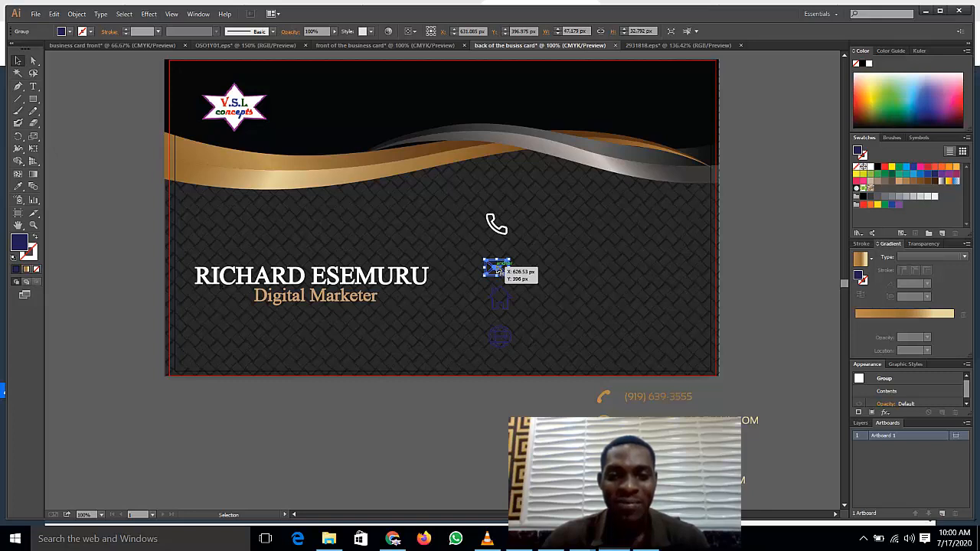
left_click_drag(499, 270, 501, 269)
left_click_drag(497, 225, 501, 268)
left_click(499, 268)
key("Up")
key("Up")
key("Up")
key("Up")
key("Up")
key("Up")
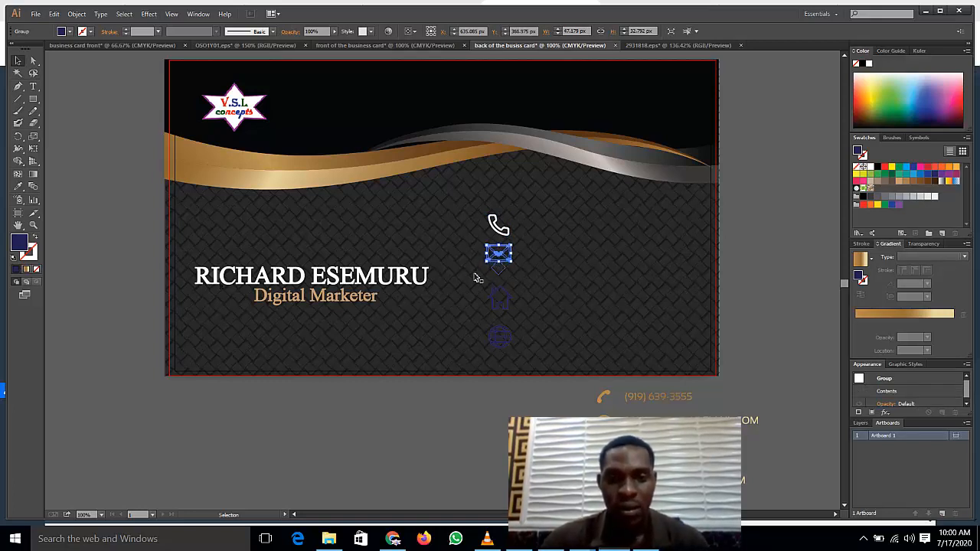
left_click(501, 306)
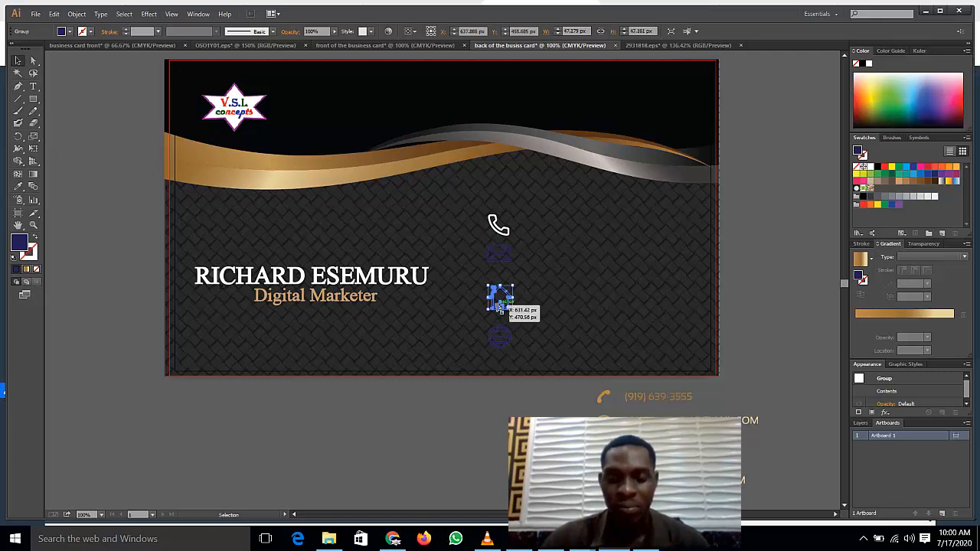
left_click_drag(500, 306, 499, 306)
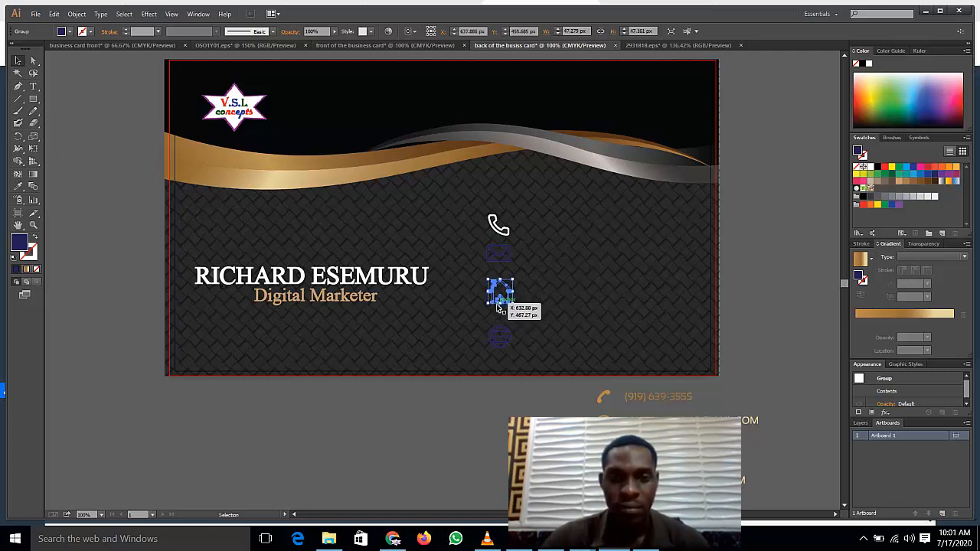
key("Up")
key("Up")
key("Up")
key("Up")
key("Up")
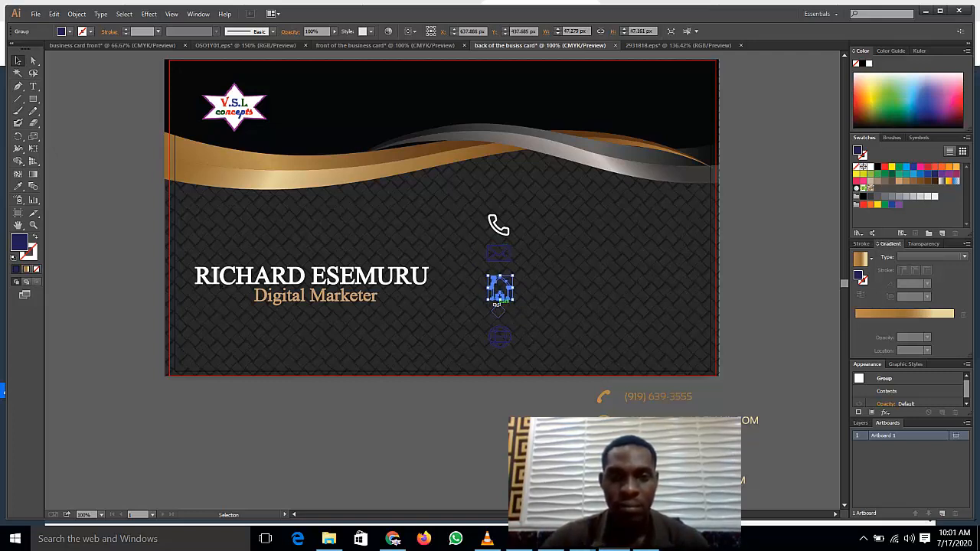
left_click_drag(500, 344, 503, 346)
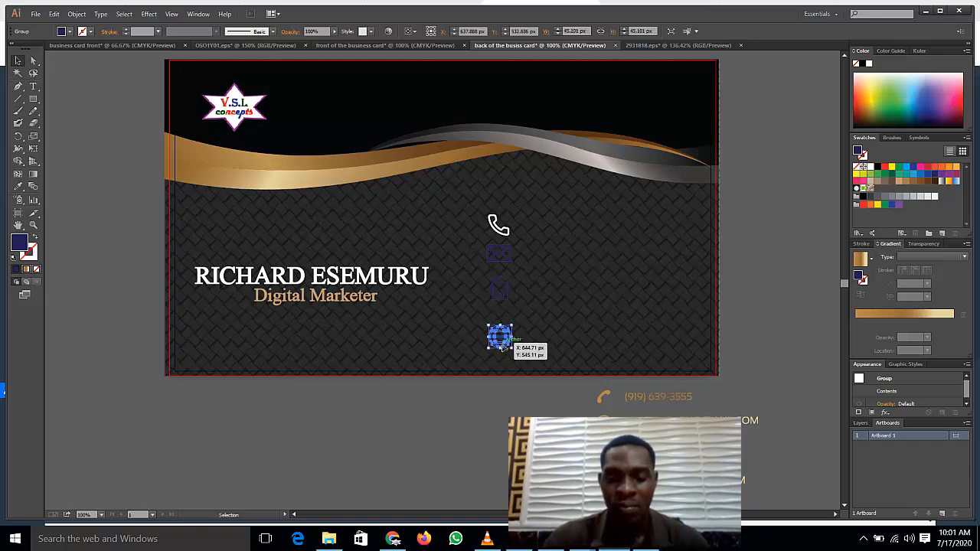
key("Up")
key("Up")
key("Up")
key("Up")
key("Up")
key("Up")
key("Up")
key("Up")
key("Up")
key("Up")
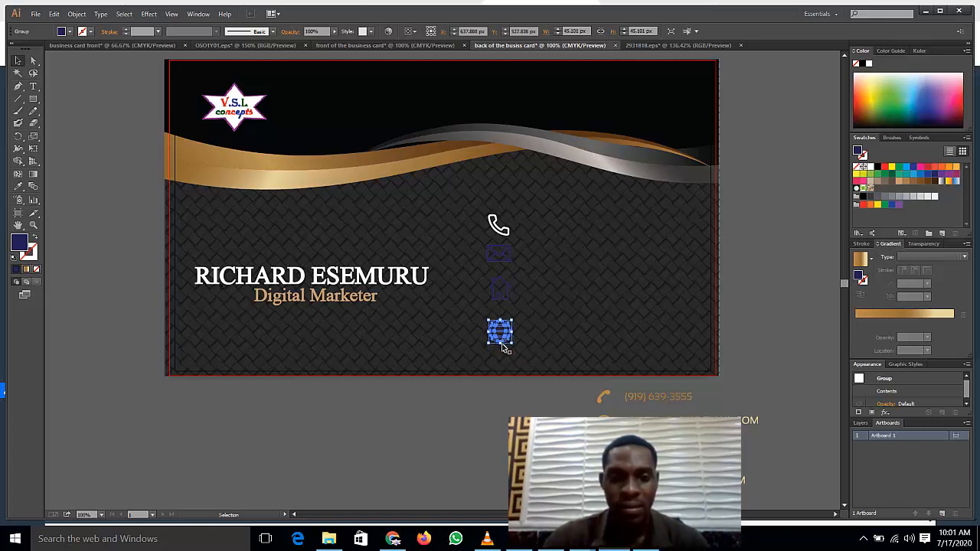
key("Up")
key("Up")
key("Up")
key("Up")
key("Up")
key("Up")
key("Up")
key("Up")
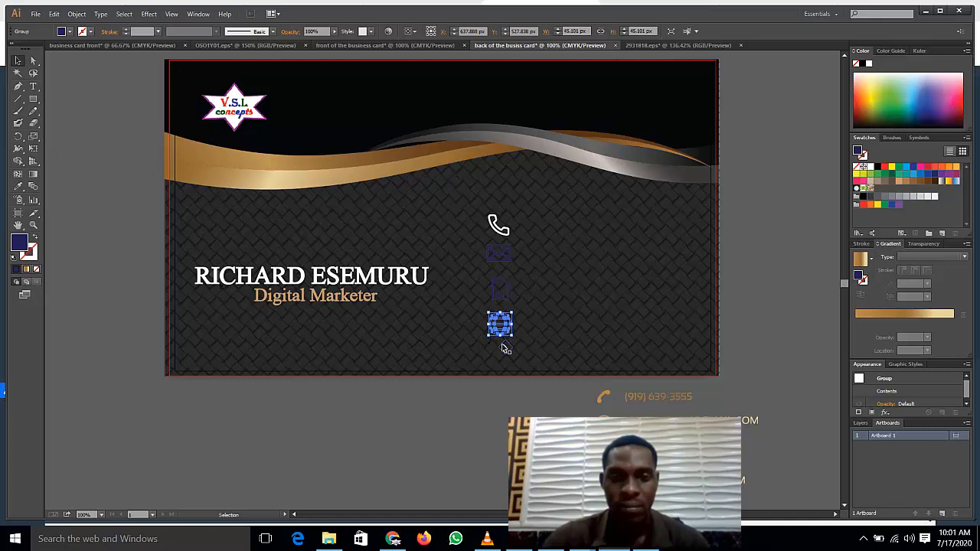
key("Up")
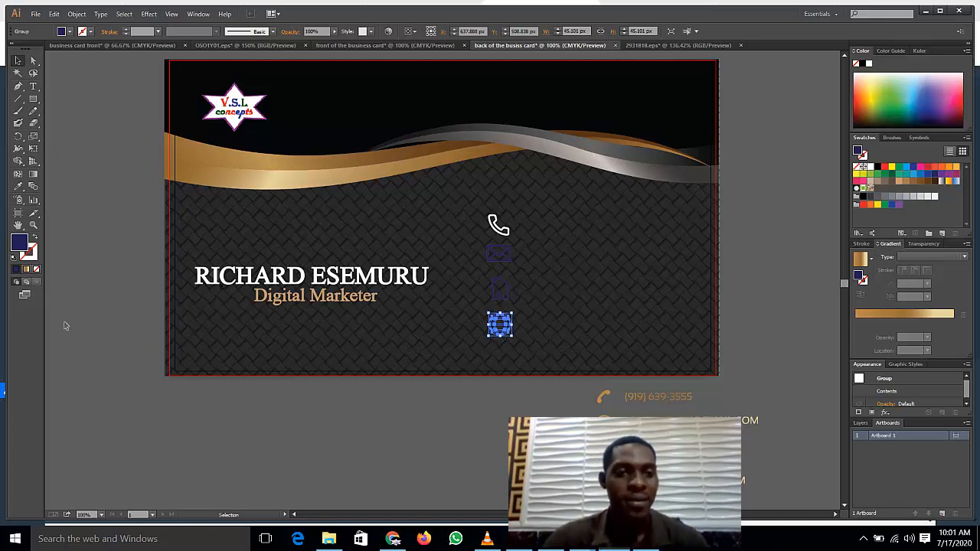
Step: Make the envelope, house and globe icons white
left_click(494, 260)
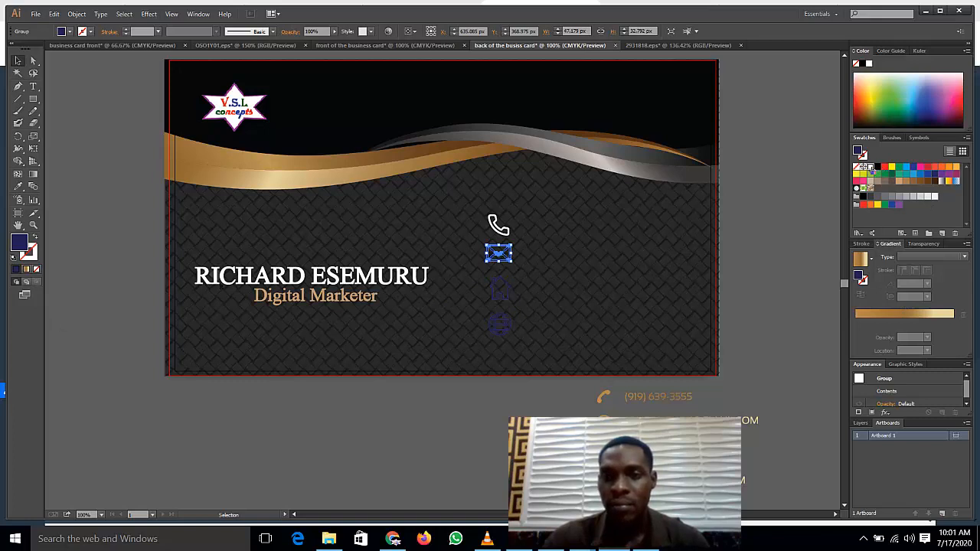
left_click(865, 167)
left_click(500, 295)
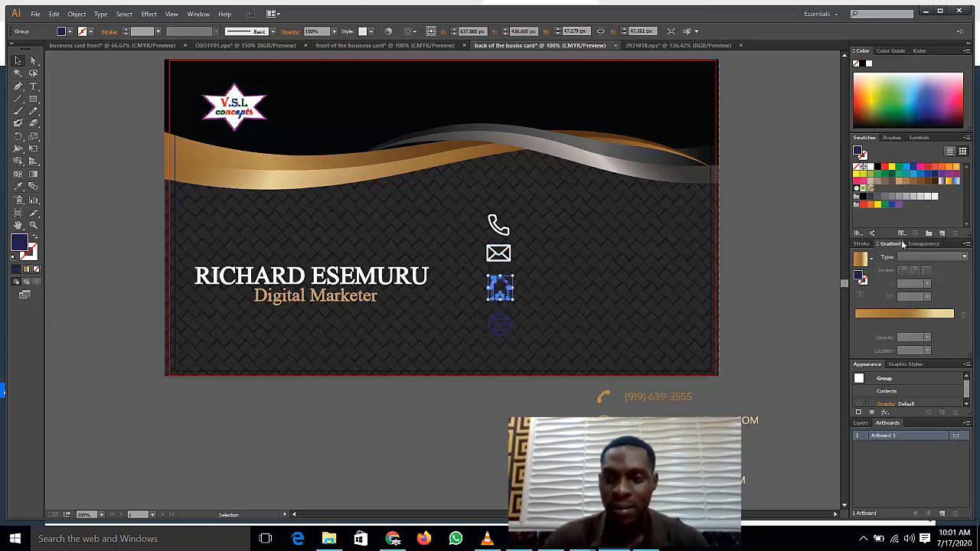
left_click(865, 167)
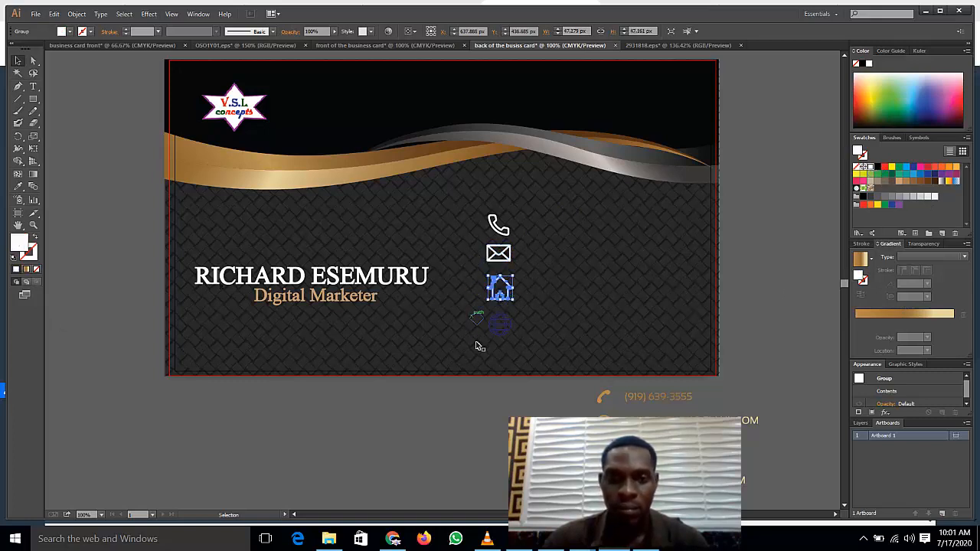
left_click(499, 324)
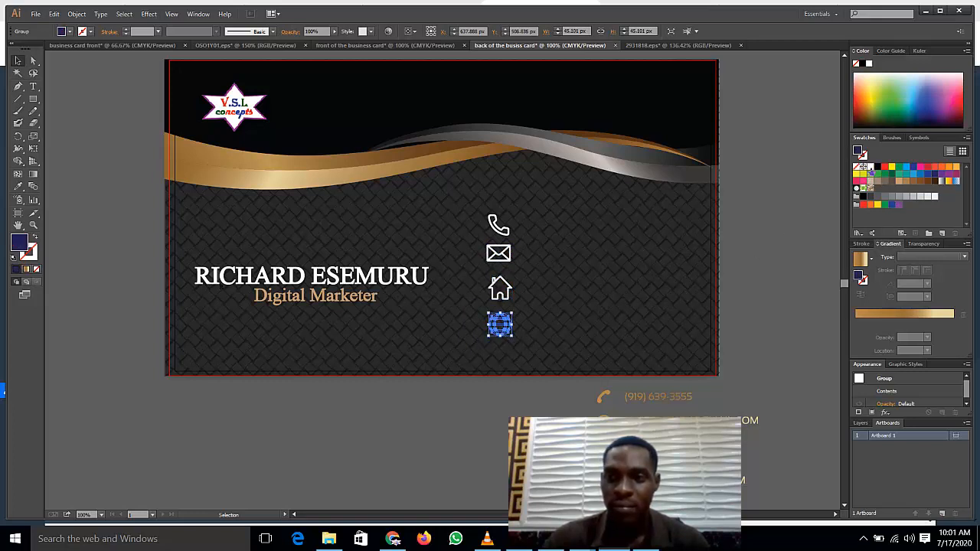
left_click(865, 167)
left_click(745, 285)
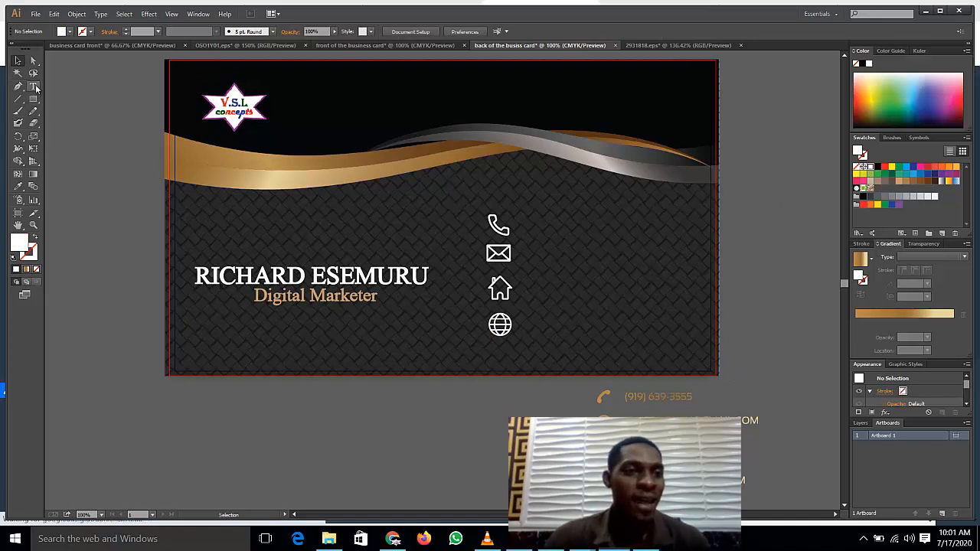
Step: Type the phone number as white text and place it right beside the phone icon
left_click(34, 86)
left_click(736, 240)
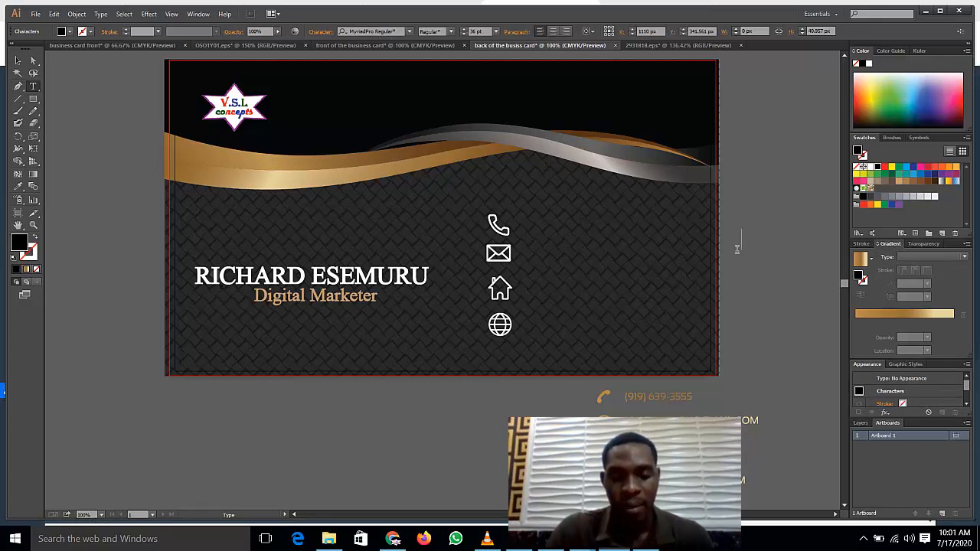
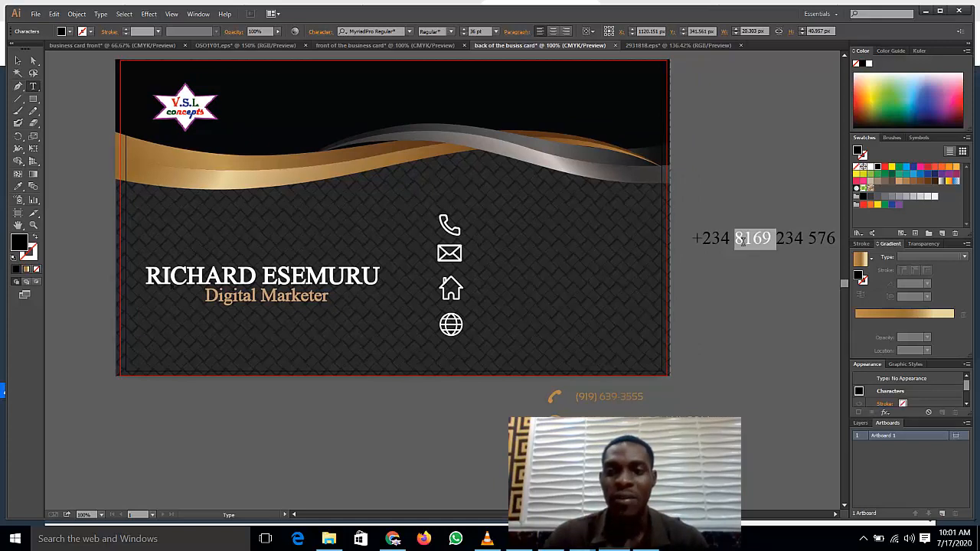
triple_click(738, 246)
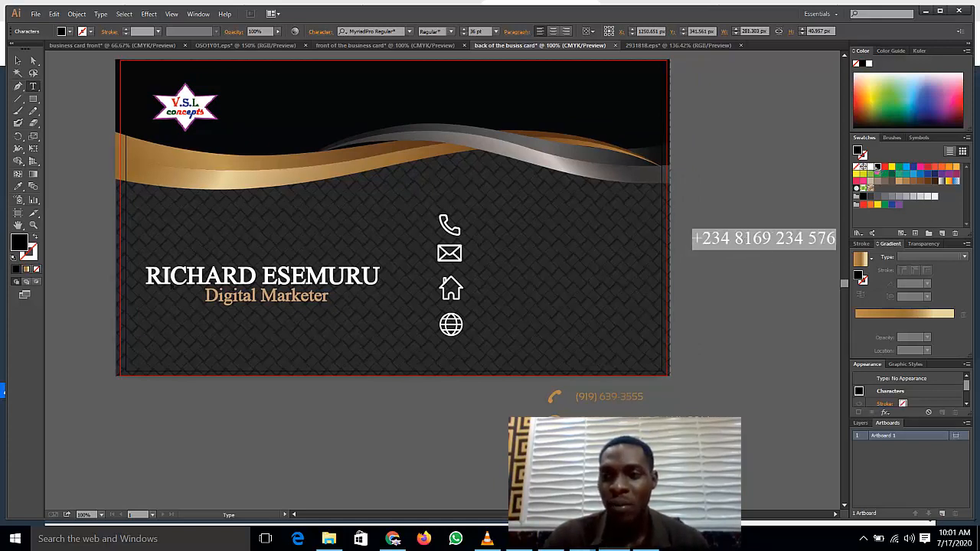
left_click(871, 166)
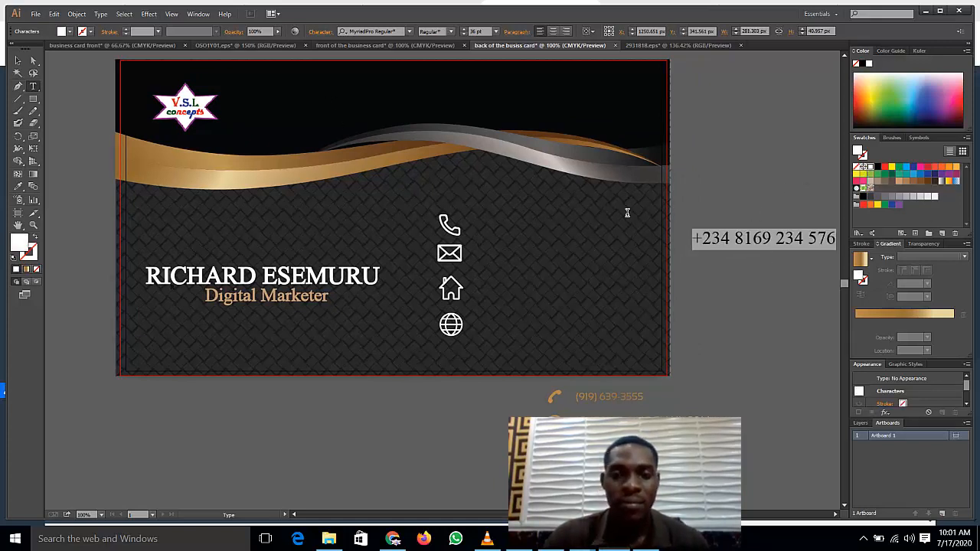
left_click(18, 59)
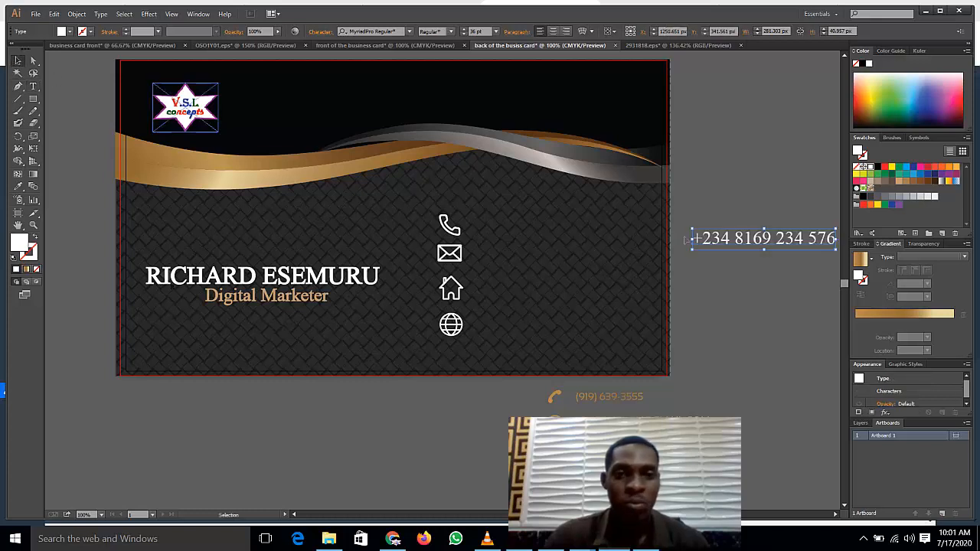
left_click_drag(782, 243, 550, 238)
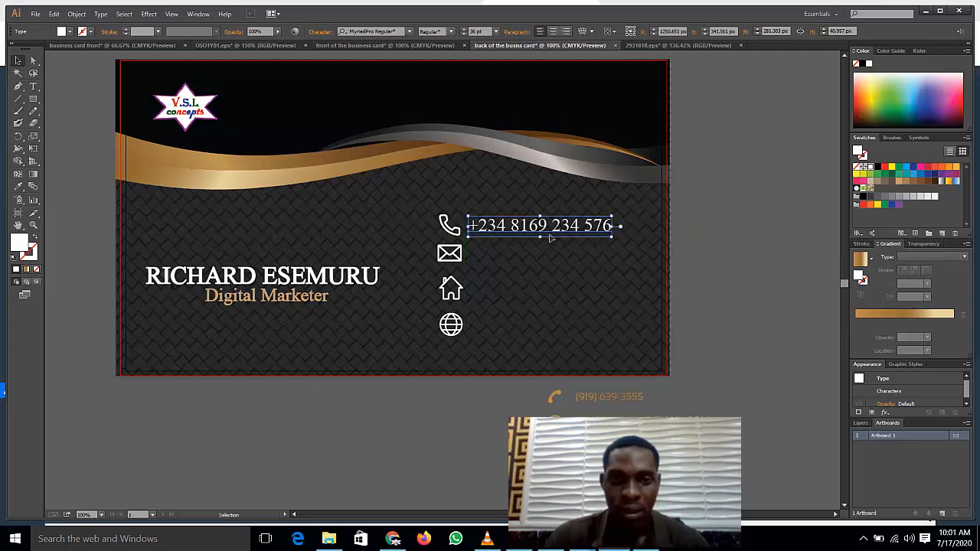
left_click(700, 273)
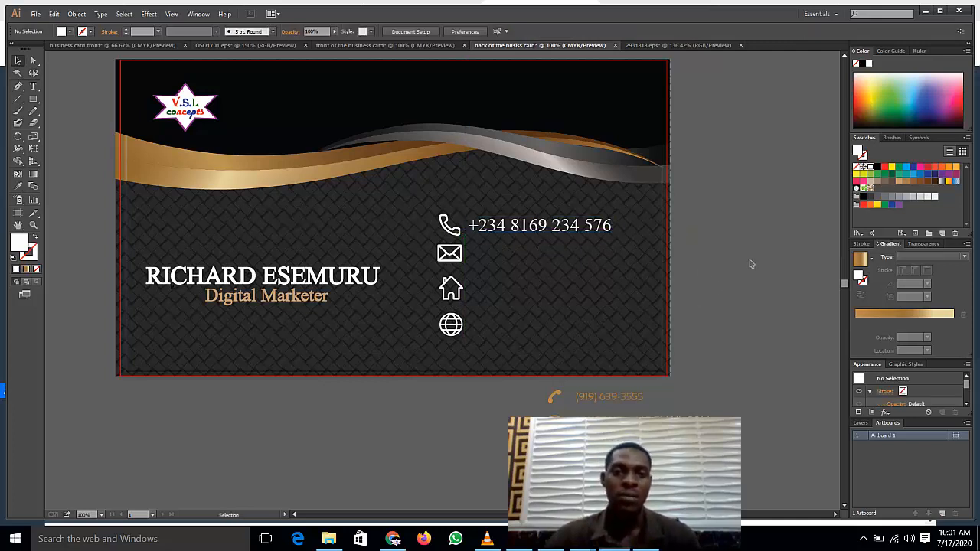
Step: Type the cardholder's e-mail address as a new text line on the pasteboard
left_click(451, 258)
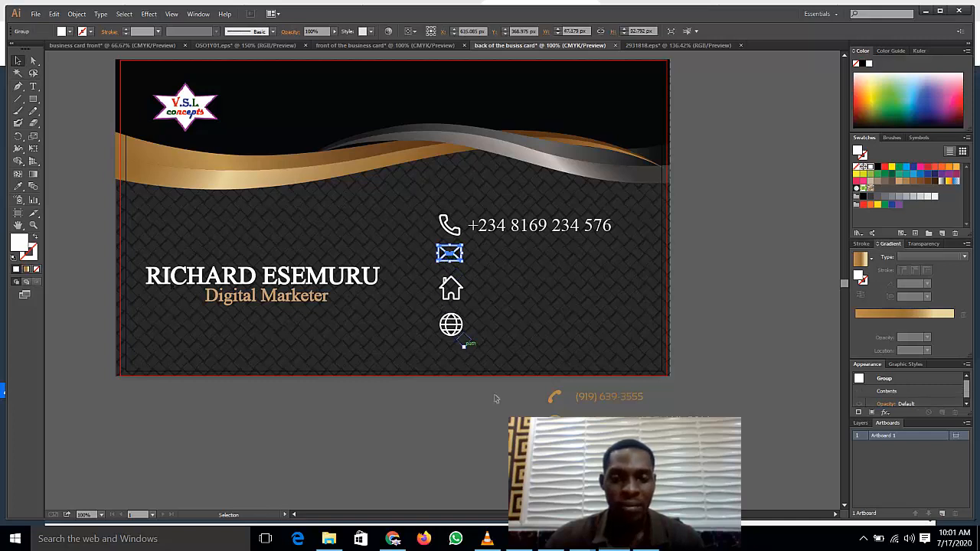
left_click(681, 281)
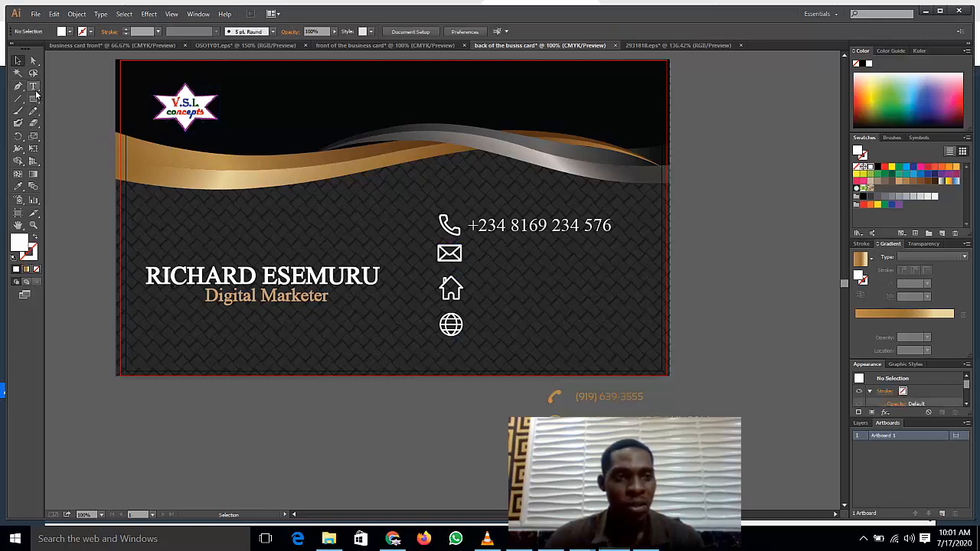
left_click(33, 87)
left_click(713, 249)
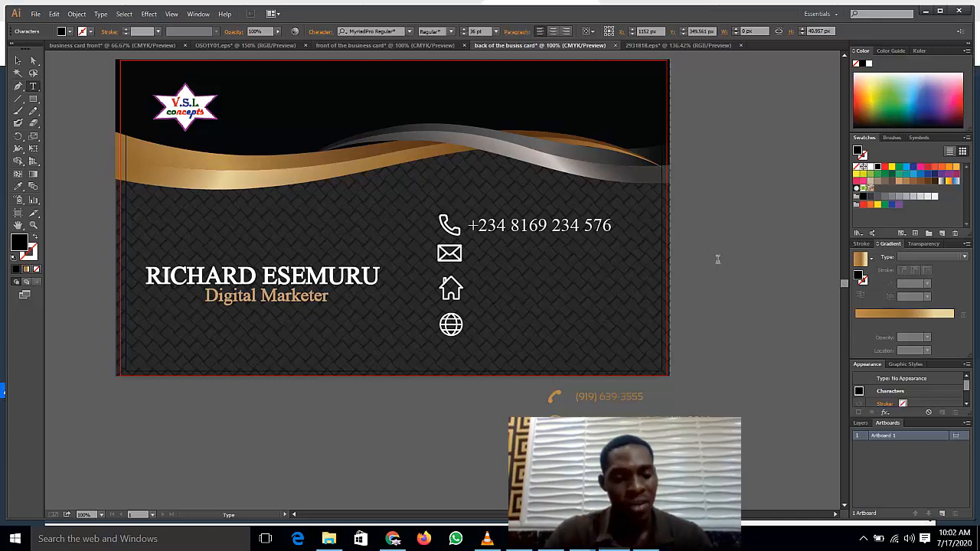
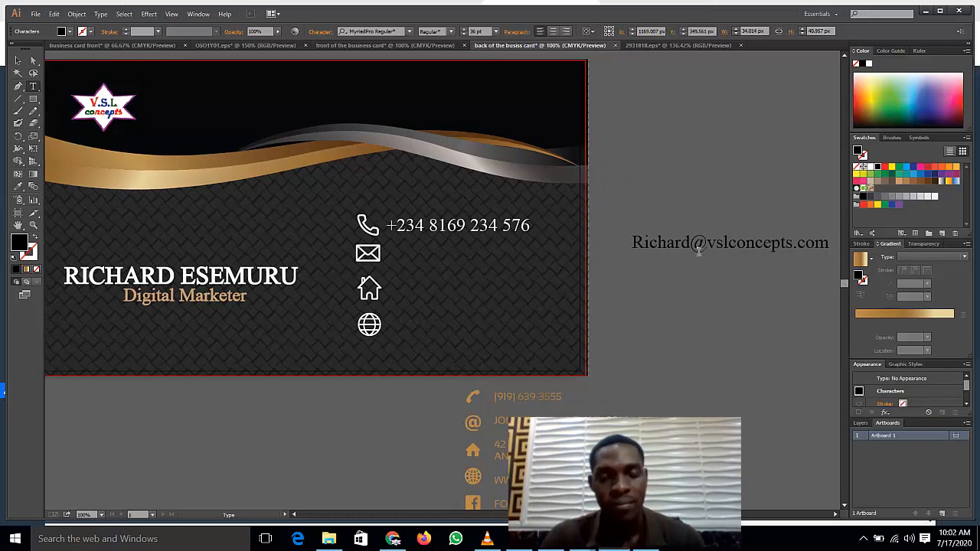
triple_click(707, 243)
key("ctrl+c")
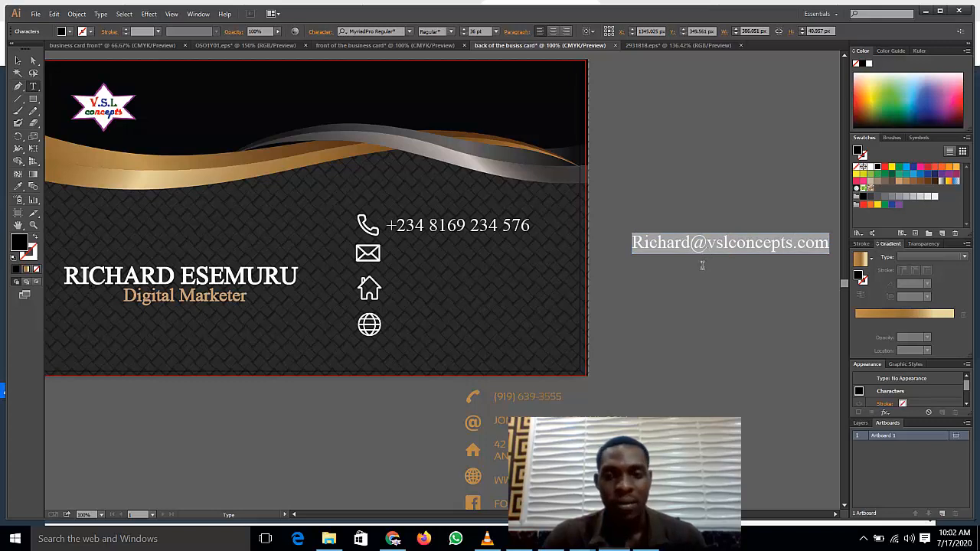
Step: Make the e-mail text white and move it beside the envelope icon
left_click(664, 265)
triple_click(674, 243)
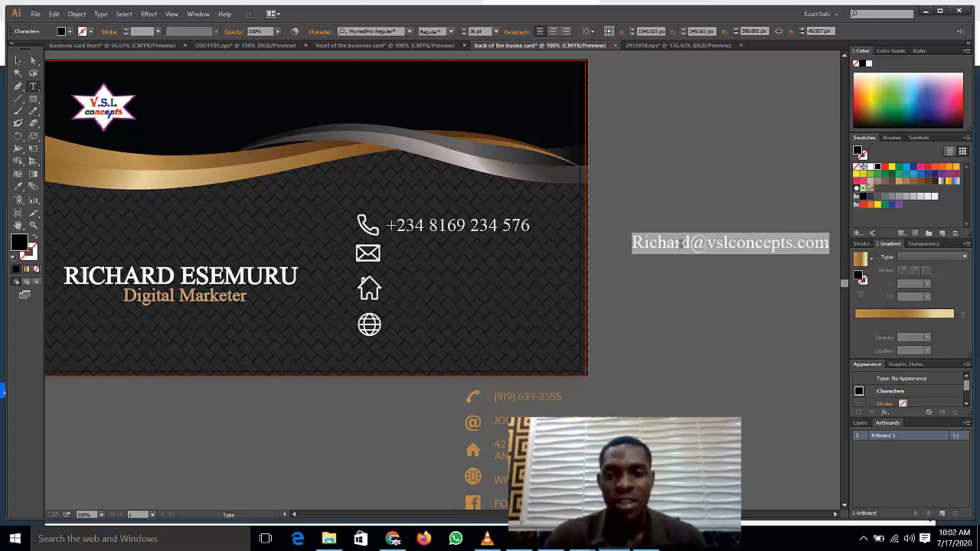
left_click(870, 168)
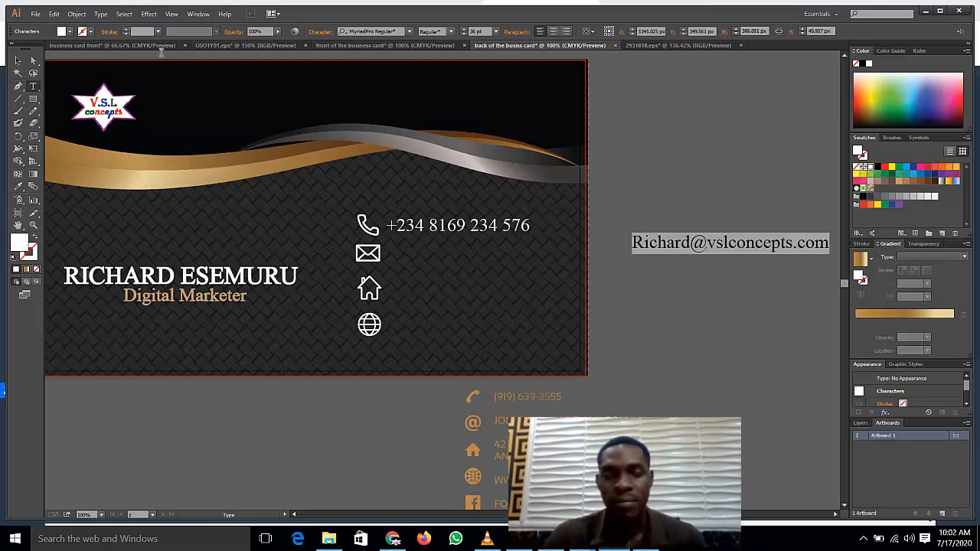
left_click(19, 61)
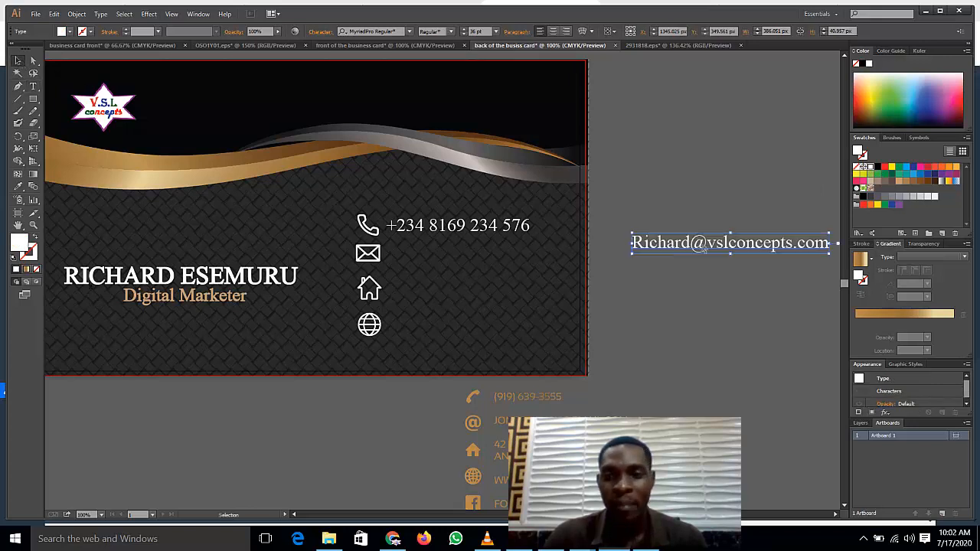
left_click_drag(705, 249, 458, 261)
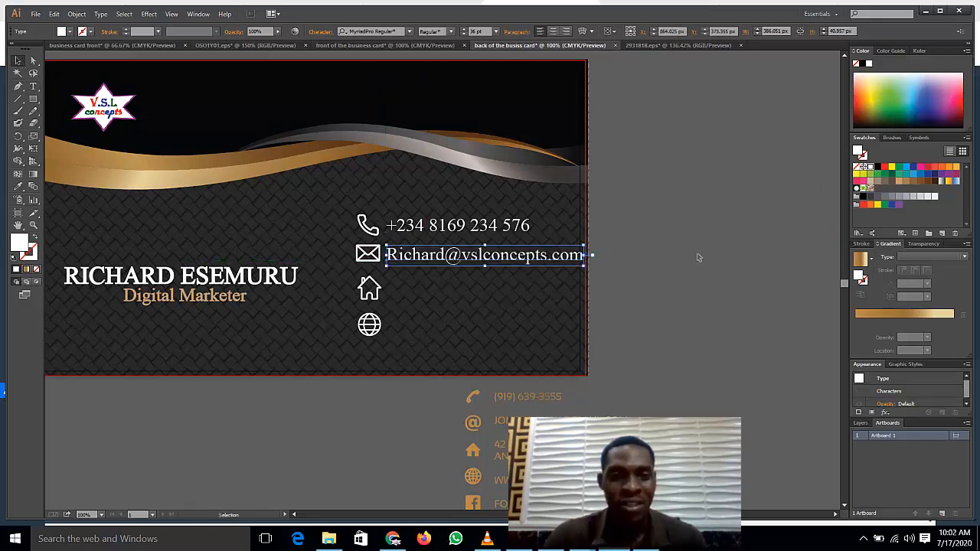
left_click(696, 252)
left_click(375, 288)
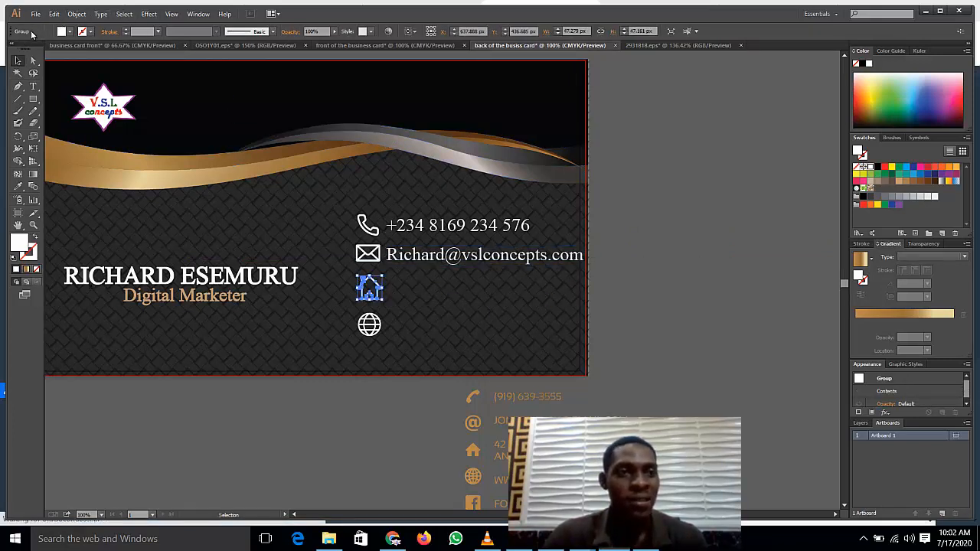
Step: Type the cardholder's street address and city in title case on the pasteboard
left_click(32, 86)
left_click(610, 192)
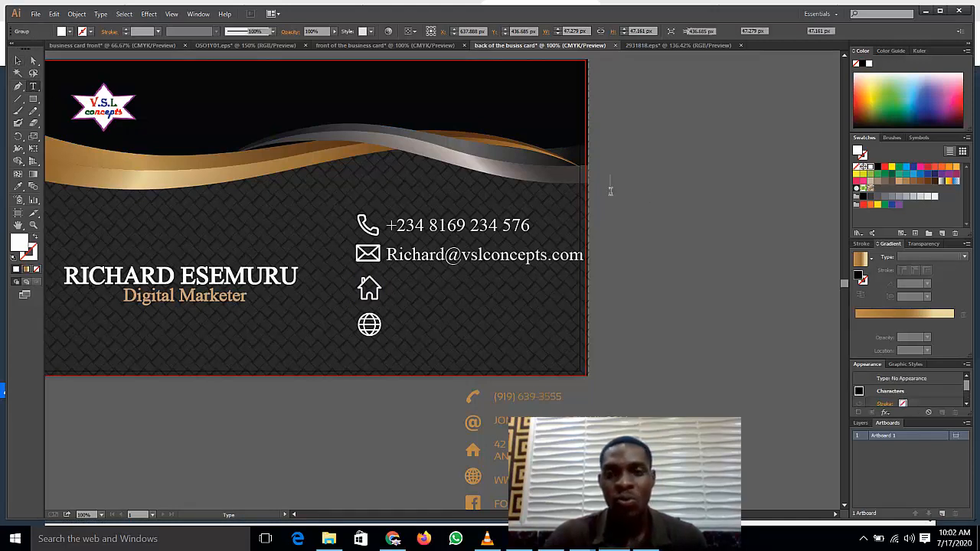
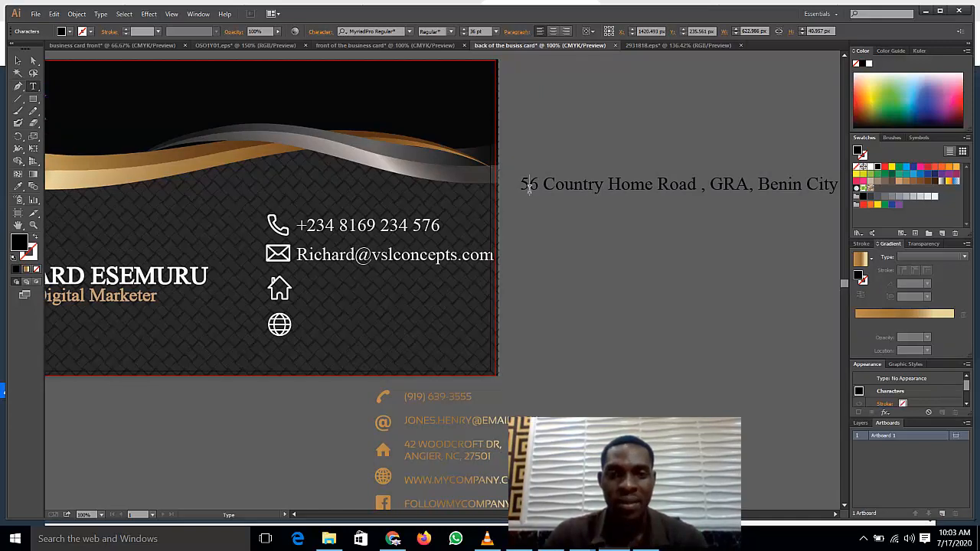
Step: Make the address text white
triple_click(529, 186)
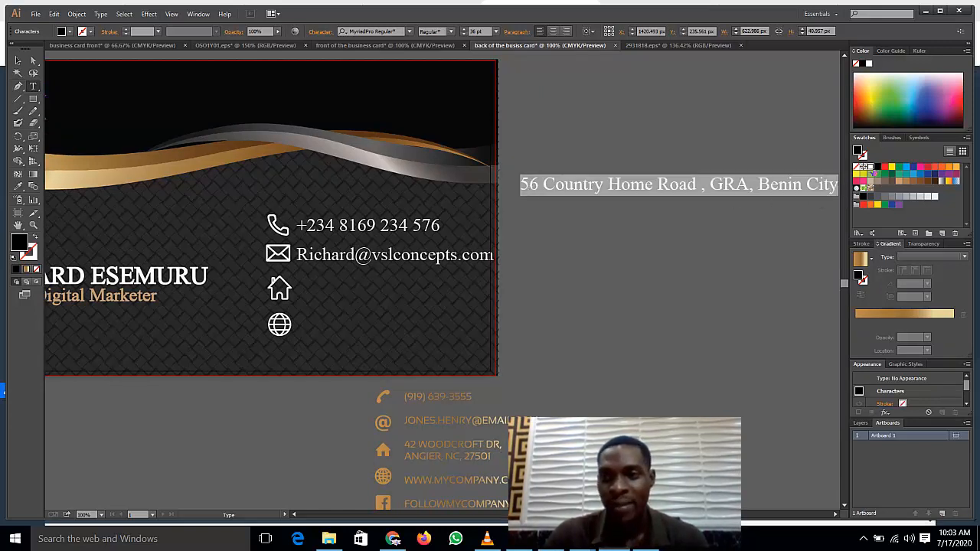
left_click(870, 167)
left_click(527, 235)
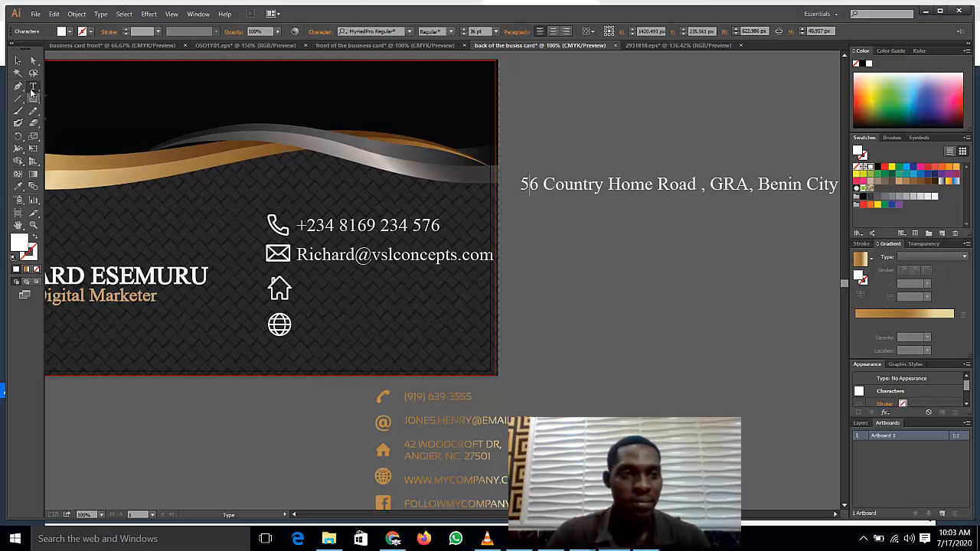
left_click(33, 86)
left_click(534, 246)
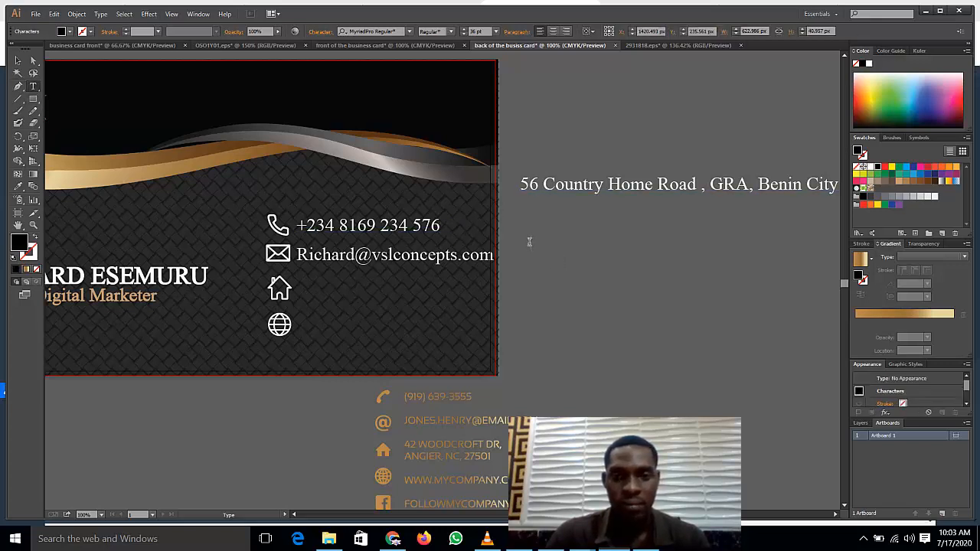
type("www")
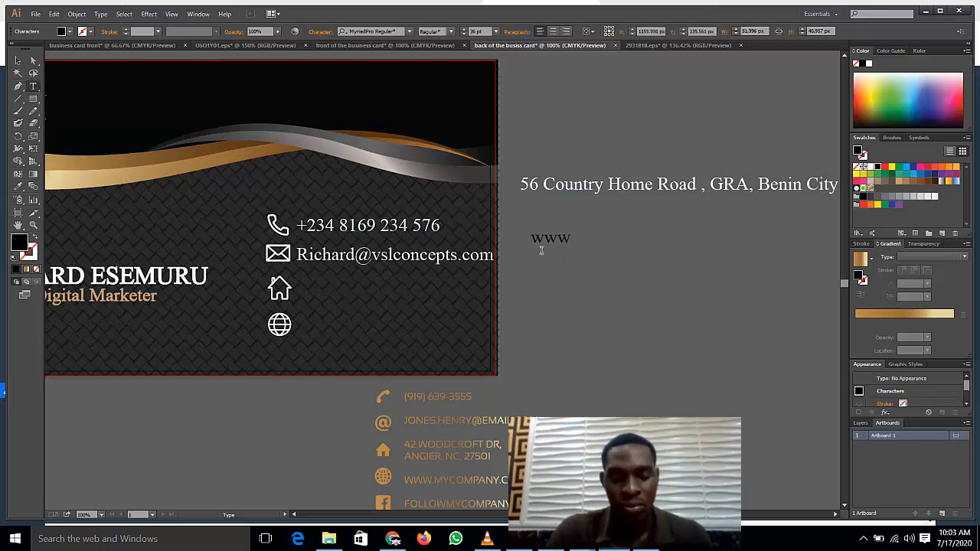
type(".vs")
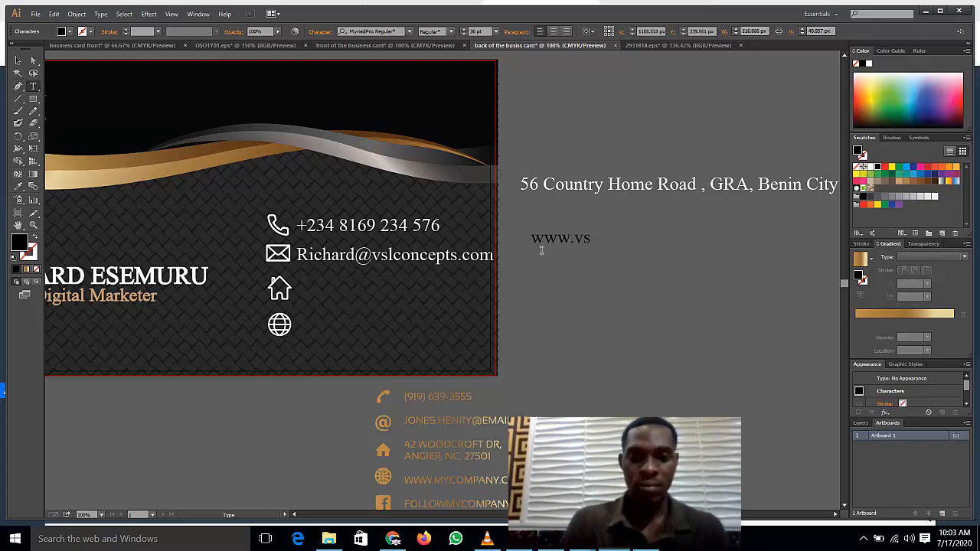
type("lconc")
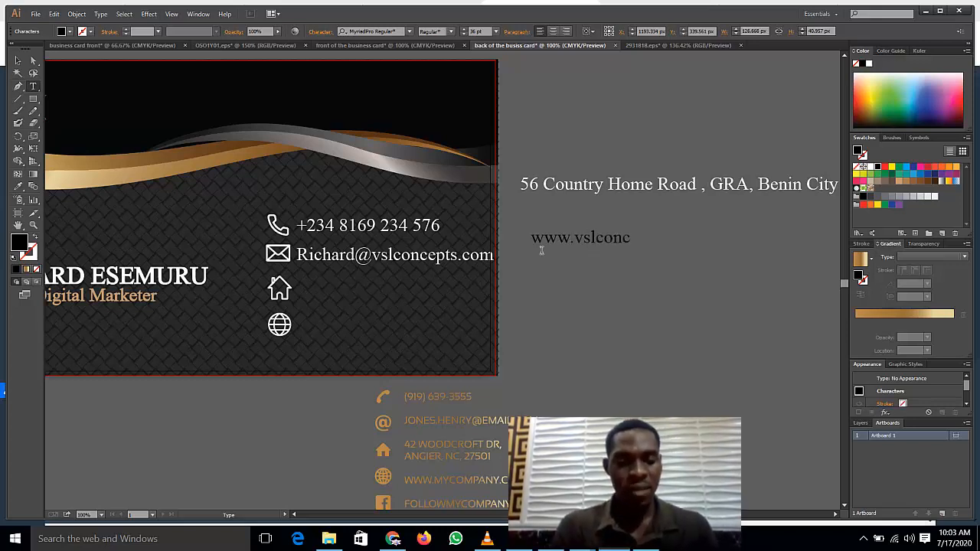
type("epts.")
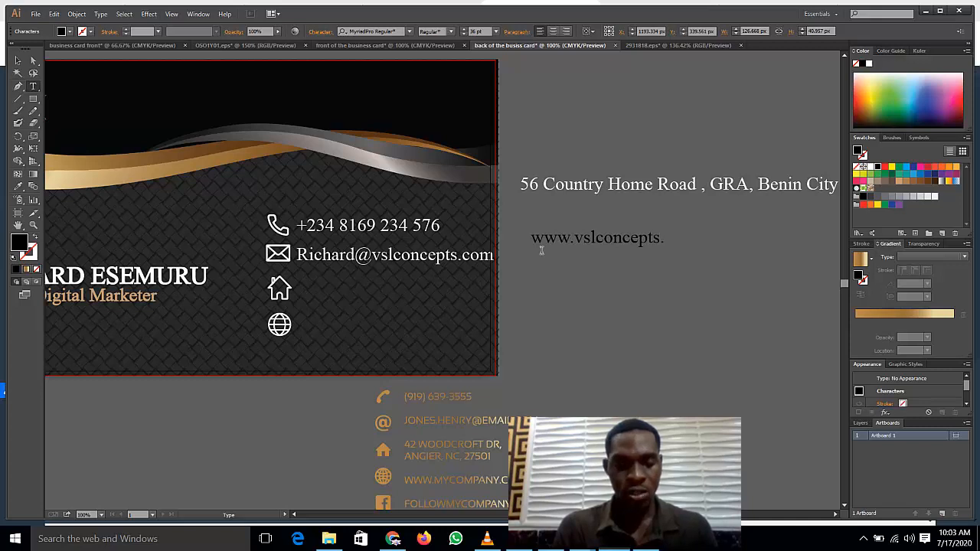
type("com")
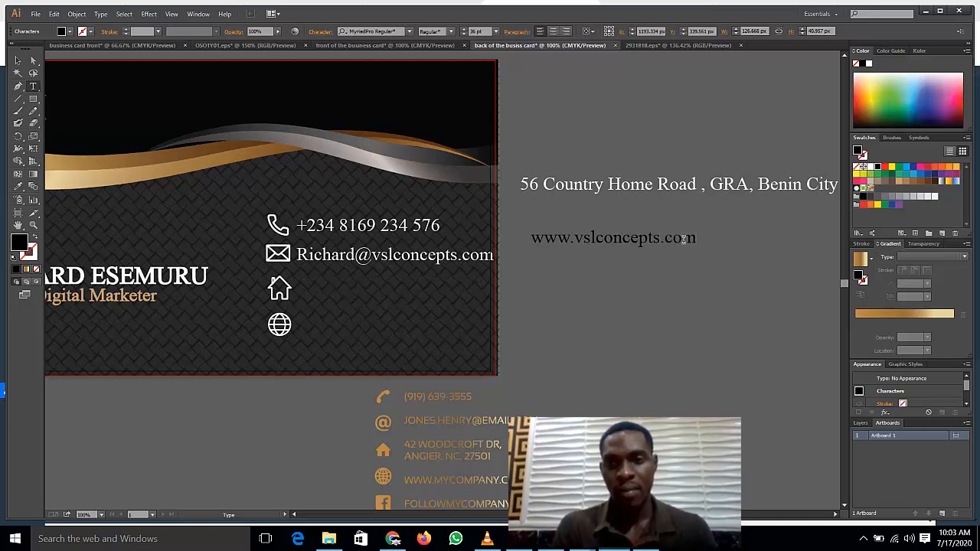
triple_click(684, 238)
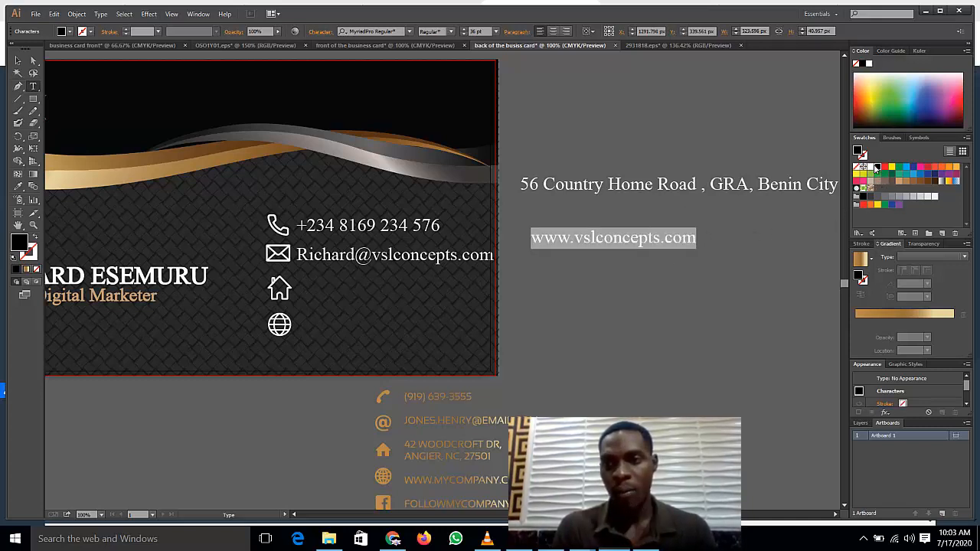
left_click(865, 167)
key("Right")
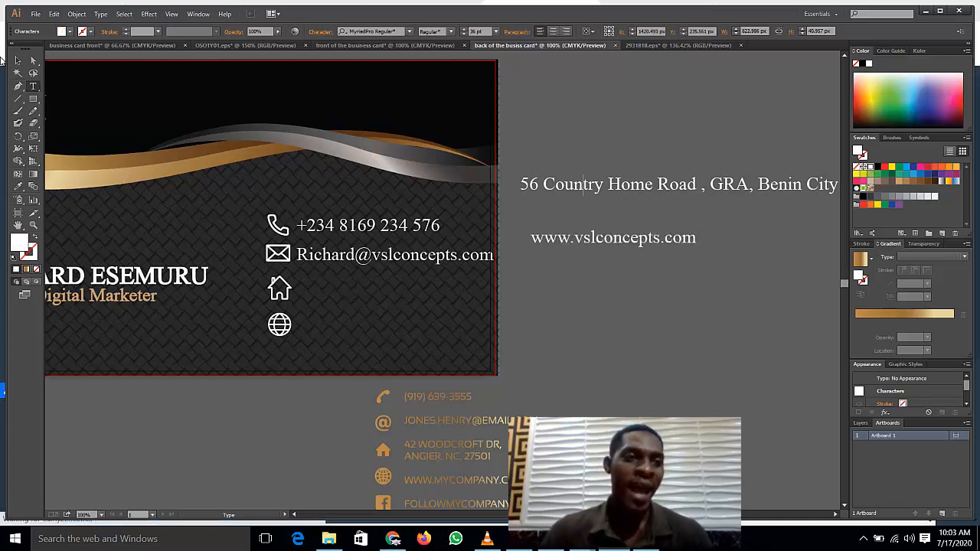
left_click(350, 225)
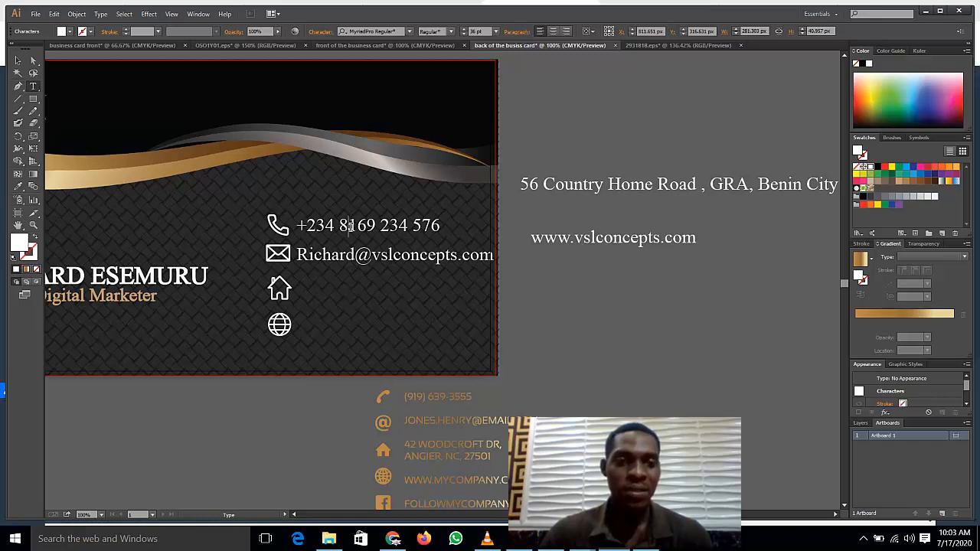
Step: Set the phone number and address lines to 27 pt
triple_click(349, 225)
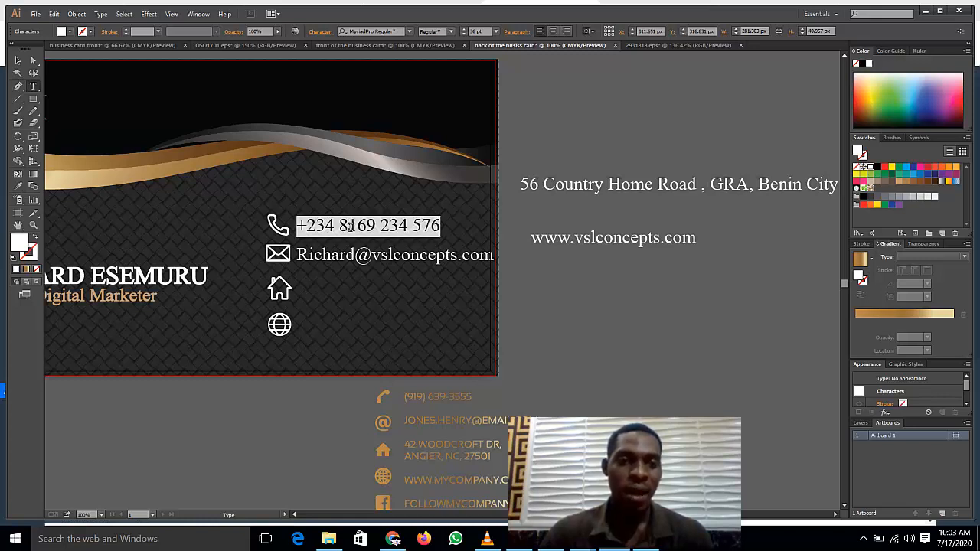
left_click(496, 31)
left_click(497, 170)
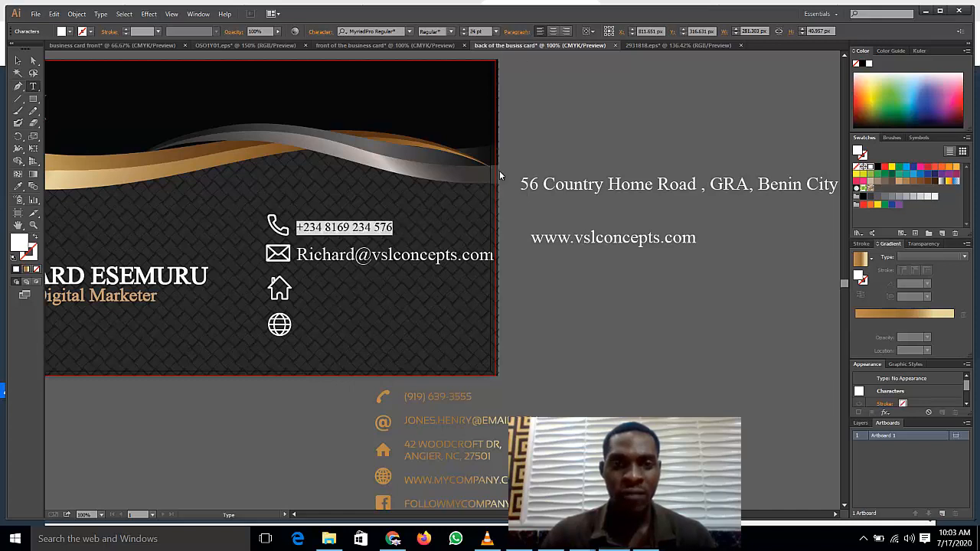
left_click(476, 32)
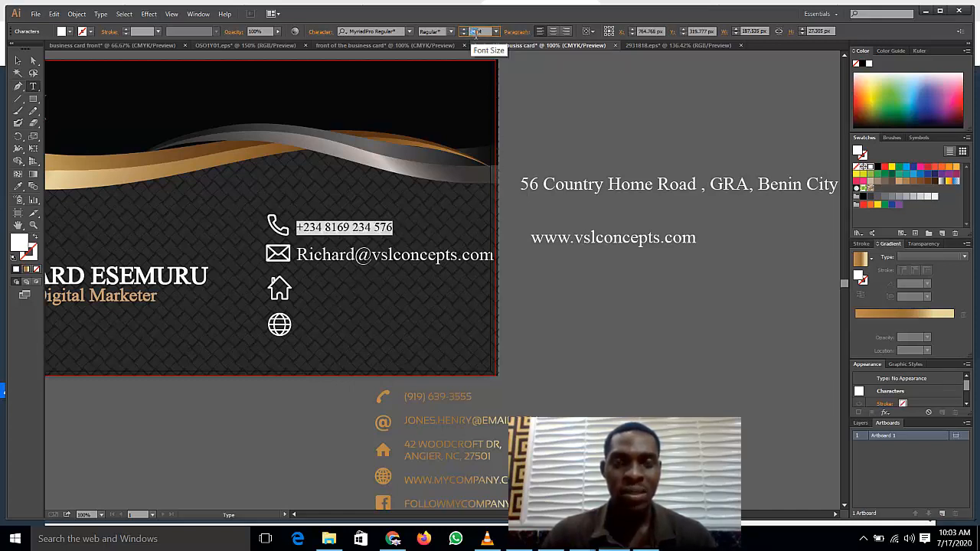
type("27")
key("Return")
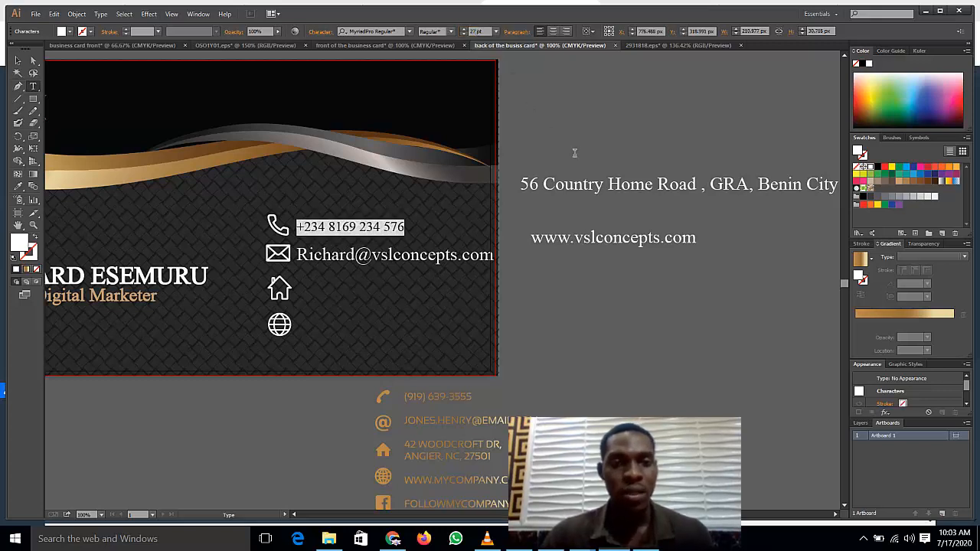
triple_click(579, 185)
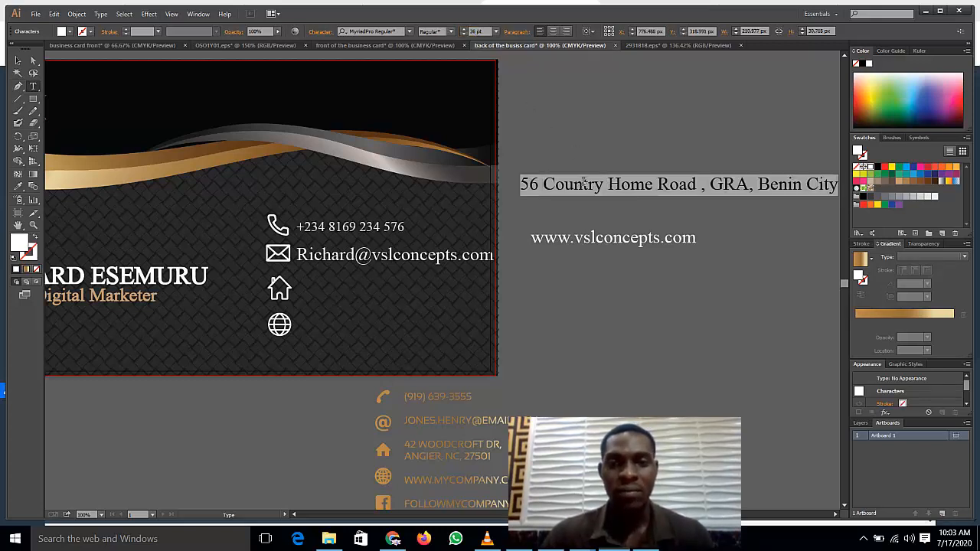
left_click(477, 31)
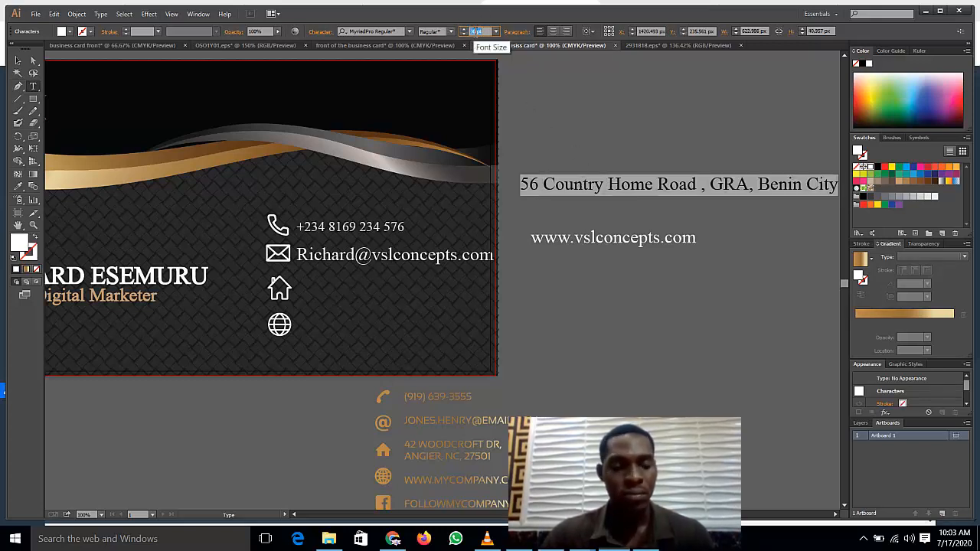
type("27")
key("Return")
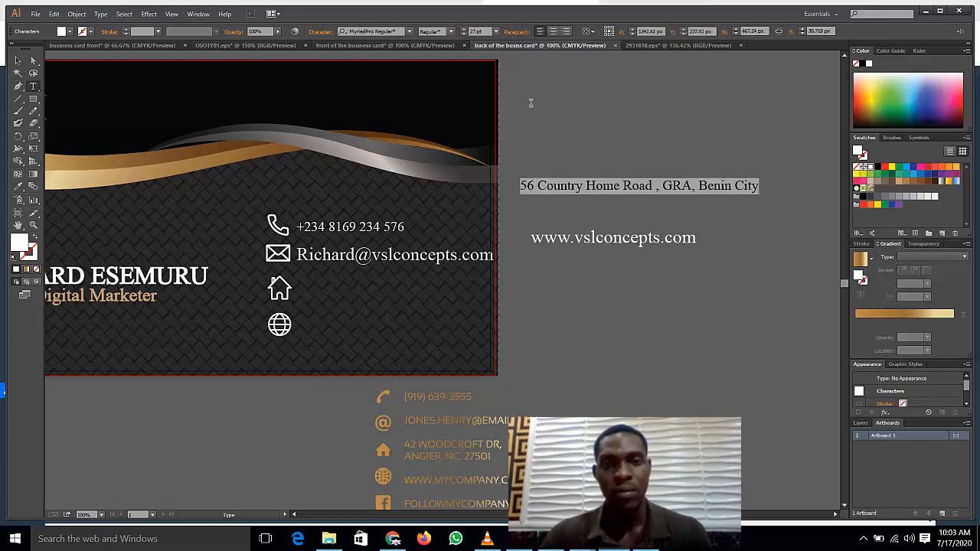
Step: Set the website and e-mail lines to 27 pt
left_click(619, 238)
double_click(619, 239)
triple_click(619, 238)
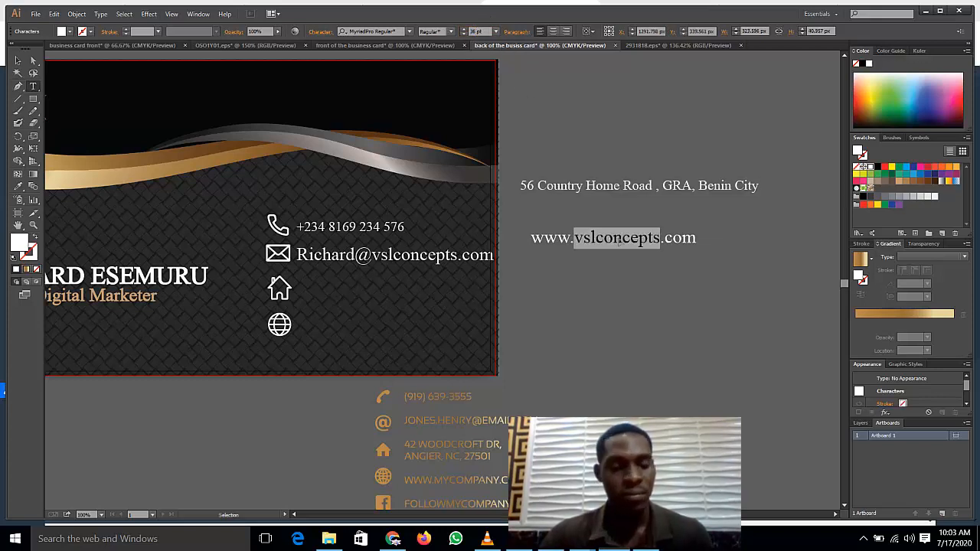
left_click(477, 31)
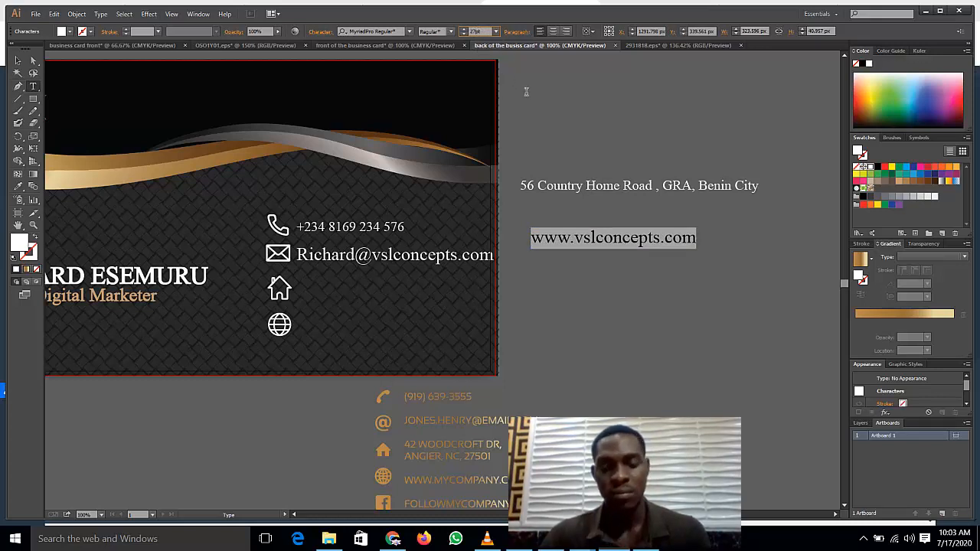
type("27")
key("Return")
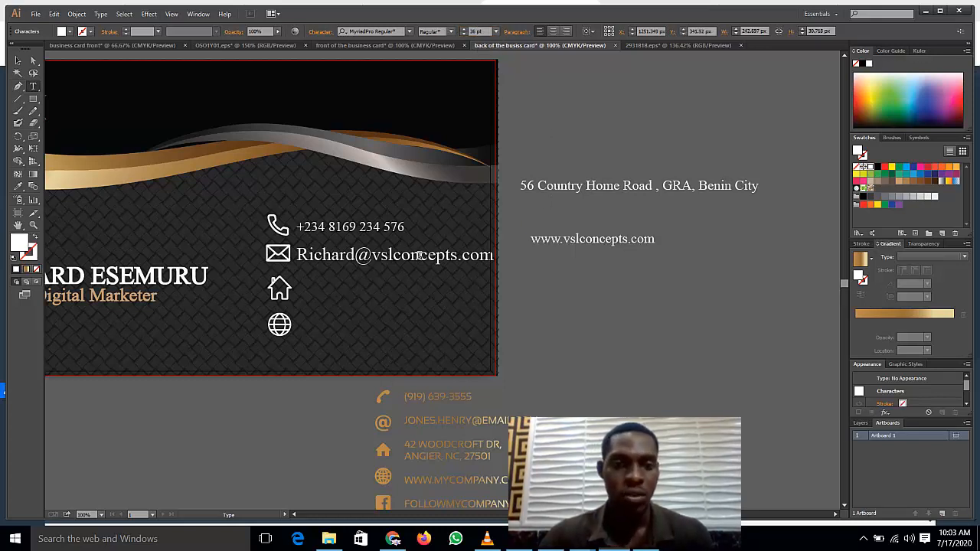
triple_click(421, 257)
left_click(480, 32)
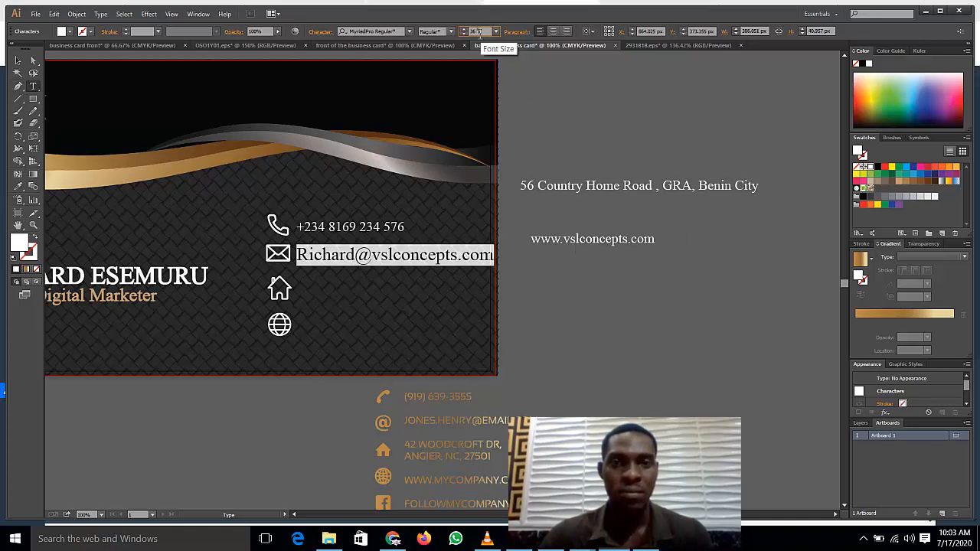
type("27")
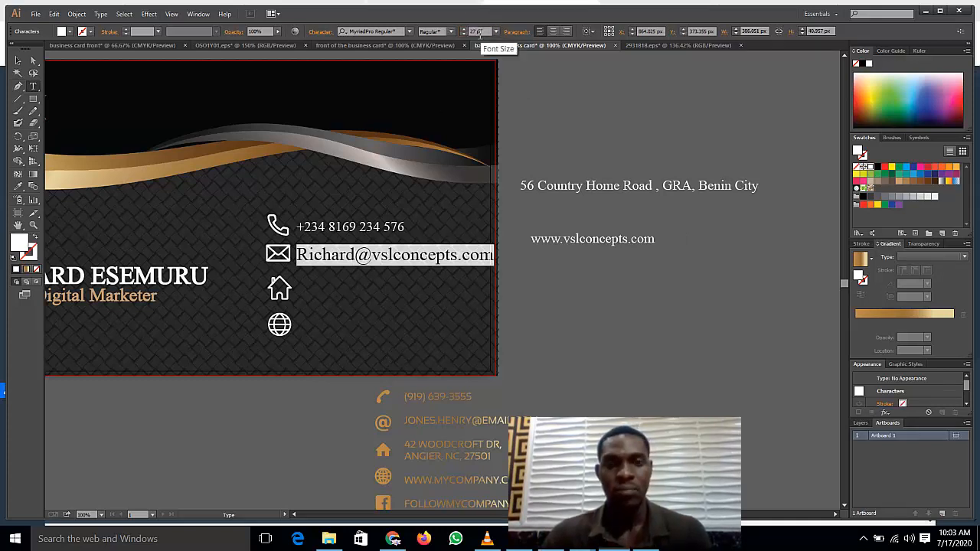
key("Return")
left_click(645, 308)
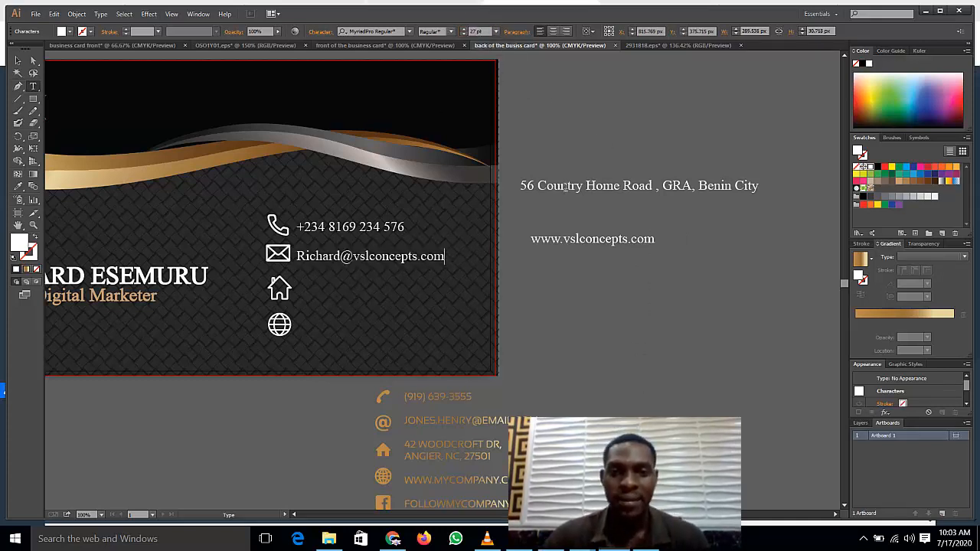
Step: Move the house icon beneath the globe, aligned at the bottom of the icon column
left_click(19, 61)
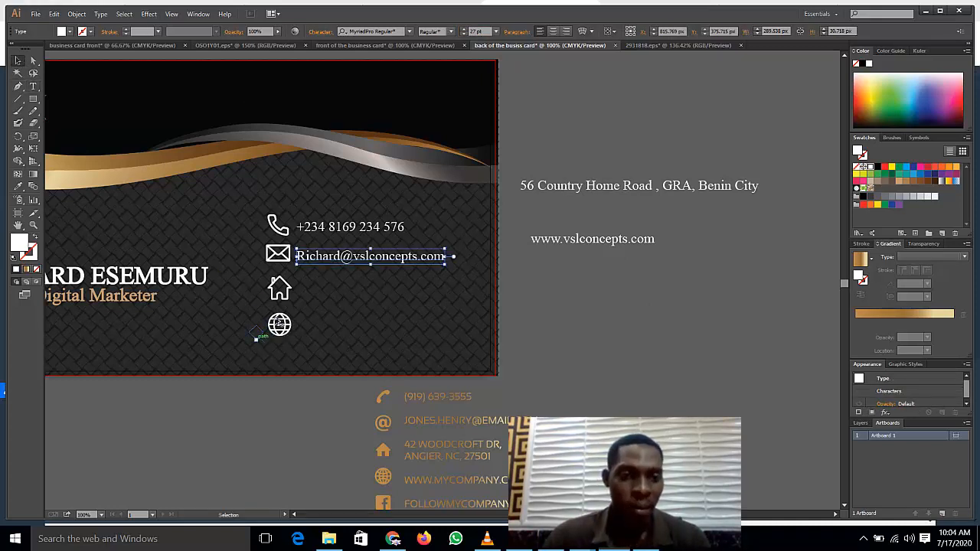
mouse_move(281, 303)
left_mouse_down()
mouse_move(302, 331)
mouse_move(301, 352)
mouse_move(280, 290)
left_mouse_up()
left_click_drag(300, 343, 278, 330)
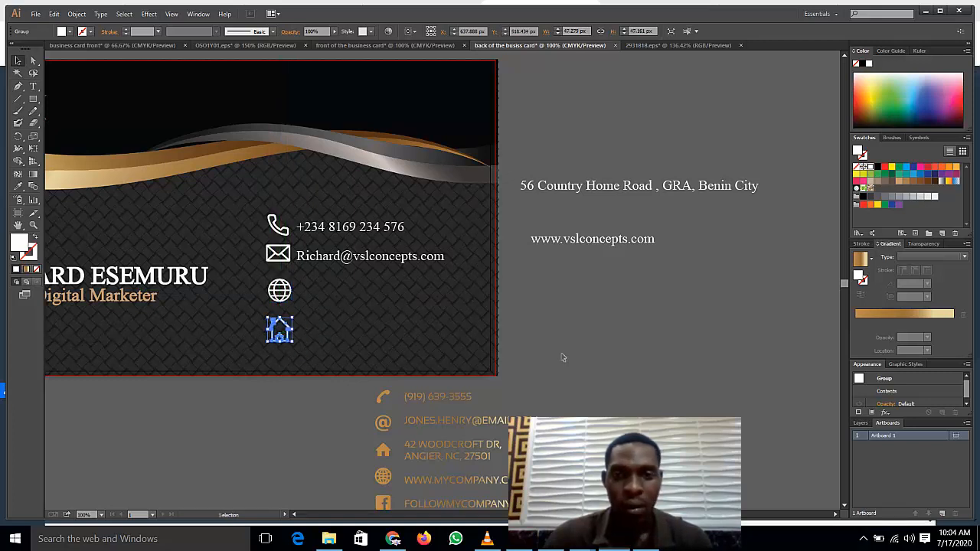
left_click(563, 357)
left_click(612, 243)
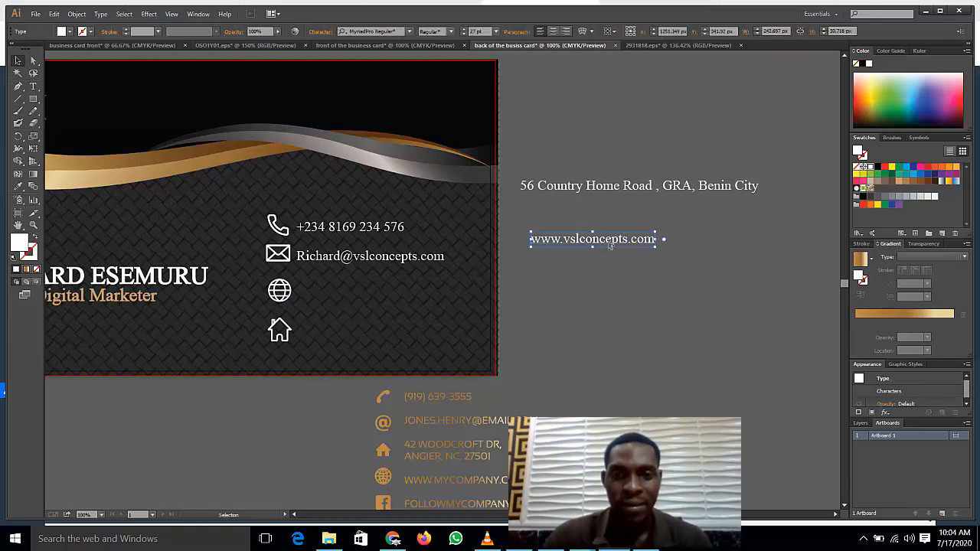
Step: Place the website text beside the globe icon and the address beside the house icon
left_click_drag(610, 245, 379, 291)
left_click_drag(582, 193, 540, 264)
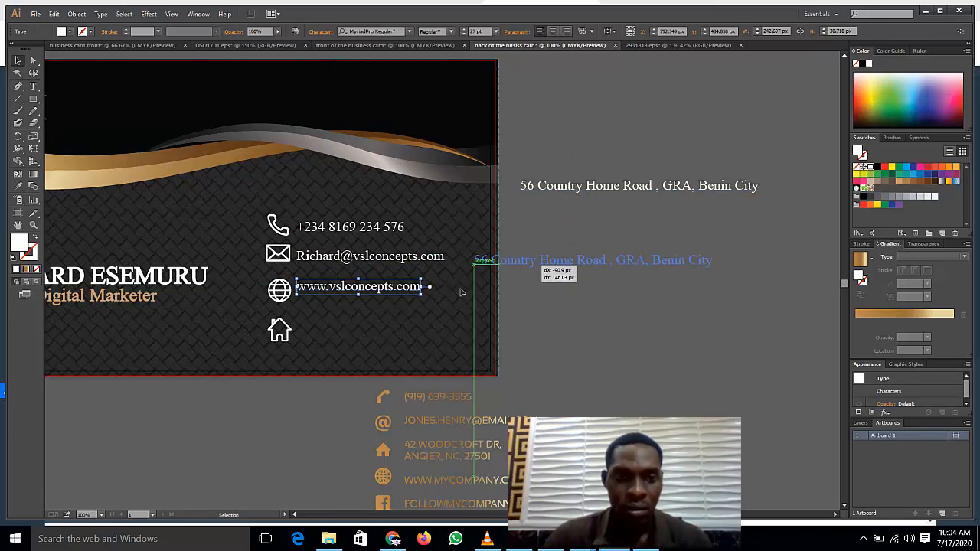
left_click_drag(462, 292, 353, 334)
left_click_drag(284, 342, 284, 341)
left_click(284, 341)
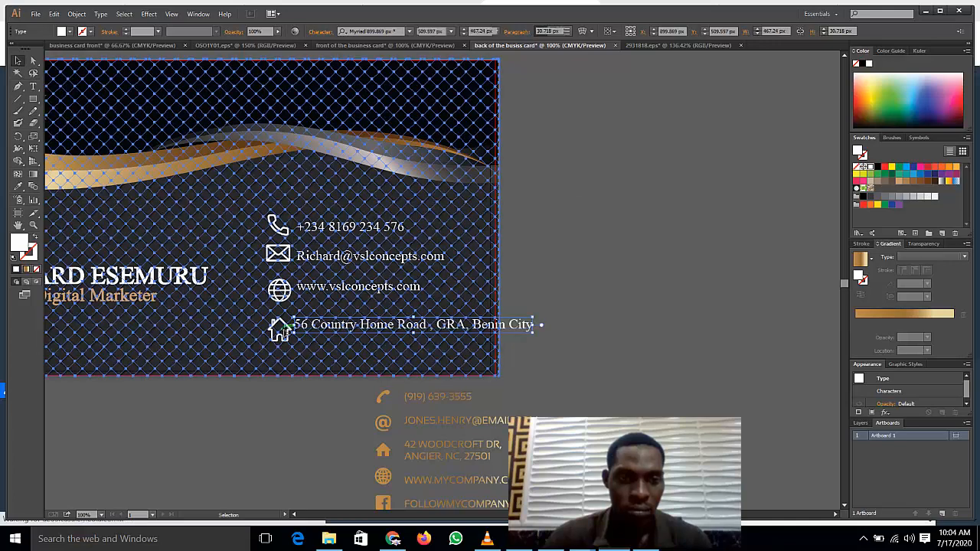
left_click(605, 262)
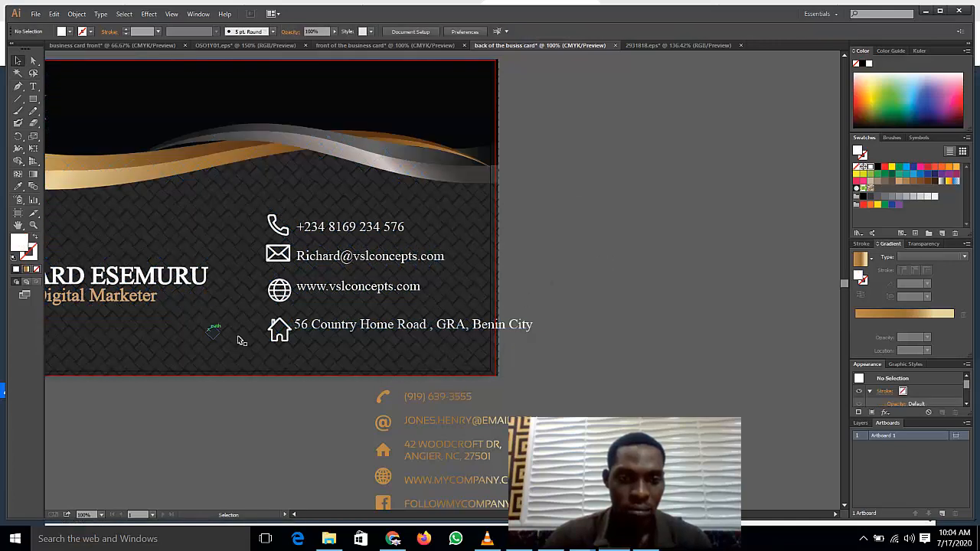
Step: Nudge the house icon up and wrap the address's city onto a second line
left_click(280, 327)
key("Up")
key("Up")
key("Up")
key("Up")
key("Up")
key("Up")
key("Up")
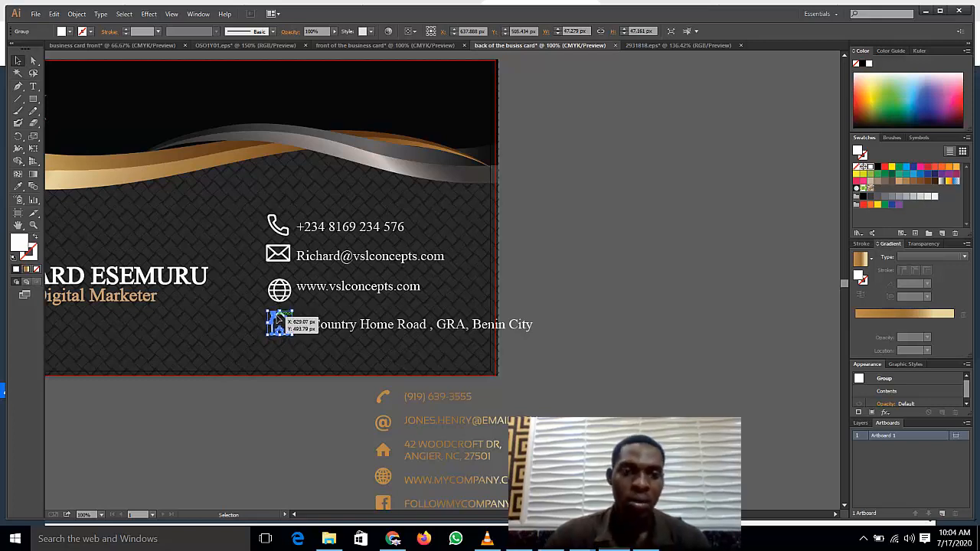
left_click(617, 328)
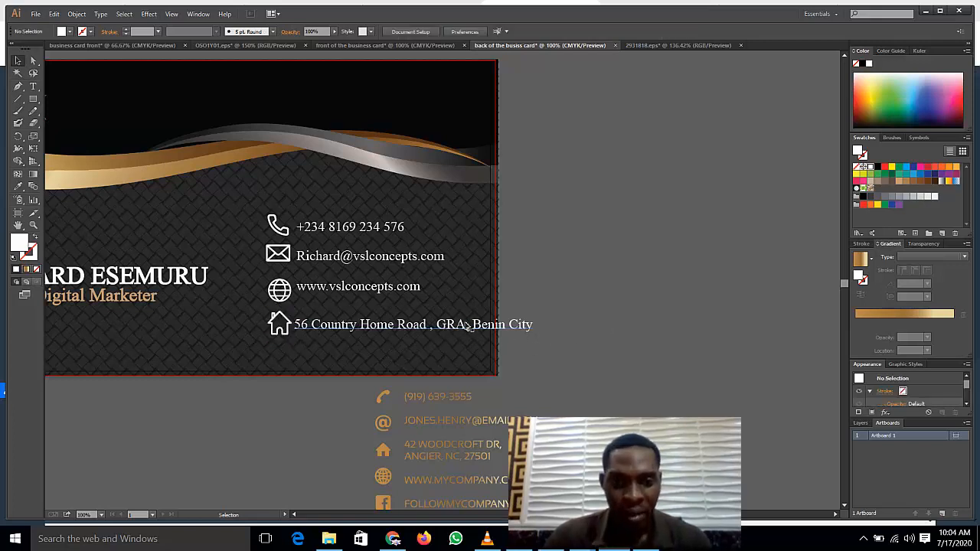
left_click(469, 327)
double_click(466, 327)
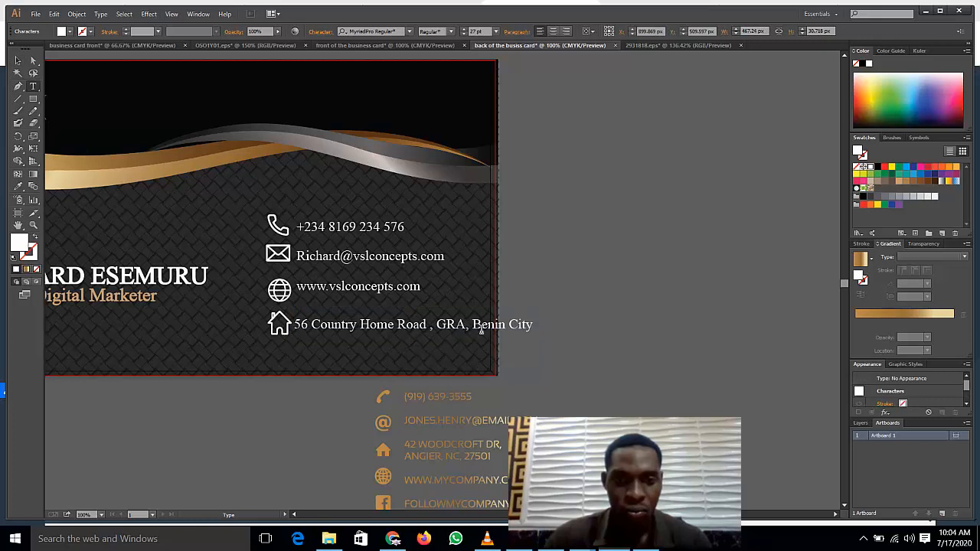
key("Return")
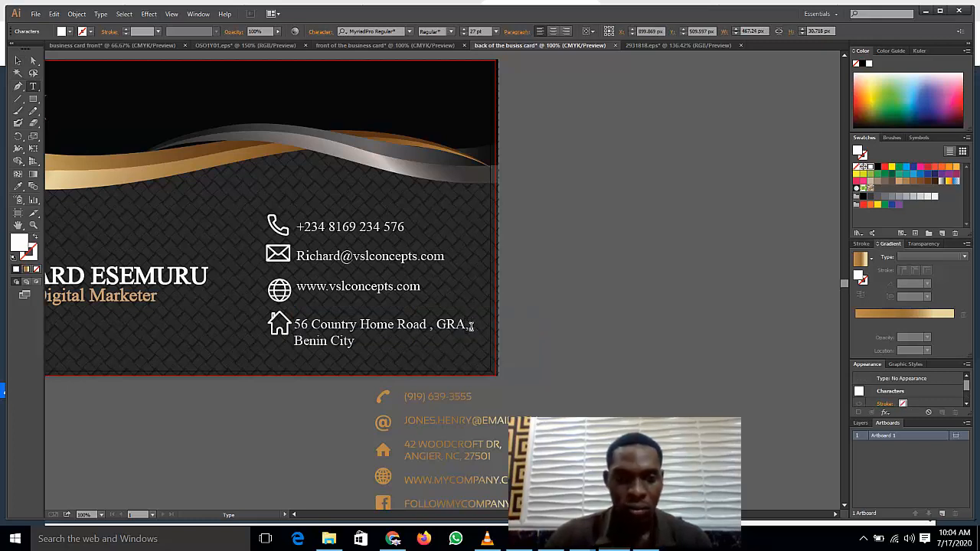
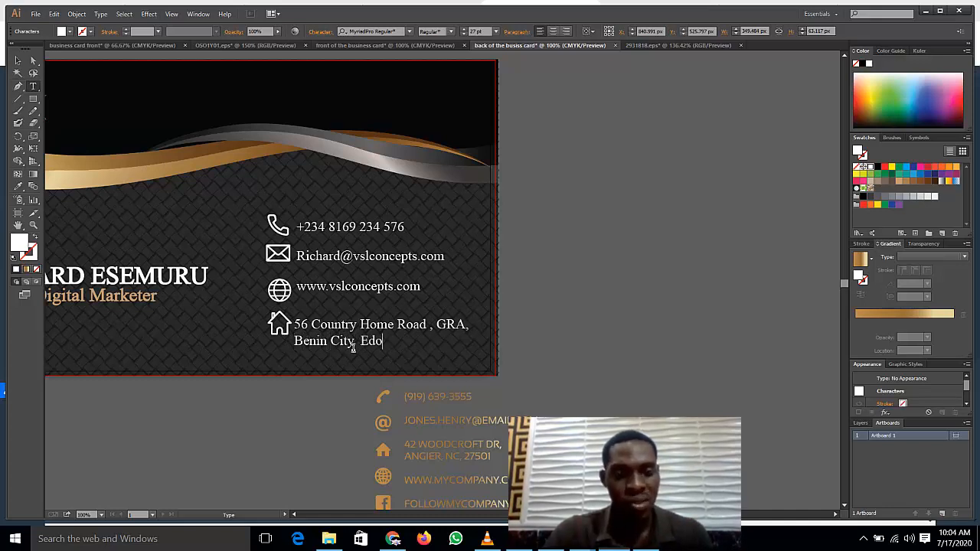
Step: Finish the address with 'State. Nigeria' and check the phone and e-mail lines
type("State")
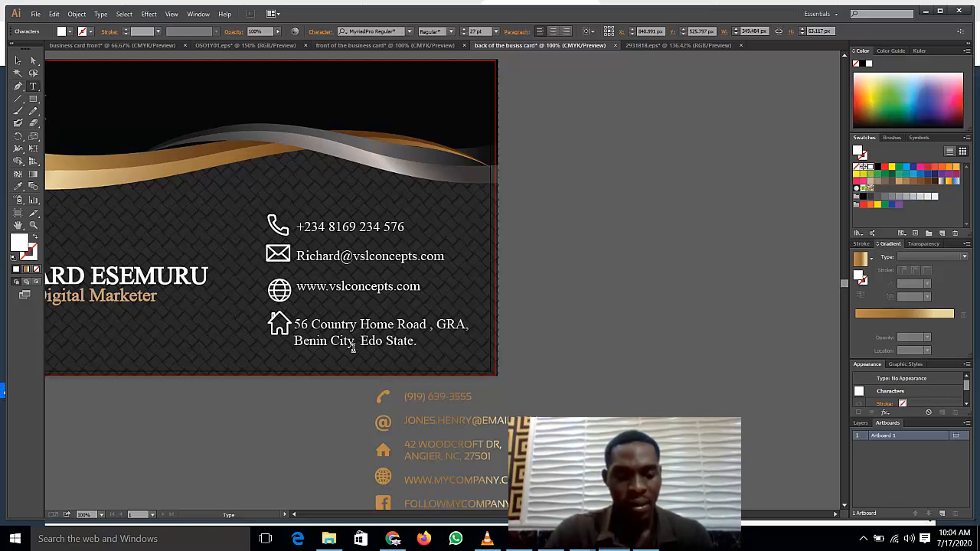
type(". Nigeria.")
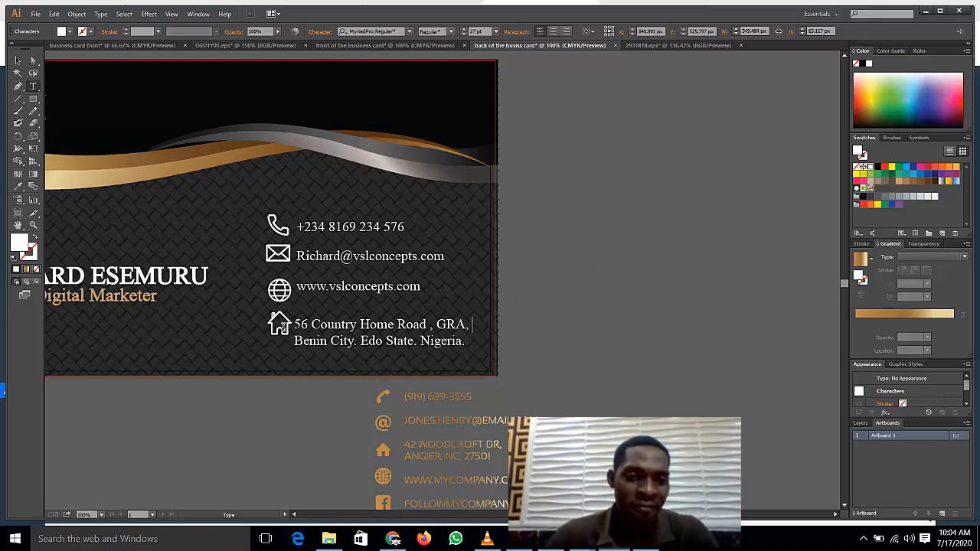
left_click(17, 60)
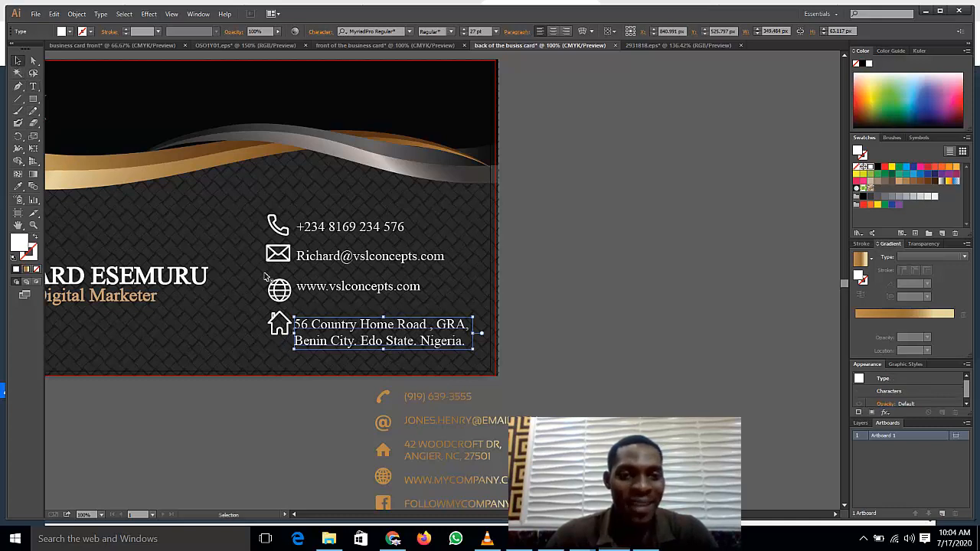
left_click(326, 231)
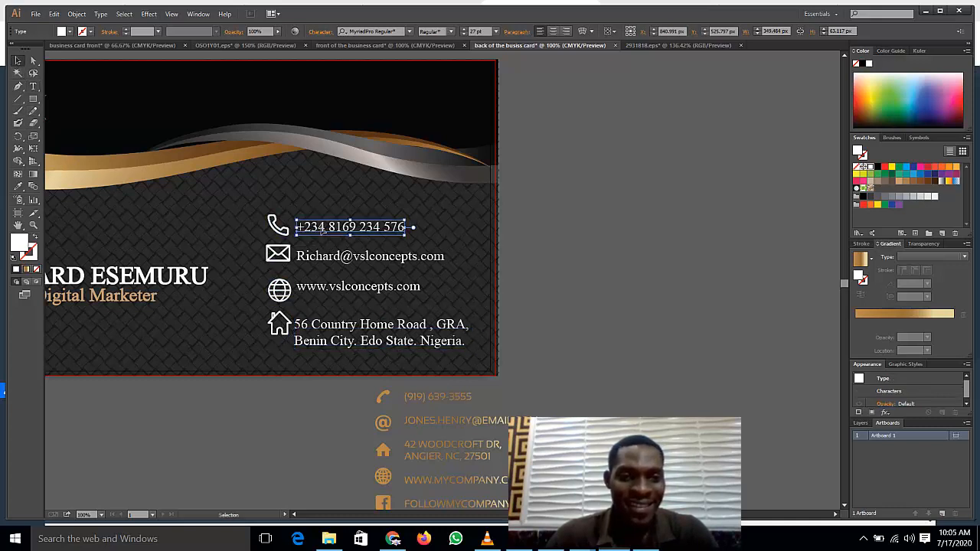
left_click(342, 261)
Step: Select the orange template contact-details group below the card
left_click(545, 439)
left_click(481, 459)
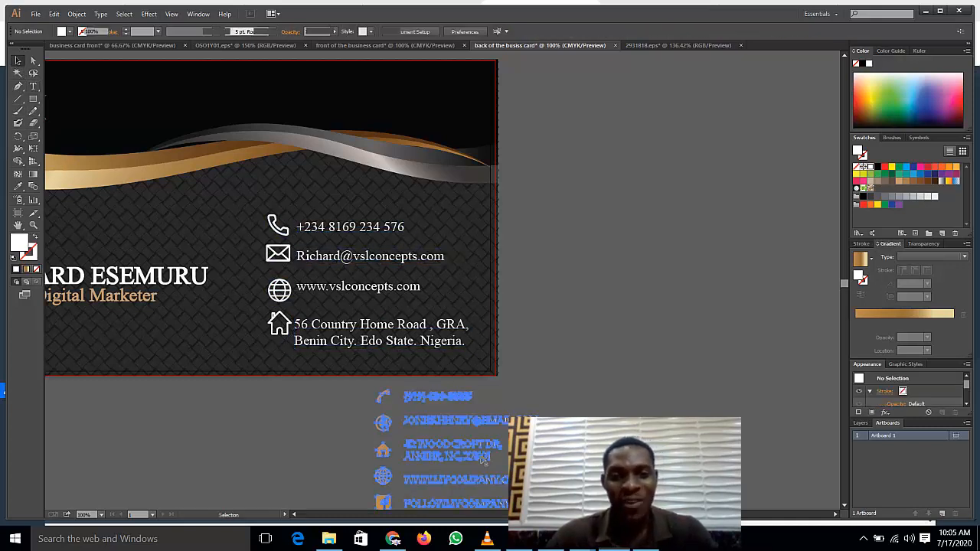
left_click(482, 460)
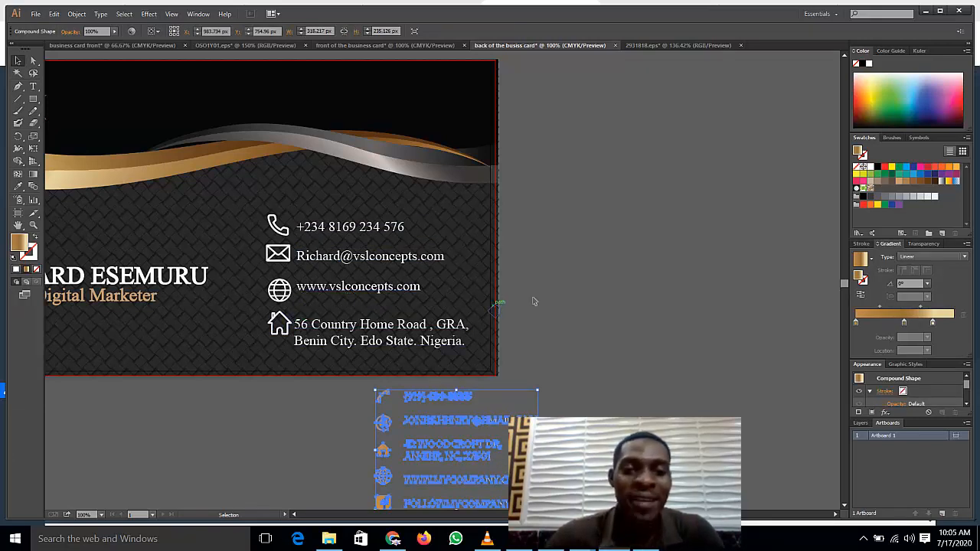
Step: Evenly space the address, website, e-mail and phone lines with their icons
left_click(373, 340)
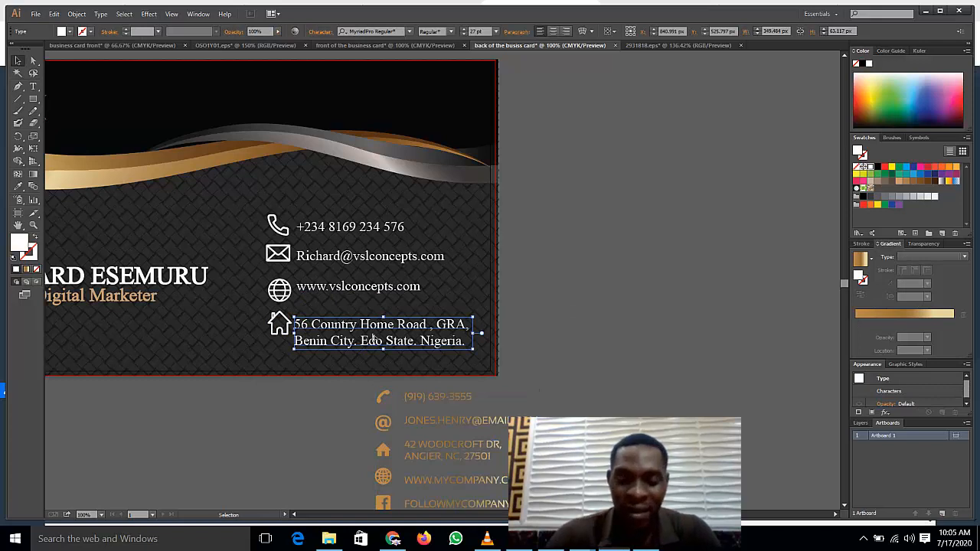
left_click_drag(373, 341, 373, 335)
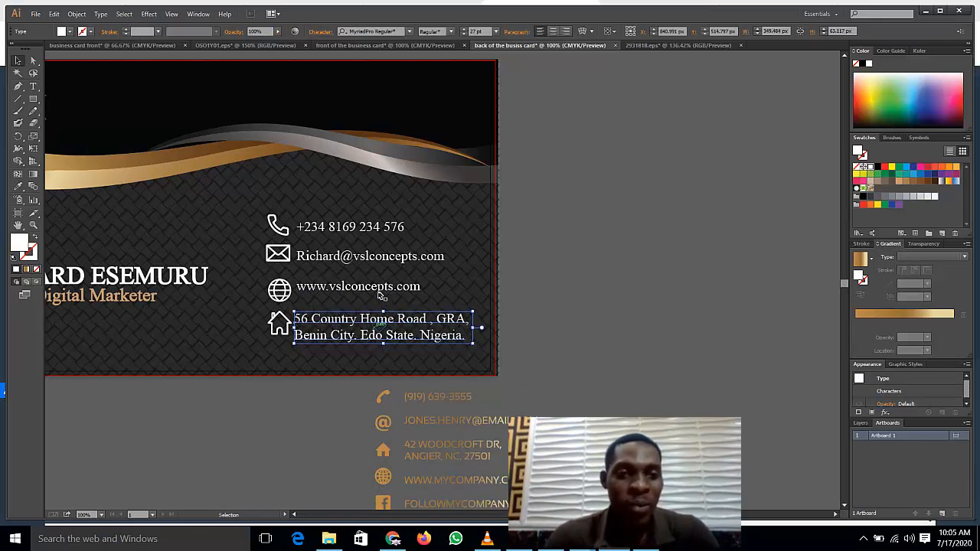
left_click_drag(379, 291, 380, 295)
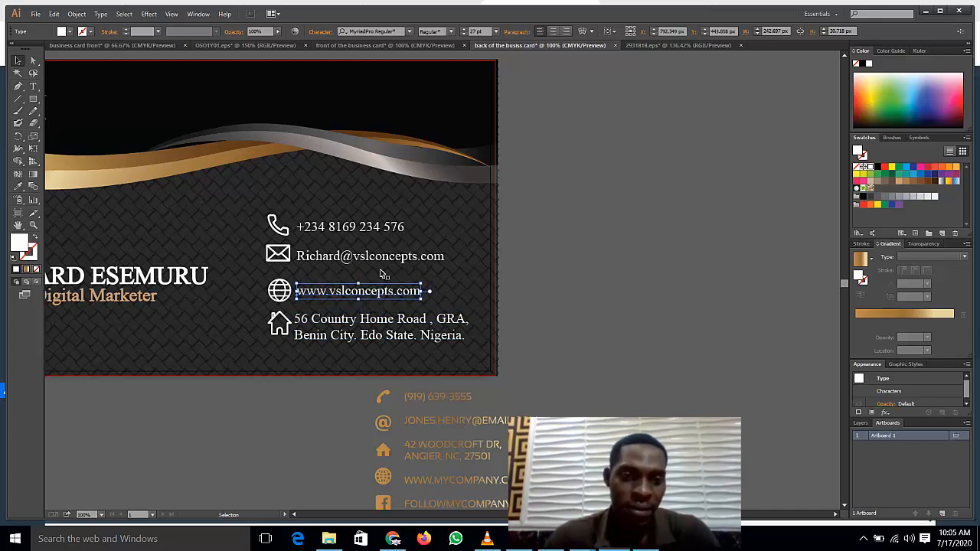
left_click(393, 257)
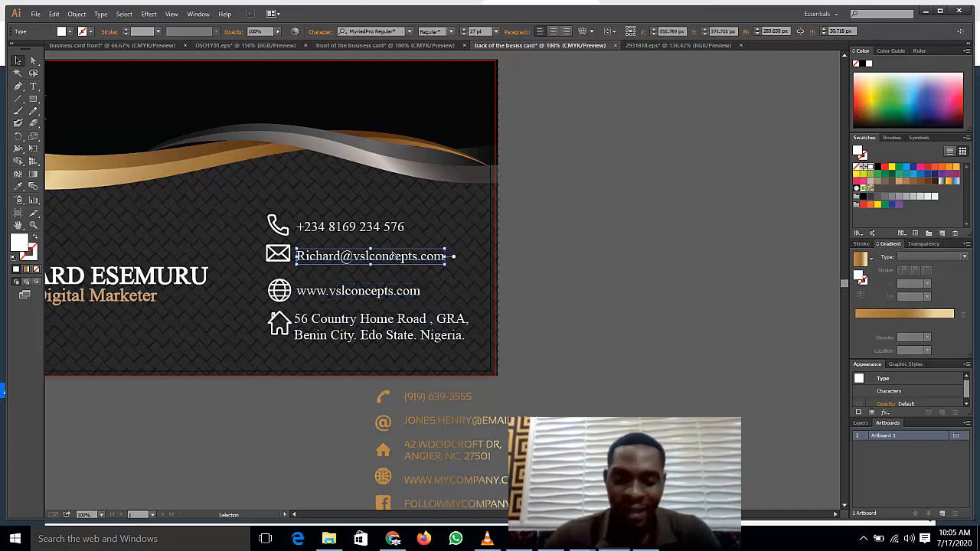
key("Down")
key("Down")
key("Down")
key("Down")
key("Down")
key("Down")
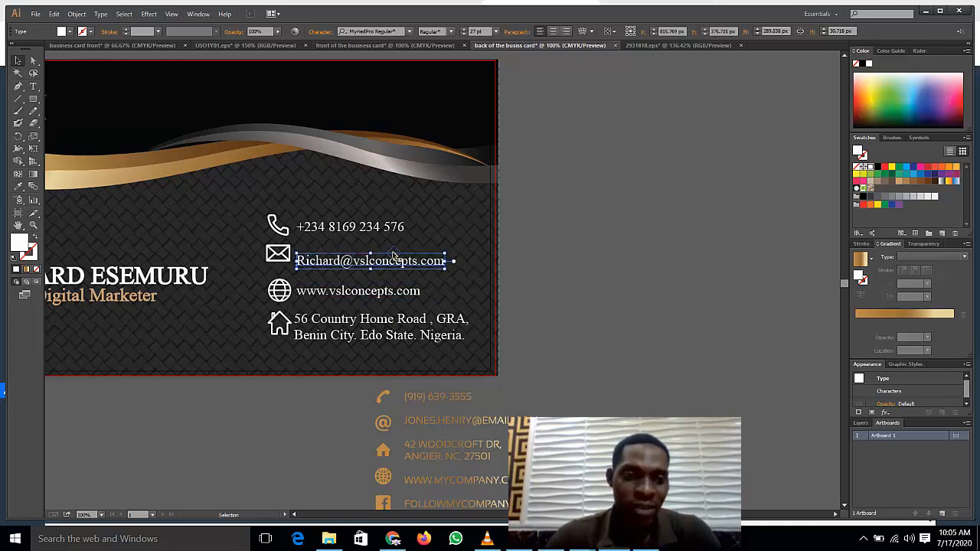
left_click(278, 254)
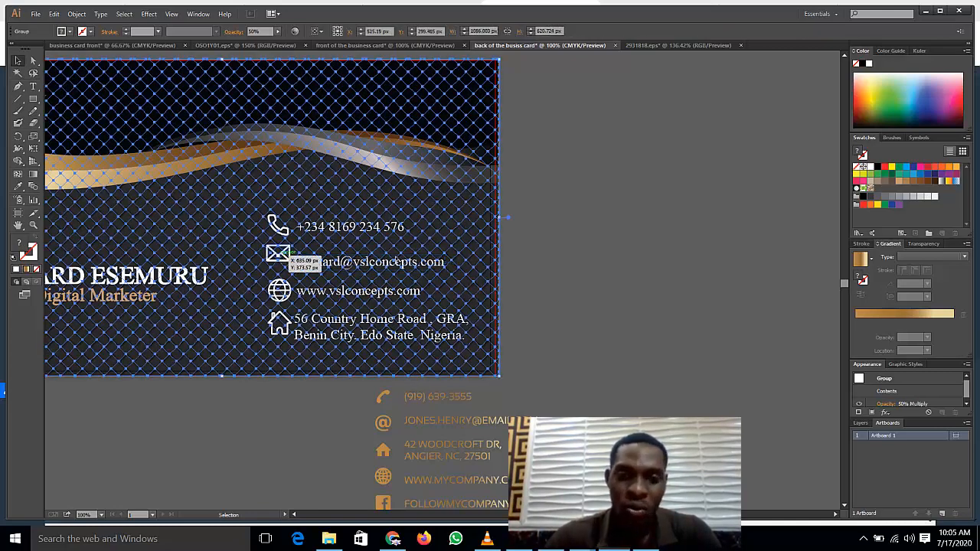
left_click(586, 278)
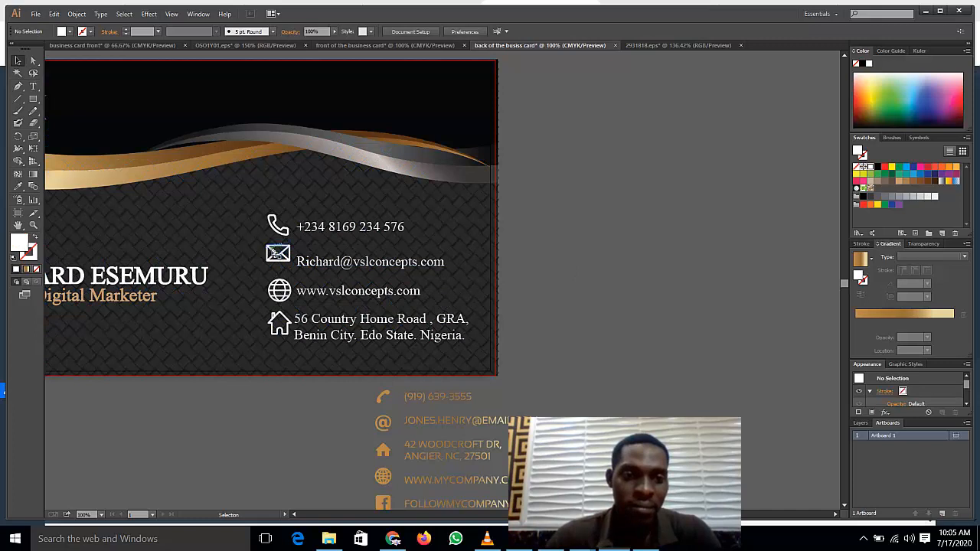
left_click(274, 253)
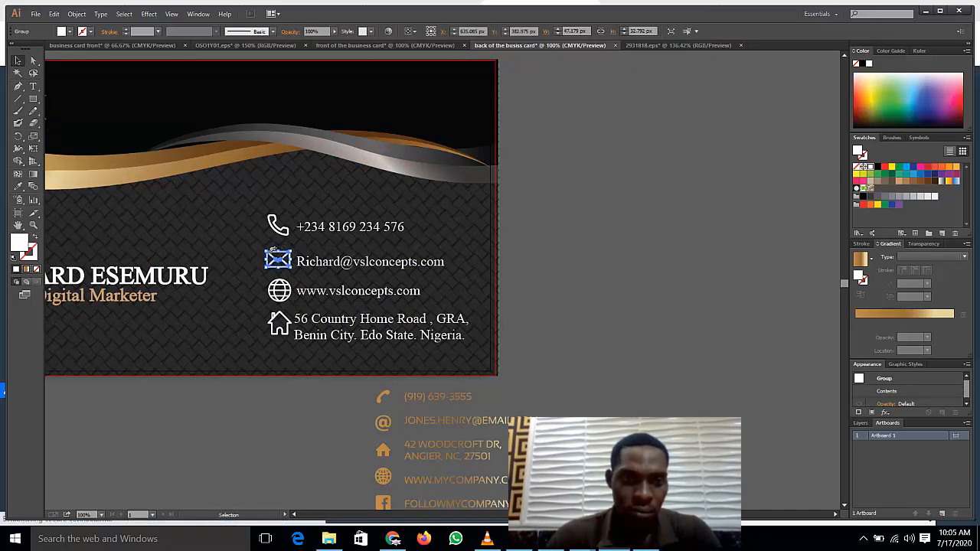
left_click(360, 228)
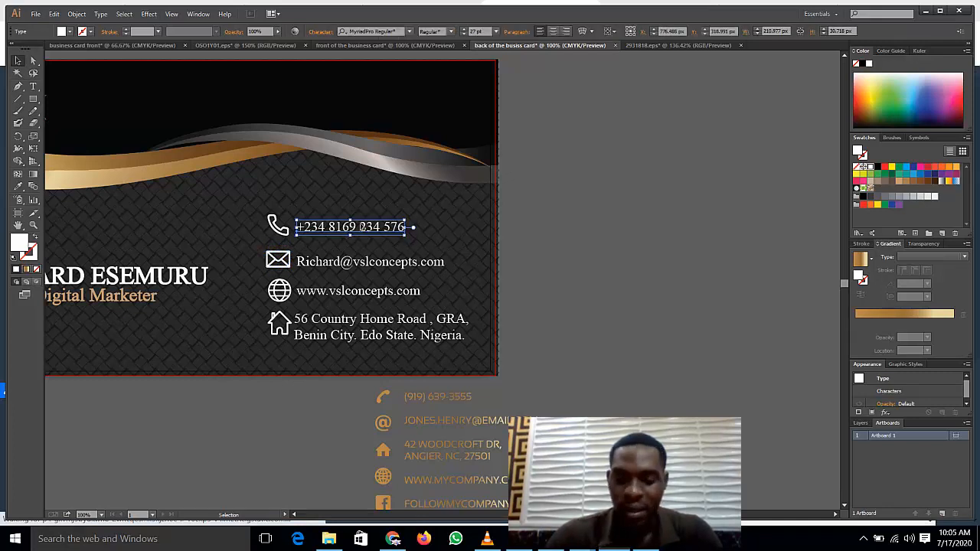
key("Down")
key("Down")
key("Down")
key("Down")
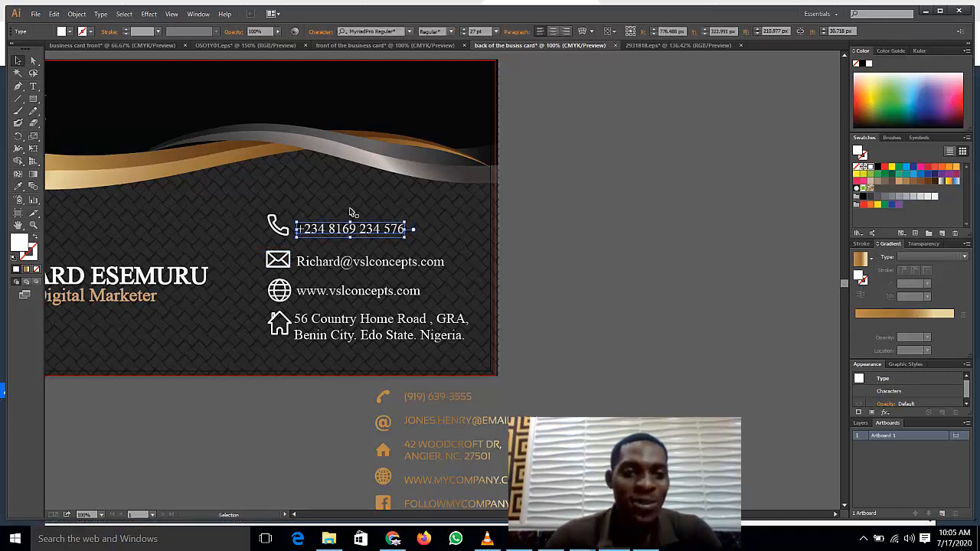
left_click(278, 229)
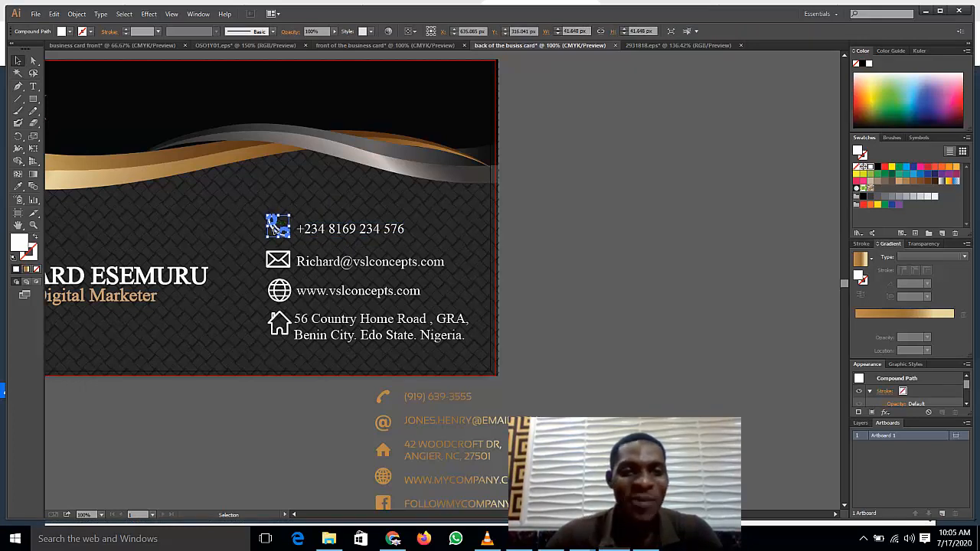
Step: Delete the leftover orange template contact details below the card
left_click(565, 342)
left_click(500, 421)
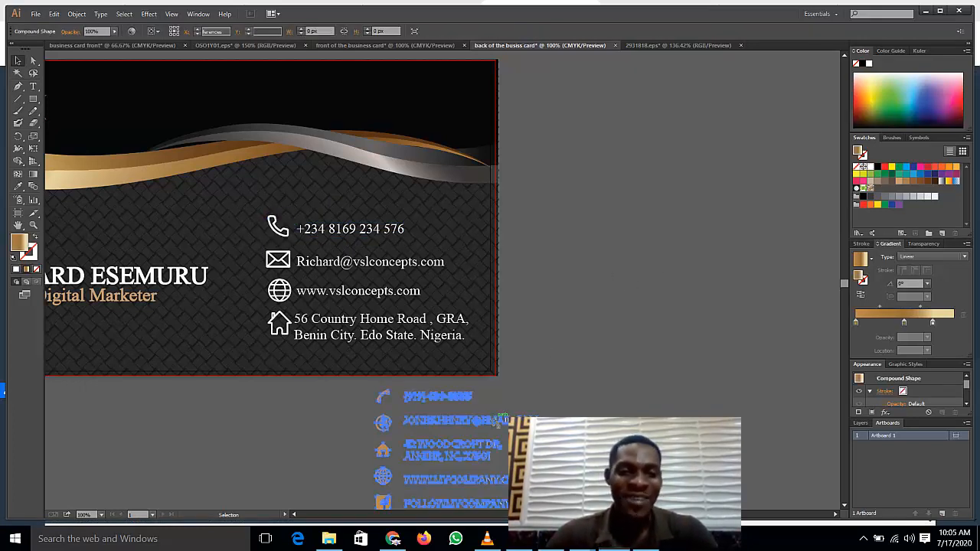
key("Delete")
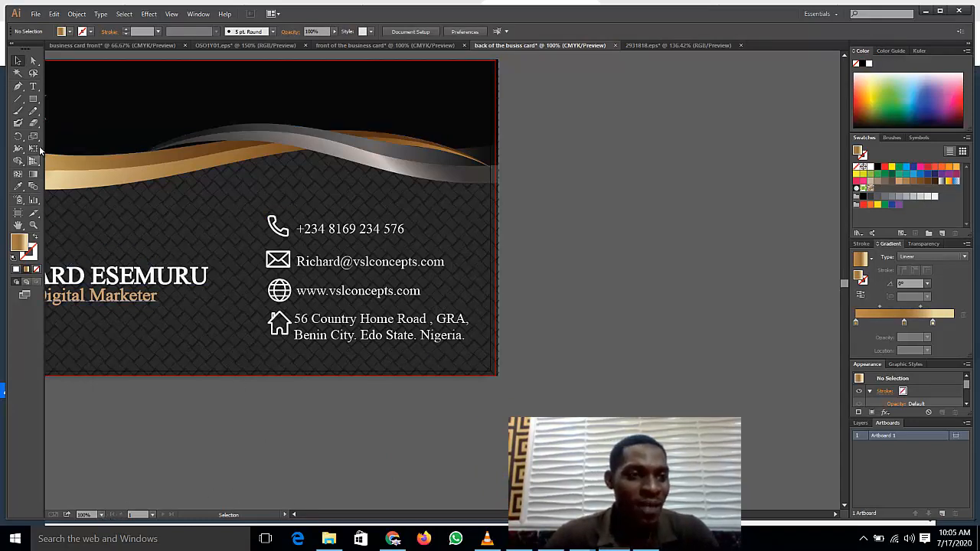
Step: Zoom out and set the view to 100% to show the whole card back with its logo
left_click(33, 224)
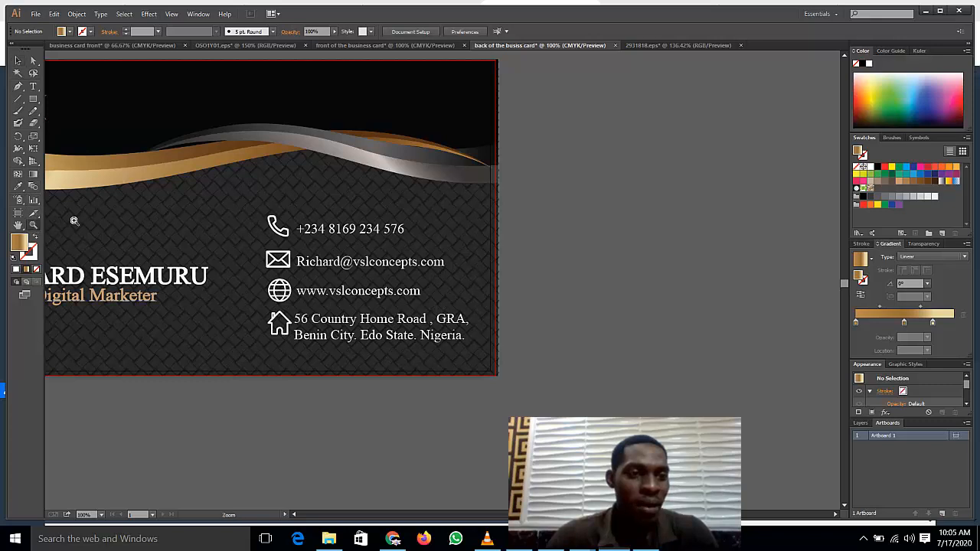
right_click(77, 224)
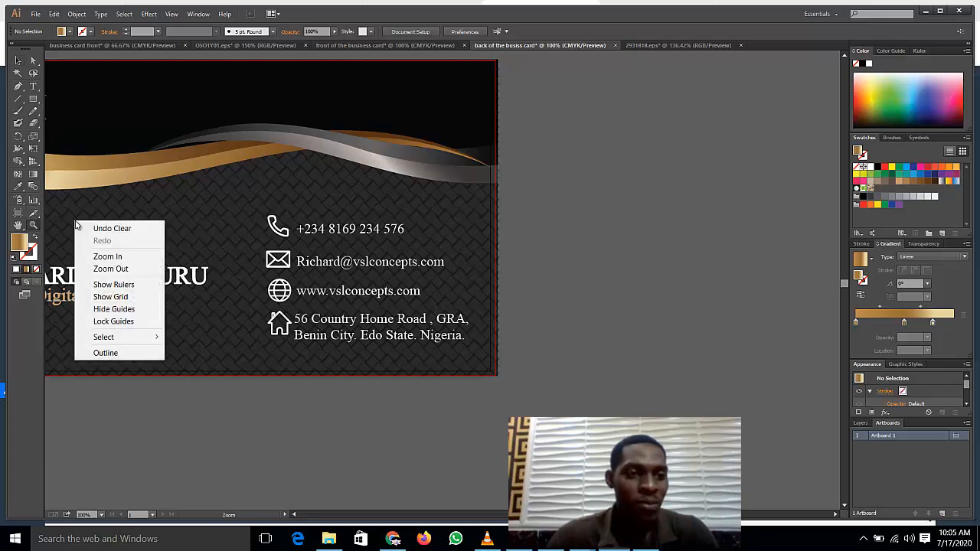
left_click(112, 269)
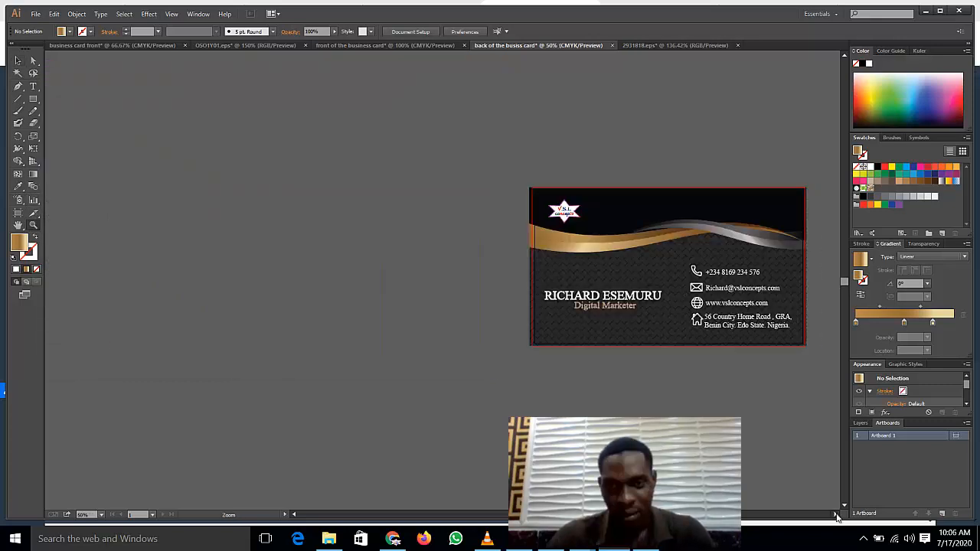
left_click(836, 516)
left_click(836, 515)
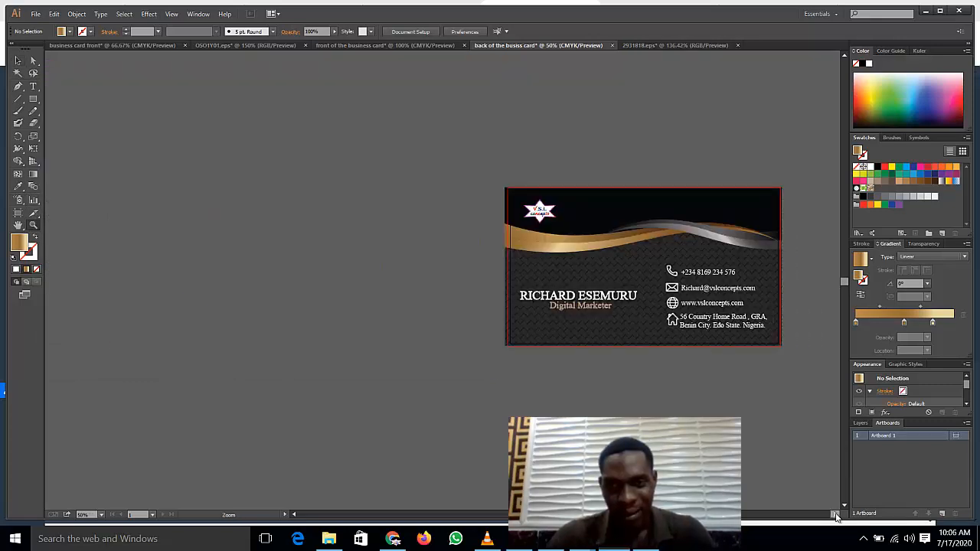
left_click(835, 515)
left_click(835, 516)
left_click(835, 516)
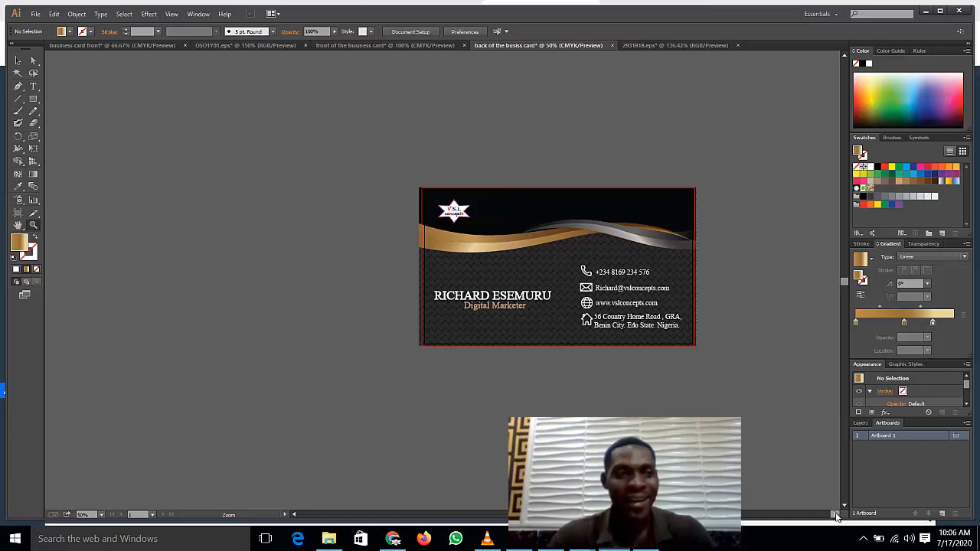
left_click(17, 60)
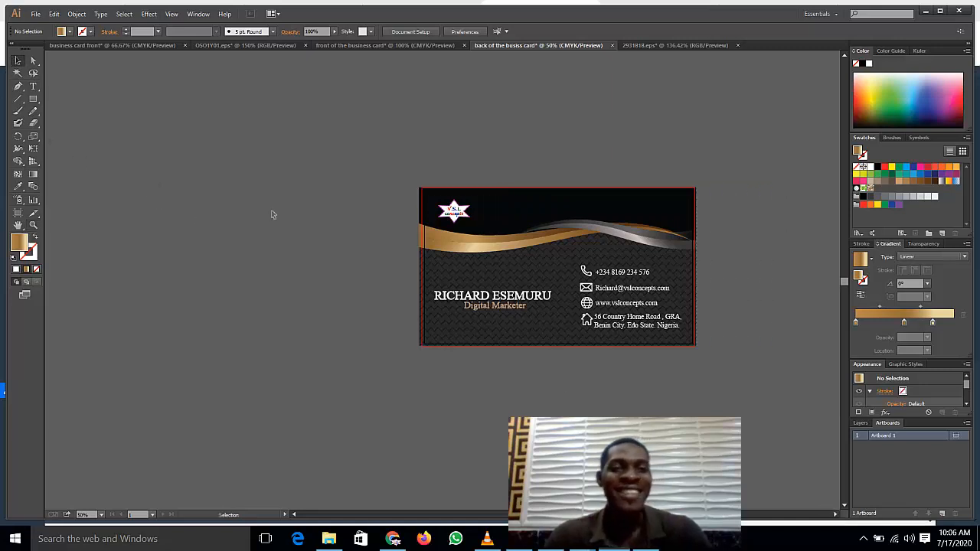
left_click(100, 515)
left_click(111, 384)
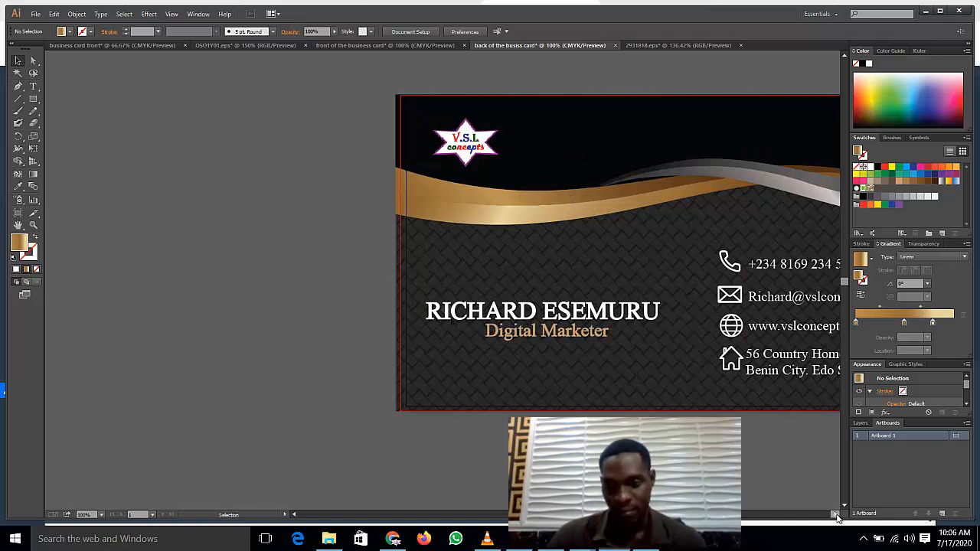
left_click_drag(835, 515, 833, 519)
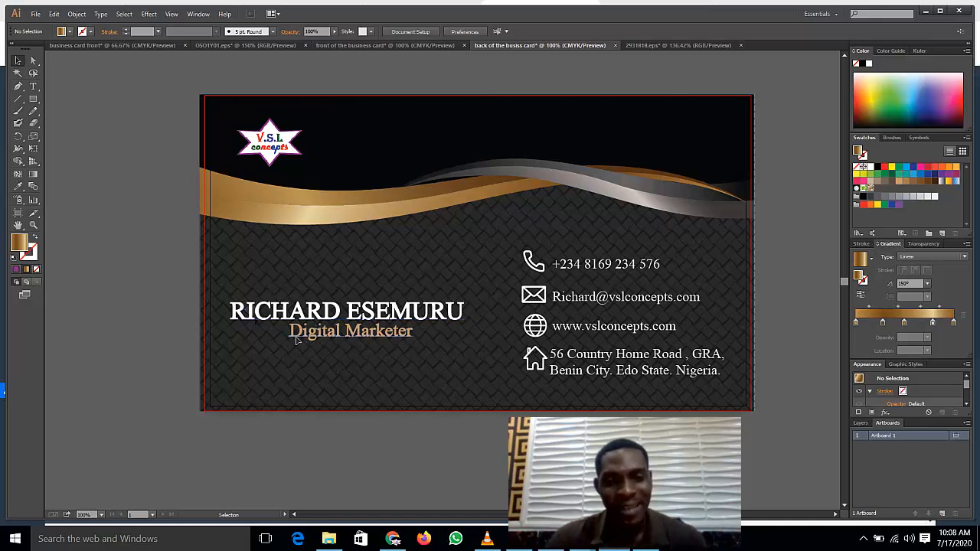
Step: Raise the name and the 'Digital Marketer' title level with the top of the contact block
left_click(297, 340)
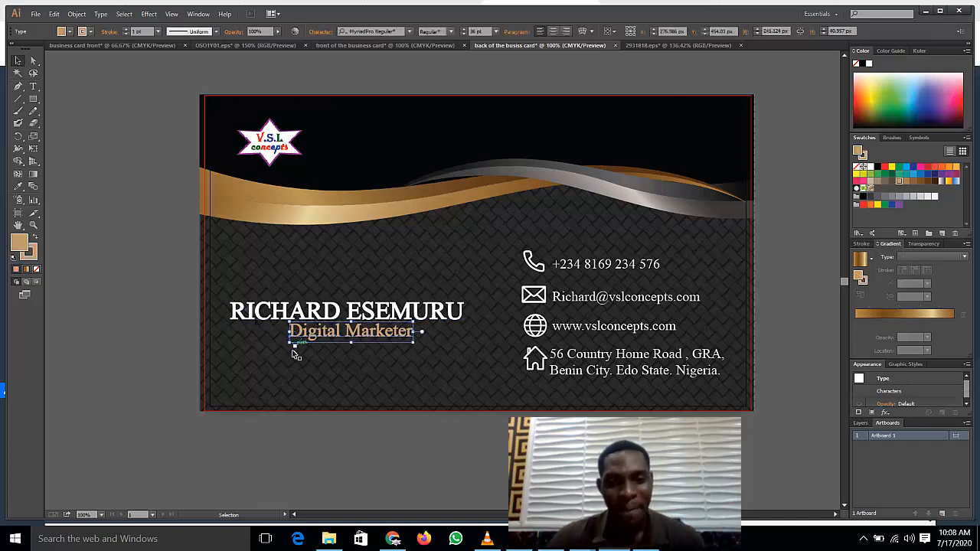
left_click(136, 280)
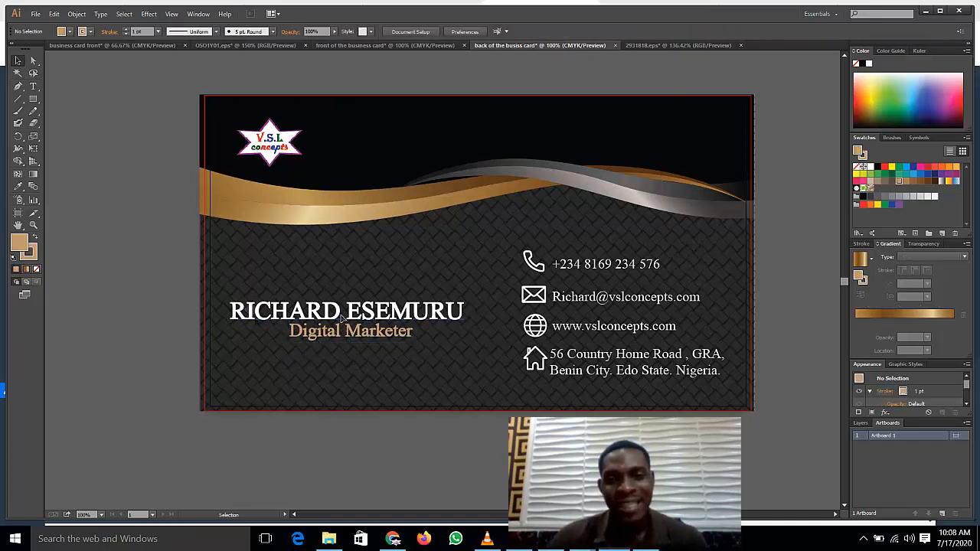
left_click(340, 319)
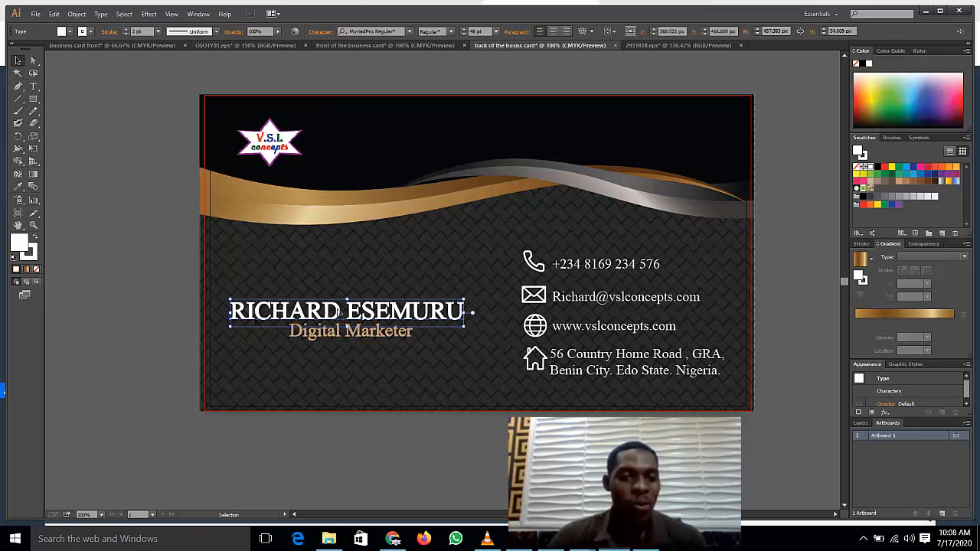
left_click_drag(339, 313, 337, 269)
left_click(351, 334)
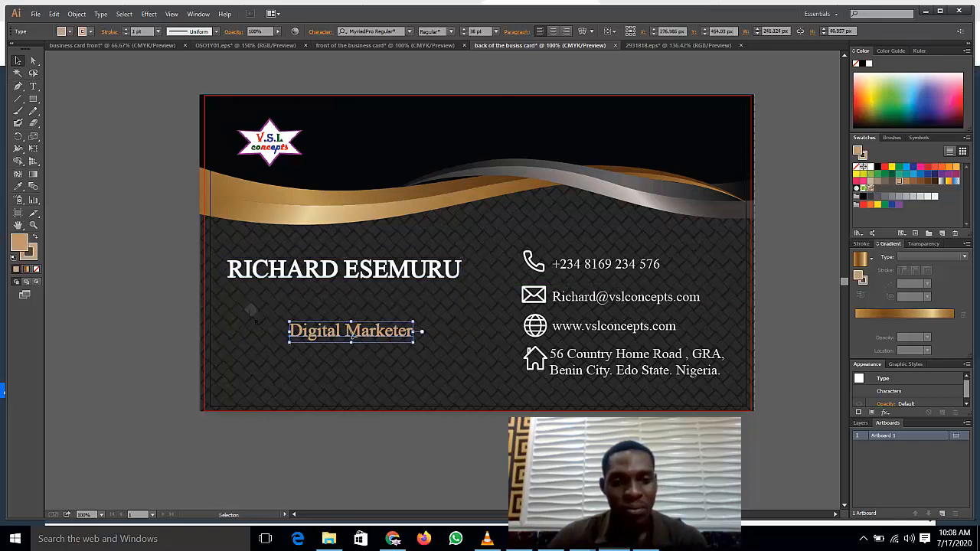
left_click_drag(350, 323, 350, 296)
left_click(160, 337)
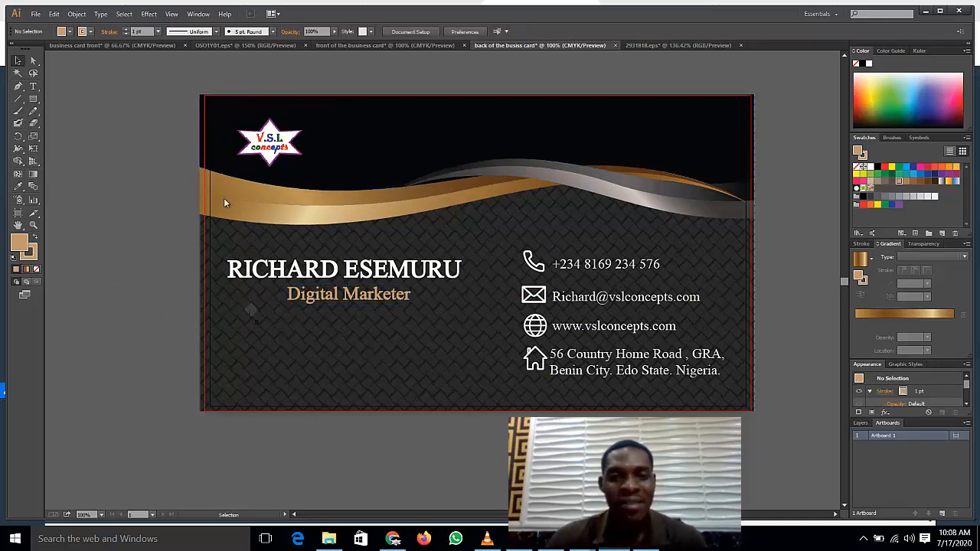
Step: Create a 'Services' text line above the card, fixing its capitalisation
left_click(33, 86)
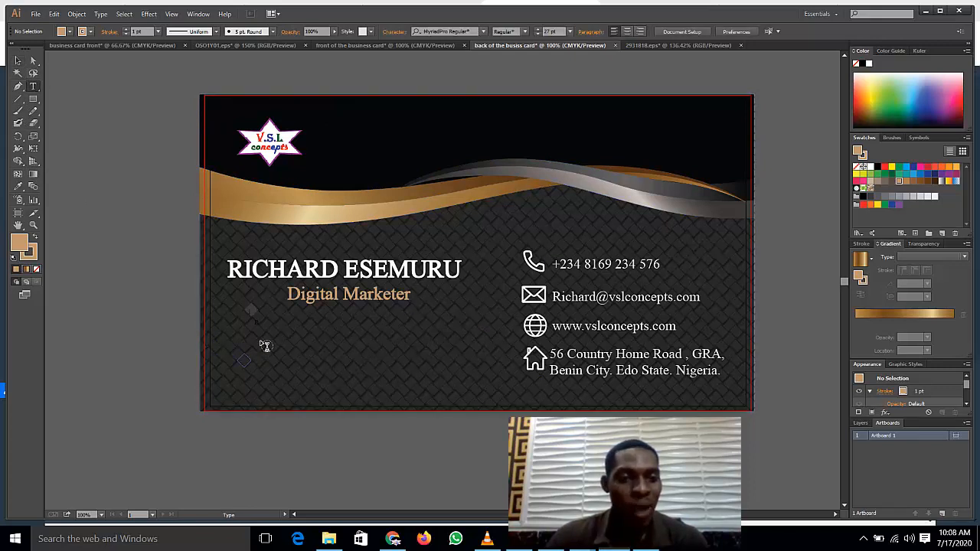
left_click(334, 328)
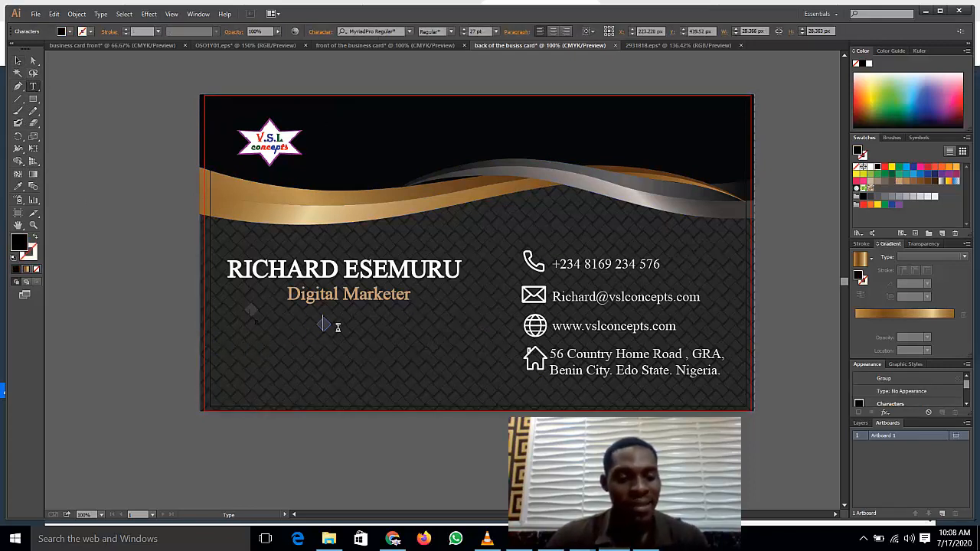
key("Escape")
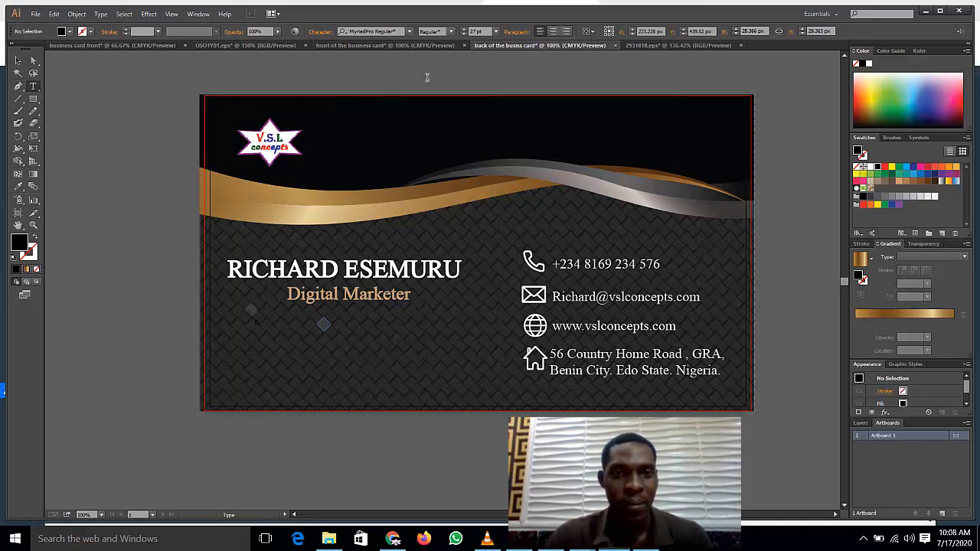
left_click(18, 60)
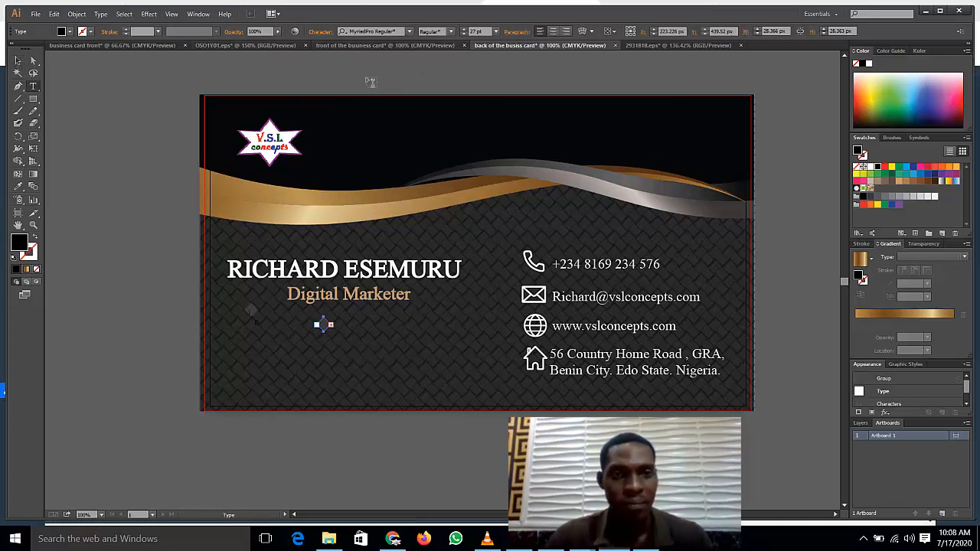
key("t")
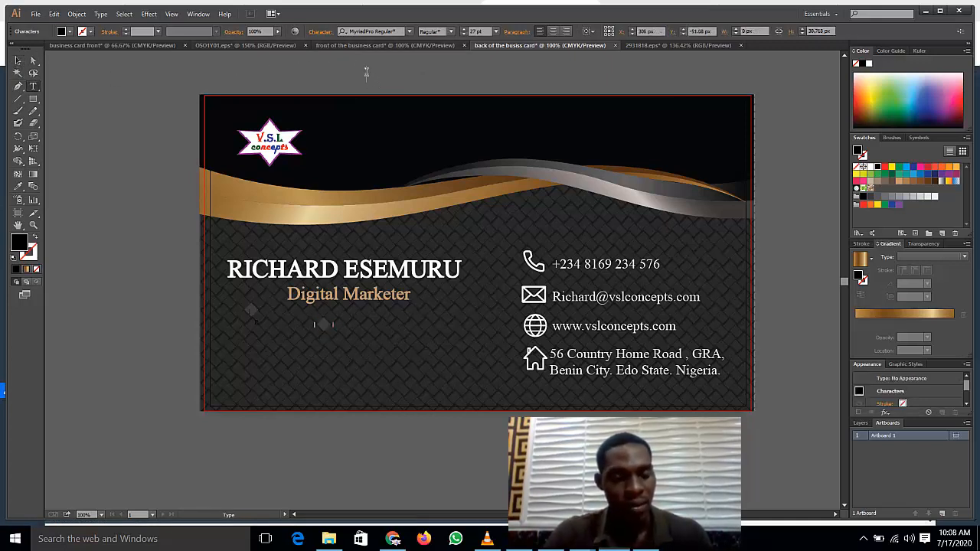
left_click(366, 72)
type("SERVICES")
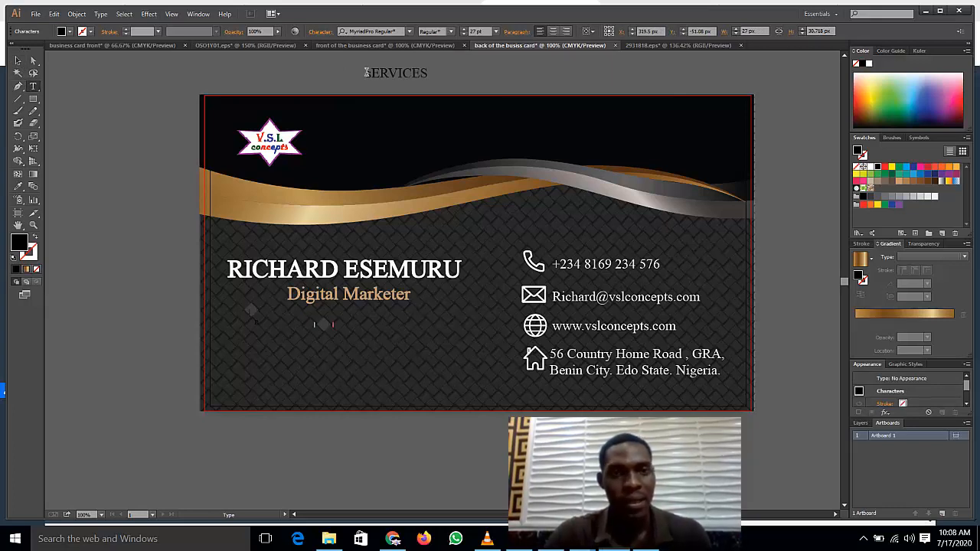
key("ctrl+a")
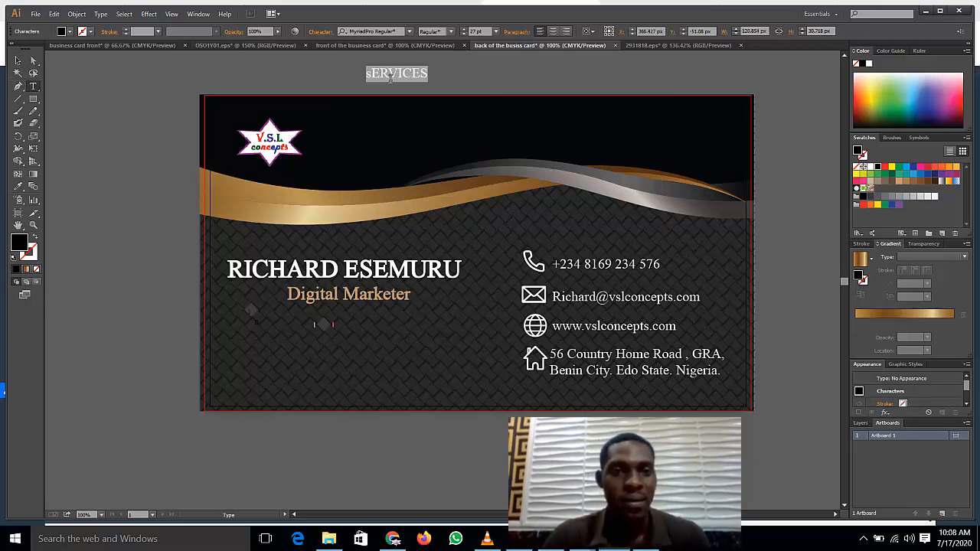
left_click(391, 78)
double_click(392, 78)
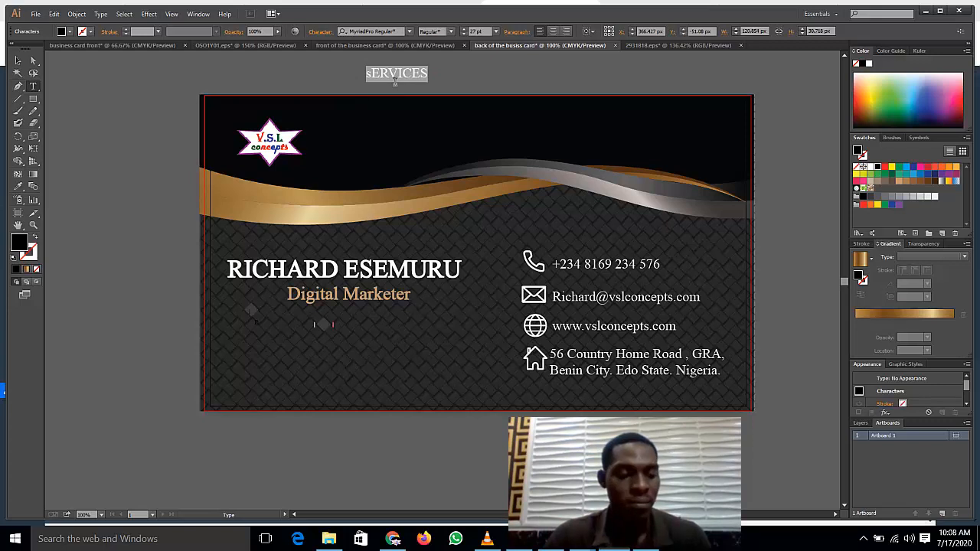
type("Servc")
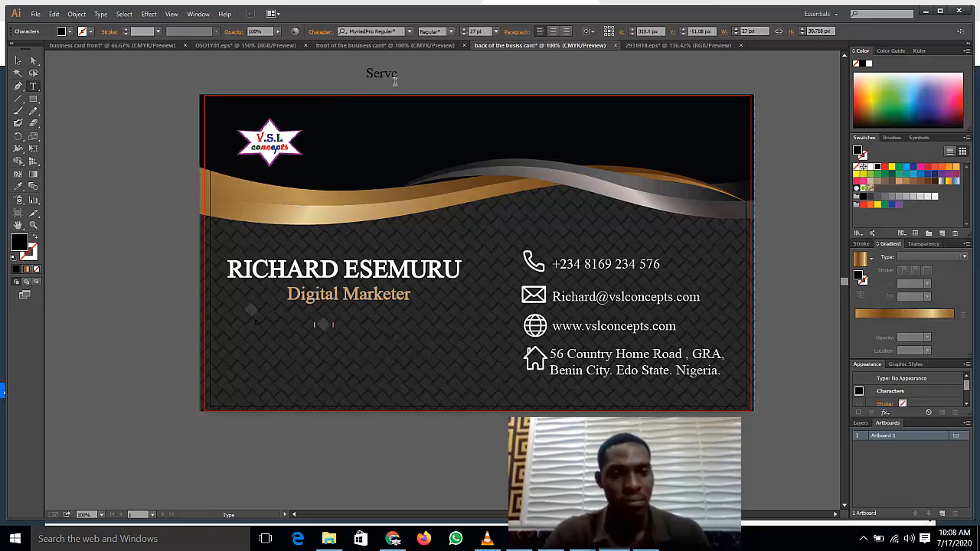
key("BackSpace")
type("ices")
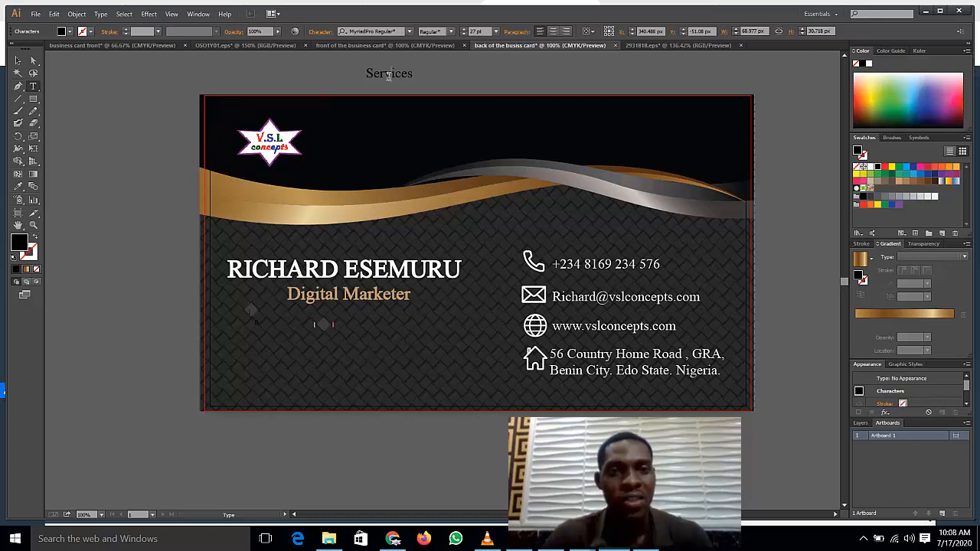
Step: Make 'Services' white and place it on the card below 'Digital Marketer'
double_click(389, 74)
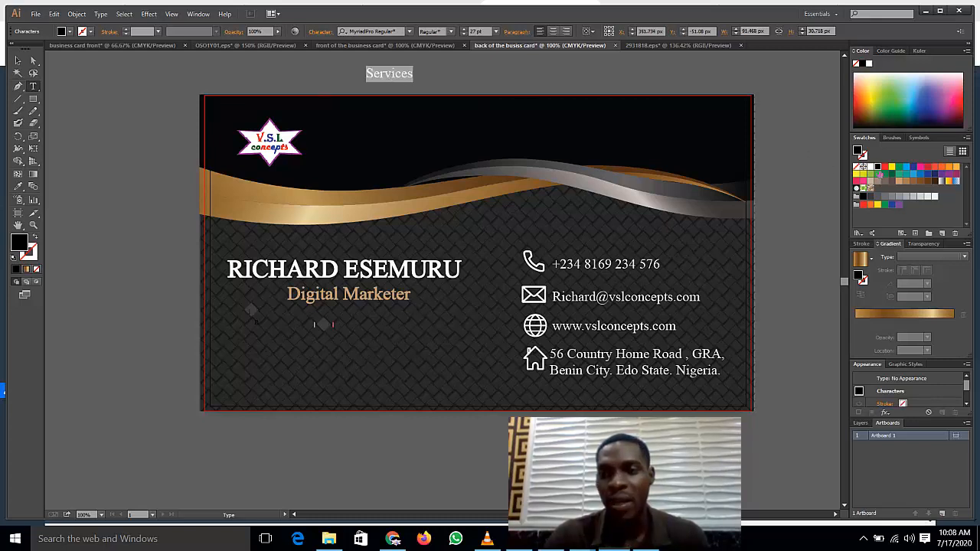
left_click(866, 165)
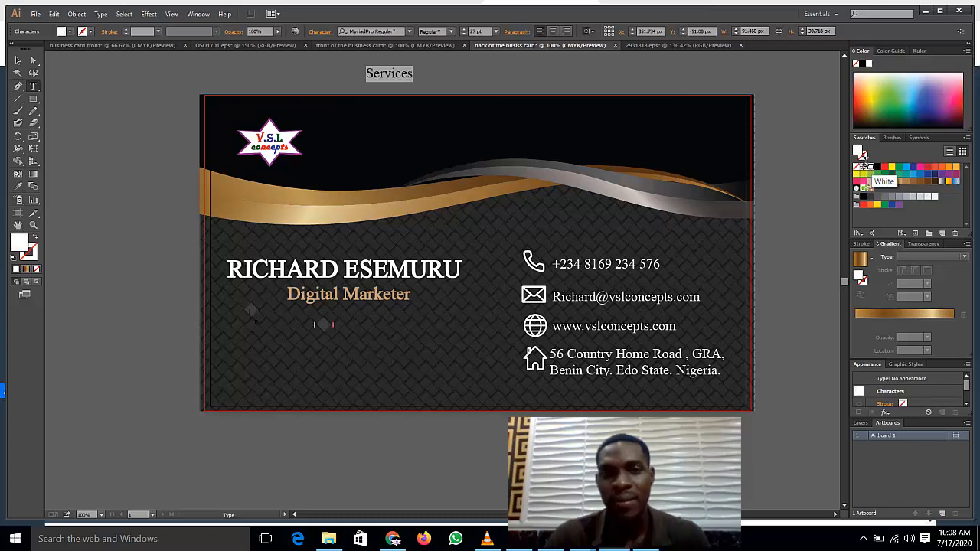
left_click(536, 72)
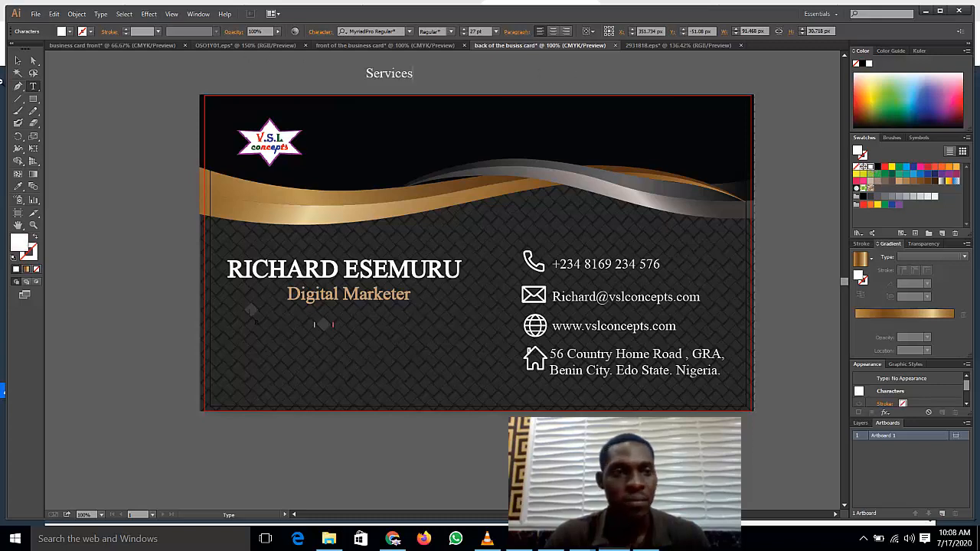
left_click(18, 60)
left_click_drag(395, 75, 347, 320)
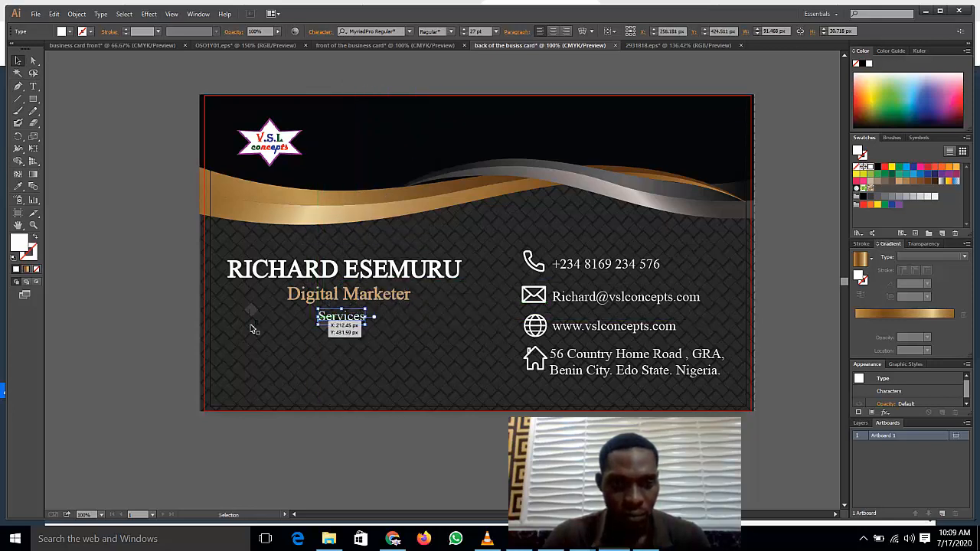
left_click(169, 286)
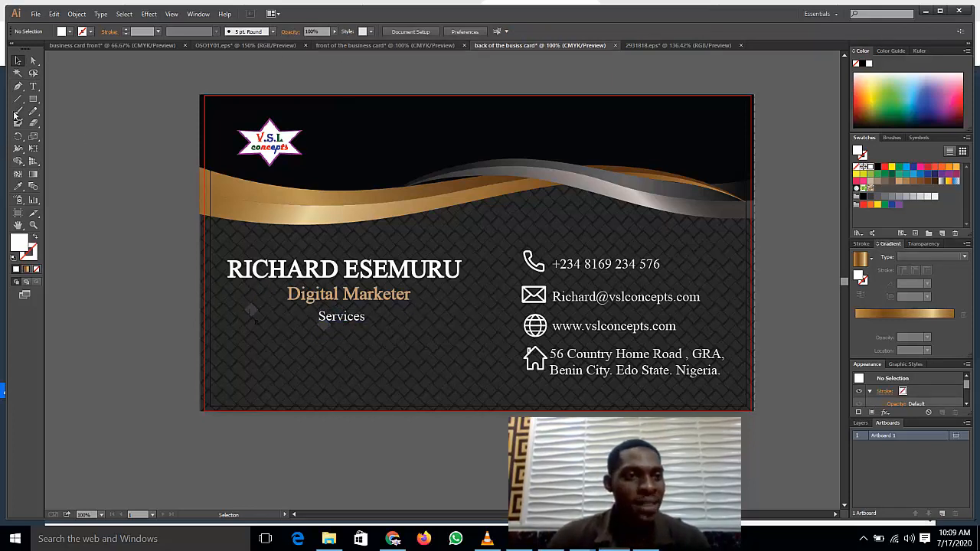
left_click(33, 86)
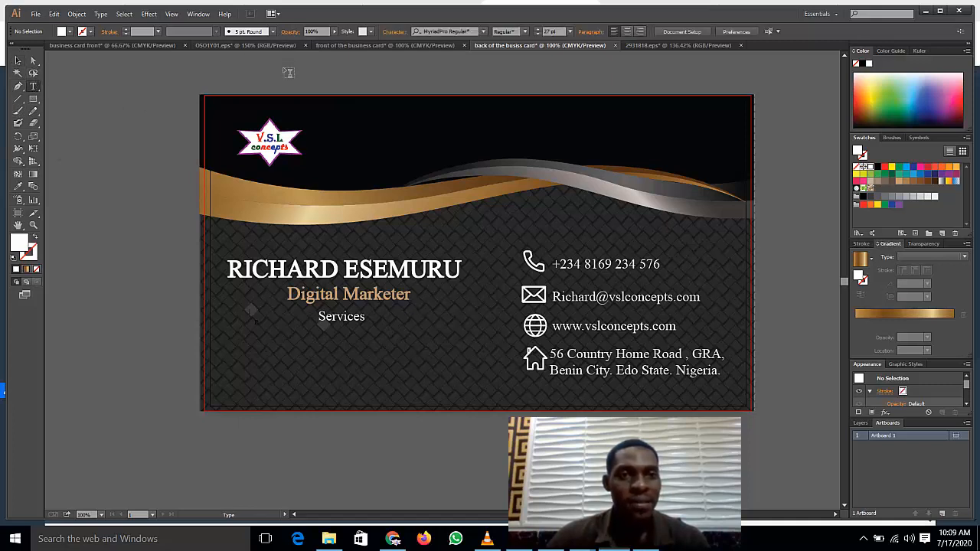
Step: Type 'Graphics Design | Web Design | Search Engine Optimization | Facebook Ads' above the card in white
left_click(287, 71)
type("FG")
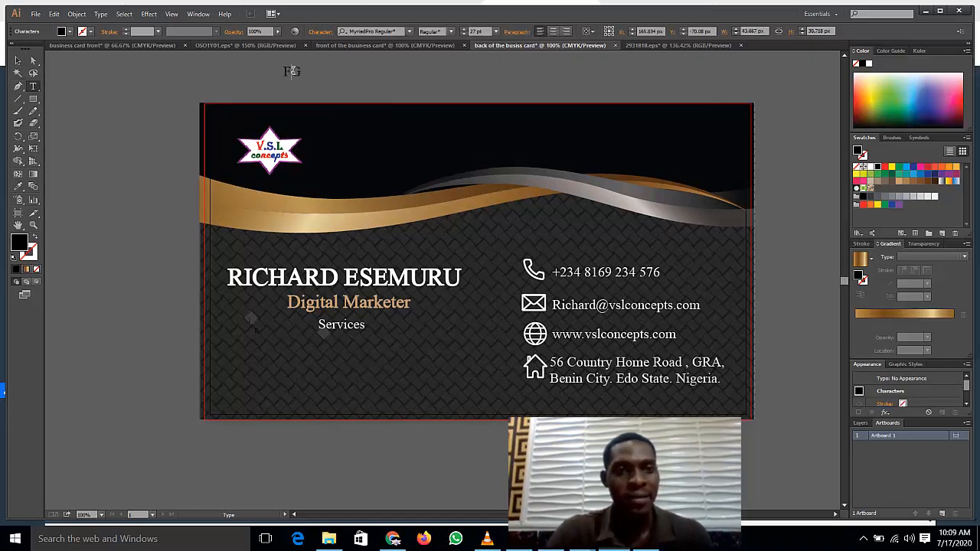
key("BackSpace")
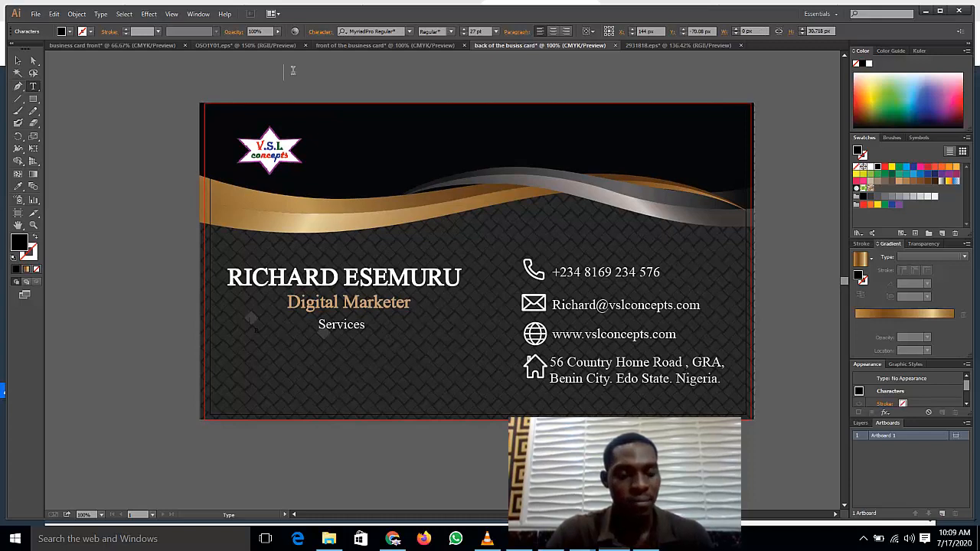
type("C")
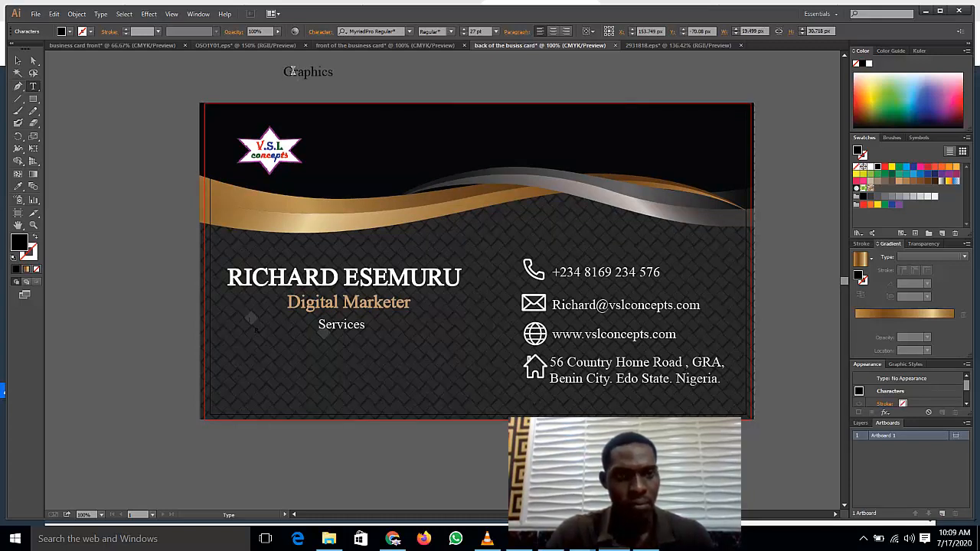
type("raphics Desig")
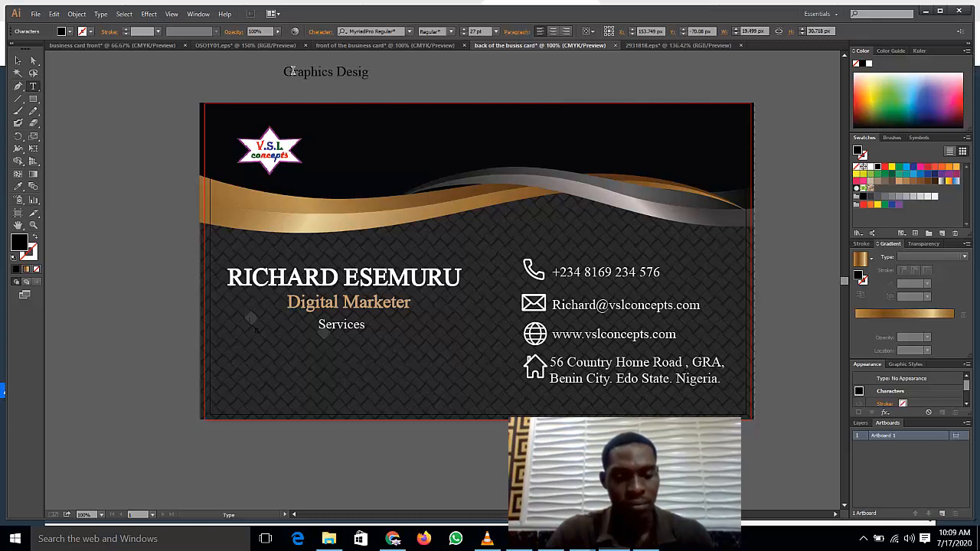
type("n")
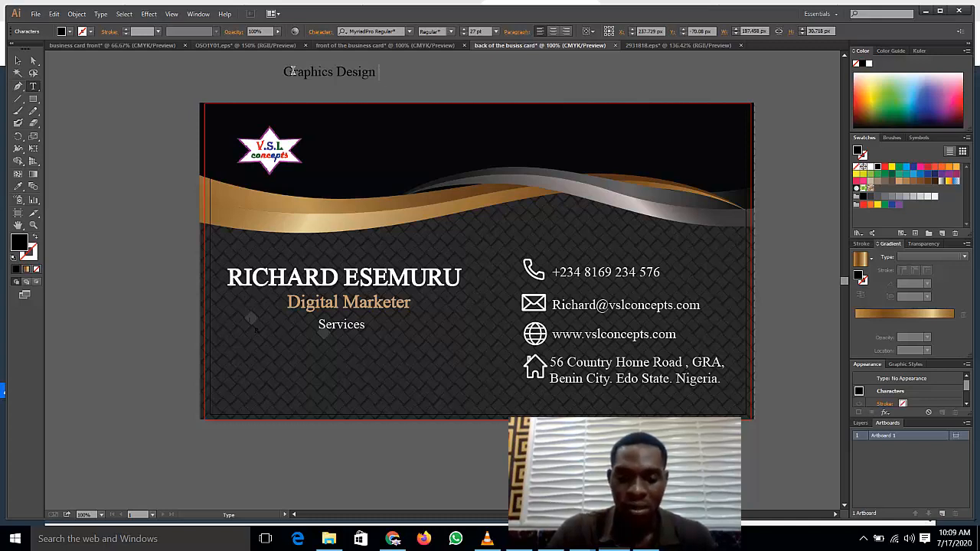
type("| Web Desig")
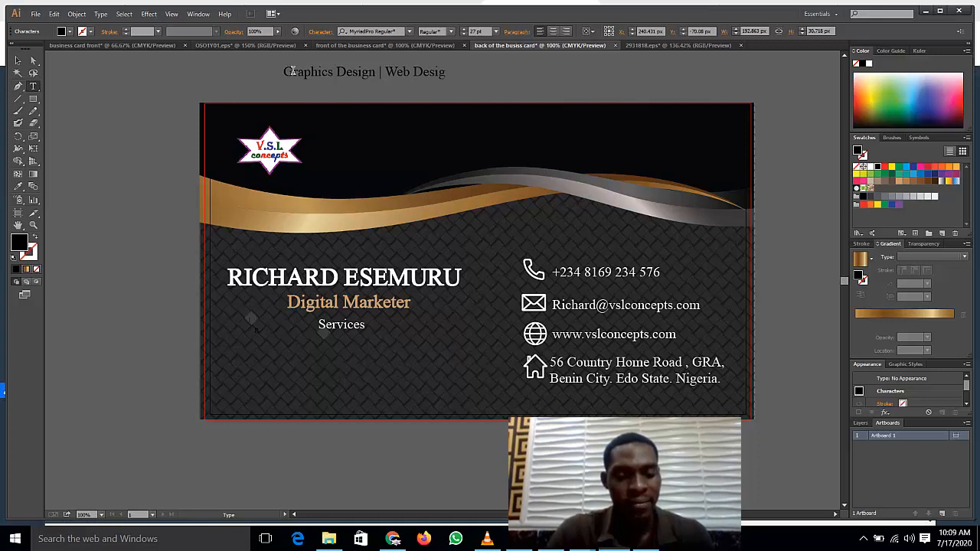
type("n | Search")
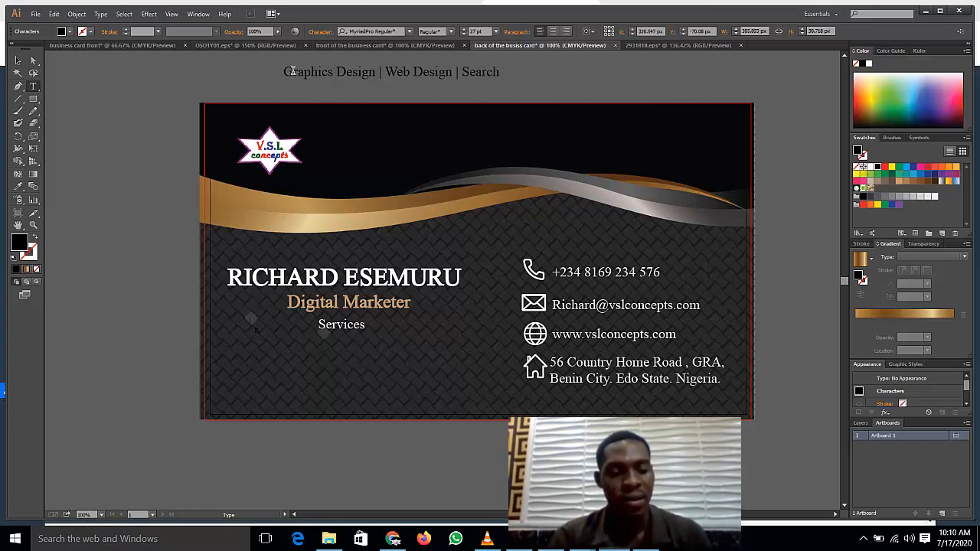
type(" Engine")
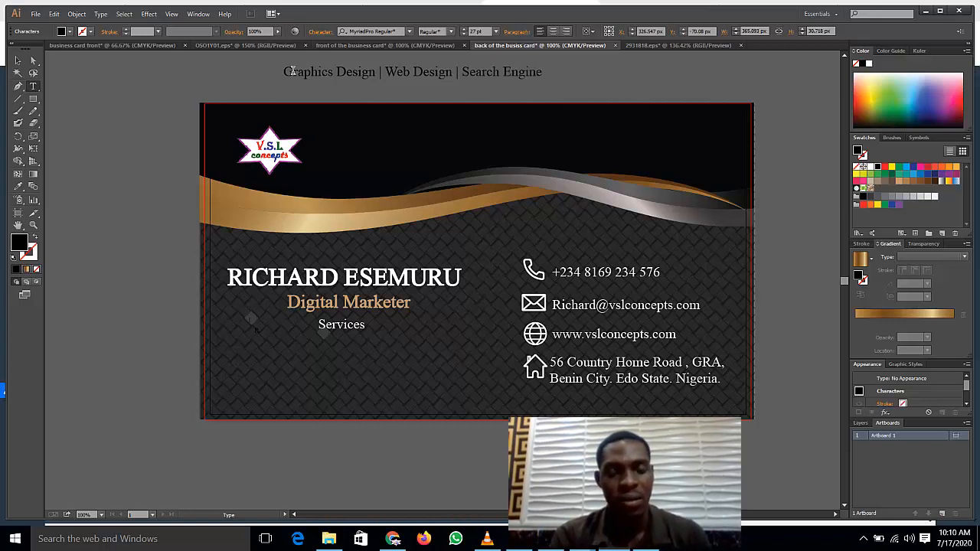
type(" Opti")
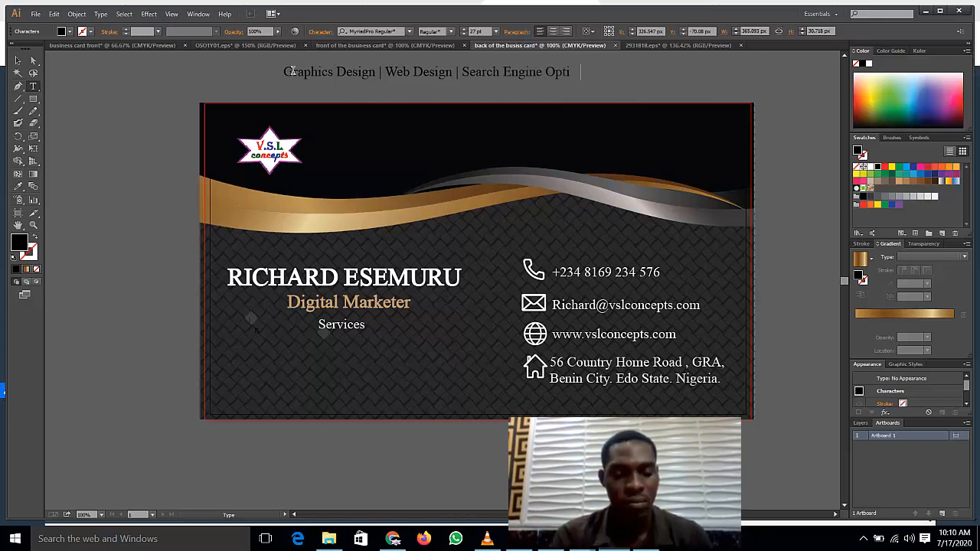
type("mizatio")
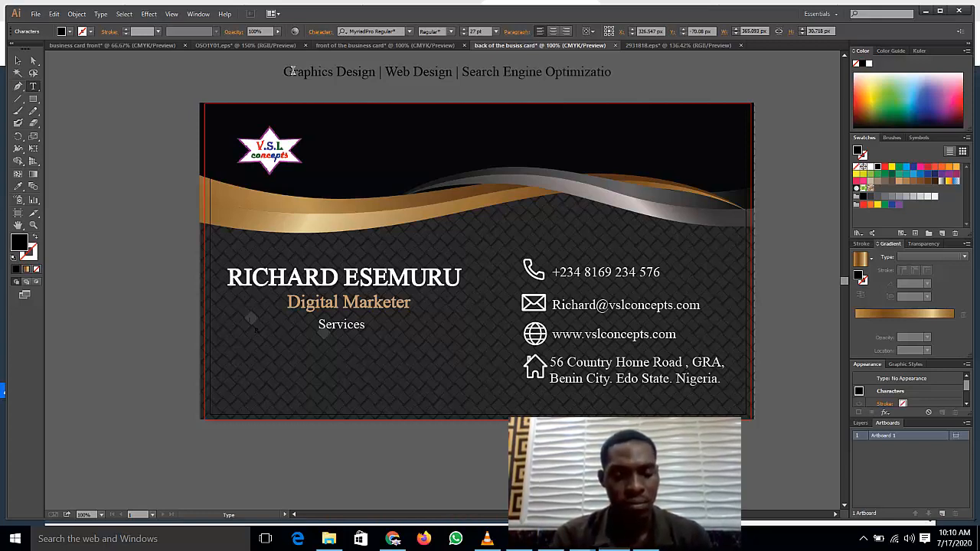
type("n ")
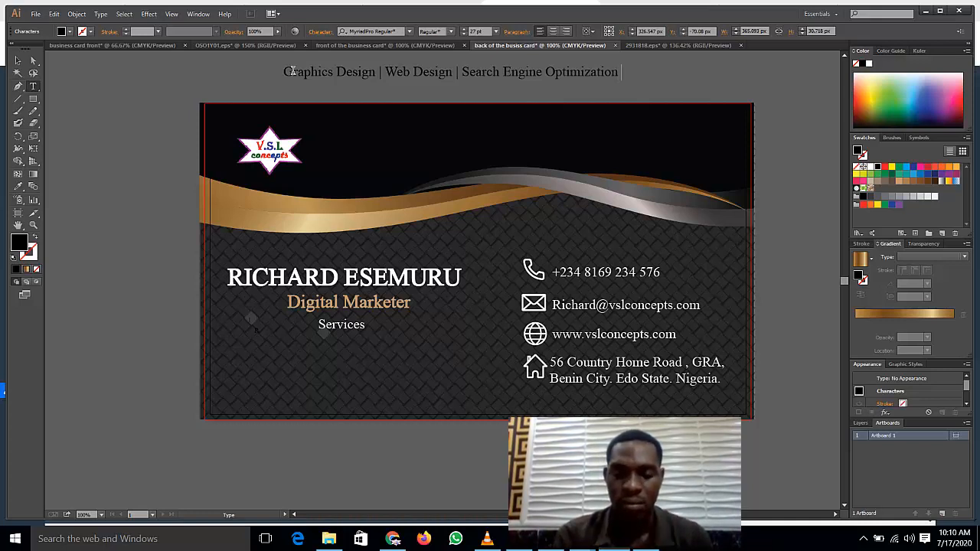
type("| Fac")
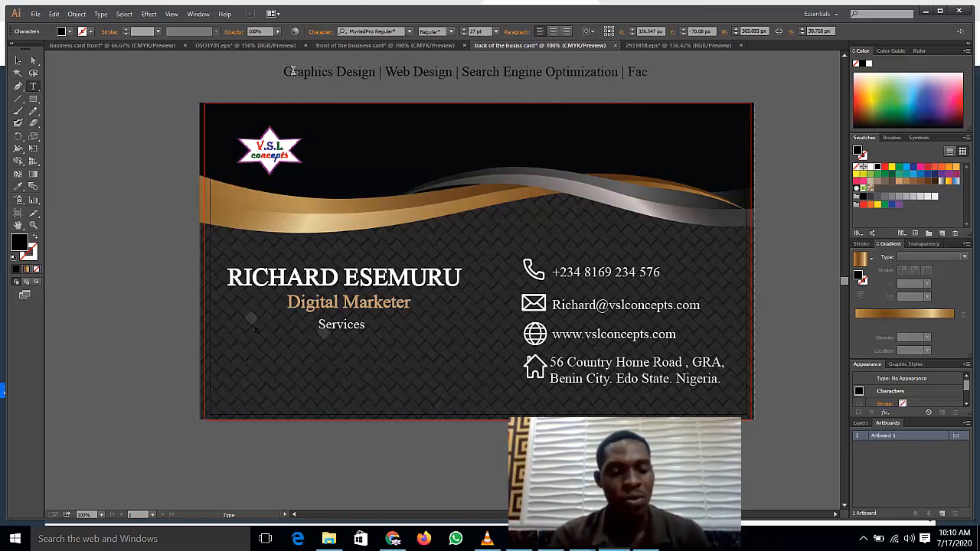
type("ec")
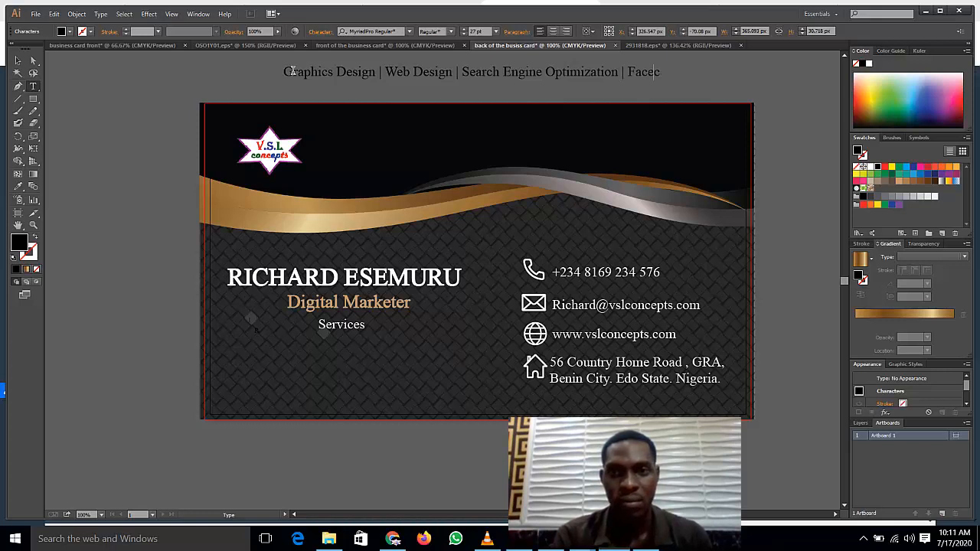
key("BackSpace")
type("book Ads")
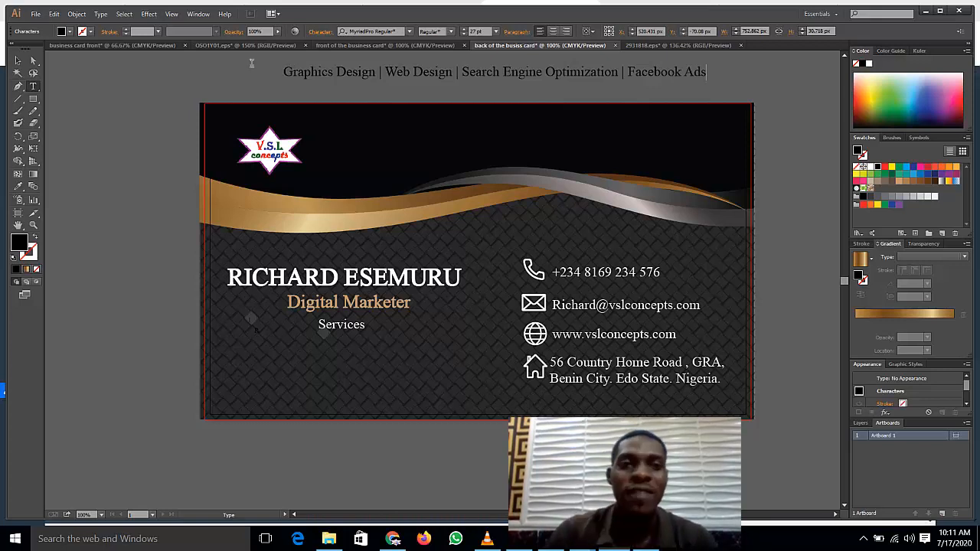
left_click_drag(286, 75, 716, 122)
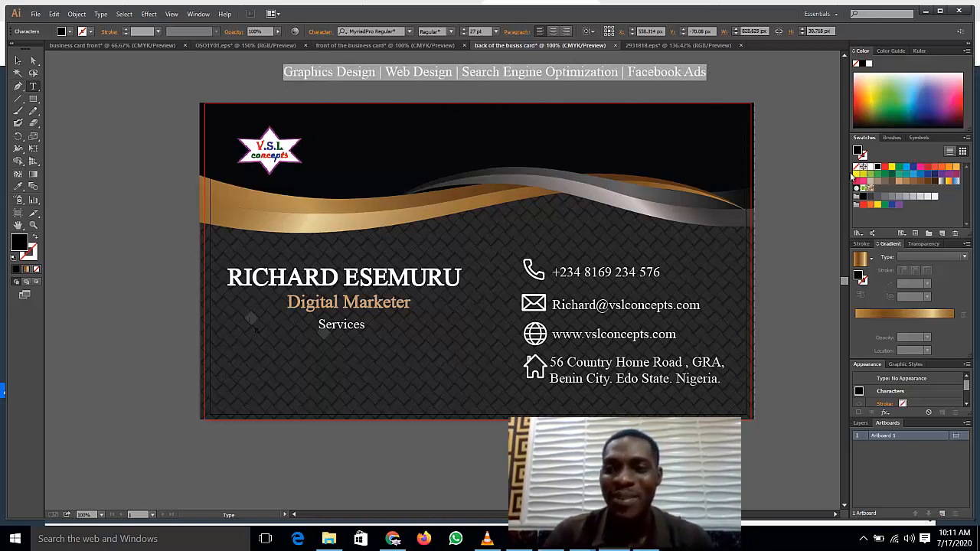
left_click(871, 168)
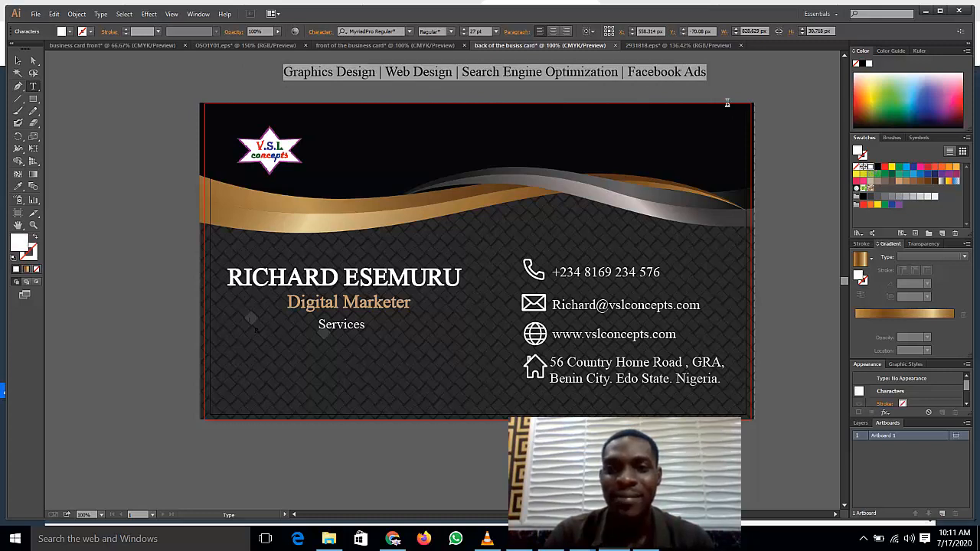
left_click(618, 65)
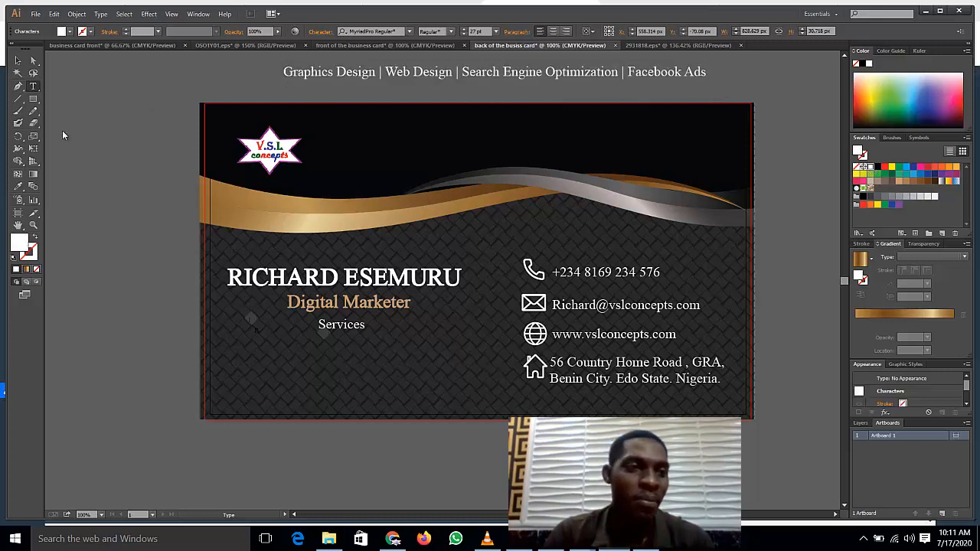
Step: Move the services line onto the card below the Services heading
key("v")
left_click(457, 72)
left_click_drag(458, 72, 416, 235)
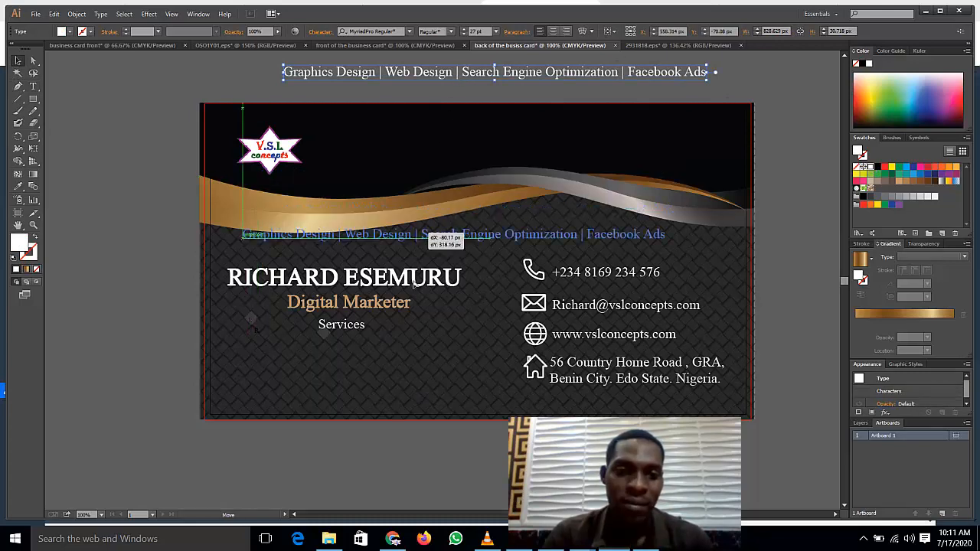
left_click_drag(414, 283, 405, 353)
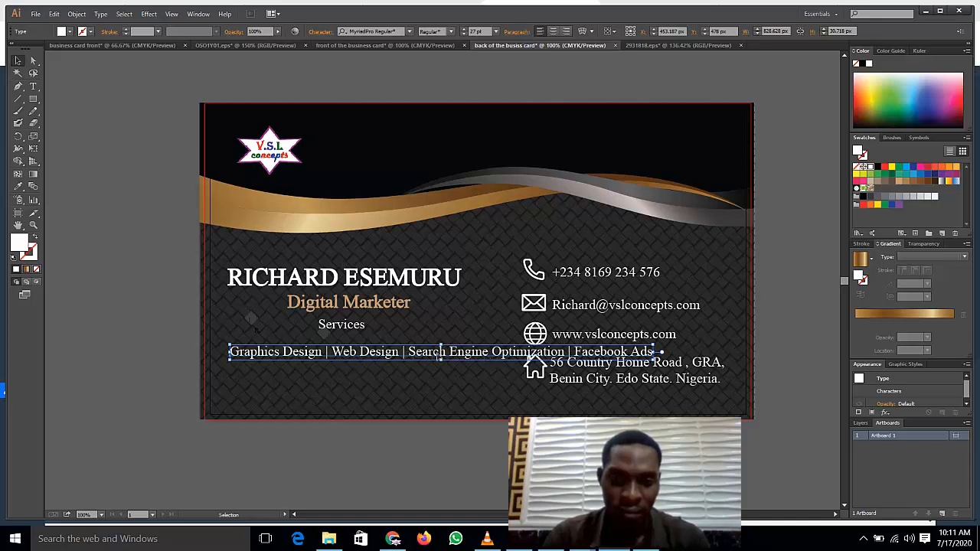
Step: Break the services line into four separate lines, removing a leftover bar
key("t")
left_click(407, 352)
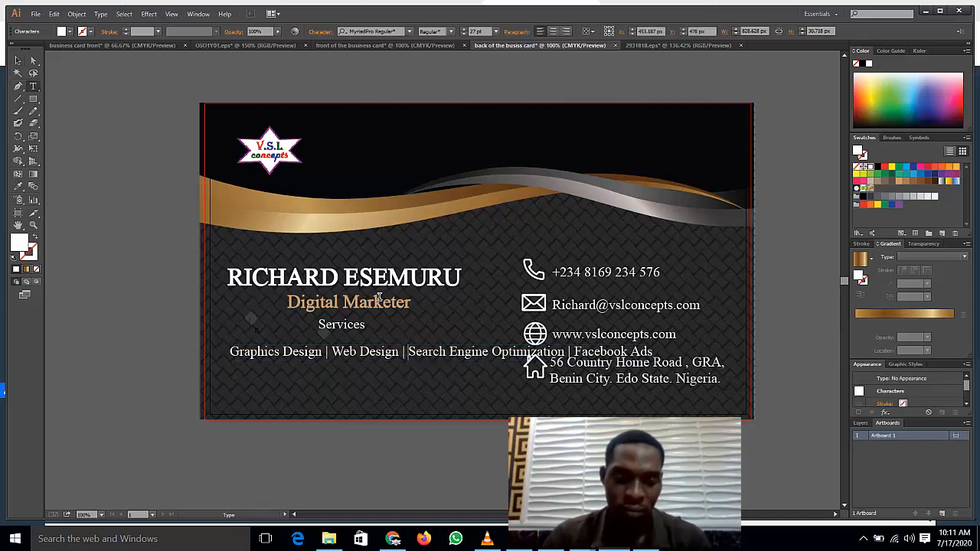
key("Return")
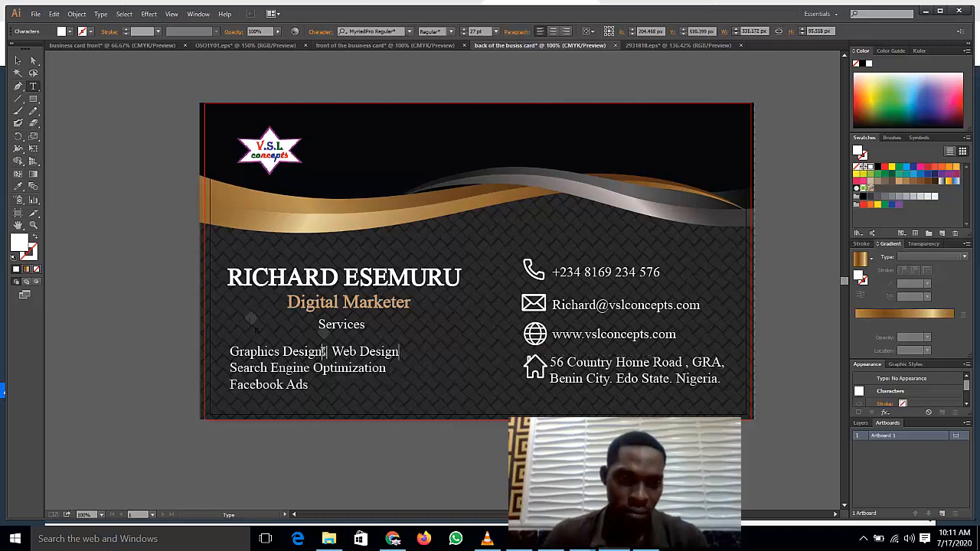
left_click(325, 351)
key("Return")
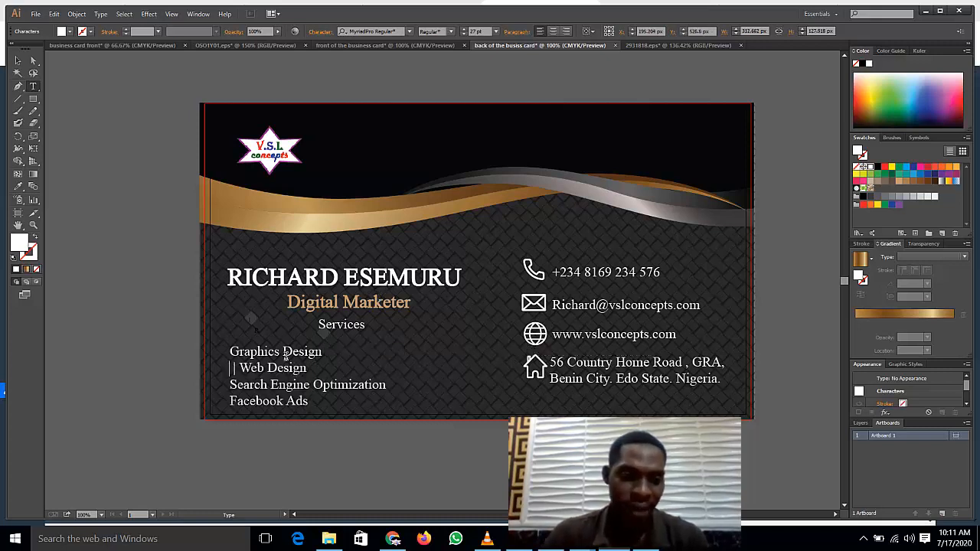
left_click(240, 368)
key("BackSpace")
key("BackSpace")
key("BackSpace")
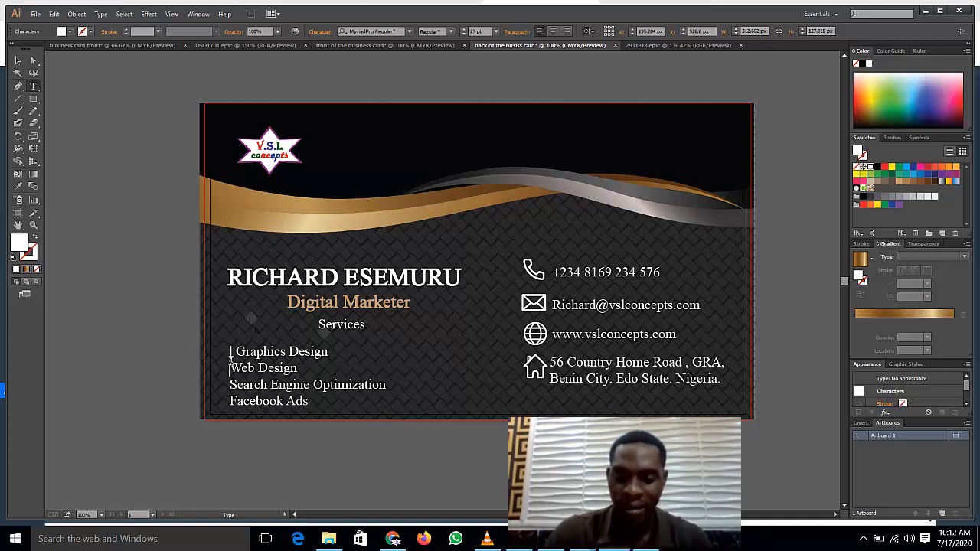
Step: Prefix Web Design, Search Engine Optimization and Facebook Ads with a '|' bar
left_click(230, 368)
type("|")
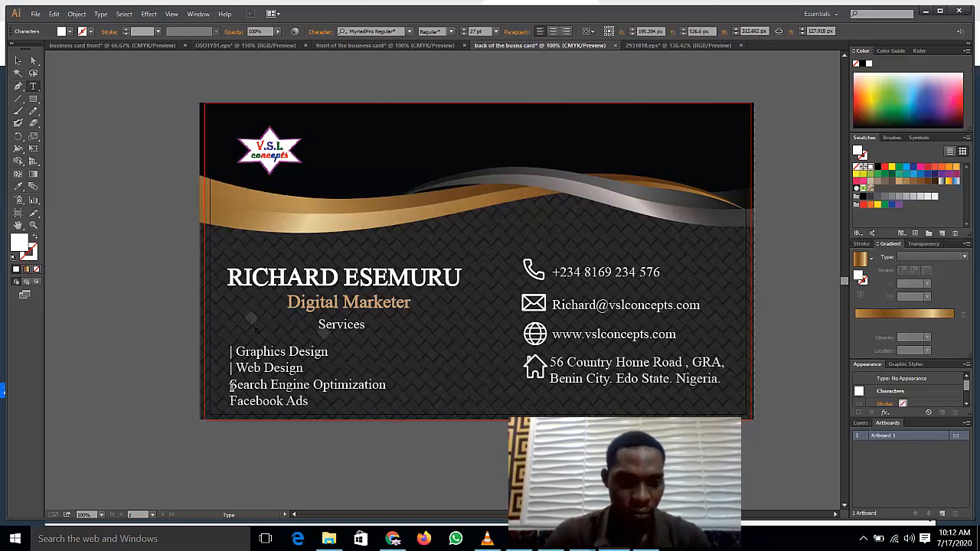
left_click(231, 387)
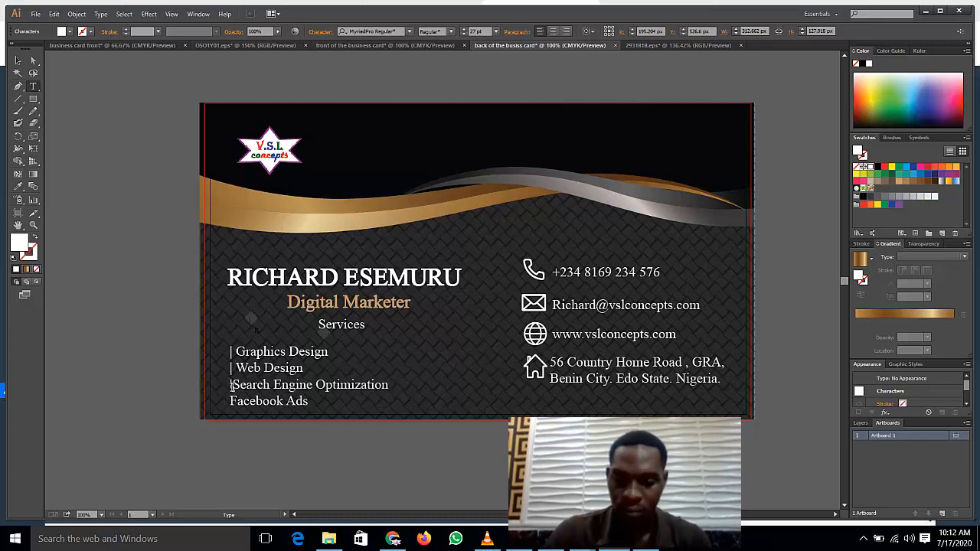
key("Return")
key("BackSpace")
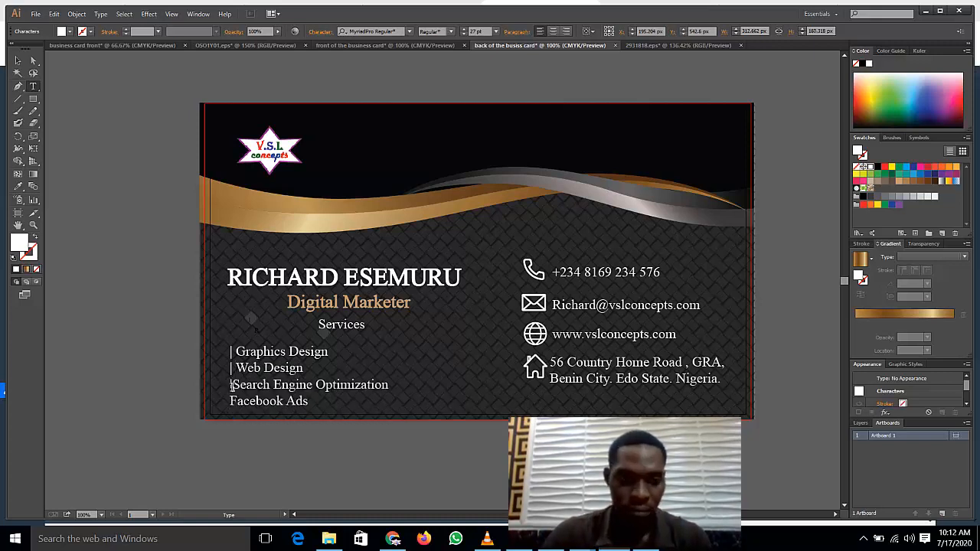
type("|")
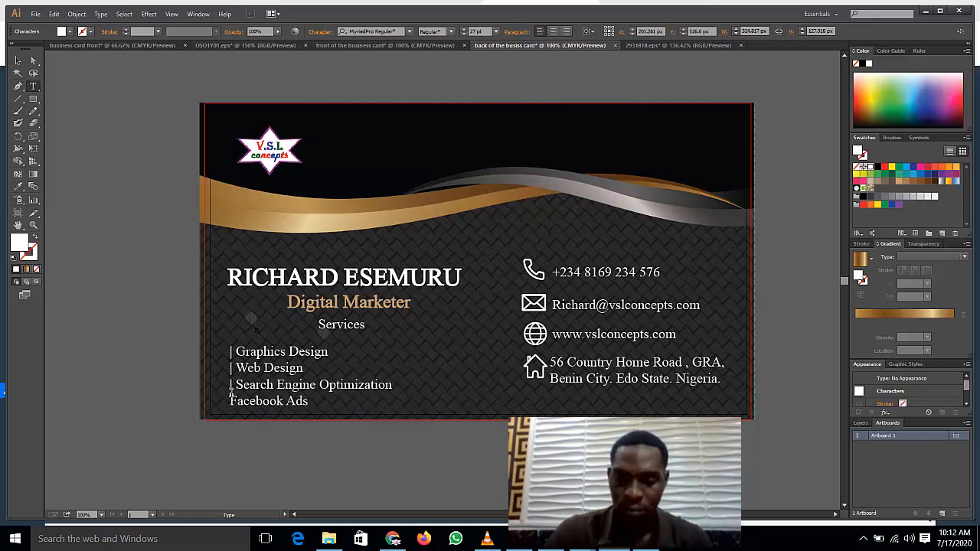
left_click(231, 398)
type("|")
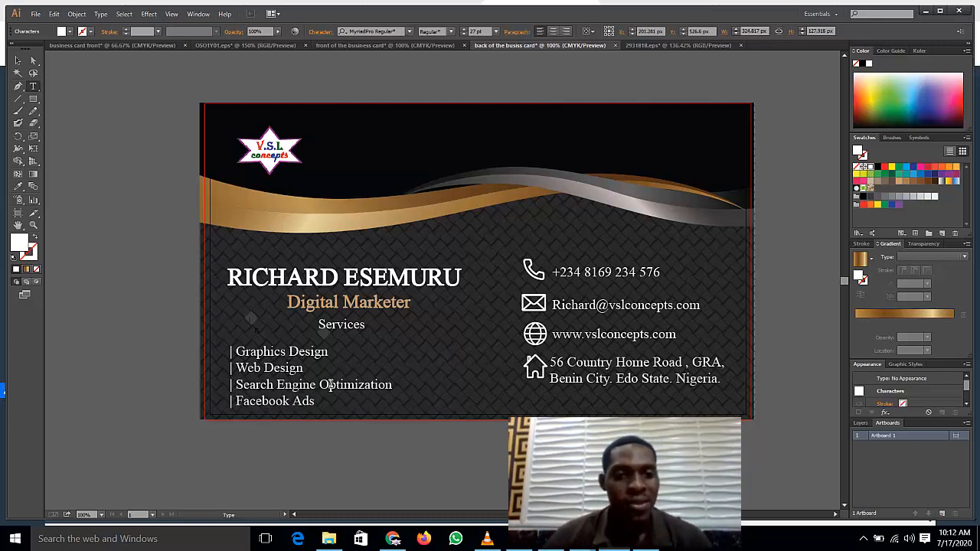
key("shift+End")
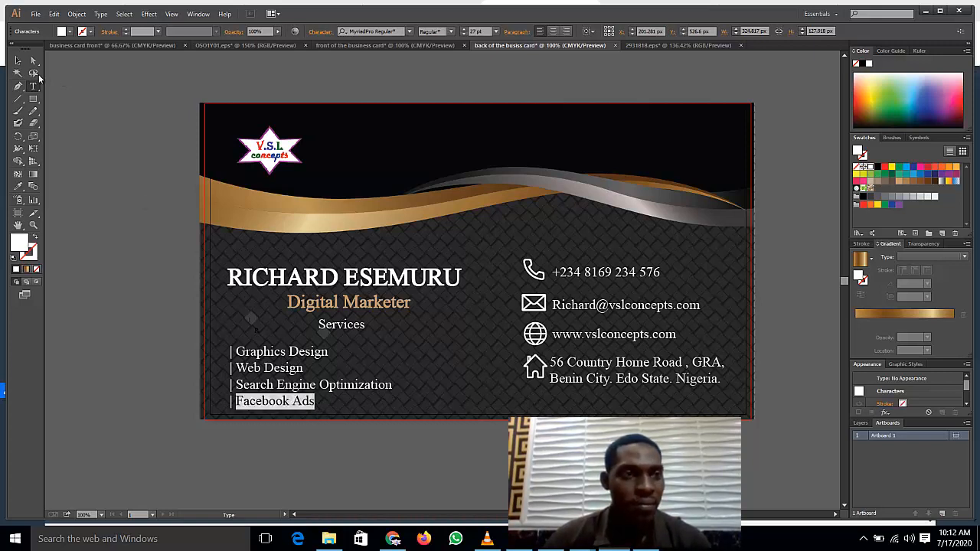
key("Escape")
Step: Set all four service lines to 21 pt
key("ctrl+a")
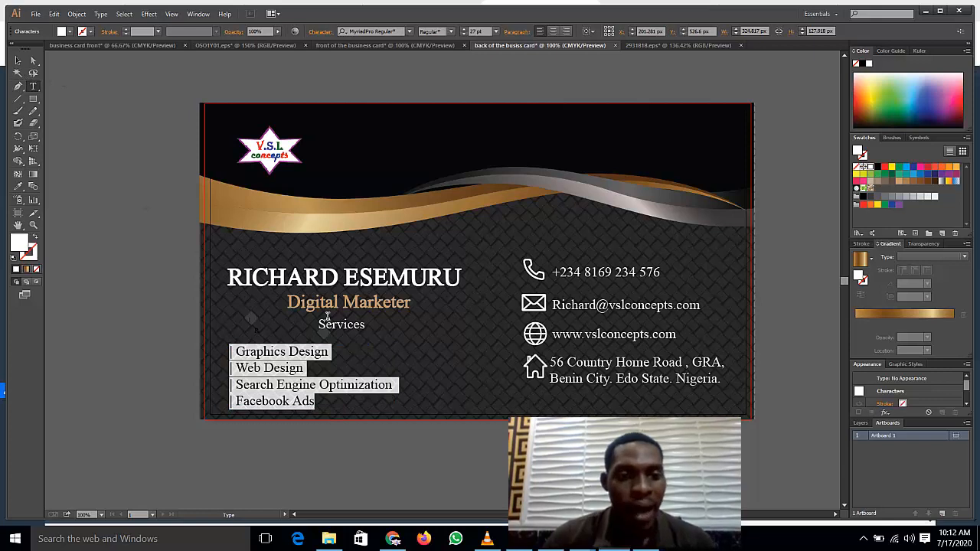
left_click(495, 31)
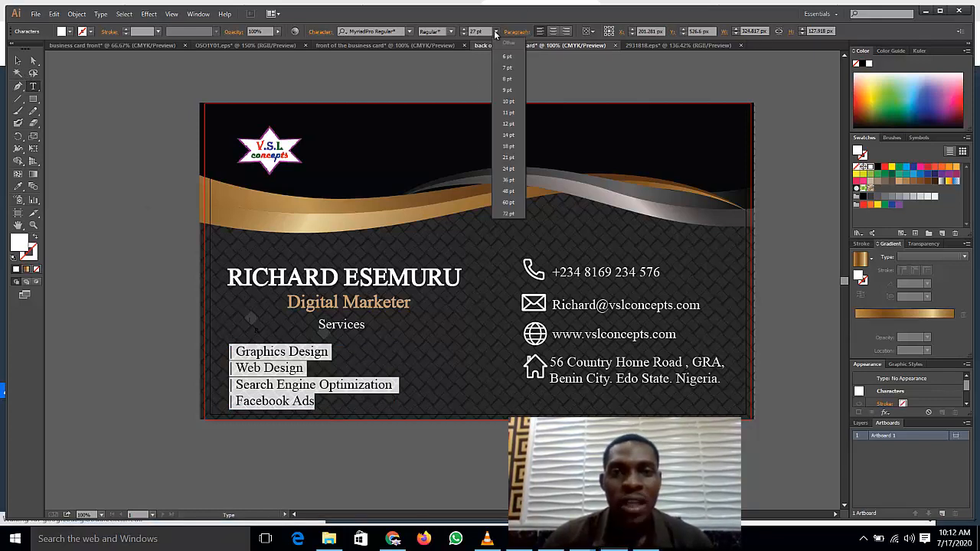
left_click(506, 157)
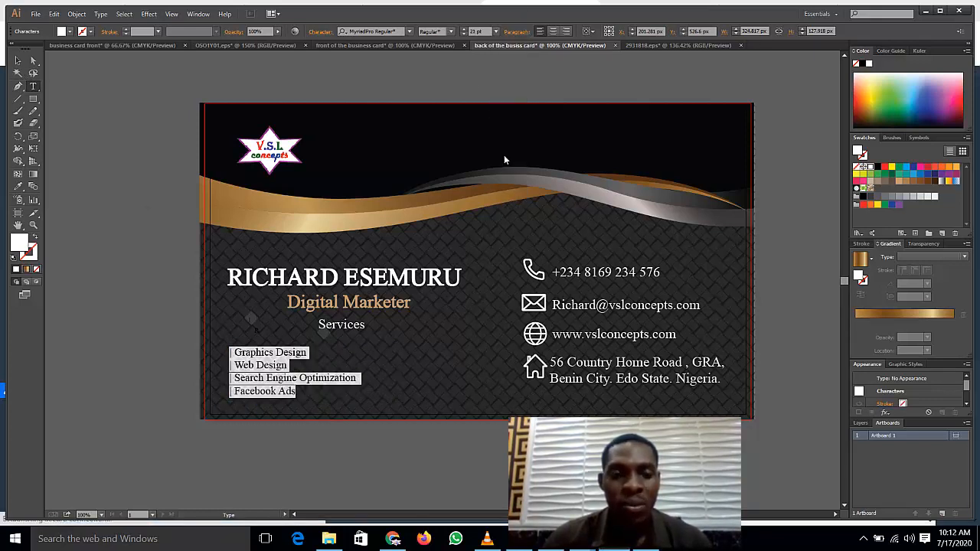
left_click(193, 313)
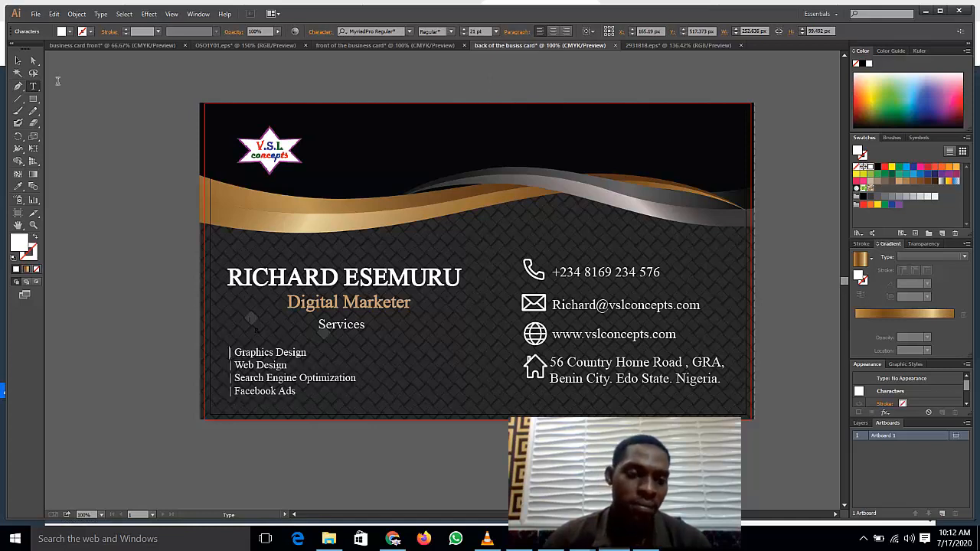
Step: Shift the service list slightly right and move the Services heading down-left toward it
left_click(20, 61)
left_click(257, 360)
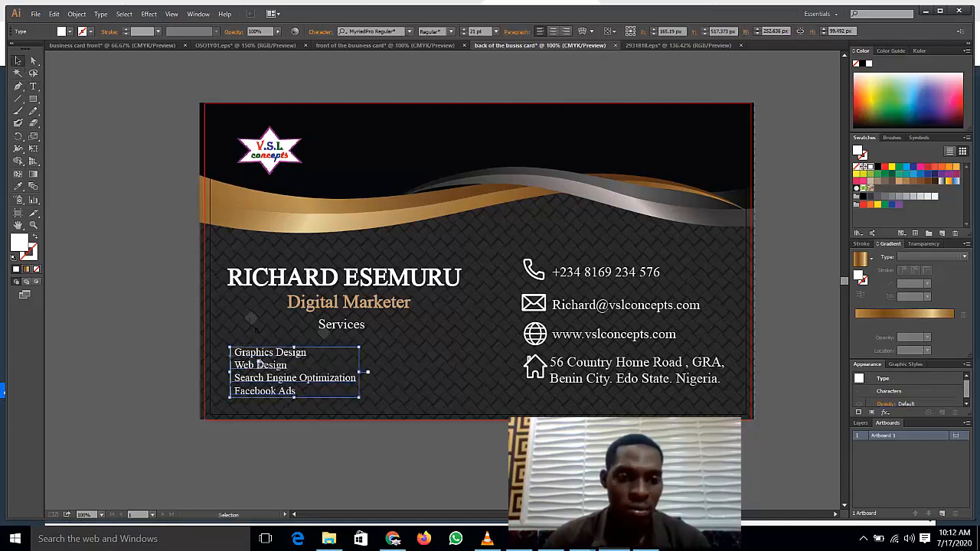
left_click_drag(259, 362, 282, 363)
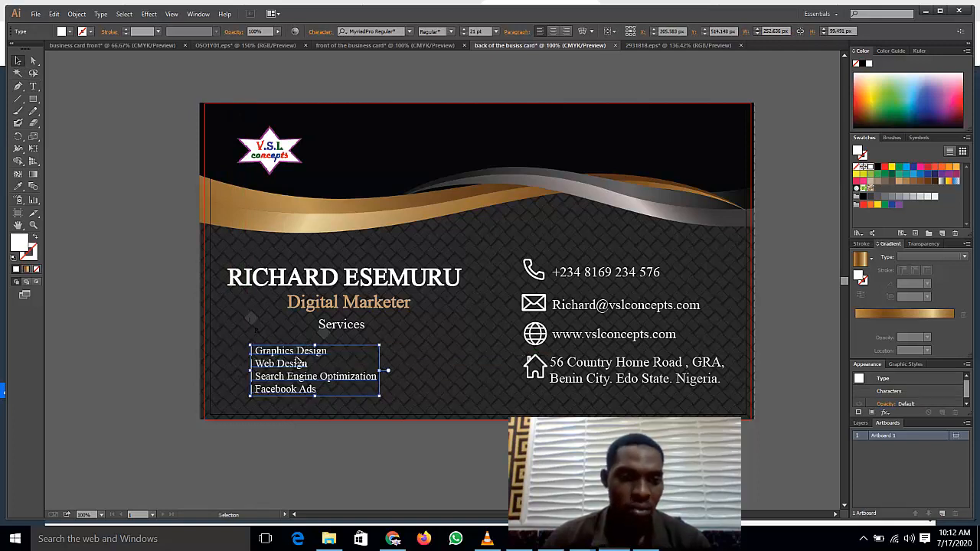
left_click_drag(345, 327, 325, 335)
Step: Enlarge the Services heading to 36 pt
left_click(101, 329)
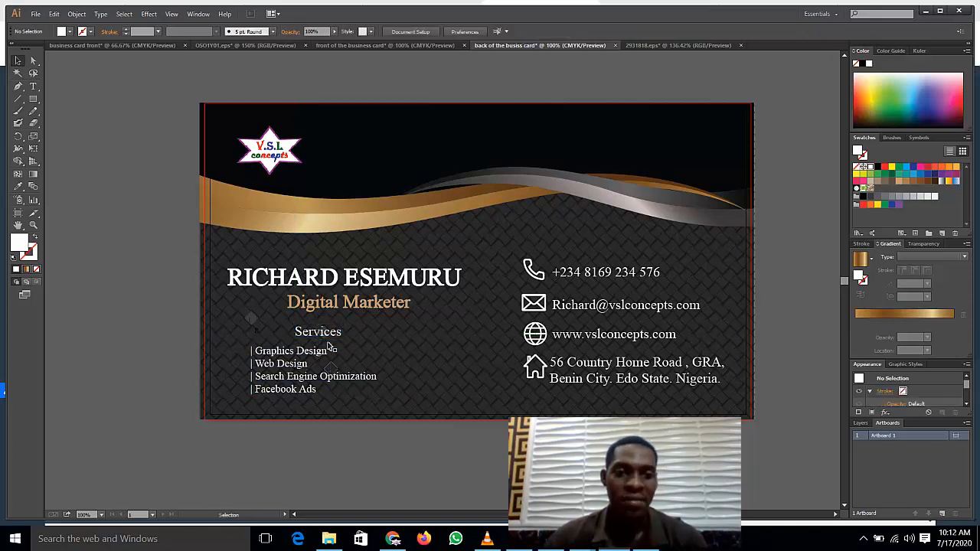
key("t")
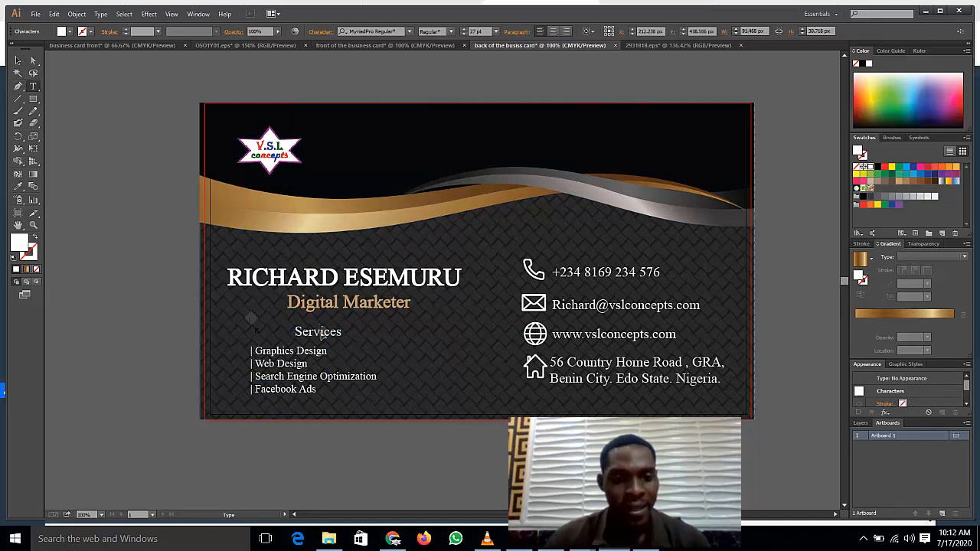
double_click(320, 332)
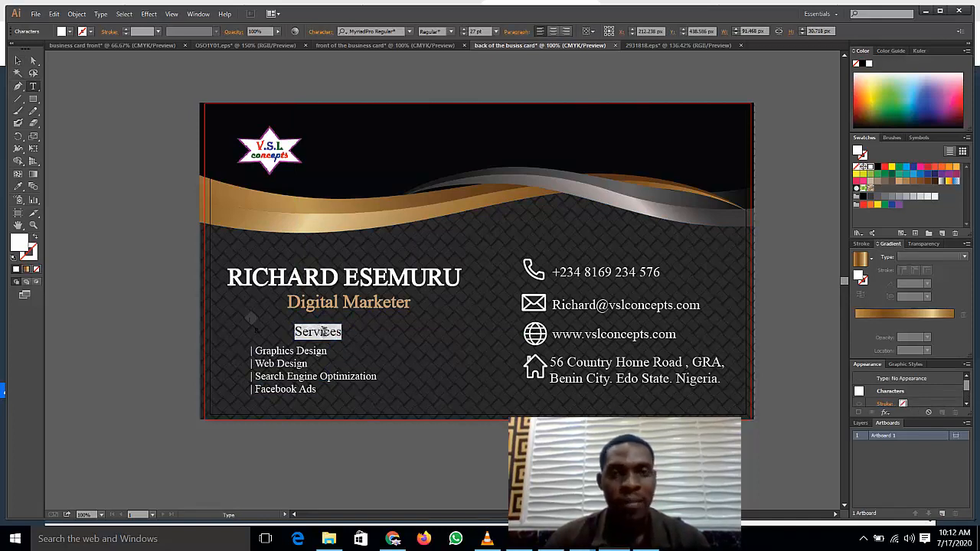
left_click(496, 32)
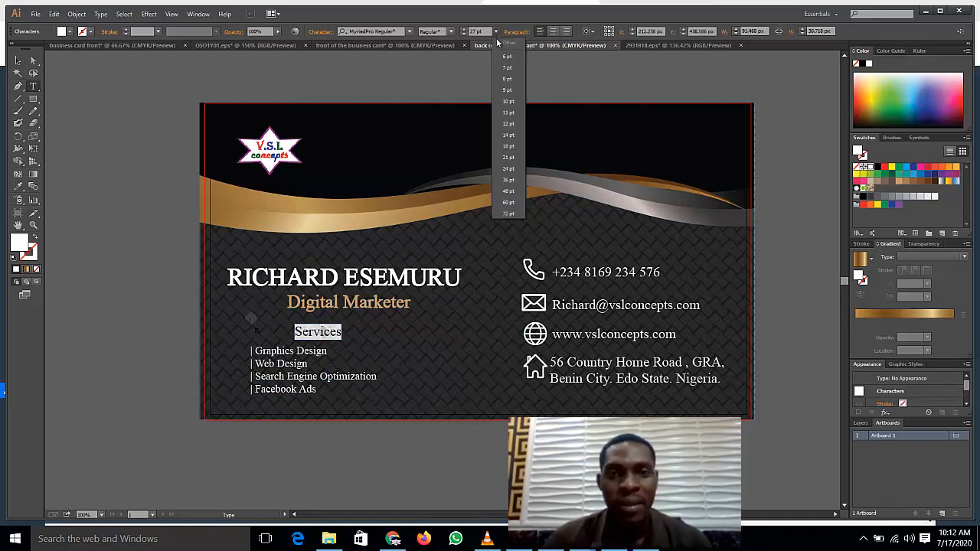
left_click(509, 179)
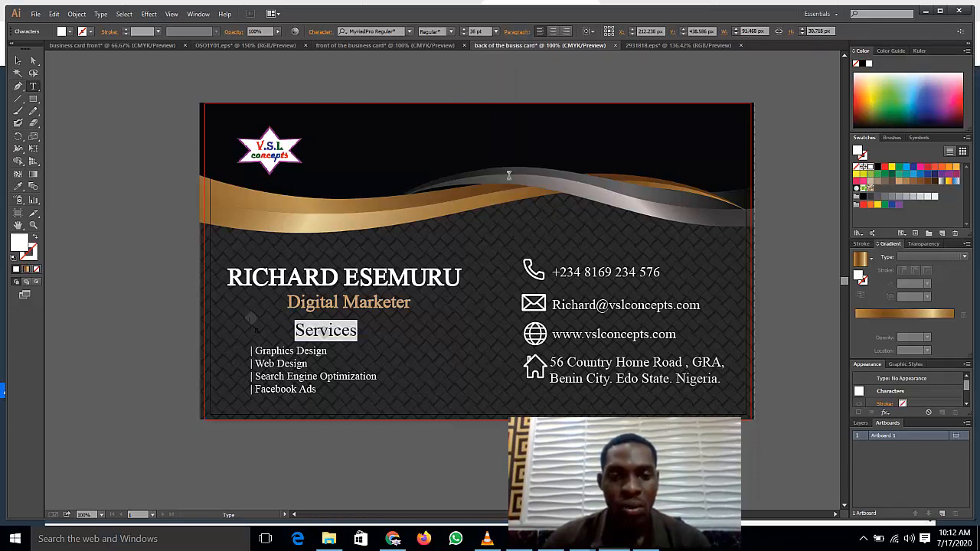
left_click(153, 322)
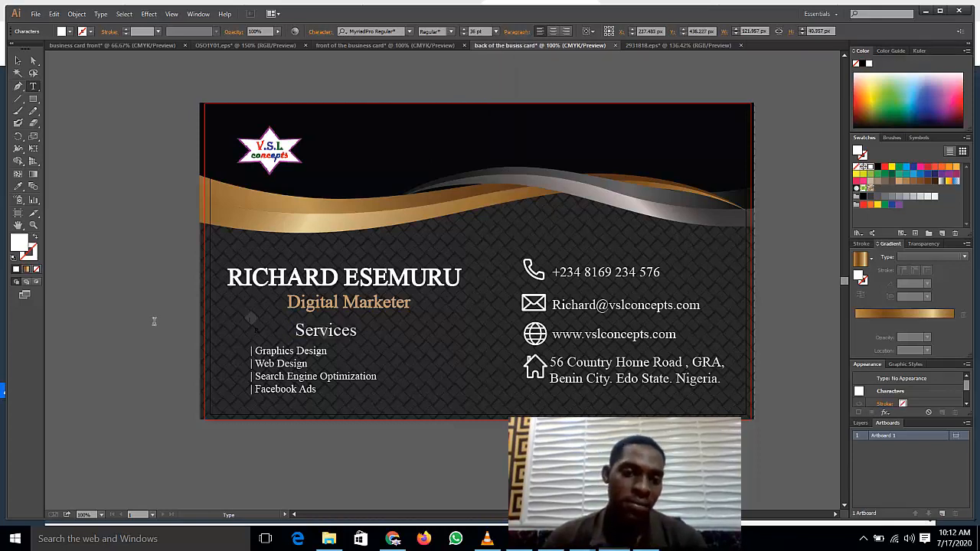
Step: Move the service list right and slightly lower beneath the heading
left_click(17, 59)
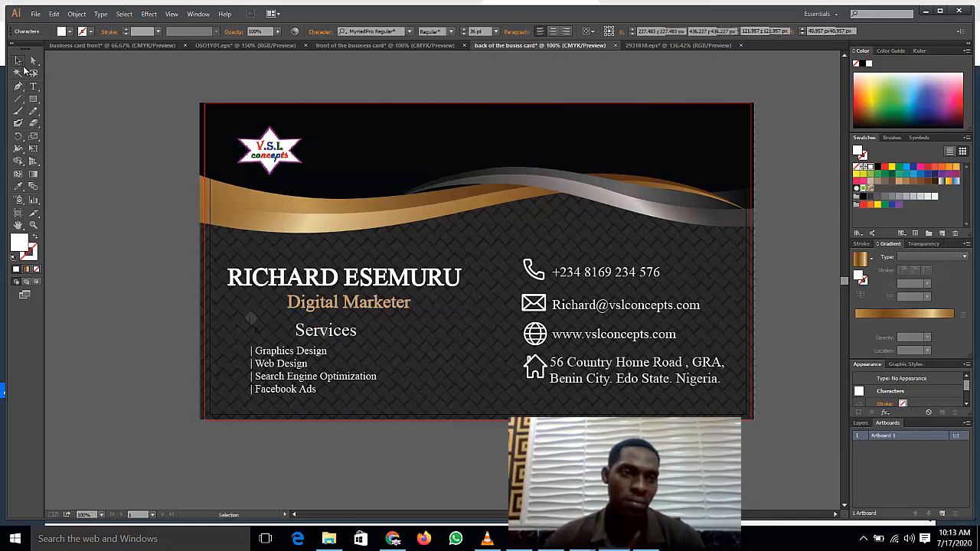
left_click(325, 330)
left_click_drag(281, 365, 320, 382)
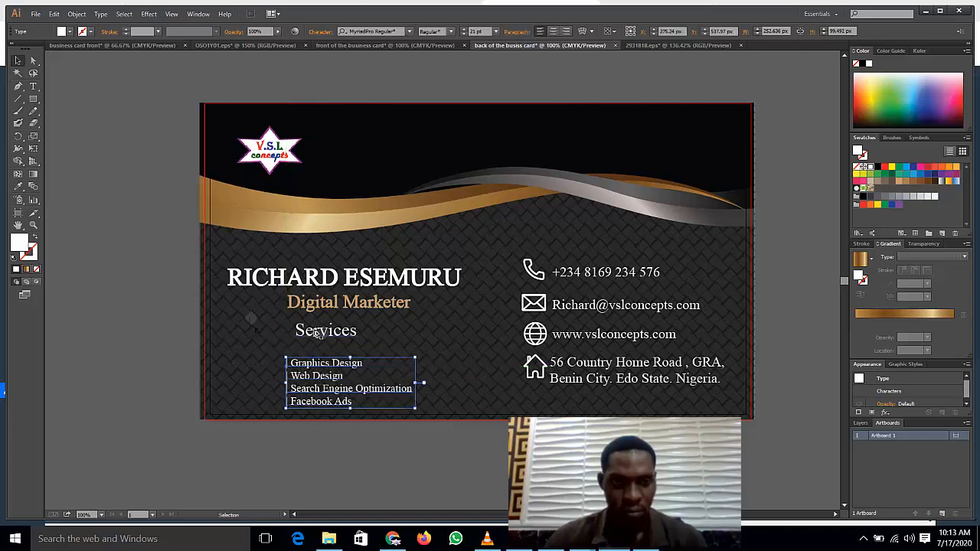
Step: Nudge the Services heading down toward the services list
left_click(323, 334)
left_click_drag(323, 337, 322, 345)
left_click(322, 344)
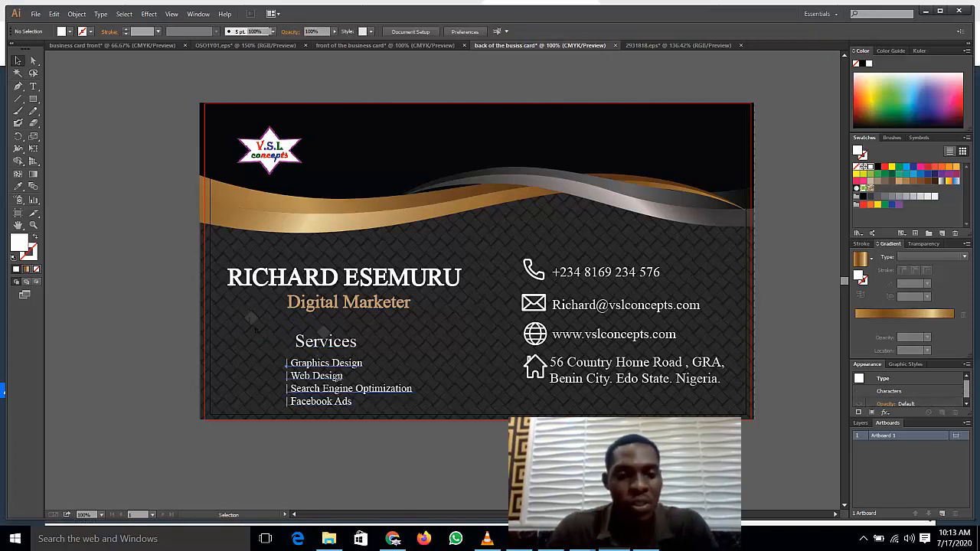
Step: Slide the four-line services list left under the name and raise the Services heading above it
left_click(335, 379)
left_click_drag(324, 375, 277, 382)
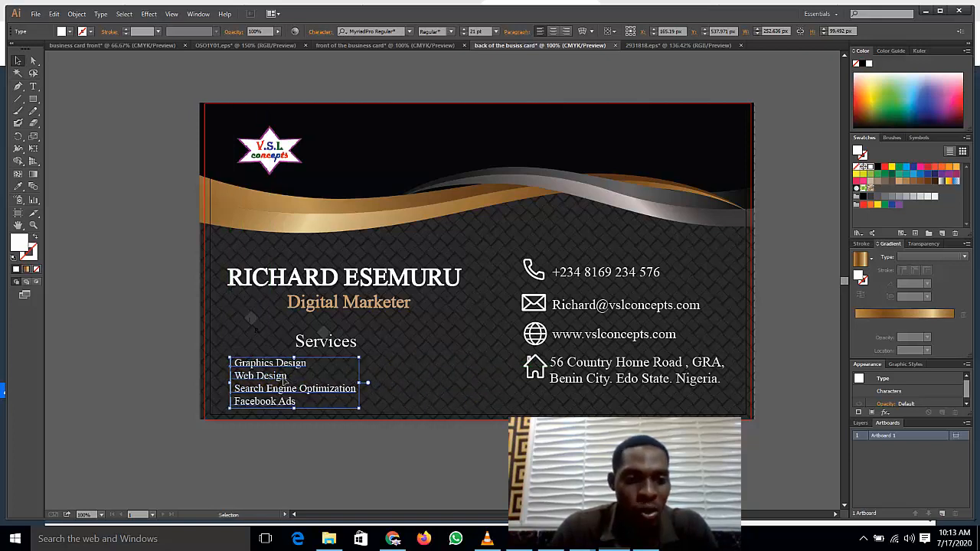
left_click_drag(281, 387, 284, 384)
left_click(316, 345)
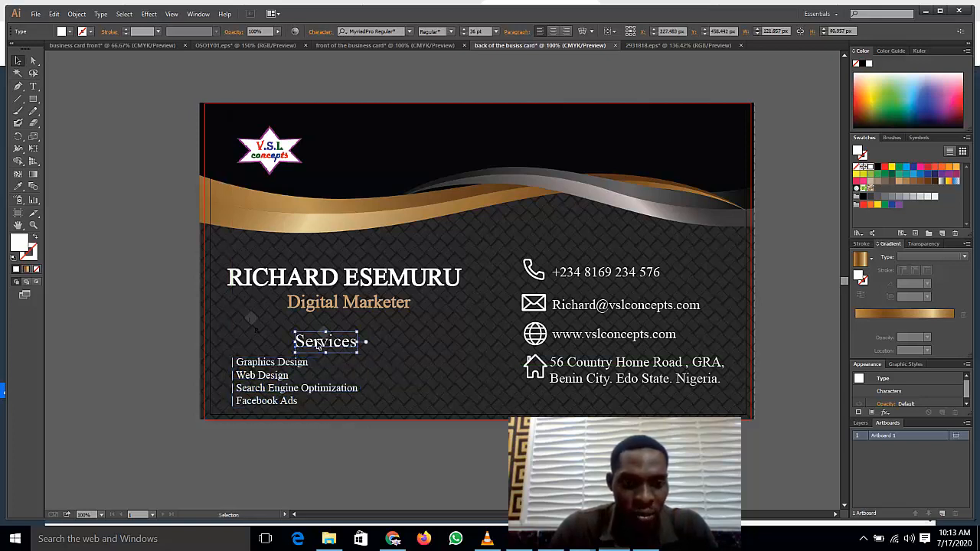
left_click_drag(317, 345, 317, 331)
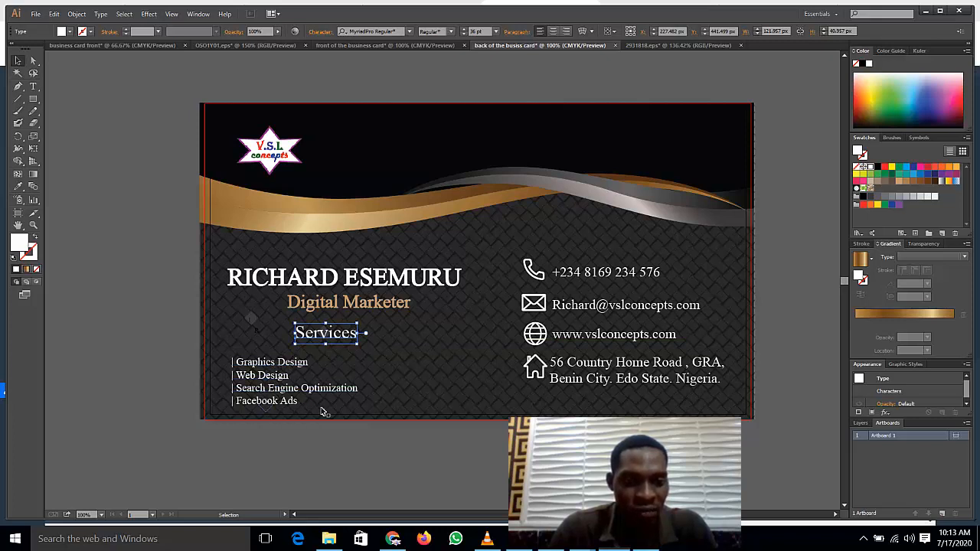
Step: Draw a gold vertical divider right of the services list, lengthened slightly downward
left_click(22, 100)
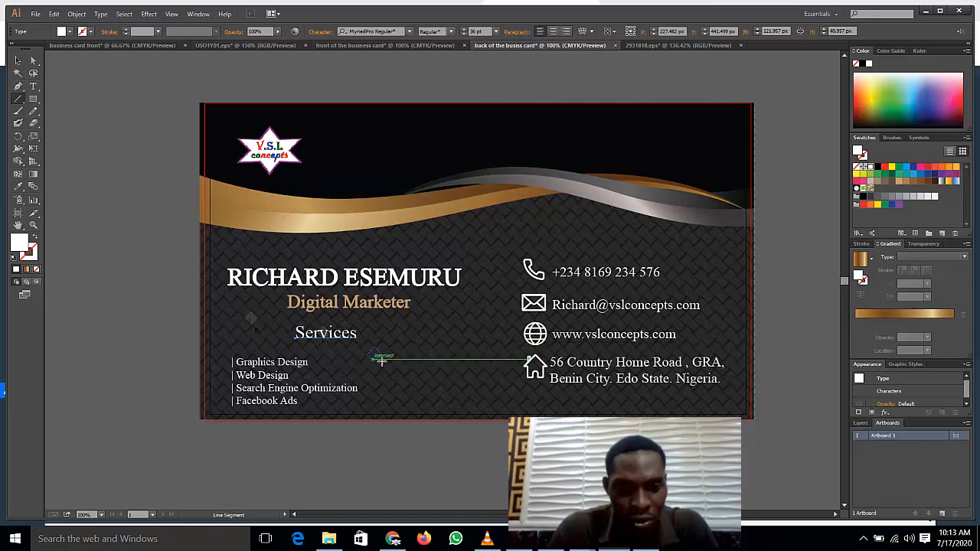
mouse_move(379, 354)
left_mouse_down()
mouse_move(401, 394)
mouse_move(381, 401)
left_mouse_up()
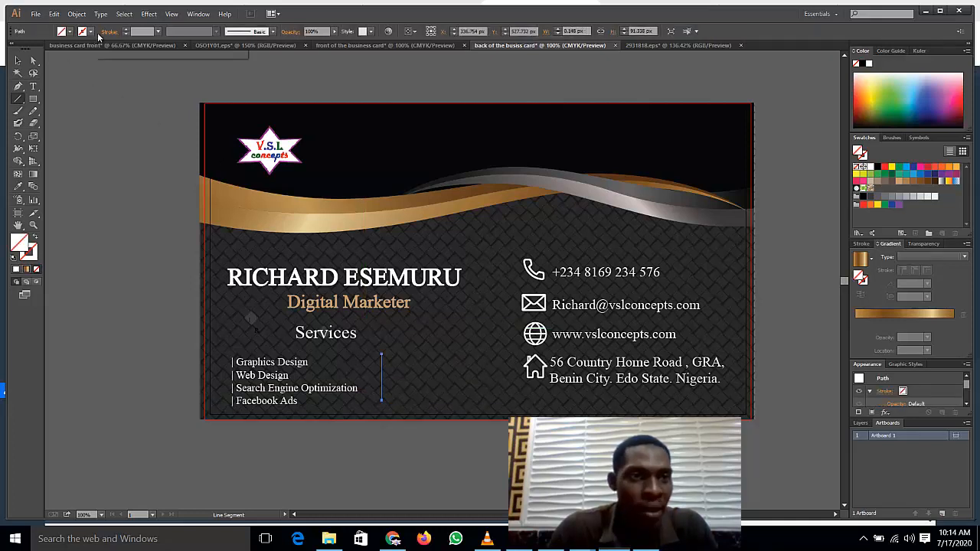
left_click(126, 31)
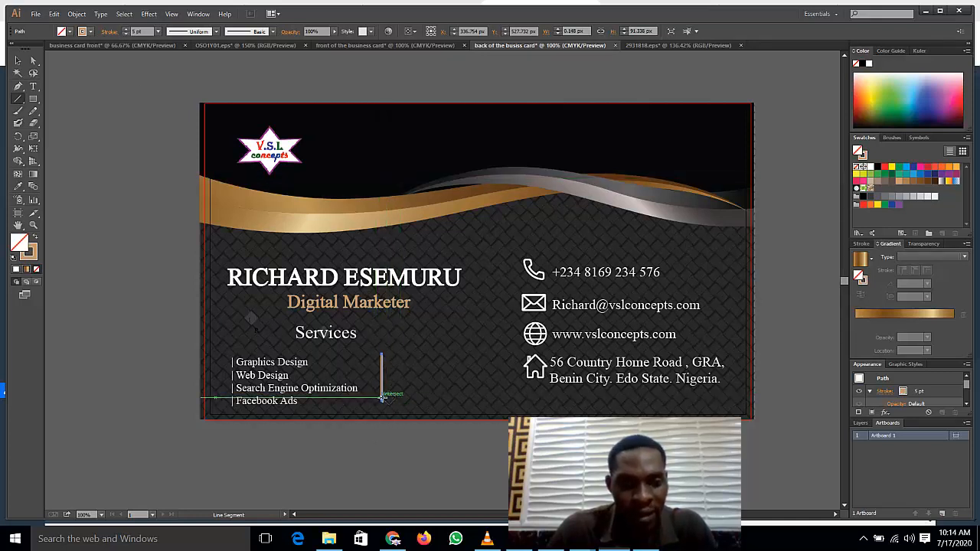
key("v")
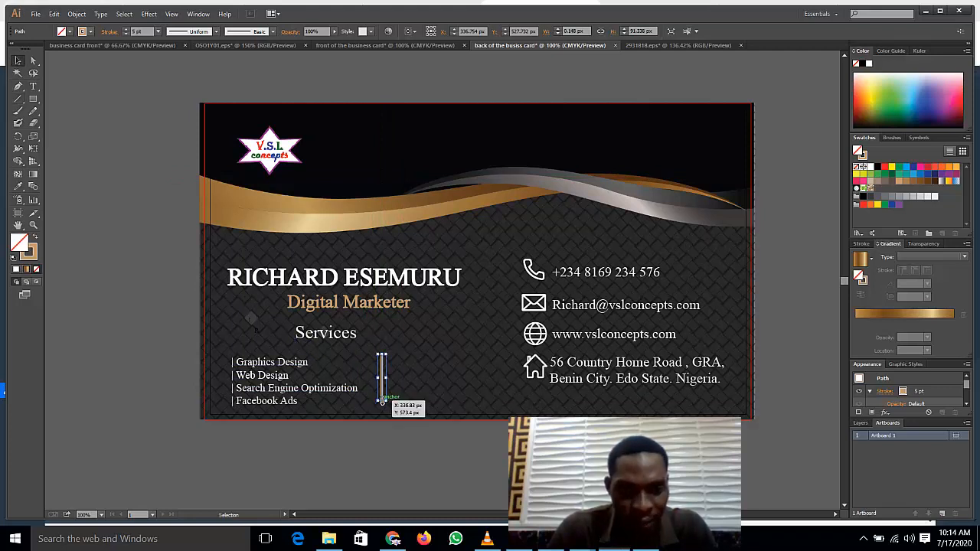
left_click_drag(382, 401, 382, 406)
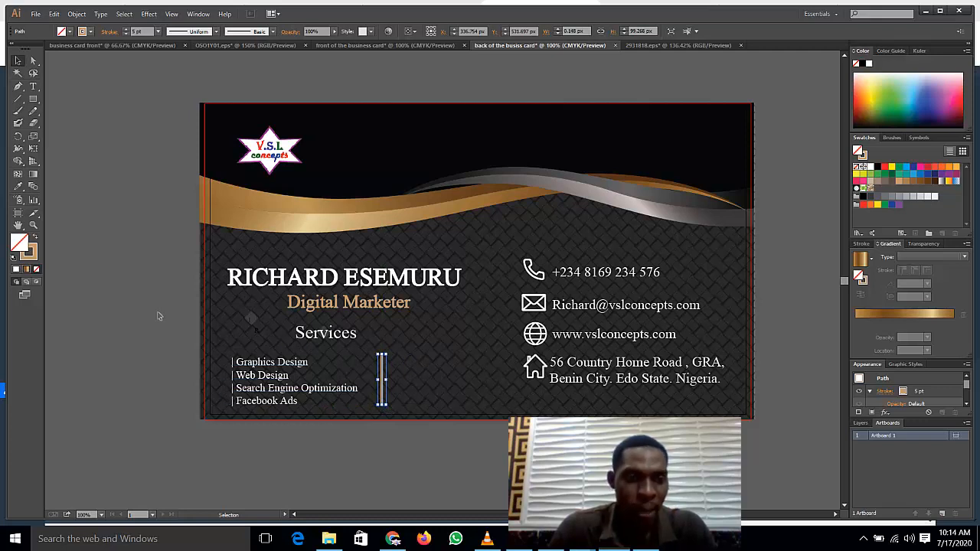
Step: Shift the Services heading slightly to the right
left_click(194, 441)
left_click(325, 335)
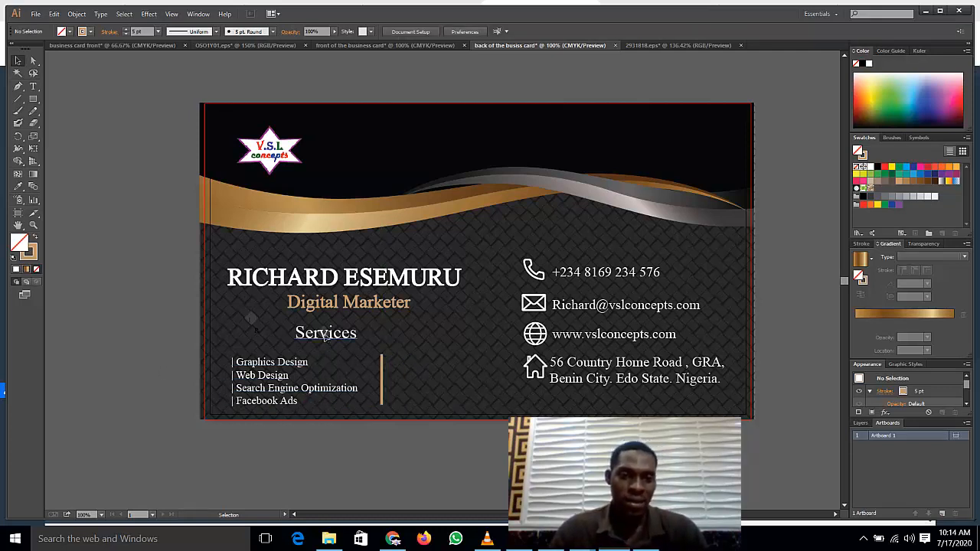
mouse_move(325, 335)
left_mouse_down()
mouse_move(353, 346)
mouse_move(340, 335)
left_mouse_up()
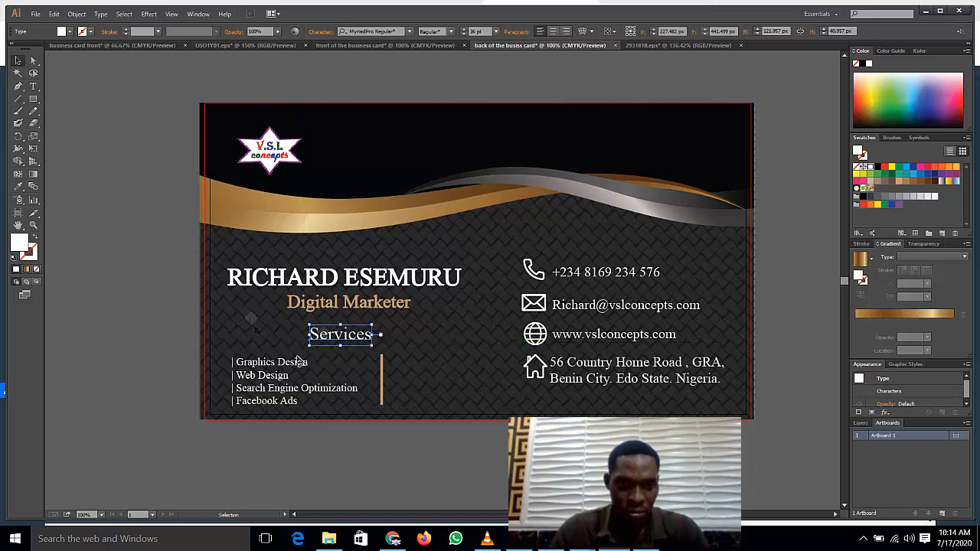
Step: Place a duplicate of the services list to the right of the gold divider
left_click(160, 325)
left_click(270, 382)
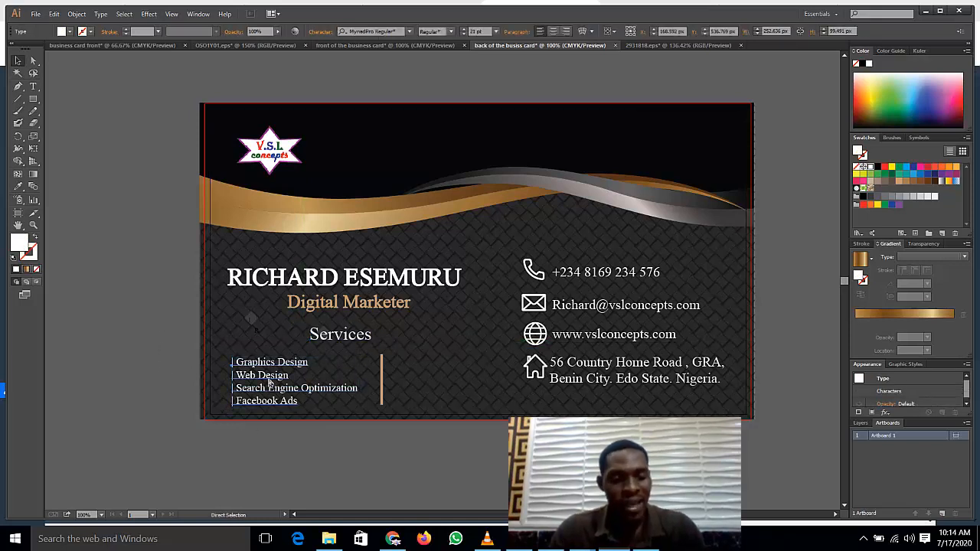
left_click_drag(269, 383, 444, 381)
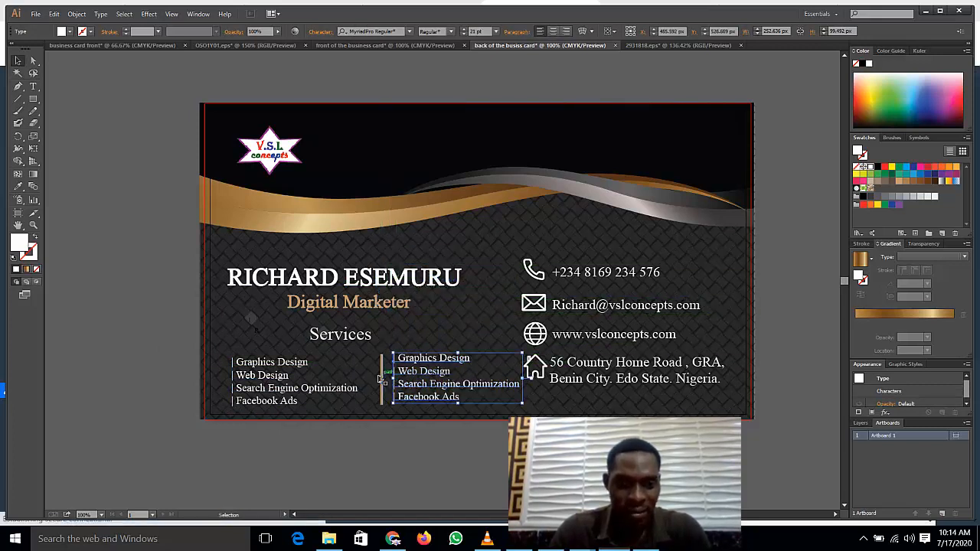
left_click(106, 297)
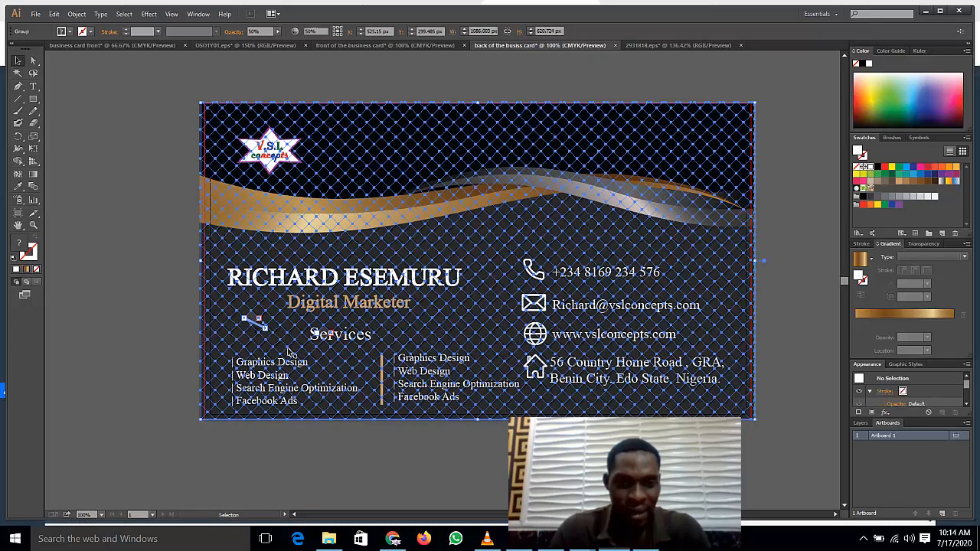
Step: Nudge the divider two steps left and the new list three steps left and one down
left_click(382, 371)
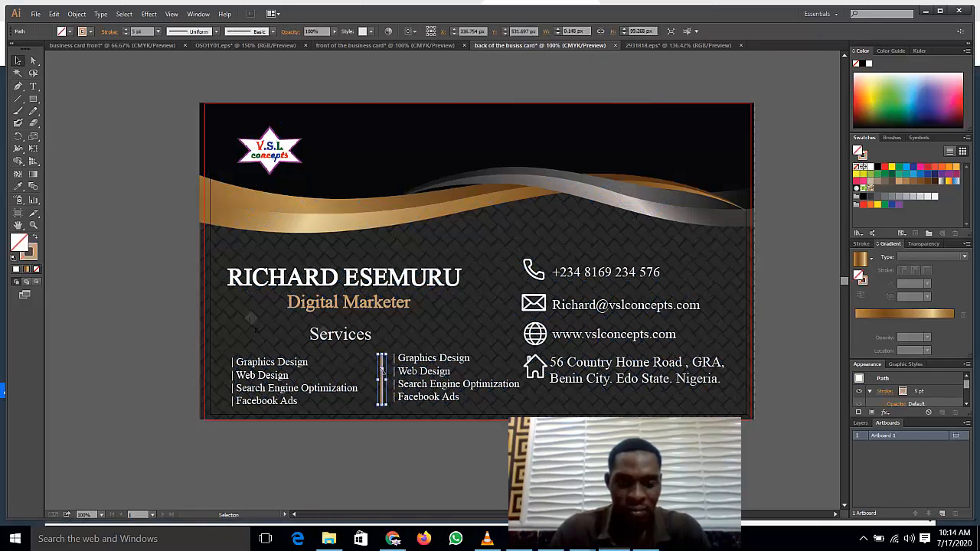
key("Left")
key("Left")
key("Left")
key("Left")
key("Left")
key("Left")
key("Left")
key("Left")
key("Left")
key("Left")
key("Left")
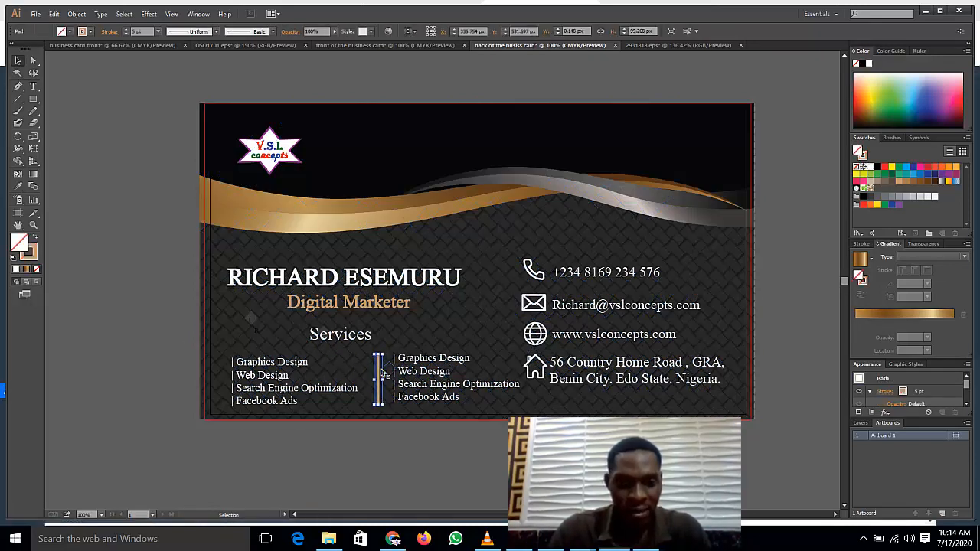
key("Left")
key("Left")
key("Left")
key("Left")
key("Left")
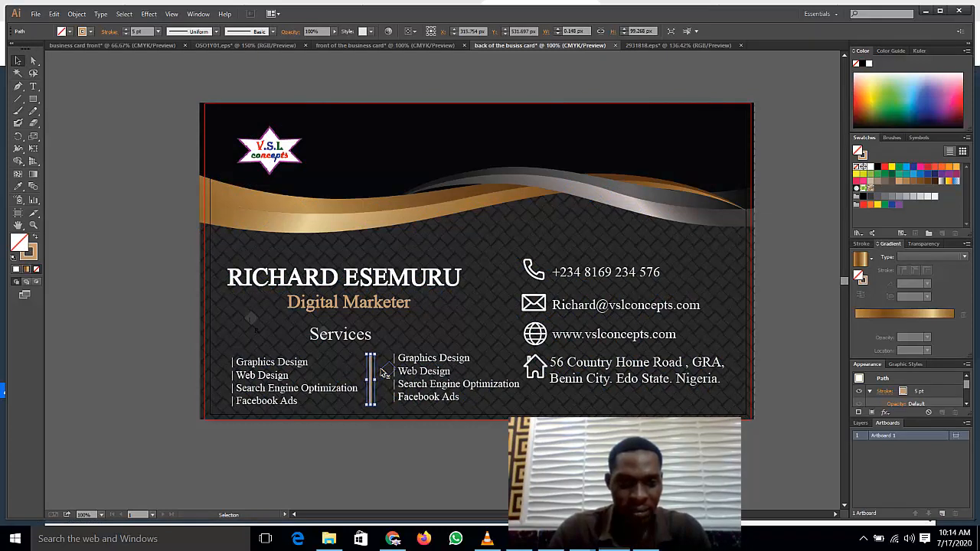
left_click(429, 372)
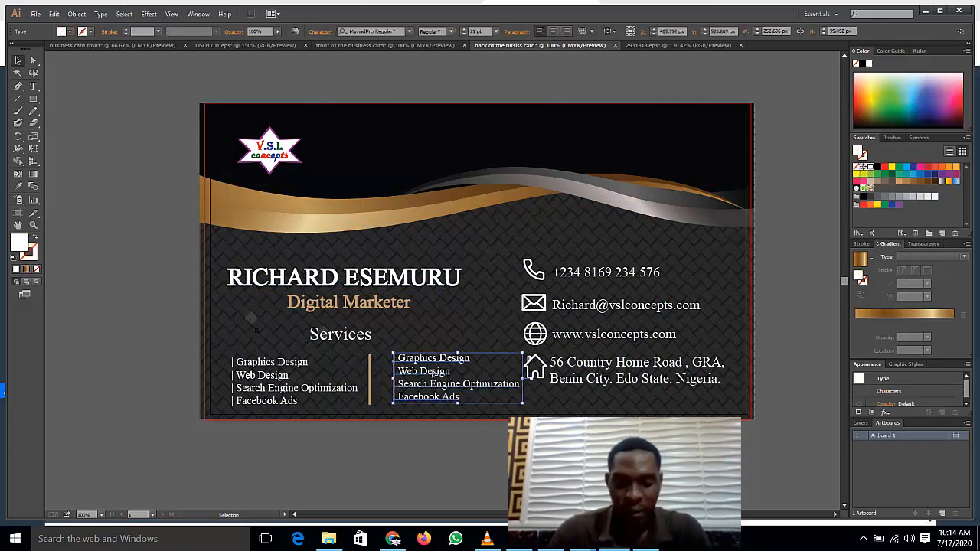
key("Left")
key("Left")
key("Left")
key("Left")
key("Left")
key("Left")
key("Left")
key("Left")
key("Left")
key("Left")
key("Left")
key("Left")
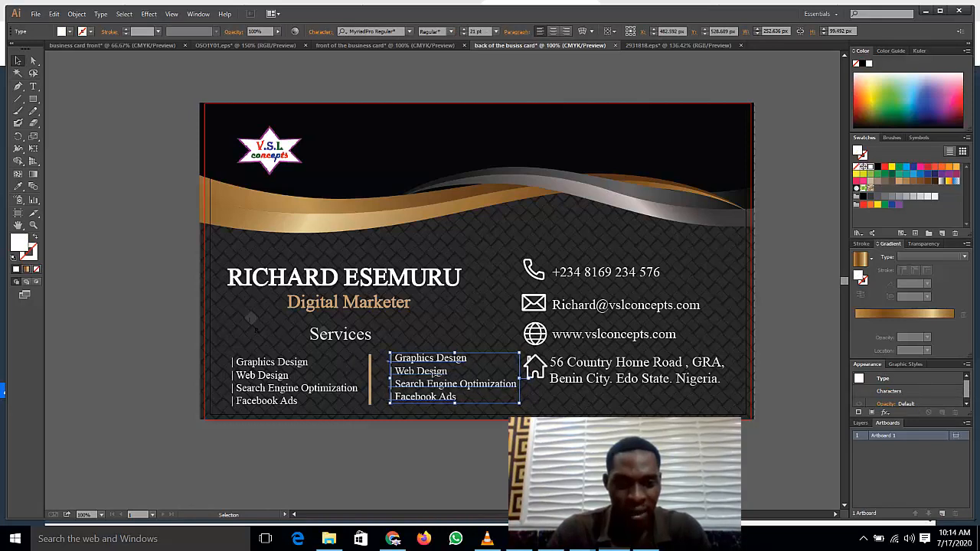
key("Left")
key("Left")
key("Left")
key("Left")
key("Left")
key("Left")
key("Left")
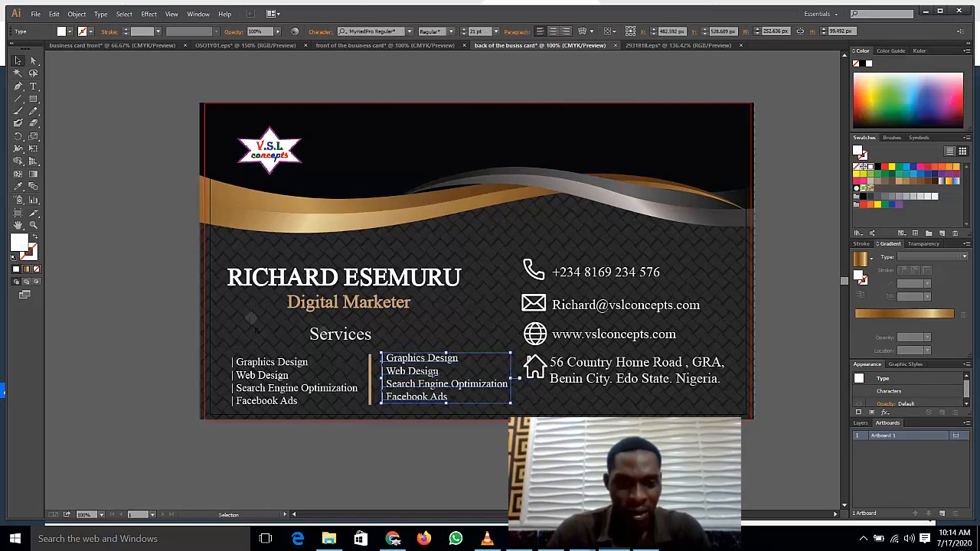
key("Down")
key("Down")
key("Down")
key("Down")
key("Down")
key("Left")
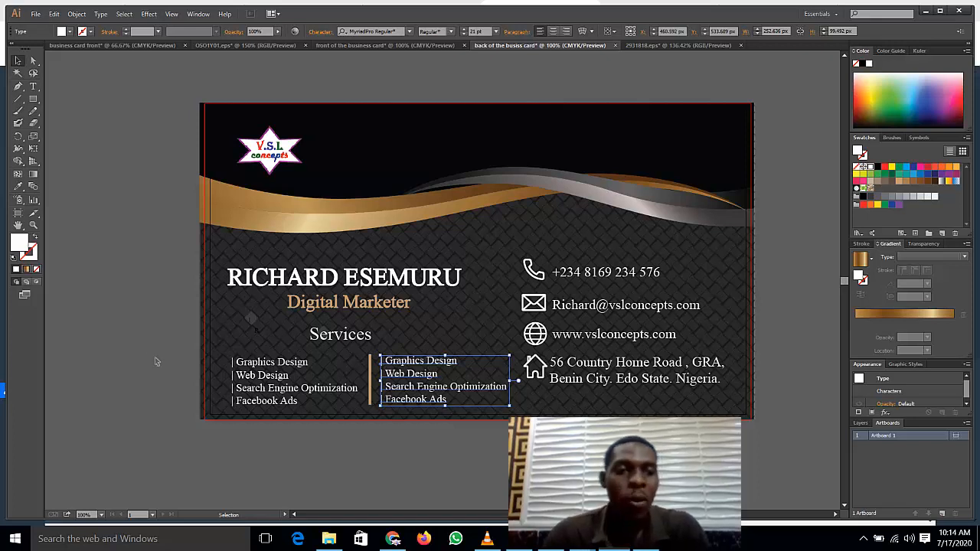
left_click(127, 332)
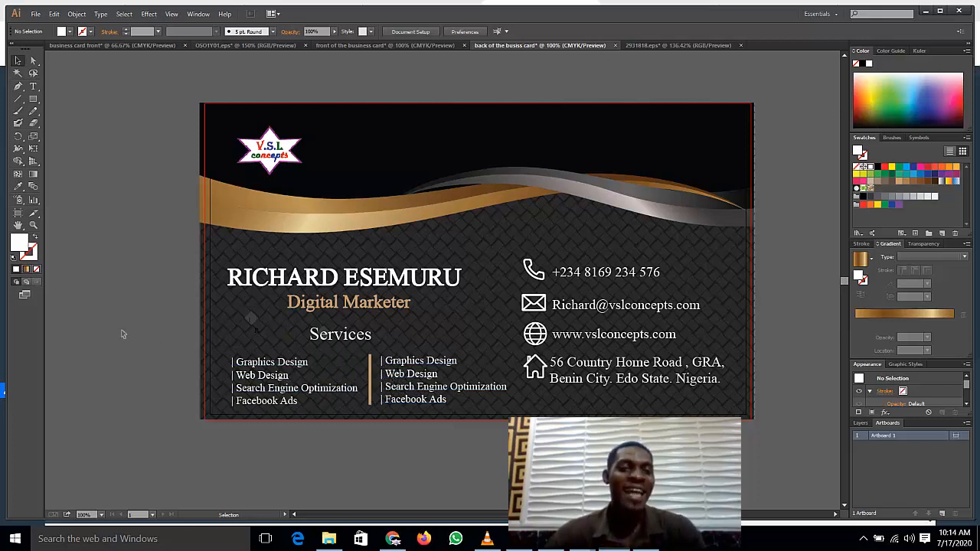
Step: Nudge the cardholder's name and the Digital Marketer title up two steps each
left_click(341, 280)
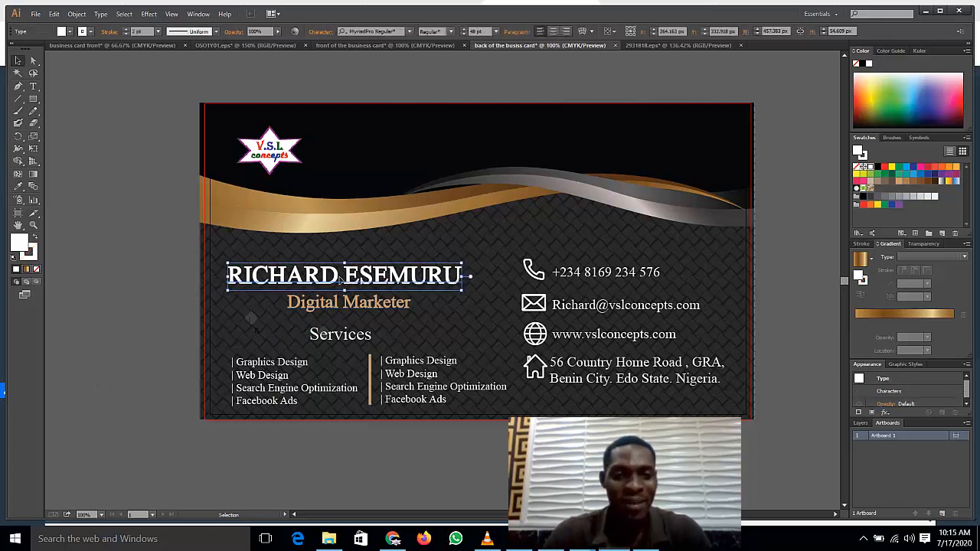
key("Up")
key("Up")
key("Up")
key("Up")
key("Up")
key("Up")
key("Up")
key("Up")
key("Up")
key("Up")
key("Up")
key("Up")
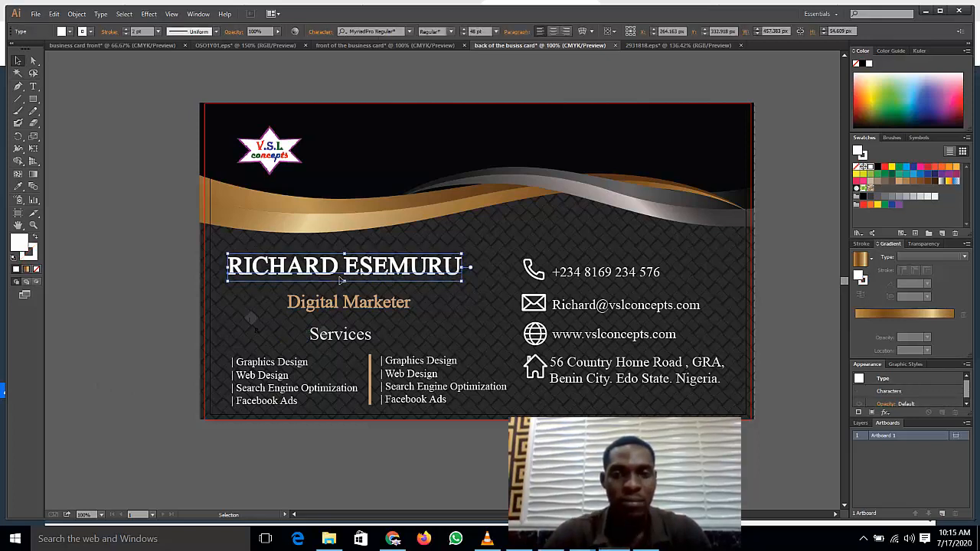
key("Up")
left_click(349, 309)
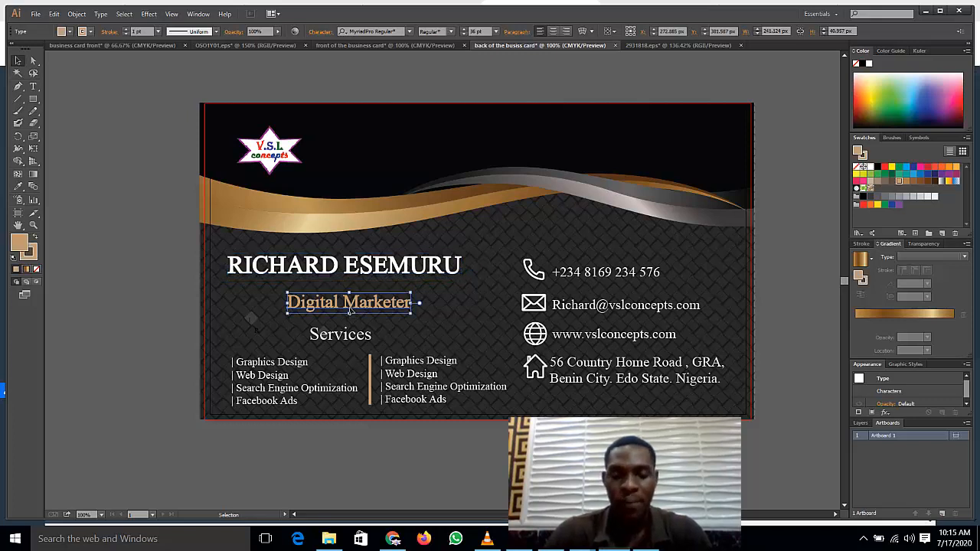
key("Up")
key("Up")
key("Up")
key("Up")
key("Up")
key("Up")
key("Up")
key("Up")
key("Up")
key("Up")
key("Up")
key("Up")
key("Up")
key("Up")
key("Up")
key("Up")
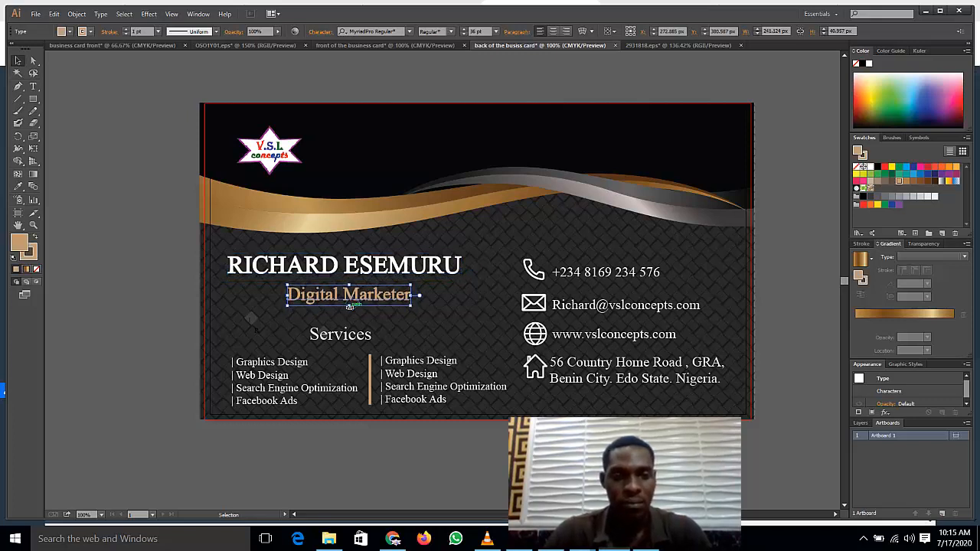
key("Up")
key("Up")
key("Up")
key("Up")
key("Up")
key("Up")
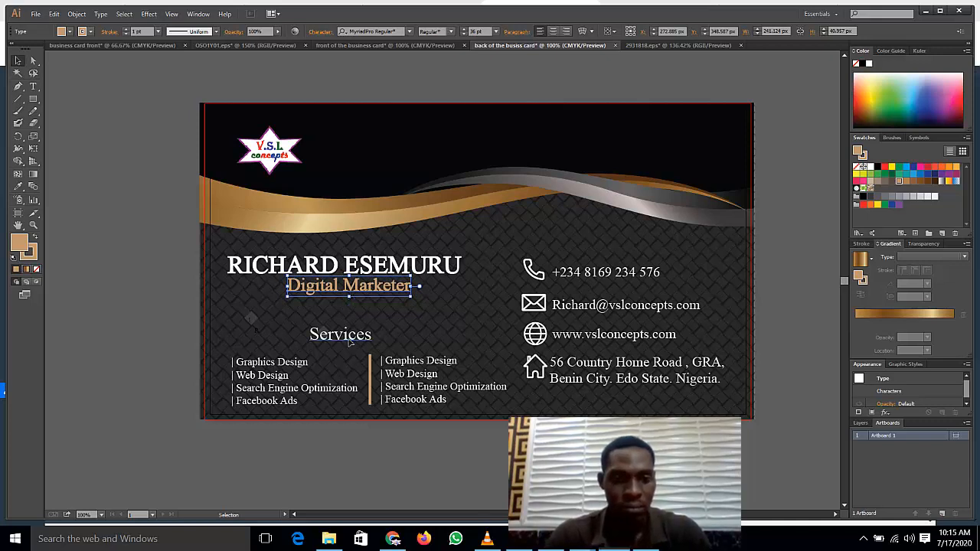
Step: Centre the Services heading over both service columns with small right nudges
left_click(349, 342)
key("Right")
key("Right")
key("Right")
key("Right")
key("Right")
key("Right")
key("Right")
key("Right")
key("Right")
key("Right")
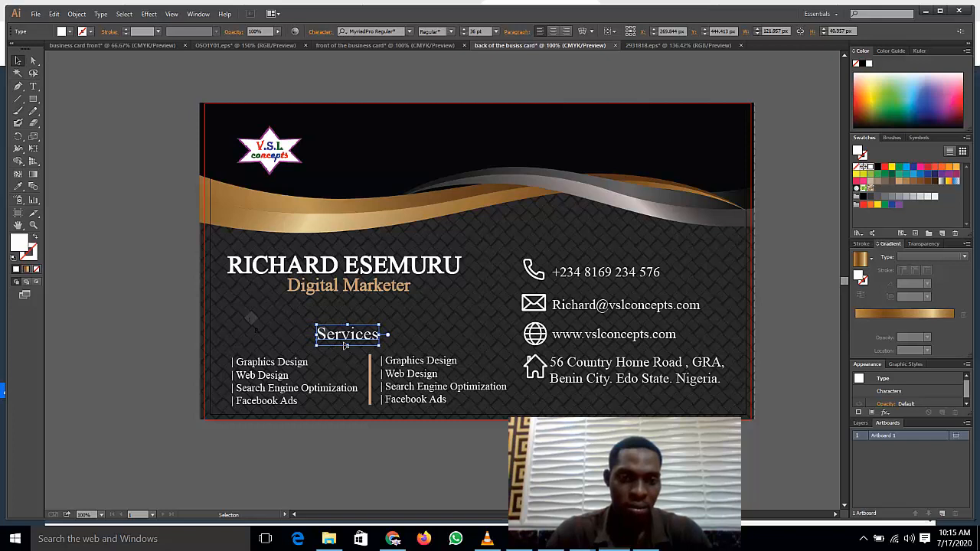
key("Right")
key("Right")
key("Right")
key("Right")
key("Right")
key("Right")
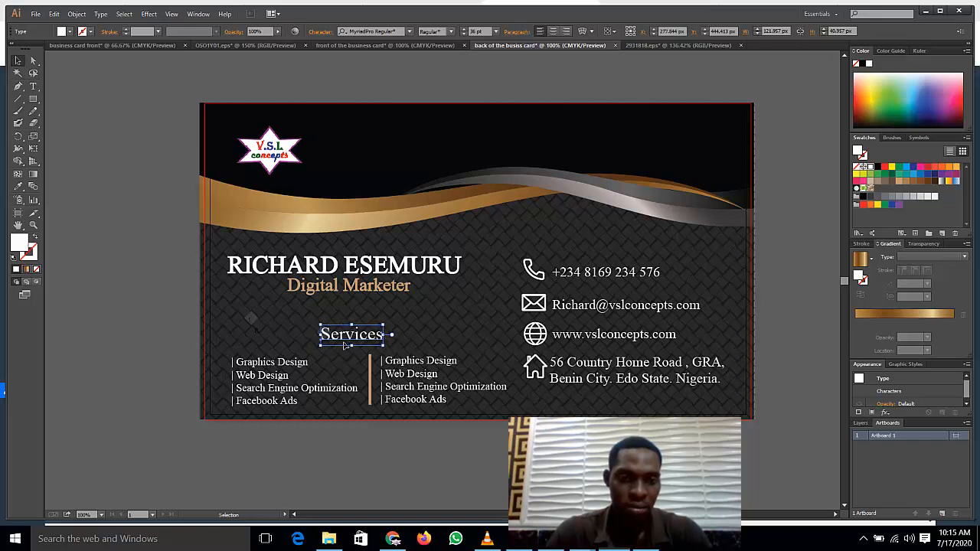
key("Right")
key("Right")
key("Right")
key("Right")
key("Right")
key("Right")
key("Right")
key("Right")
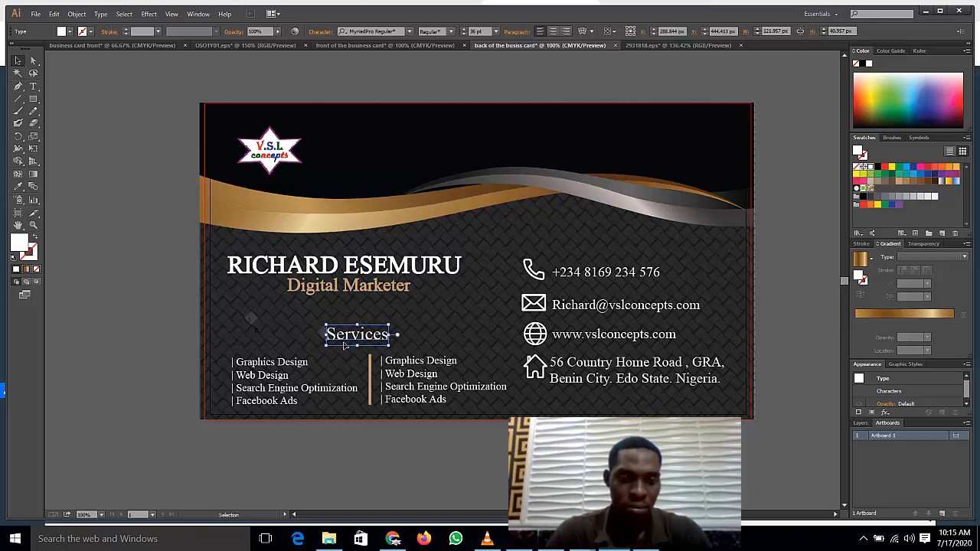
key("Left")
key("Left")
key("Left")
key("Left")
key("Left")
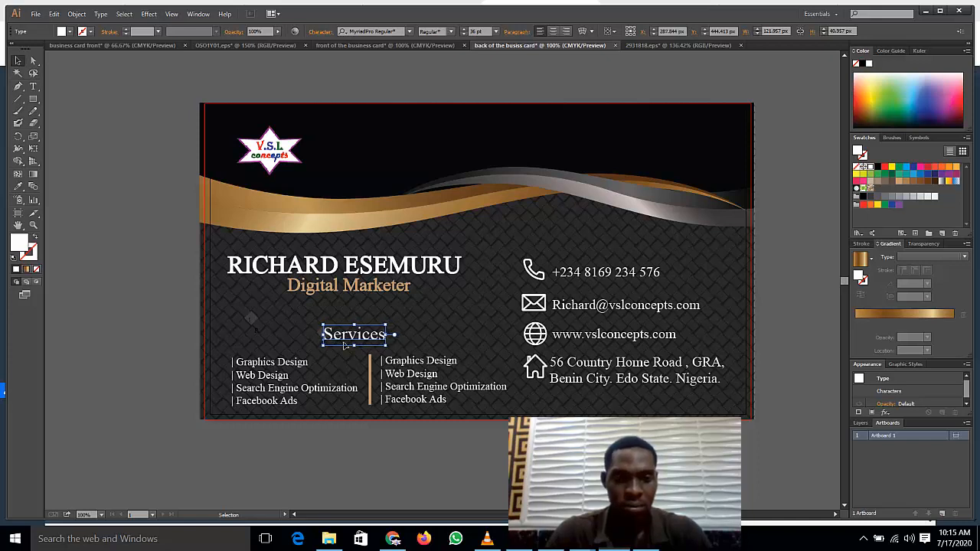
left_click(88, 248)
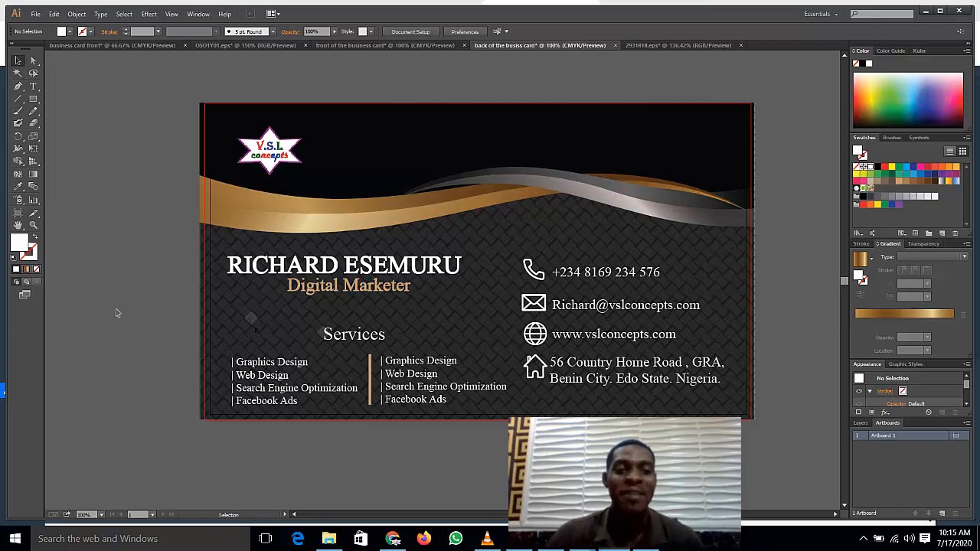
Step: Select everything on the card back with Ctrl+A and group it into a single object
scroll(140, 290, "down", 3)
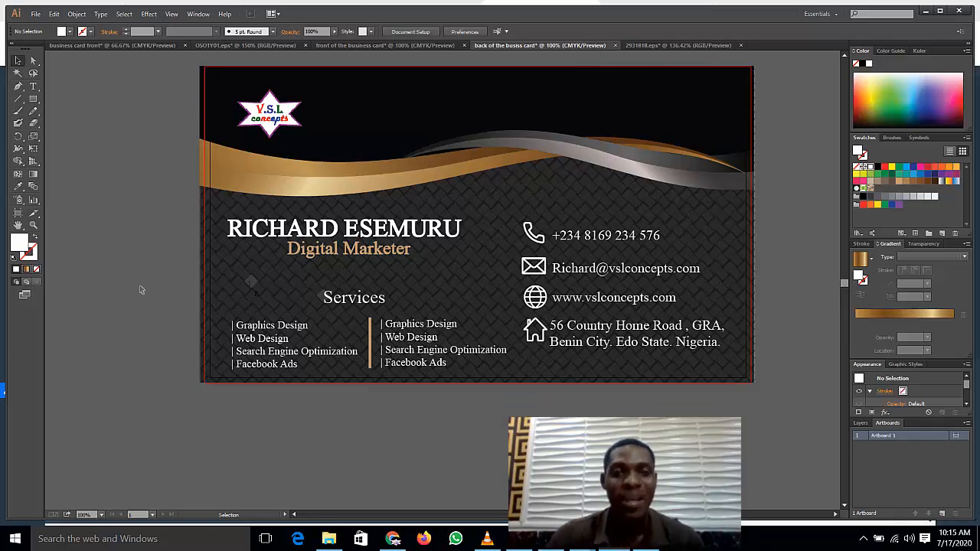
scroll(140, 289, "up", 2)
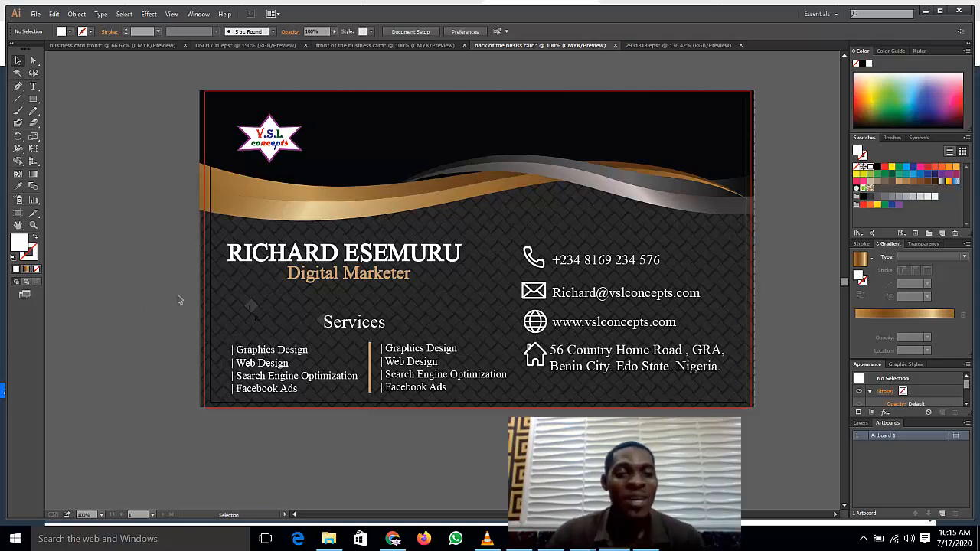
key("v")
key("ctrl+a")
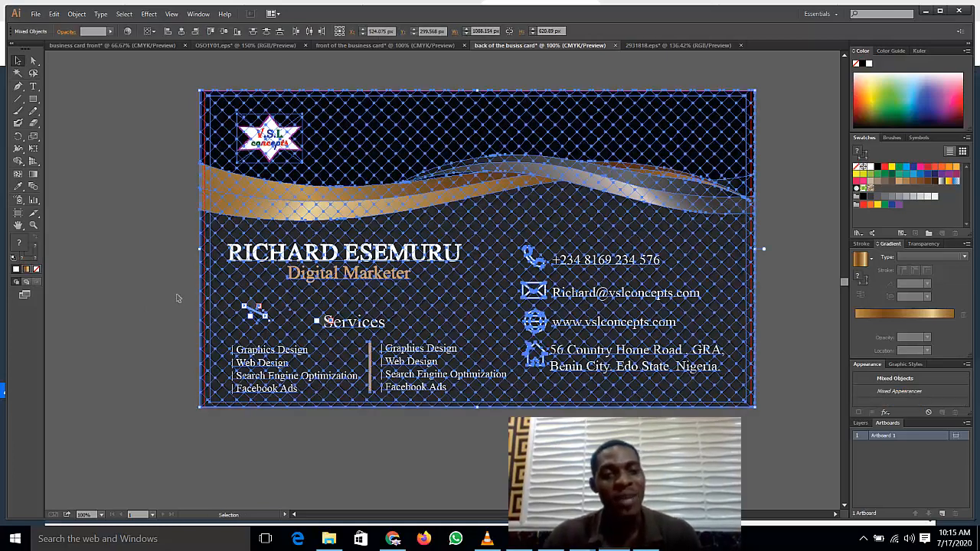
right_click(286, 252)
left_click(329, 303)
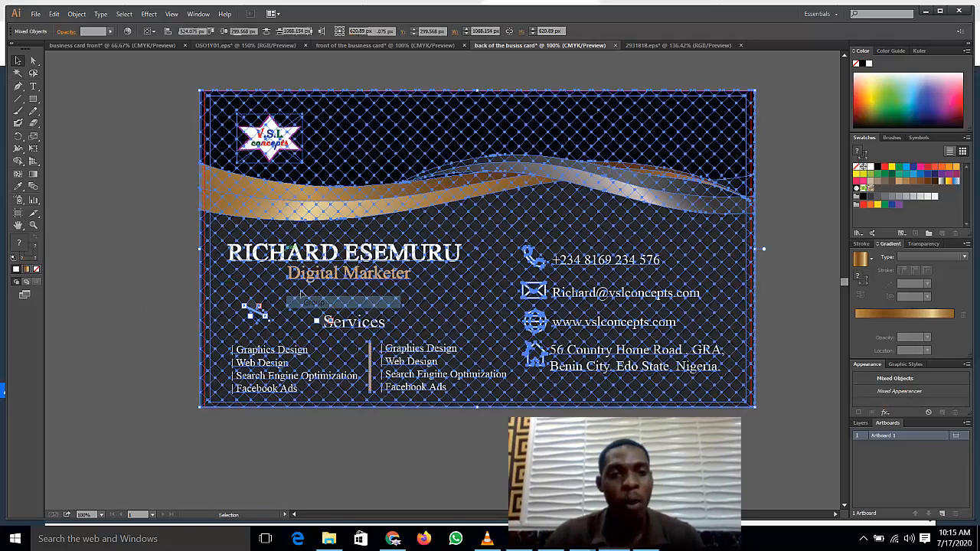
left_click(142, 238)
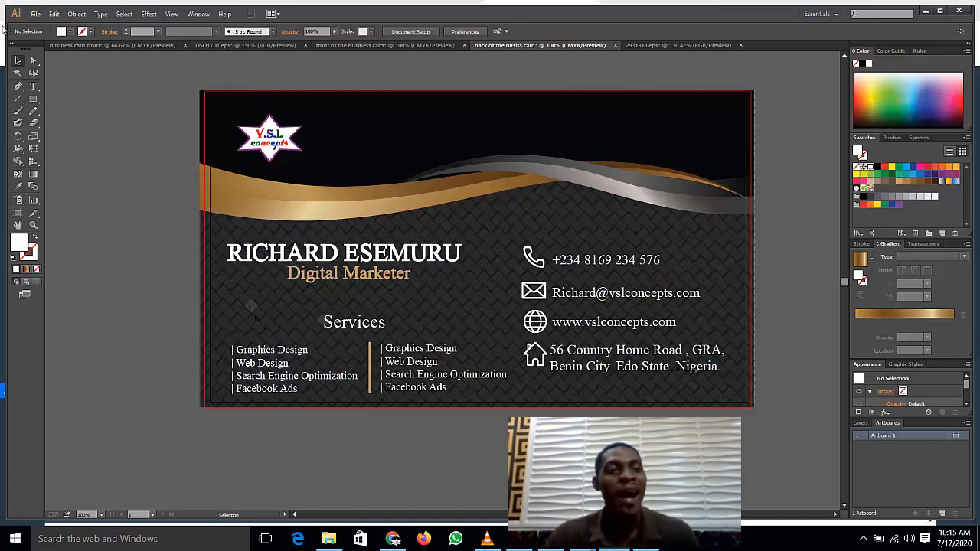
Step: Export the card back via Save for Web as a high-quality JPEG, back-of-the-busiss-card, on the Desktop
left_click(34, 14)
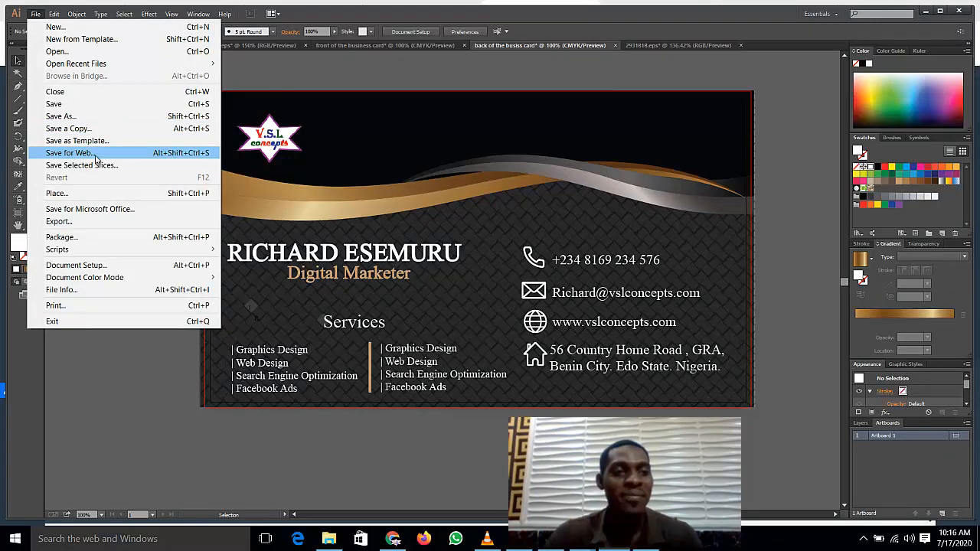
left_click(69, 153)
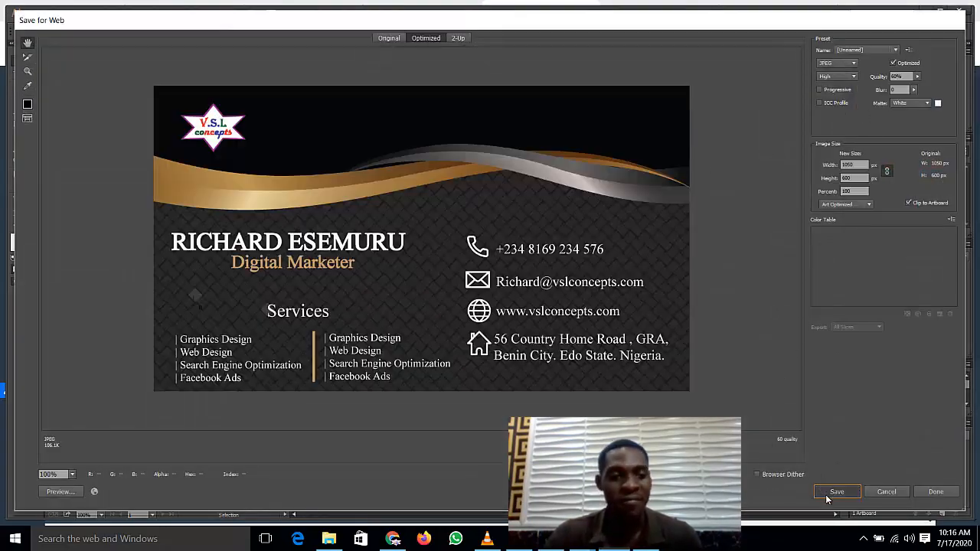
left_click(827, 495)
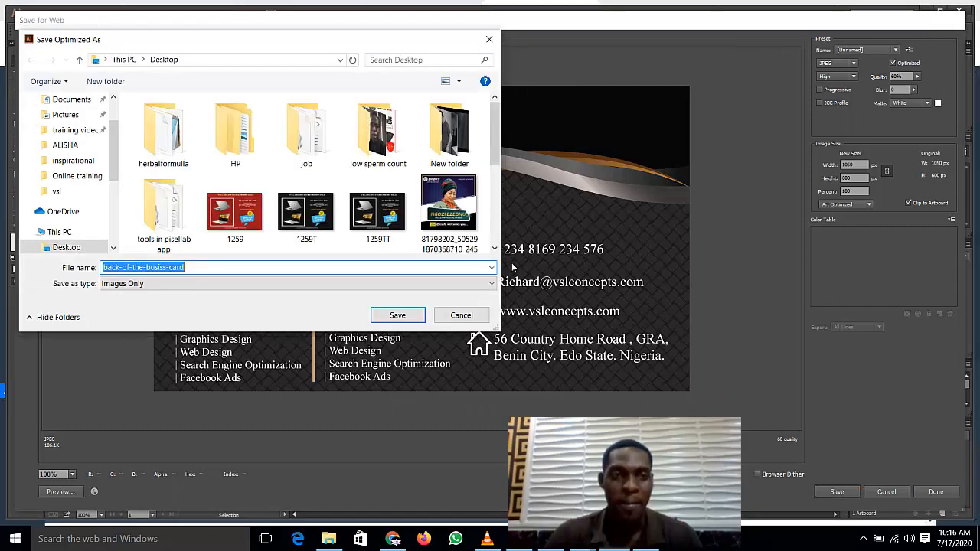
left_click(399, 310)
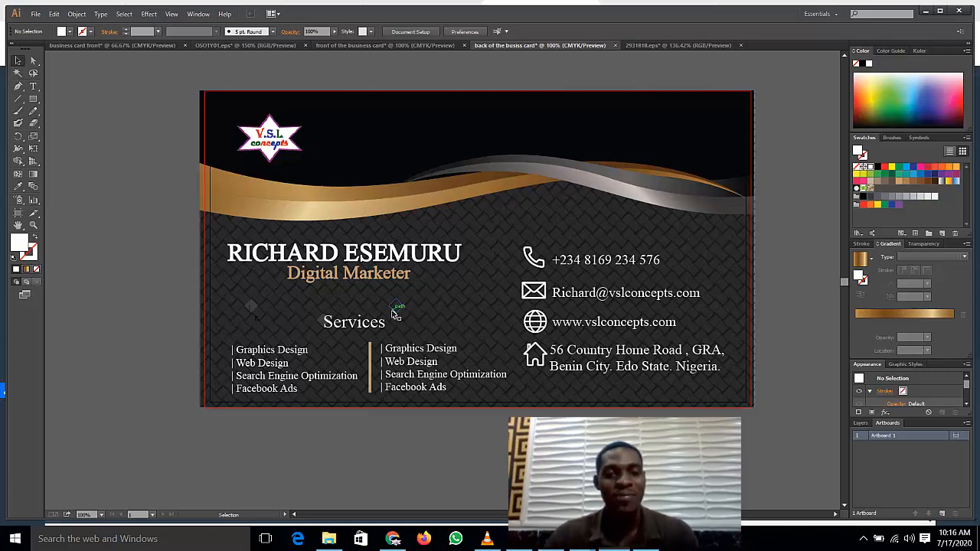
Step: Open the front card image in Photos, flip between front and back several times, then minimize it
key("super+d")
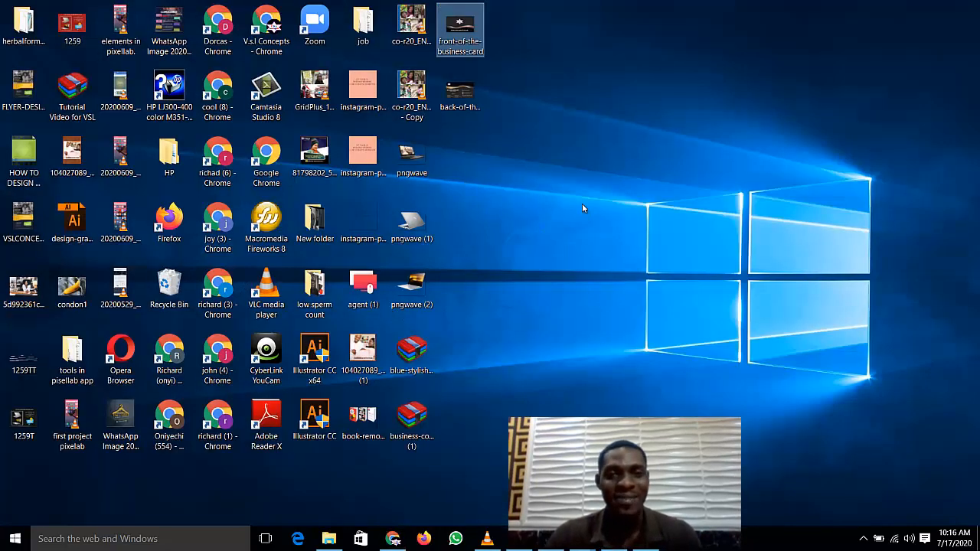
double_click(472, 39)
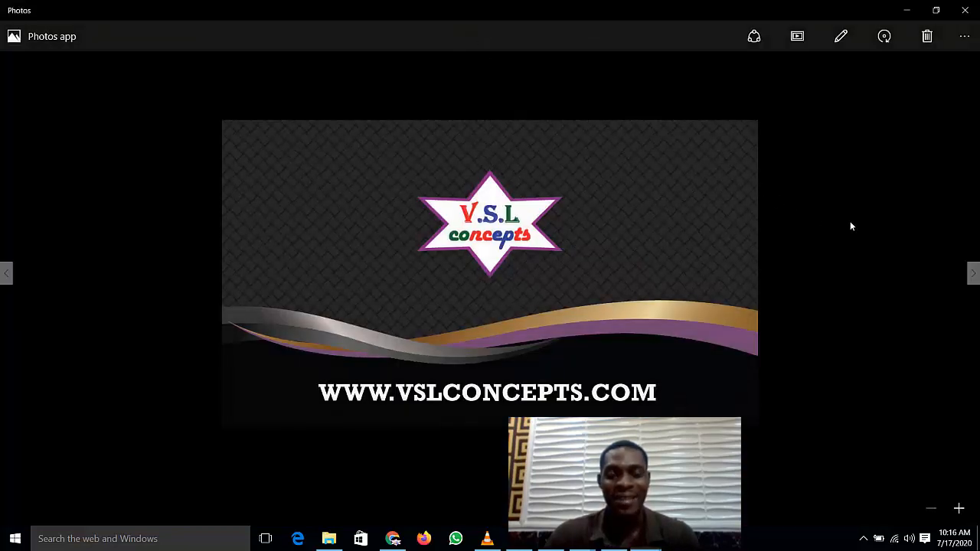
key("Right")
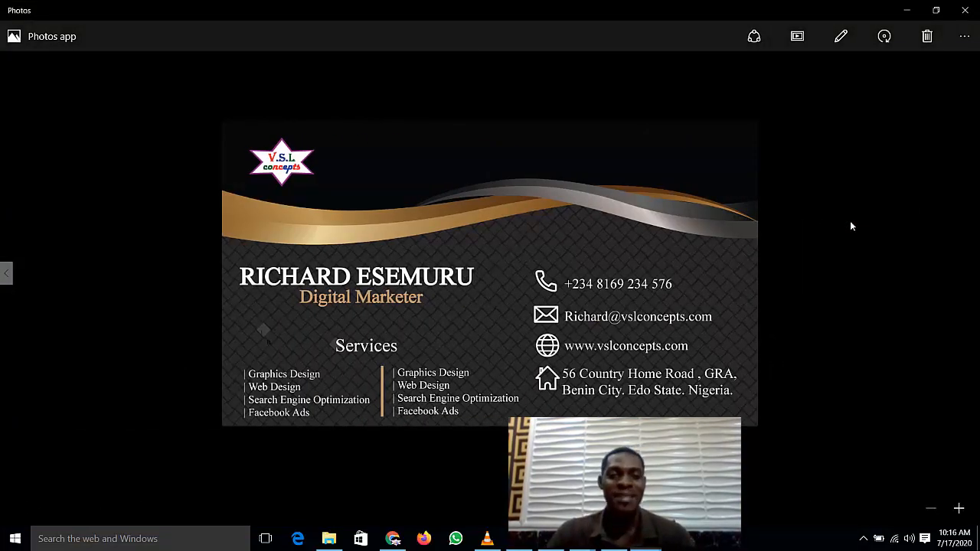
key("Left")
key("Right")
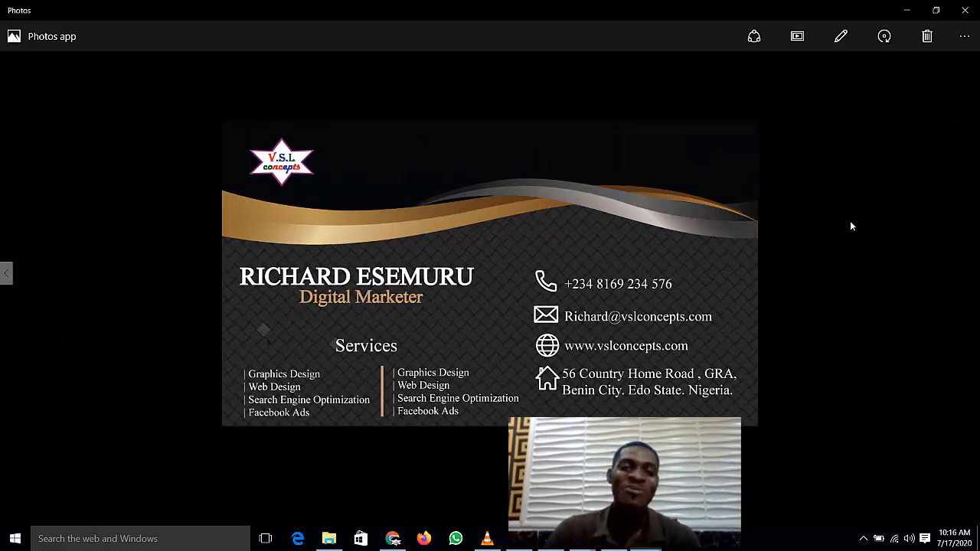
key("Left")
key("Right")
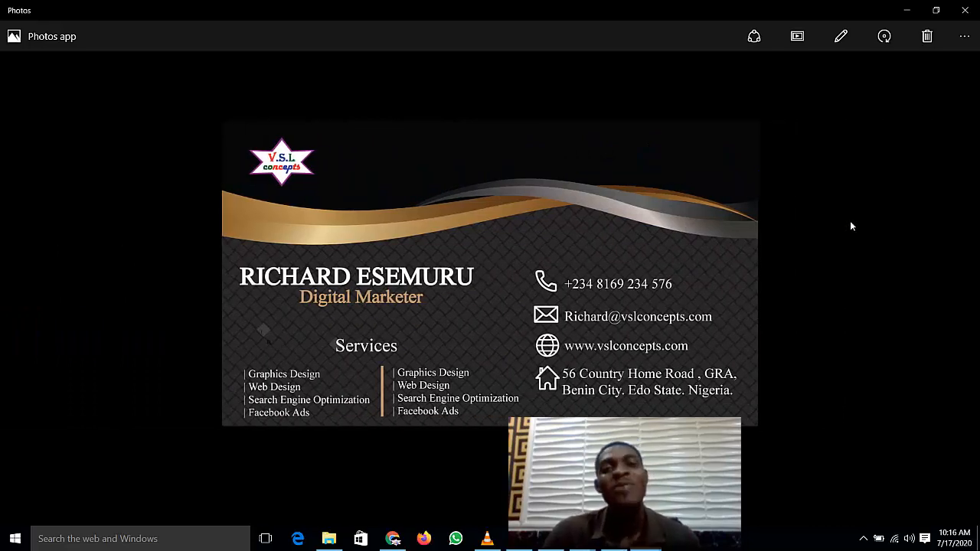
key("Left")
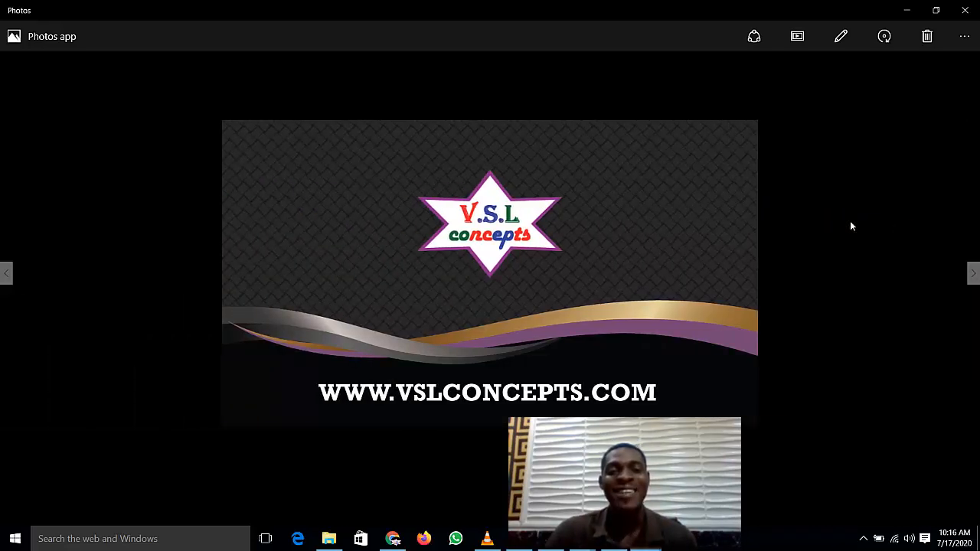
key("Right")
key("Left")
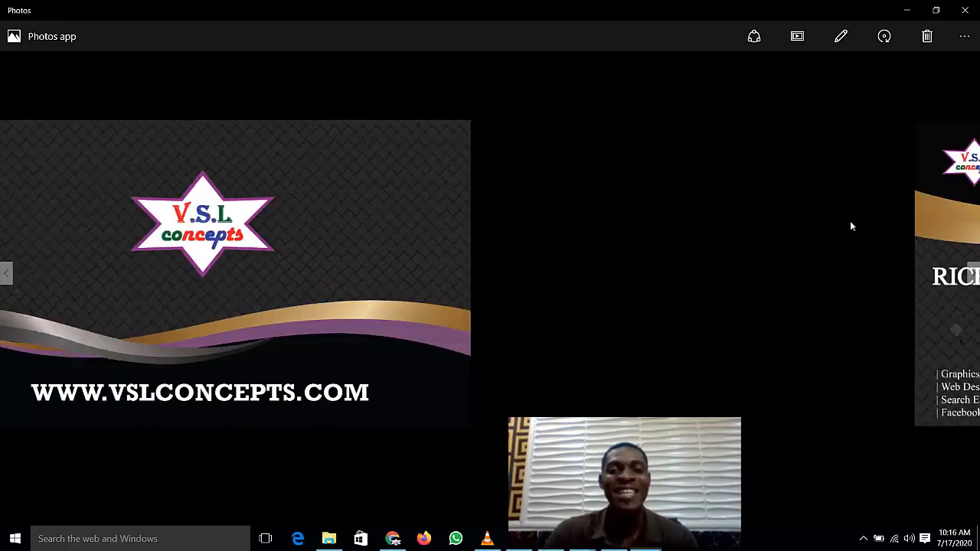
key("Right")
key("Left")
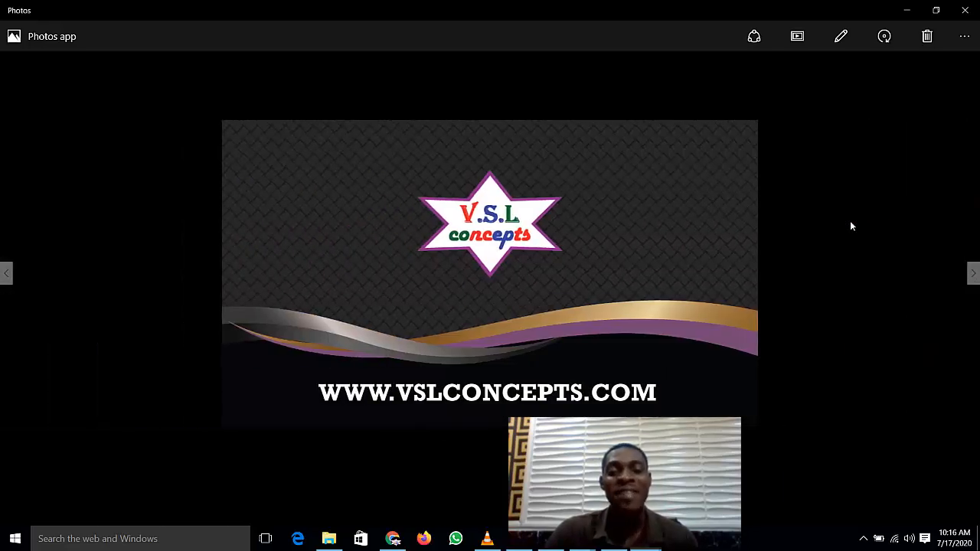
key("Right")
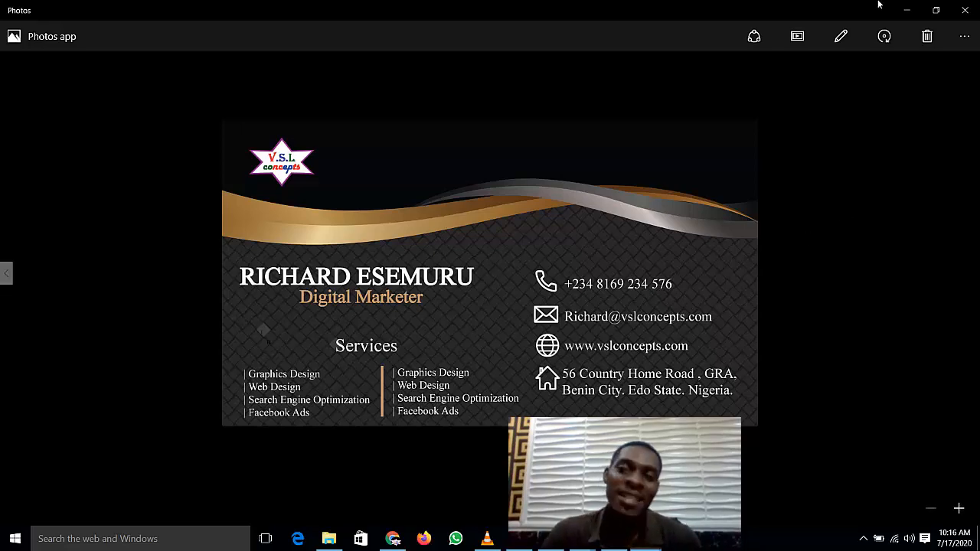
left_click(907, 10)
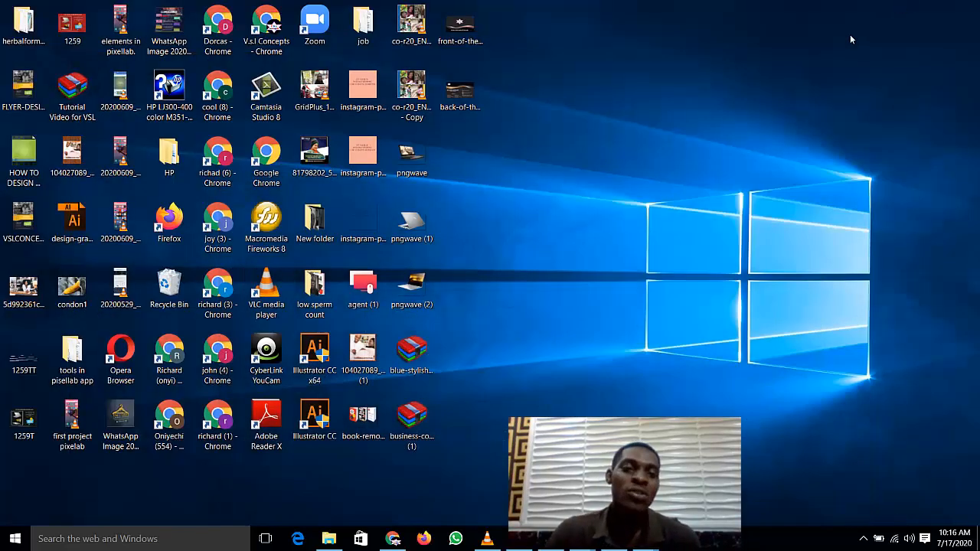
Step: Refresh the desktop and bring Illustrator back into view
right_click(603, 69)
left_click(616, 111)
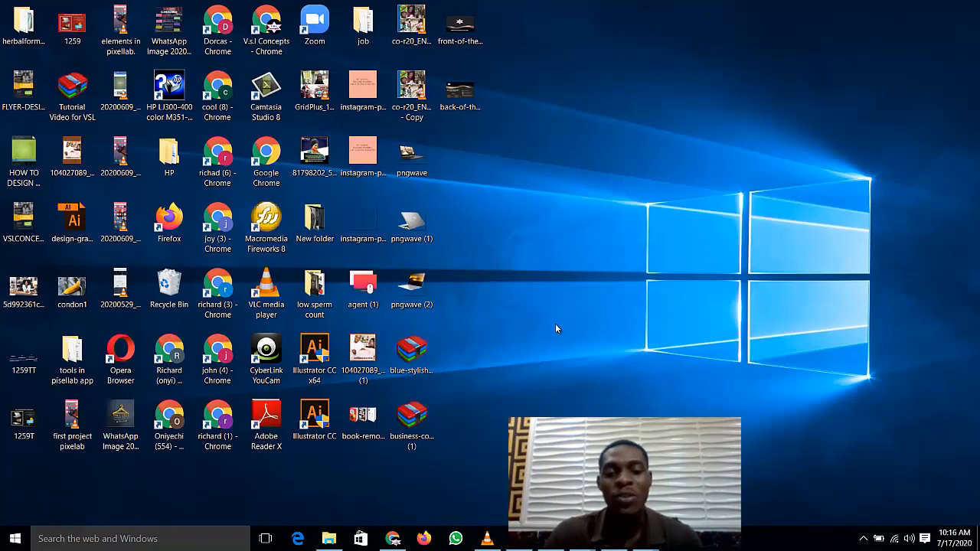
left_click(619, 547)
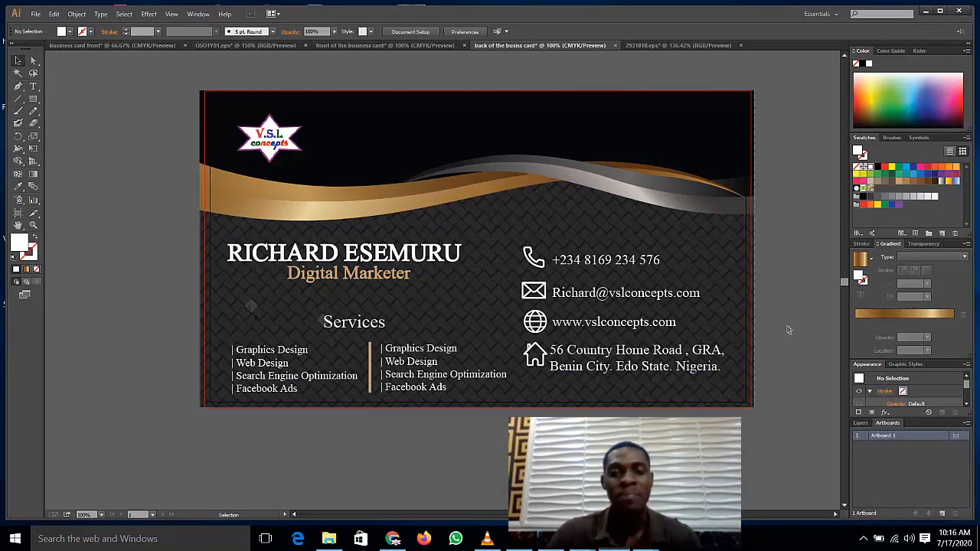
key("a")
Step: Create a new portrait Letter-size document of 612 × 792 px
key("ctrl+n")
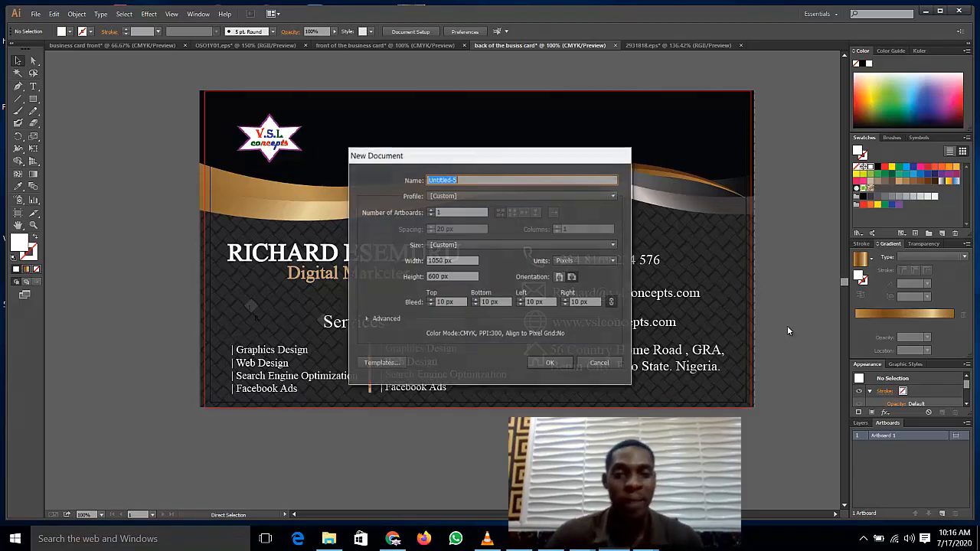
left_click(559, 278)
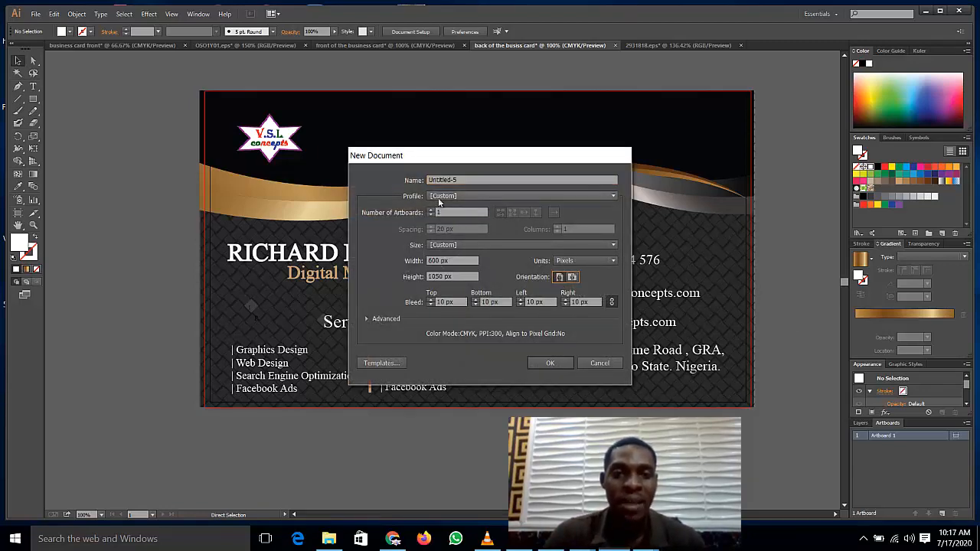
left_click(440, 196)
left_click(491, 245)
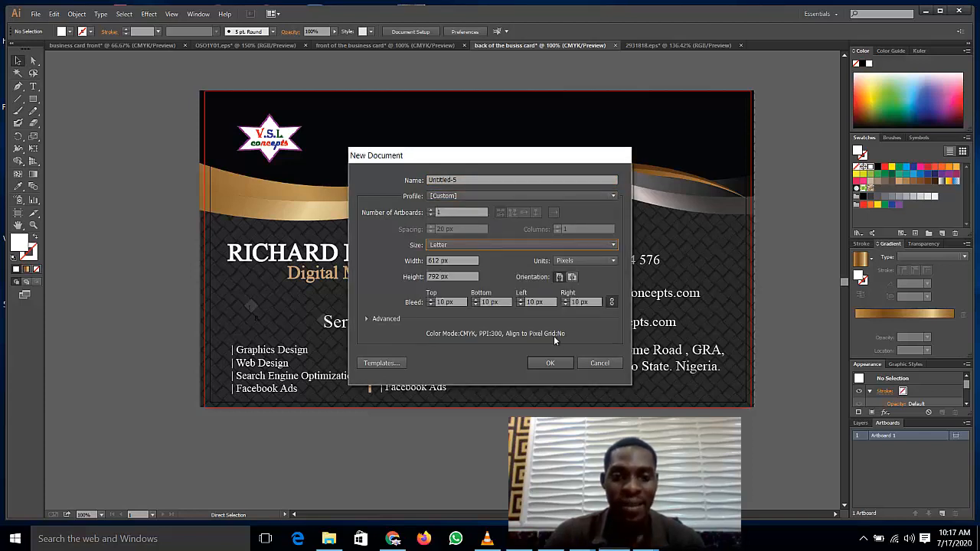
left_click(548, 366)
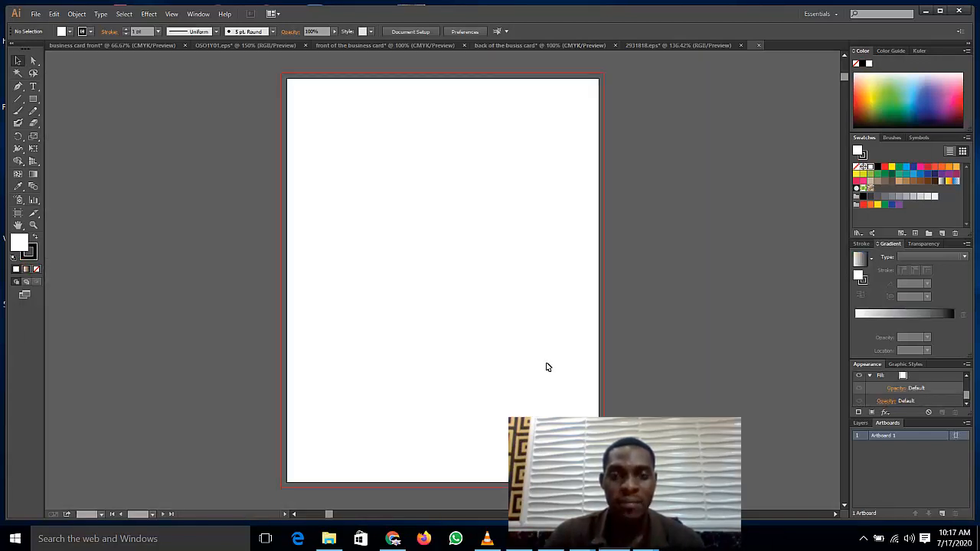
Step: Copy the card front group into Untitled-5, accepting the Fireworks data warning
left_click(362, 48)
key("a")
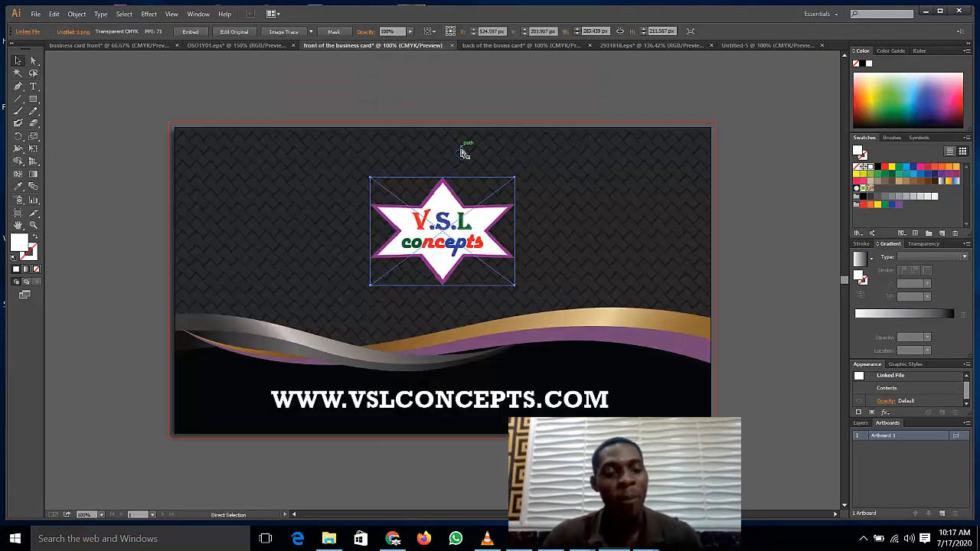
left_click(462, 153)
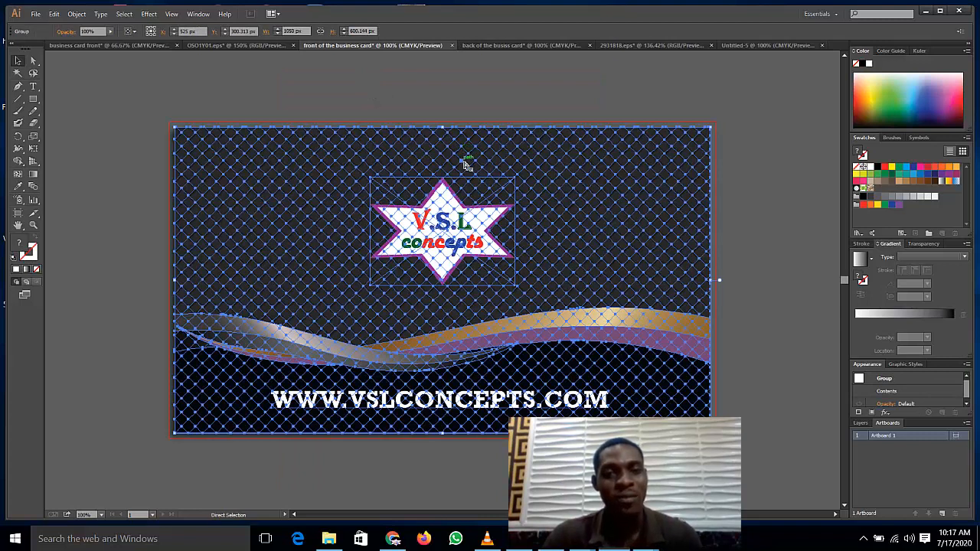
key("v")
left_click(748, 47)
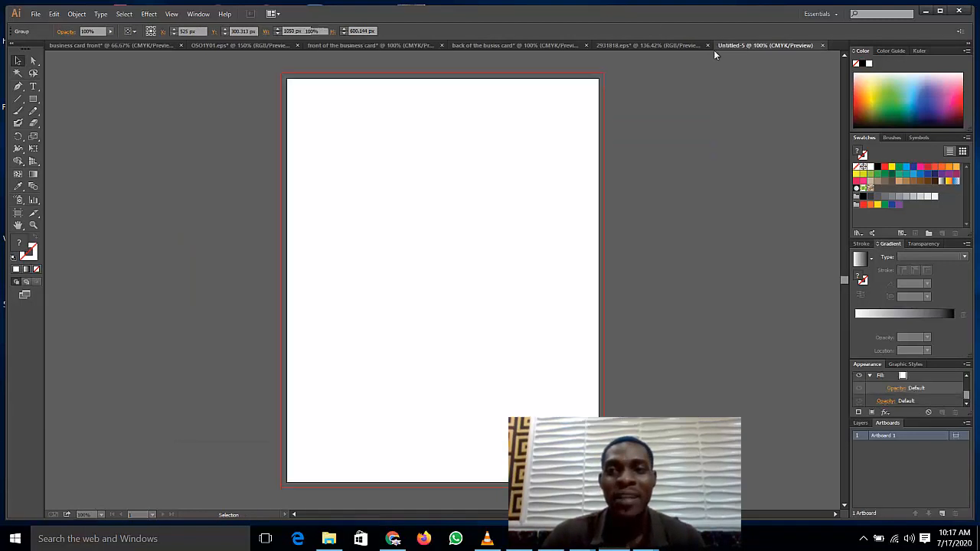
key("a")
key("ctrl+v")
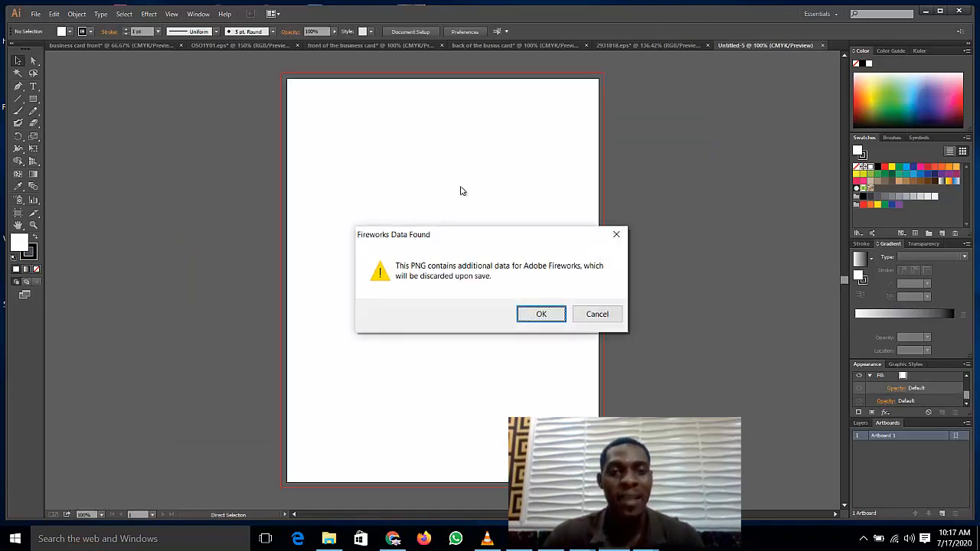
left_click(546, 317)
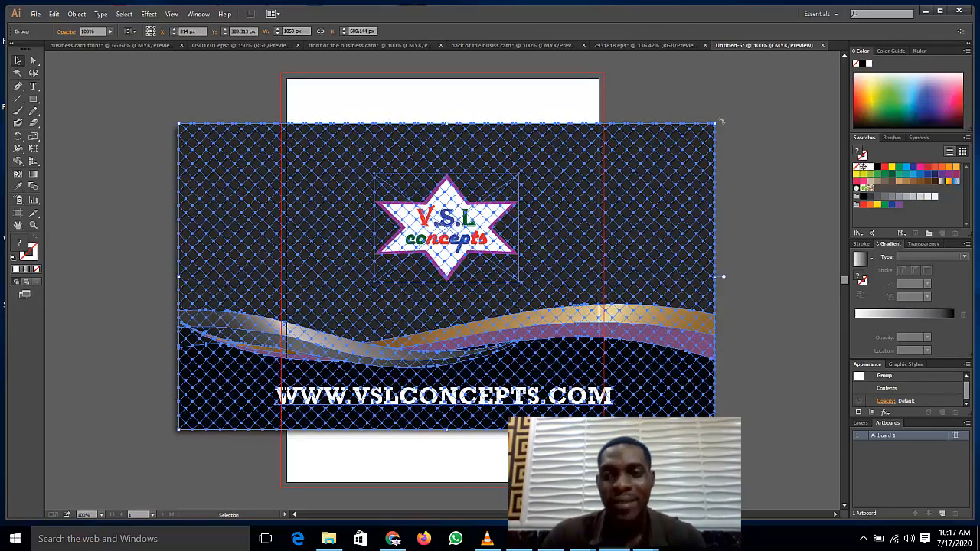
Step: Scale the pasted card front down and place it near the top centre of the page
left_click_drag(714, 123, 416, 274)
left_click_drag(347, 355, 483, 178)
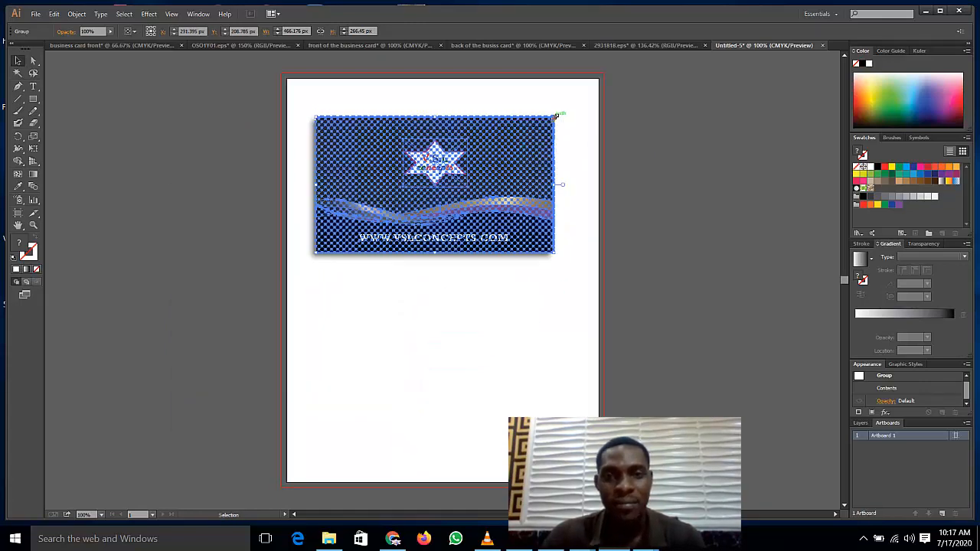
left_click_drag(556, 115, 513, 142)
left_click_drag(412, 215, 435, 209)
left_click(232, 219)
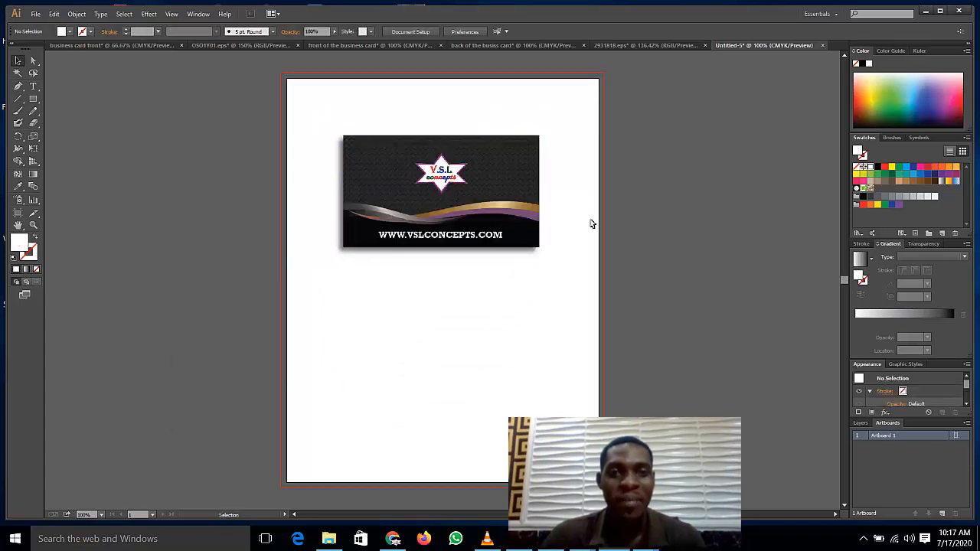
left_click(626, 46)
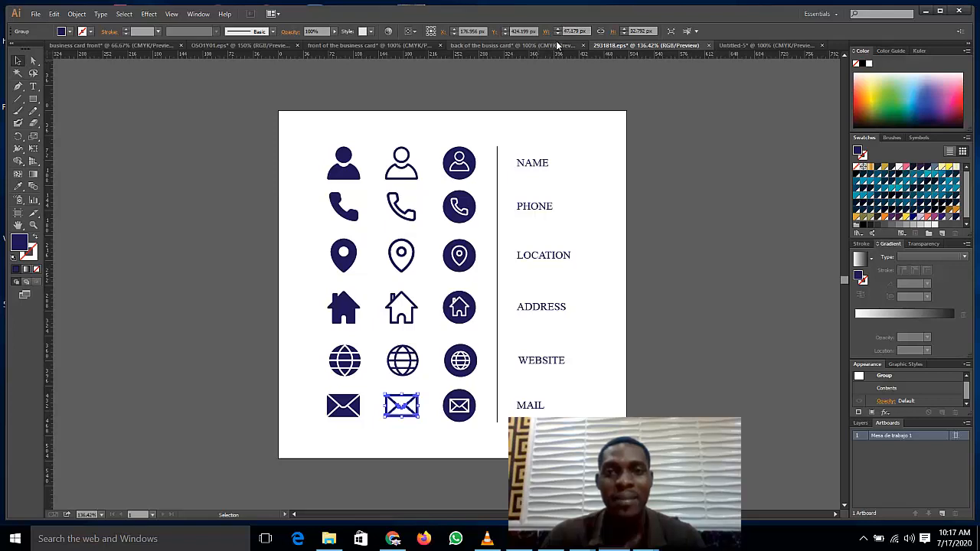
Step: Copy all the card-back artwork into the Untitled-5 page, accepting the Fireworks warning
left_click(558, 46)
key("ctrl+a")
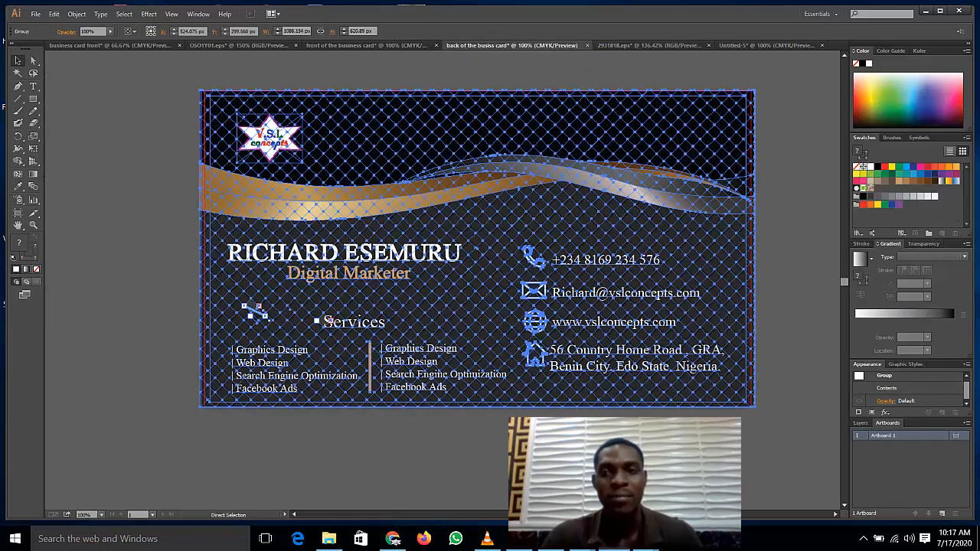
left_click(766, 46)
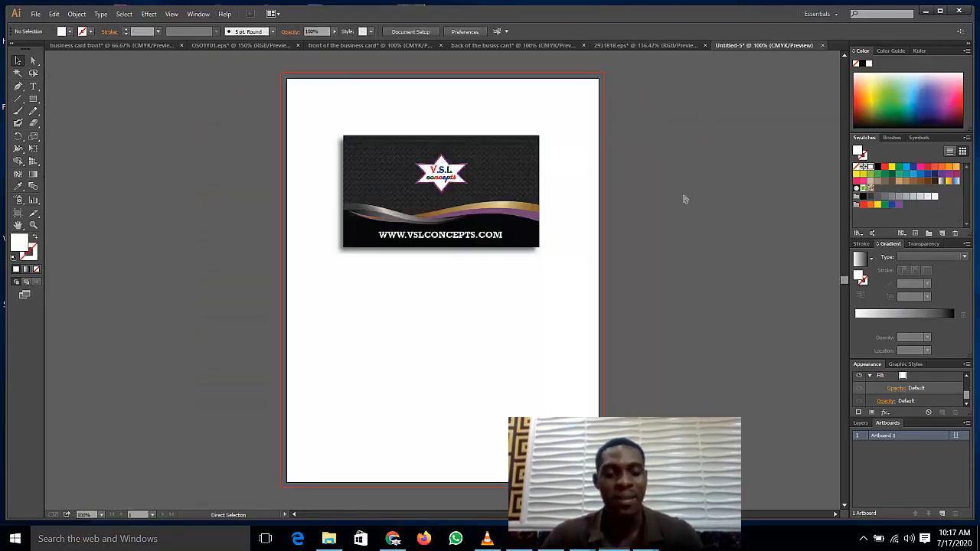
key("ctrl+v")
left_click(541, 312)
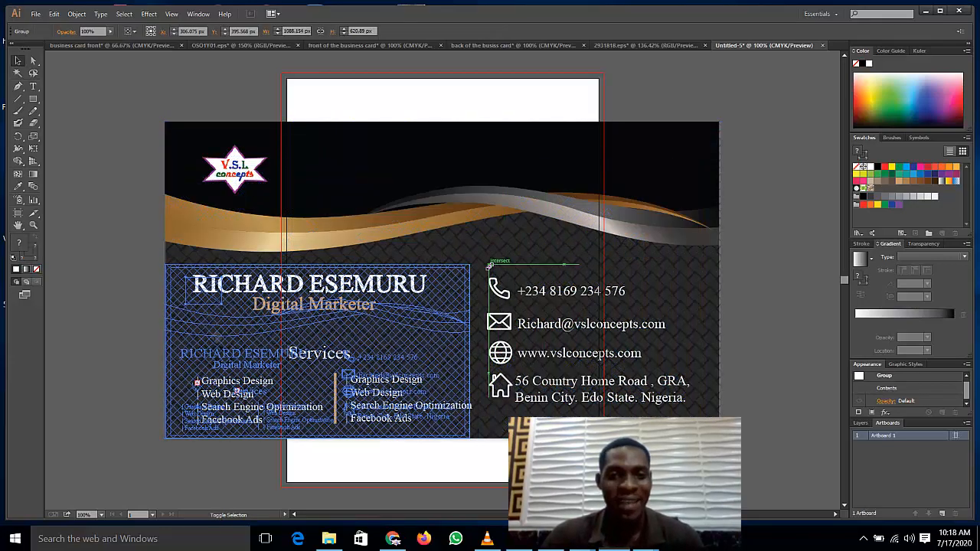
Step: Scale the pasted card back down until its width matches the front card
left_click_drag(489, 265, 483, 269)
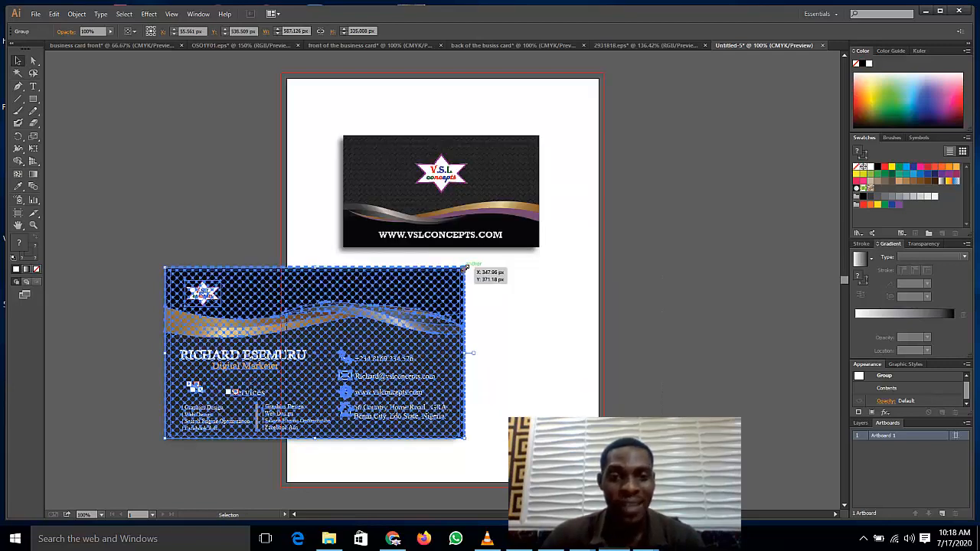
left_click_drag(463, 268, 396, 306)
left_click_drag(344, 336, 513, 335)
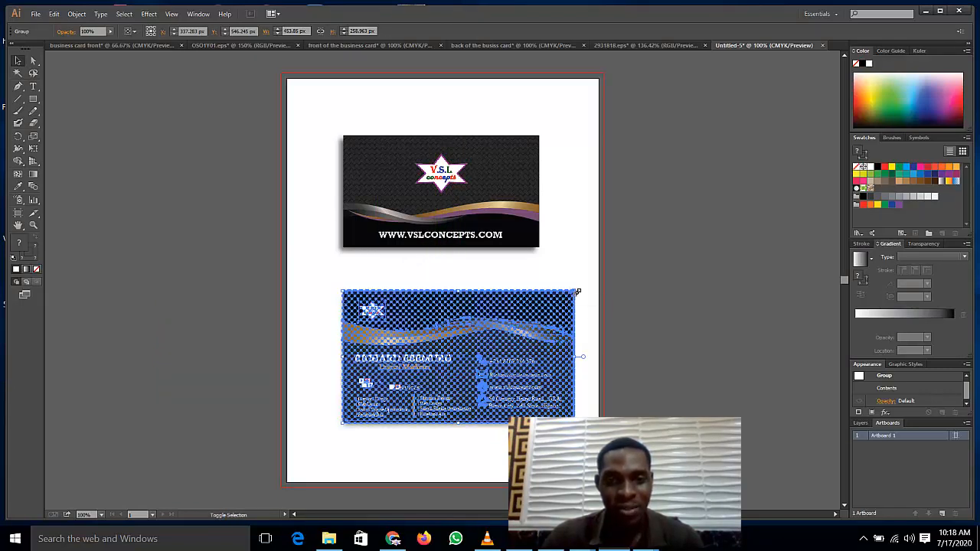
left_click_drag(577, 291, 546, 307)
left_click_drag(480, 353, 474, 340)
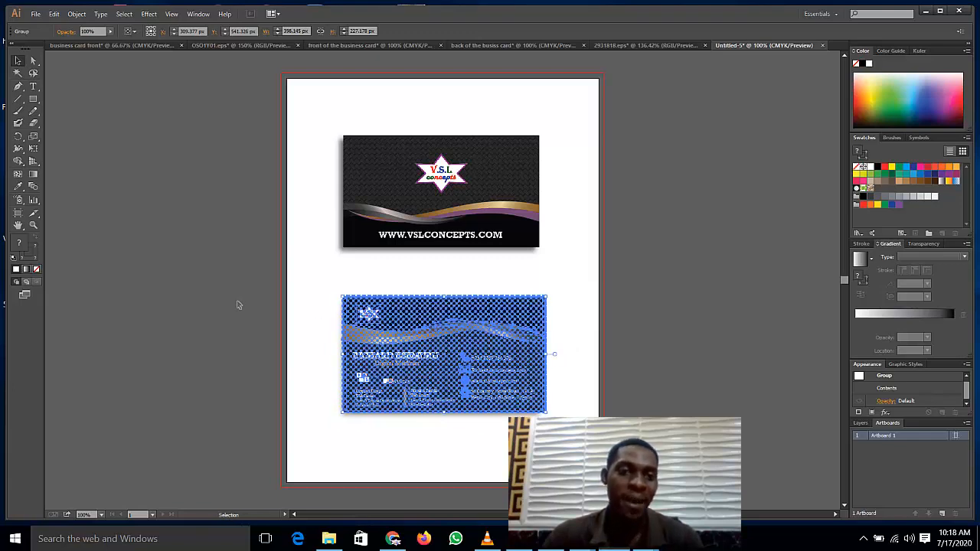
left_click(237, 305)
left_click(519, 343)
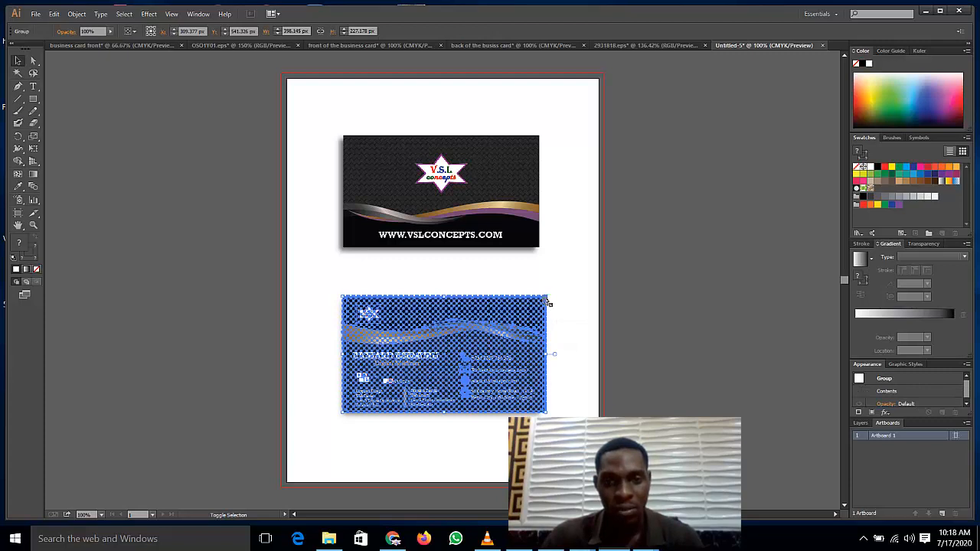
left_click_drag(546, 296, 537, 300)
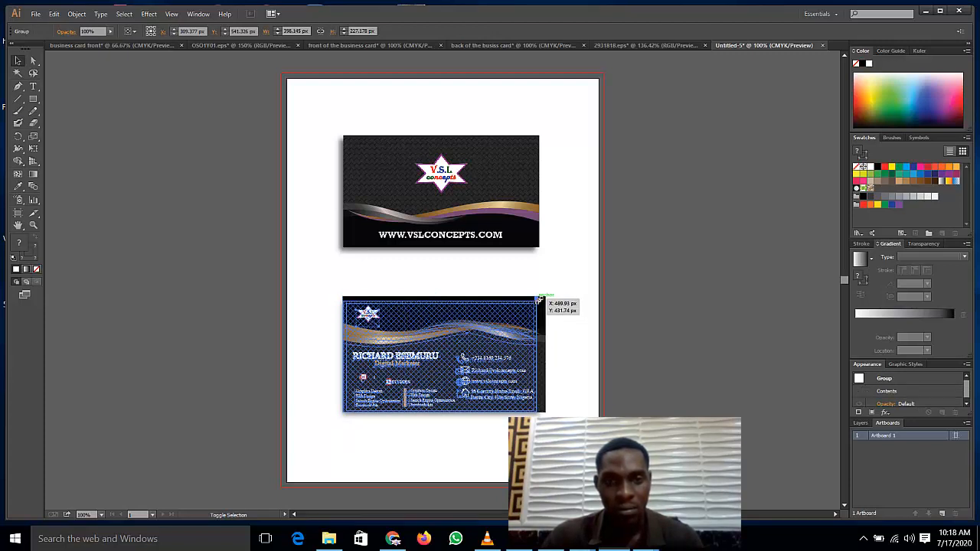
left_click_drag(539, 301, 539, 297)
left_click(332, 346)
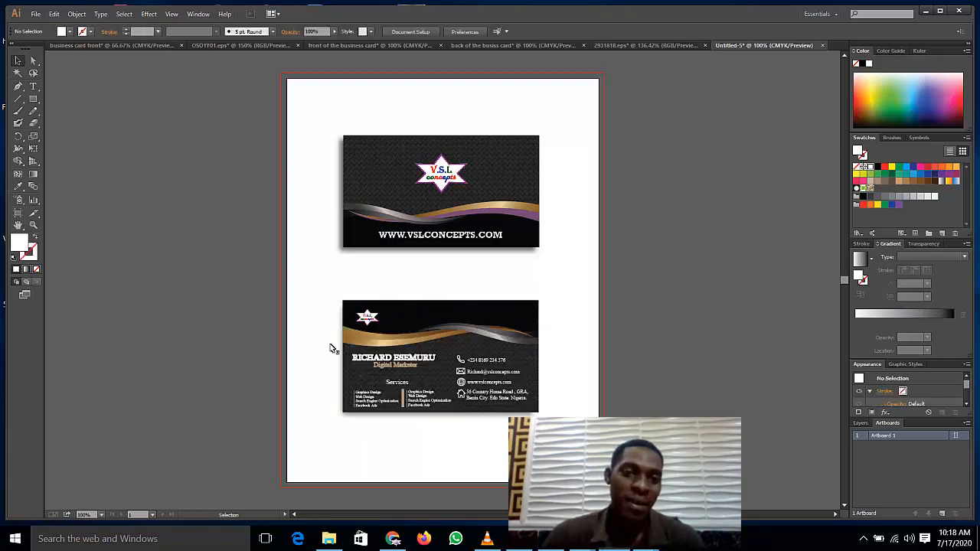
Step: Nudge the card back up four steps and right one to align beneath the front
left_click(436, 352)
key("Up")
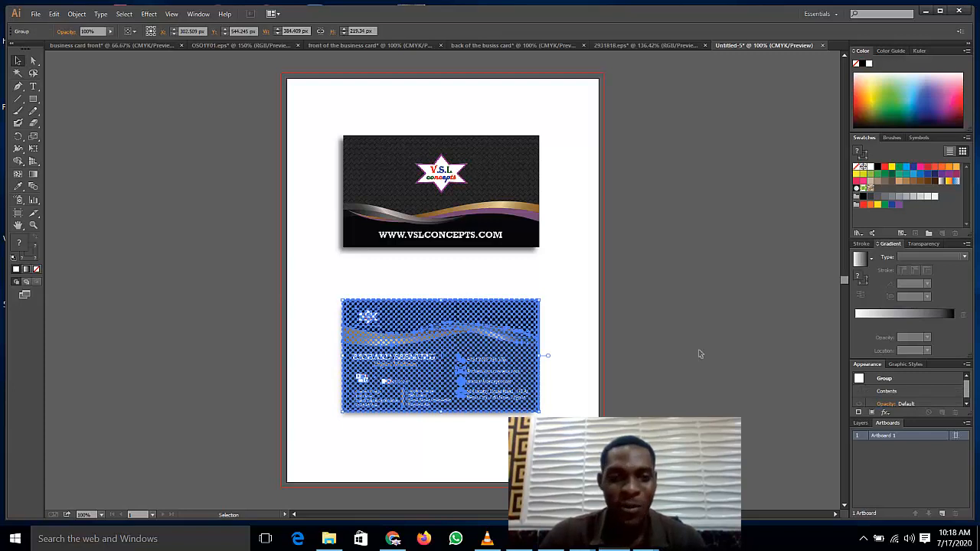
key("Up")
key("Up")
key("Up")
key("Up")
key("Up")
key("Up")
key("Up")
key("Up")
key("Up")
key("Up")
key("Up")
key("Up")
key("Up")
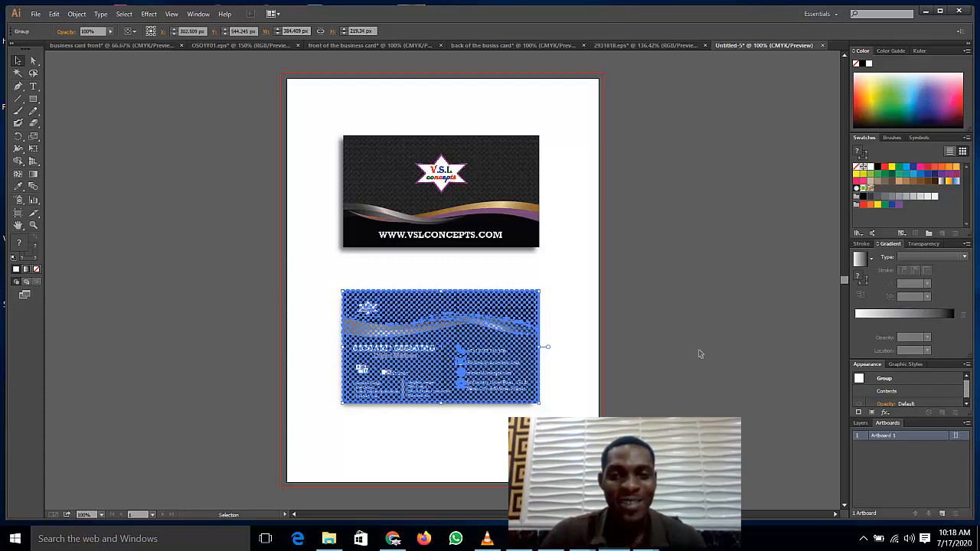
key("Up")
key("Up")
key("Up")
key("Up")
key("Up")
key("Up")
key("Up")
key("Up")
key("Up")
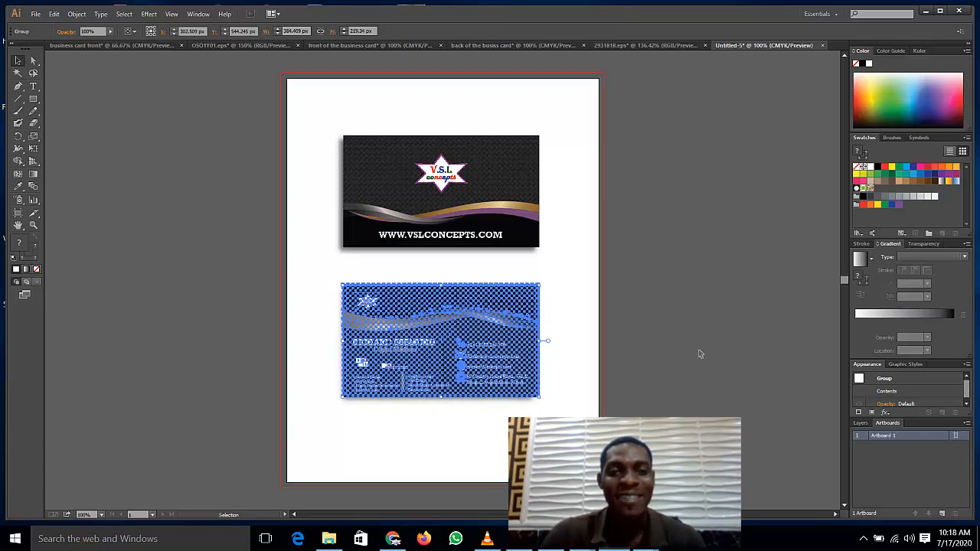
key("Up")
key("Up")
key("Up")
key("Up")
key("Up")
key("Up")
key("Up")
key("Right")
key("Right")
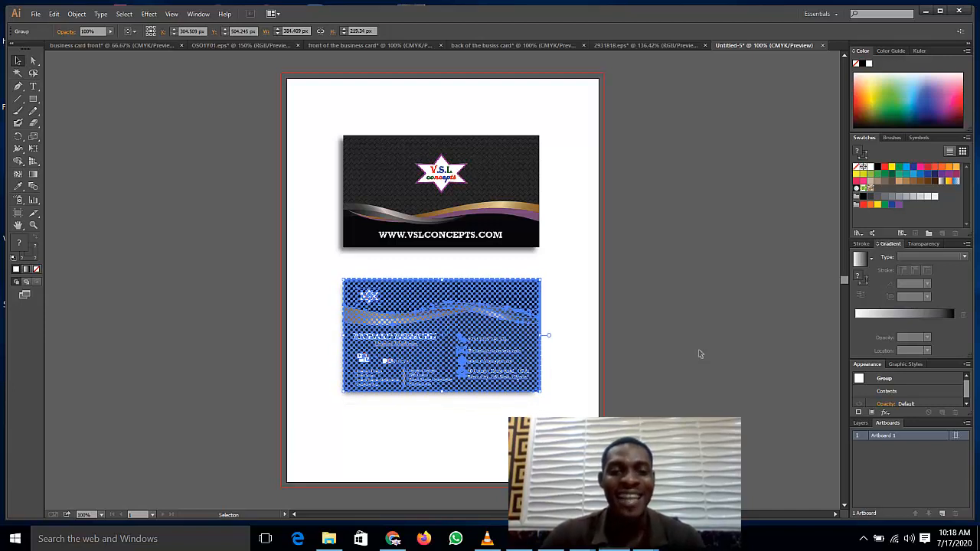
left_click(251, 307)
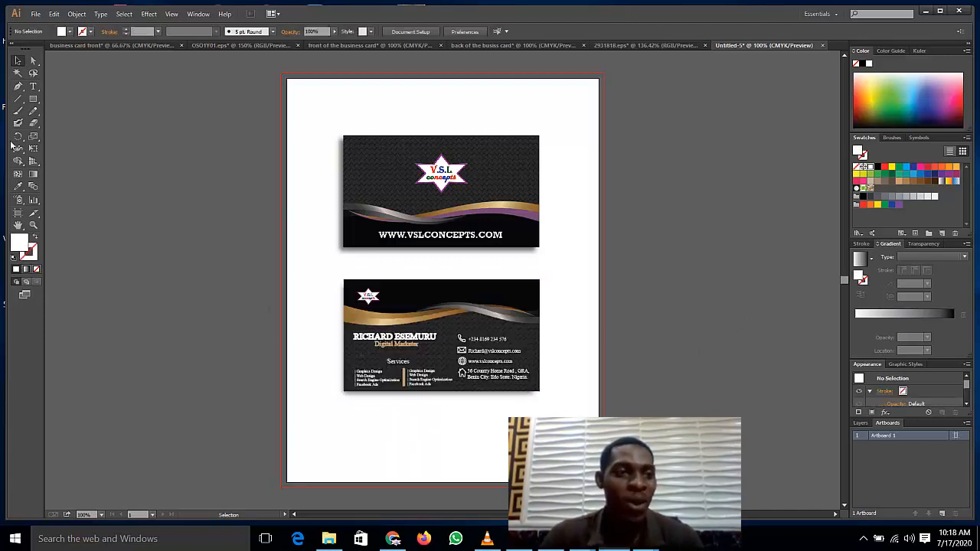
Step: Draw a rectangle covering the whole artboard and send it backward twice, behind both cards
left_click(33, 99)
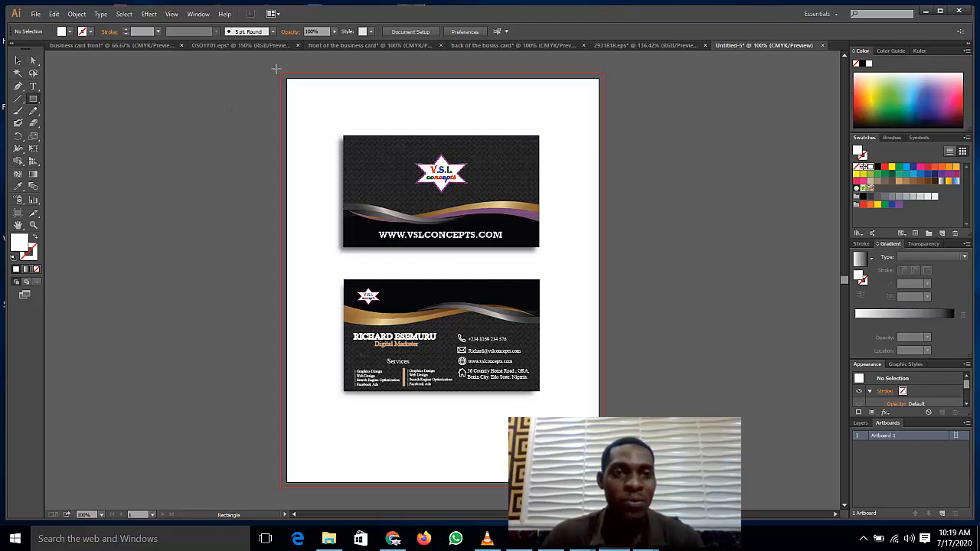
left_click_drag(277, 69, 619, 458)
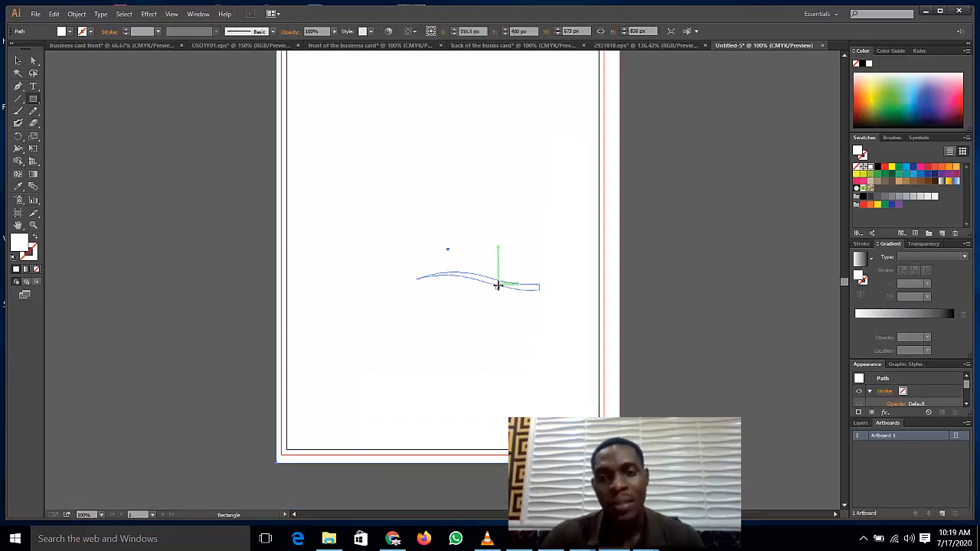
left_click(17, 61)
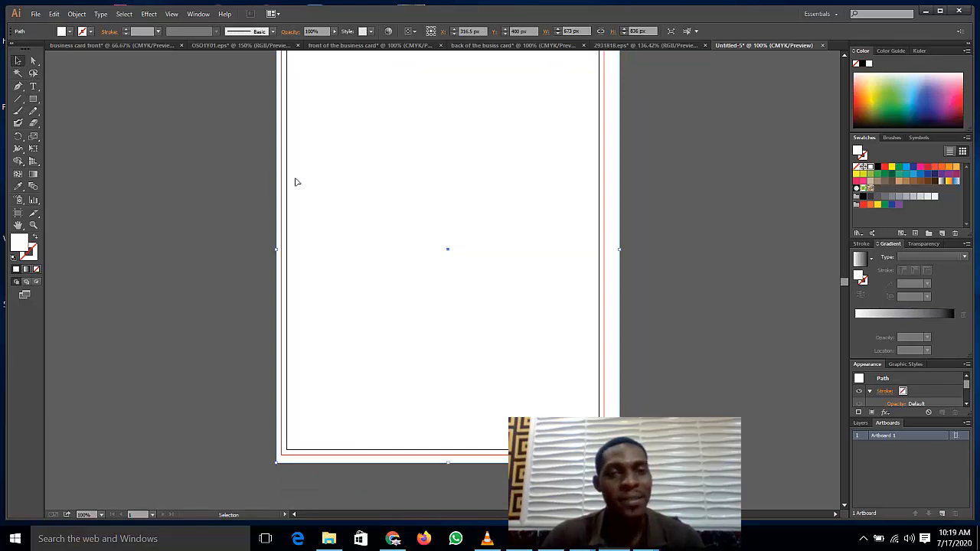
right_click(588, 160)
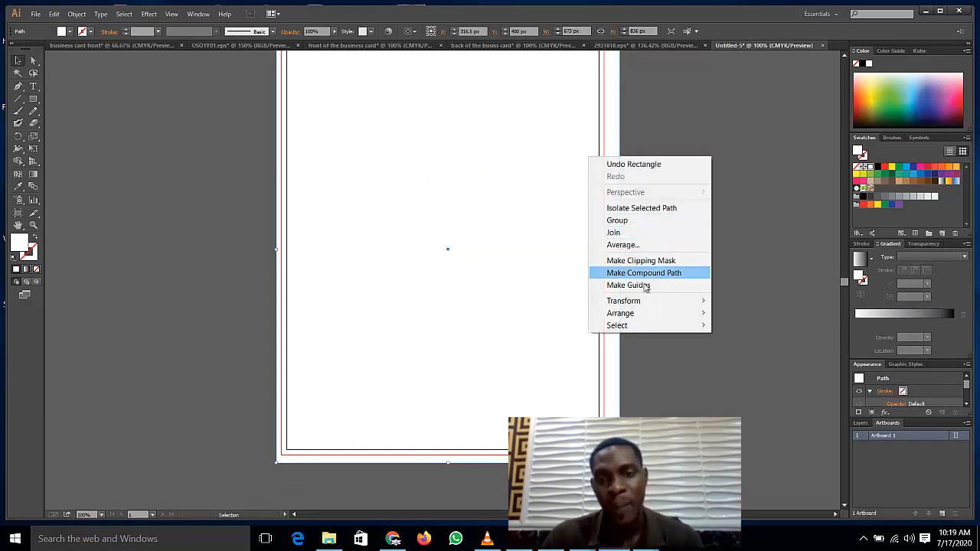
mouse_move(650, 322)
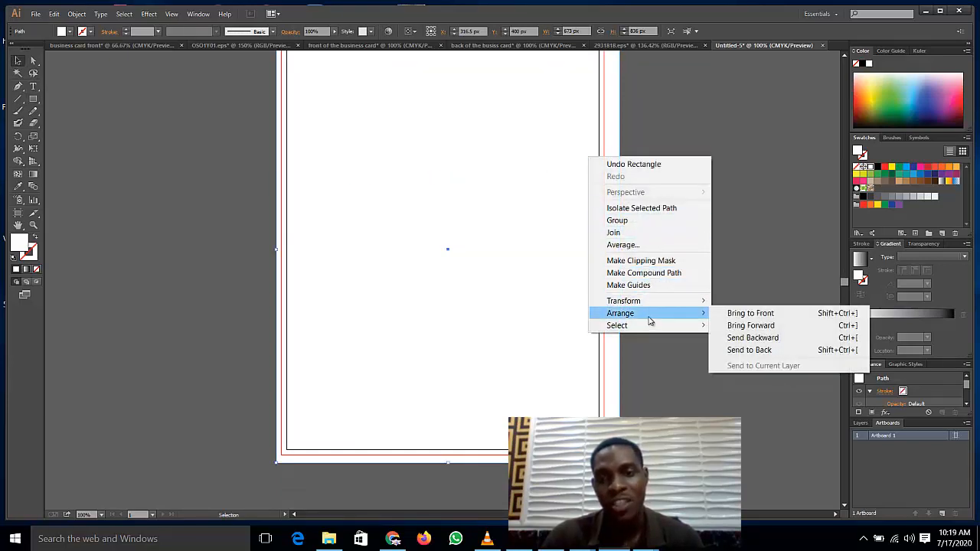
left_click(758, 339)
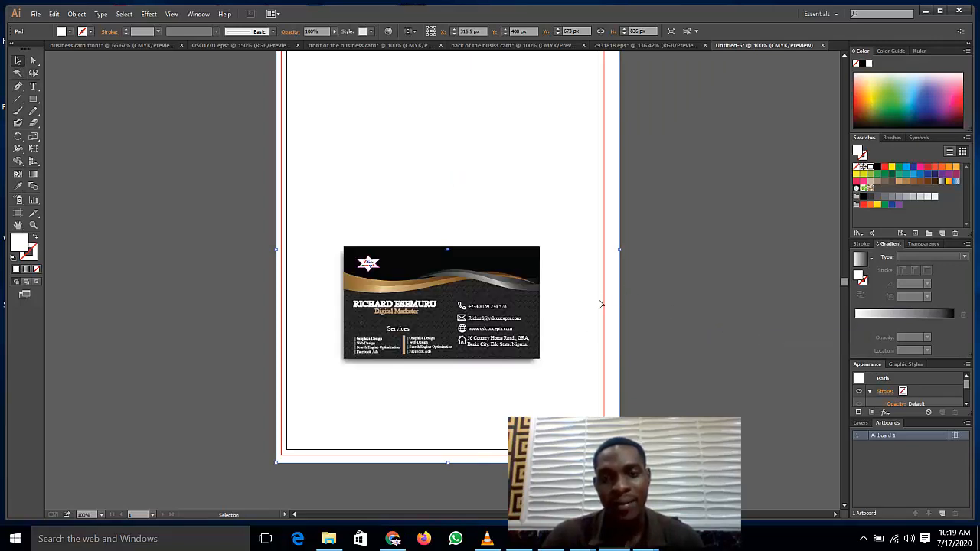
right_click(588, 306)
mouse_move(635, 463)
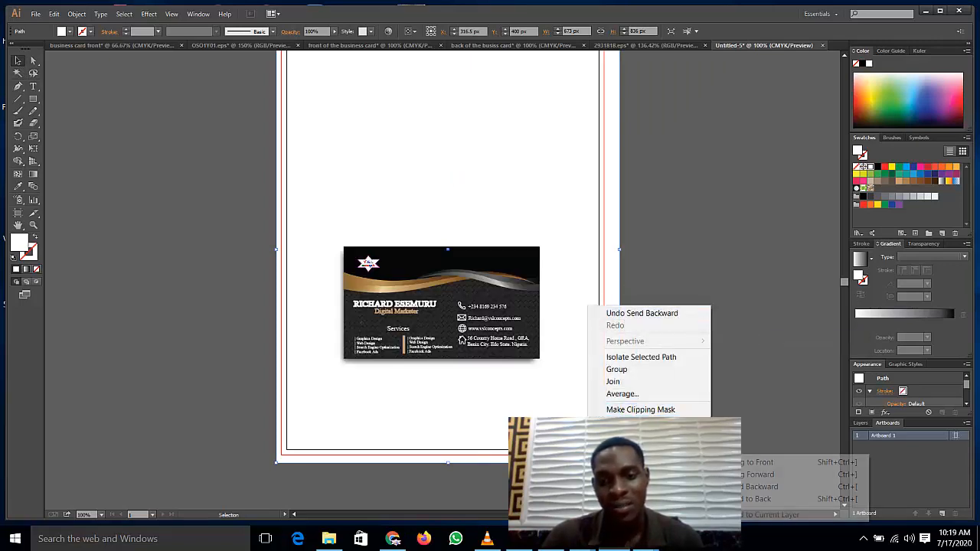
left_click(777, 487)
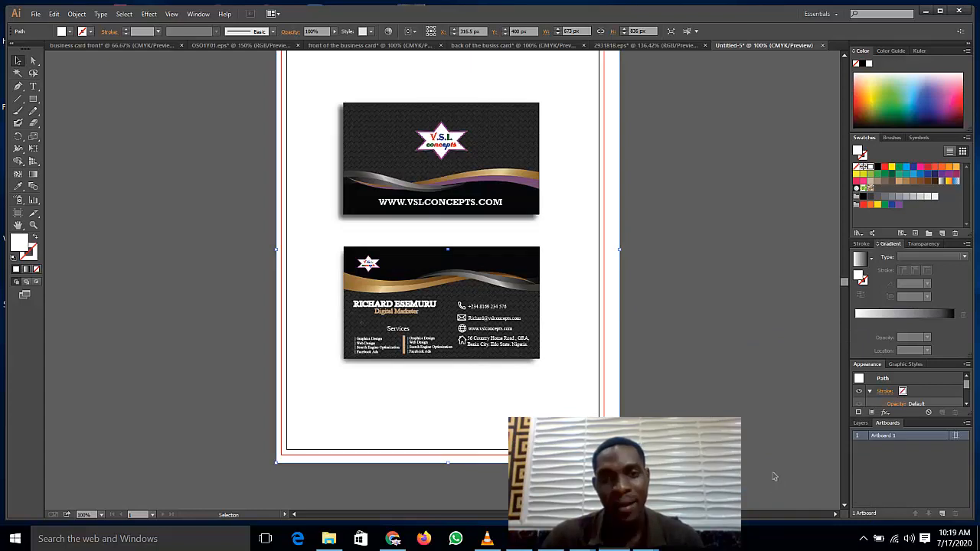
Step: Try several swatch colours on the background rectangle, settling on brown, then deselect it
left_click(905, 166)
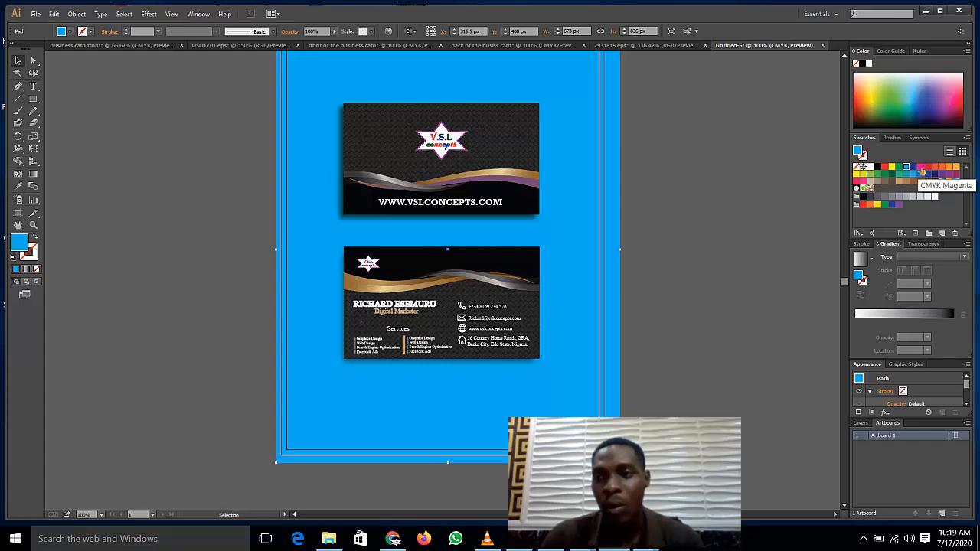
left_click(920, 166)
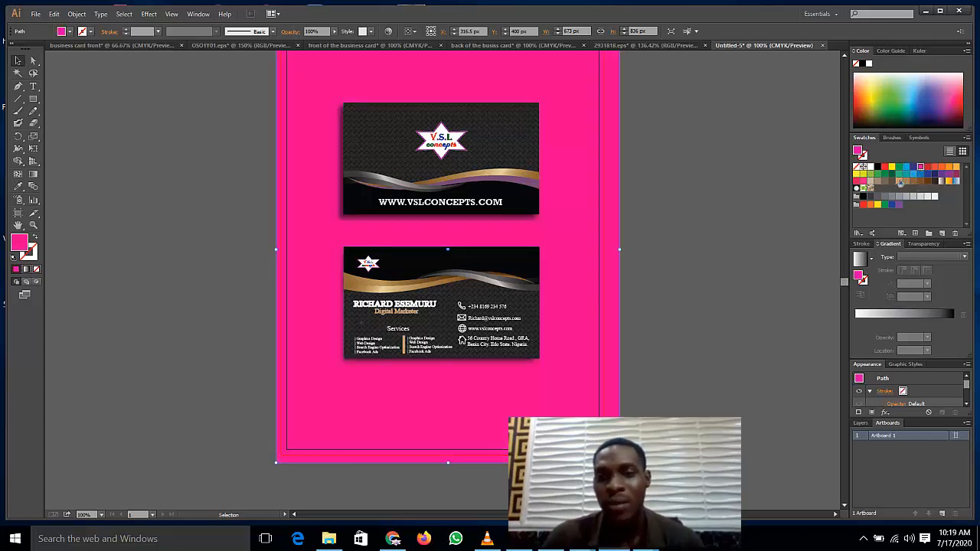
left_click(949, 167)
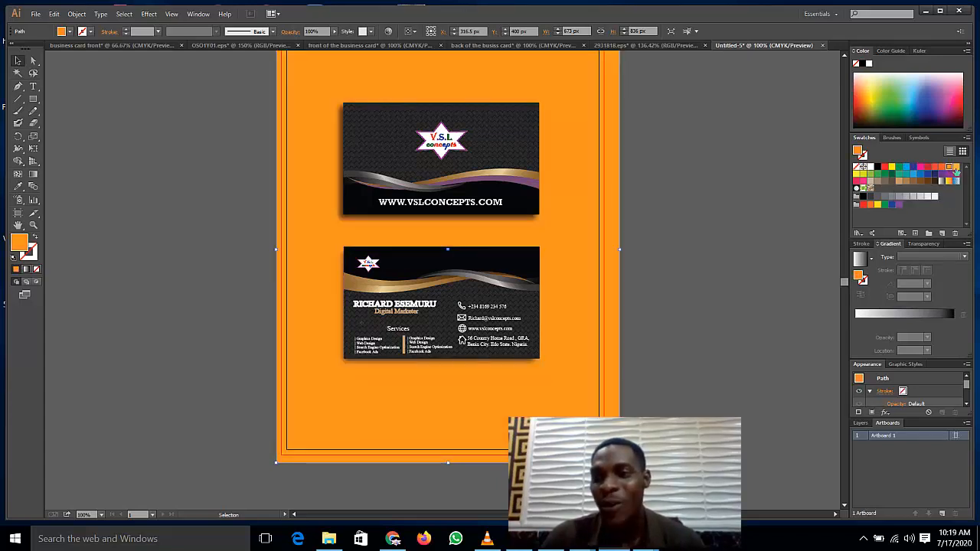
left_click(957, 168)
left_click(913, 182)
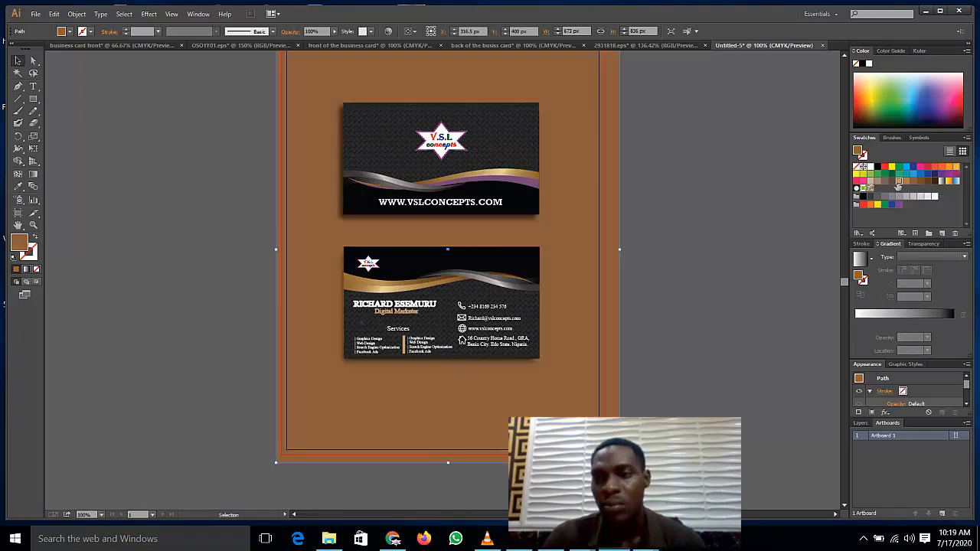
left_click(899, 182)
scroll(762, 211, "up", 2)
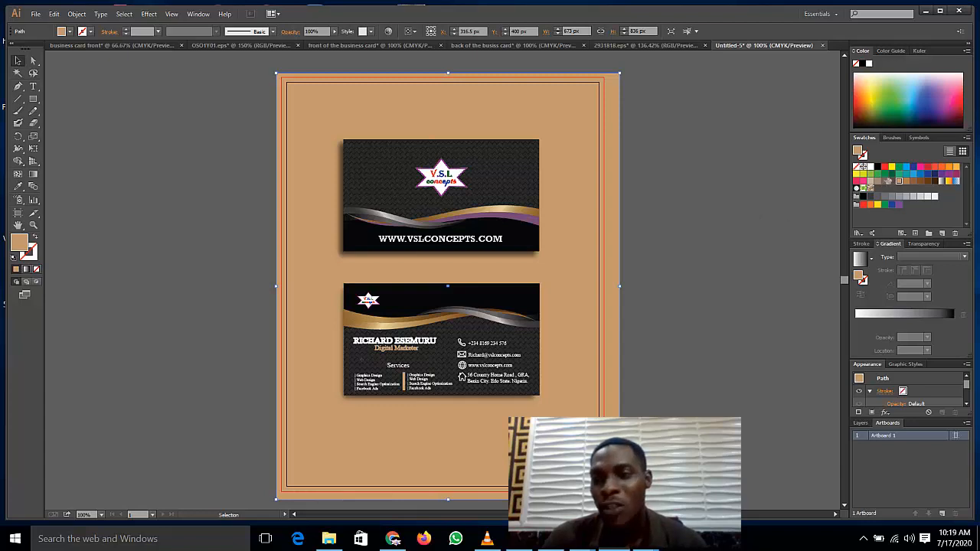
left_click(879, 174)
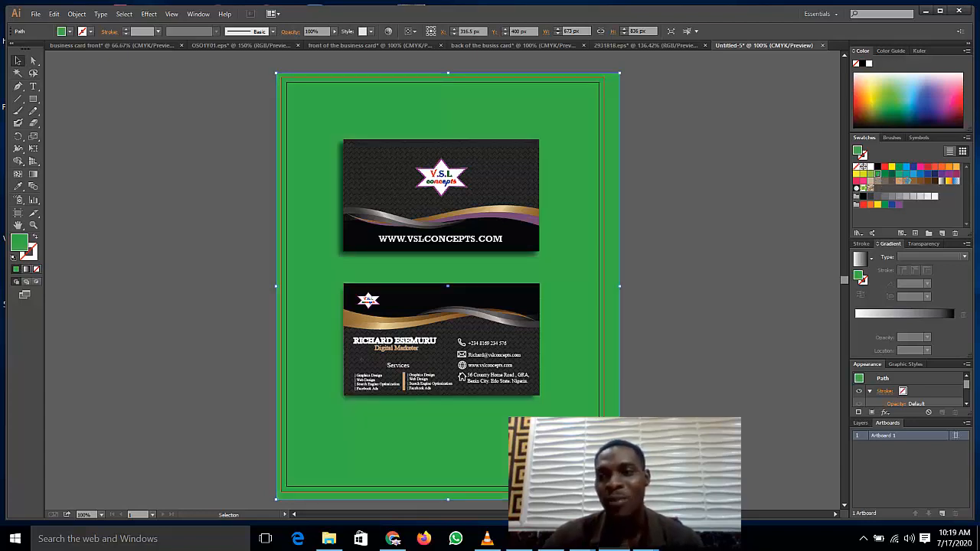
left_click(906, 176)
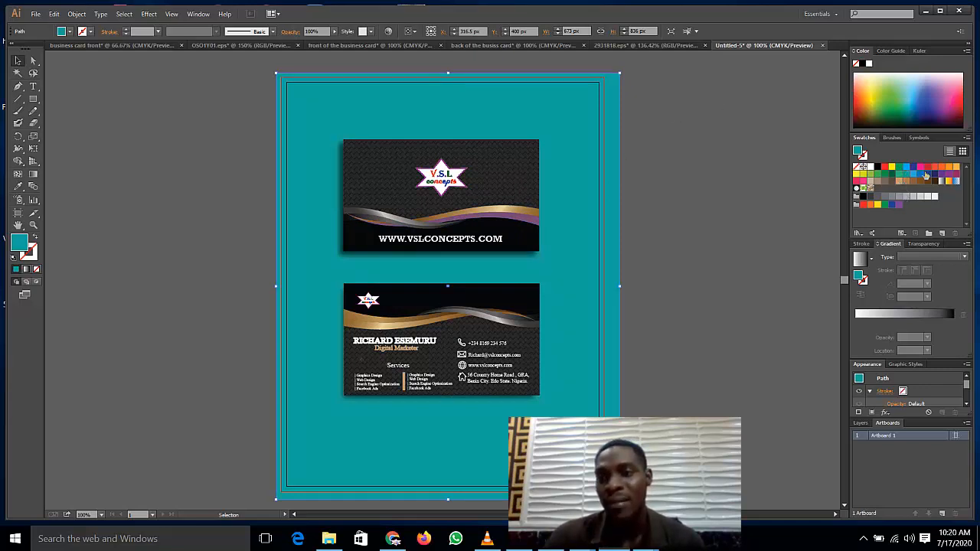
left_click(934, 167)
left_click(889, 188)
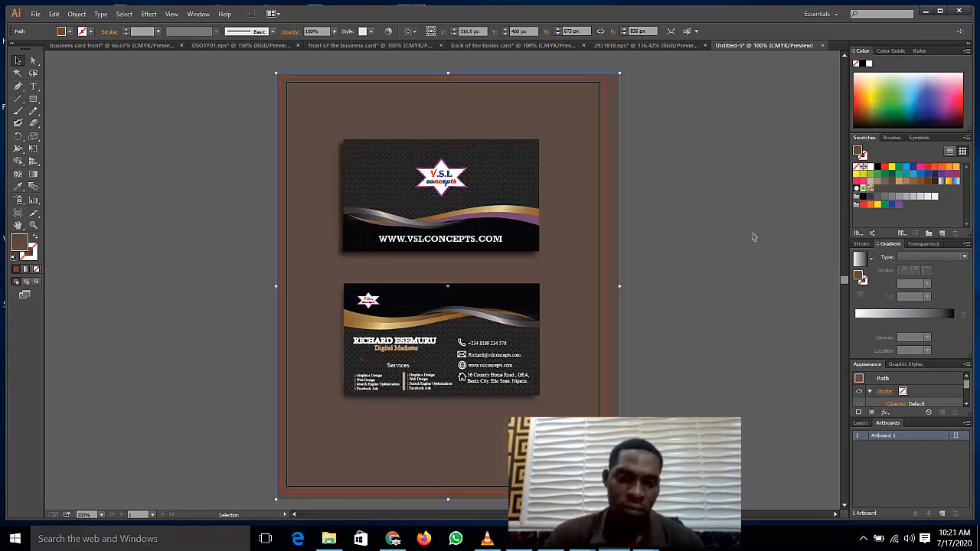
left_click(186, 252)
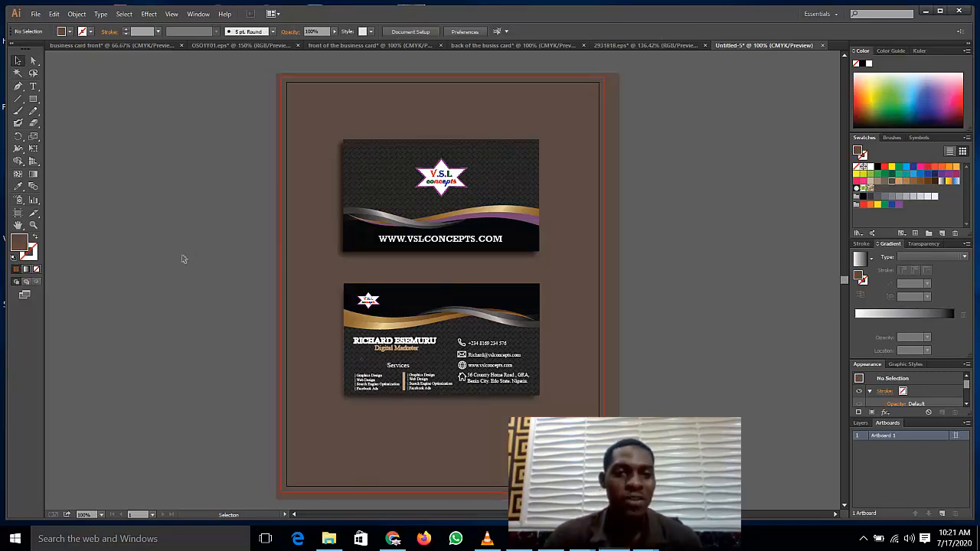
Step: Enlarge both cards together, centre them on the brown background, then bring up the File menu
left_click(368, 201)
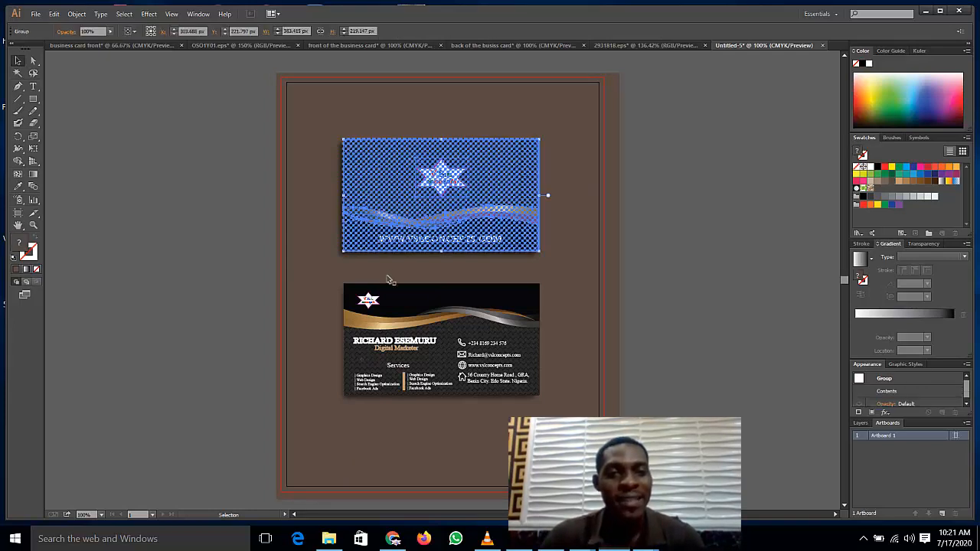
left_click(398, 354, "shift")
key("v")
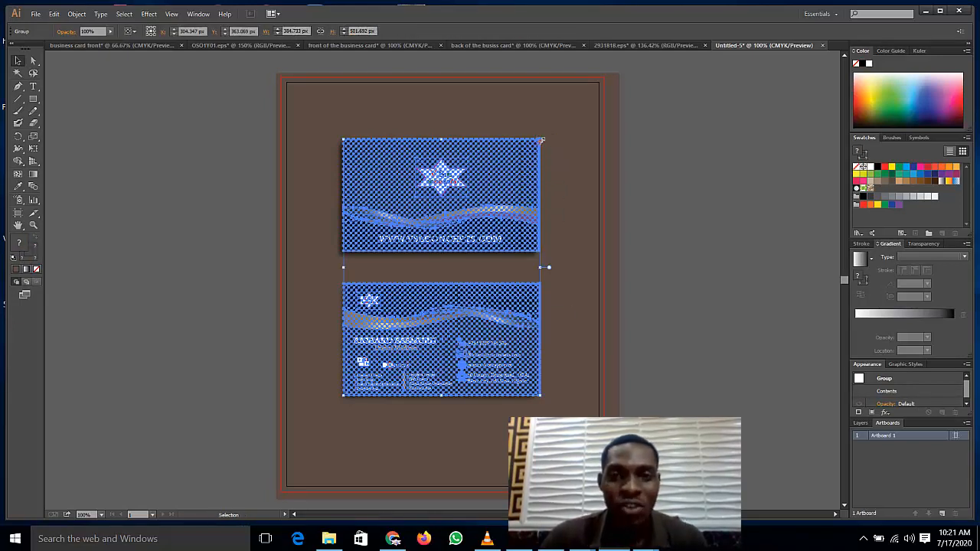
left_click_drag(547, 138, 570, 119)
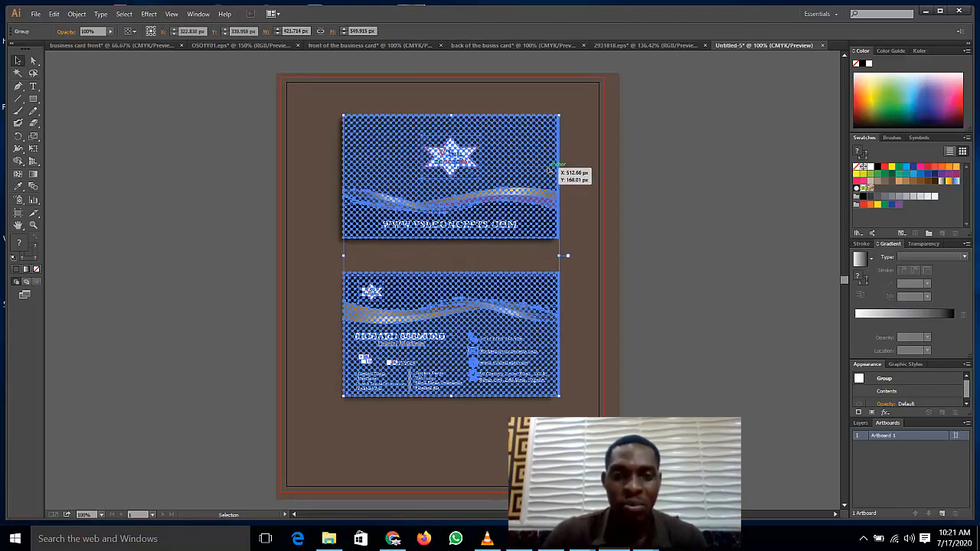
key("Down")
key("Down")
key("Down")
key("Down")
key("Down")
key("Down")
key("Down")
key("Down")
key("Down")
key("Down")
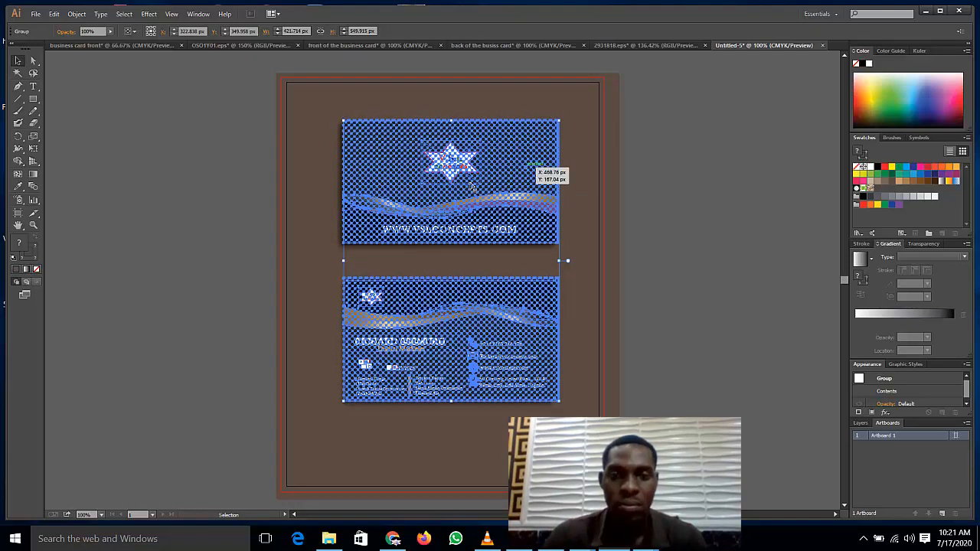
left_click_drag(498, 198, 481, 220)
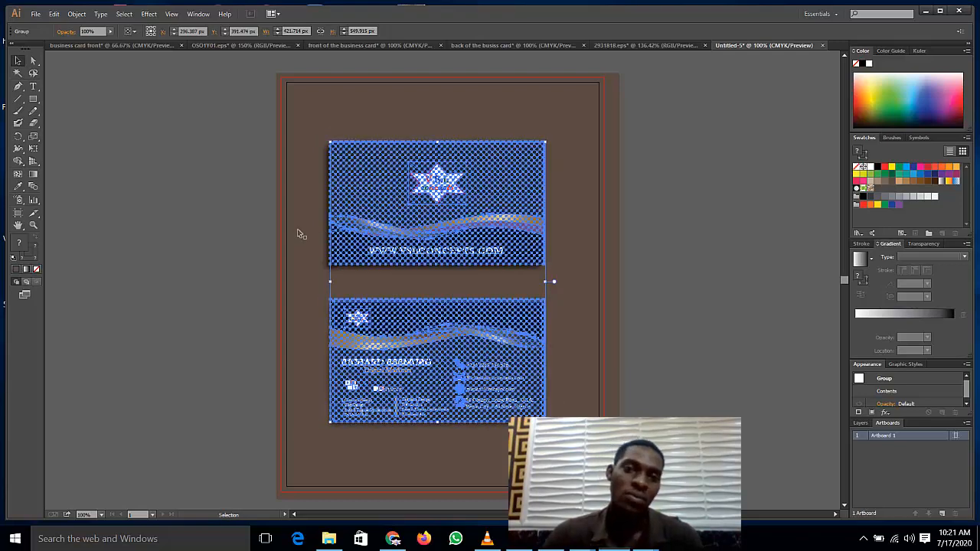
left_click(224, 254)
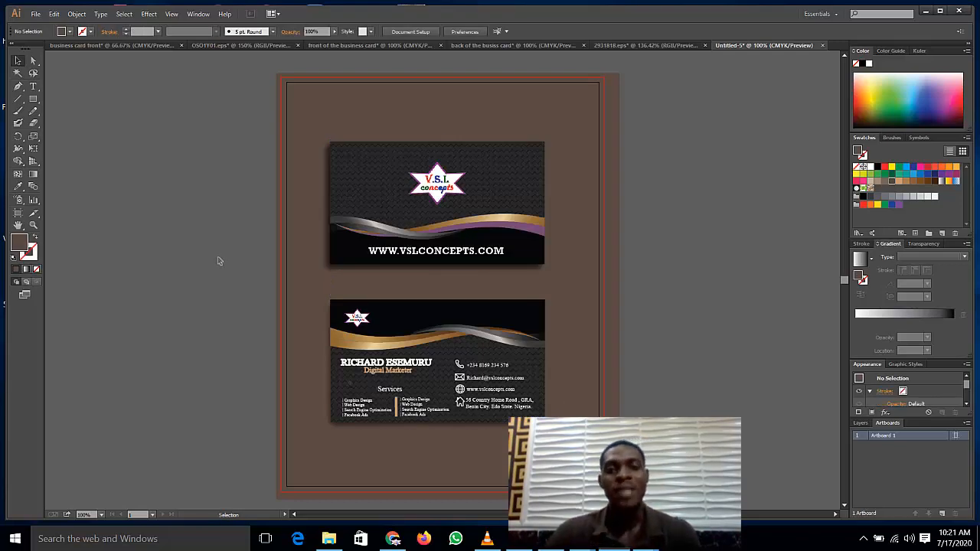
left_click(34, 14)
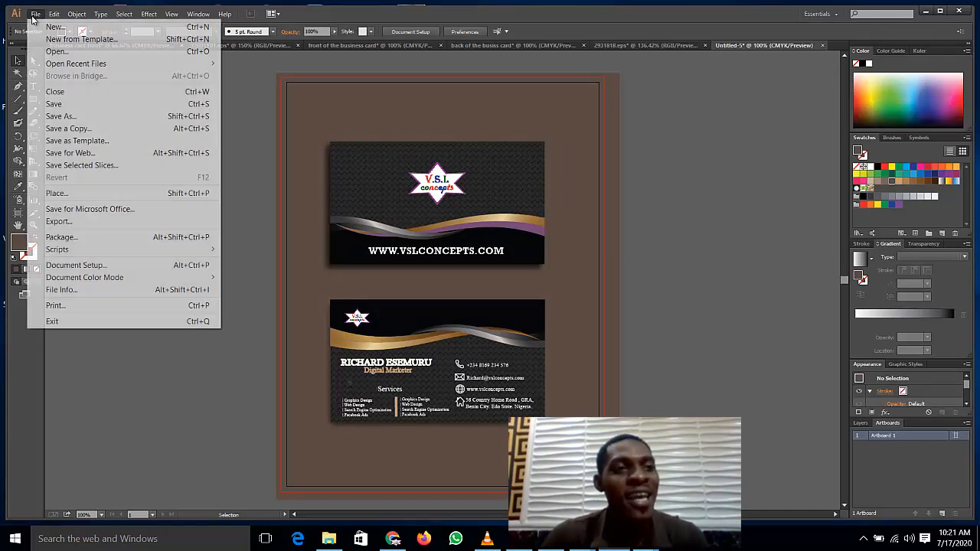
Step: Export the mockup with Save for Web as a JPEG named 'finihed sample' on the Desktop
left_click(64, 155)
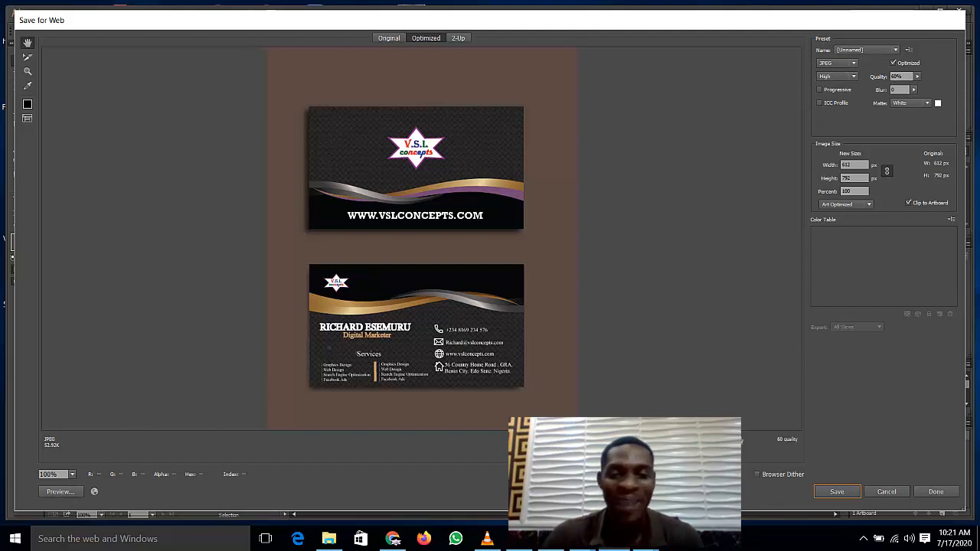
left_click(837, 492)
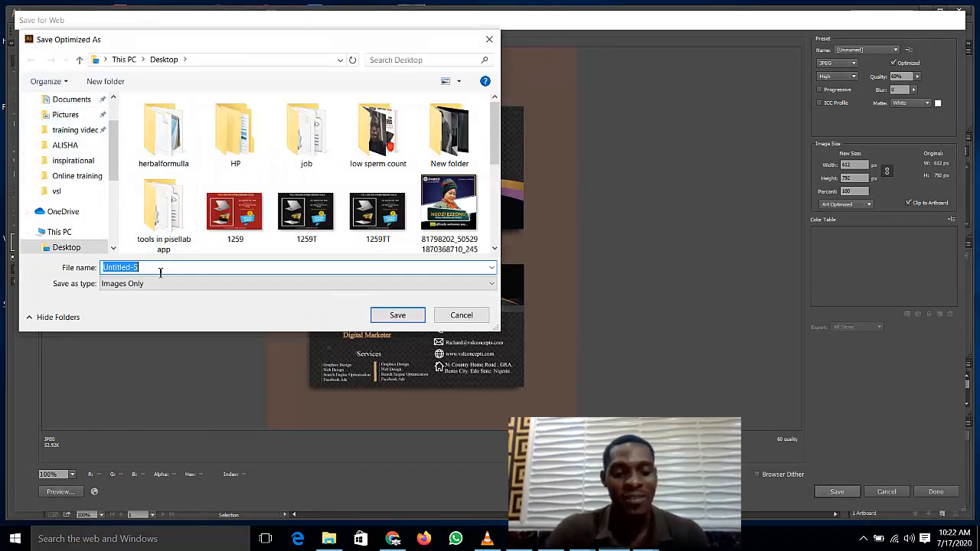
type("finihed sample")
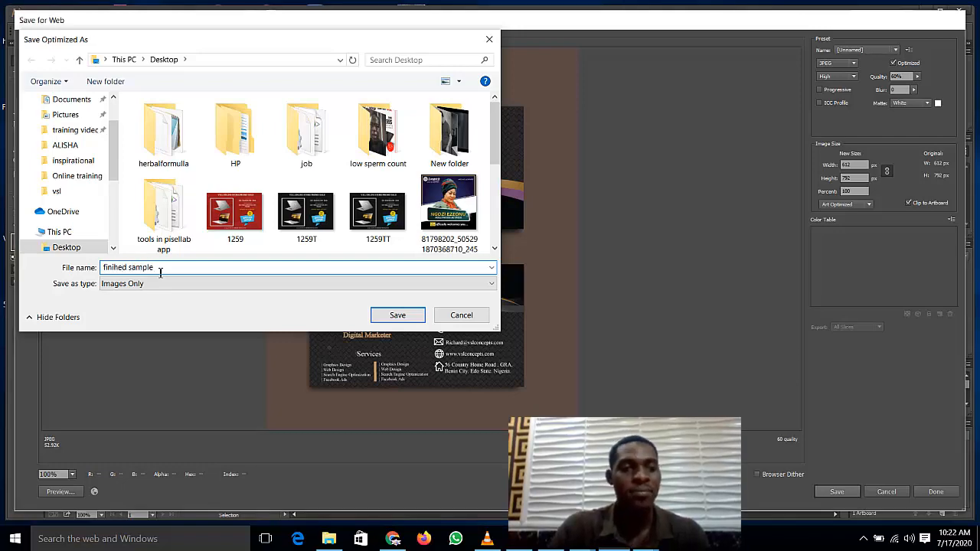
key("Return")
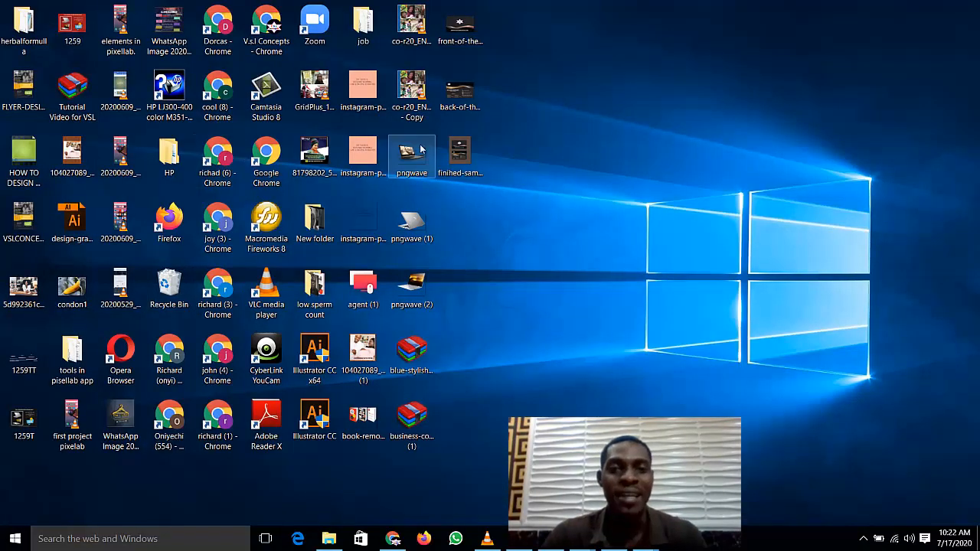
Step: Open the business card front image in Photos and step forward two images to the mockup
left_click(461, 28)
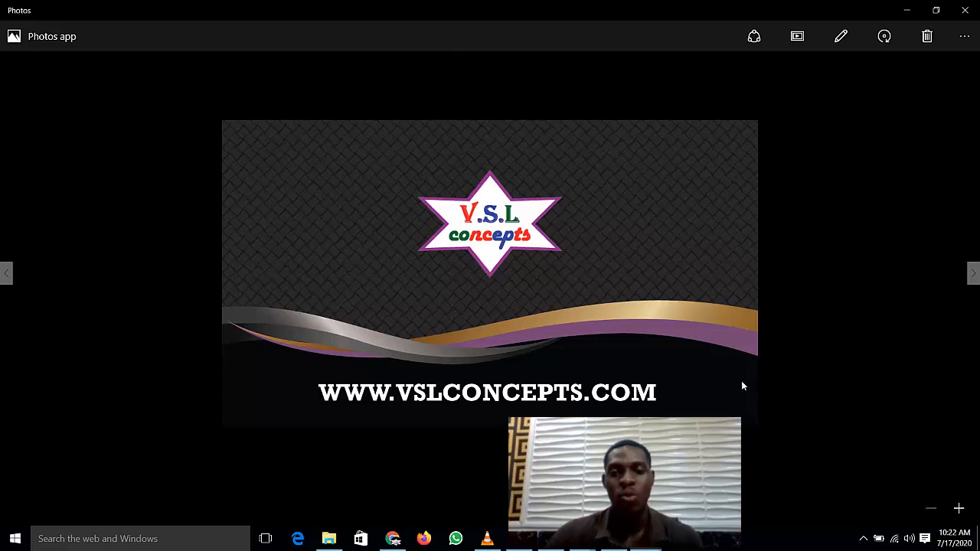
key("Right")
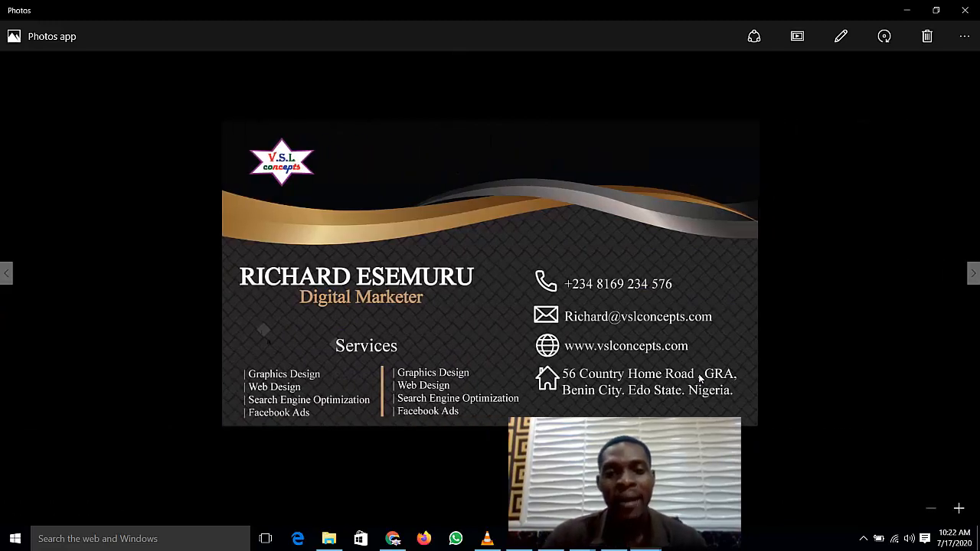
key("Right")
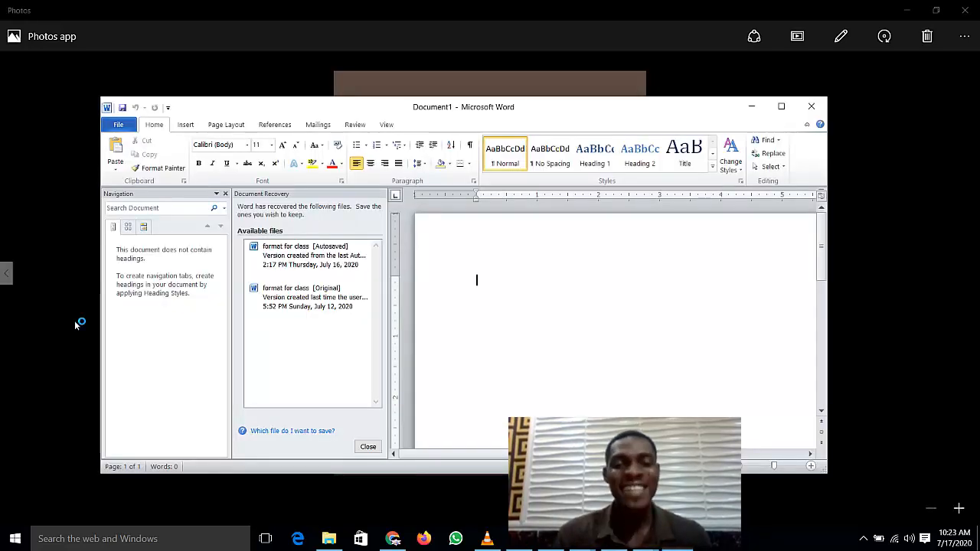
Step: Type the task lines, including 'design a business card for me as a digital marker' and 'design one for any friend of yours.'
type("1")
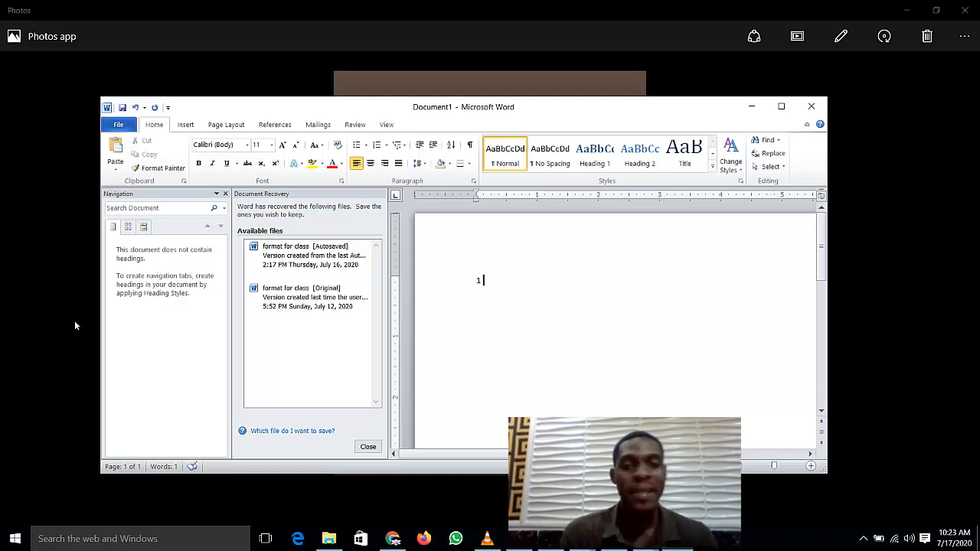
type(" for yourself")
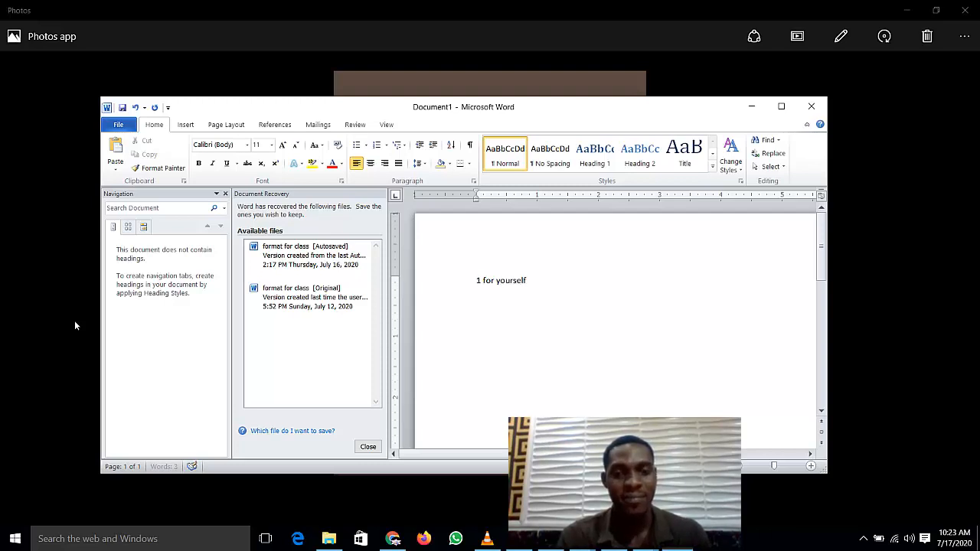
type("as a graphics d")
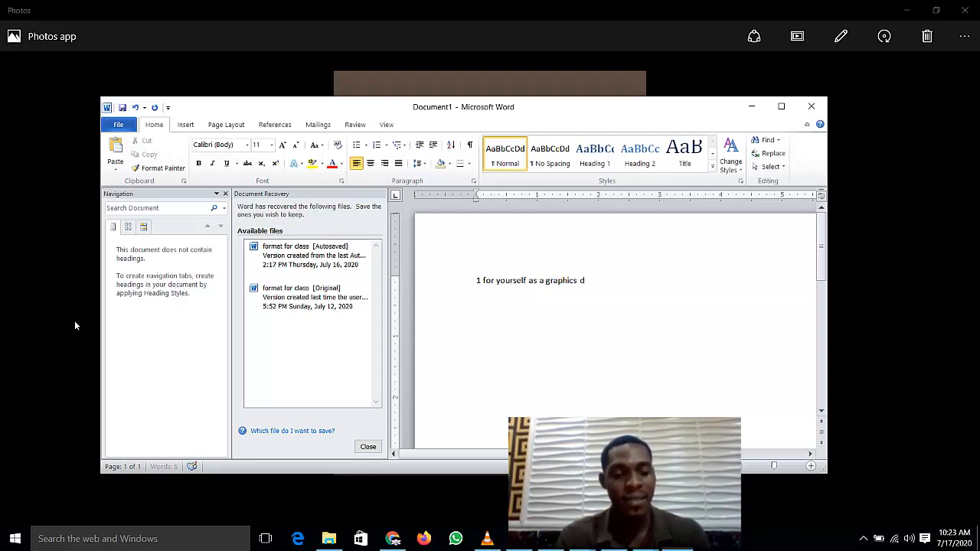
type("esigner")
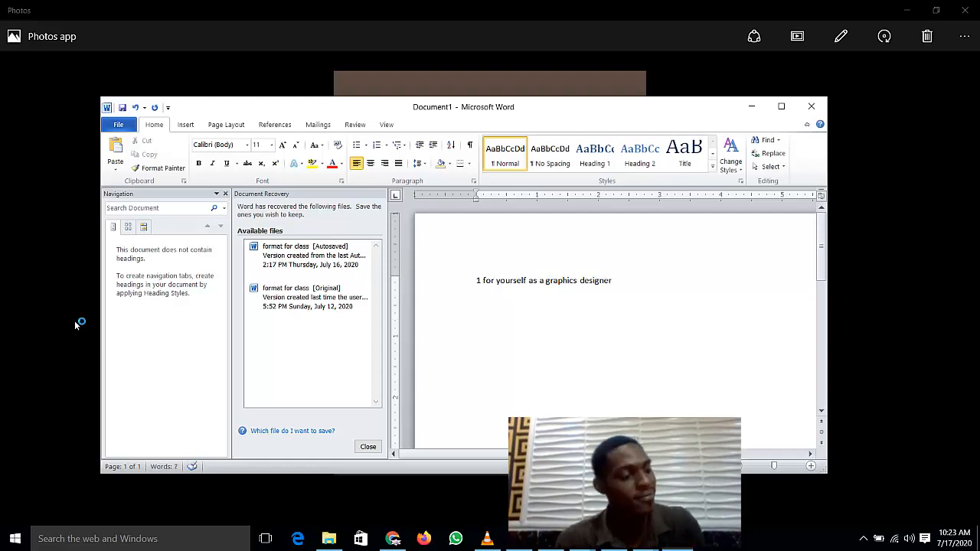
key("Return")
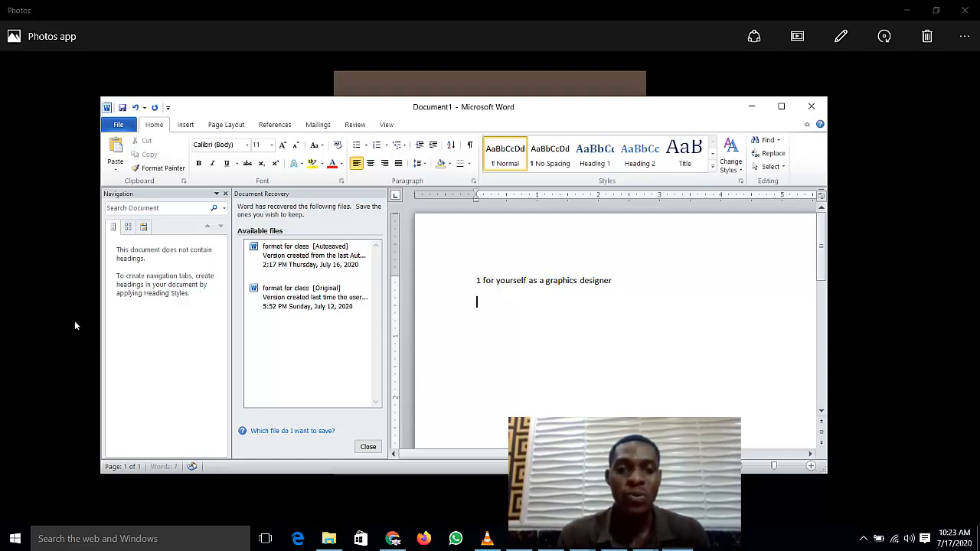
type("desi")
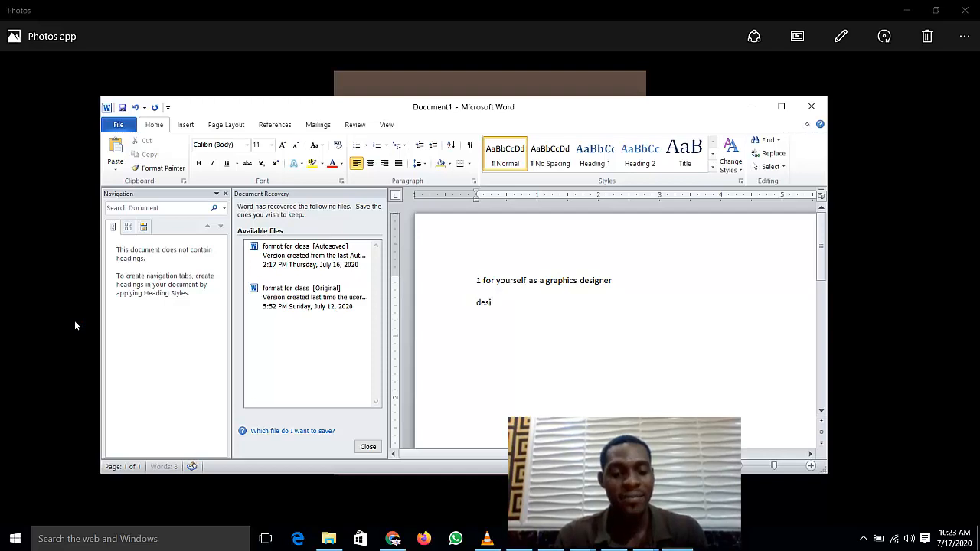
type("gn a")
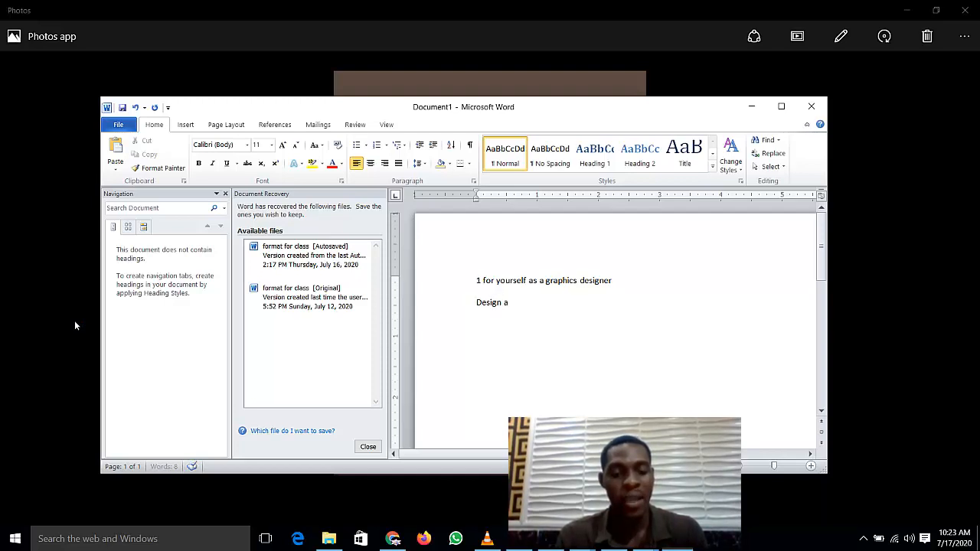
type(" business c")
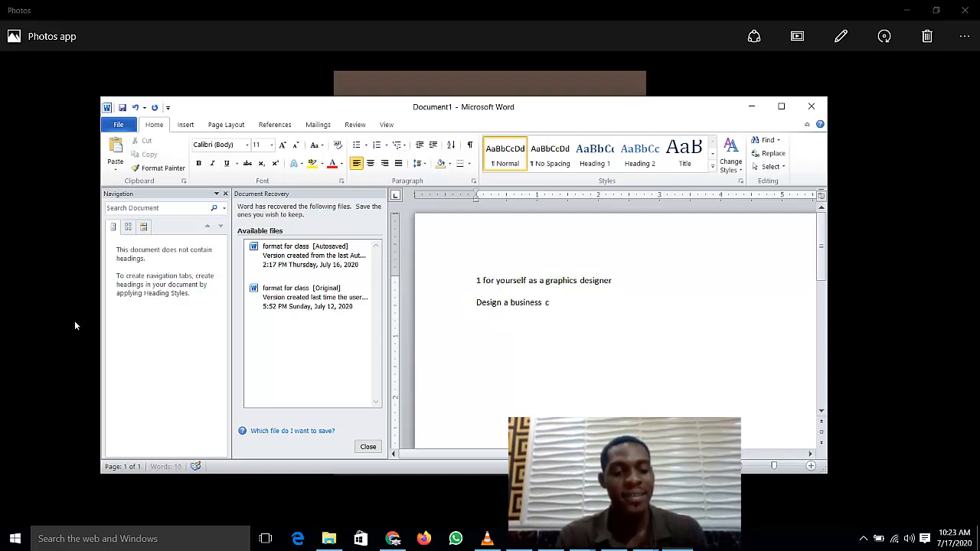
type("ard for me")
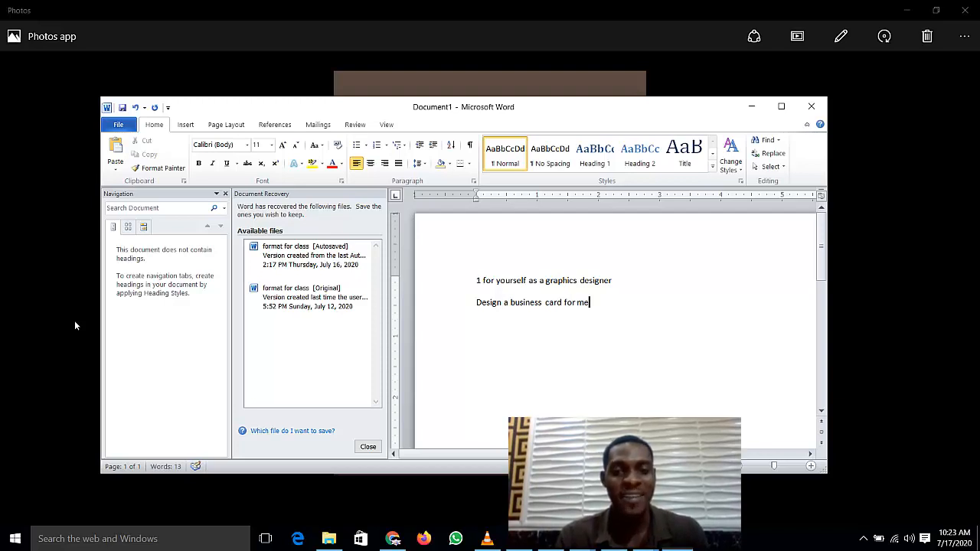
type(" as a d")
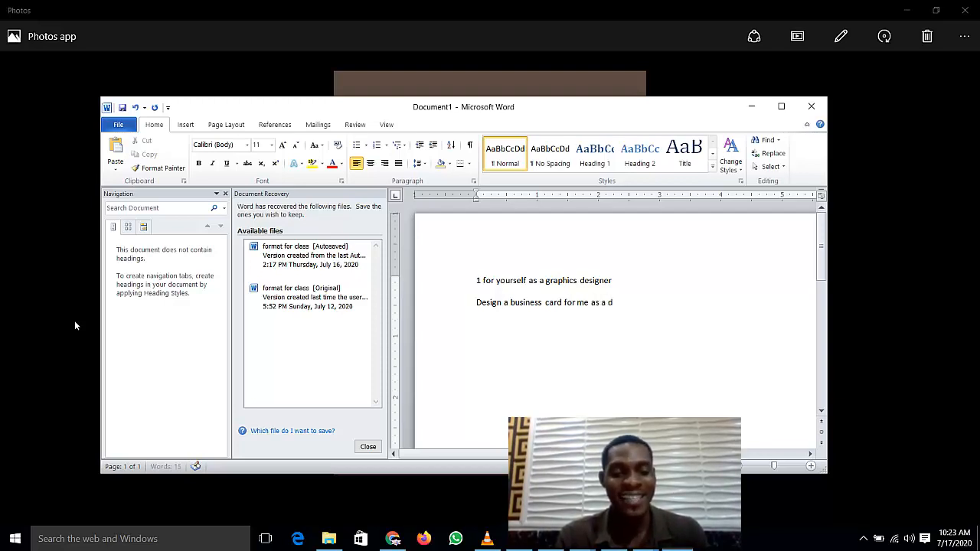
type("igital marker")
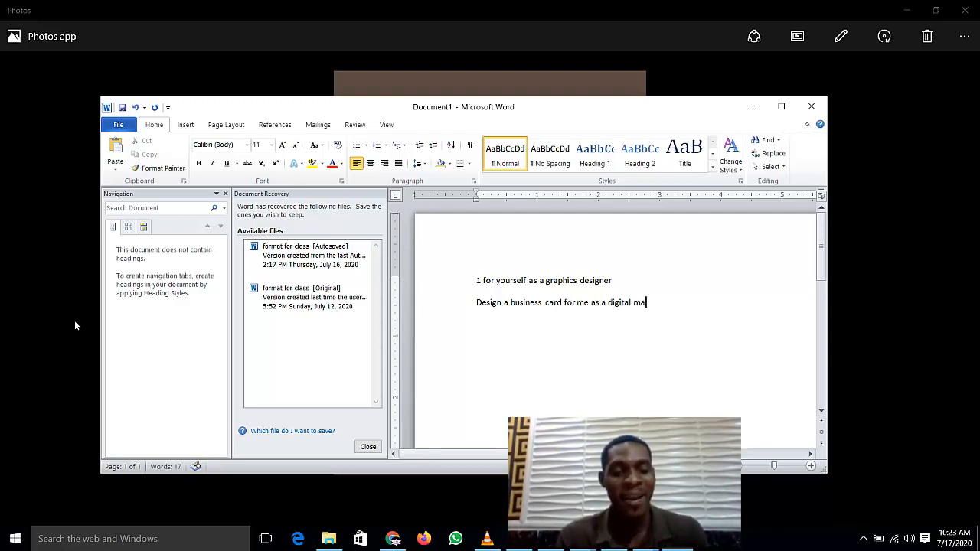
key("Return")
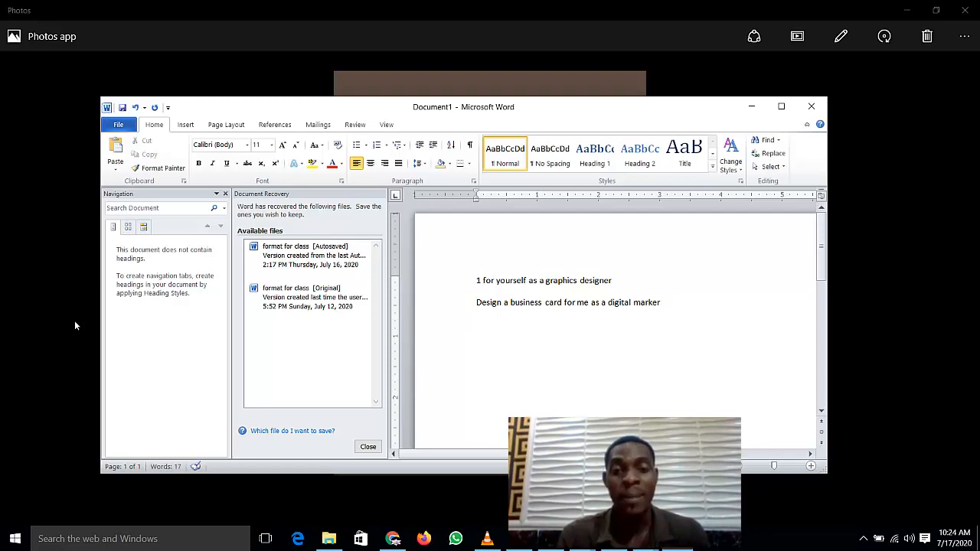
type("design ")
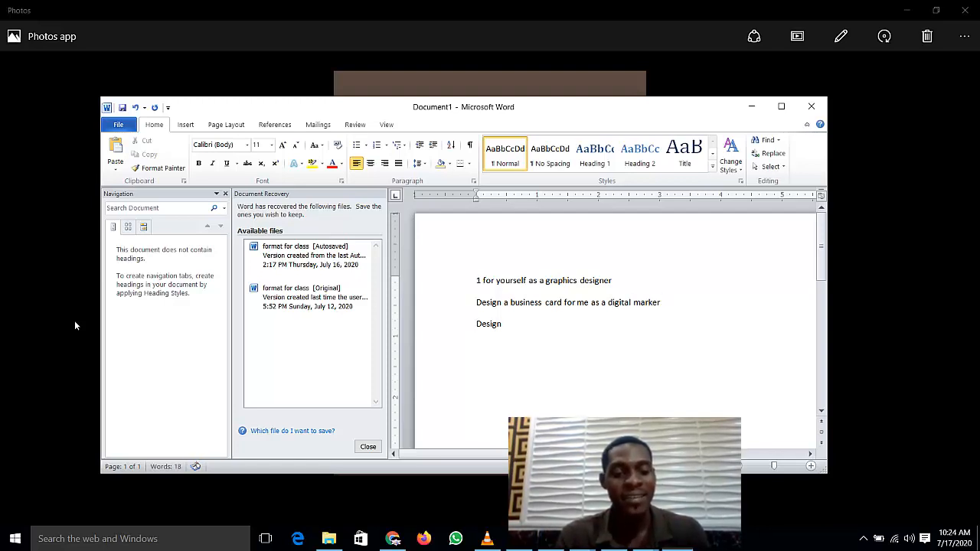
type(" one for")
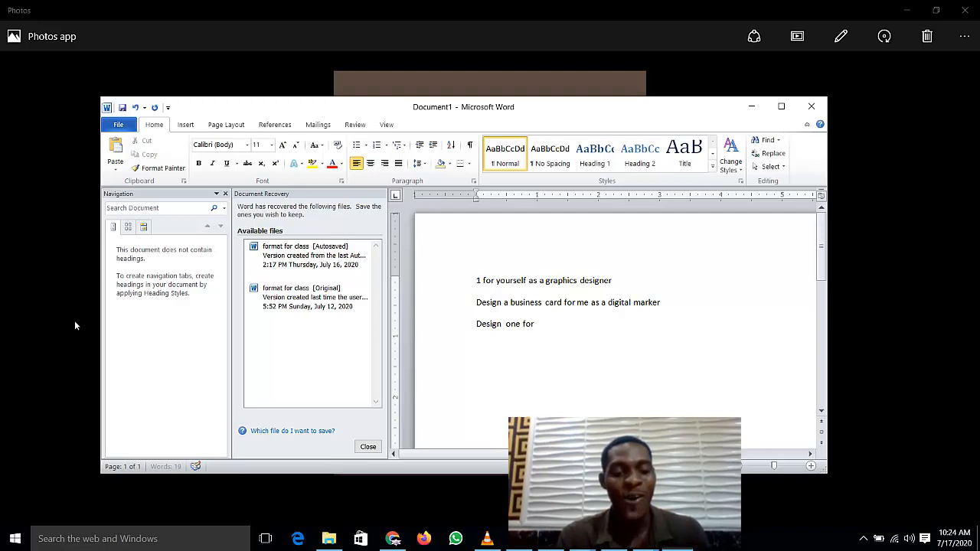
type(" any frie")
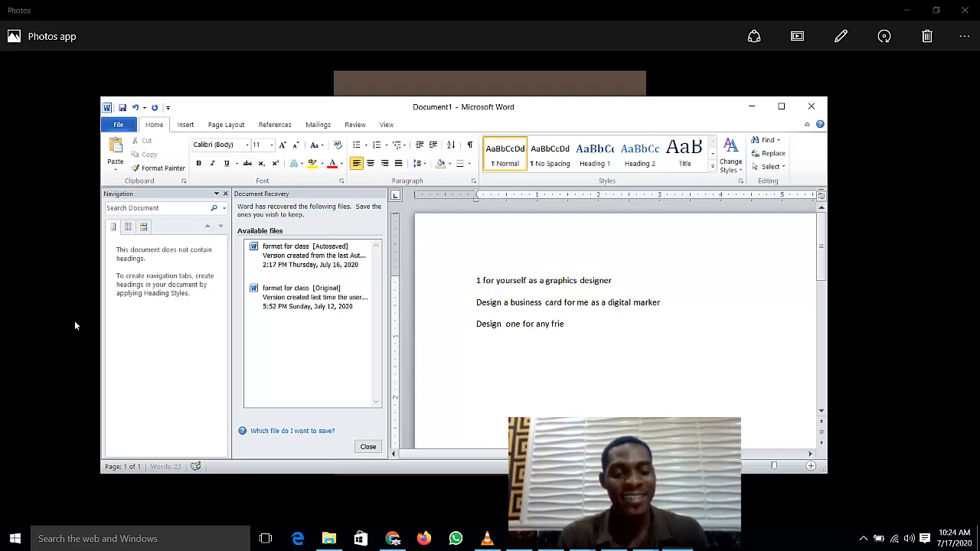
type("nd of yours")
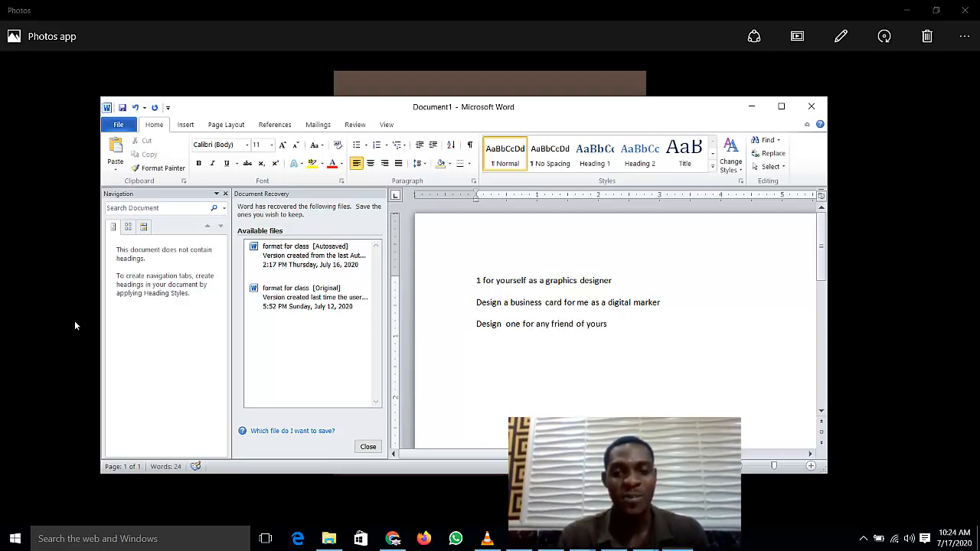
type(".")
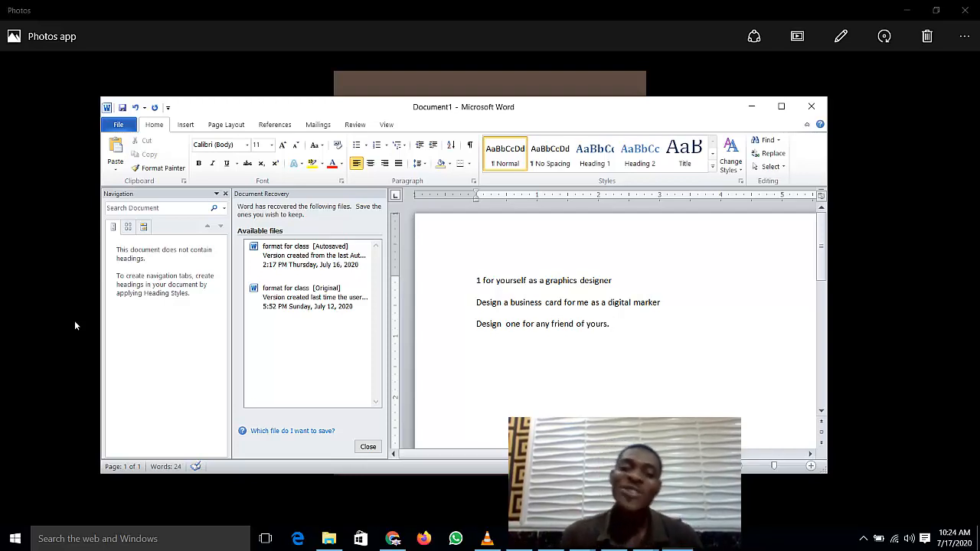
Step: Make all three lines 24 pt, colour the first line red, and minimize Word
left_click_drag(618, 325, 472, 290)
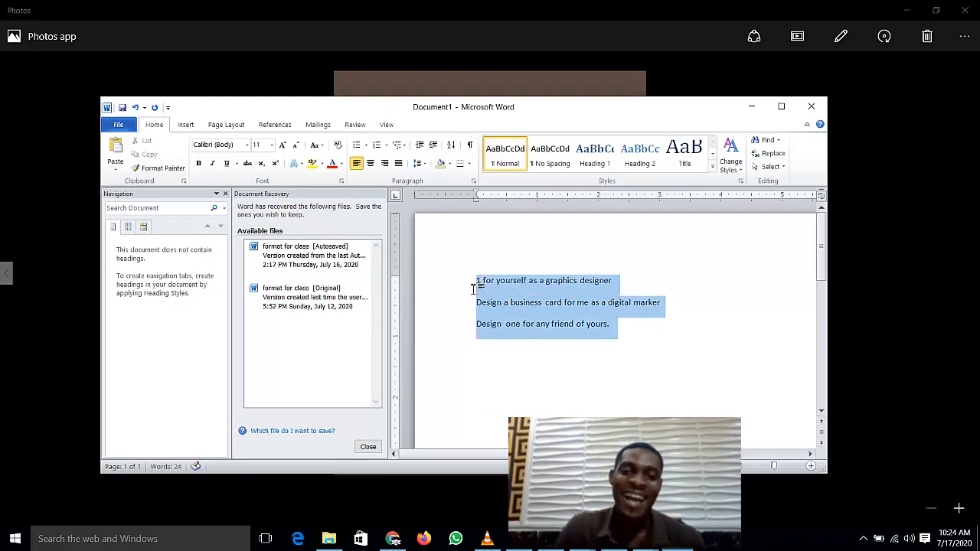
left_click(272, 150)
left_click(258, 266)
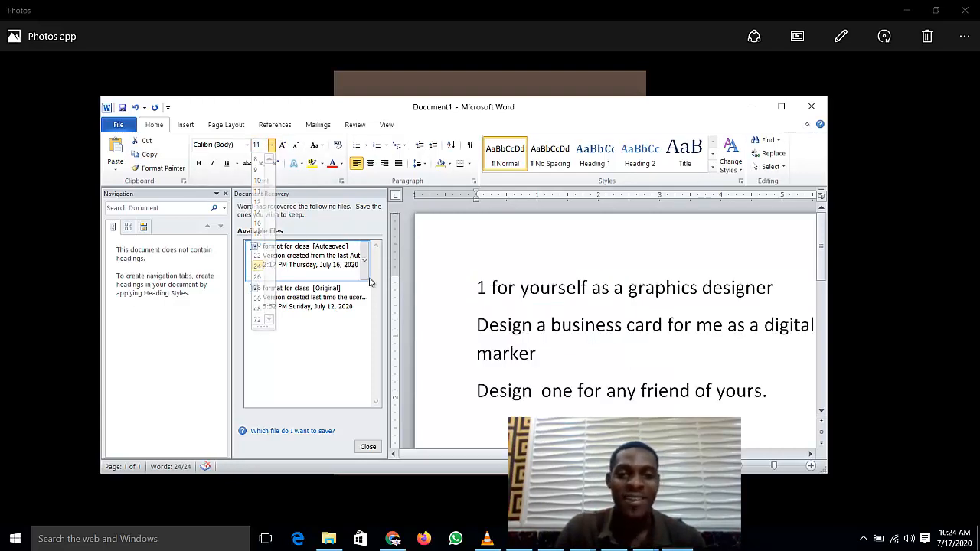
left_click(473, 301)
left_click(551, 276)
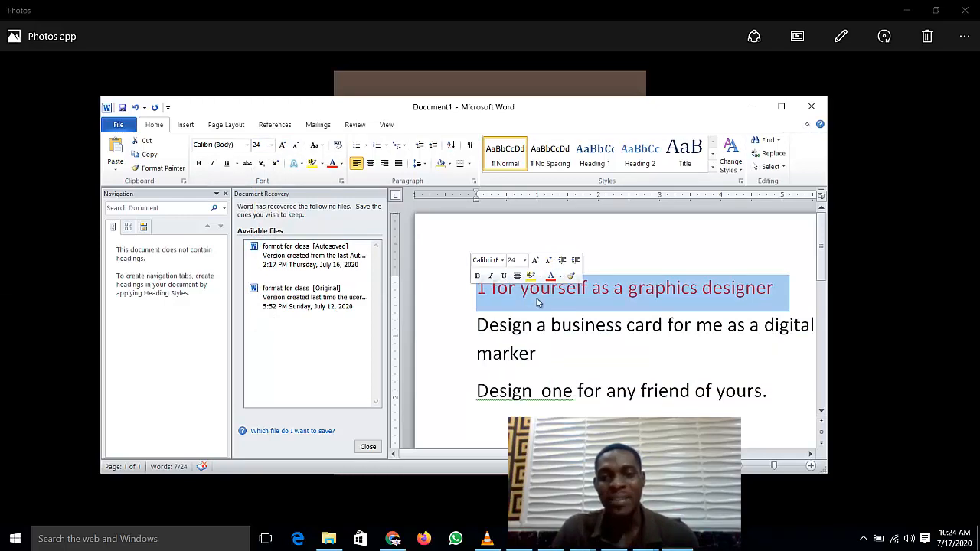
left_click(540, 299)
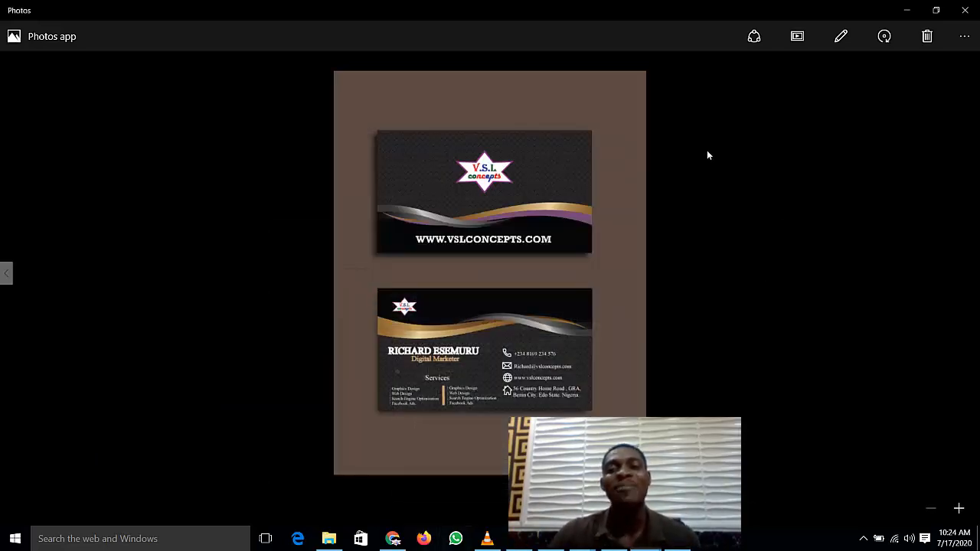
left_click(751, 107)
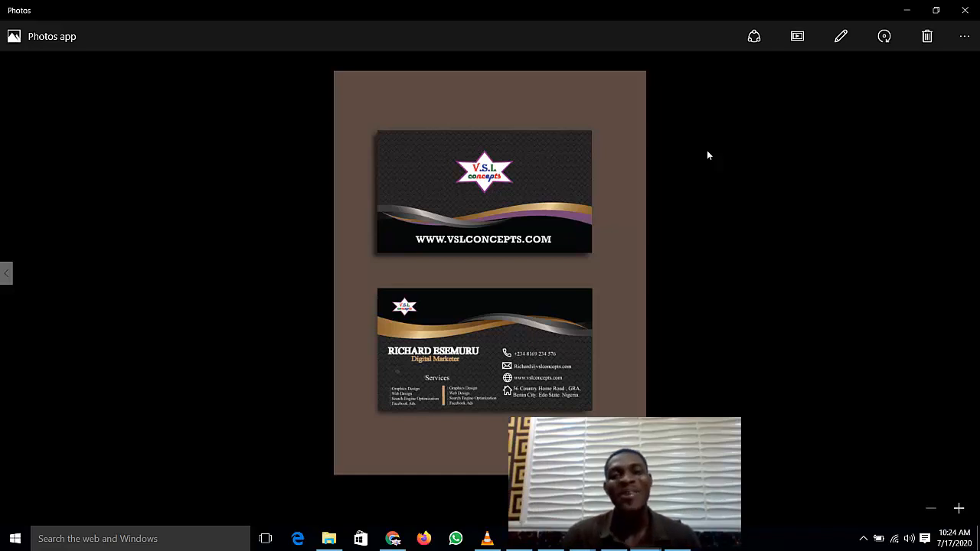